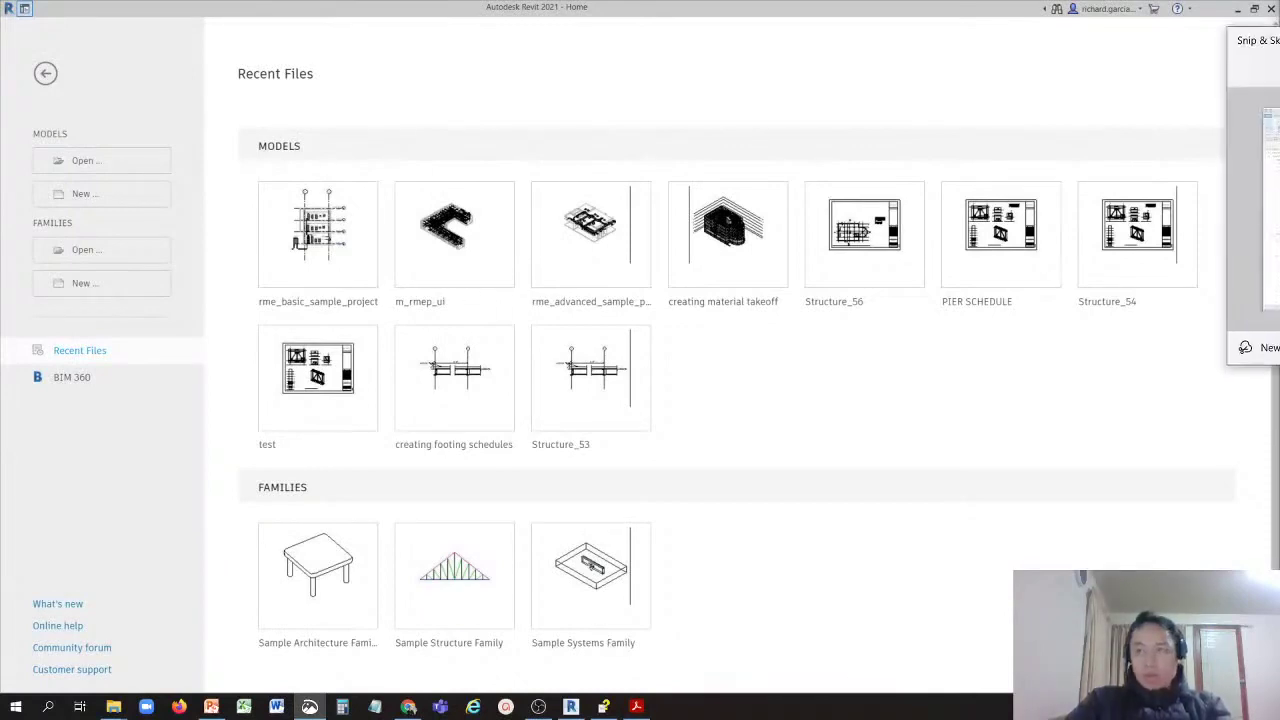
# Step: Open the 'We start at 7:30PM New Zealand time' capture in Snip & Sketch, maximized
pyautogui.click(1200, 60)
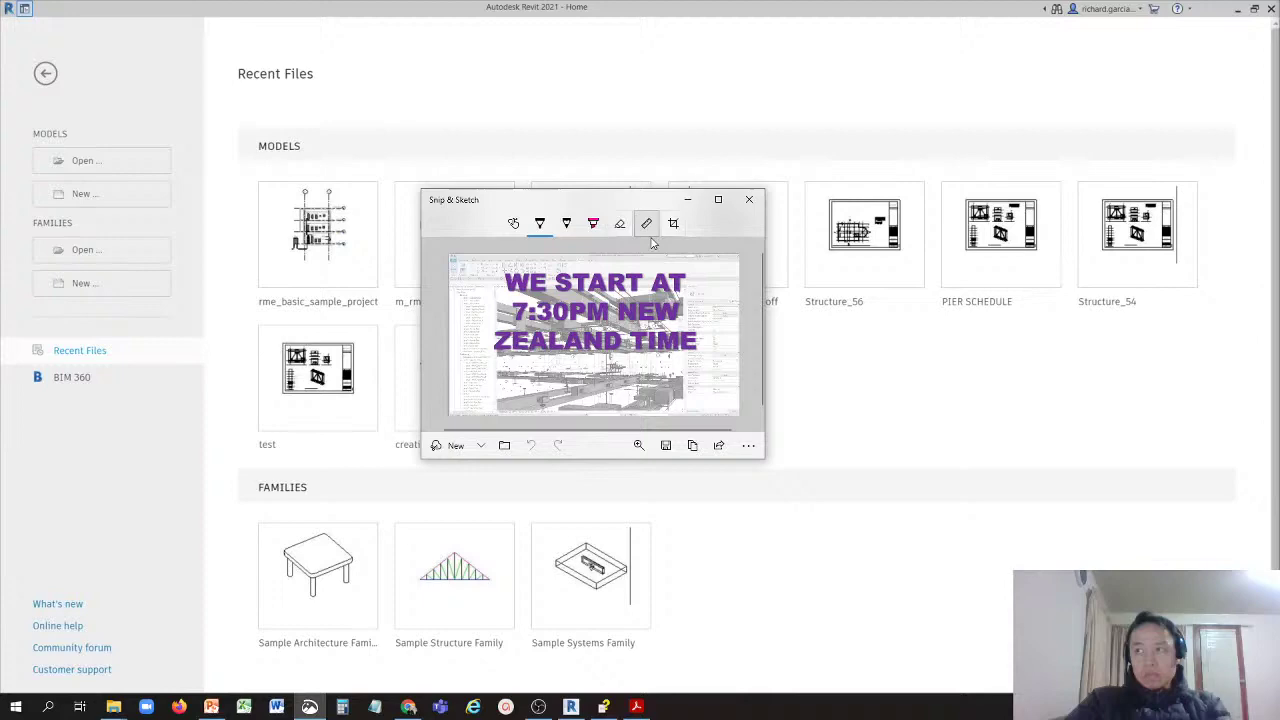
pyautogui.click(718, 199)
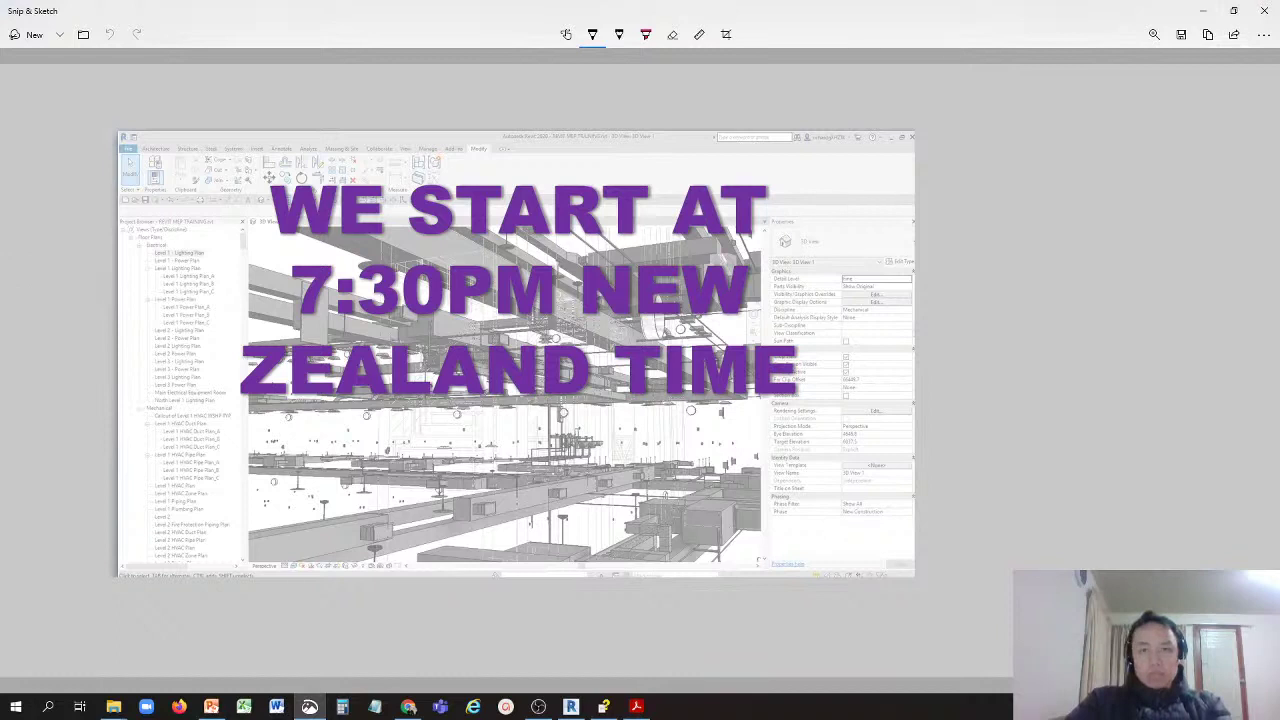
# Step: Cycle through PowerPoint, the capture and File Explorer, then clear the waiting image to show the desktop
pyautogui.hotkey('alt', 'Tab')
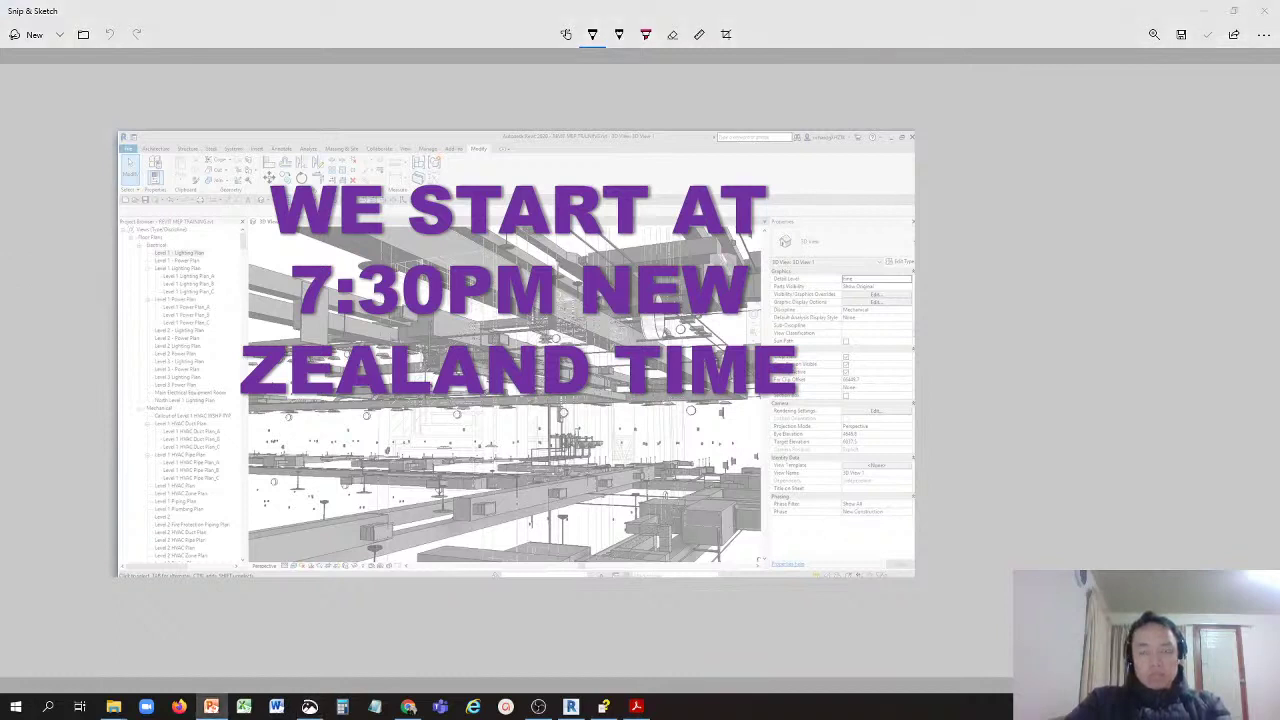
pyautogui.hotkey('alt', 'Tab')
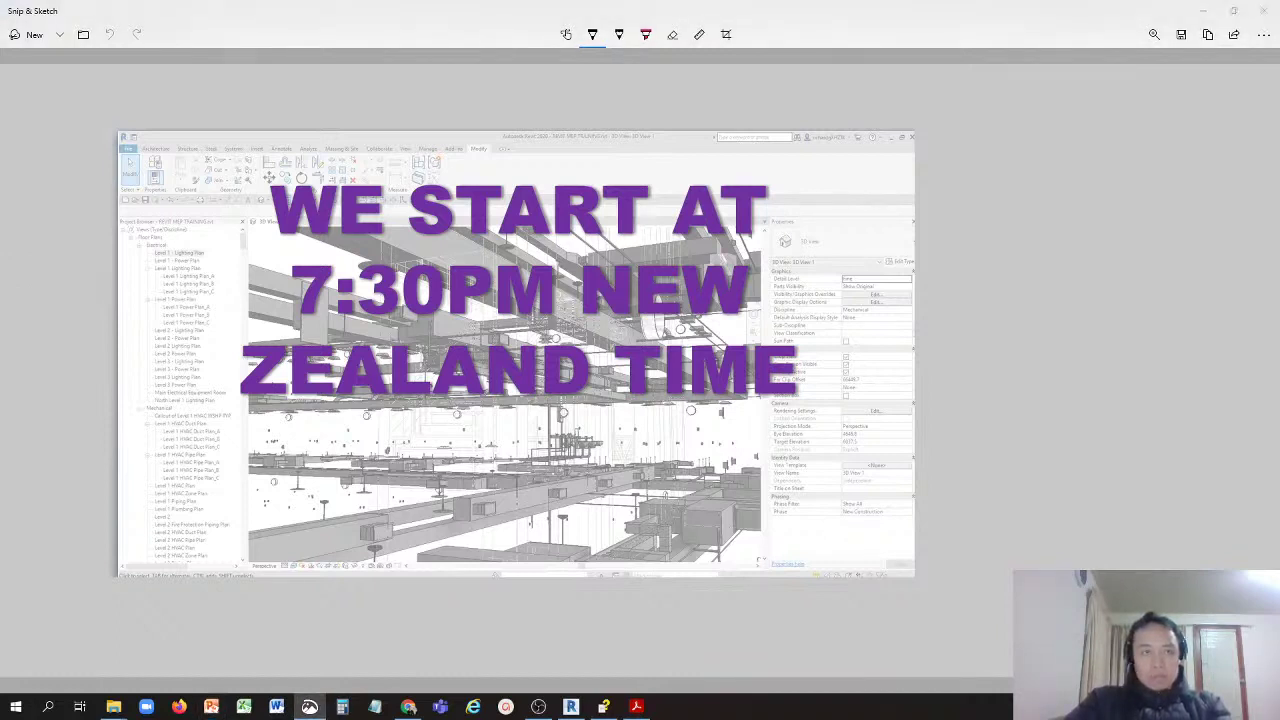
pyautogui.hotkey('alt', 'Tab')
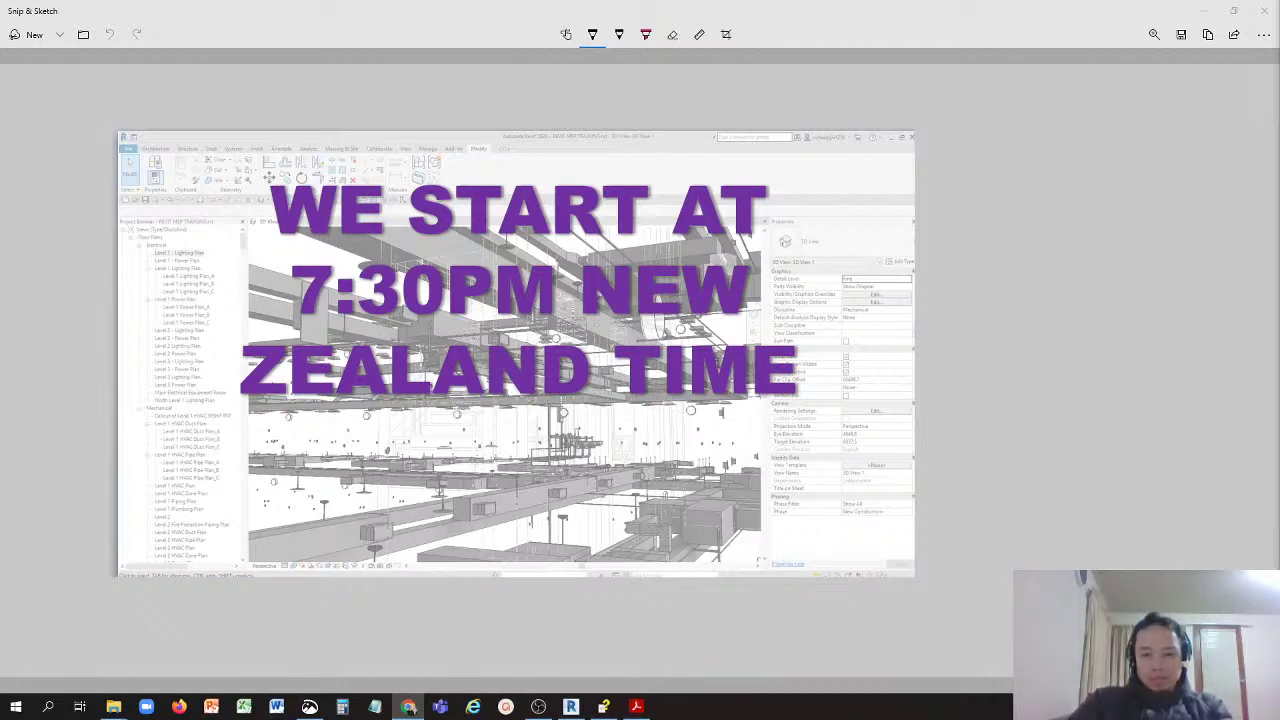
pyautogui.press('super+d')
pyautogui.press('super+d')
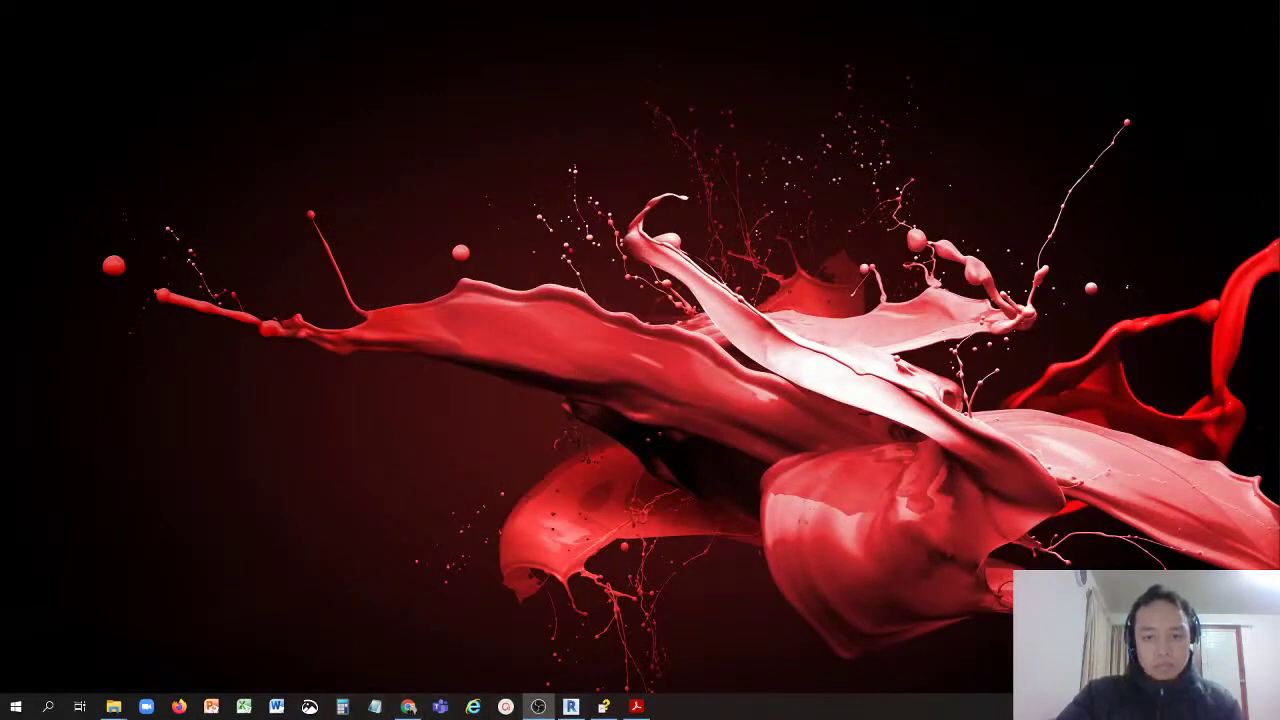
# Step: Bring back Revit's Home screen with recent models and start browsing to open an existing model
pyautogui.click(571, 707)
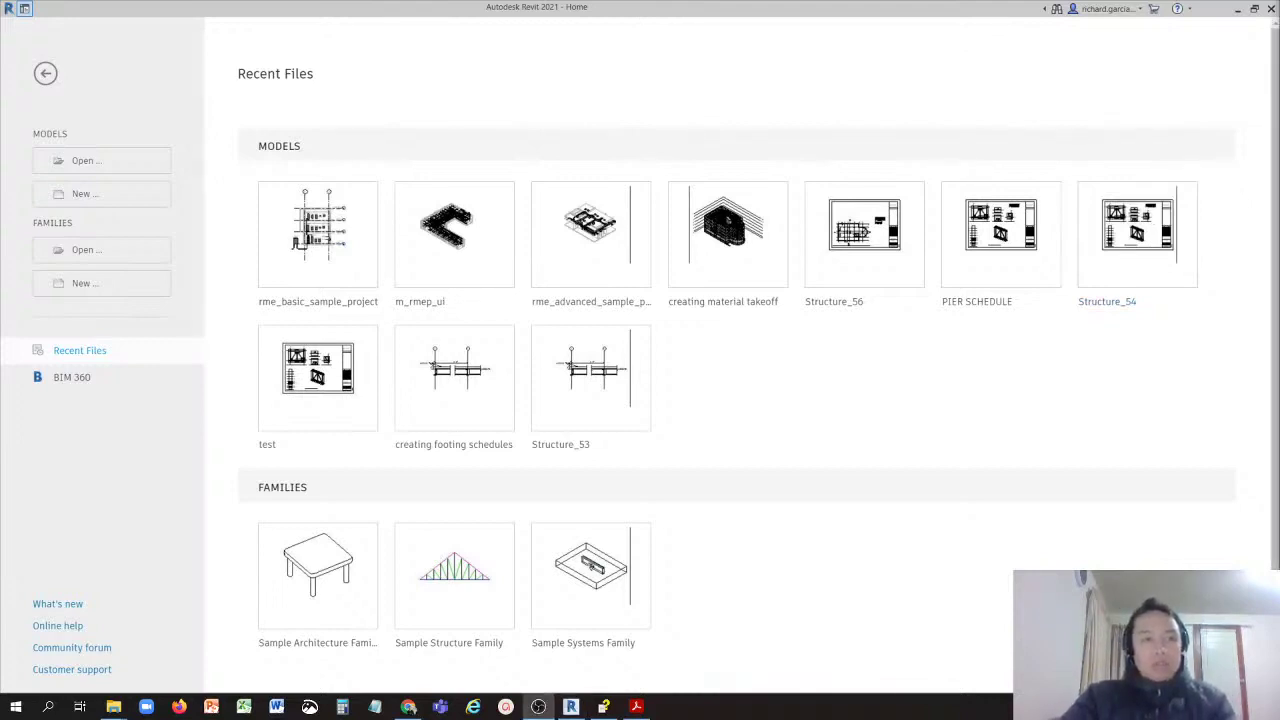
pyautogui.click(136, 168)
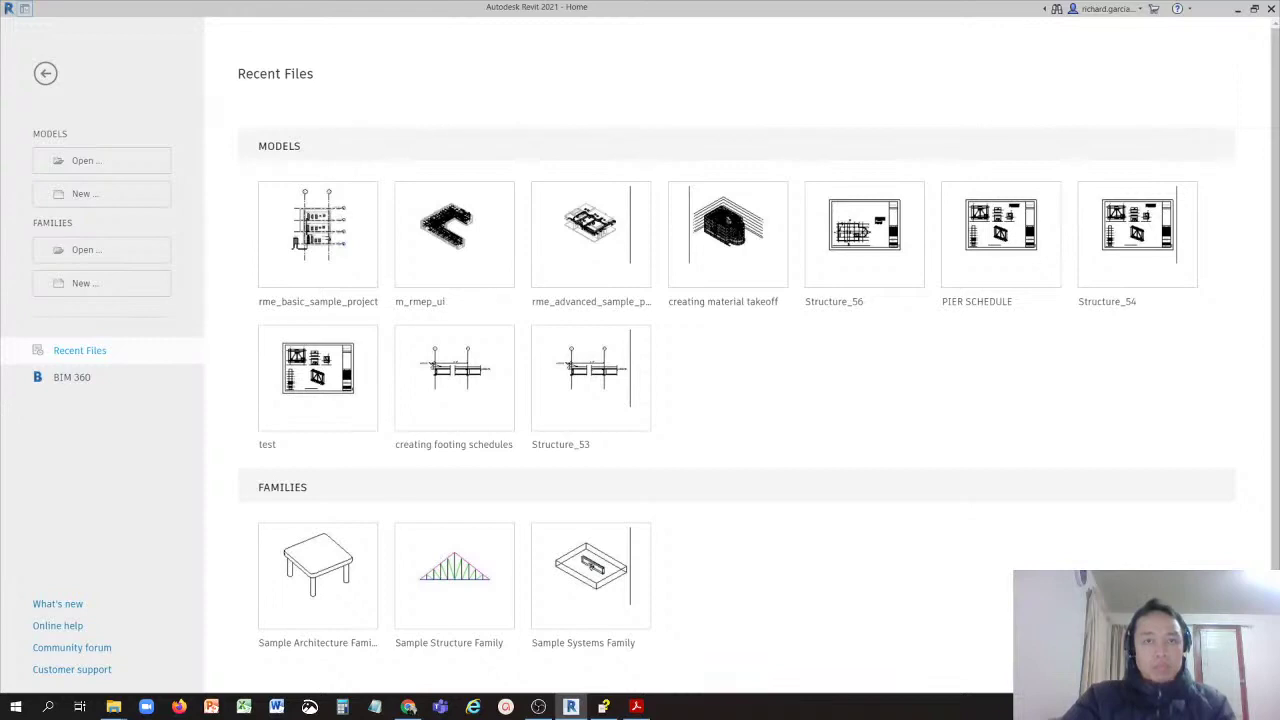
pyautogui.hotkey('ctrl', 'o')
pyautogui.moveTo(411, 235); pyautogui.dragTo(1279, 290)
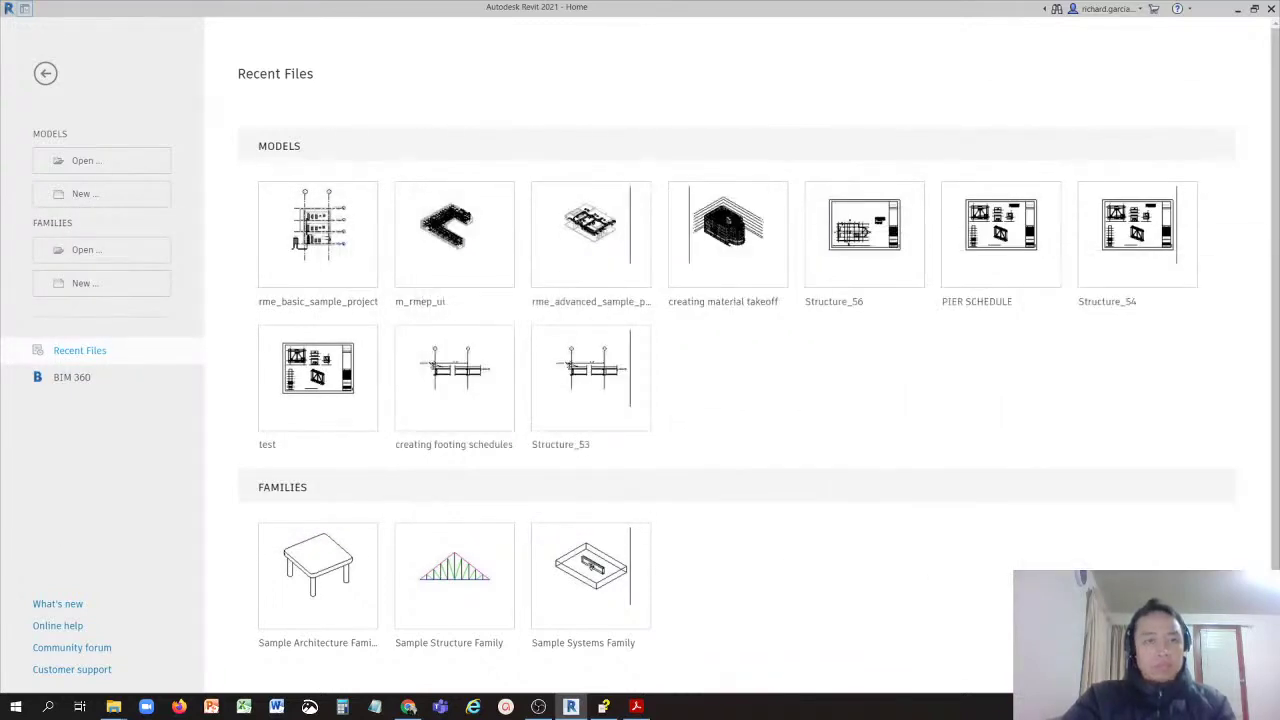
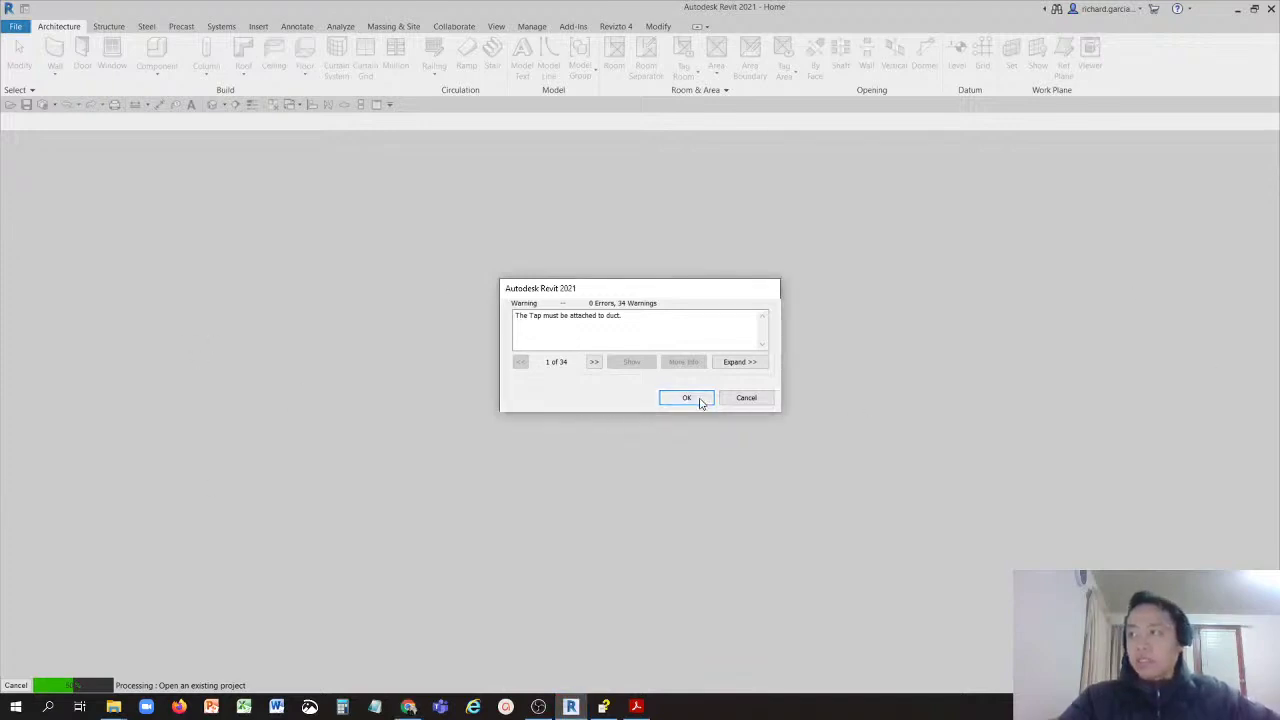
# Step: Dismiss the duct tap warnings so the MANAGING VIEWS project opens in its {3D} ductwork view
pyautogui.press('ctrl')
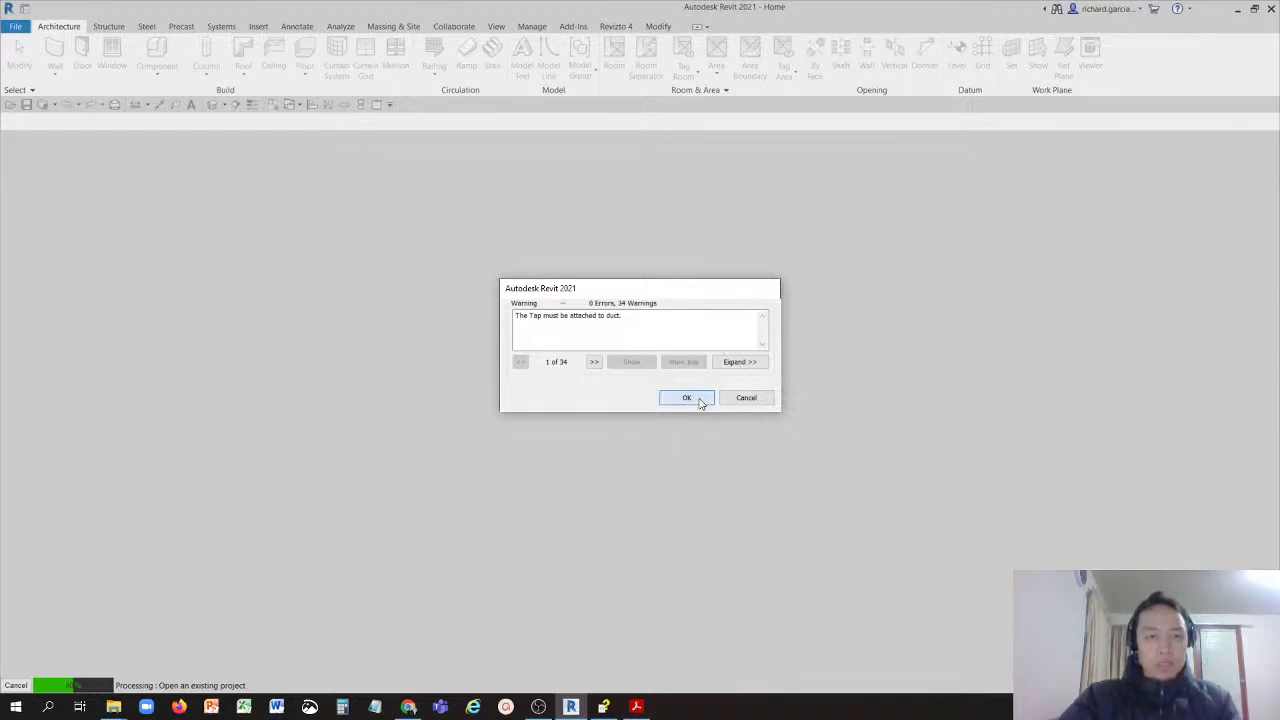
pyautogui.click(687, 398)
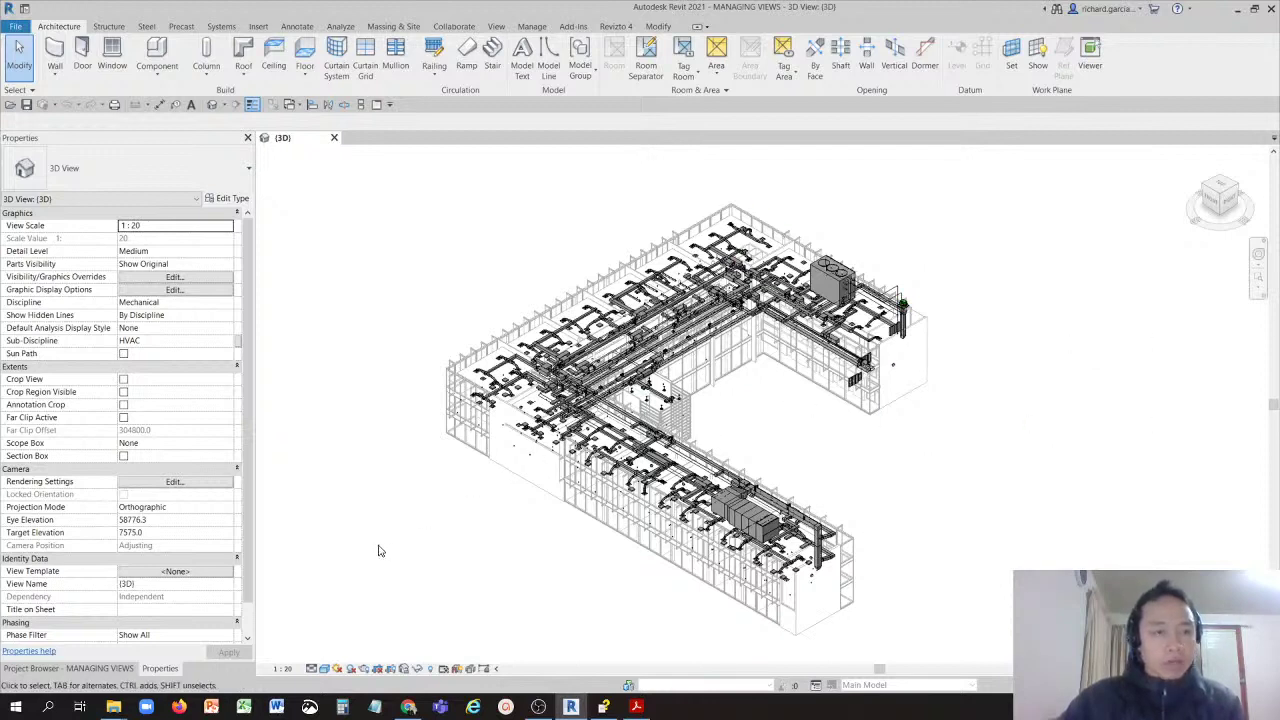
pyautogui.click(104, 668)
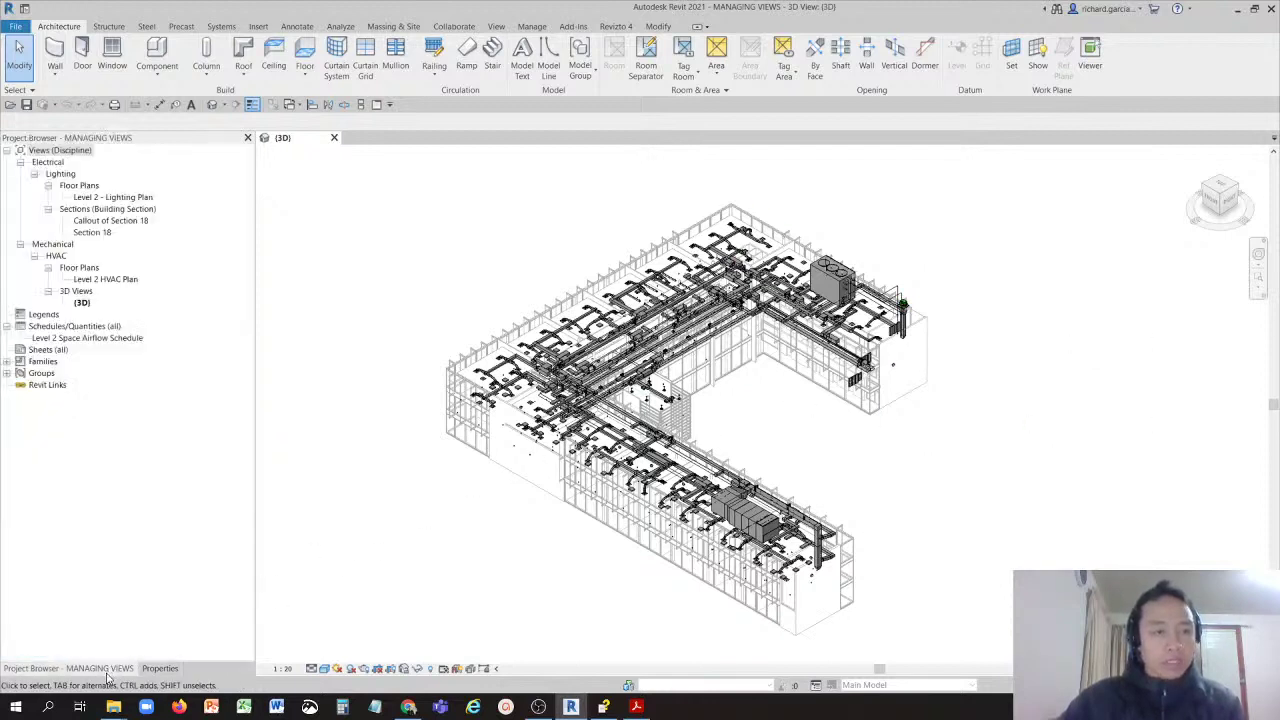
pyautogui.click(107, 675)
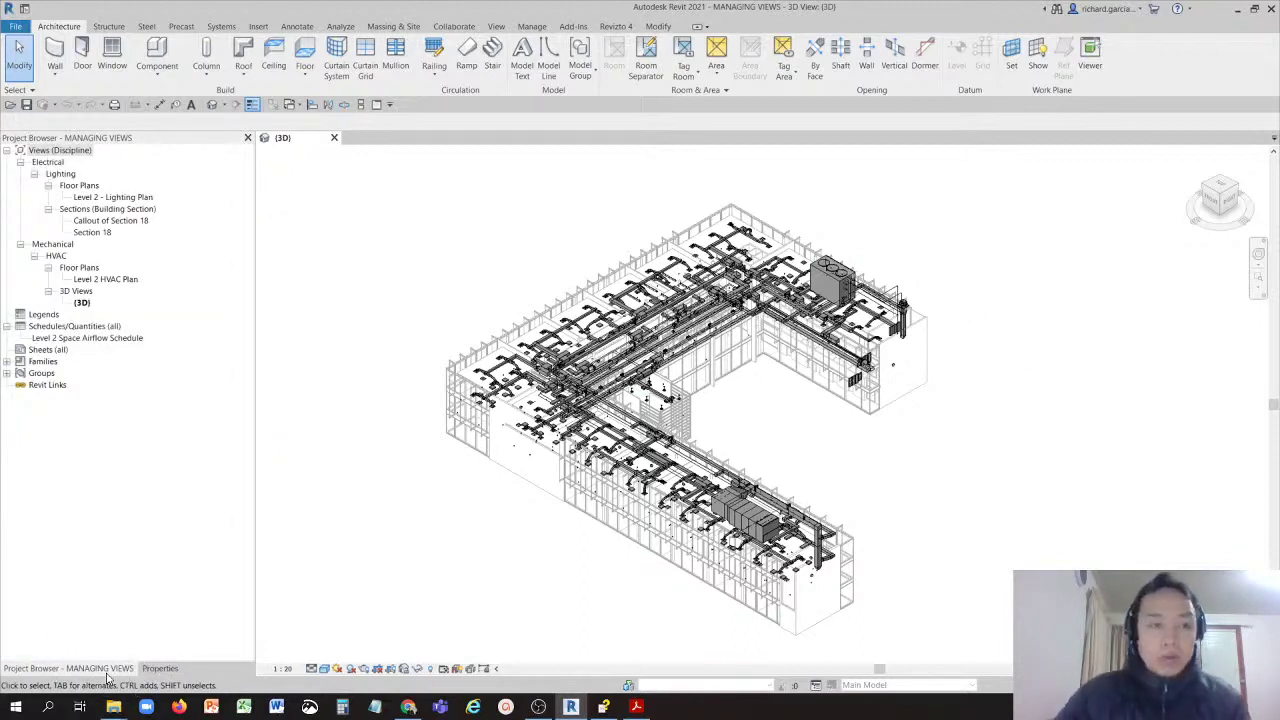
pyautogui.click(126, 281)
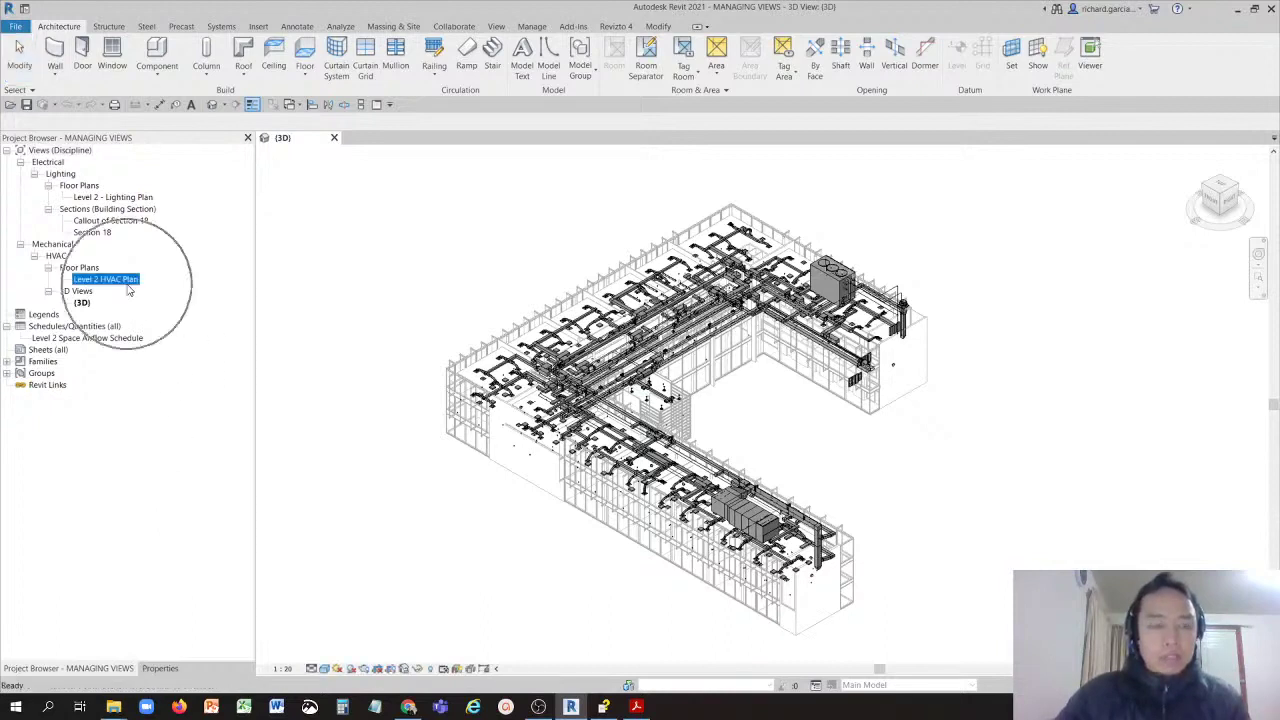
pyautogui.click(127, 287)
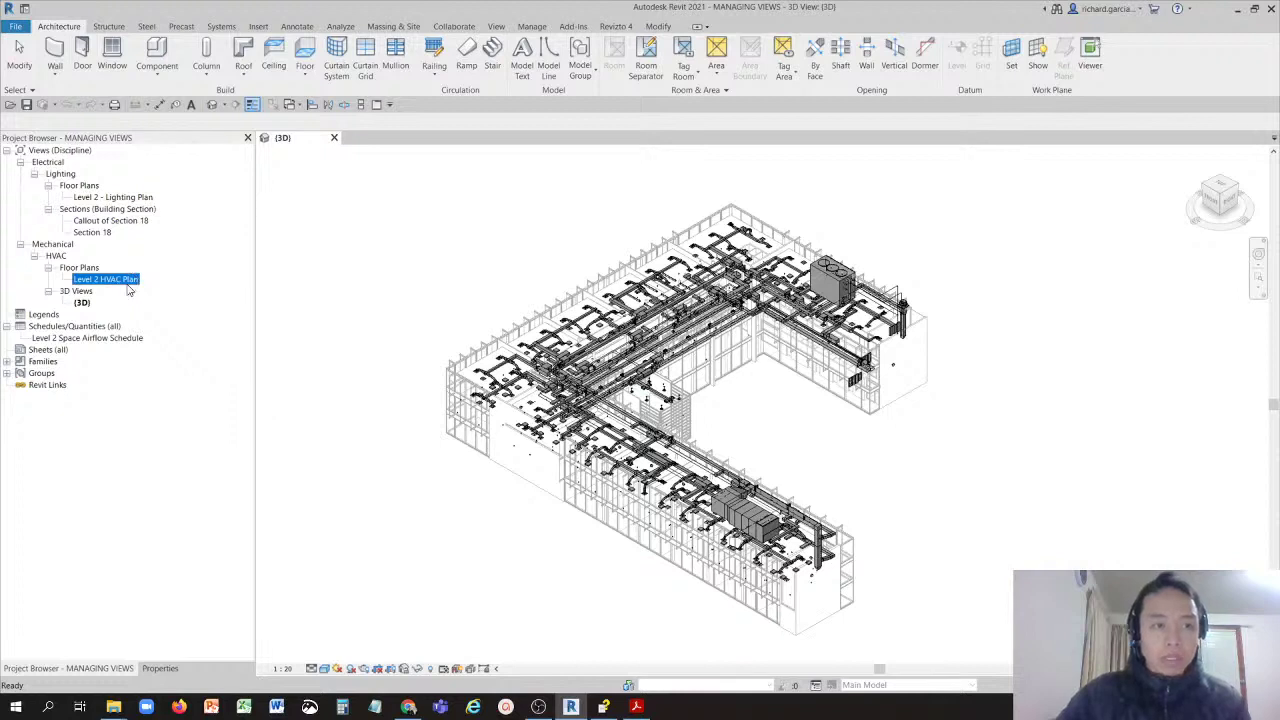
# Step: Open the Level 2 HVAC Plan floor plan from the Project Browser
pyautogui.doubleClick(127, 287)
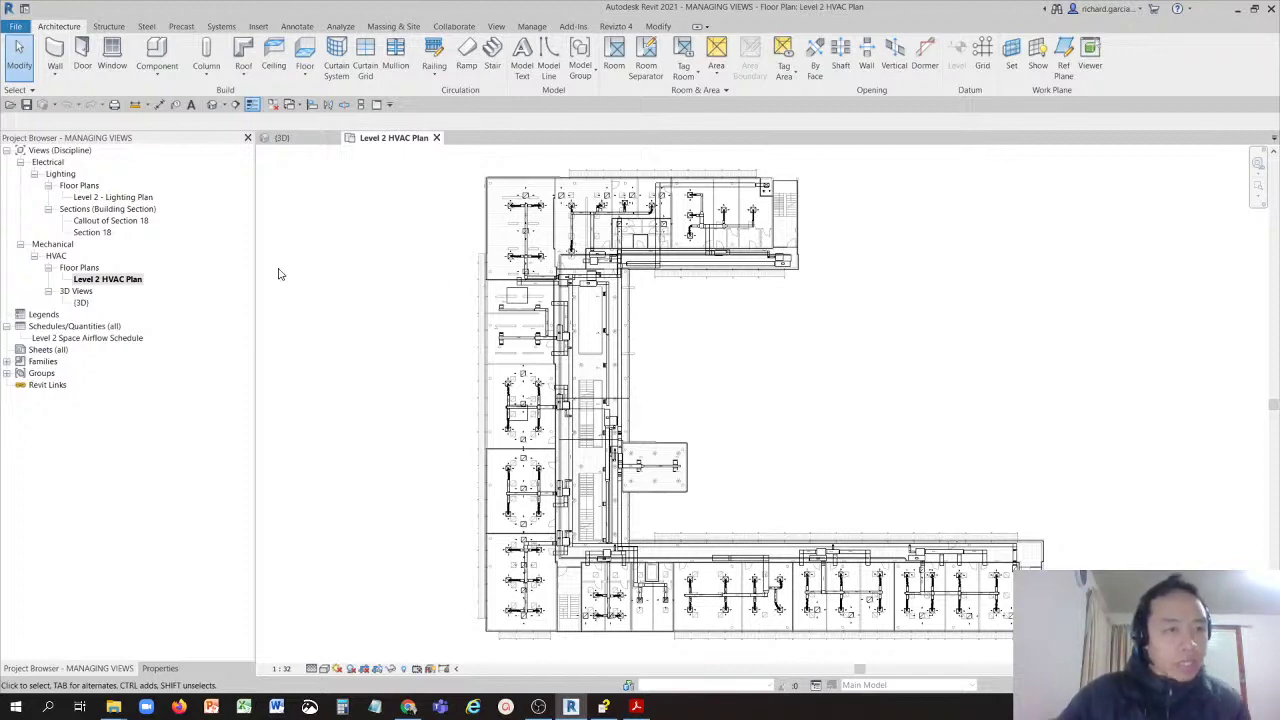
pyautogui.click(105, 150)
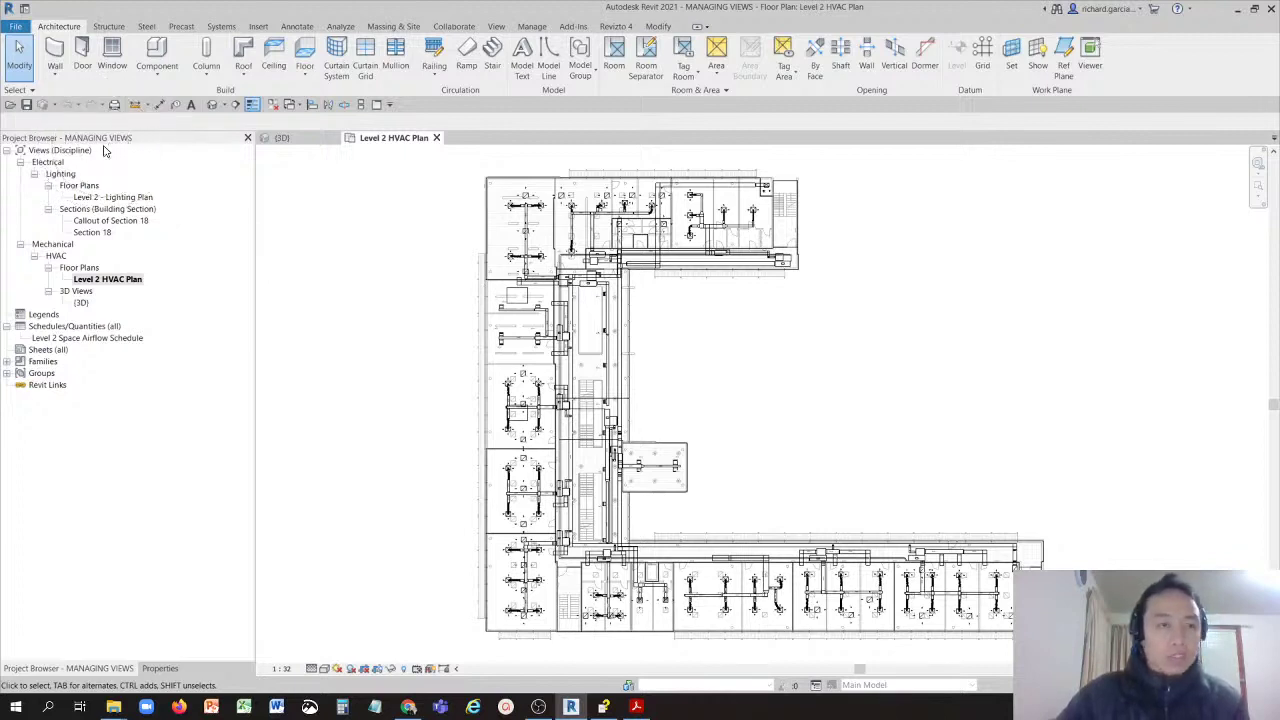
pyautogui.click(137, 212)
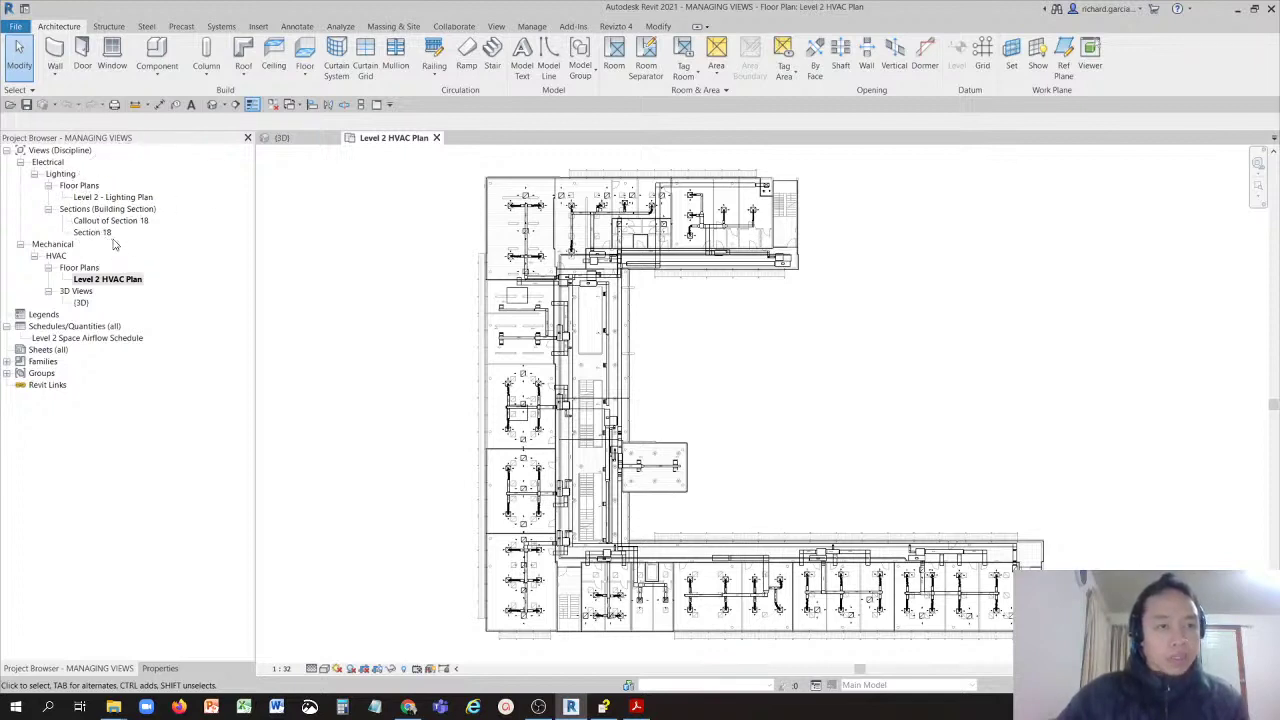
pyautogui.doubleClick(91, 302)
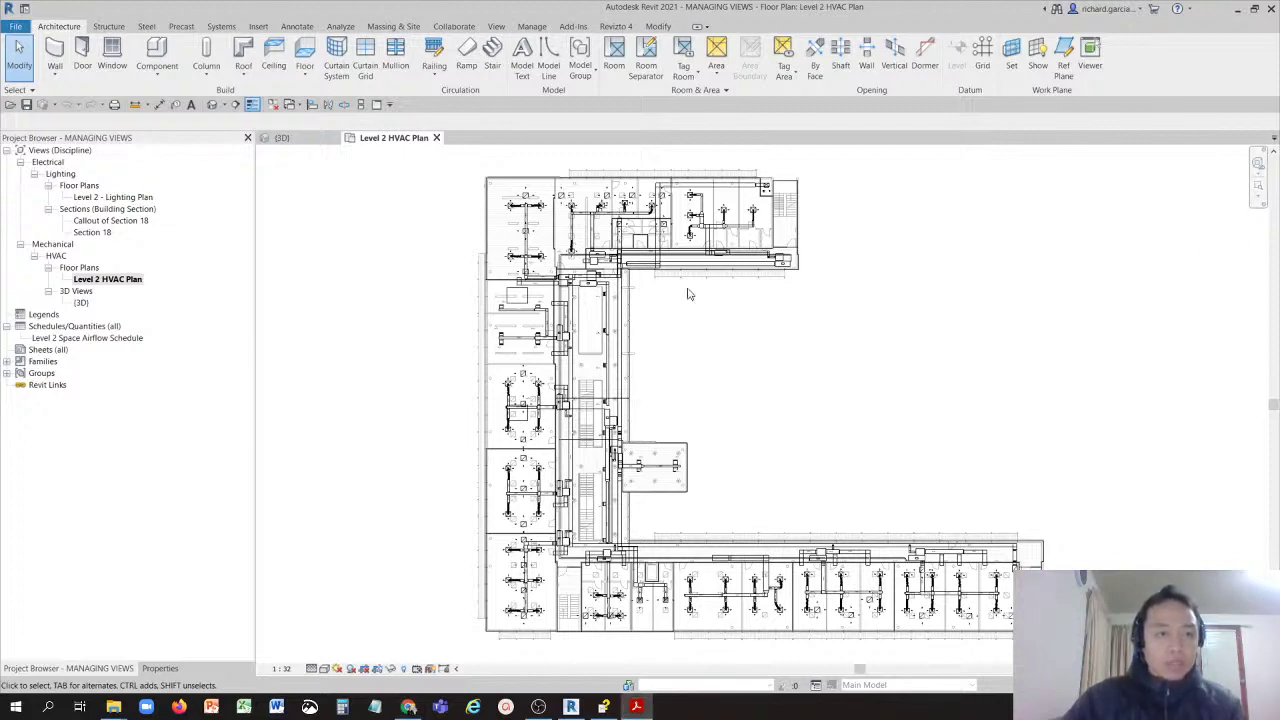
pyautogui.click(108, 281)
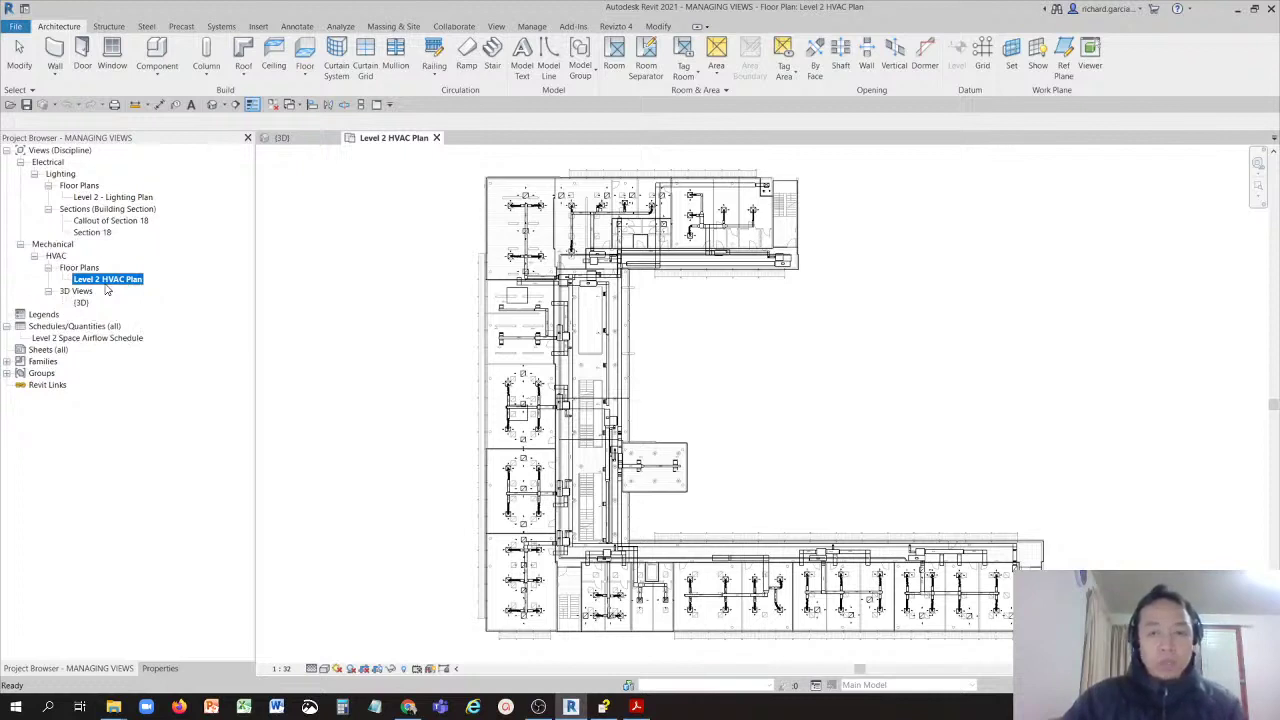
pyautogui.click(107, 289)
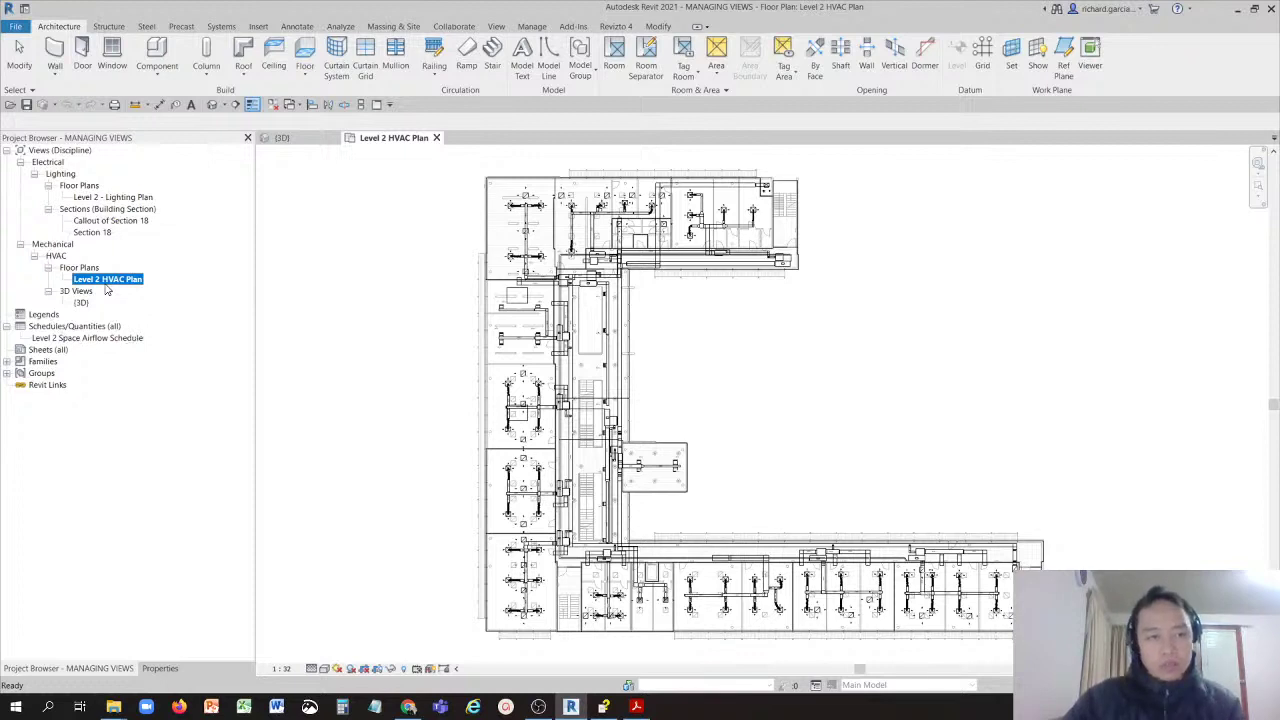
pyautogui.rightClick(107, 289)
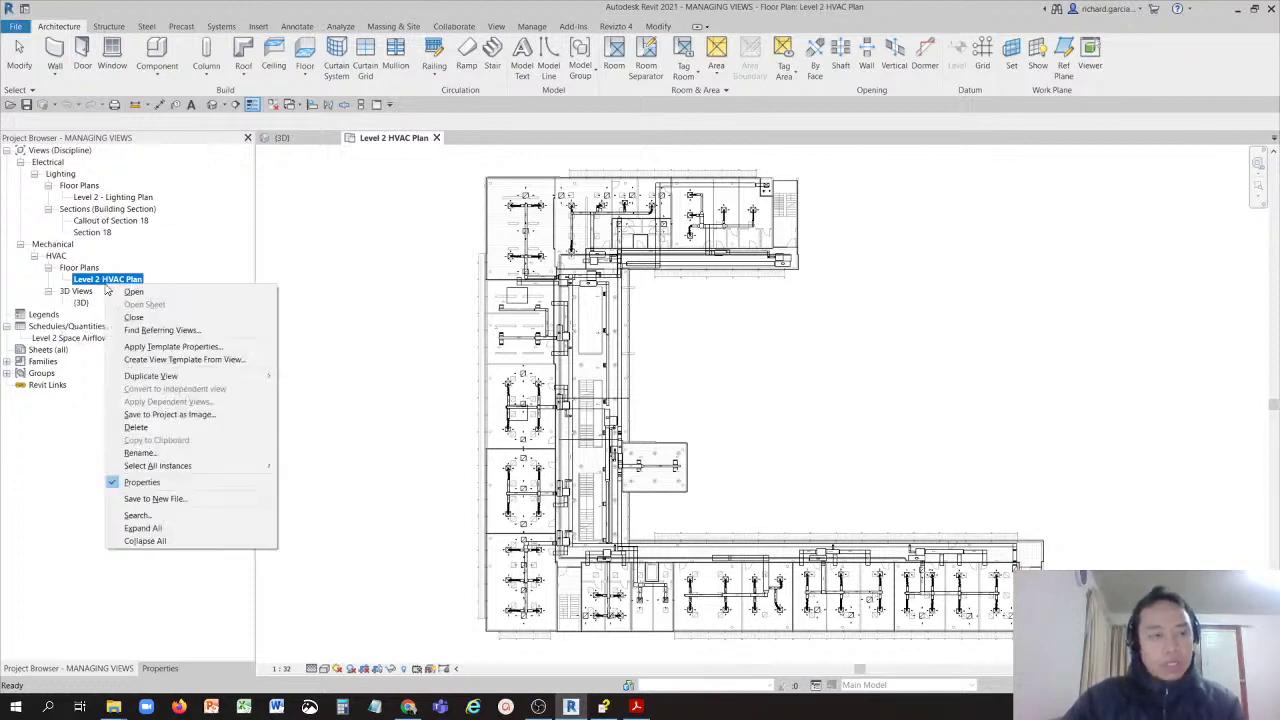
pyautogui.click(140, 377)
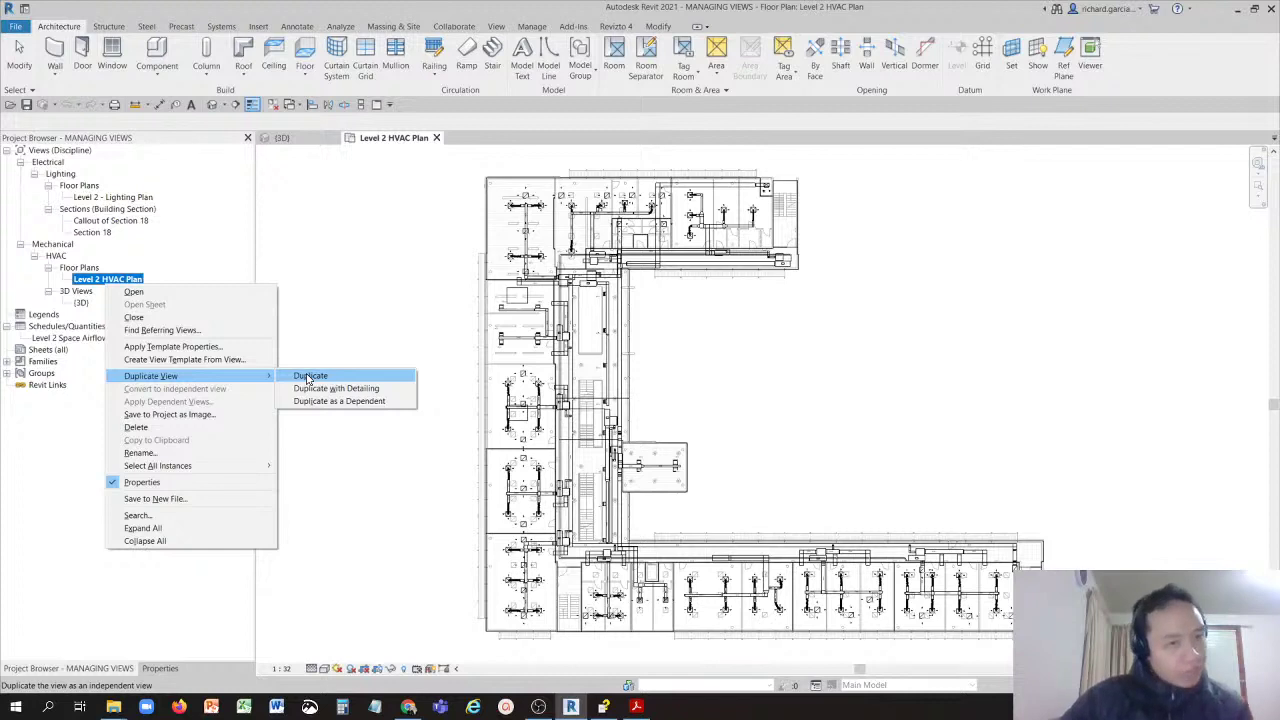
pyautogui.click(430, 304)
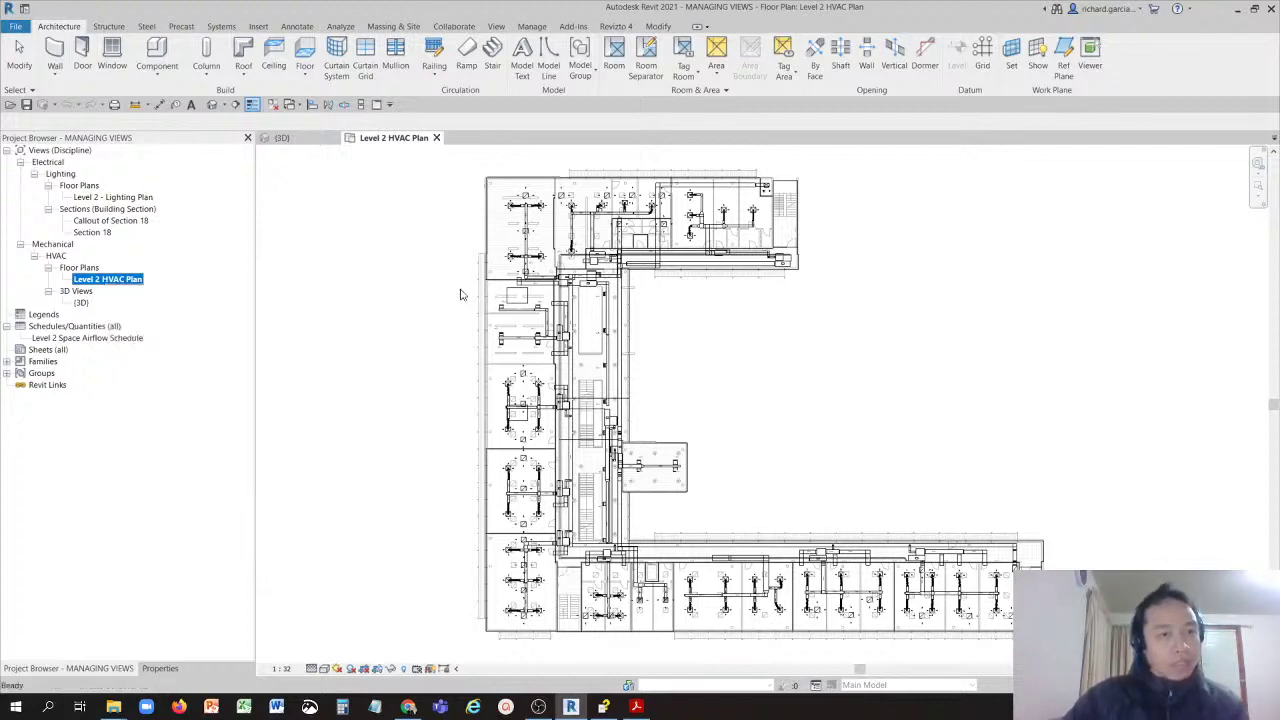
pyautogui.scroll(5, 527, 197)
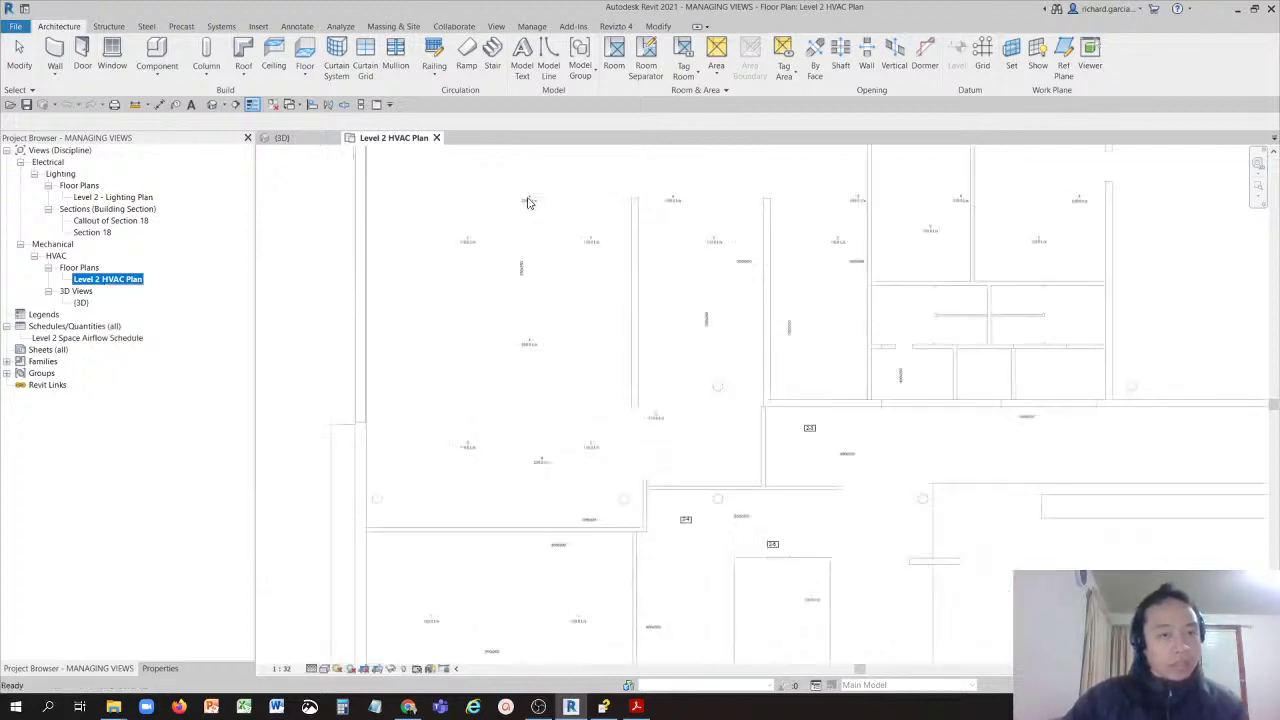
pyautogui.scroll(2, 546, 243)
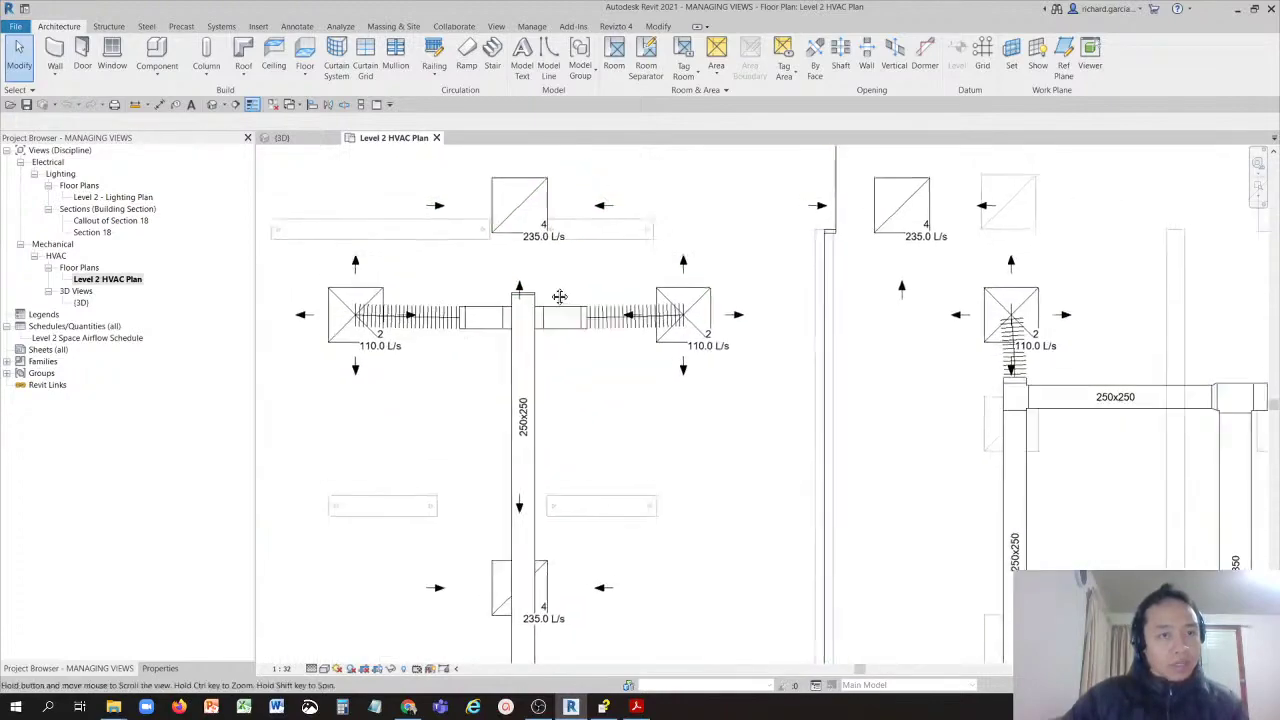
pyautogui.moveTo(563, 294); pyautogui.dragTo(677, 483, button='middle')
pyautogui.scroll(-3, 800, 432)
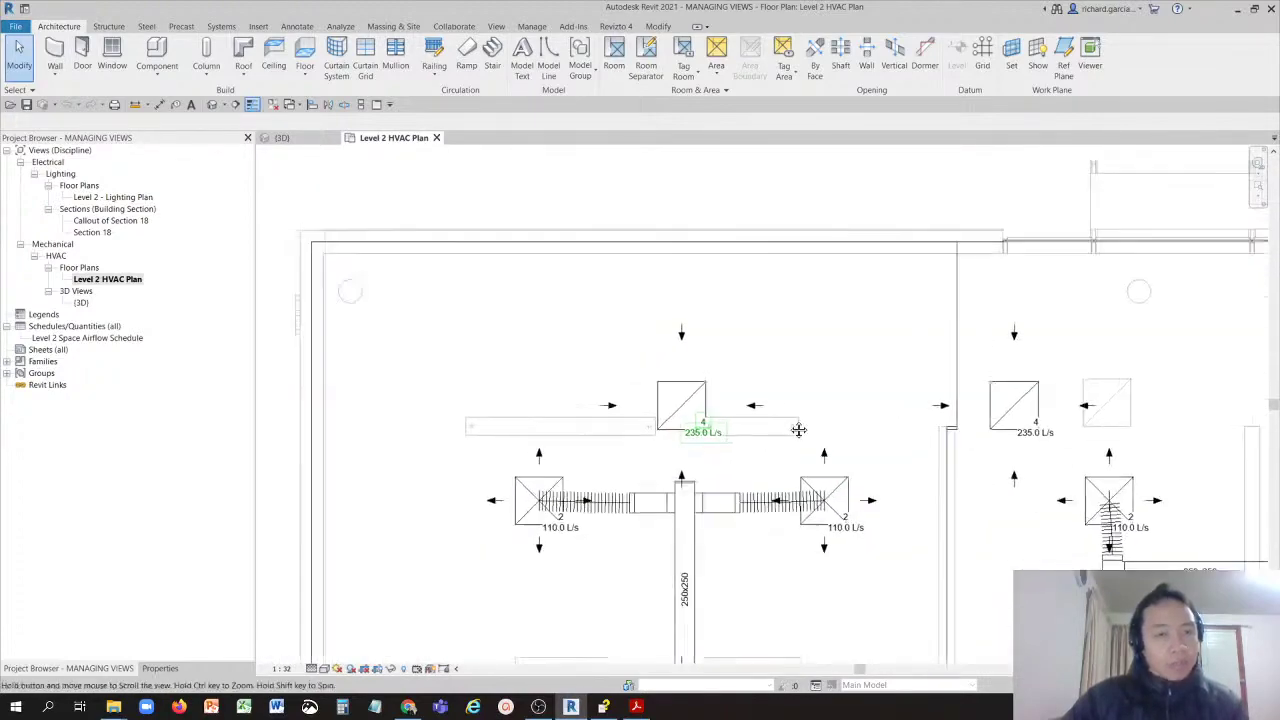
pyautogui.scroll(4, 838, 420)
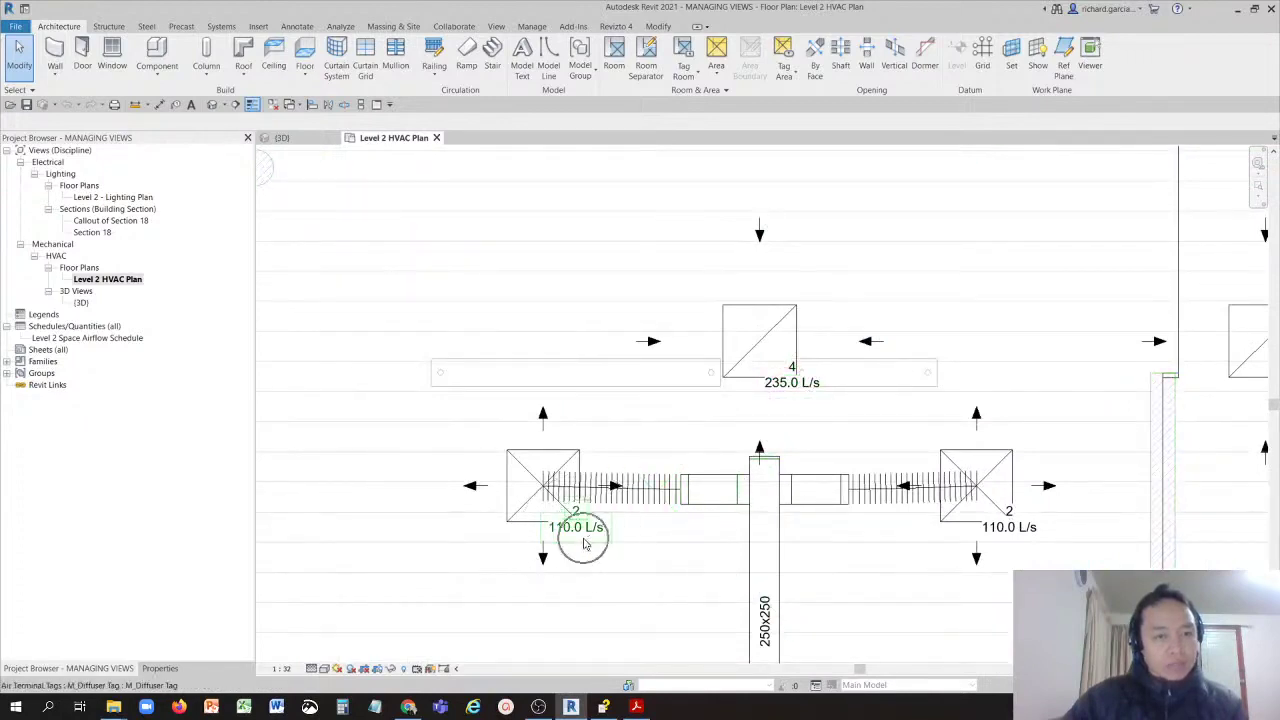
# Step: Duplicate Level 2 HVAC Plan with plain Duplicate and select the new Level 2 HVAC Plan Copy 1
pyautogui.rightClick(124, 283)
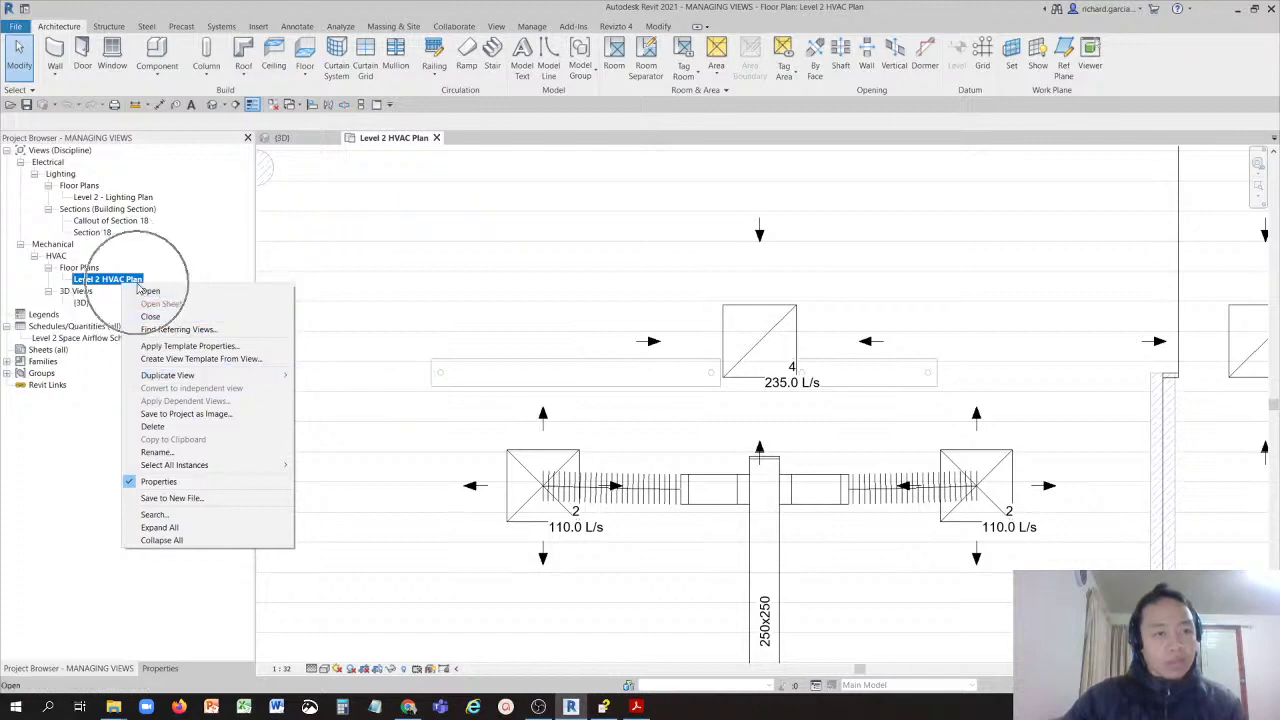
pyautogui.click(214, 377)
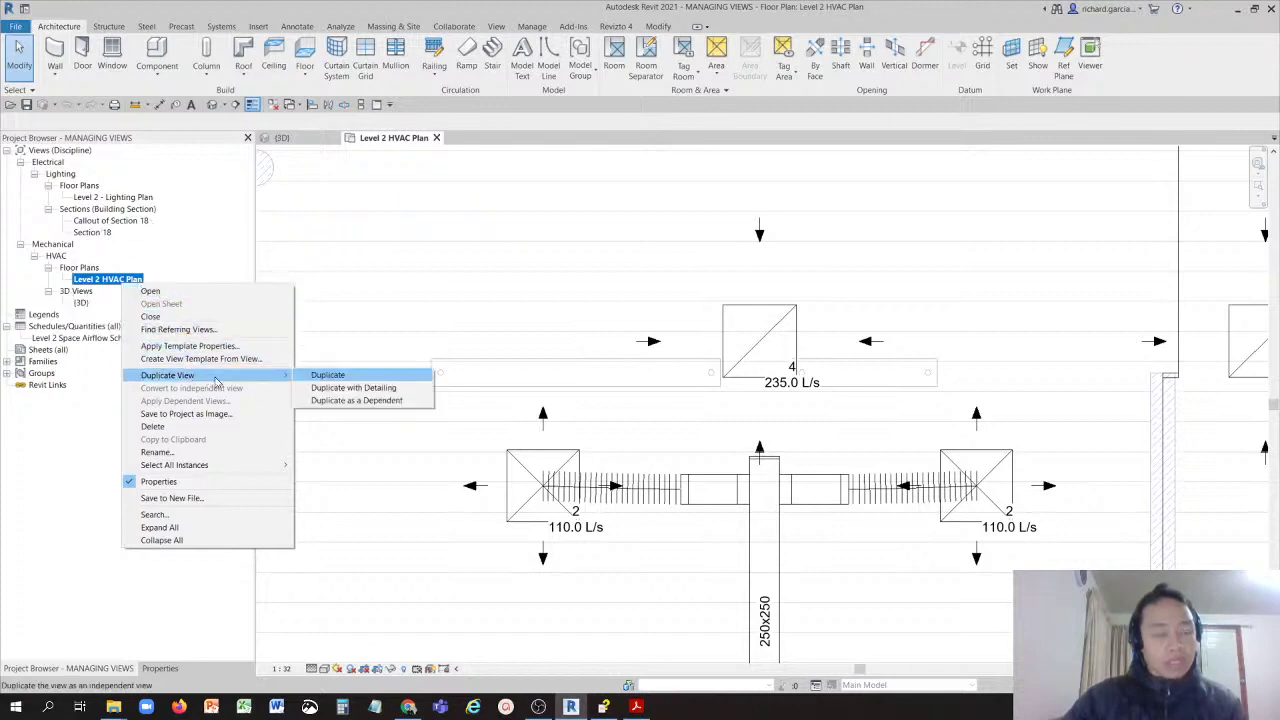
pyautogui.click(330, 378)
pyautogui.click(330, 378)
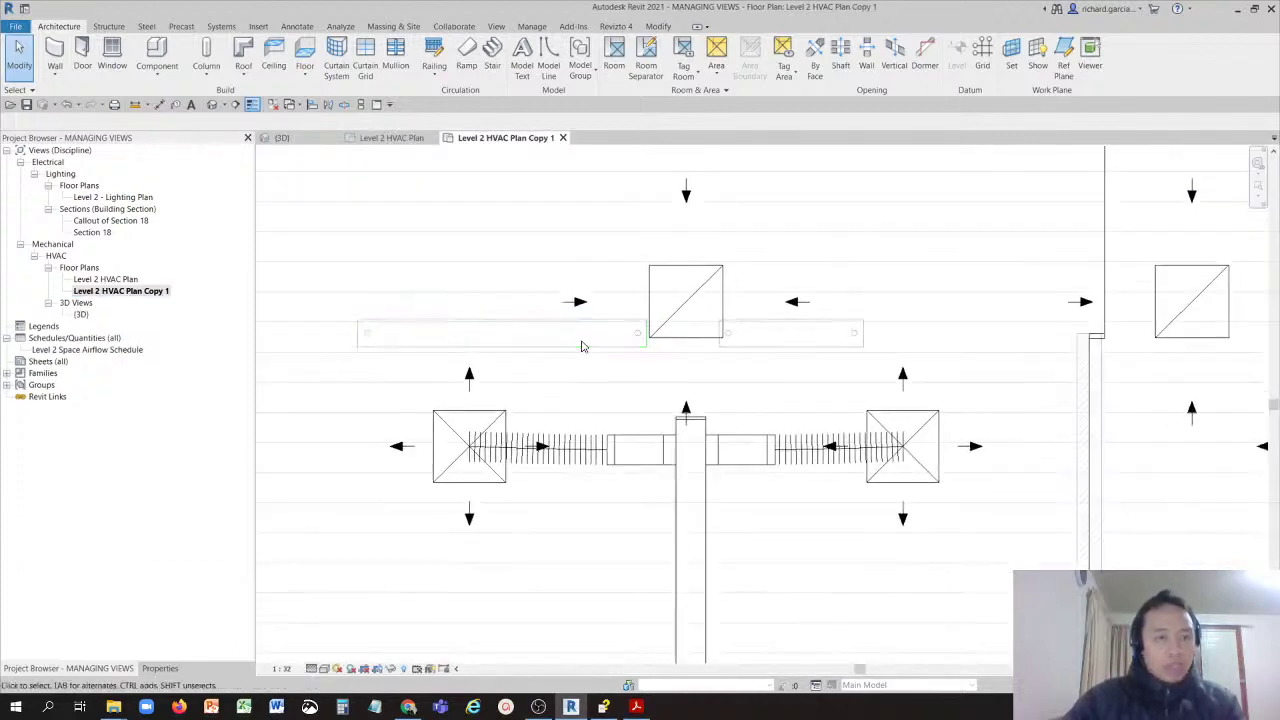
pyautogui.scroll(-1, 380, 330)
pyautogui.click(112, 295)
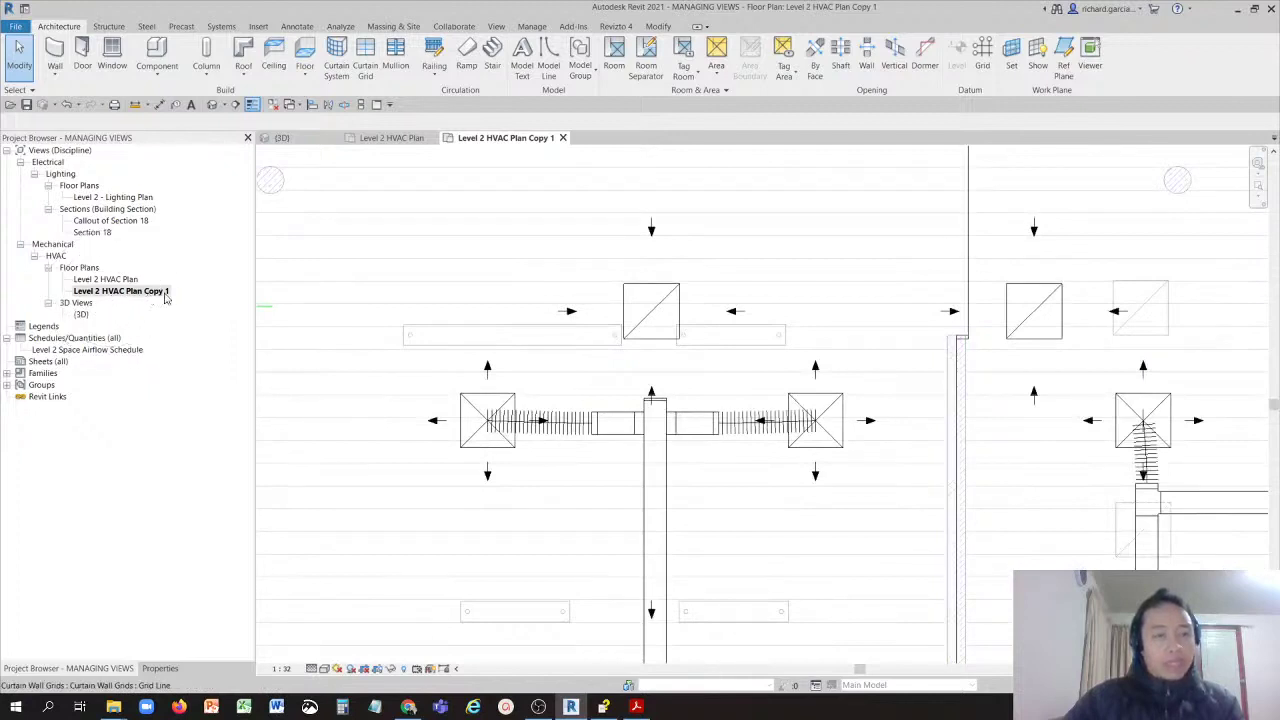
pyautogui.scroll(-1, 628, 352)
pyautogui.scroll(-1, 628, 352)
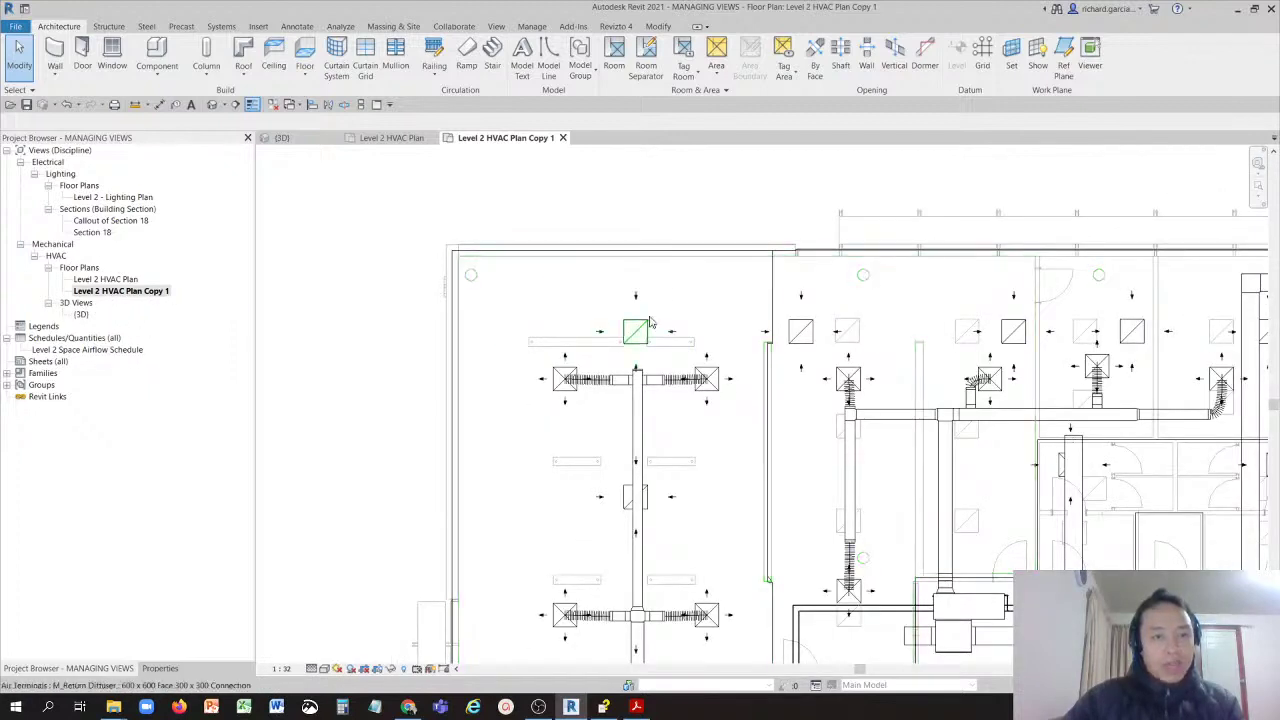
pyautogui.scroll(3, 640, 326)
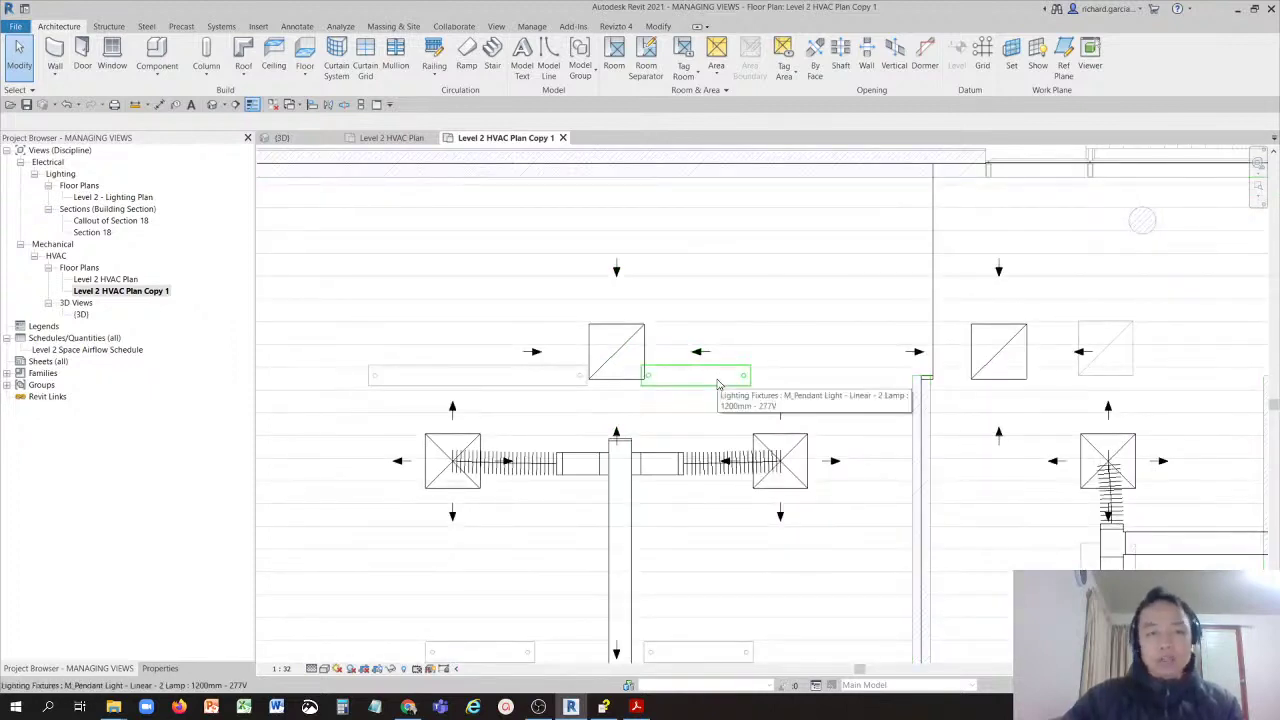
# Step: Rename Level 2 HVAC Plan Copy 1 to 'Level 2 HVAC Plan_Duplicate'
pyautogui.rightClick(150, 292)
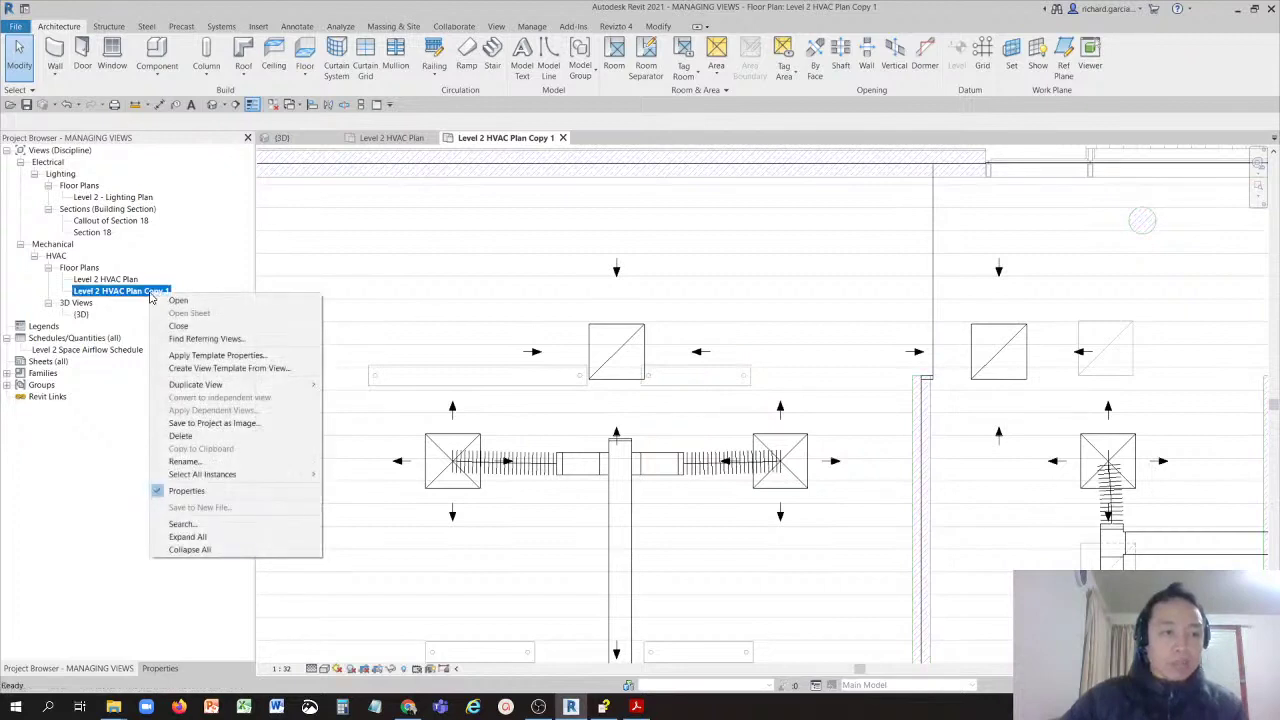
pyautogui.click(236, 461)
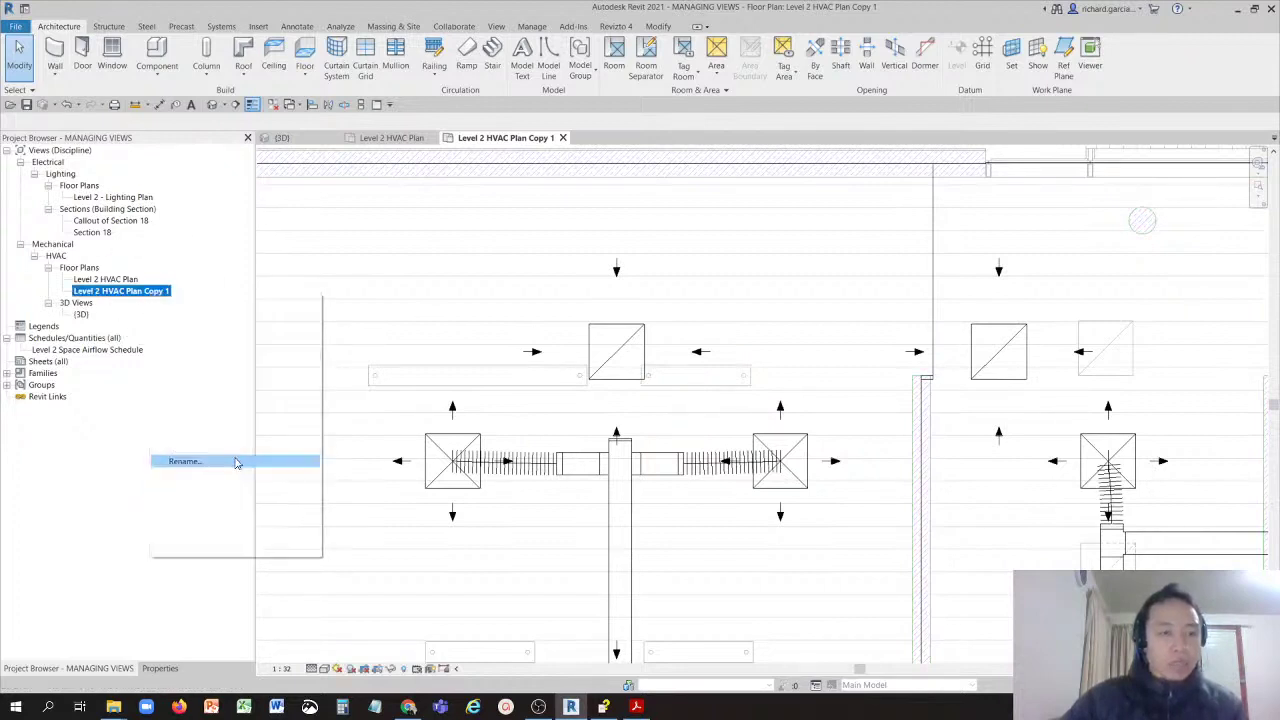
pyautogui.click(170, 291)
pyautogui.press('BackSpace')
pyautogui.press('BackSpace')
pyautogui.press('BackSpace')
pyautogui.press('BackSpace')
pyautogui.press('BackSpace')
pyautogui.press('BackSpace')
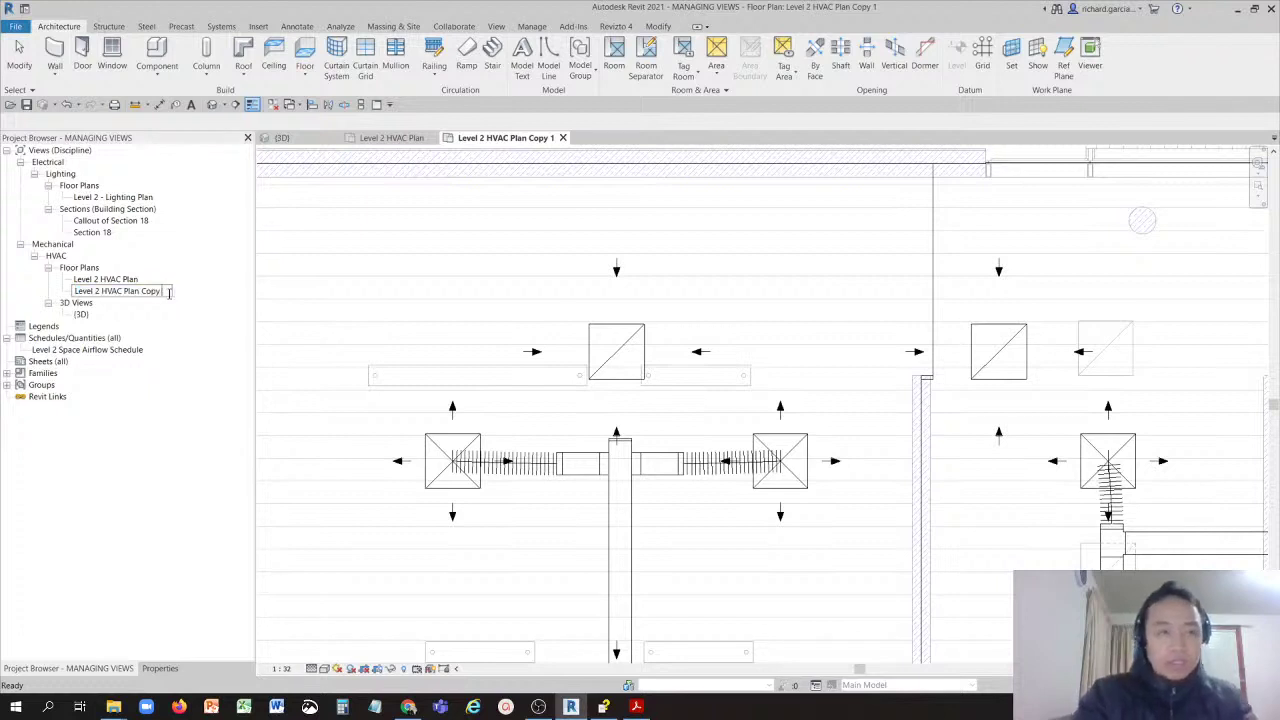
pyautogui.press('BackSpace')
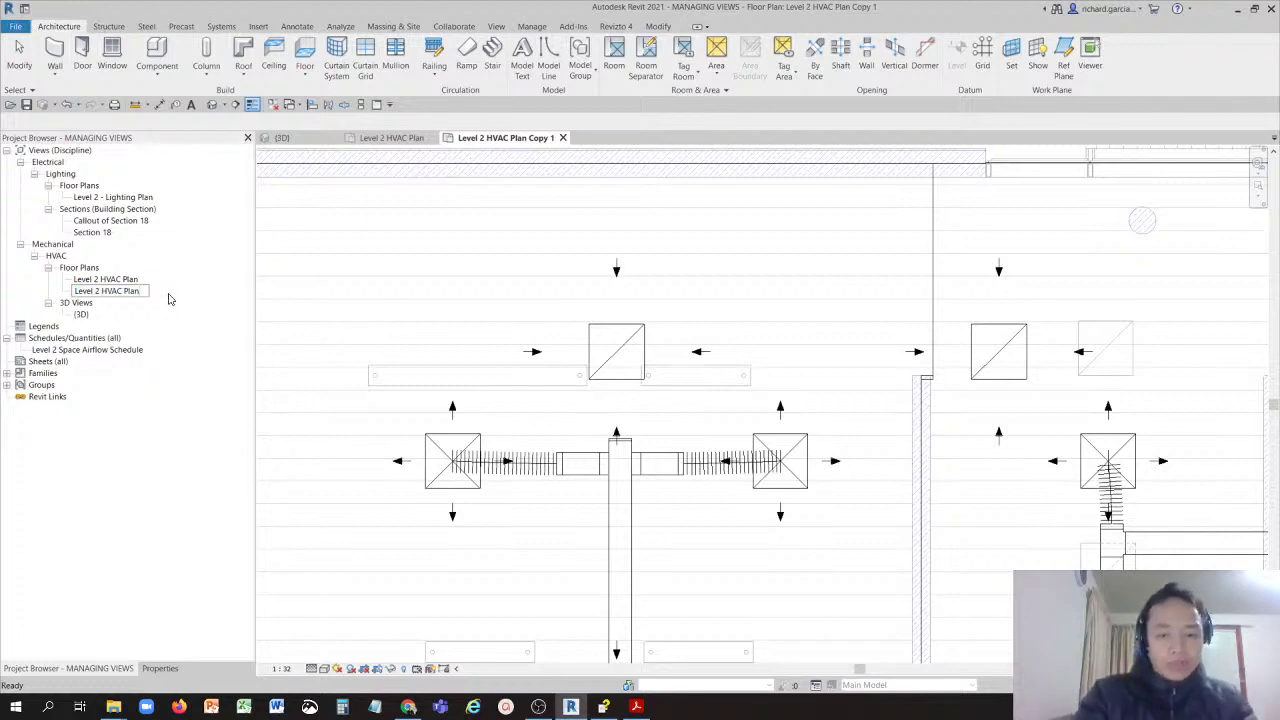
pyautogui.write('_Dupl')
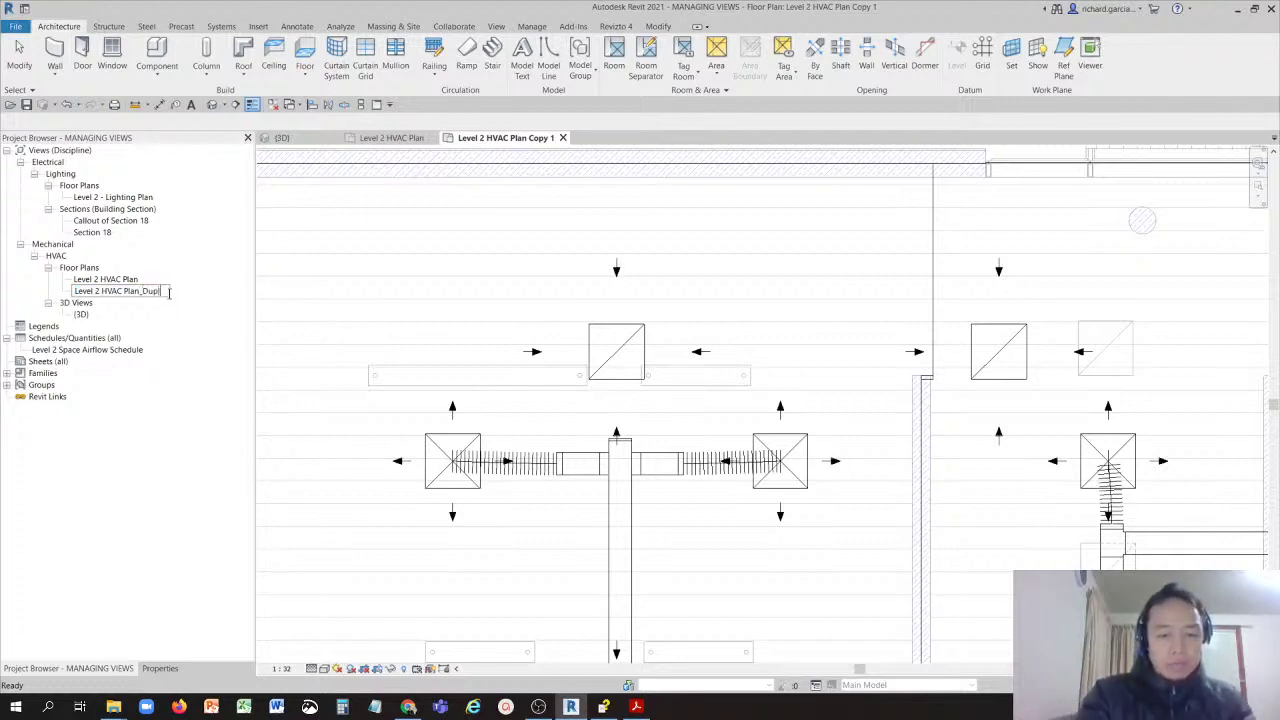
pyautogui.write('icate')
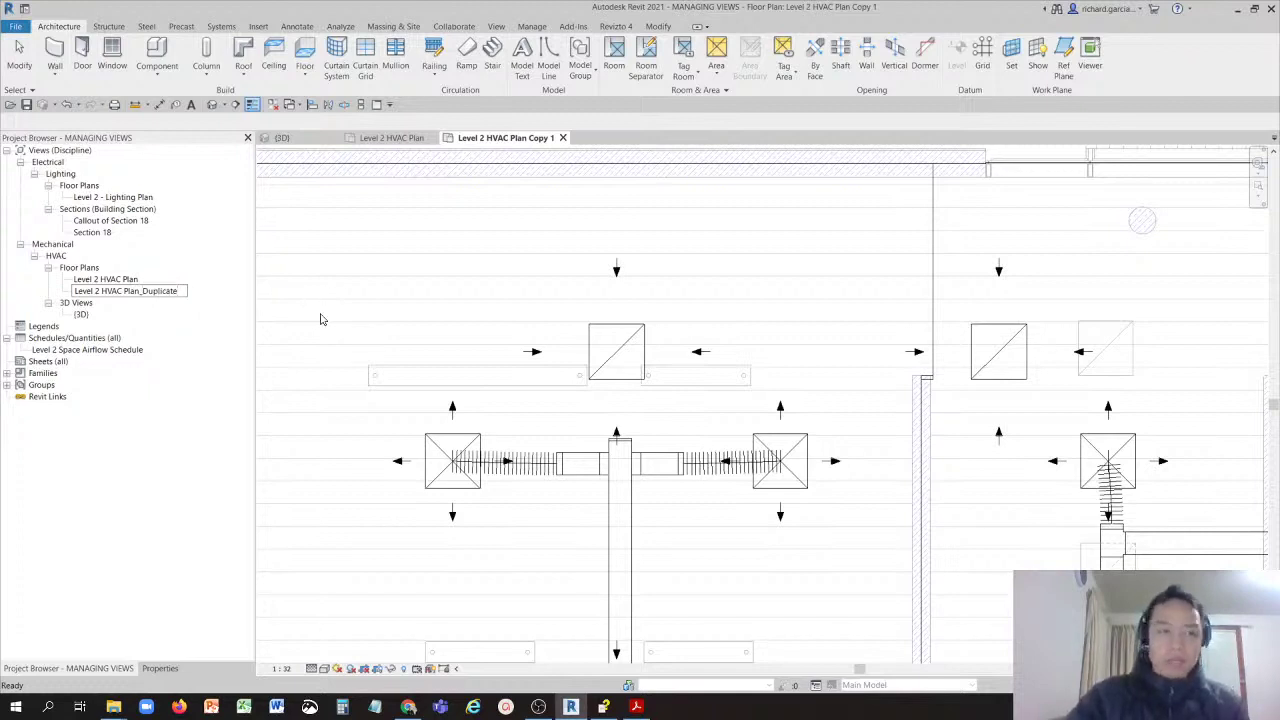
pyautogui.press('Return')
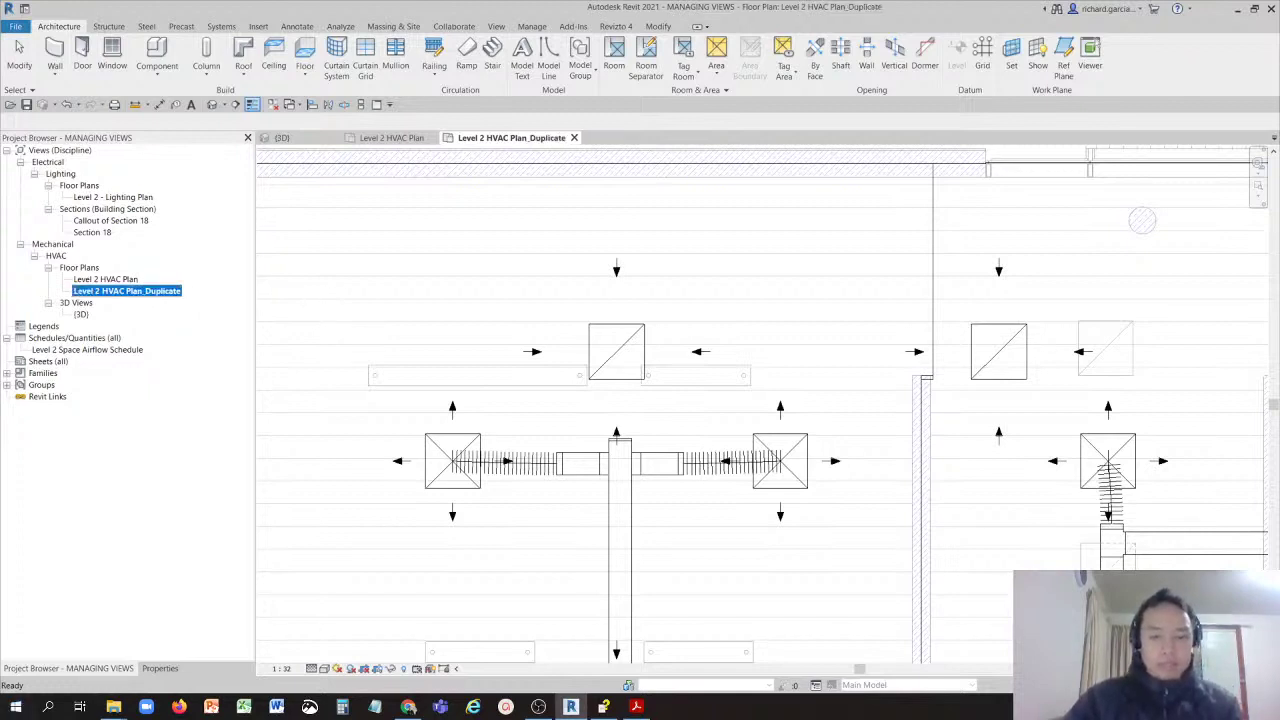
pyautogui.click(408, 707)
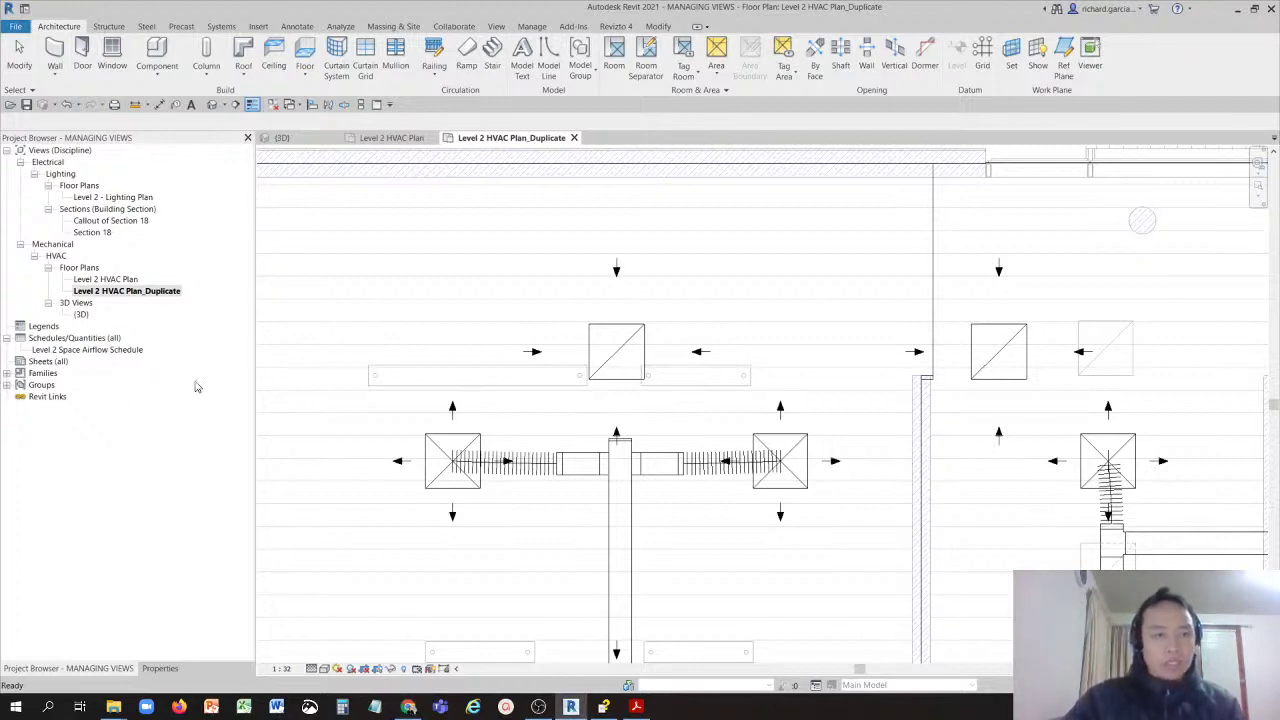
# Step: Duplicate Level 2 HVAC Plan with Detailing, keeping its flow tags, and select the new Copy 1
pyautogui.rightClick(112, 282)
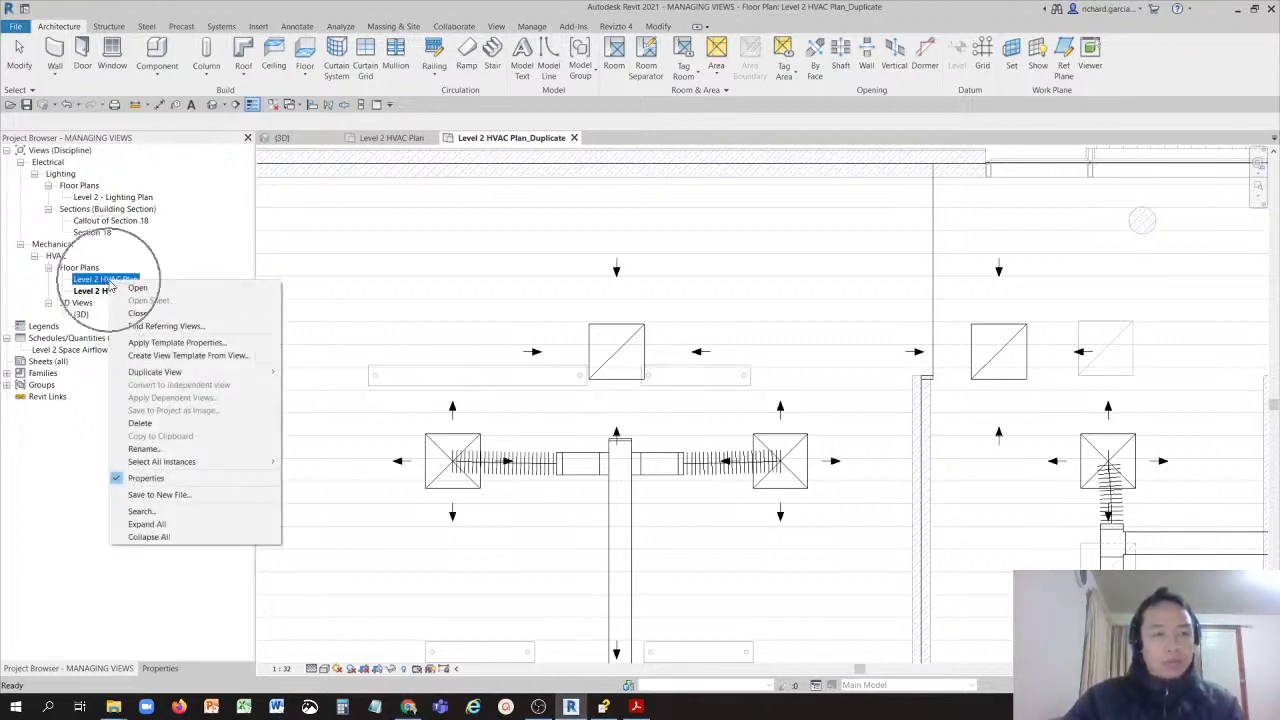
pyautogui.moveTo(240, 376)
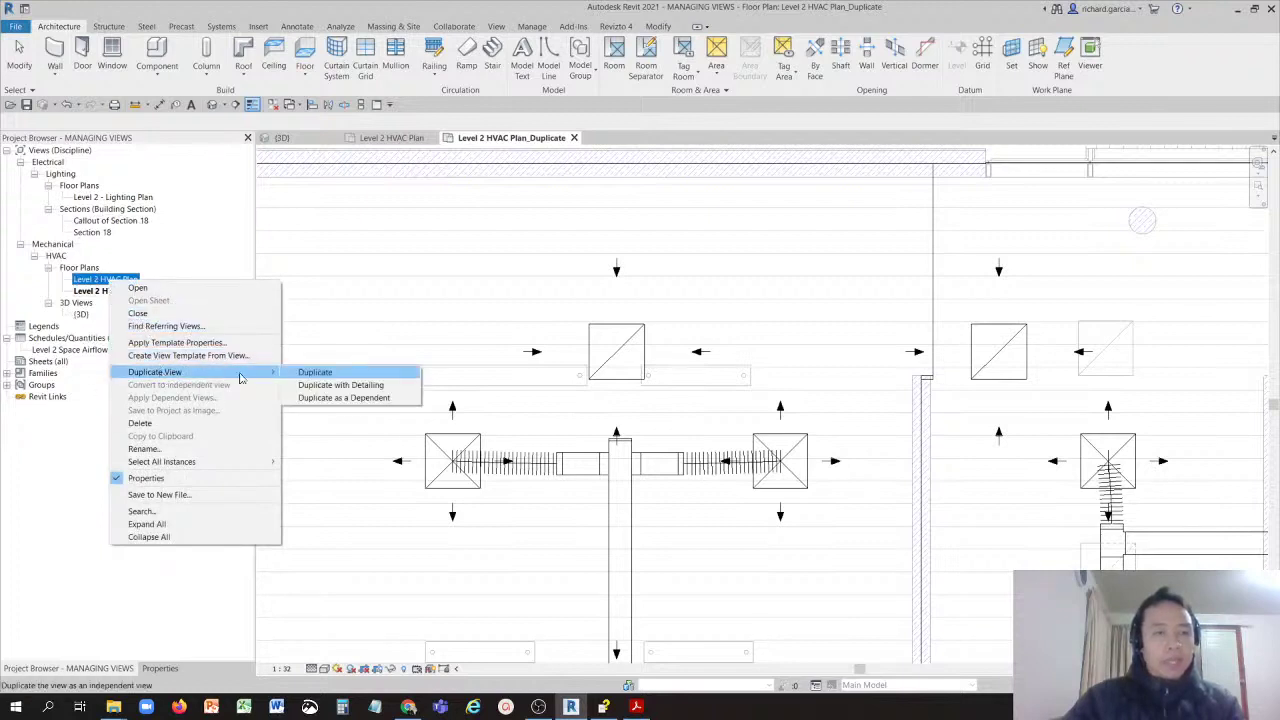
pyautogui.click(318, 388)
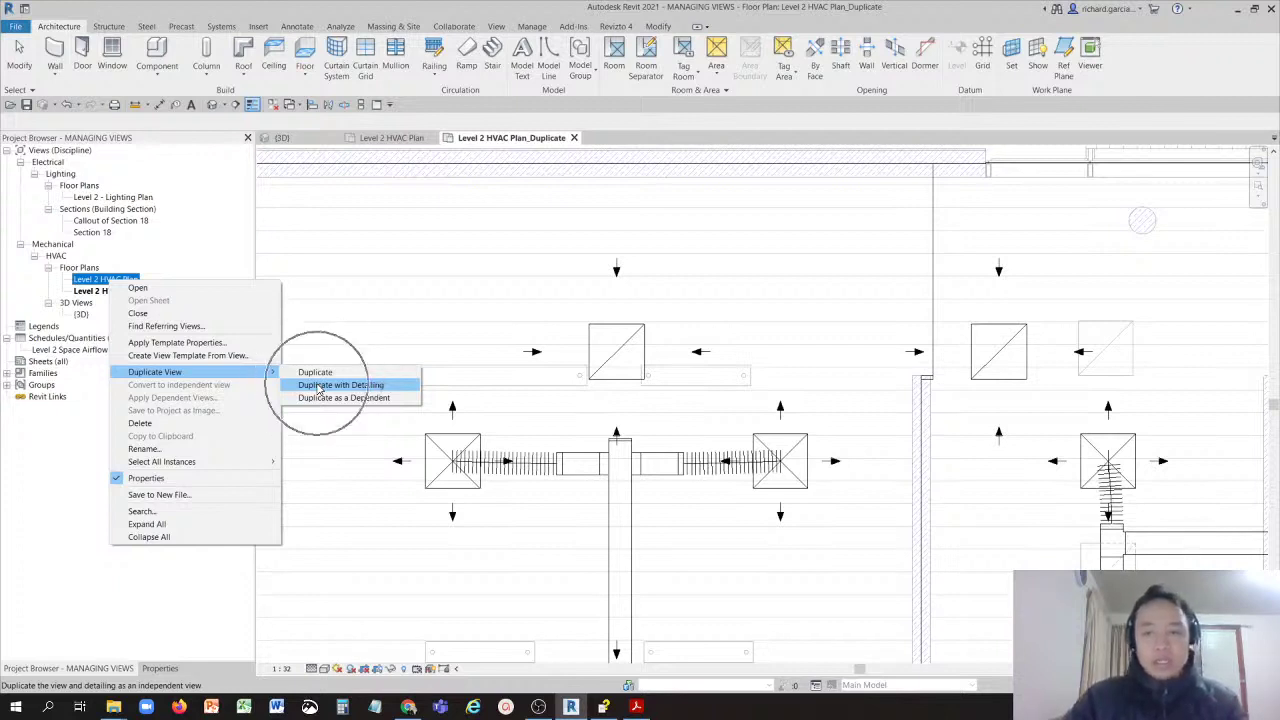
pyautogui.click(318, 386)
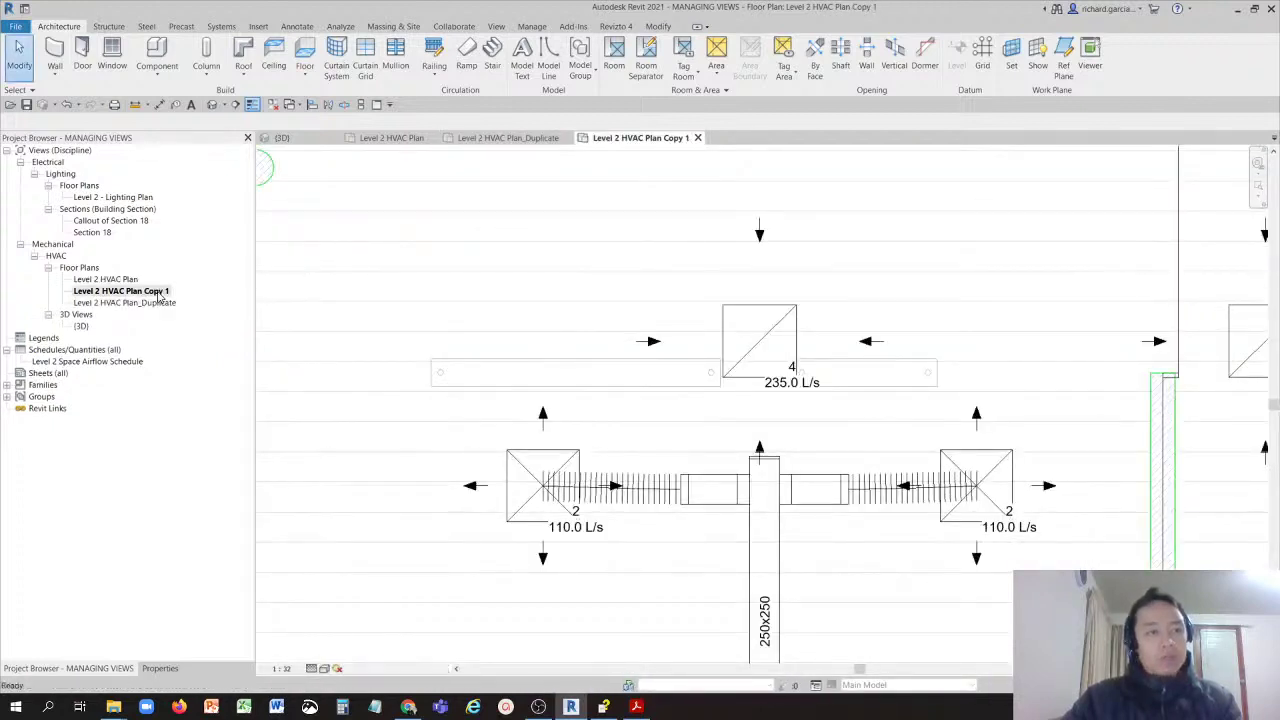
pyautogui.click(157, 292)
pyautogui.click(157, 292)
pyautogui.click(157, 292)
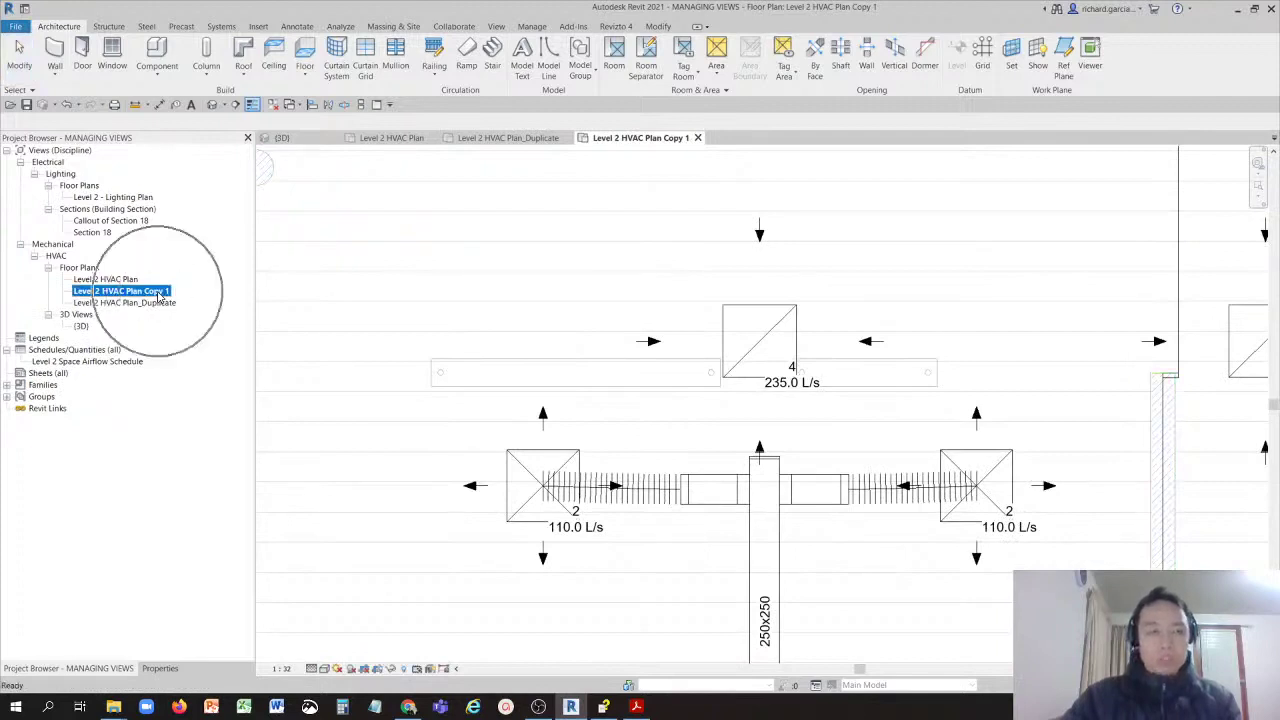
pyautogui.rightClick(157, 292)
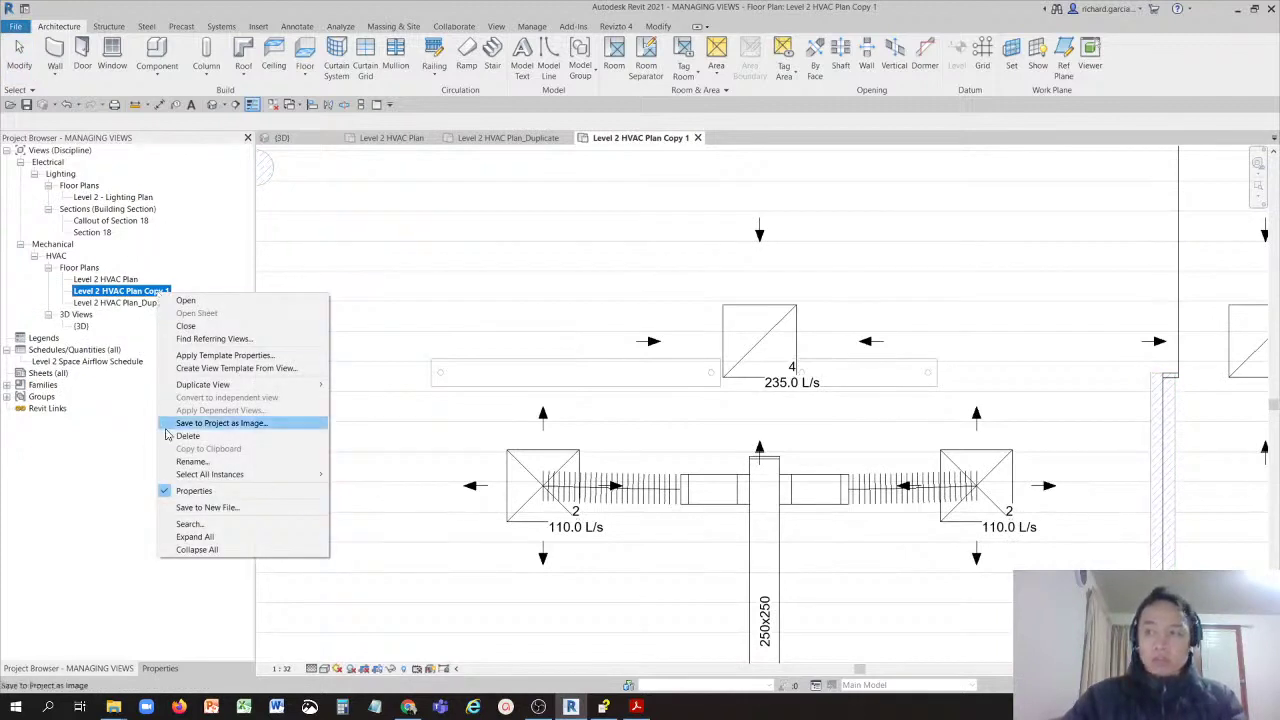
# Step: Rename Level 2 HVAC Plan Copy 1 to 'Level 2 HVAC Plan_With Detailing'
pyautogui.click(190, 461)
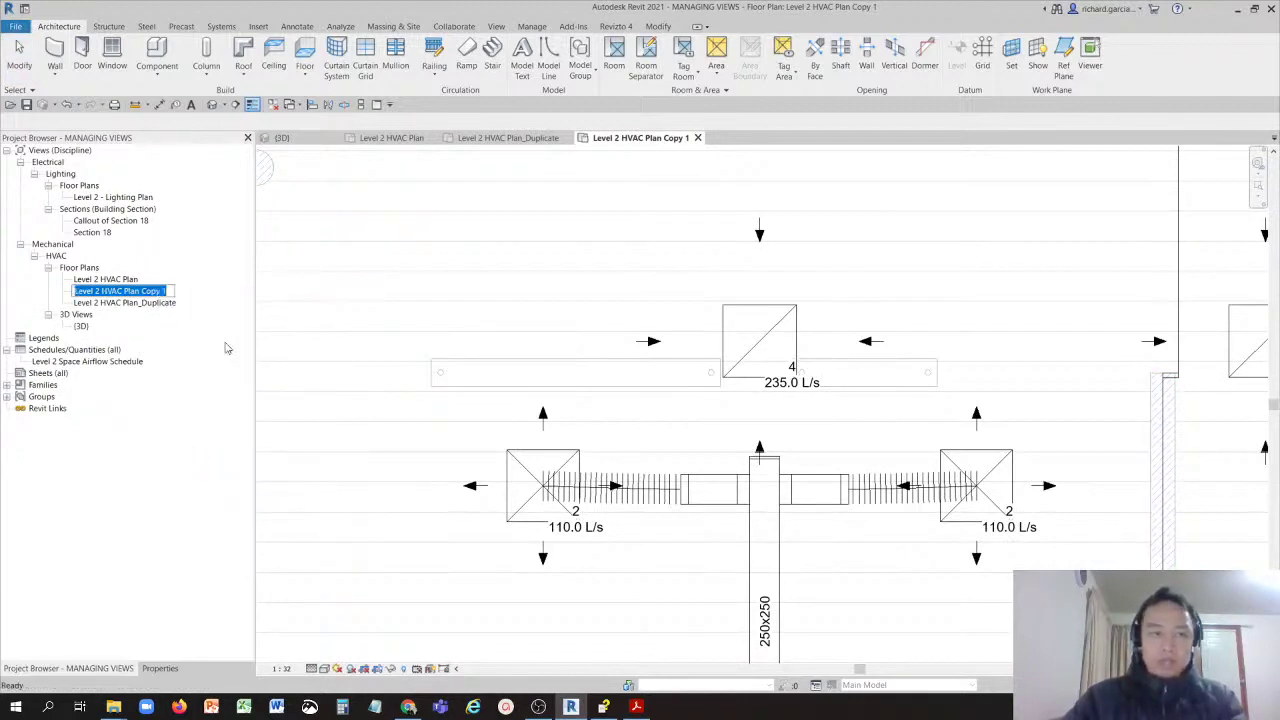
pyautogui.click(165, 291)
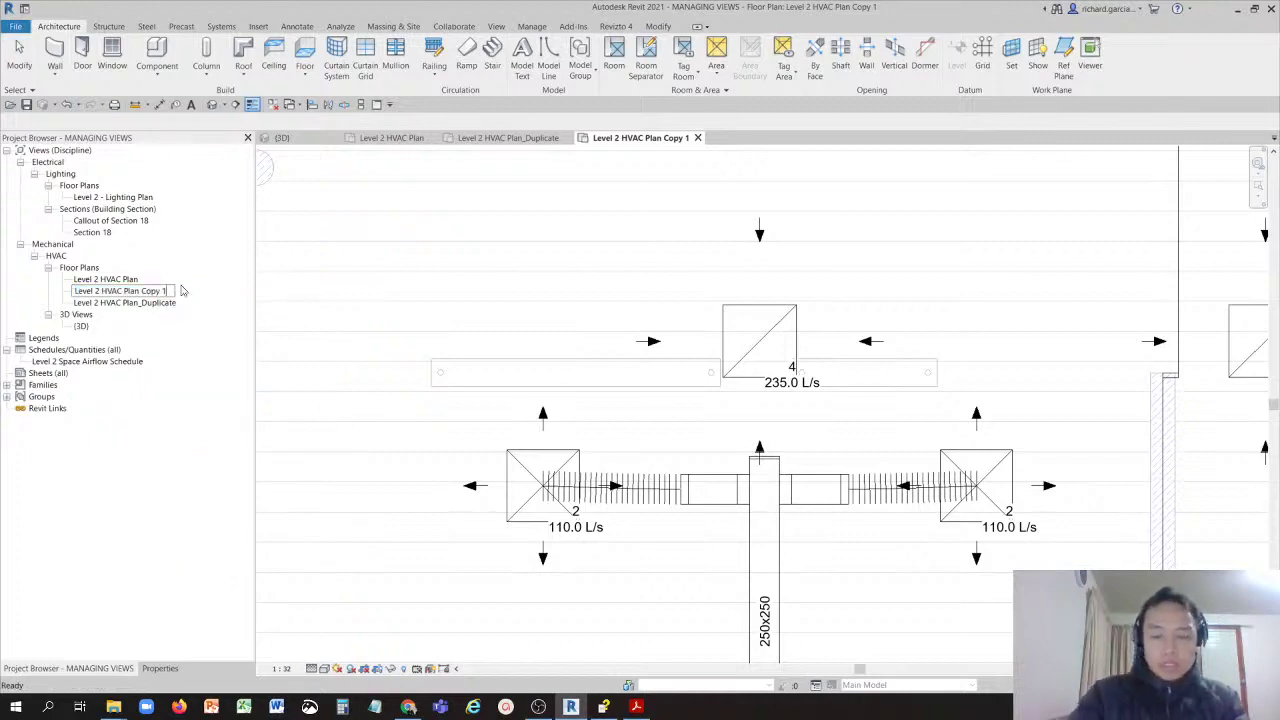
pyautogui.press('BackSpace')
pyautogui.press('BackSpace')
pyautogui.press('BackSpace')
pyautogui.press('BackSpace')
pyautogui.press('BackSpace')
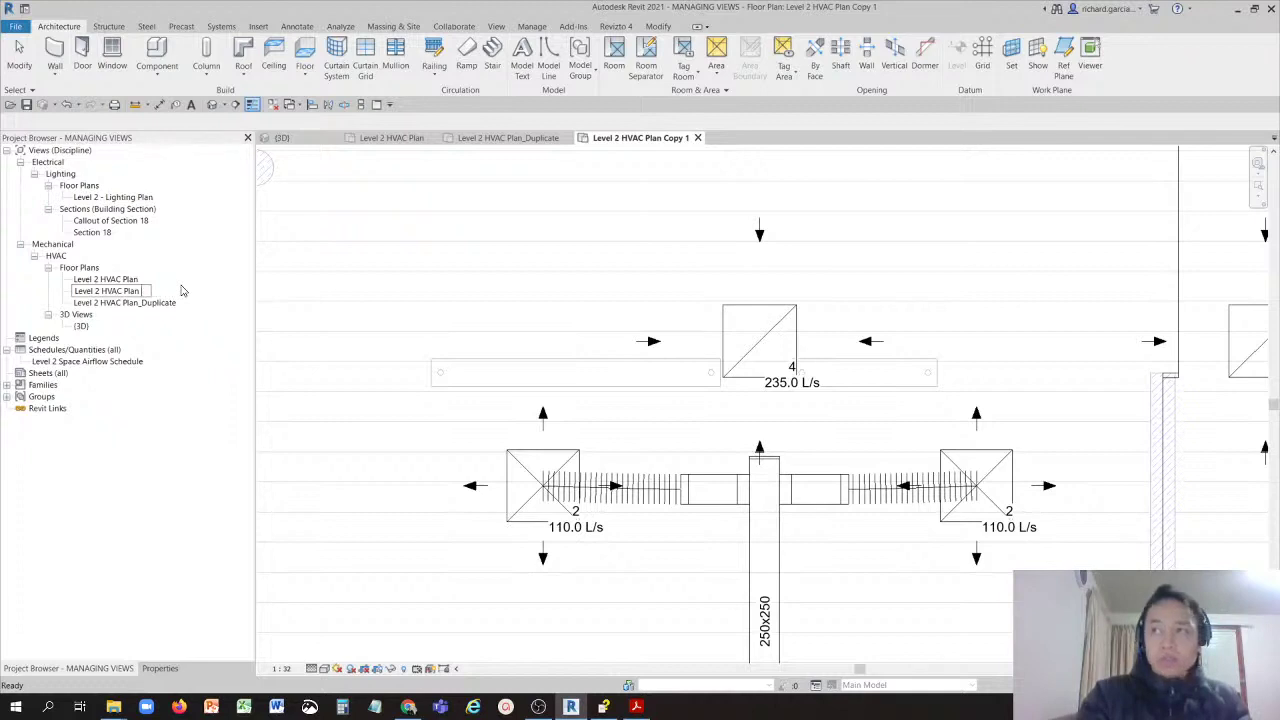
pyautogui.press('BackSpace')
pyautogui.write('_Wi')
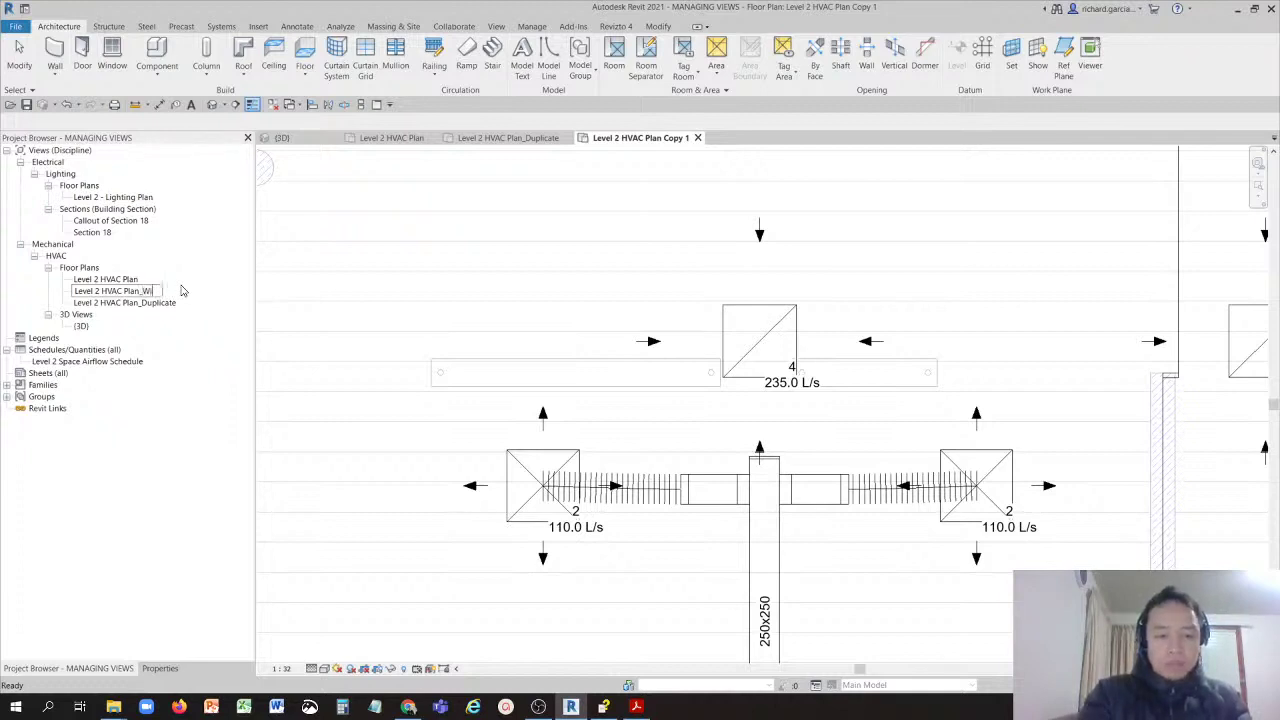
pyautogui.write('th Detailing')
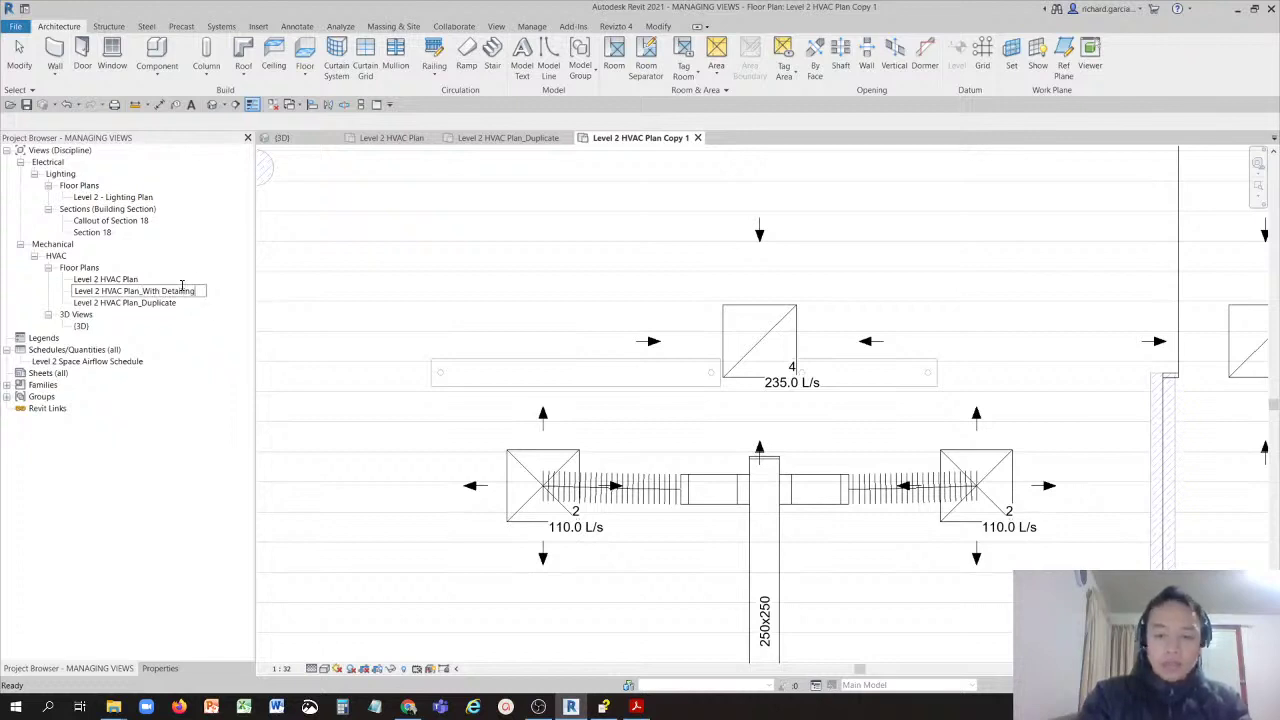
pyautogui.press('Return')
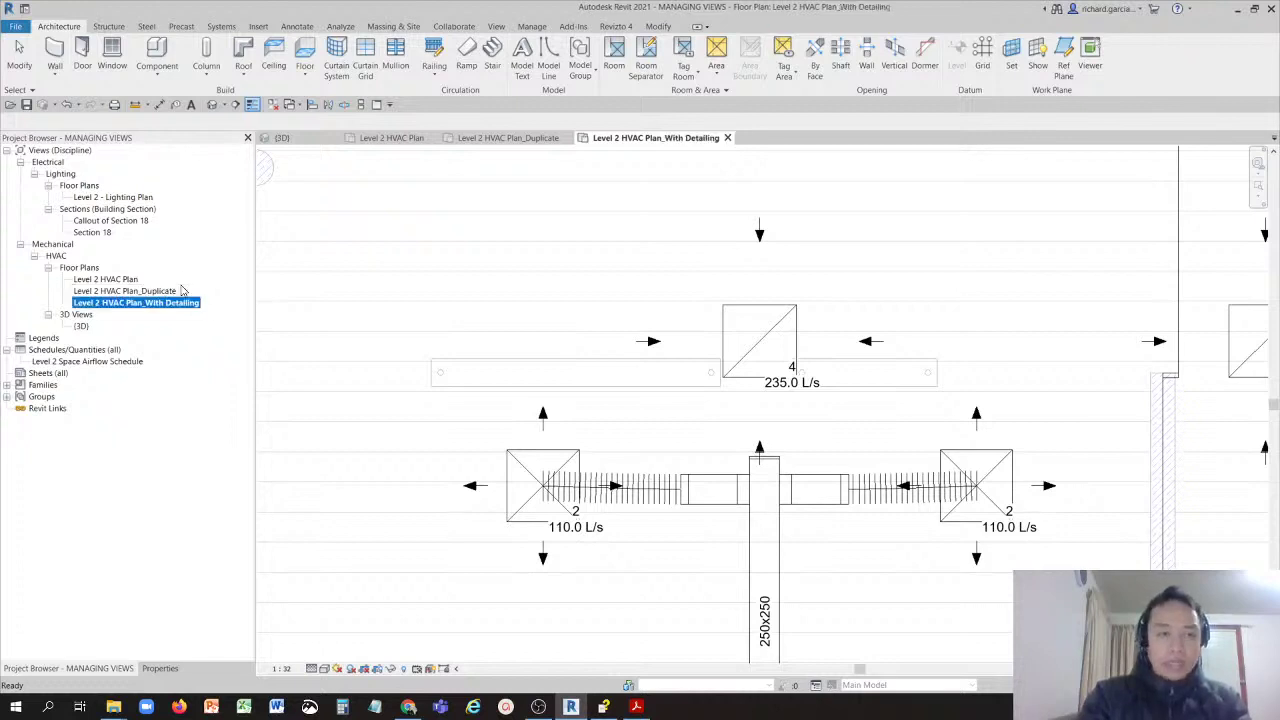
pyautogui.click(410, 259)
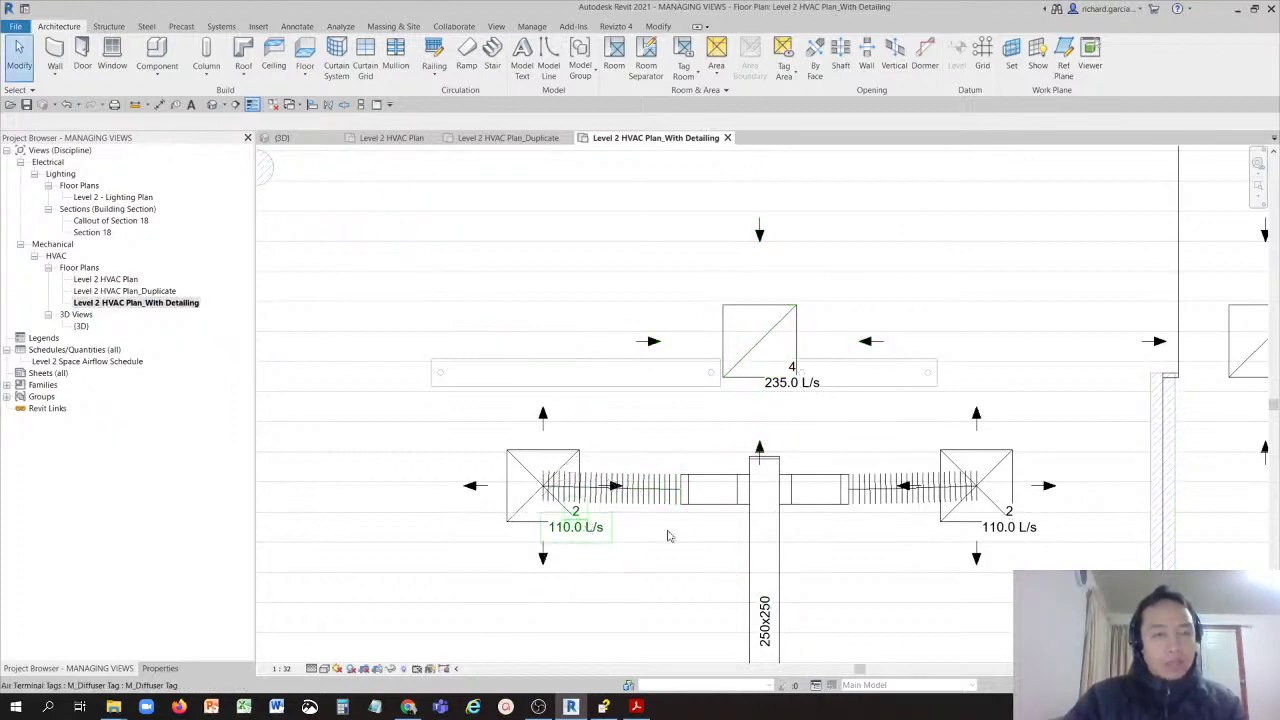
pyautogui.moveTo(669, 536); pyautogui.dragTo(558, 425, button='middle')
pyautogui.click(883, 427)
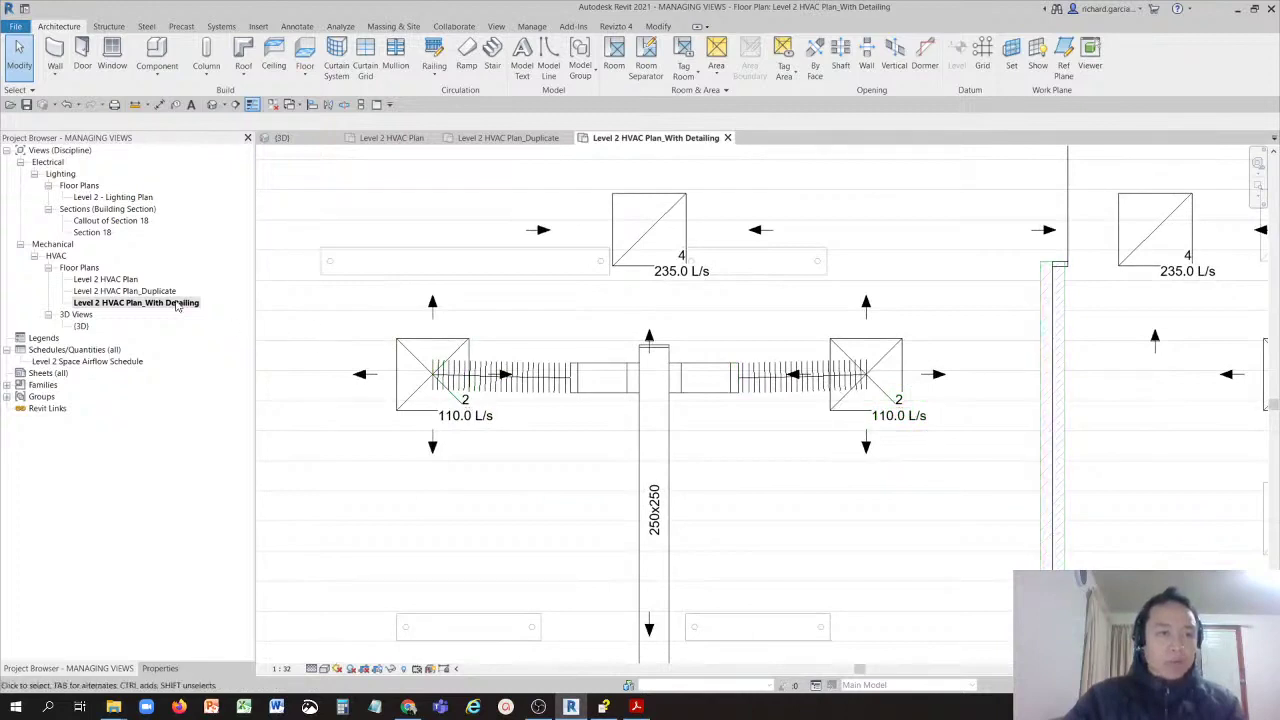
pyautogui.click(116, 281)
pyautogui.doubleClick(118, 283)
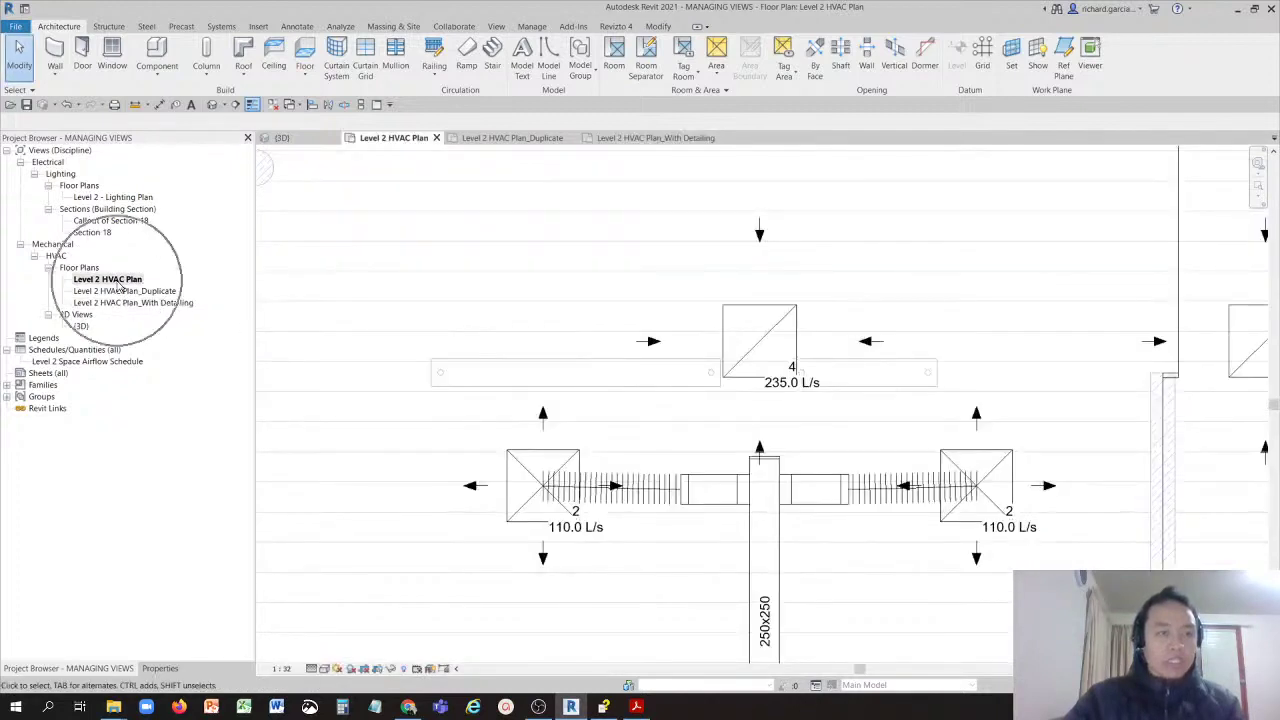
pyautogui.click(791, 382)
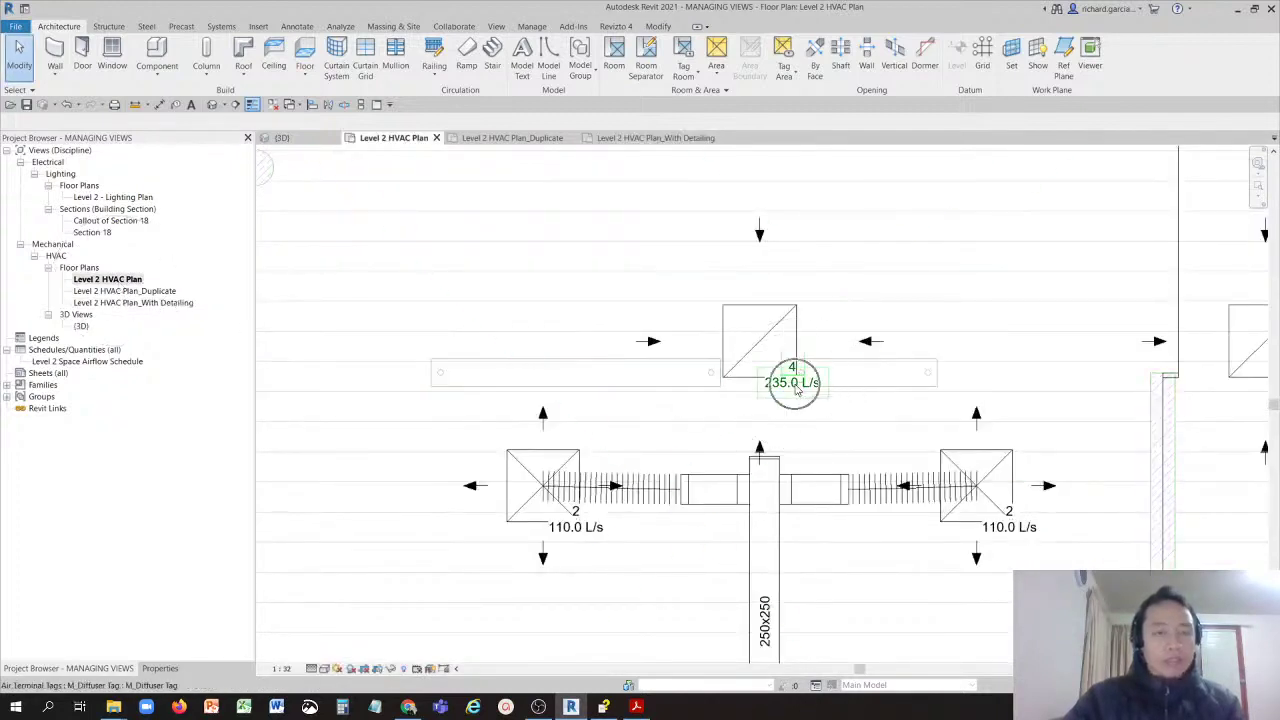
pyautogui.click(155, 304)
pyautogui.doubleClick(155, 305)
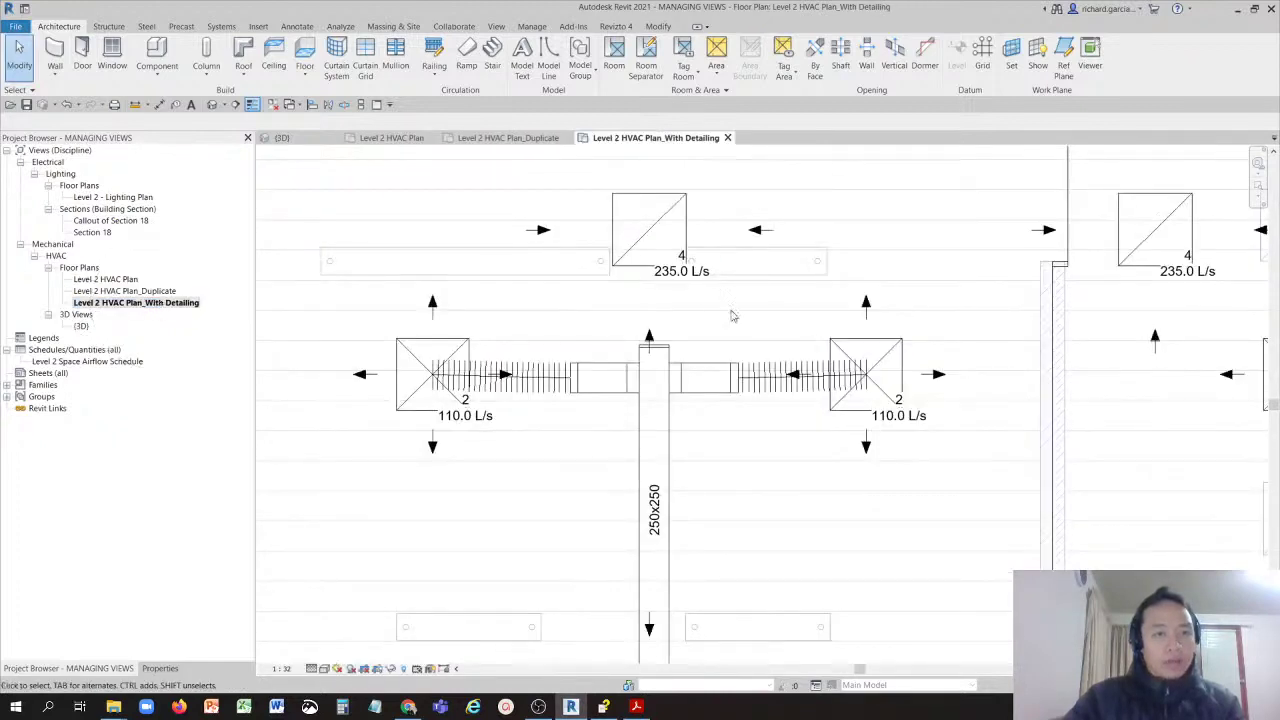
pyautogui.click(890, 424)
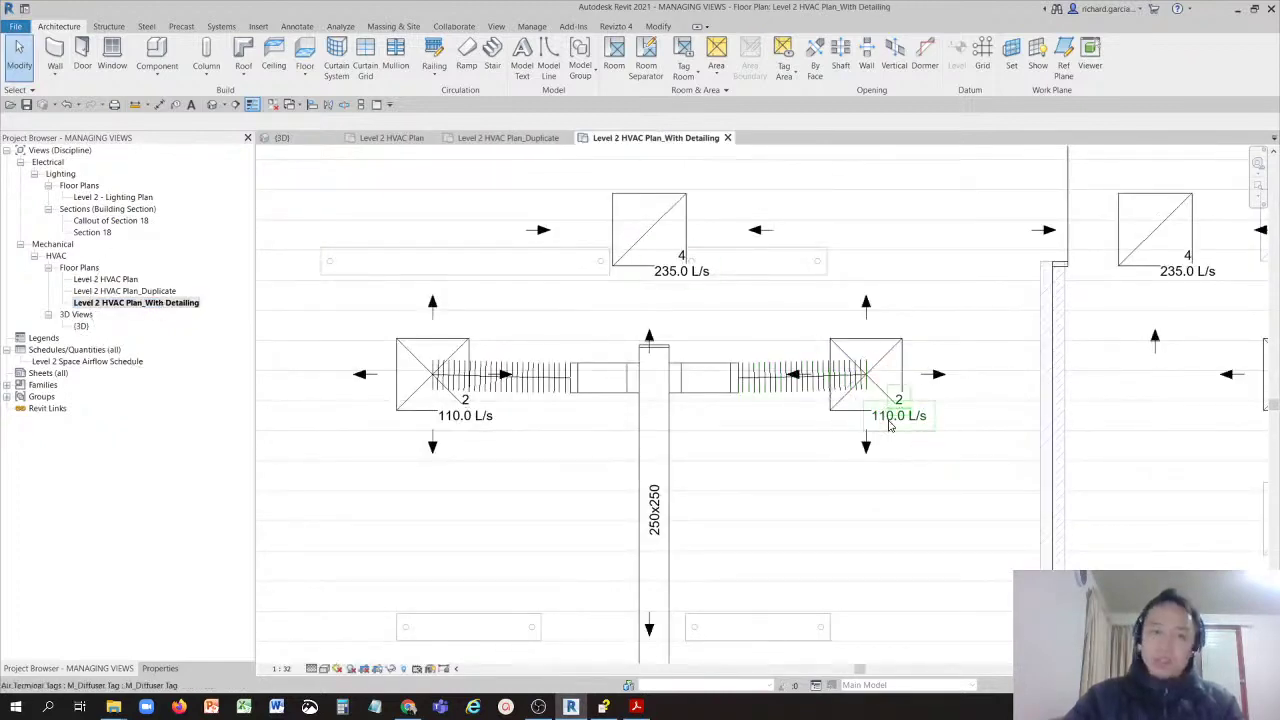
pyautogui.click(890, 424)
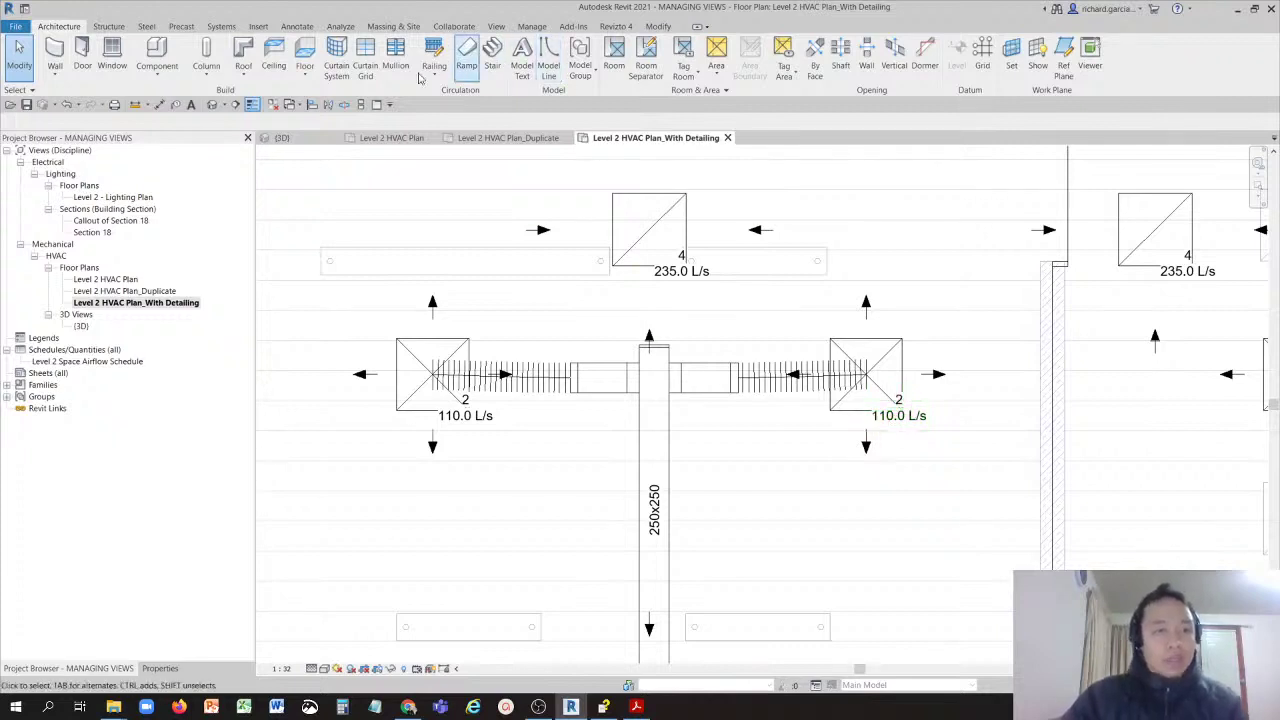
pyautogui.click(127, 281)
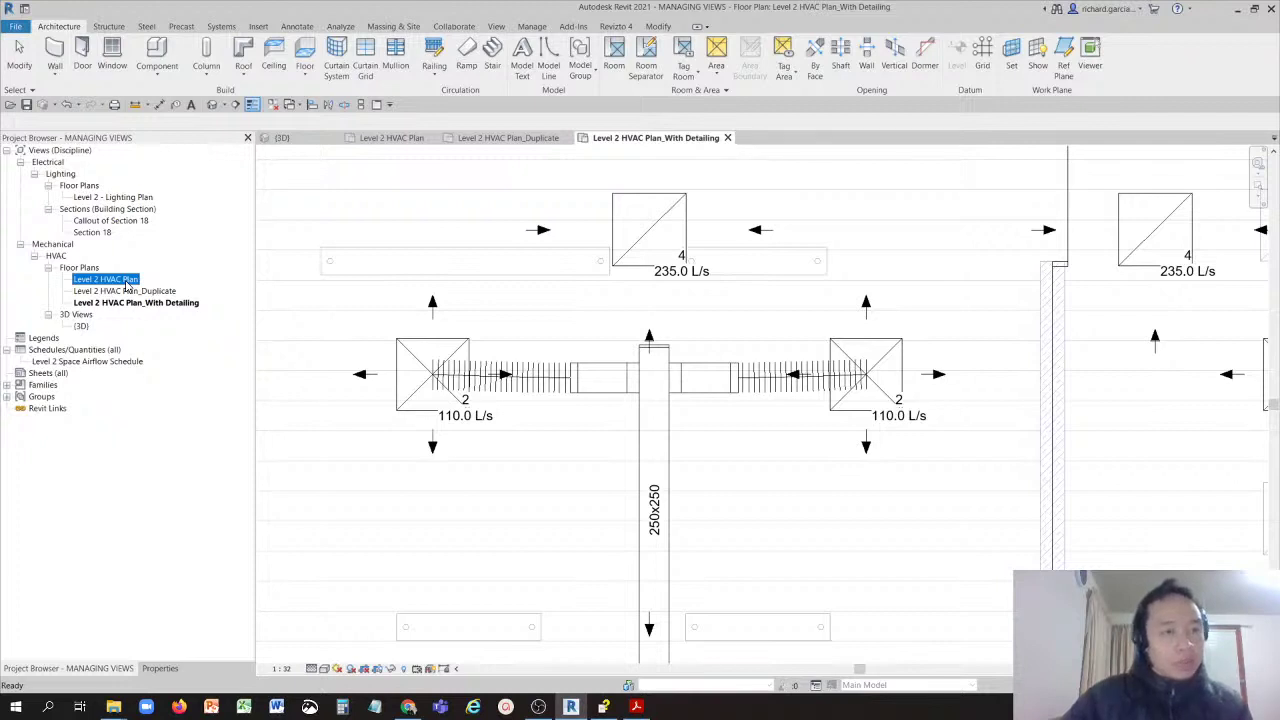
# Step: Create a dependent view of Level 2 HVAC Plan using Duplicate as a Dependent
pyautogui.rightClick(129, 281)
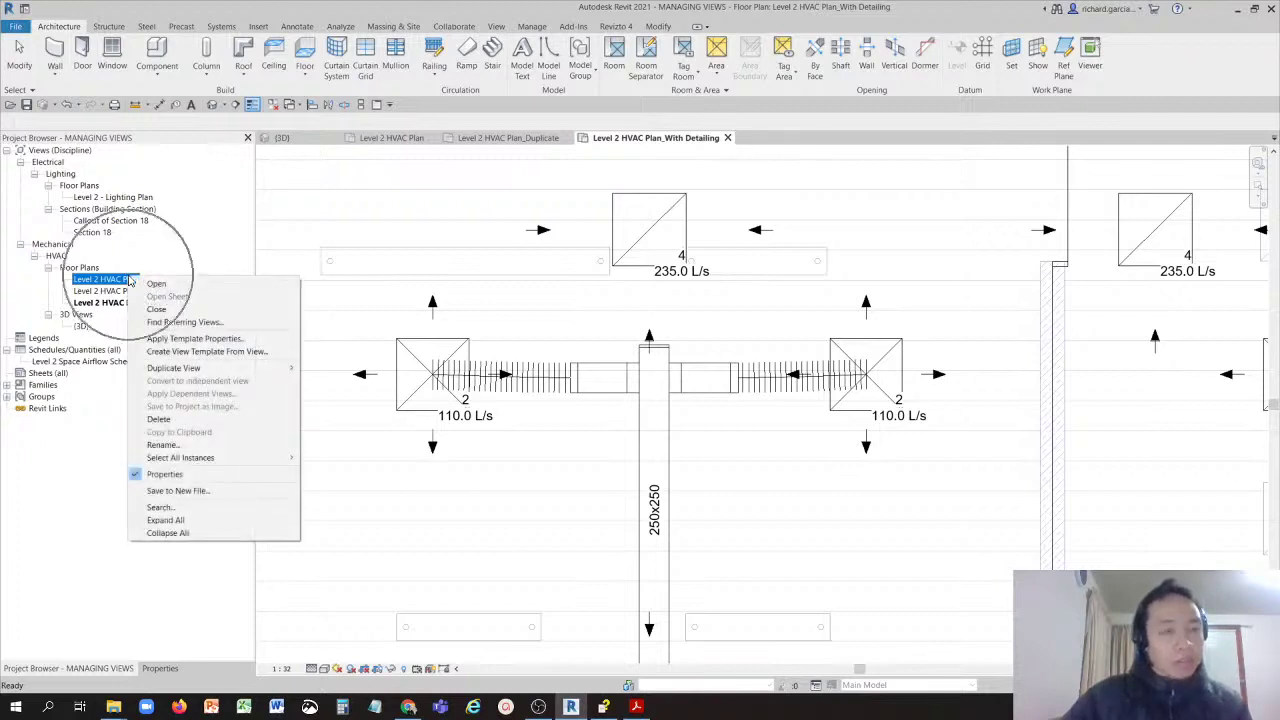
pyautogui.moveTo(213, 373)
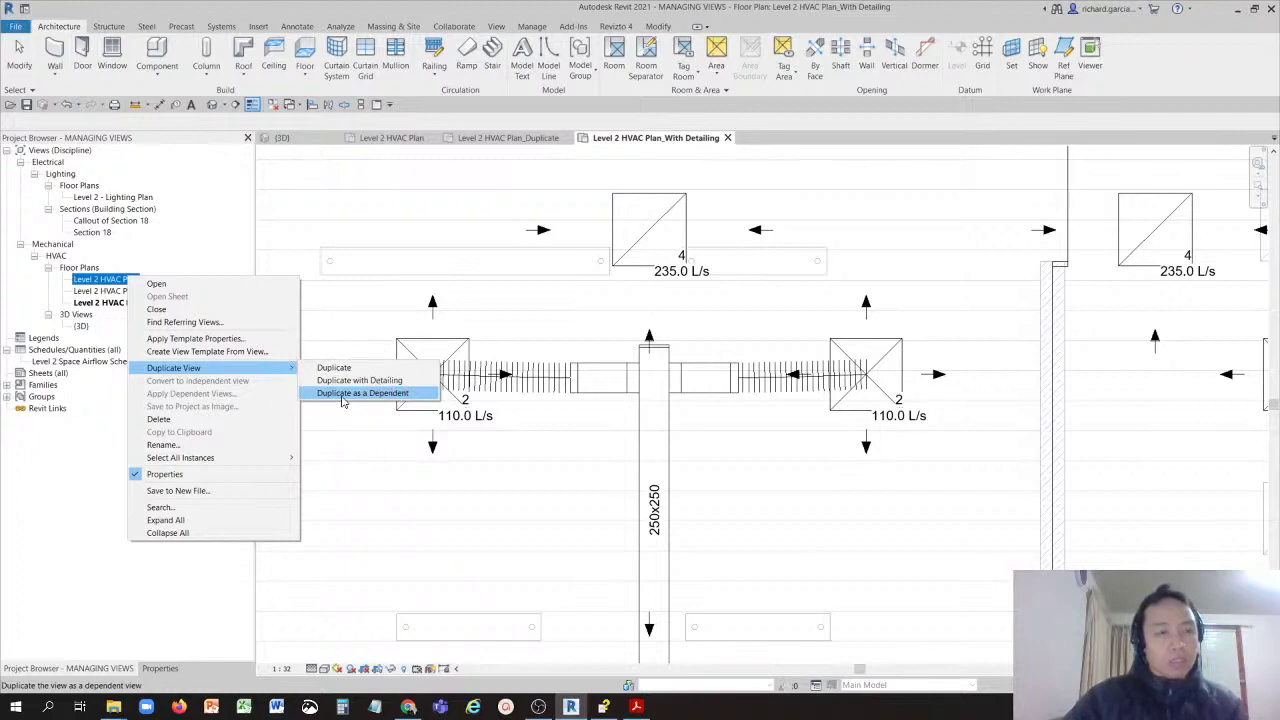
pyautogui.click(341, 393)
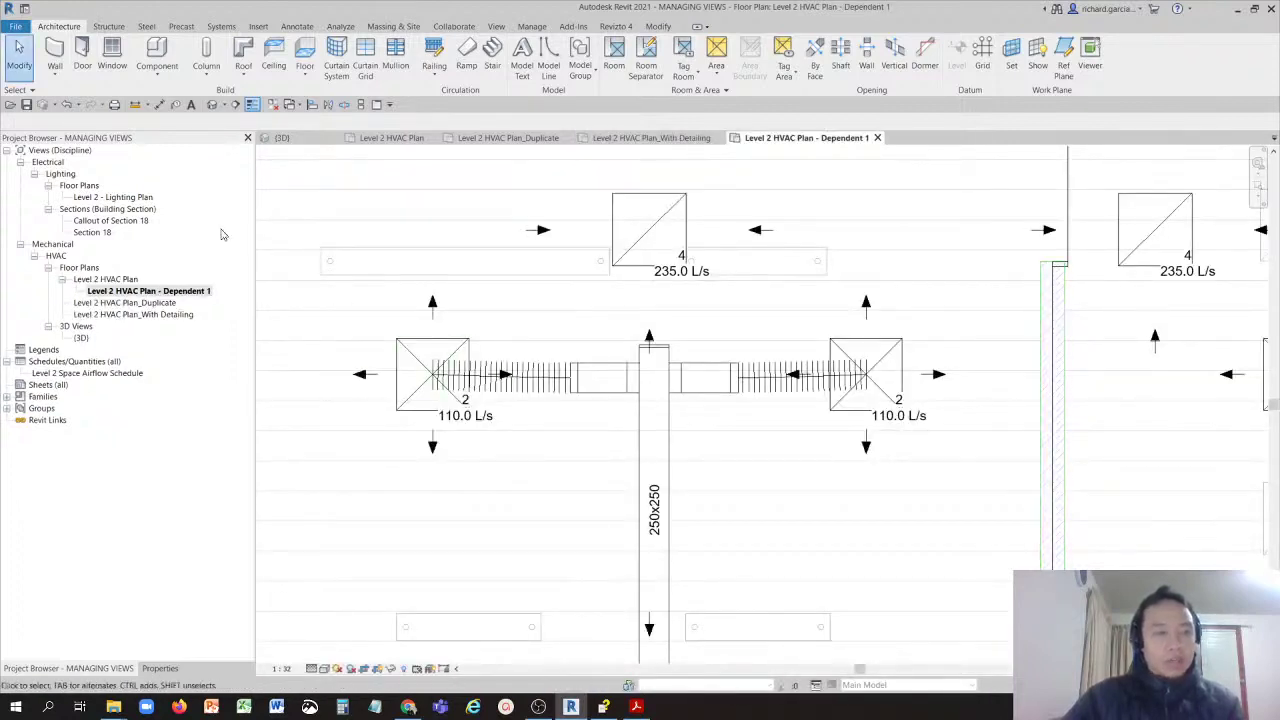
# Step: Rename Level 2 HVAC Plan - Dependent 1 to 'Level 2 HVAC Plan - Dependent'
pyautogui.click(153, 291)
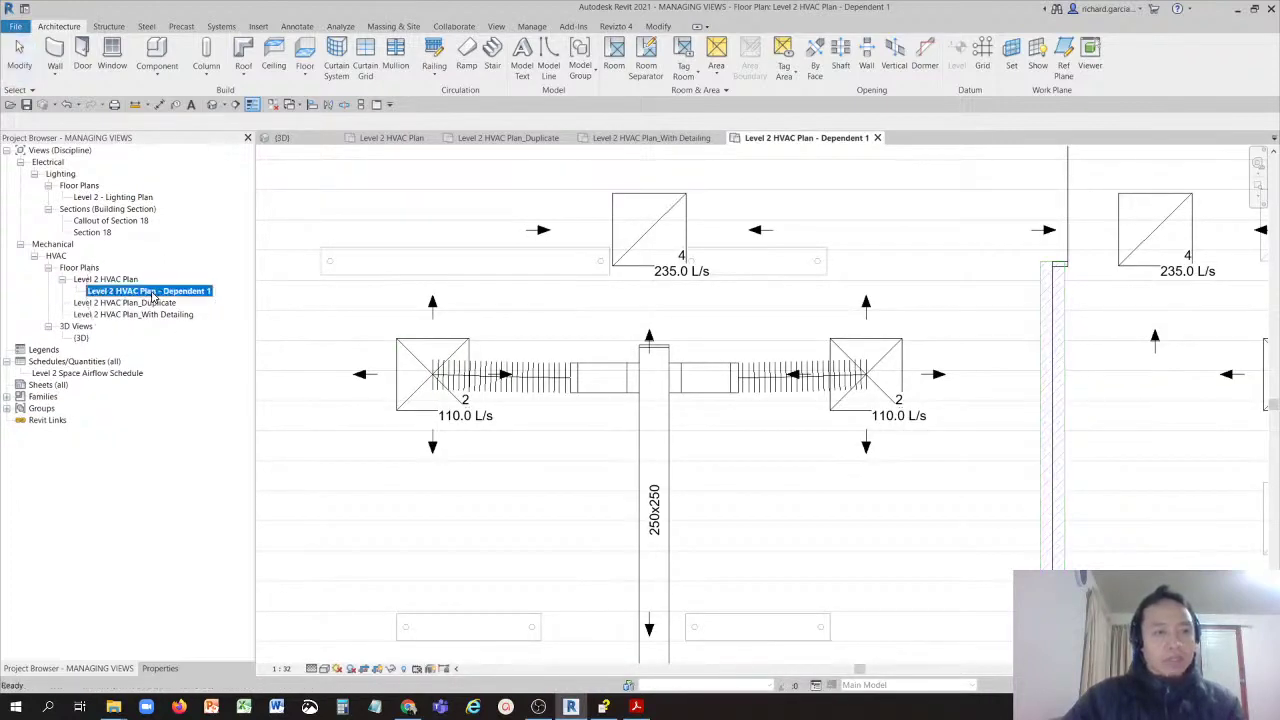
pyautogui.click(153, 292)
pyautogui.click(122, 280)
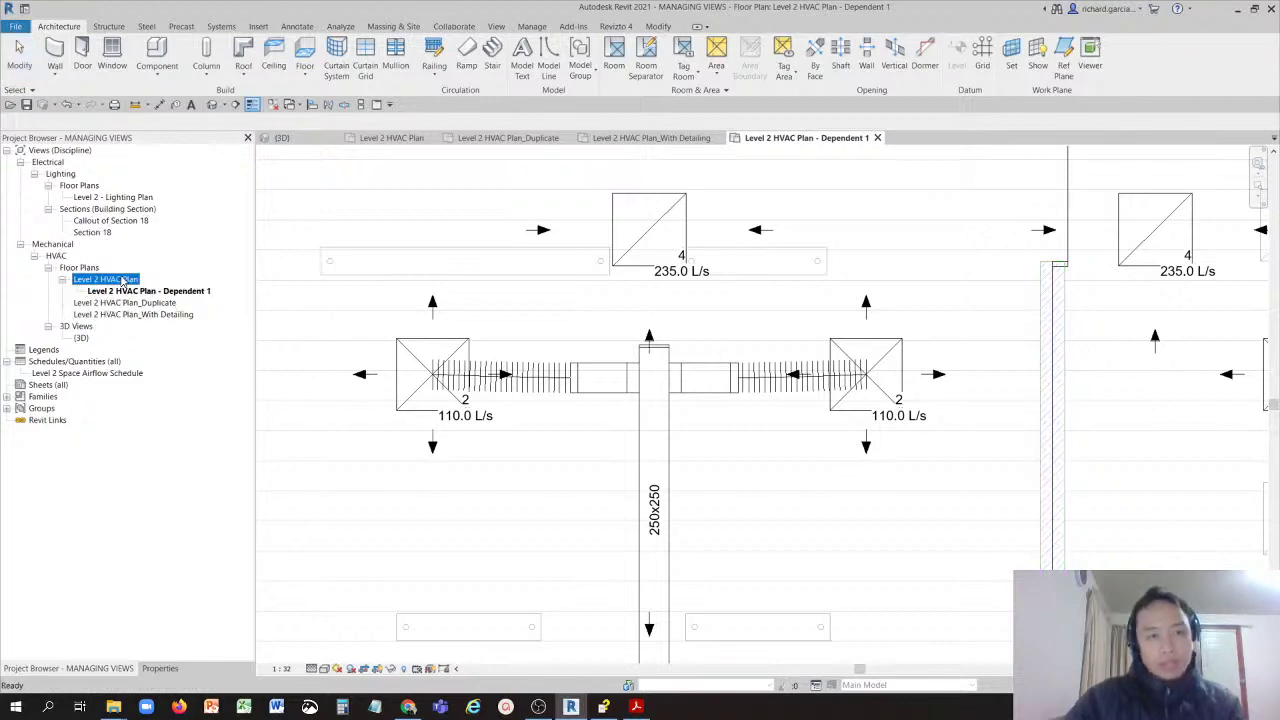
pyautogui.click(145, 303)
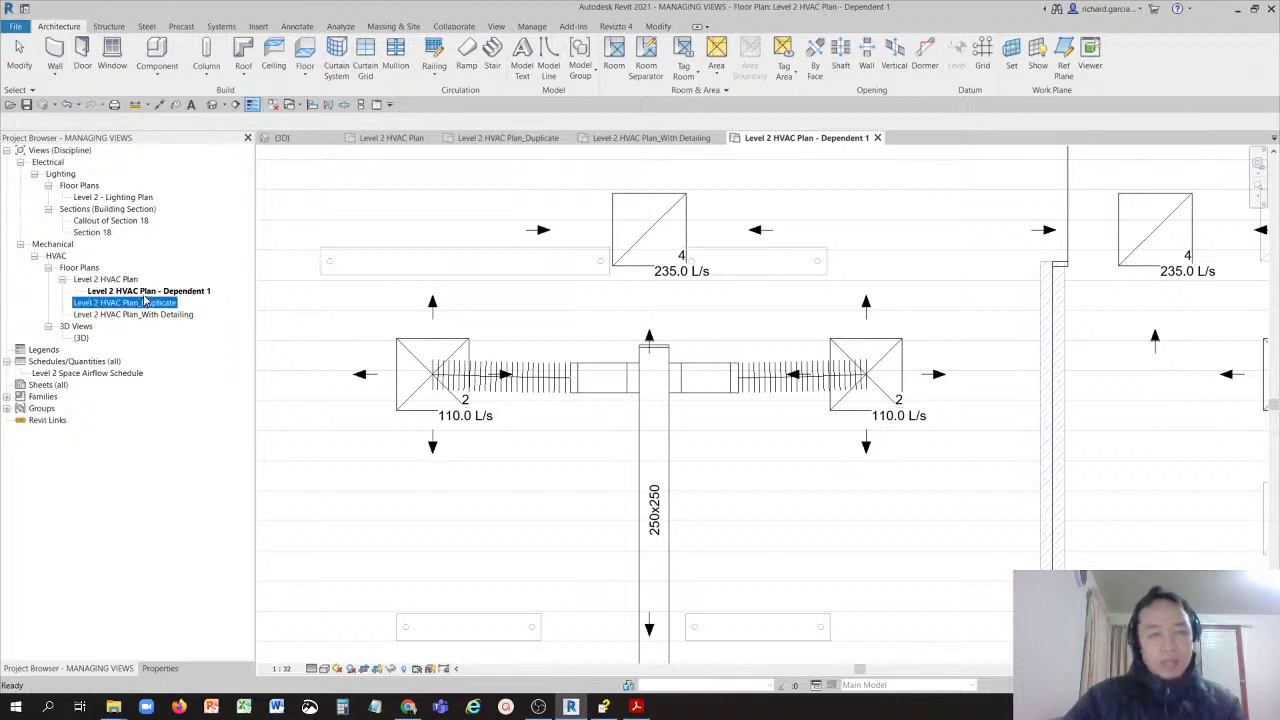
pyautogui.click(145, 292)
pyautogui.click(147, 294)
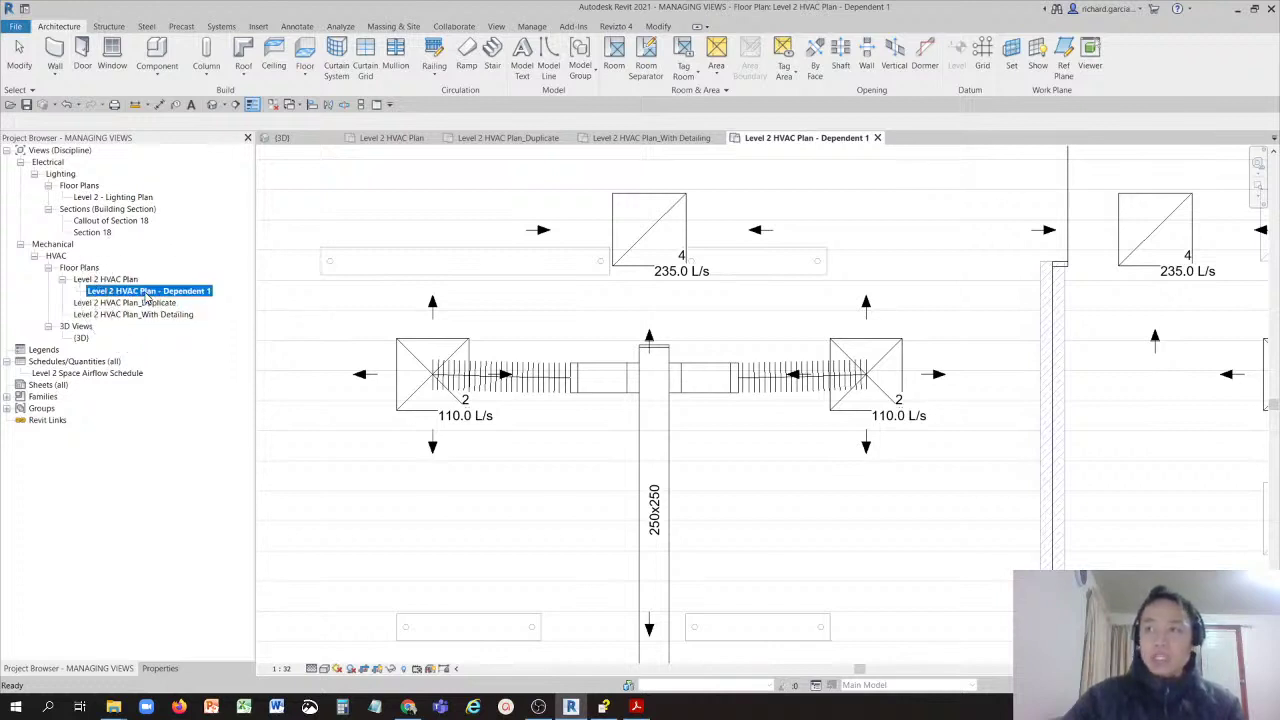
pyautogui.click(147, 292)
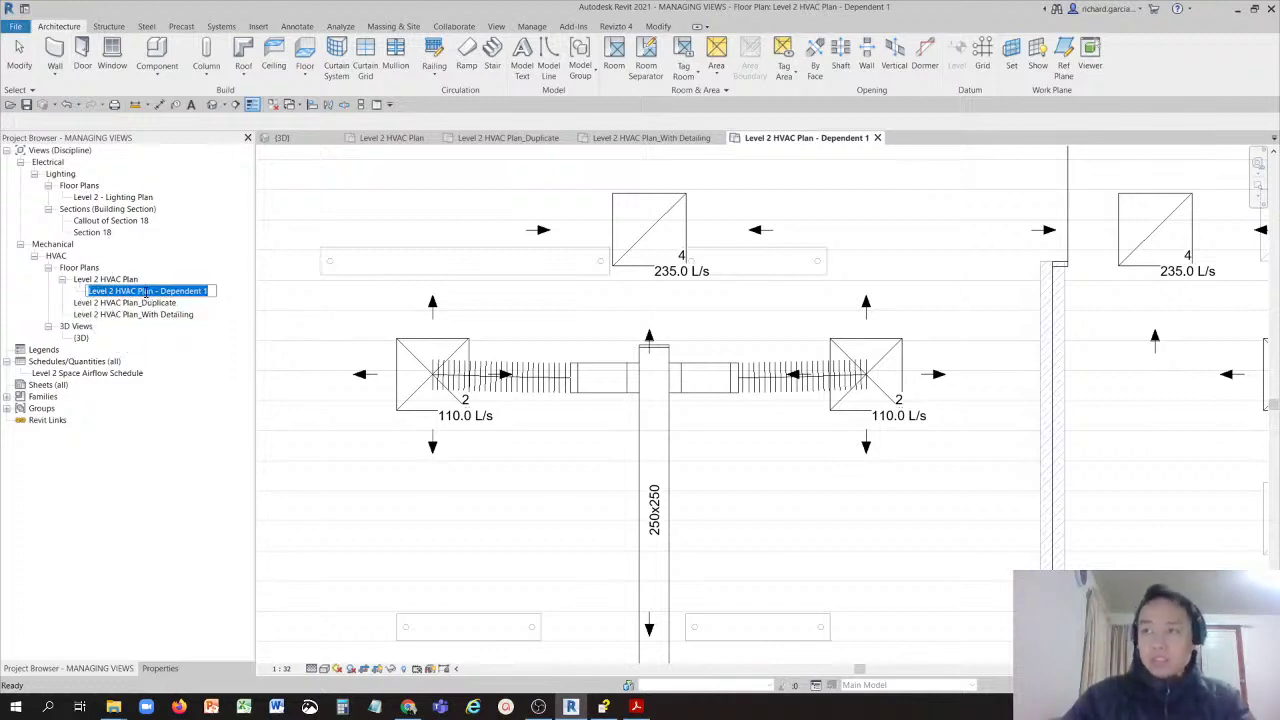
pyautogui.press('End')
pyautogui.press('BackSpace')
pyautogui.press('BackSpace')
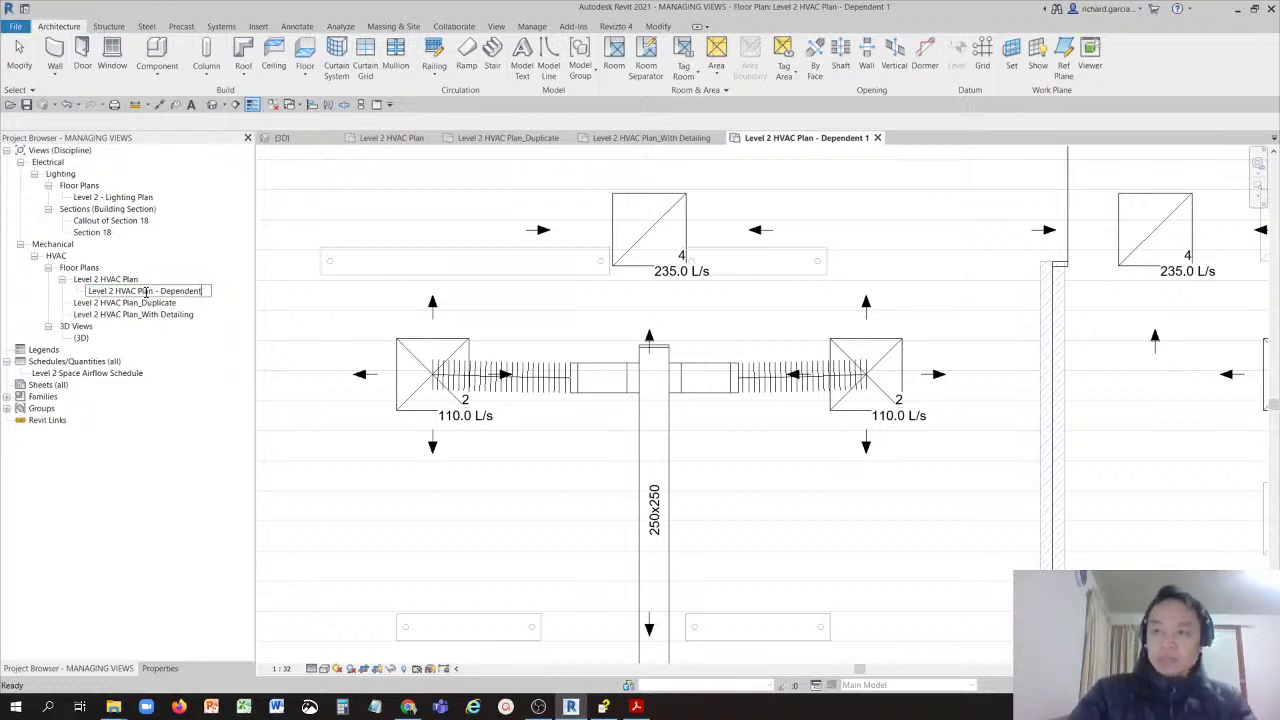
pyautogui.press('Return')
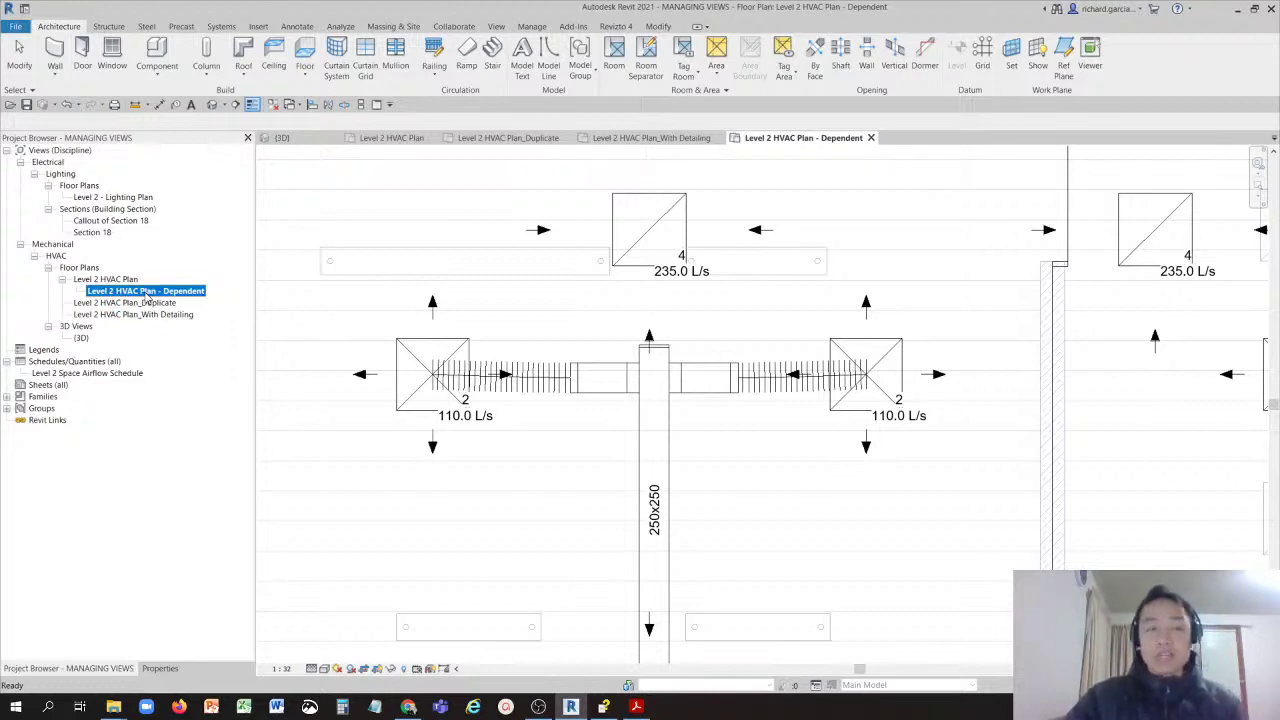
# Step: Select the new views in turn to compare them, ending on Level 2 HVAC Plan_Duplicate
pyautogui.click(112, 281)
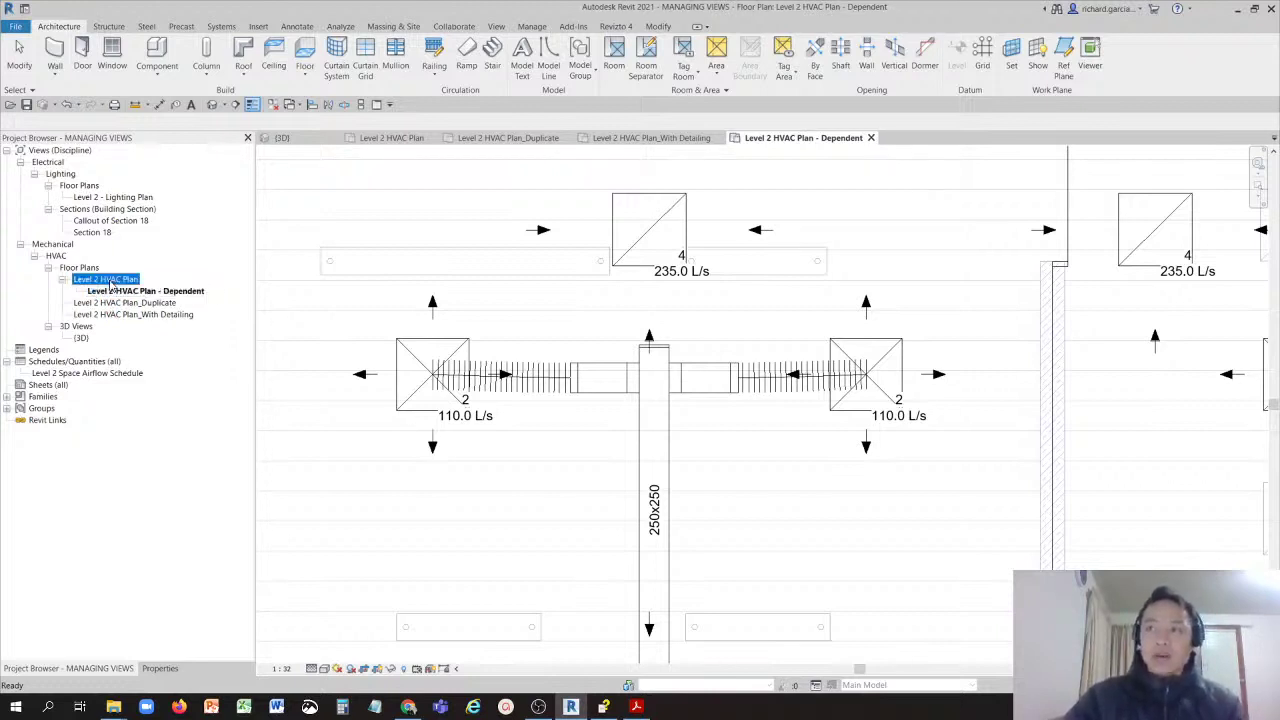
pyautogui.click(115, 292)
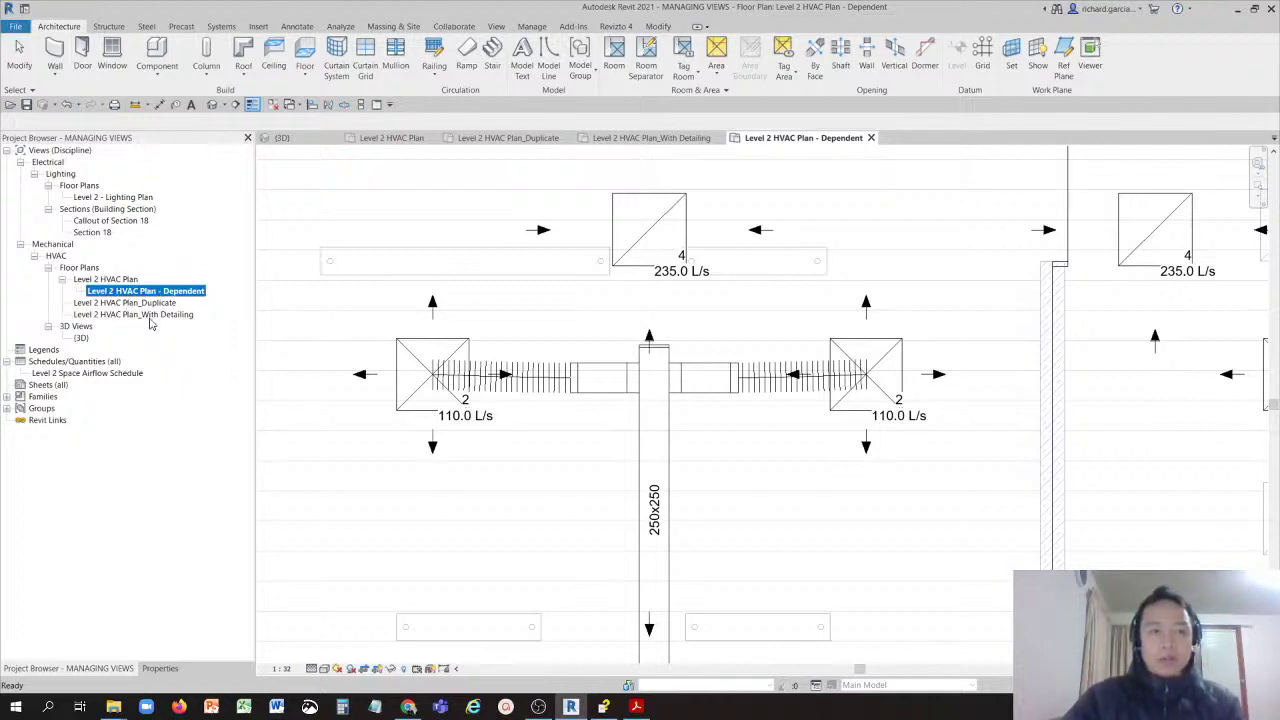
pyautogui.click(156, 305)
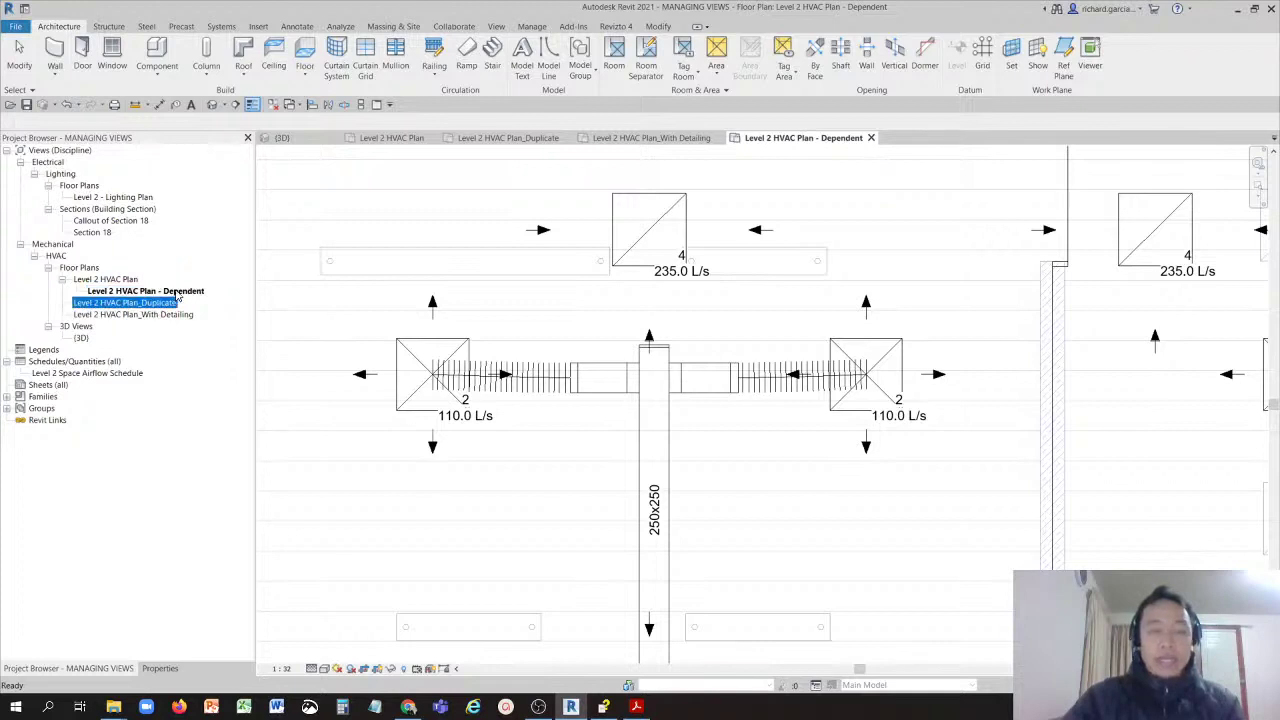
pyautogui.click(177, 293)
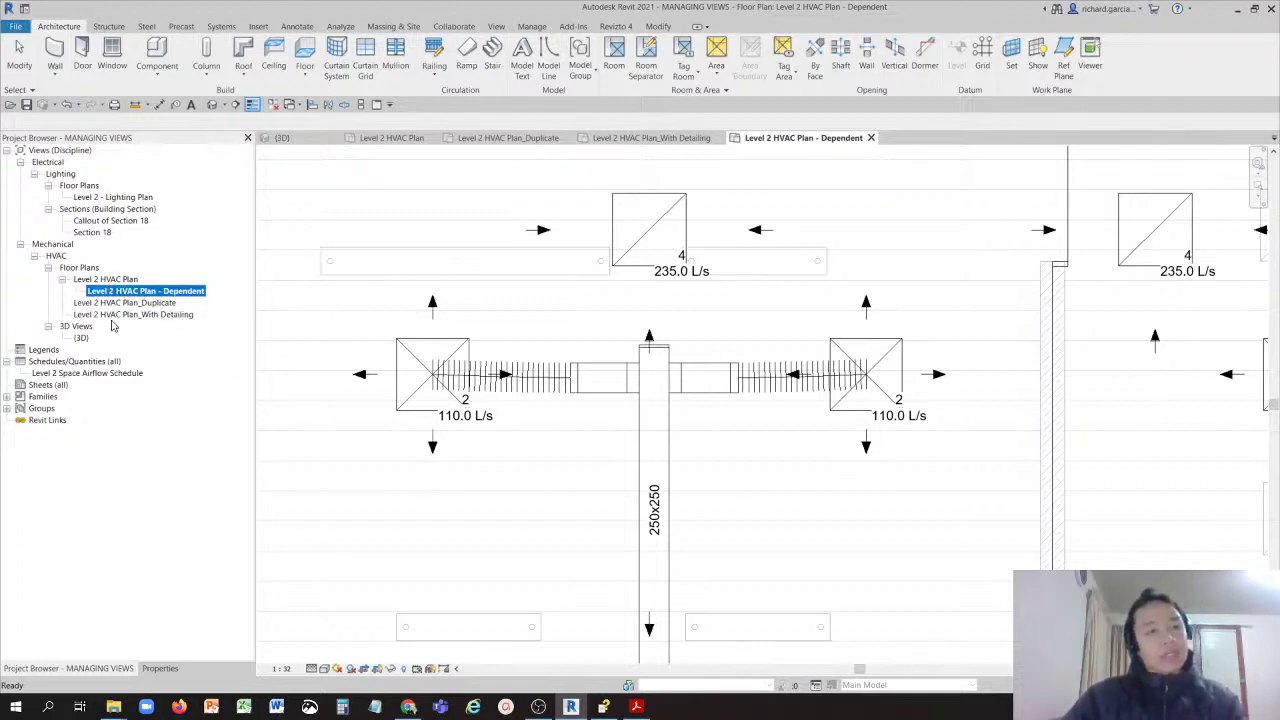
pyautogui.click(157, 314)
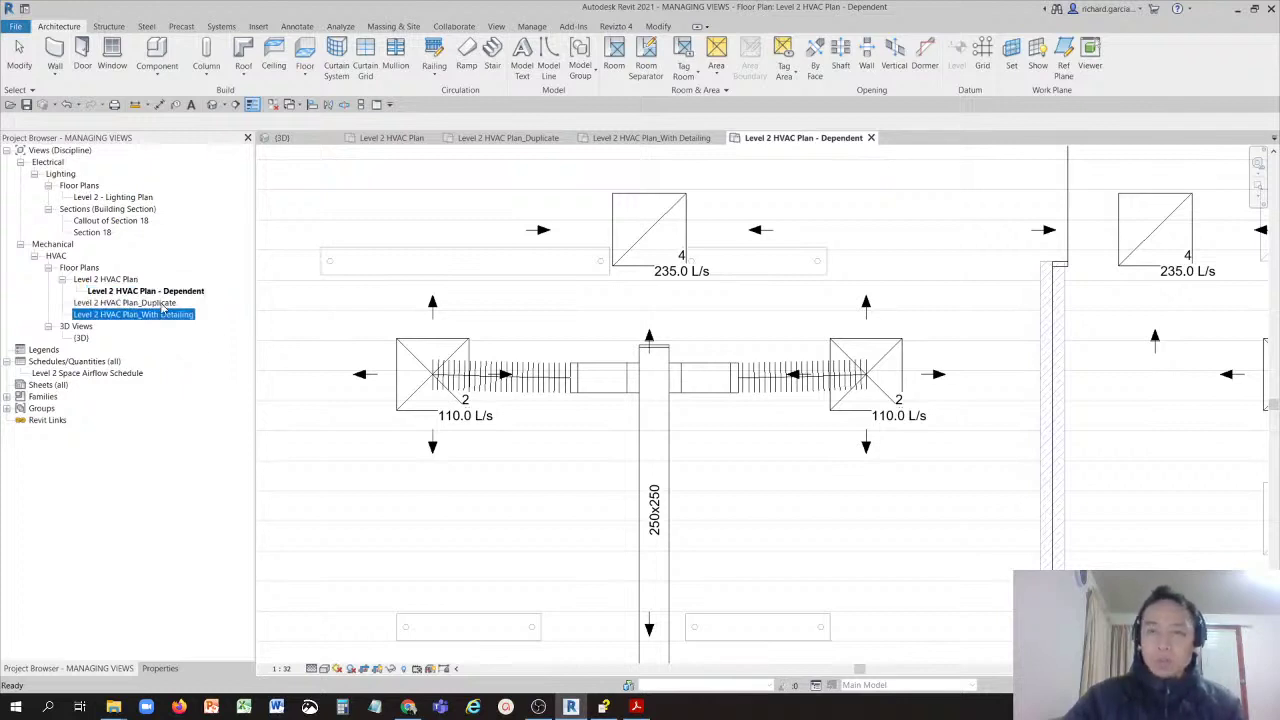
pyautogui.click(165, 303)
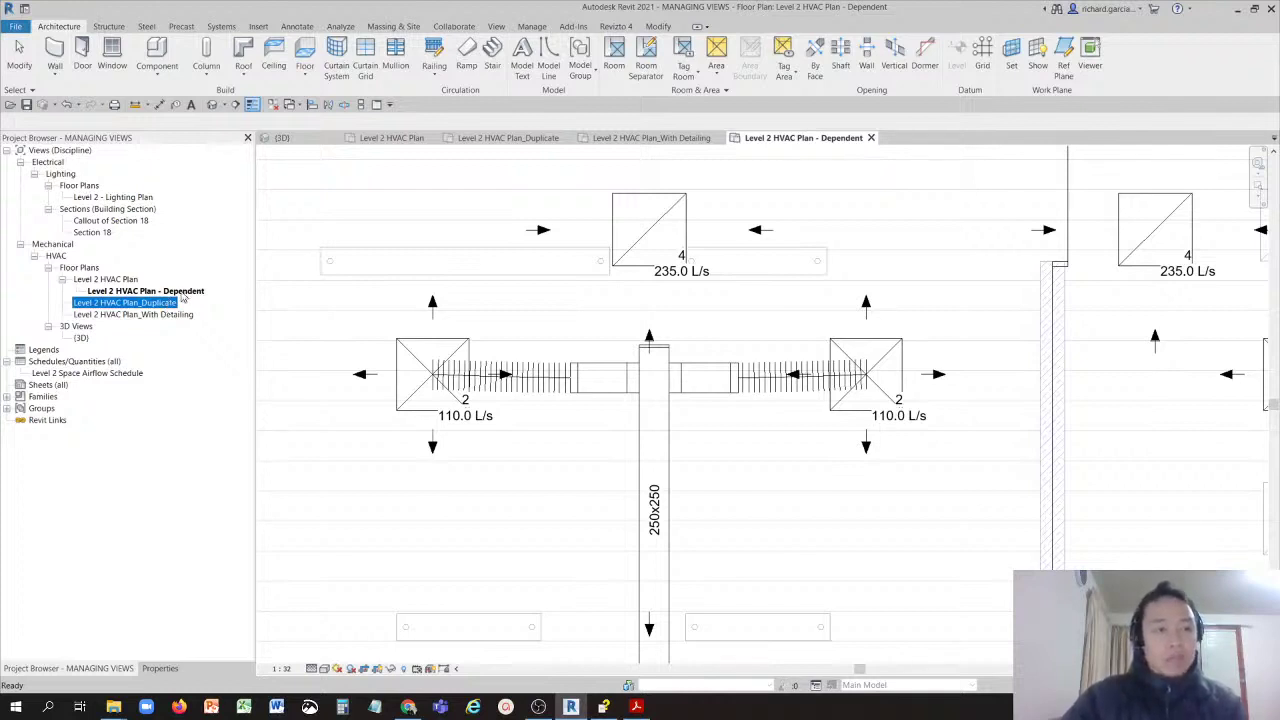
pyautogui.click(183, 292)
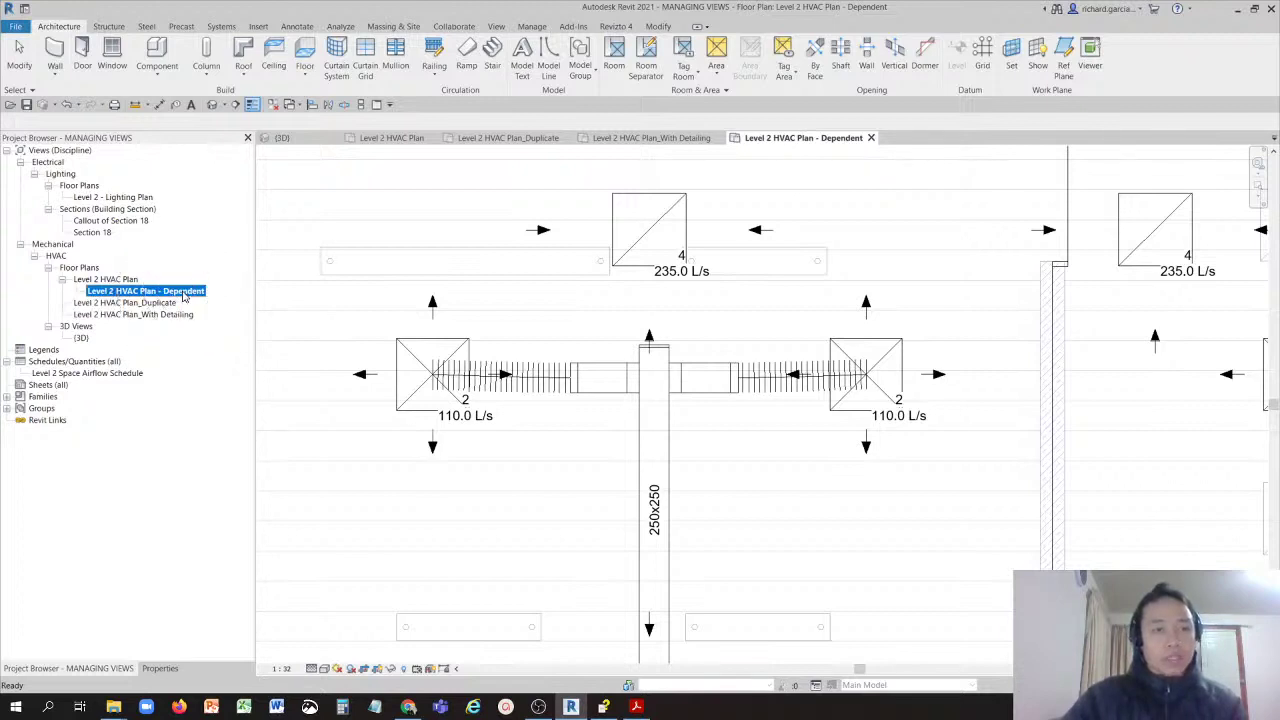
pyautogui.click(159, 303)
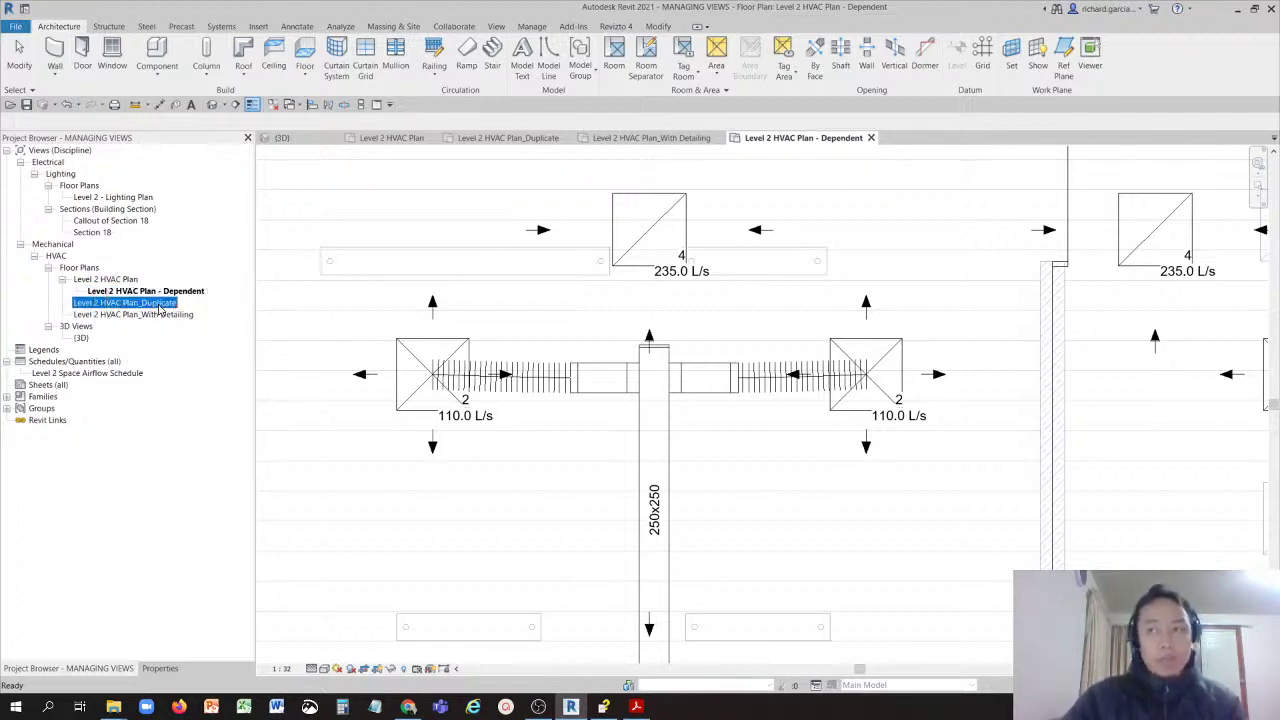
# Step: Set the Level 2 HVAC Plan_Duplicate view scale to 1:50
pyautogui.doubleClick(159, 303)
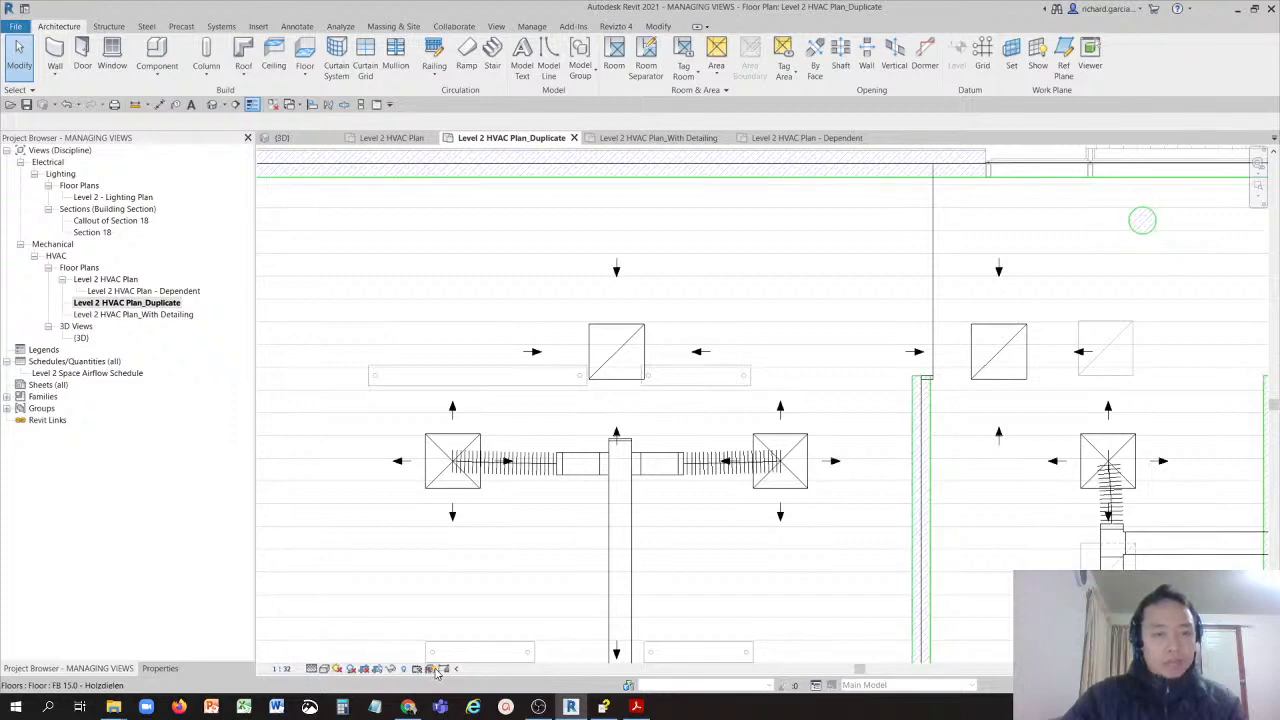
pyautogui.click(288, 670)
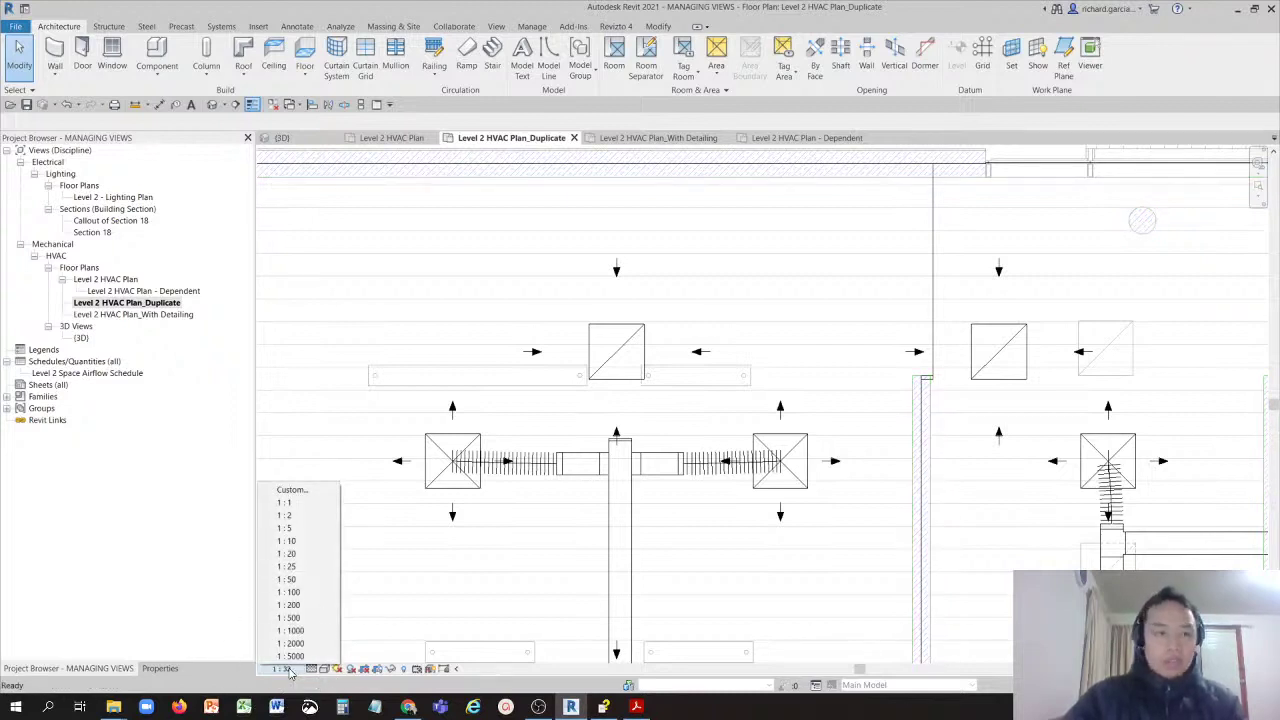
pyautogui.click(290, 579)
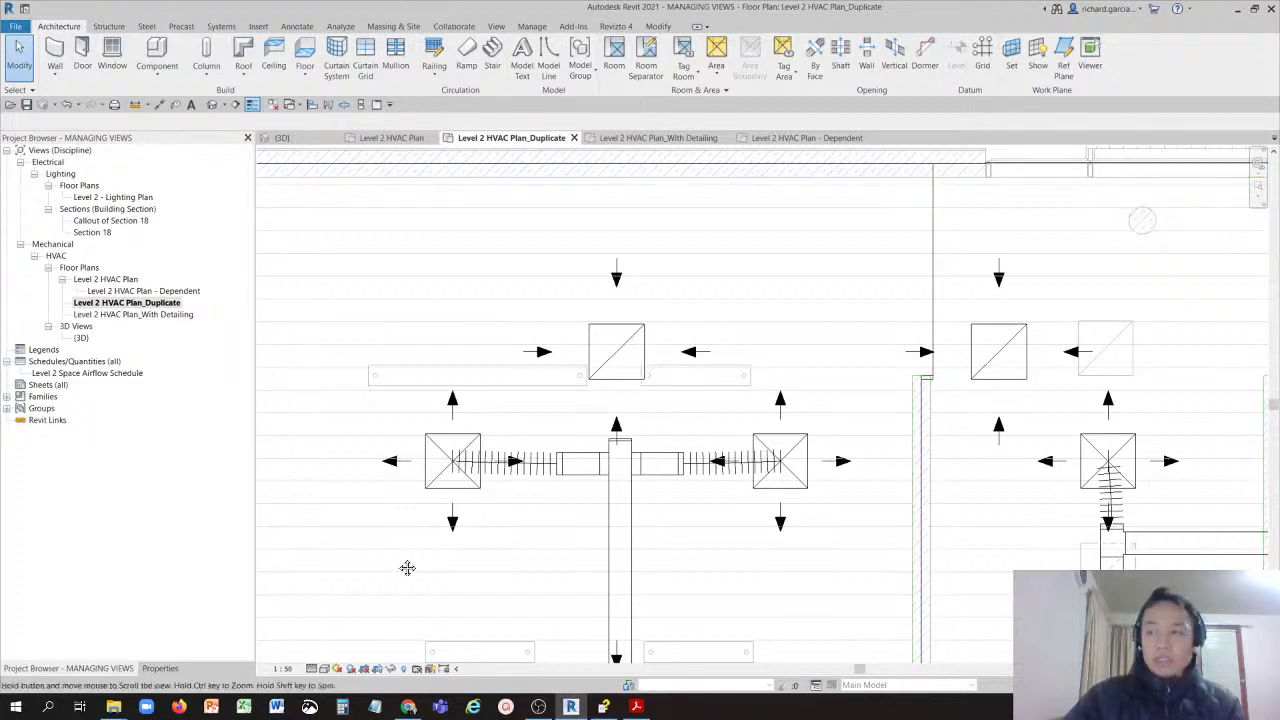
# Step: Open the Level 2 HVAC Plan_With Detailing view
pyautogui.scroll(-2, 414, 591)
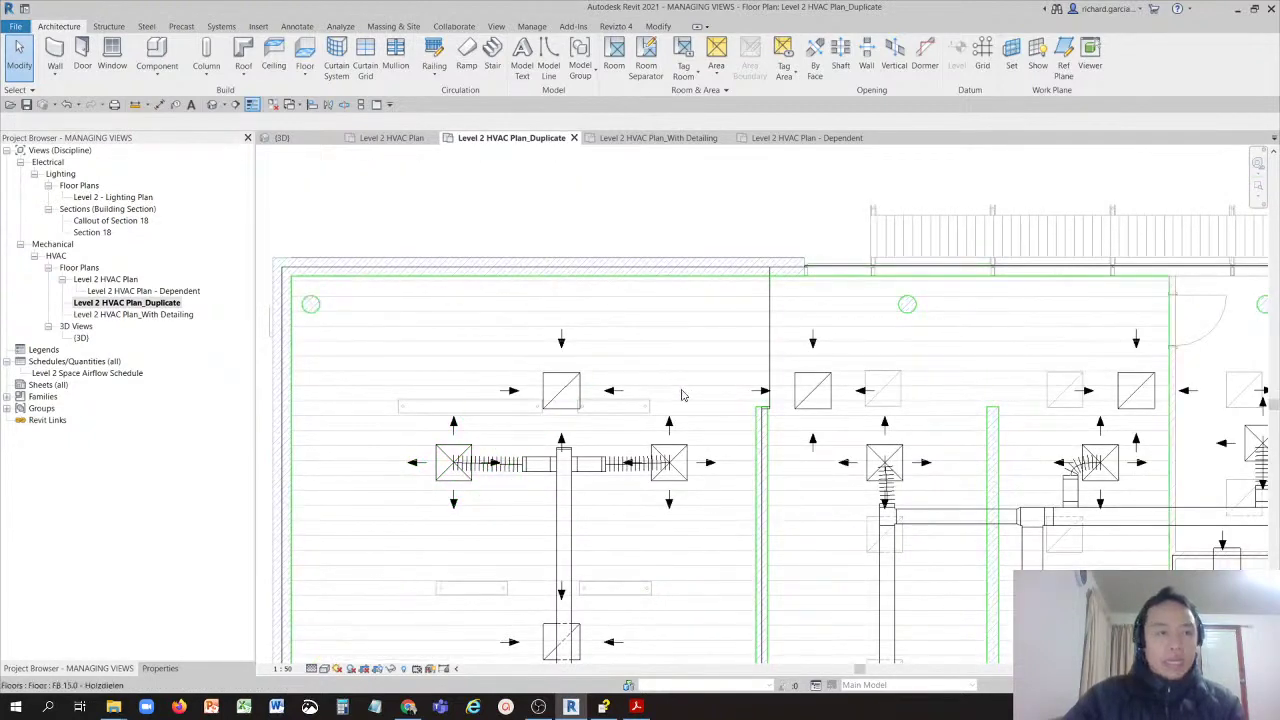
pyautogui.click(170, 322)
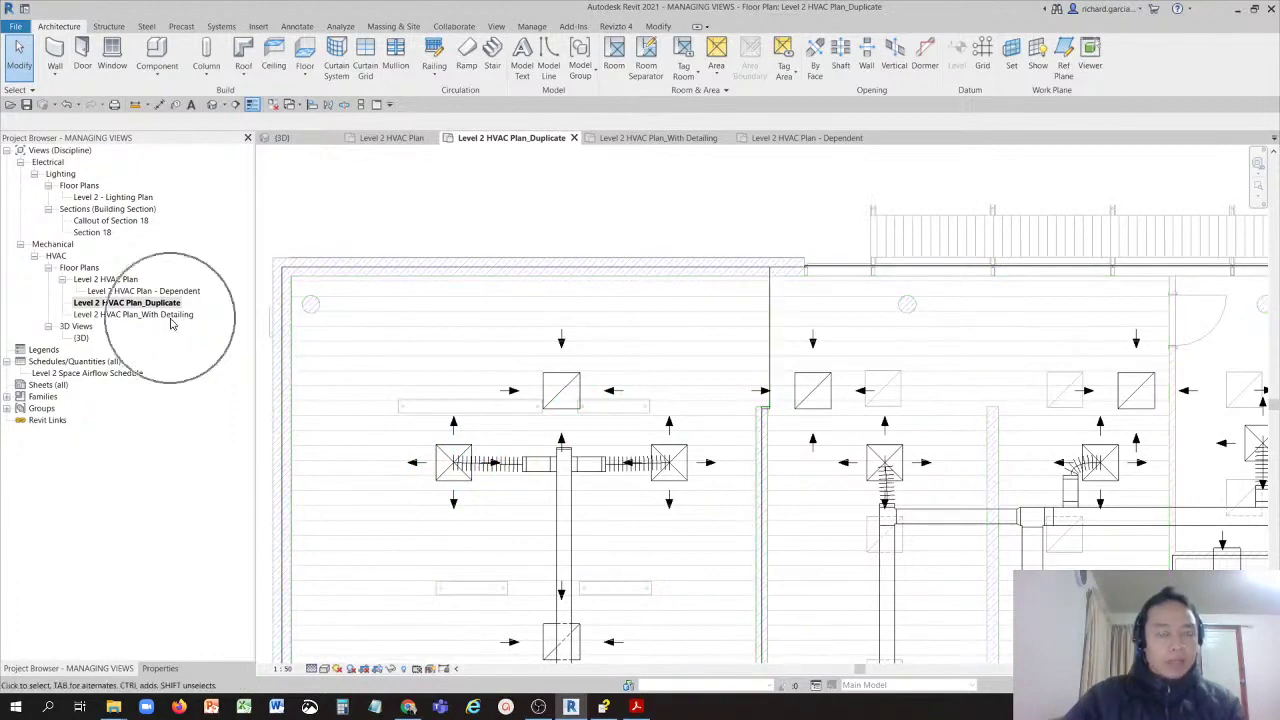
pyautogui.doubleClick(172, 321)
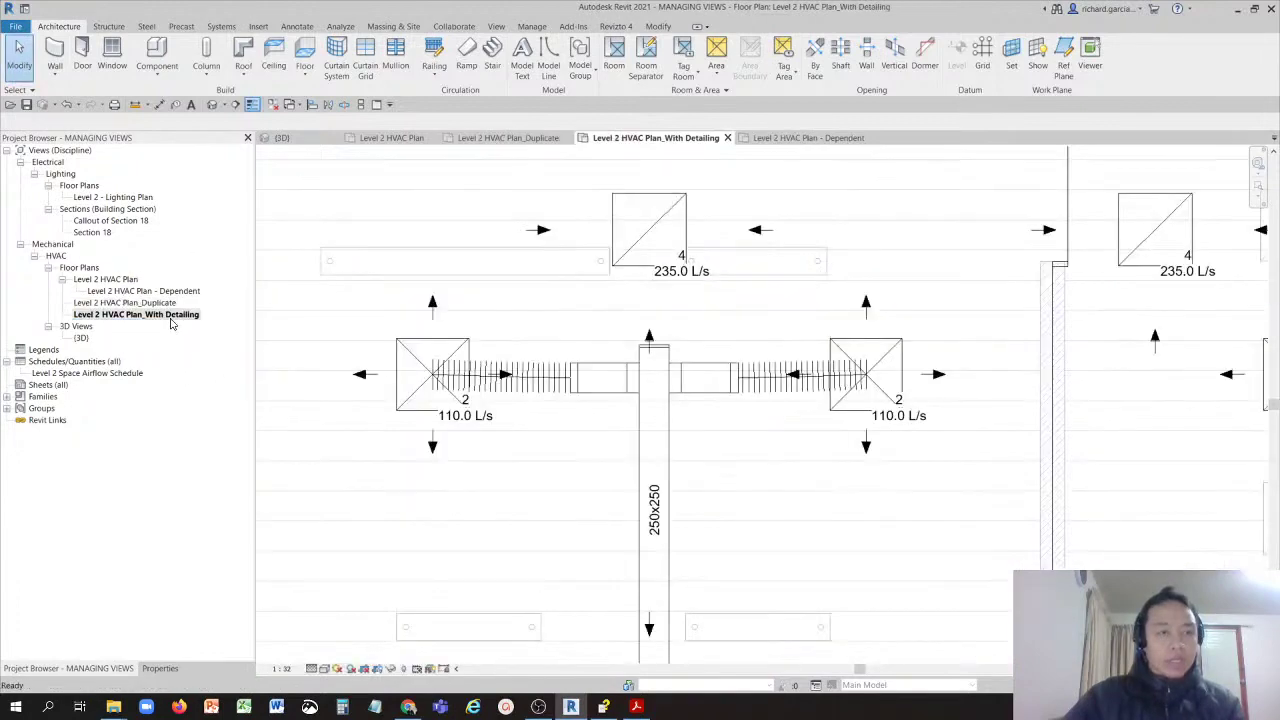
pyautogui.click(287, 677)
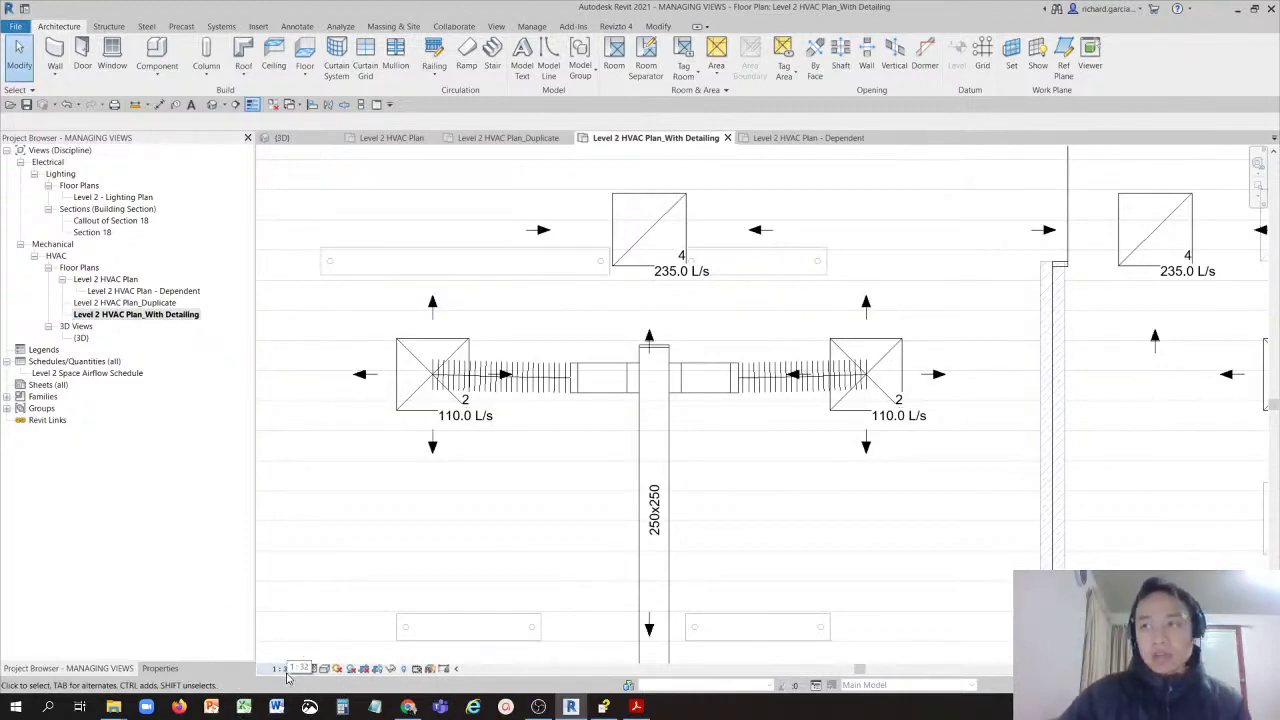
# Step: Show the Coarse/Medium/Fine detail level choices for the Level 2 HVAC Plan_With Detailing view
pyautogui.click(150, 303)
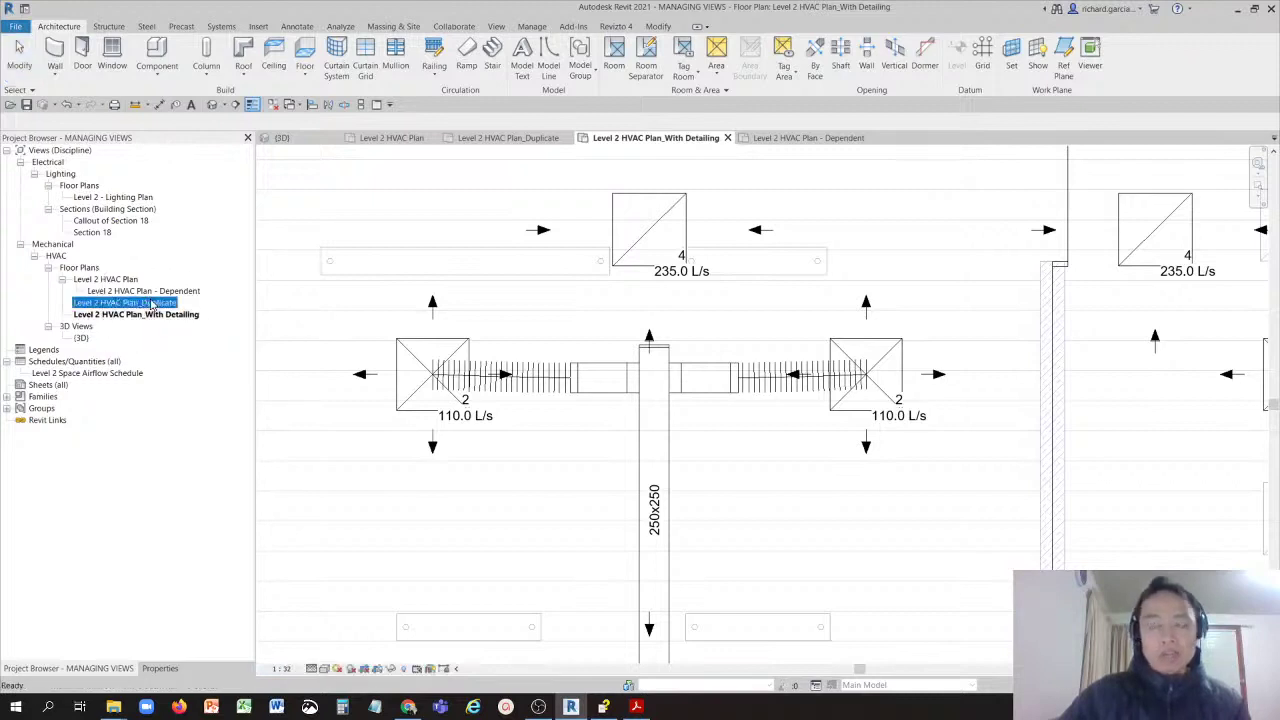
pyautogui.click(150, 303)
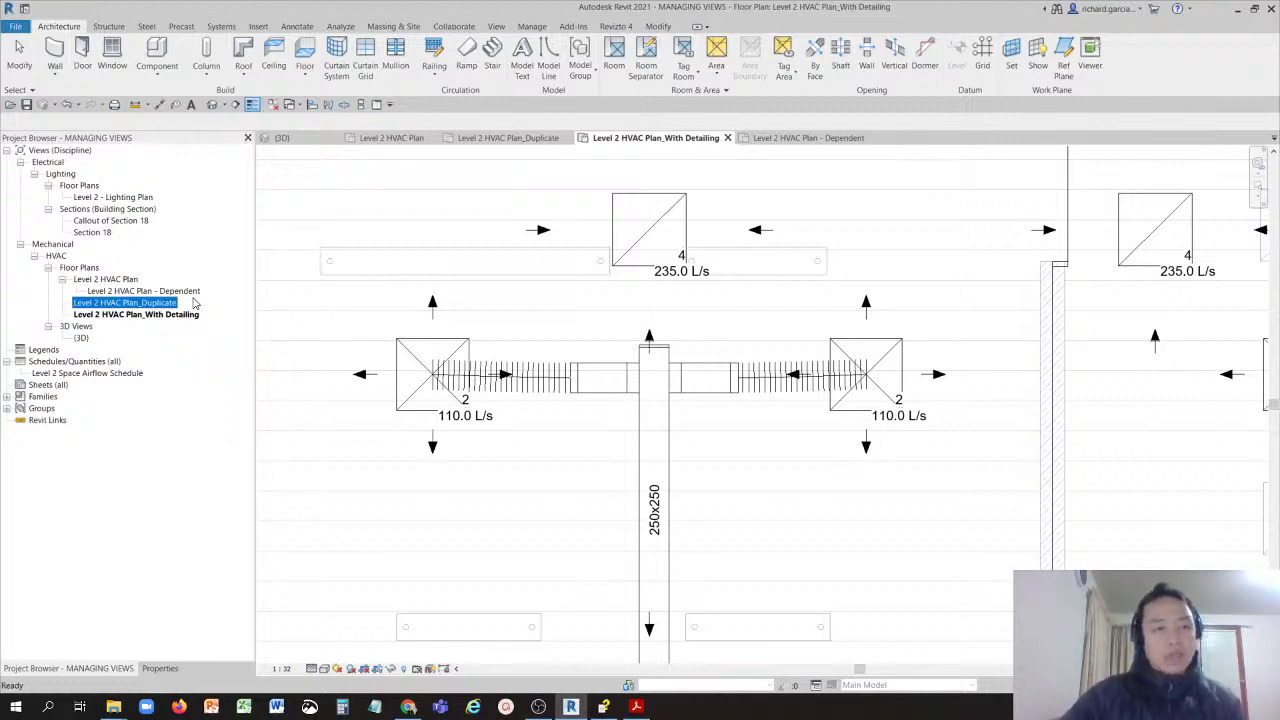
pyautogui.click(131, 282)
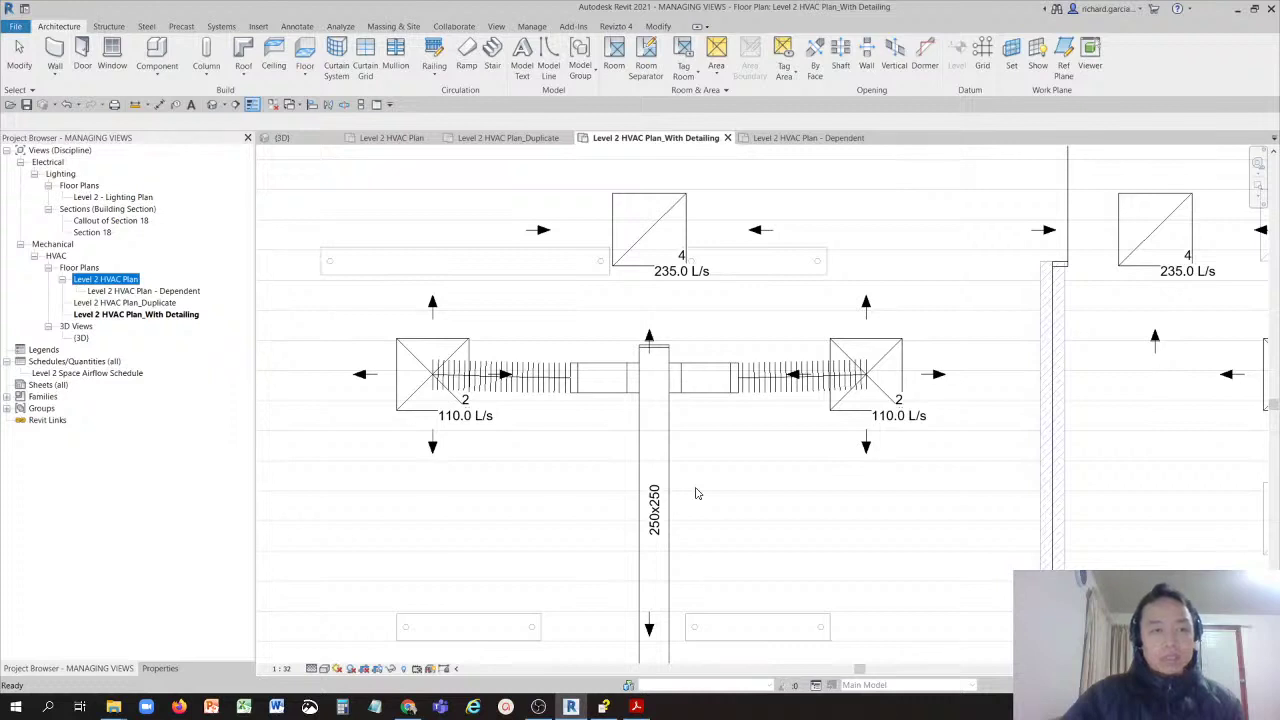
pyautogui.click(172, 316)
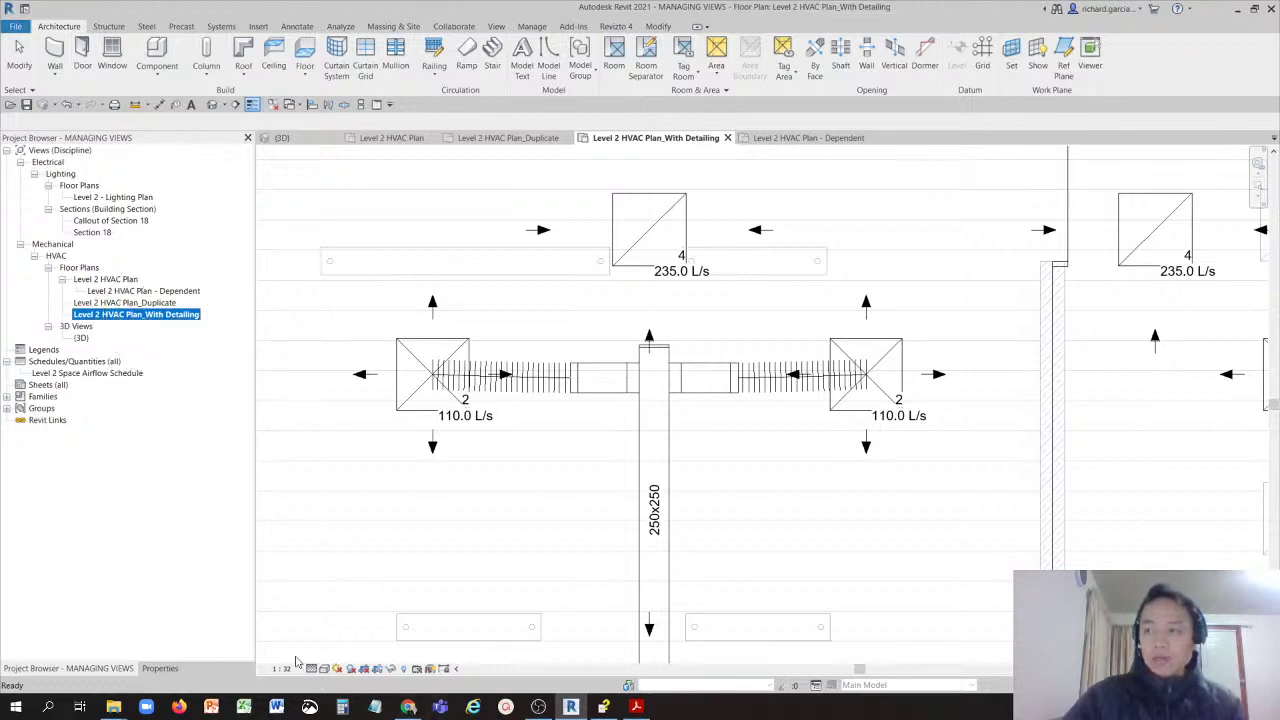
pyautogui.click(312, 669)
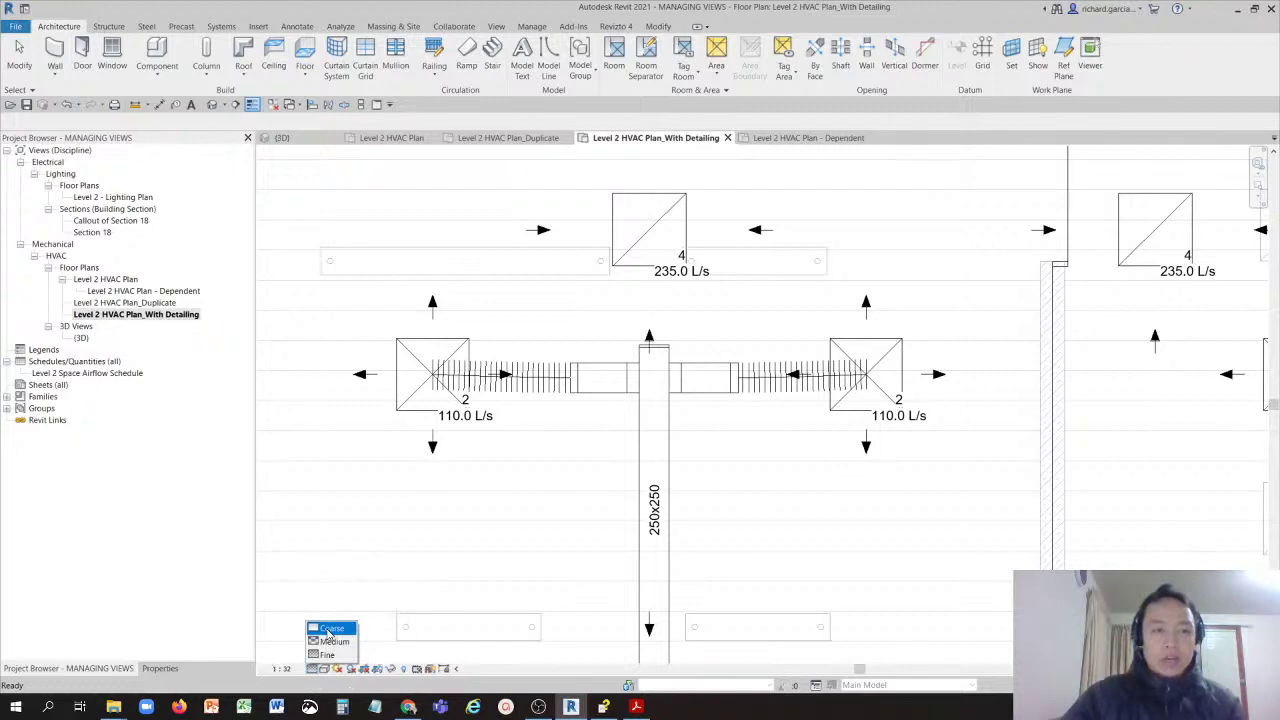
# Step: Look at the Detail Level choices, including Coarse, and leave the detail level unchanged
pyautogui.click(330, 630)
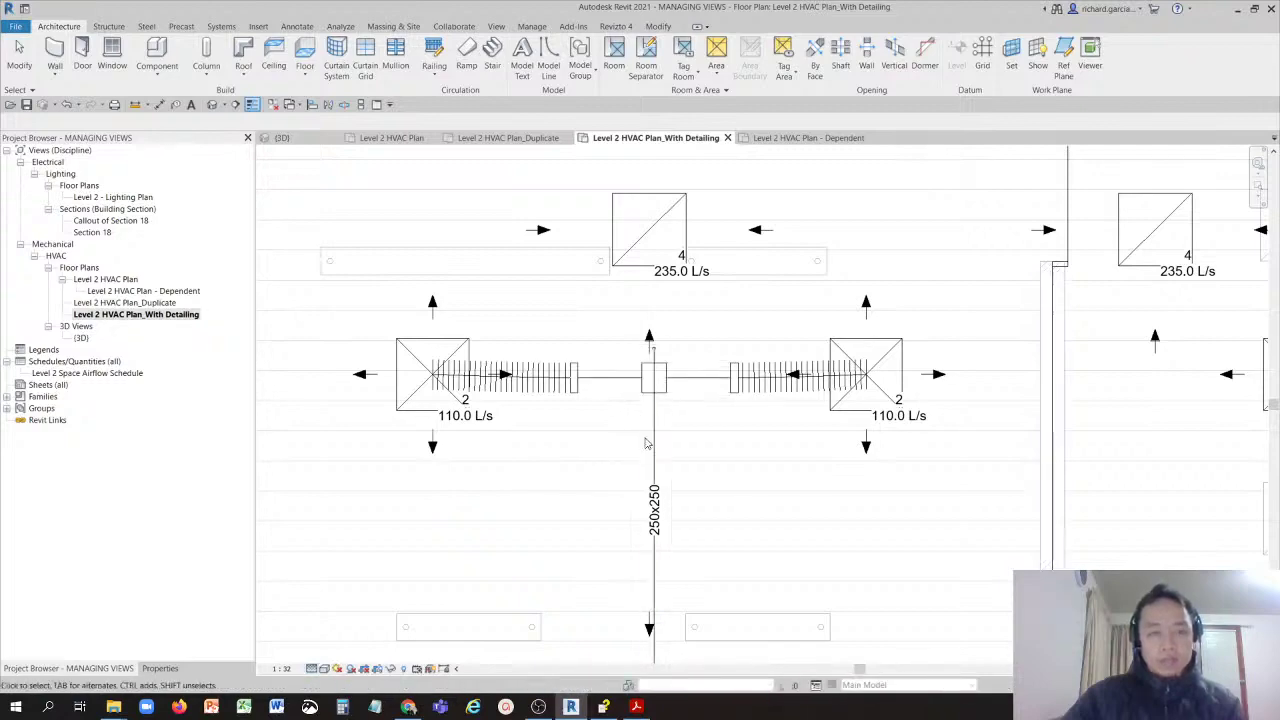
pyautogui.scroll(-3, 665, 455)
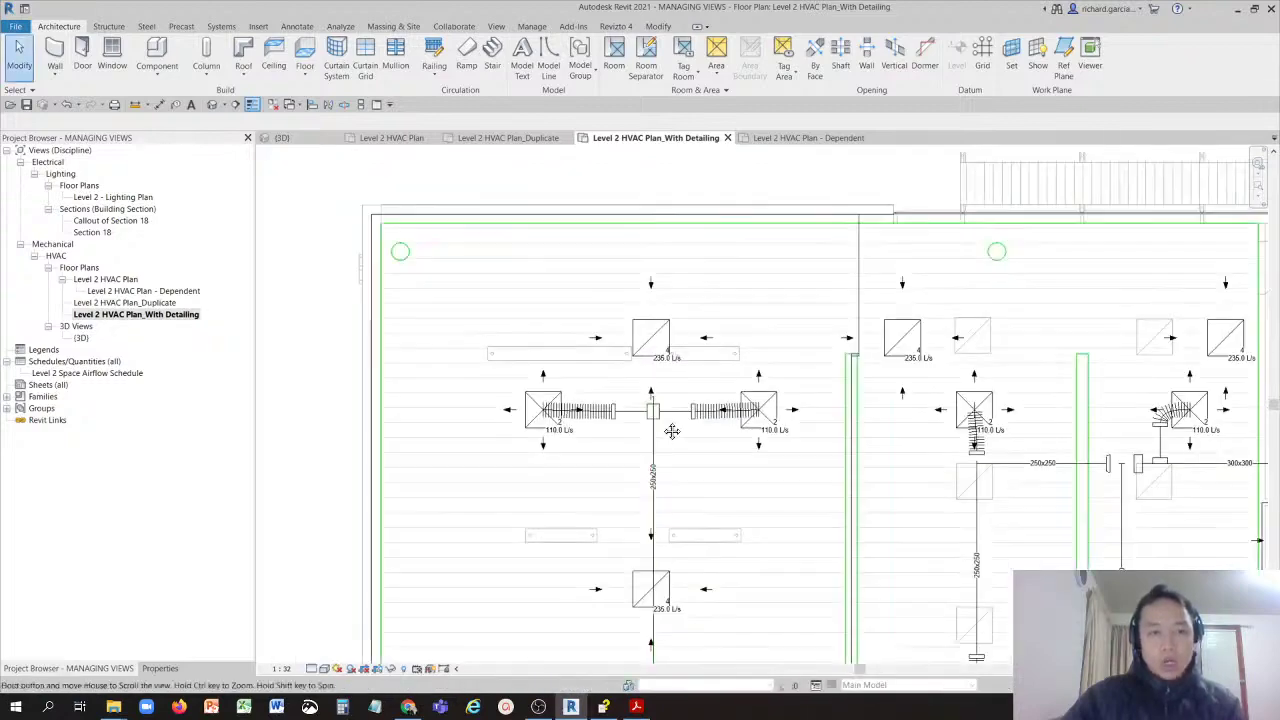
pyautogui.scroll(5, 657, 394)
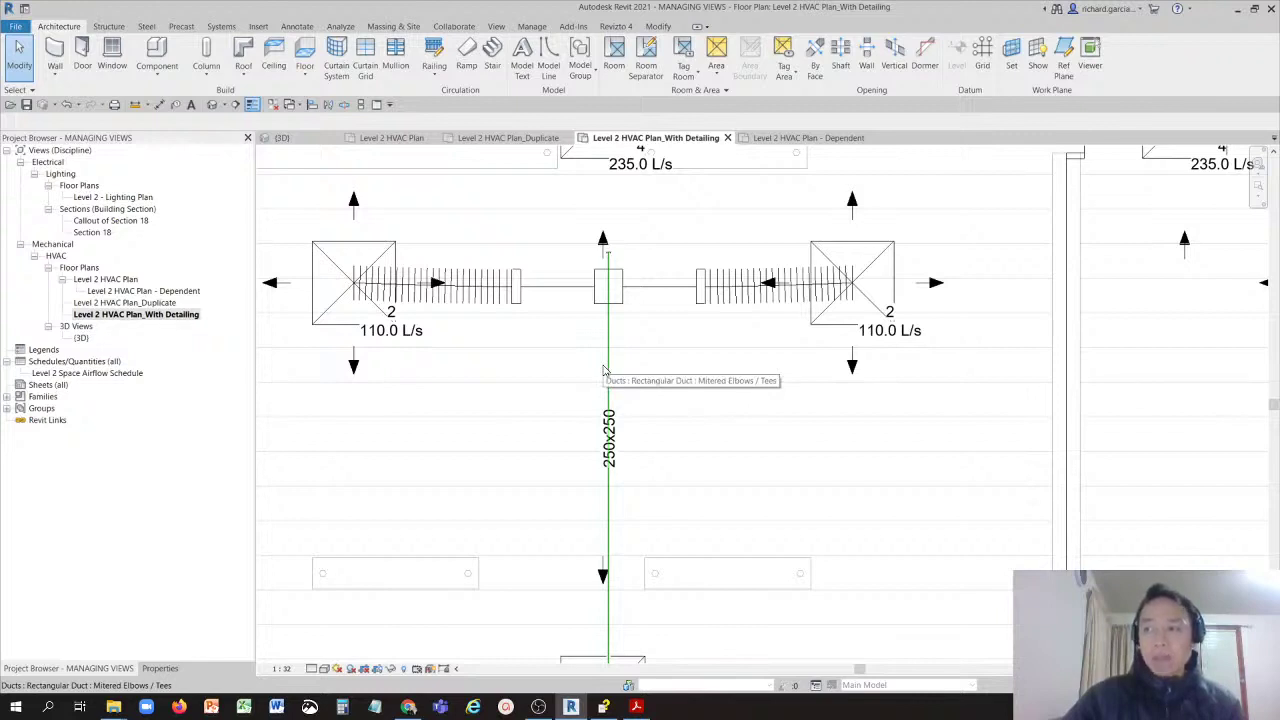
pyautogui.click(318, 670)
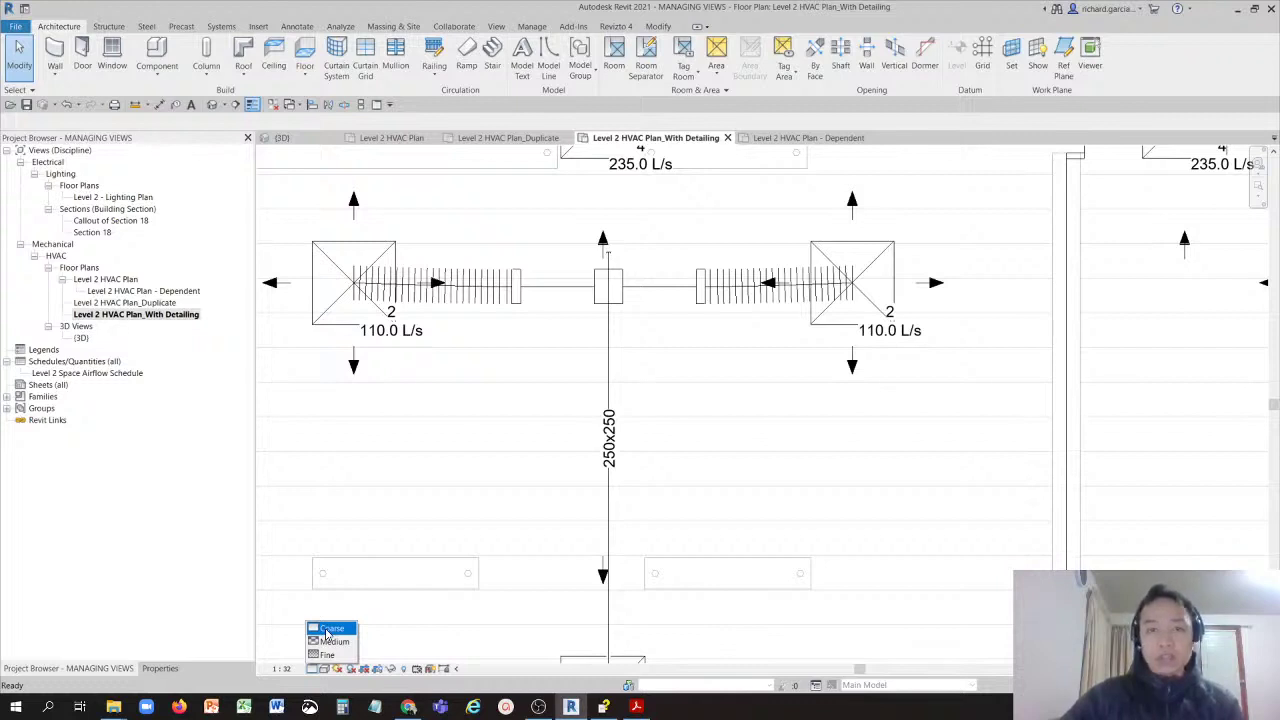
pyautogui.click(366, 487)
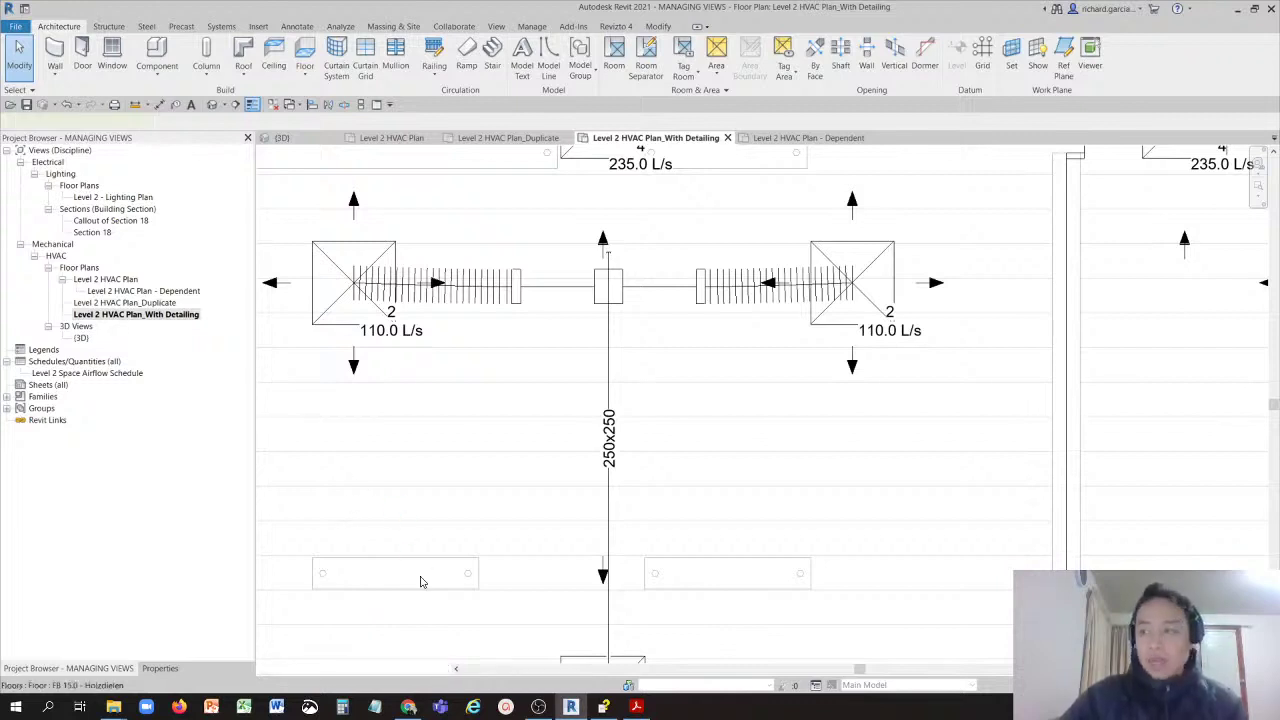
# Step: Select and deselect the floor, then open Level 2 HVAC Plan_Duplicate at 1:50
pyautogui.click(420, 582)
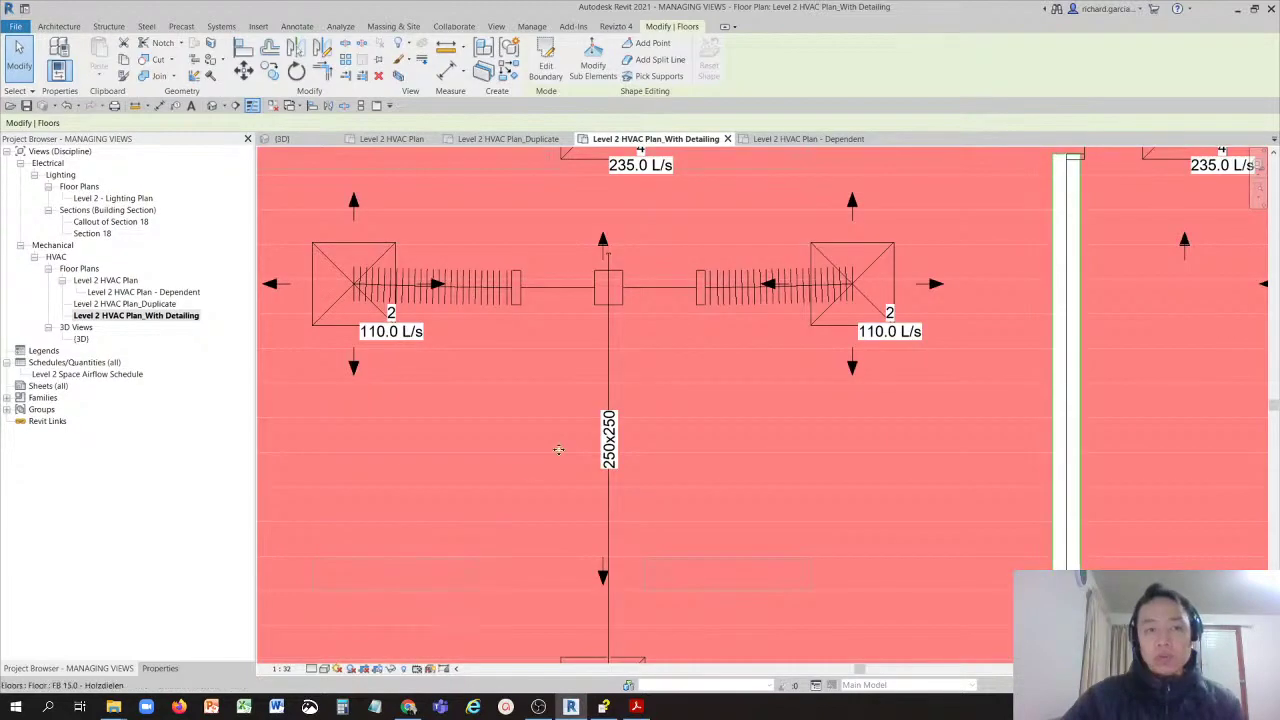
pyautogui.press('Escape')
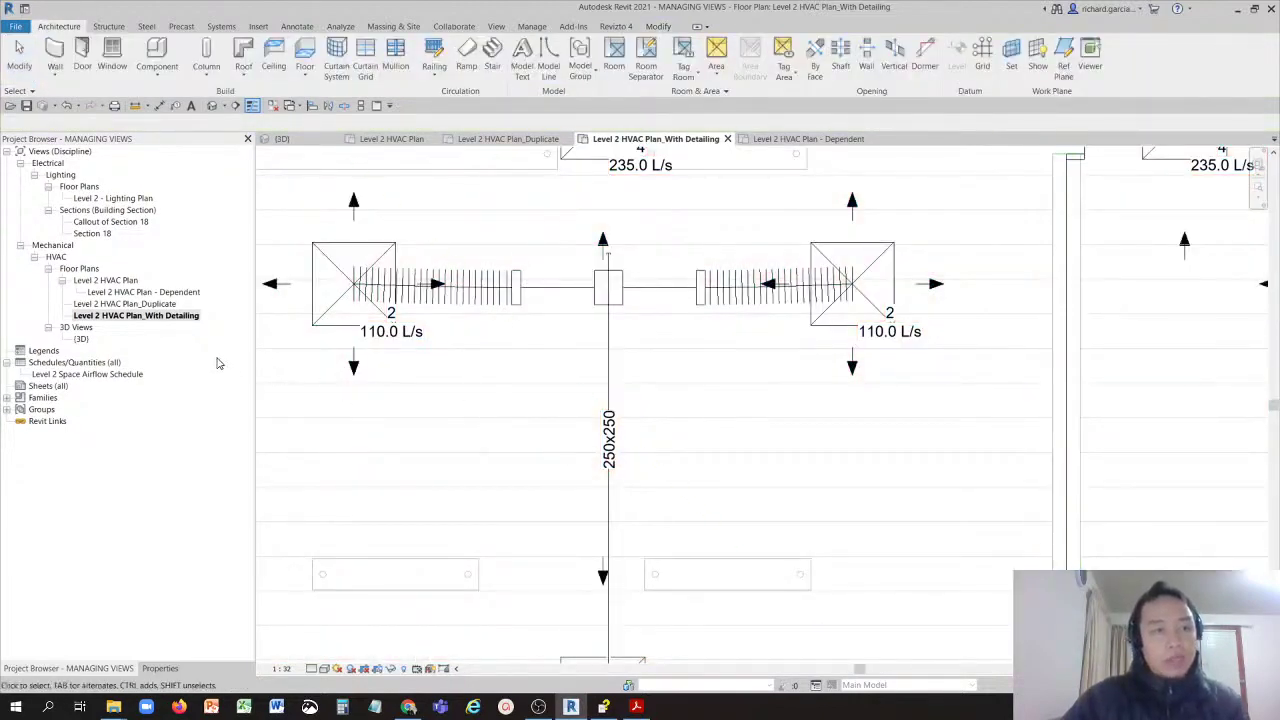
pyautogui.doubleClick(150, 305)
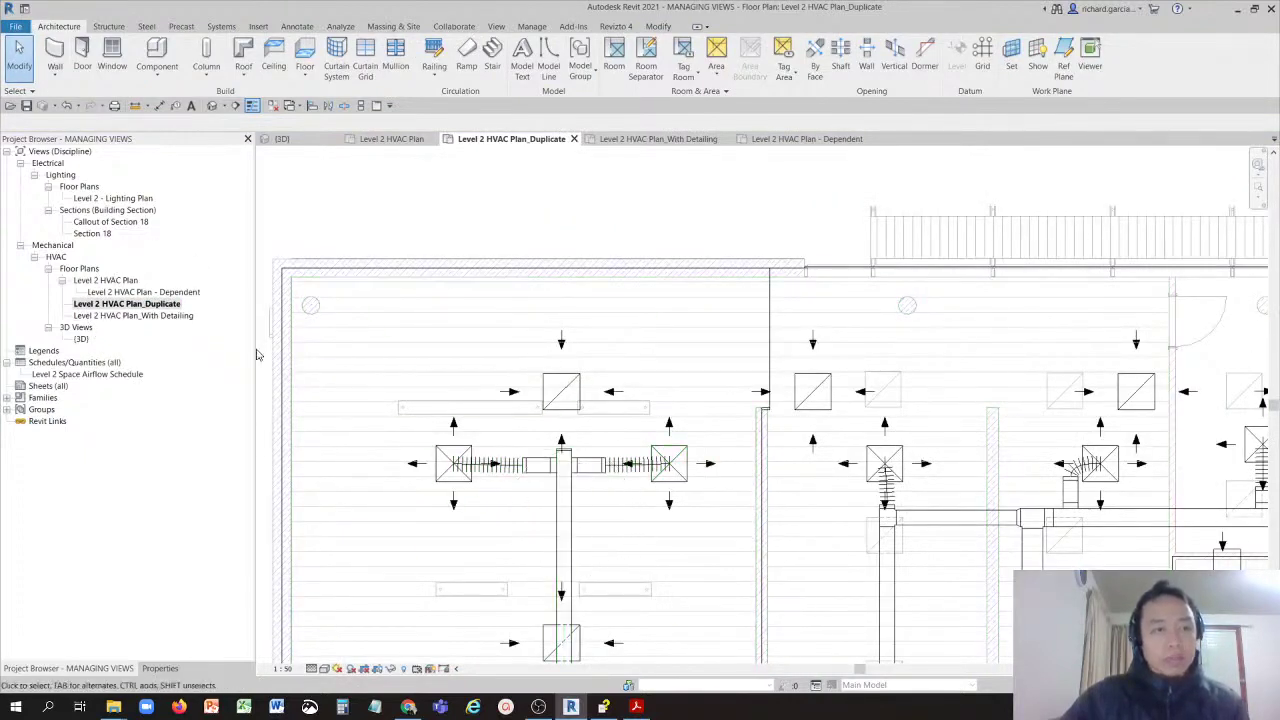
# Step: Open the original Level 2 HVAC Plan at 1:32, with a brief switch to Chrome
pyautogui.doubleClick(120, 280)
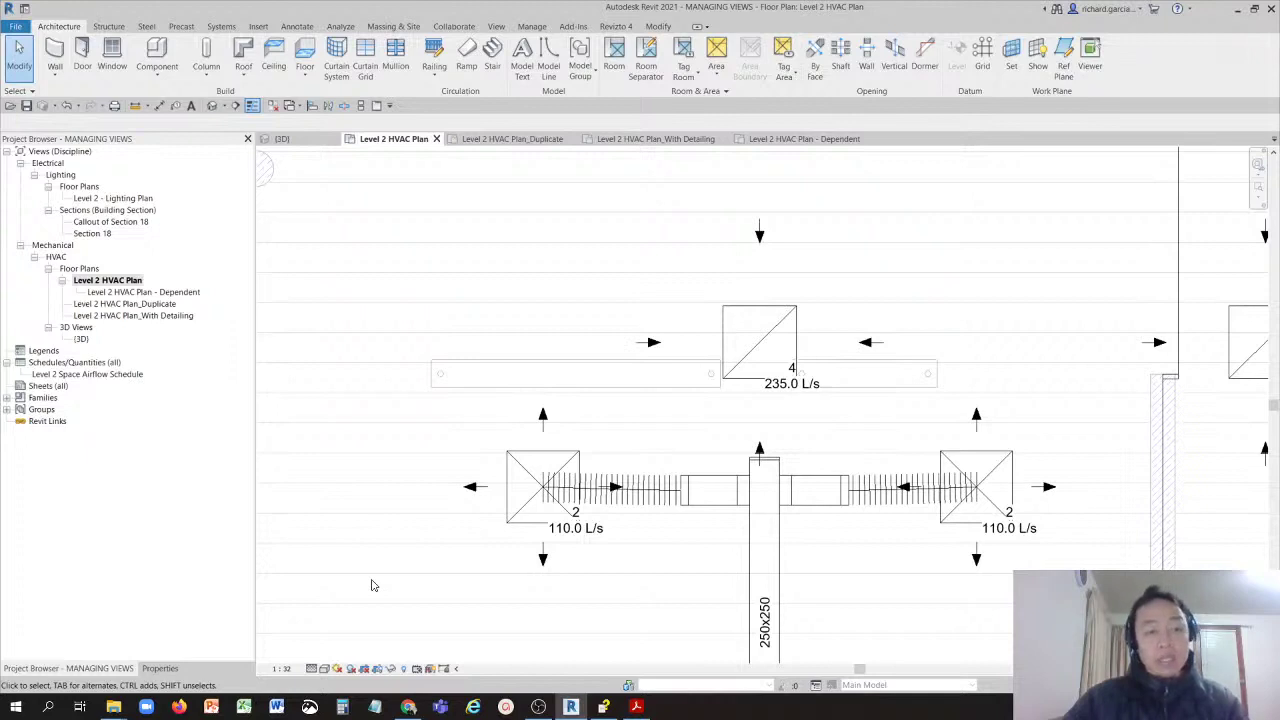
pyautogui.click(176, 316)
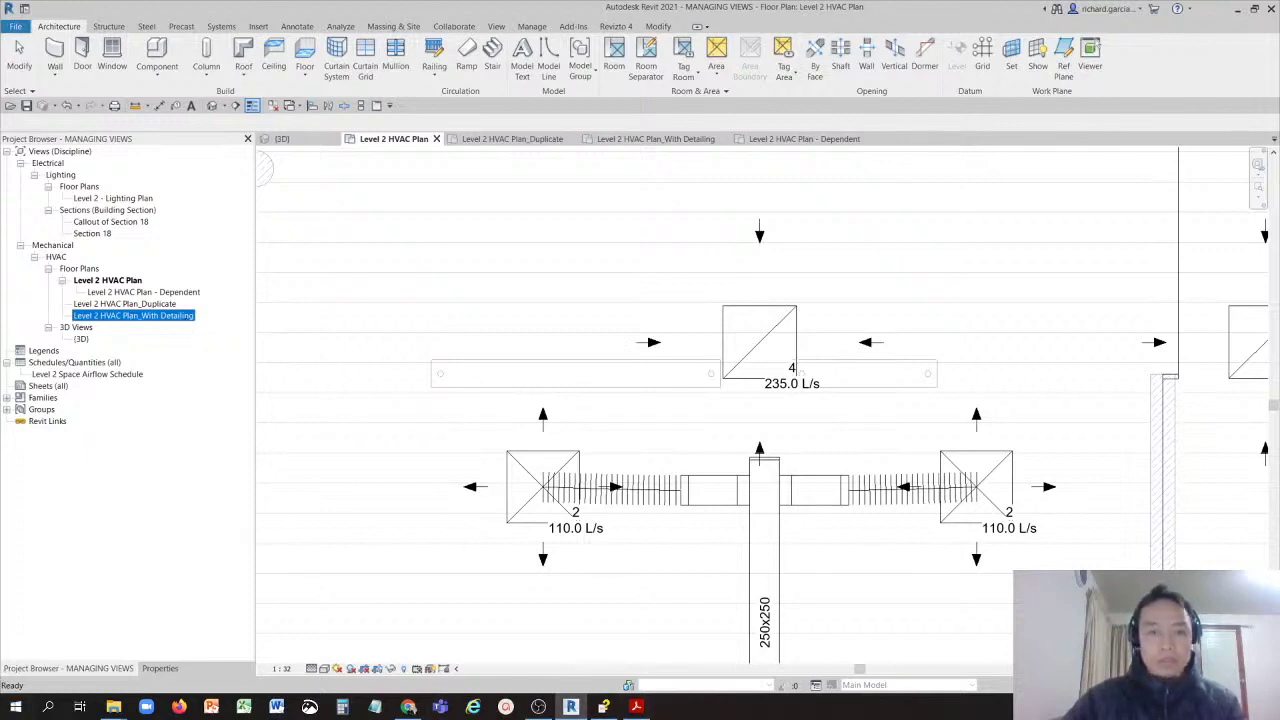
pyautogui.click(408, 707)
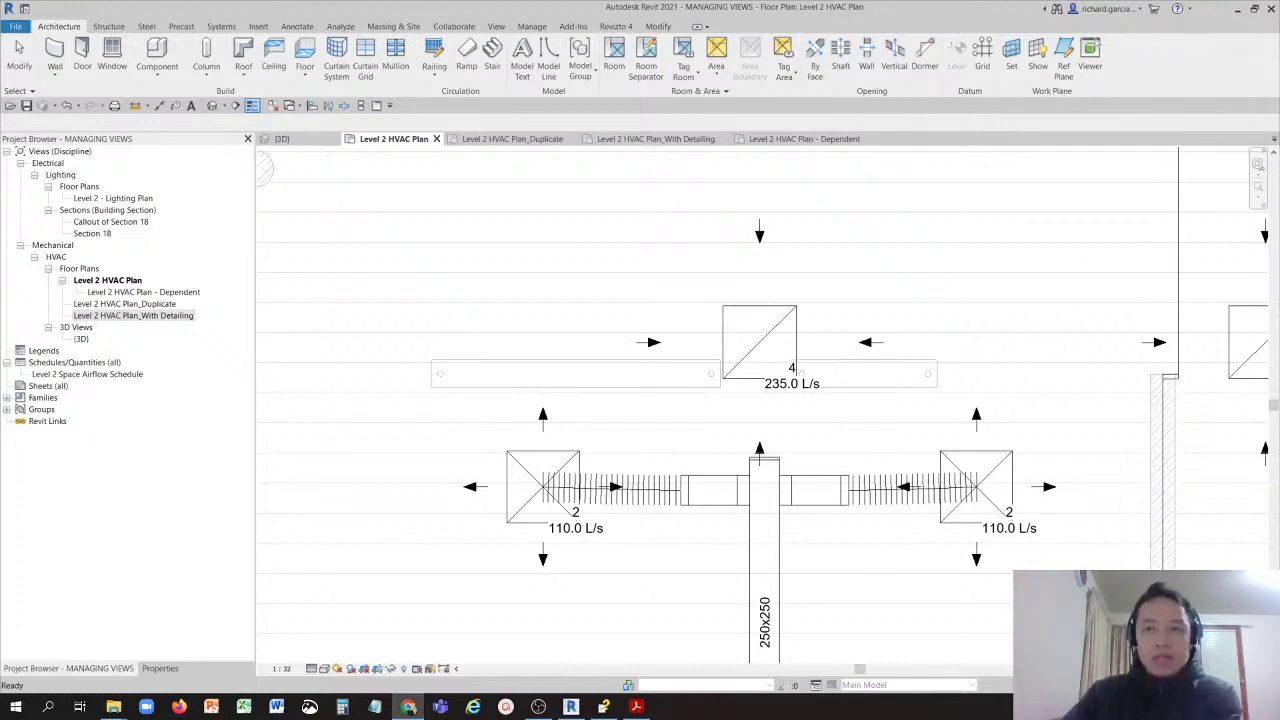
pyautogui.hotkey('alt', 'Tab')
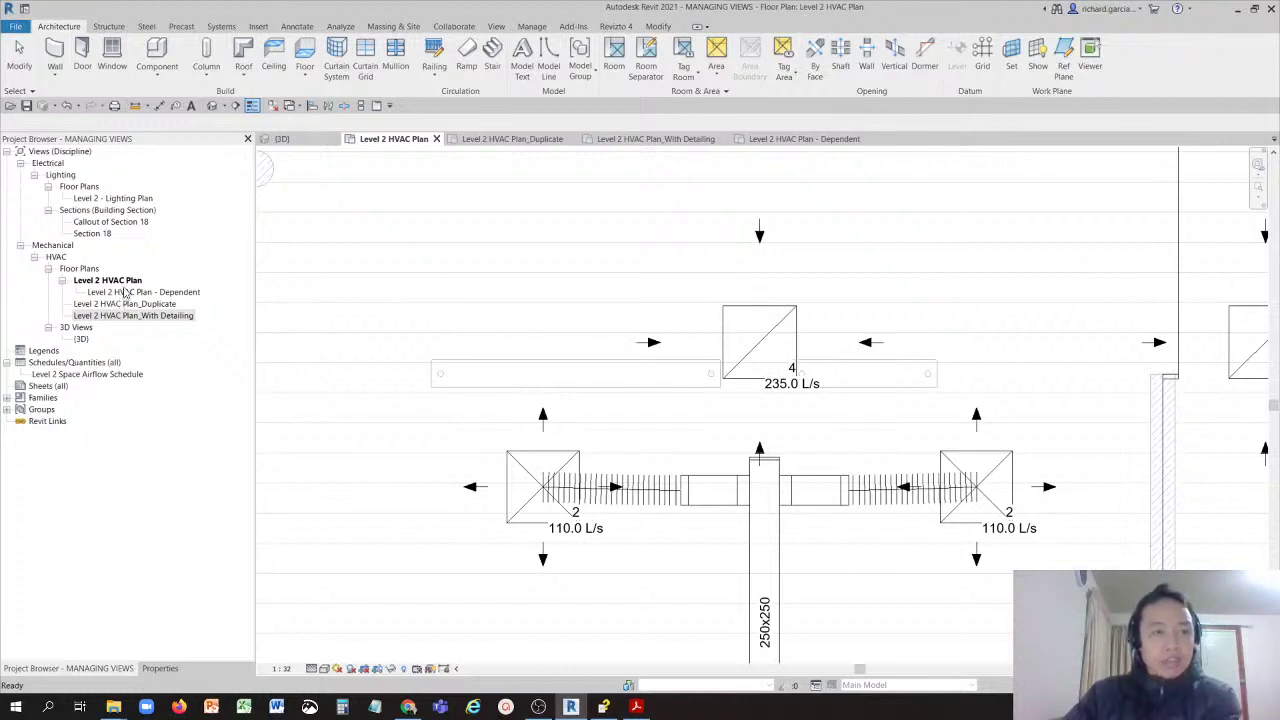
pyautogui.click(126, 284)
pyautogui.click(127, 288)
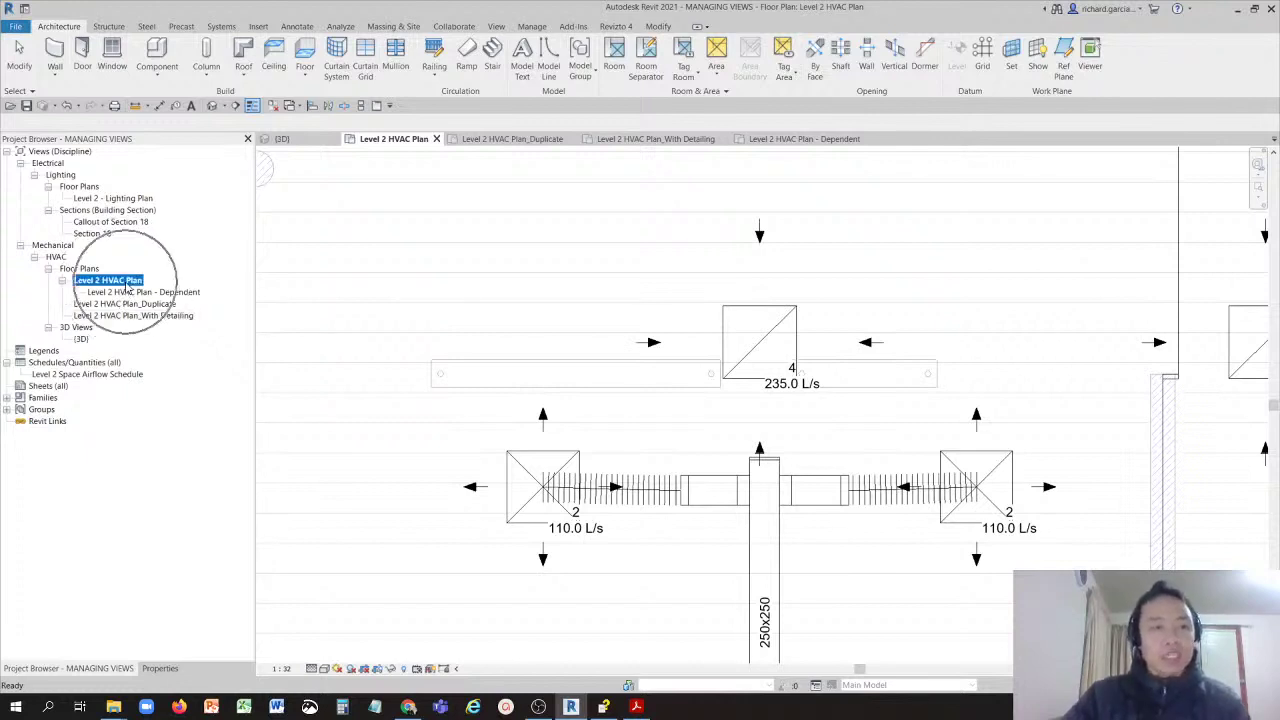
pyautogui.click(127, 288)
pyautogui.click(127, 288)
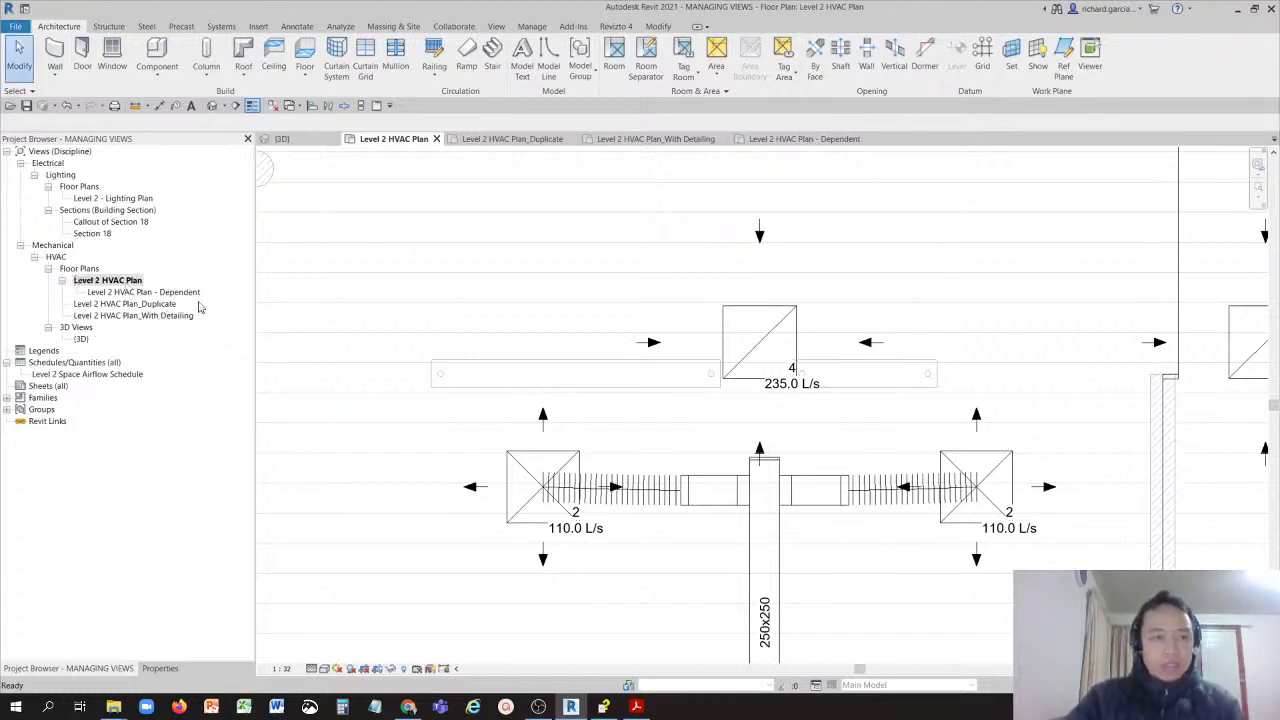
# Step: Set the Level 2 HVAC Plan visual style to Shaded and pan around the duct tee
pyautogui.click(324, 669)
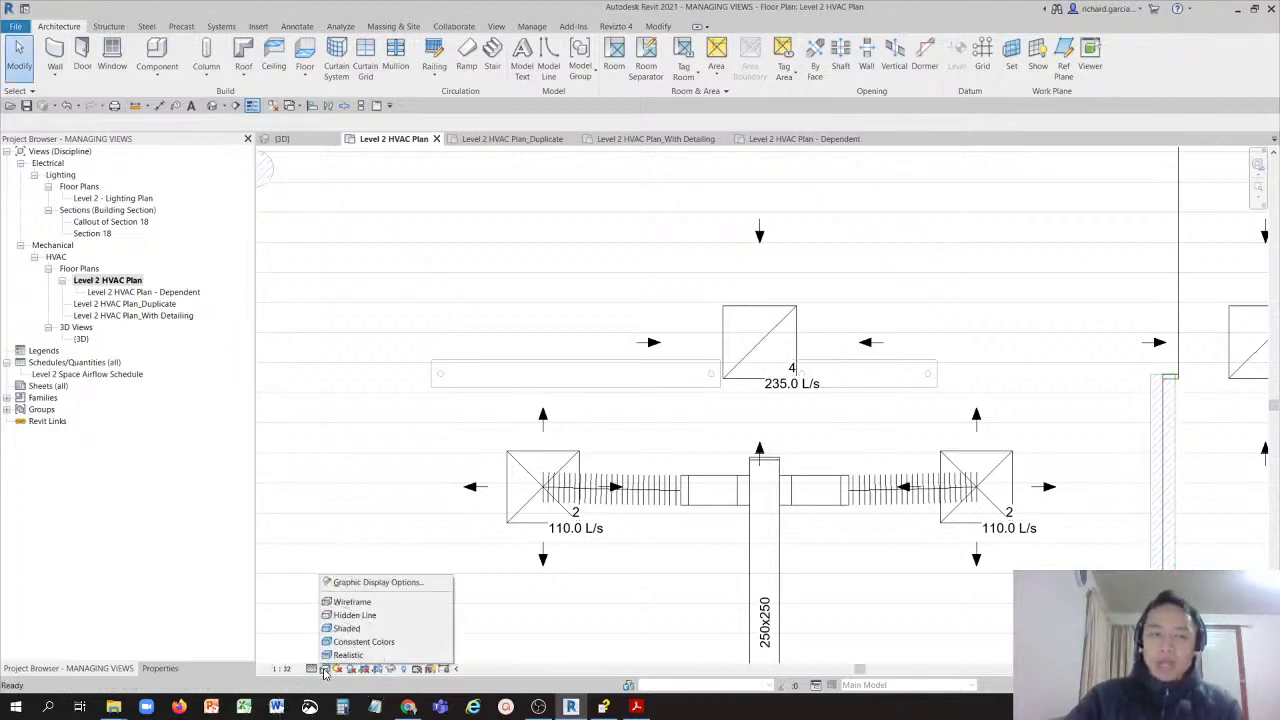
pyautogui.click(360, 630)
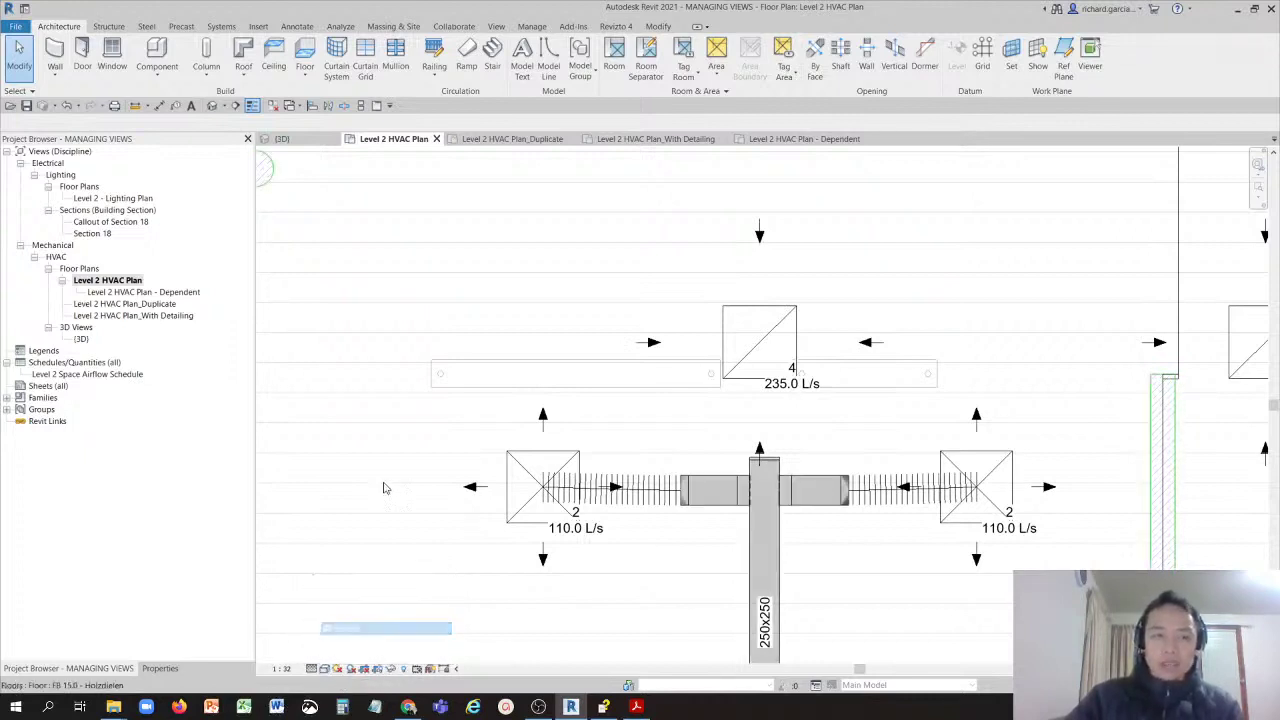
pyautogui.scroll(-3, 463, 405)
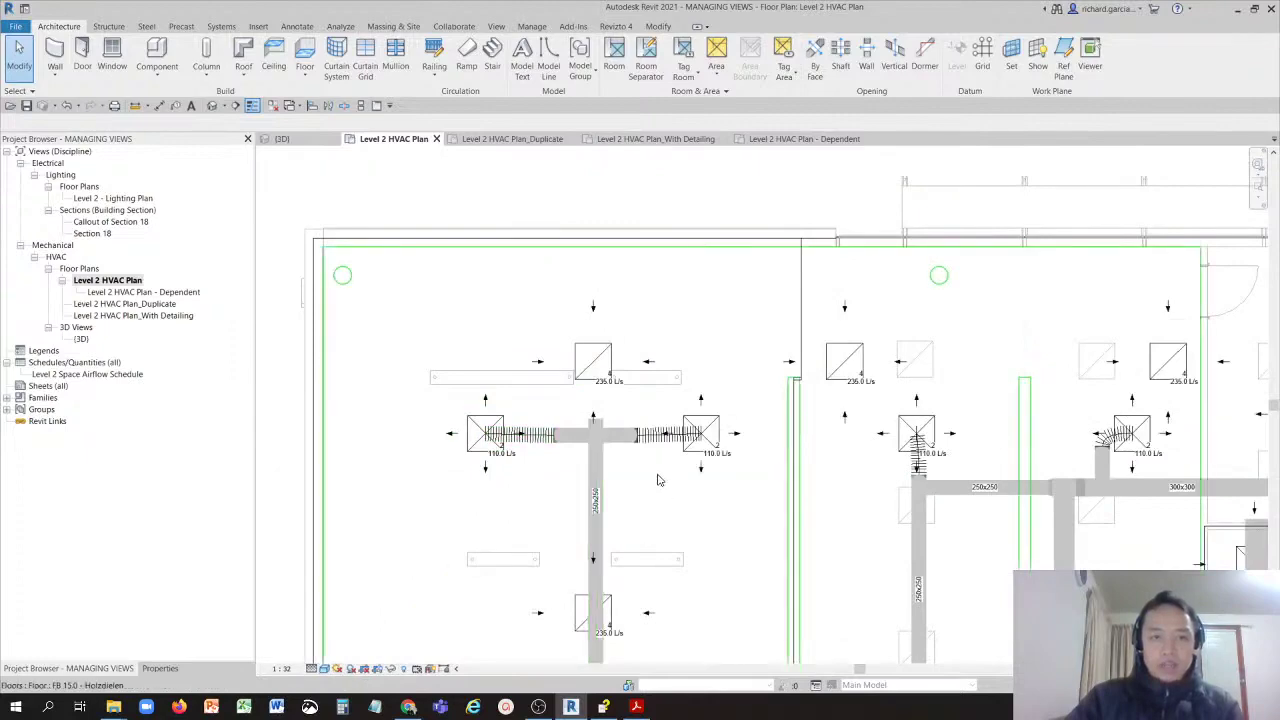
pyautogui.moveTo(657, 474); pyautogui.dragTo(604, 340, button='middle')
pyautogui.scroll(5, 606, 340)
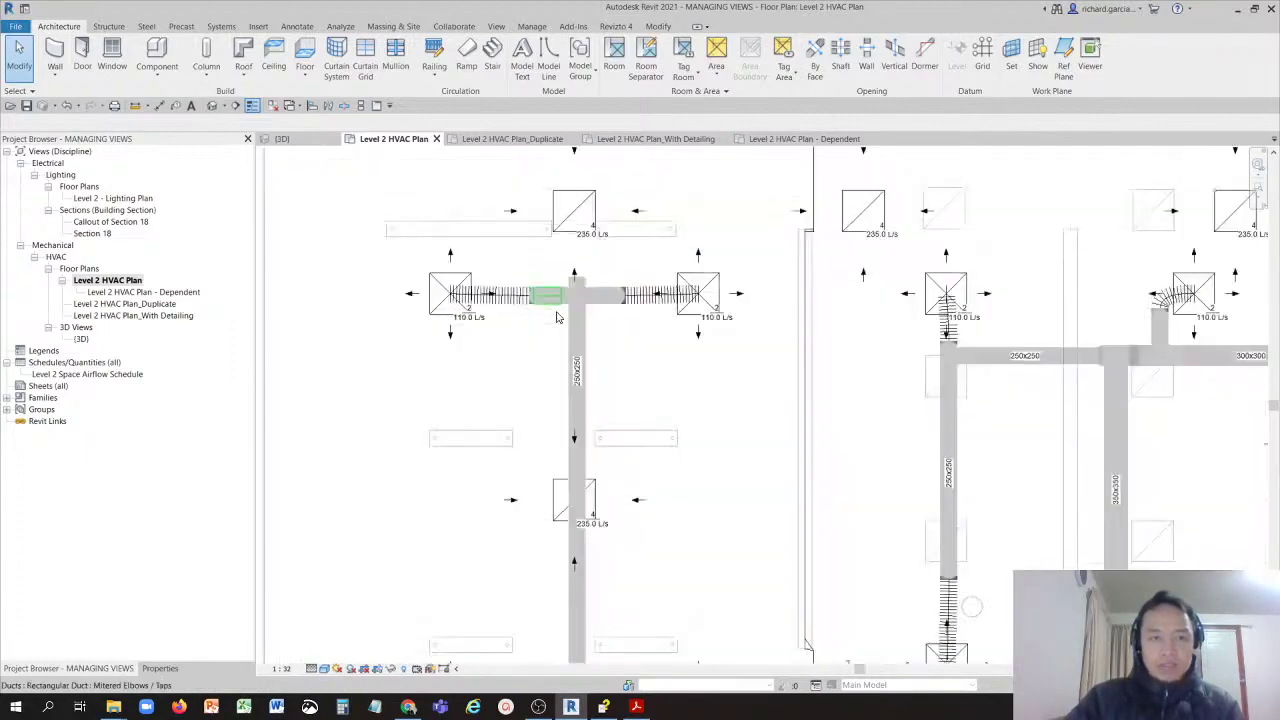
pyautogui.moveTo(651, 380); pyautogui.dragTo(643, 400, button='middle')
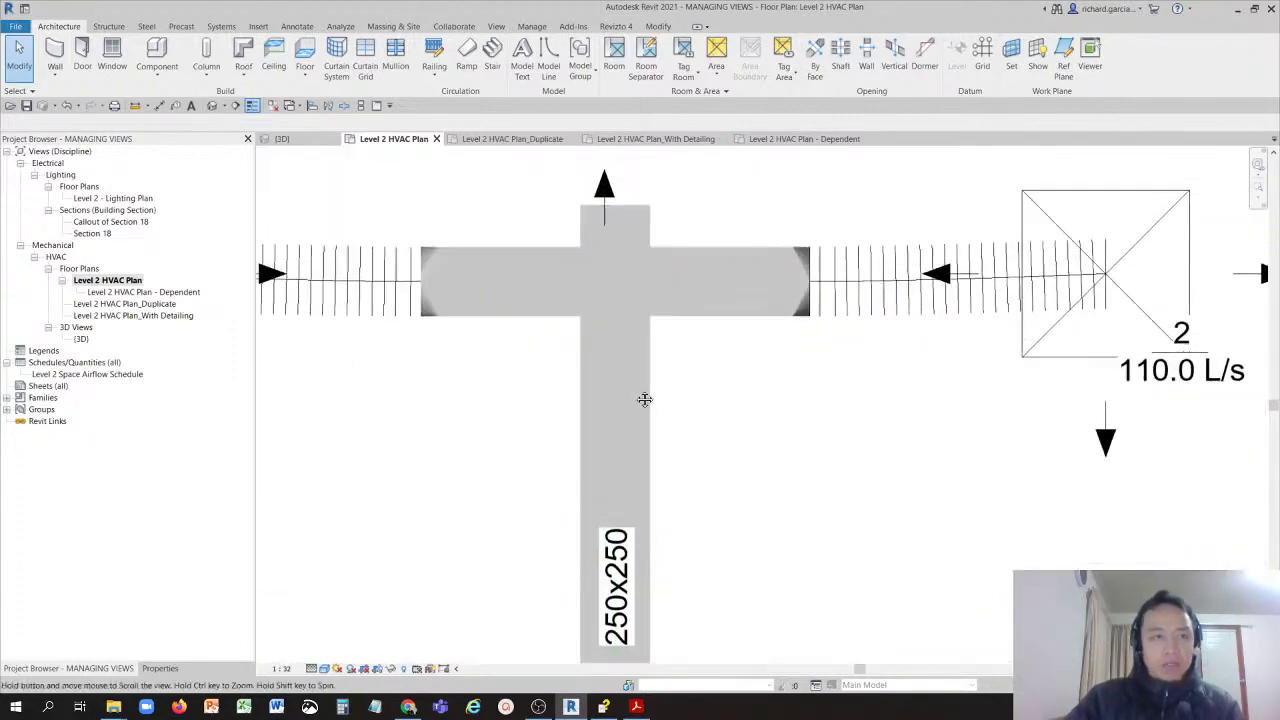
# Step: Step through the Duplicate and With Detailing views, ending in Level 2 HVAC Plan - Dependent
pyautogui.doubleClick(150, 304)
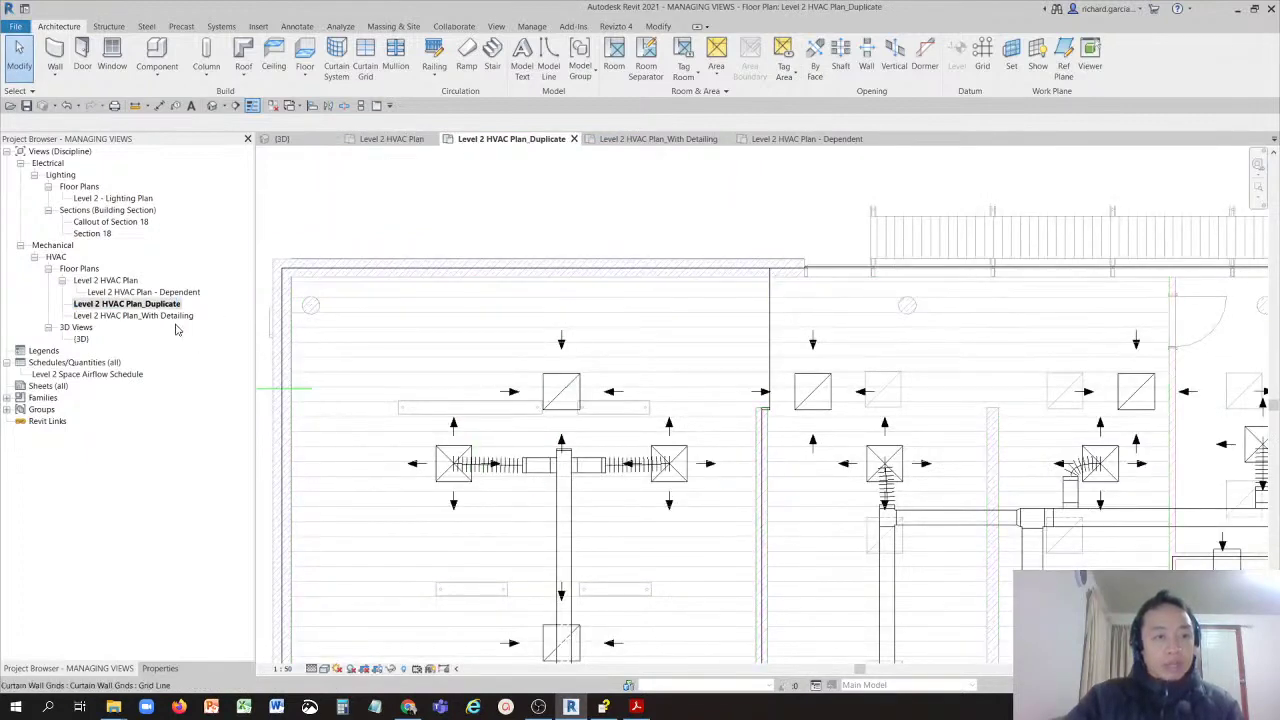
pyautogui.doubleClick(160, 315)
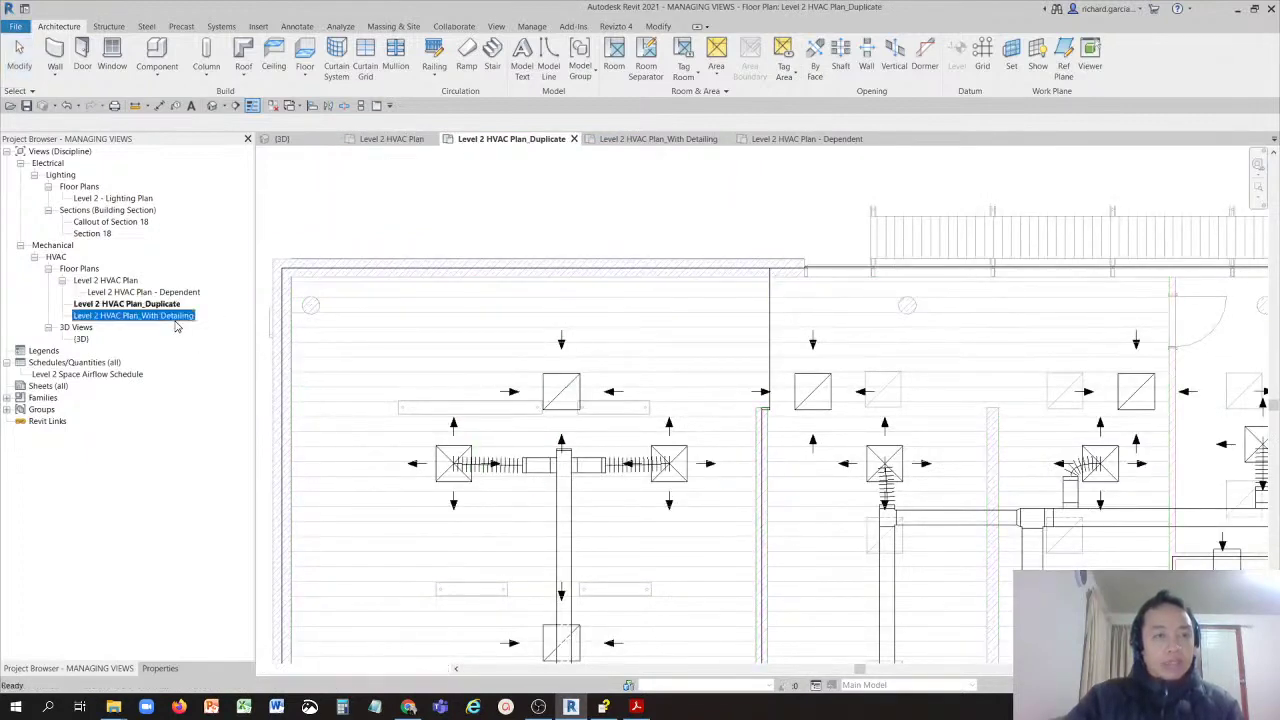
pyautogui.doubleClick(134, 292)
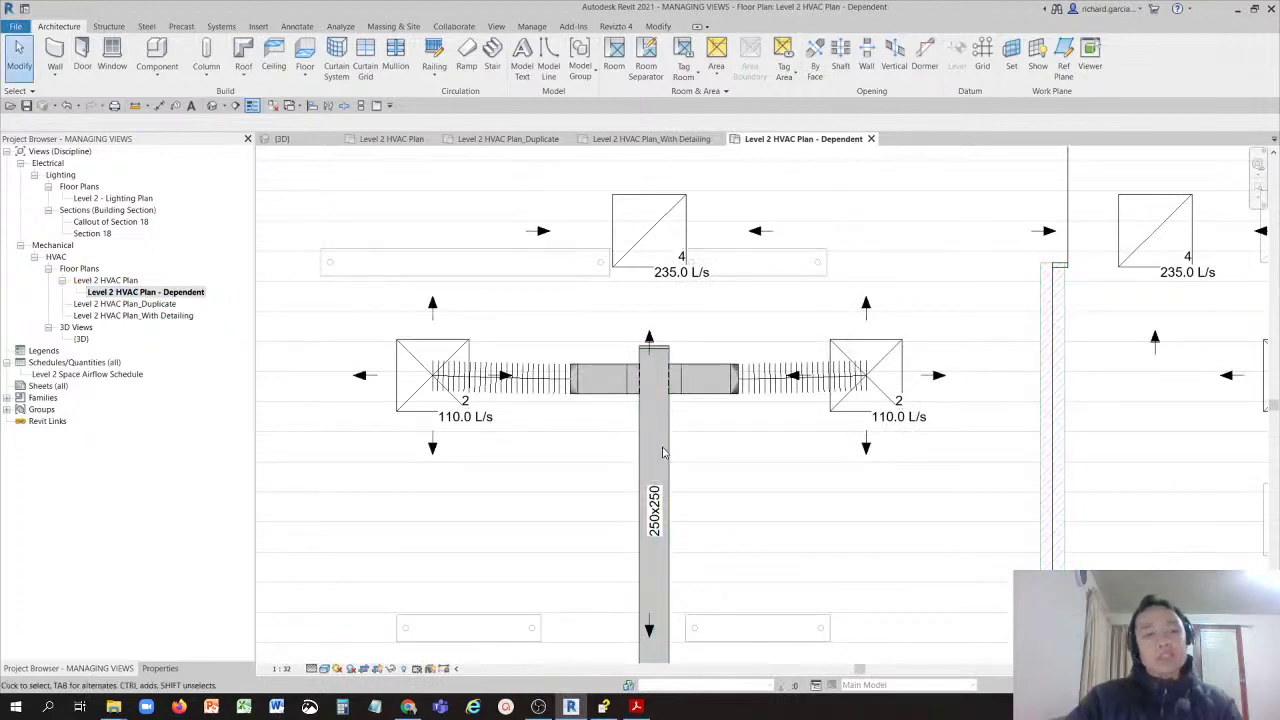
# Step: Set the Level 2 HVAC Plan - Dependent view scale to 1:100 and zoom out
pyautogui.scroll(3, 662, 398)
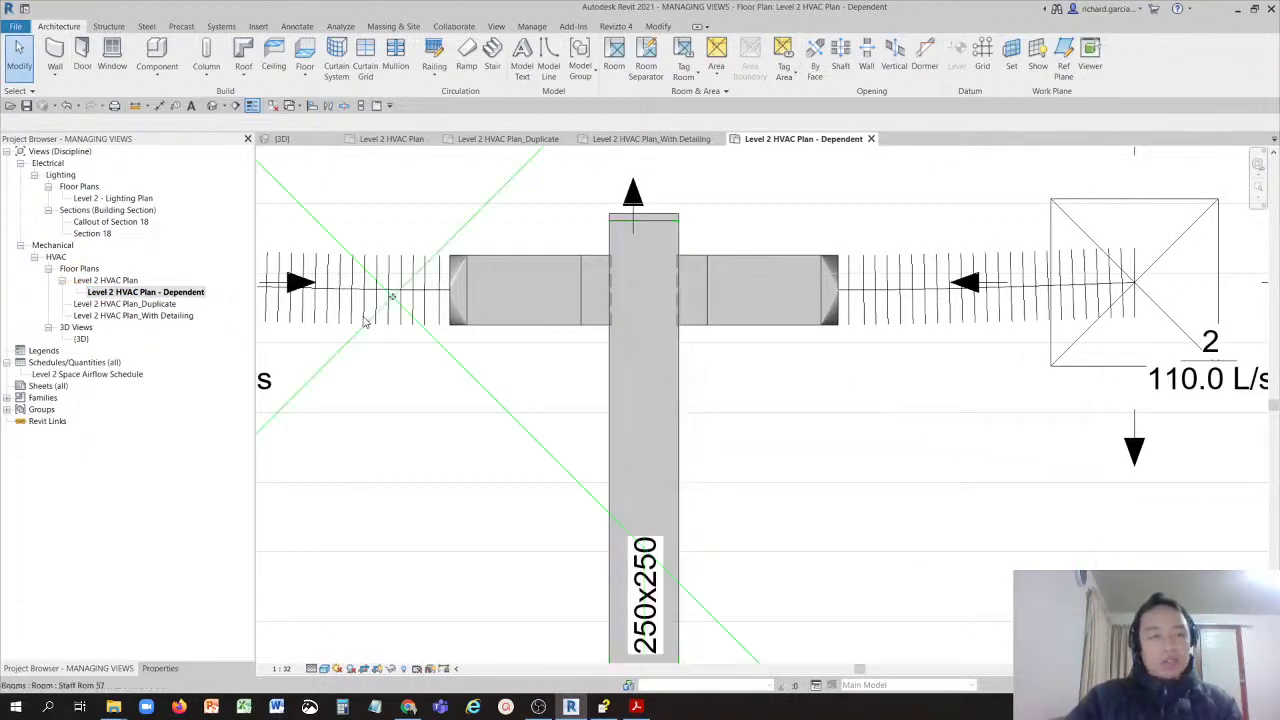
pyautogui.click(112, 283)
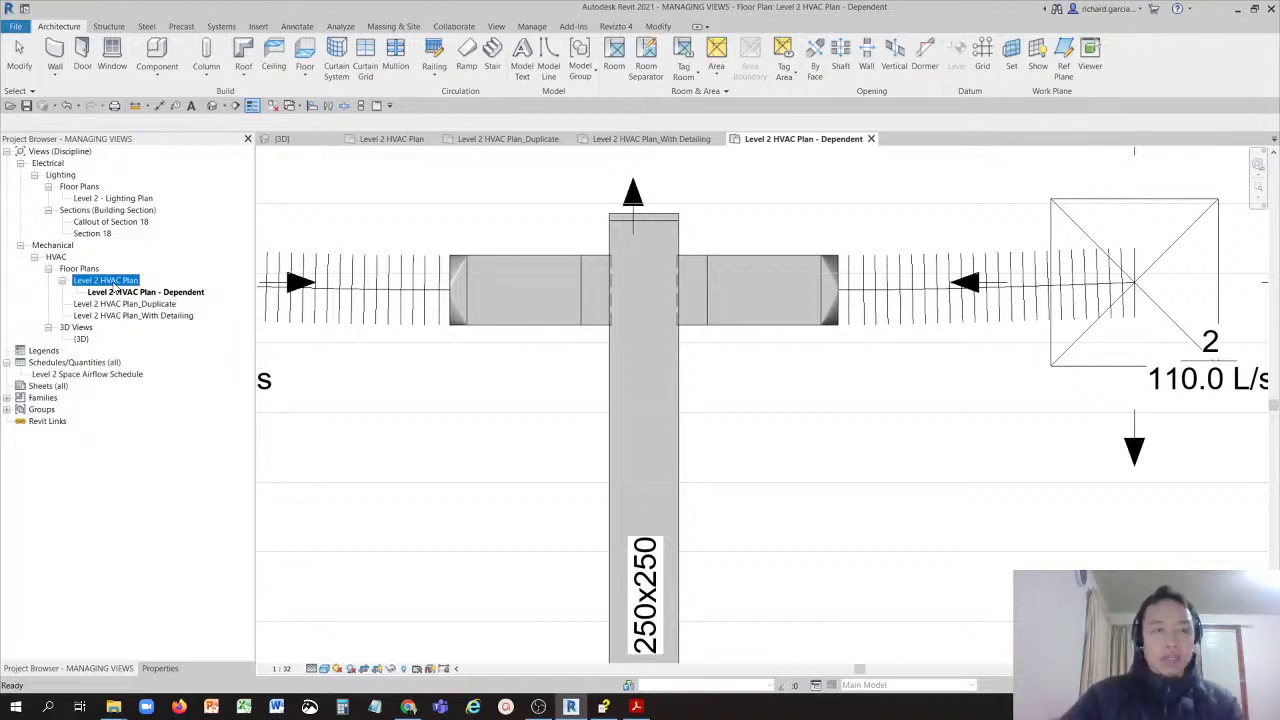
pyautogui.click(142, 293)
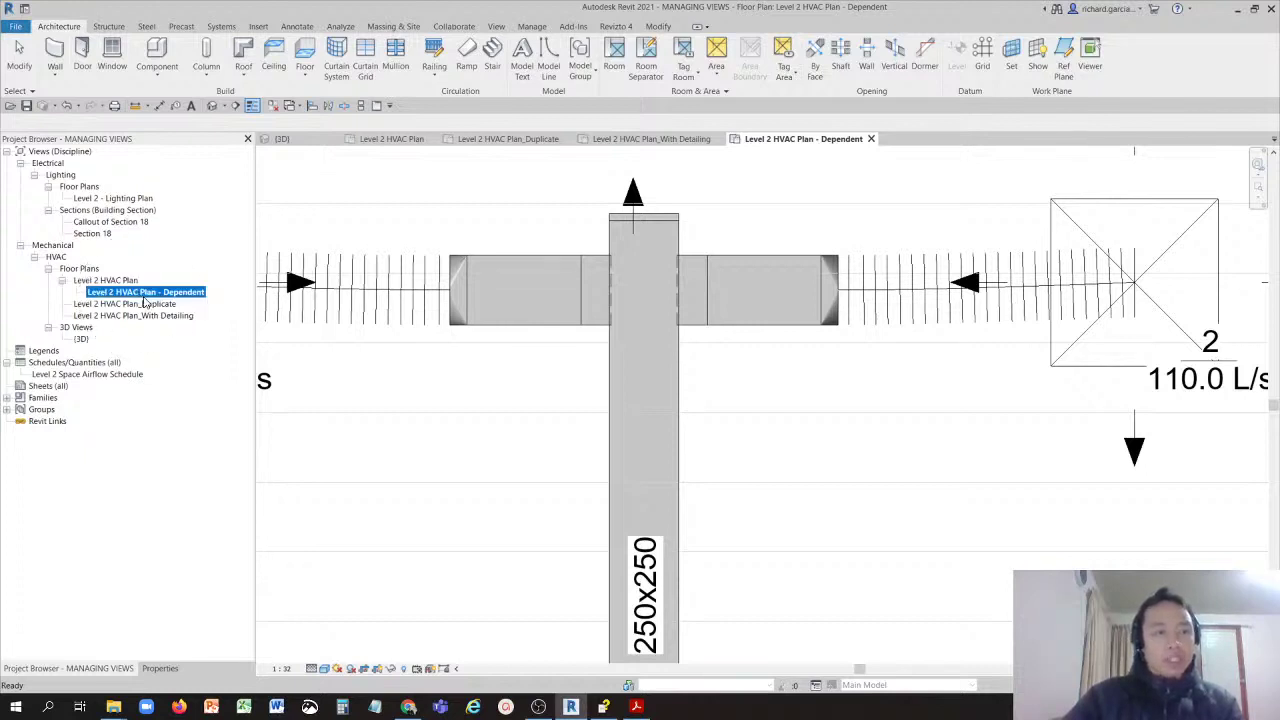
pyautogui.click(283, 670)
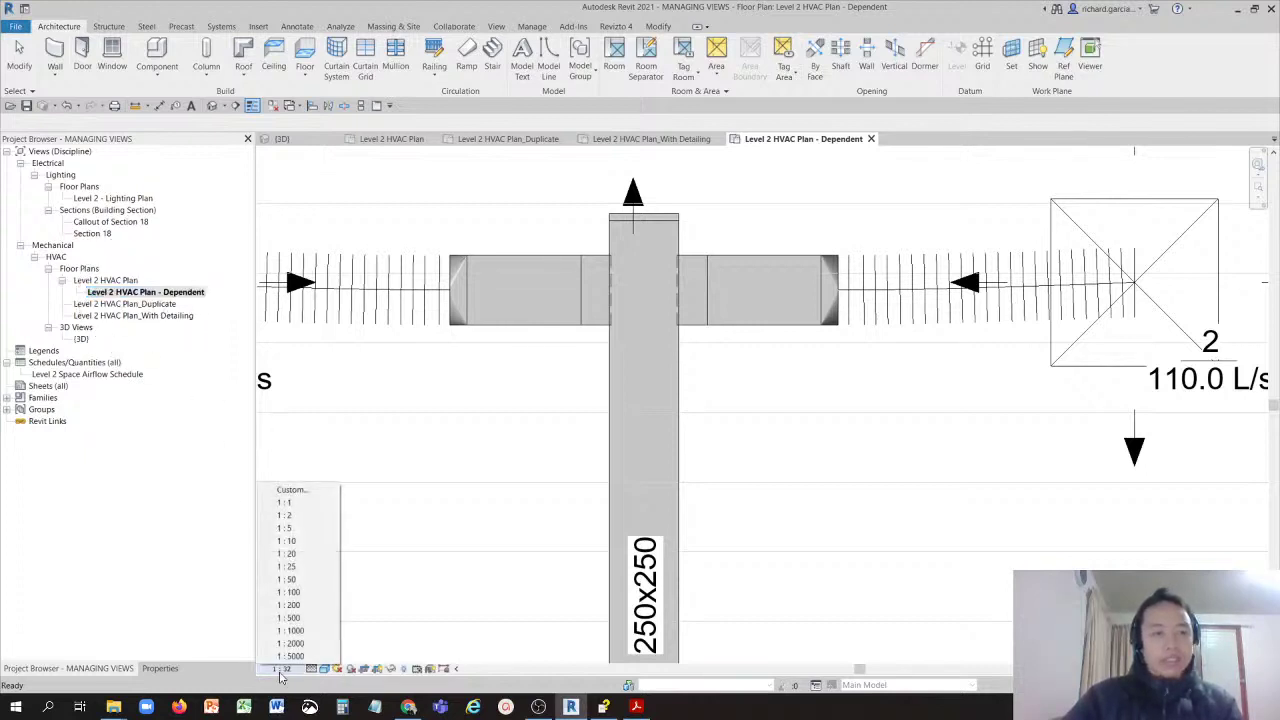
pyautogui.click(309, 593)
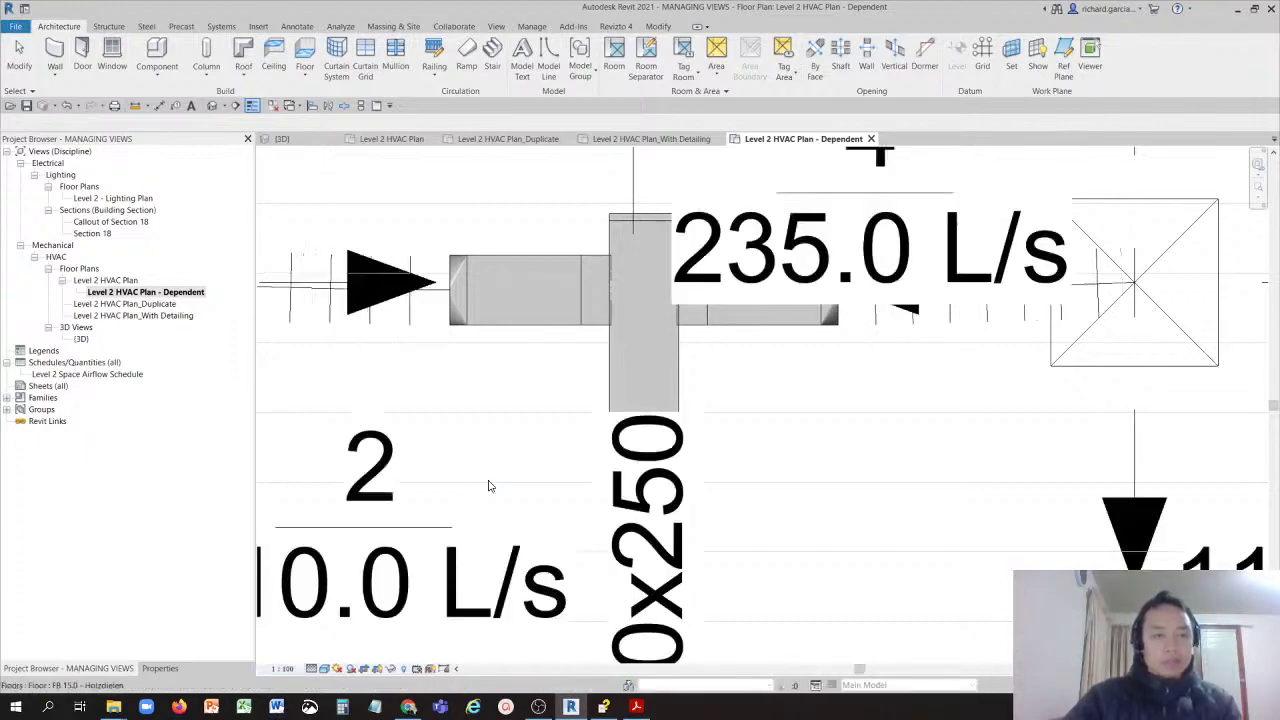
pyautogui.scroll(-5, 511, 410)
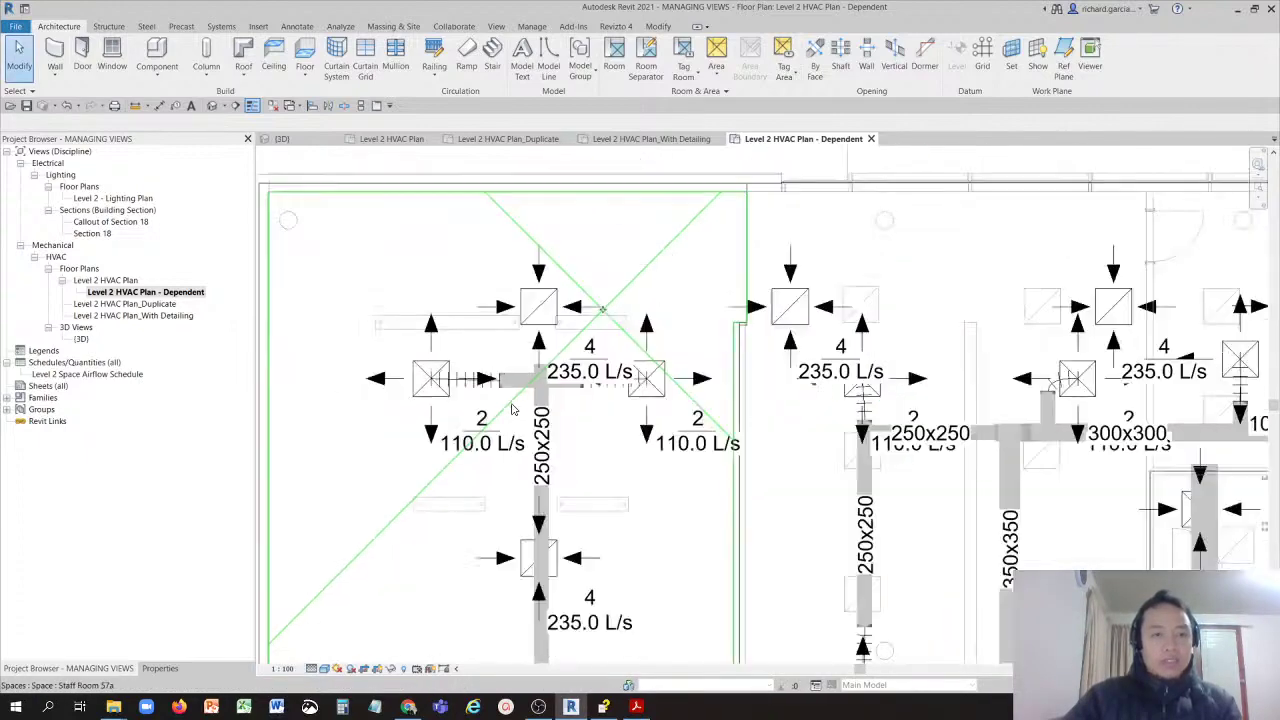
# Step: Open the original Level 2 HVAC Plan and check its view scale control
pyautogui.click(111, 283)
pyautogui.doubleClick(107, 283)
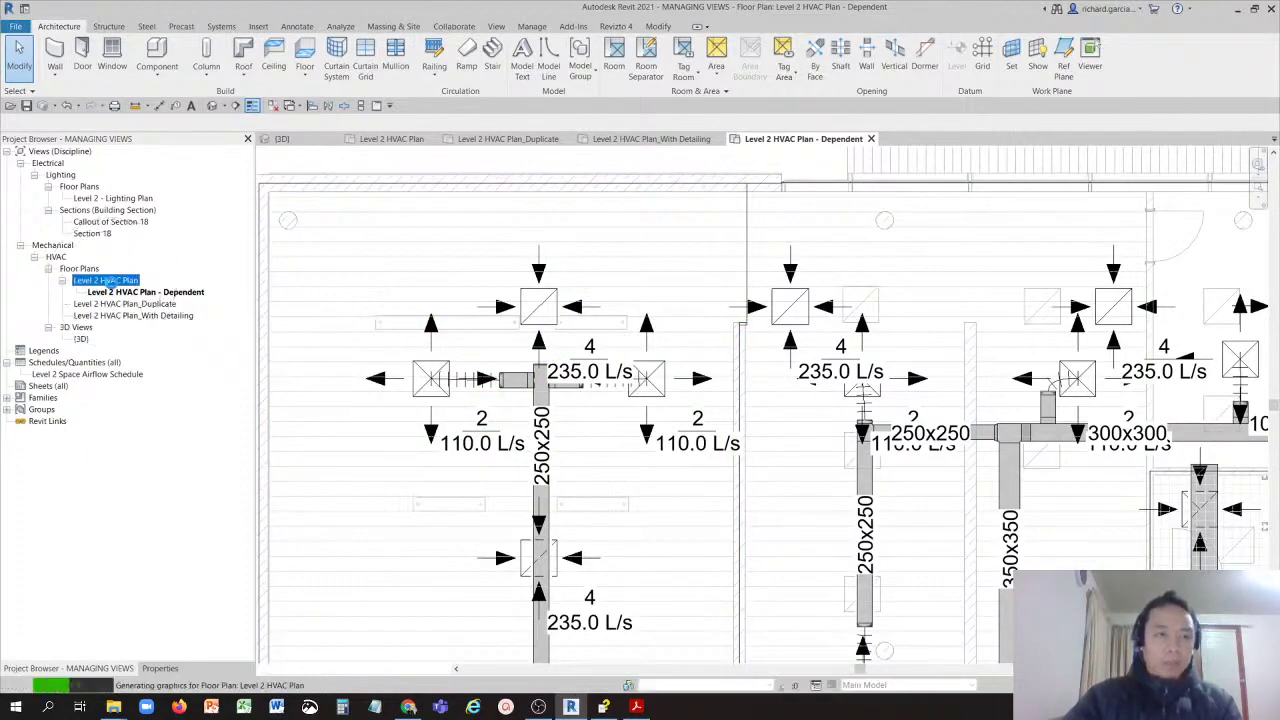
pyautogui.scroll(-5, 650, 348)
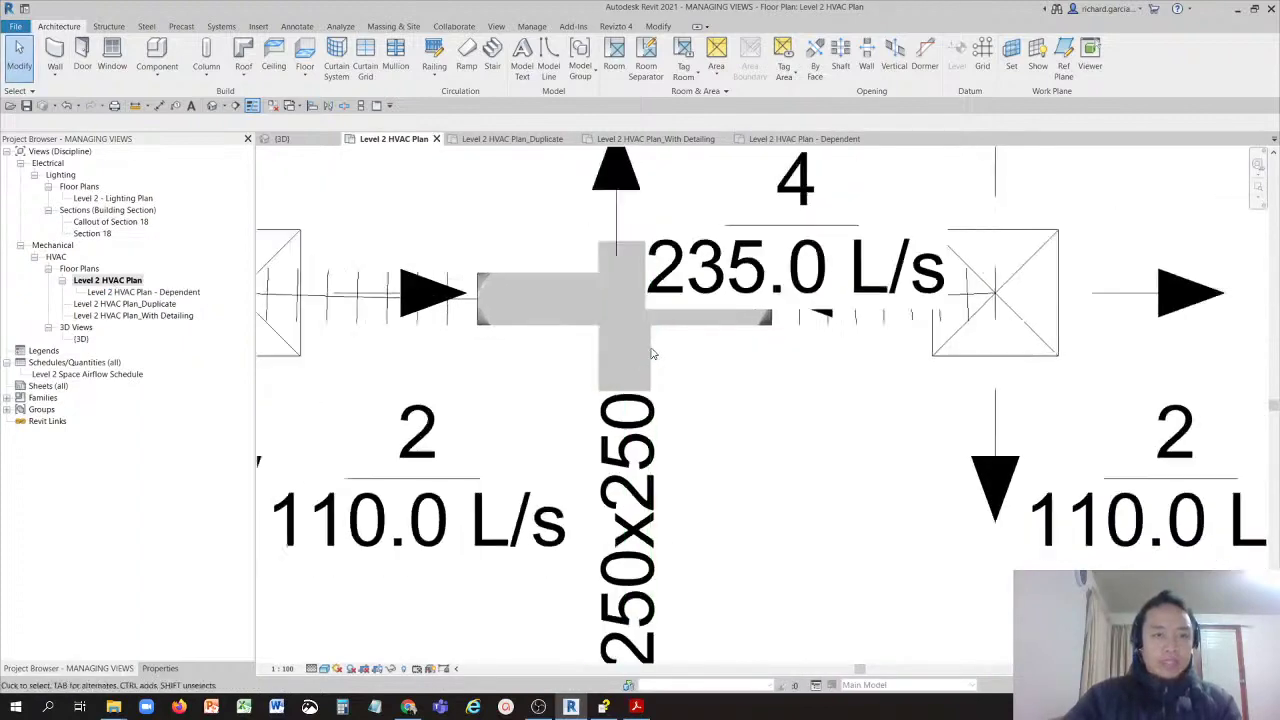
pyautogui.click(290, 671)
pyautogui.click(291, 674)
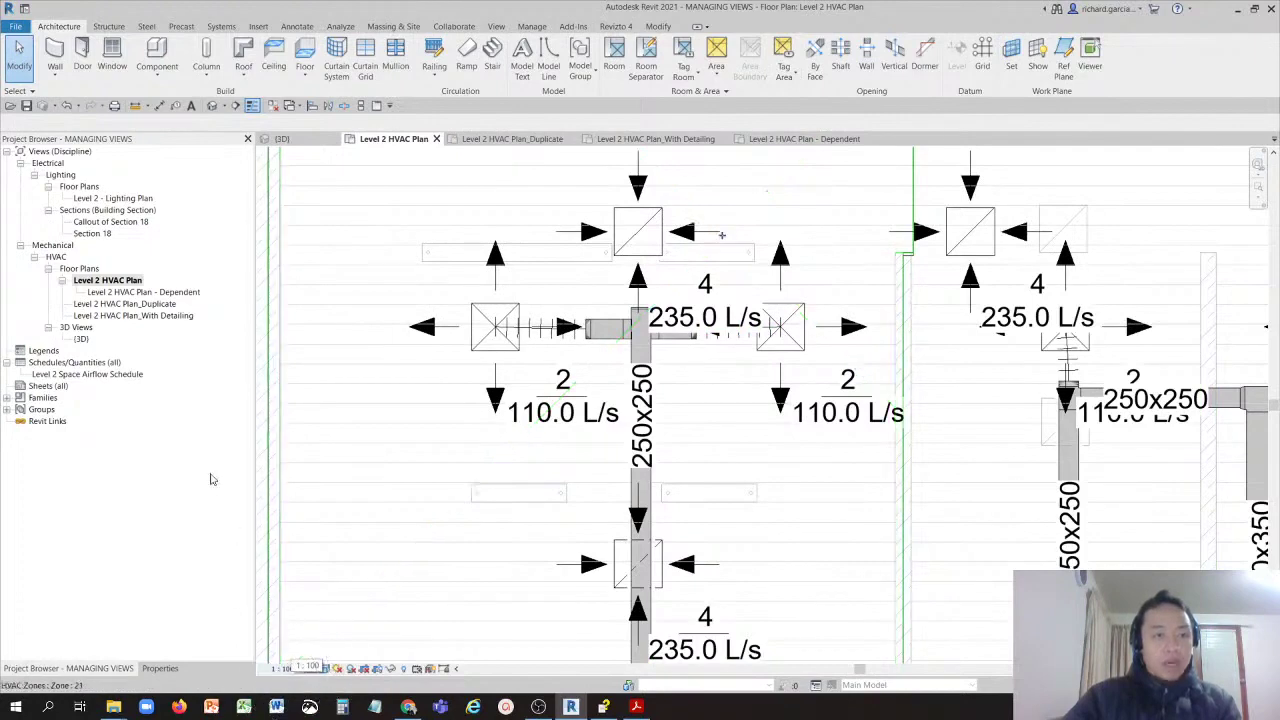
# Step: Move through the With Detailing view and settle on Level 2 HVAC Plan_Duplicate at 1:50
pyautogui.doubleClick(152, 304)
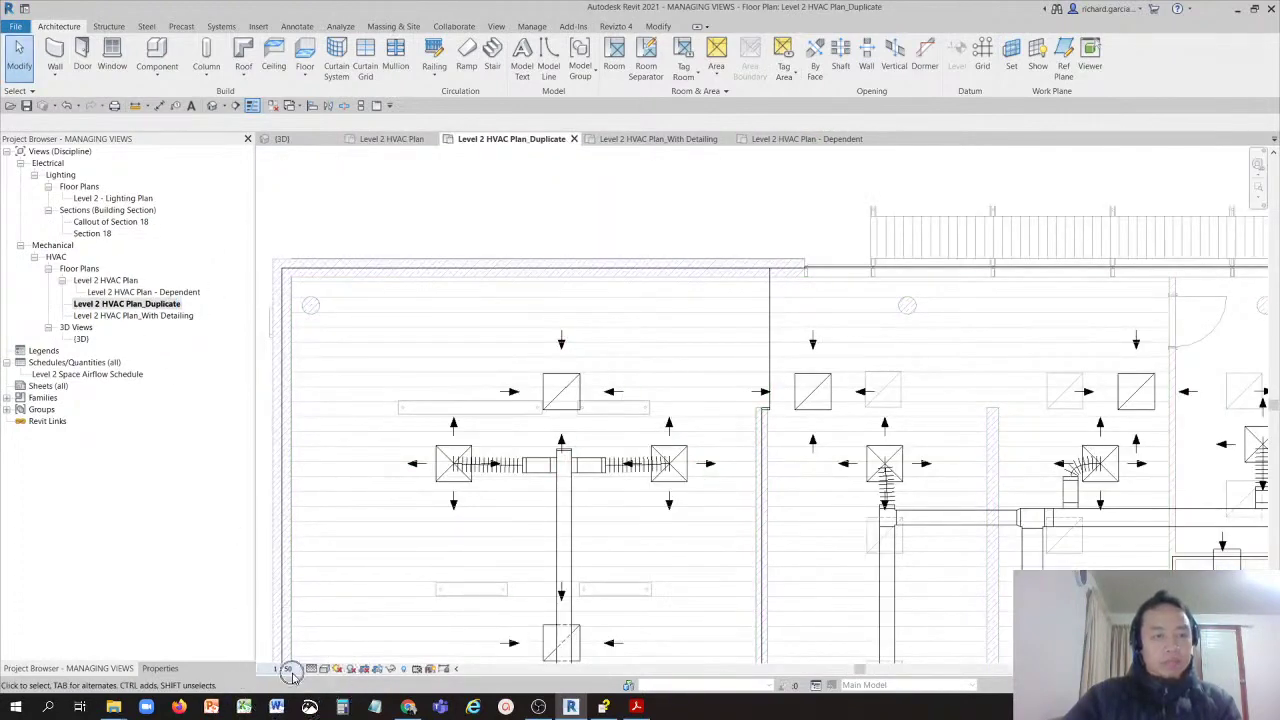
pyautogui.doubleClick(172, 316)
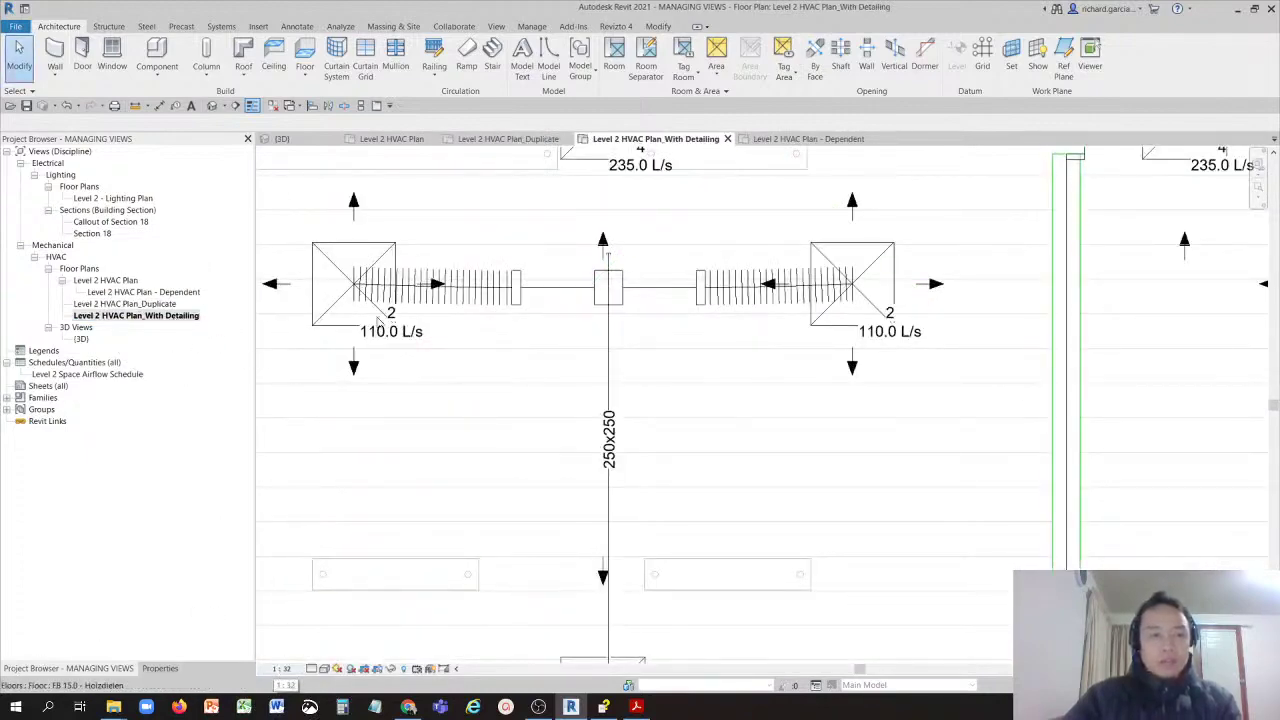
pyautogui.scroll(-2, 552, 330)
pyautogui.scroll(-2, 570, 328)
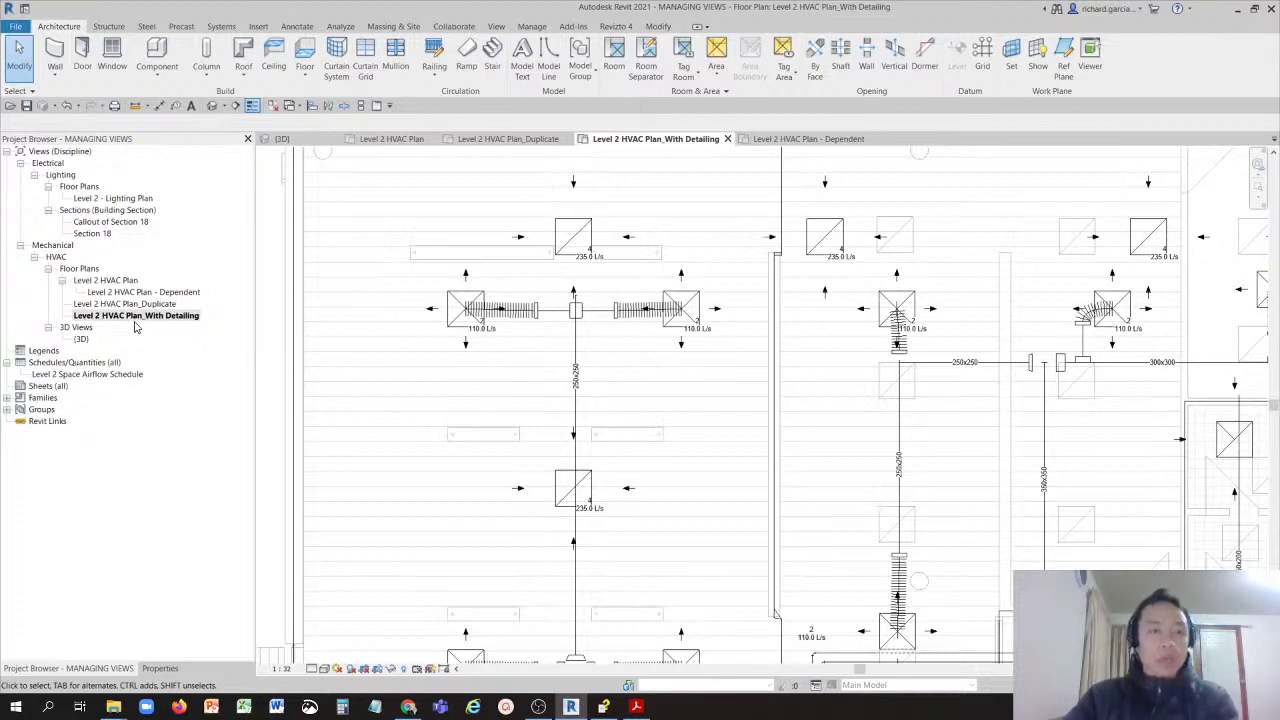
pyautogui.click(130, 316)
pyautogui.doubleClick(129, 306)
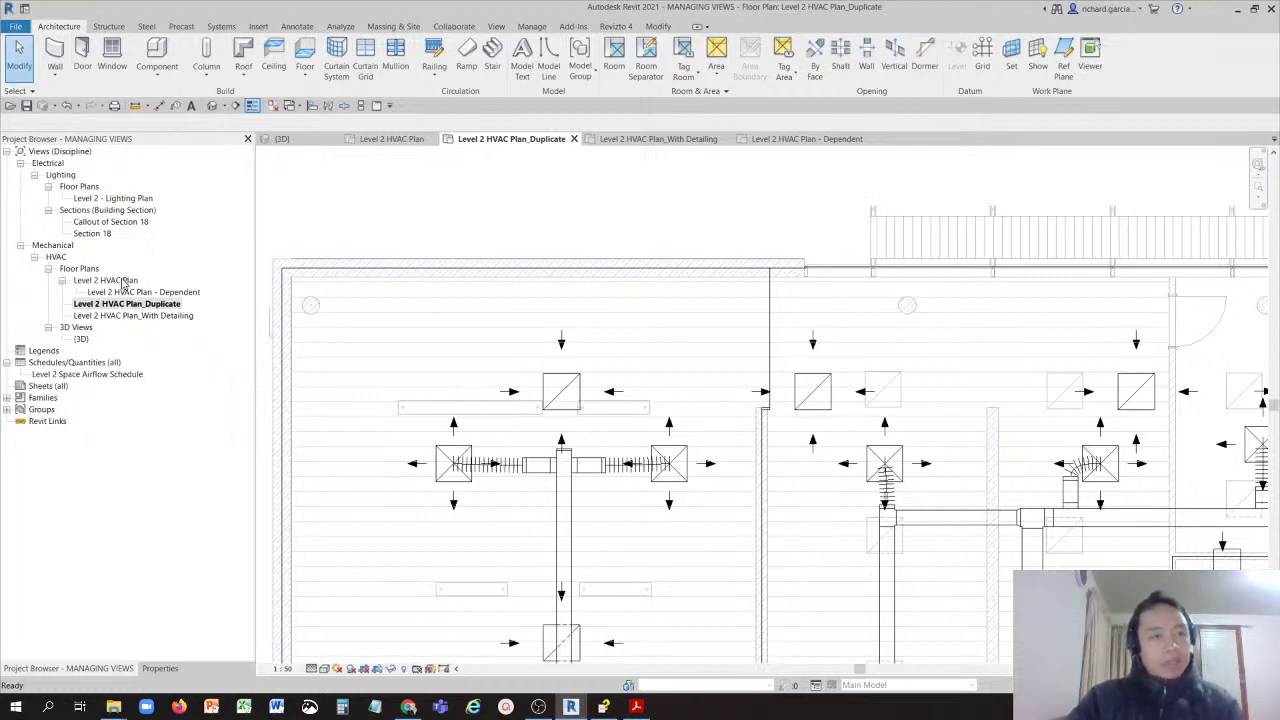
pyautogui.click(120, 281)
pyautogui.click(127, 293)
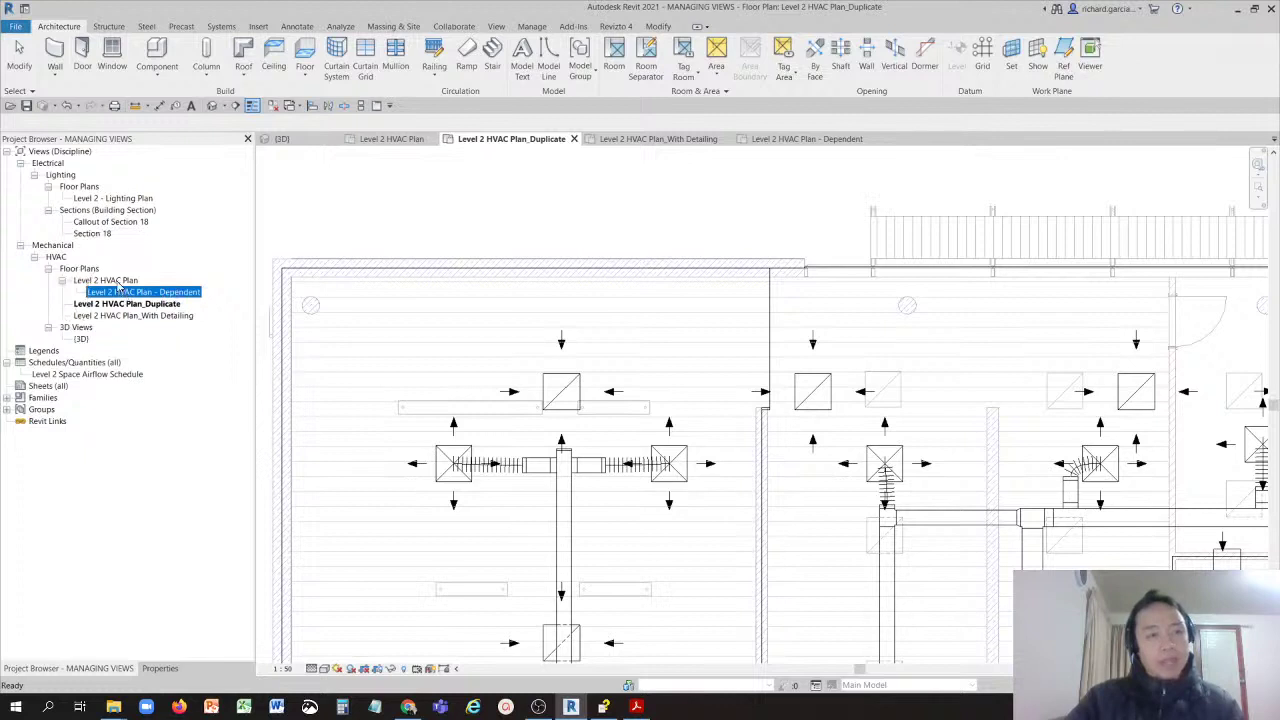
pyautogui.click(119, 281)
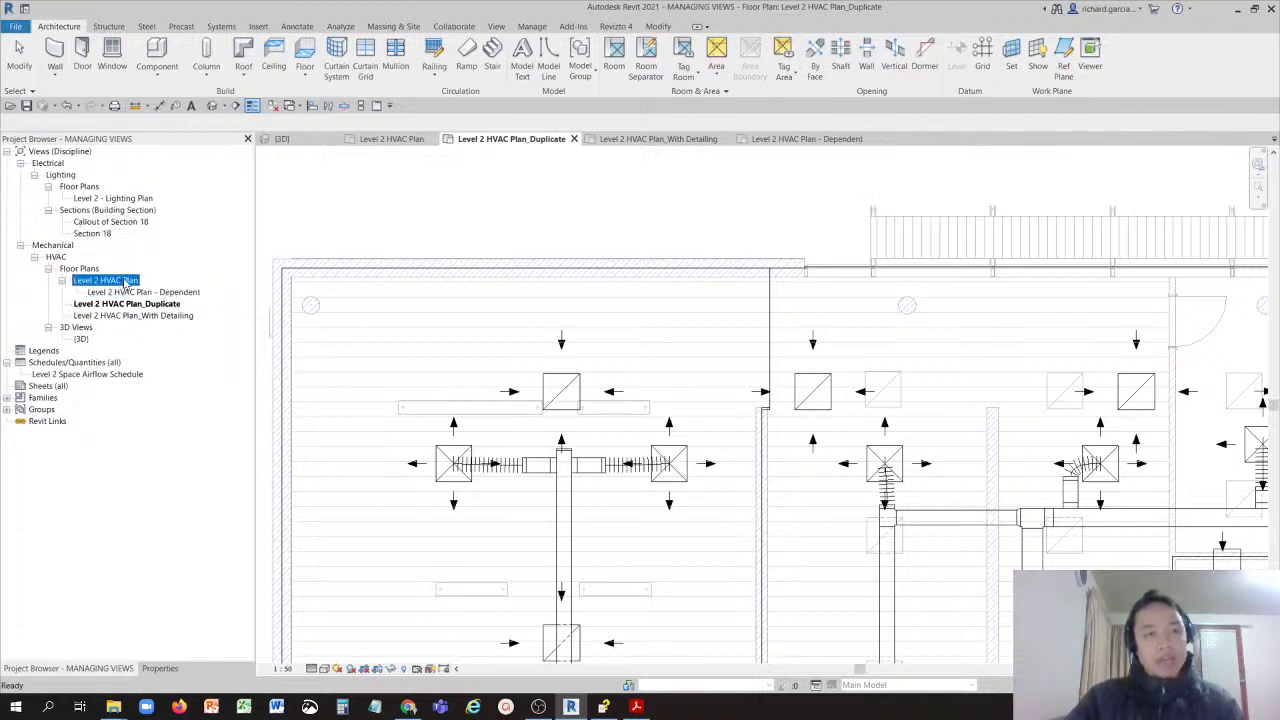
pyautogui.click(130, 295)
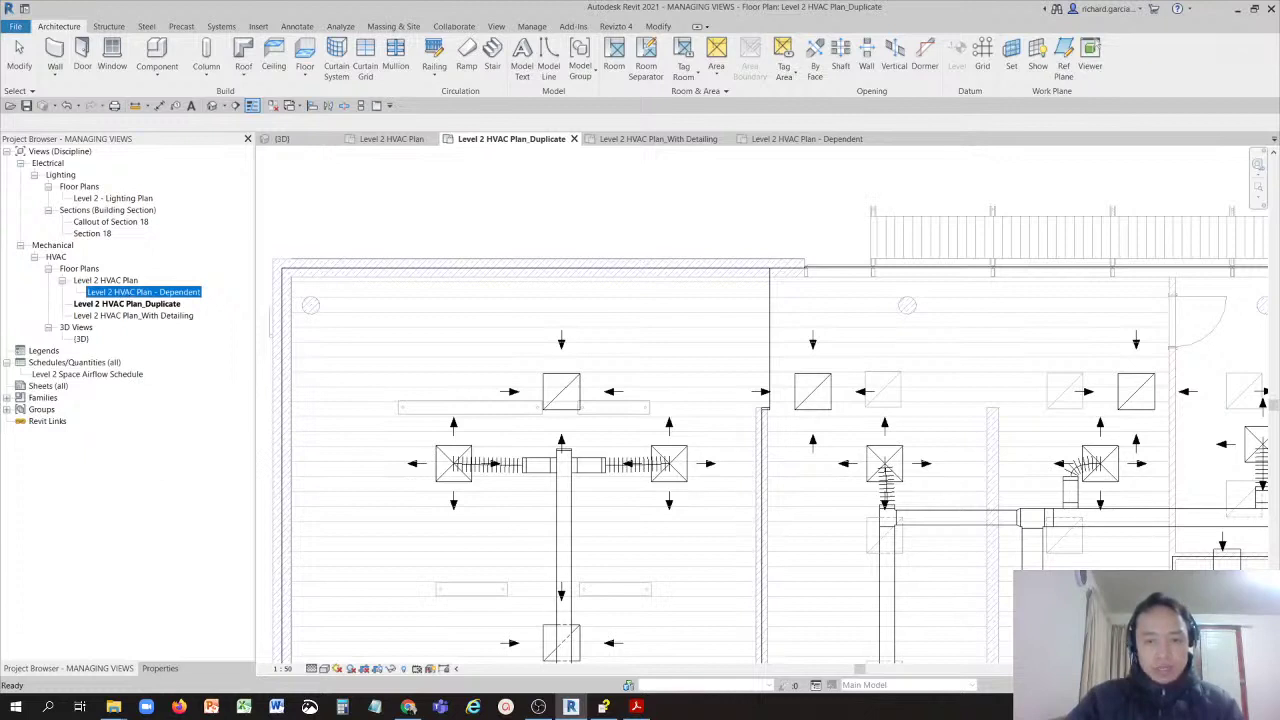
pyautogui.hotkey('alt', 'Tab')
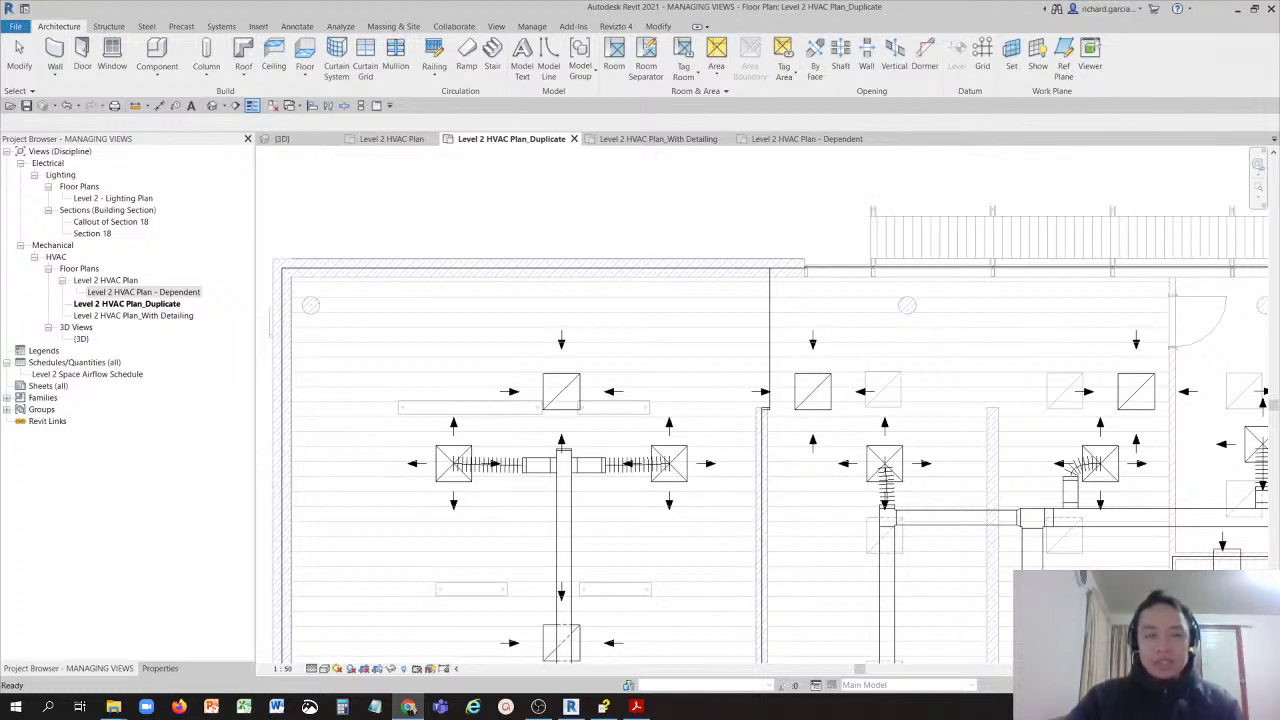
pyautogui.hotkey('alt', 'Tab')
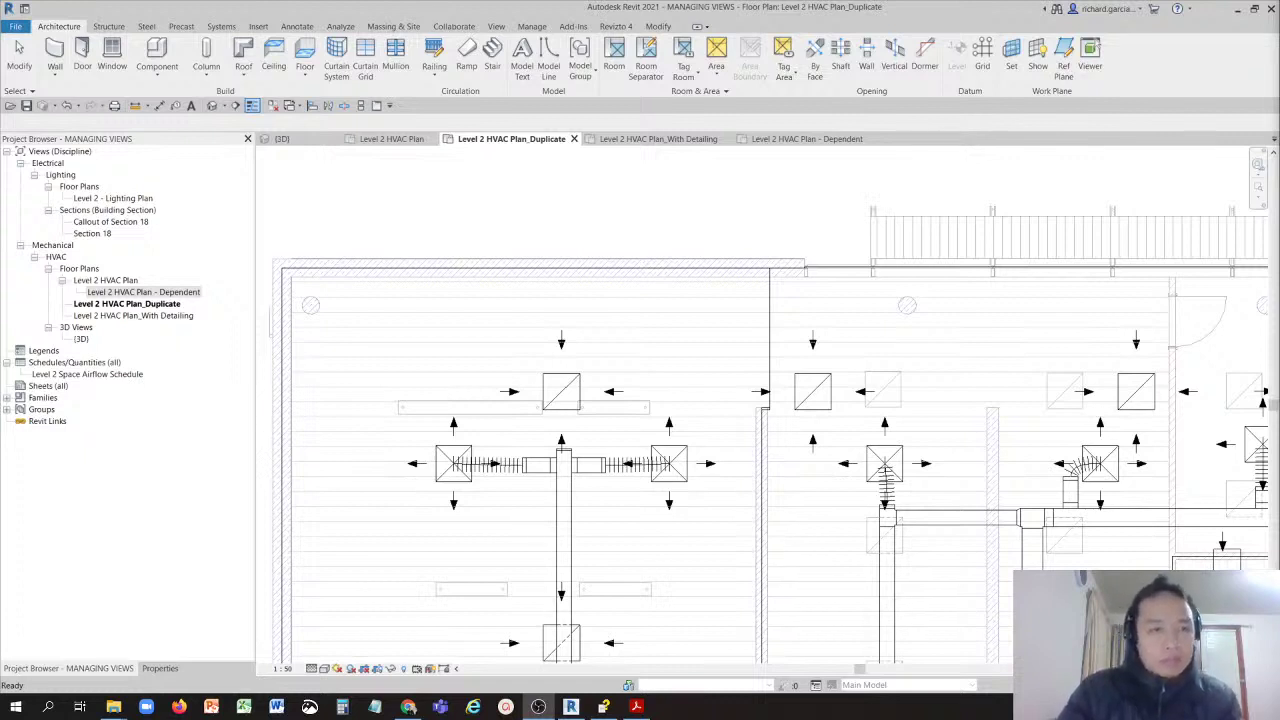
# Step: Show the Properties palette for Level 2 HVAC Plan_Duplicate: 1:50, Fine detail, Mechanical discipline
pyautogui.click(649, 226)
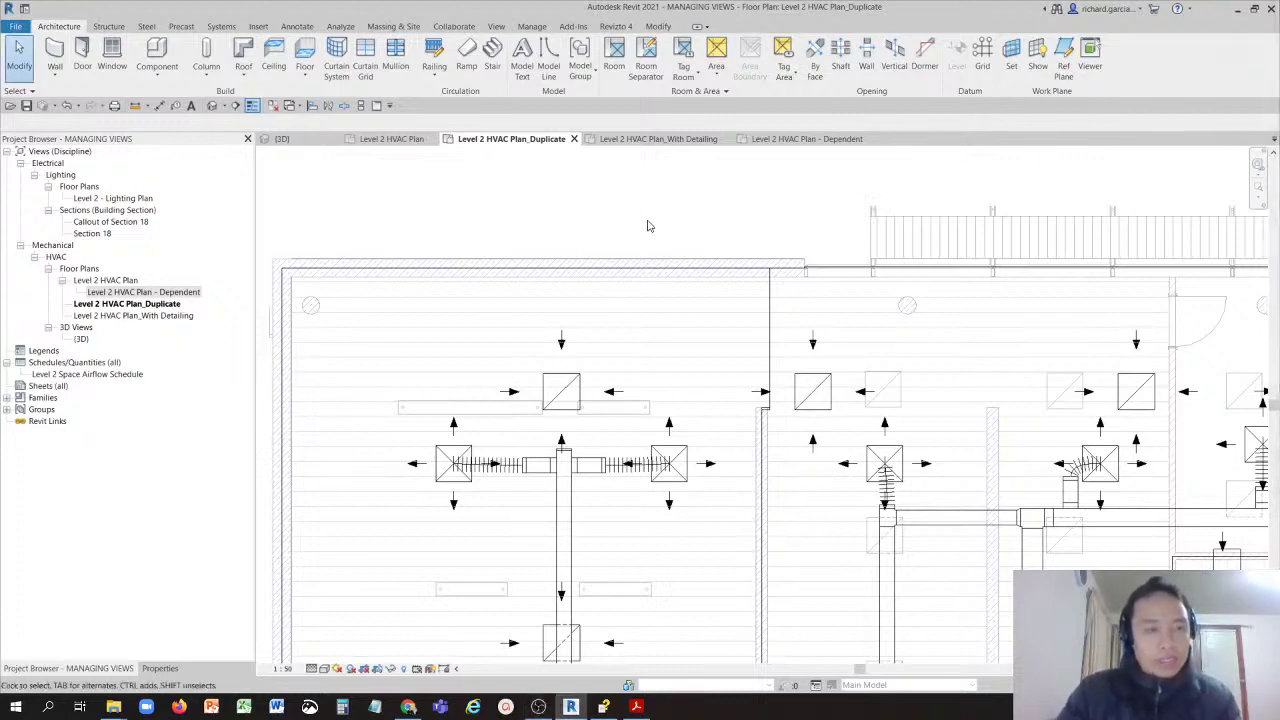
pyautogui.click(160, 668)
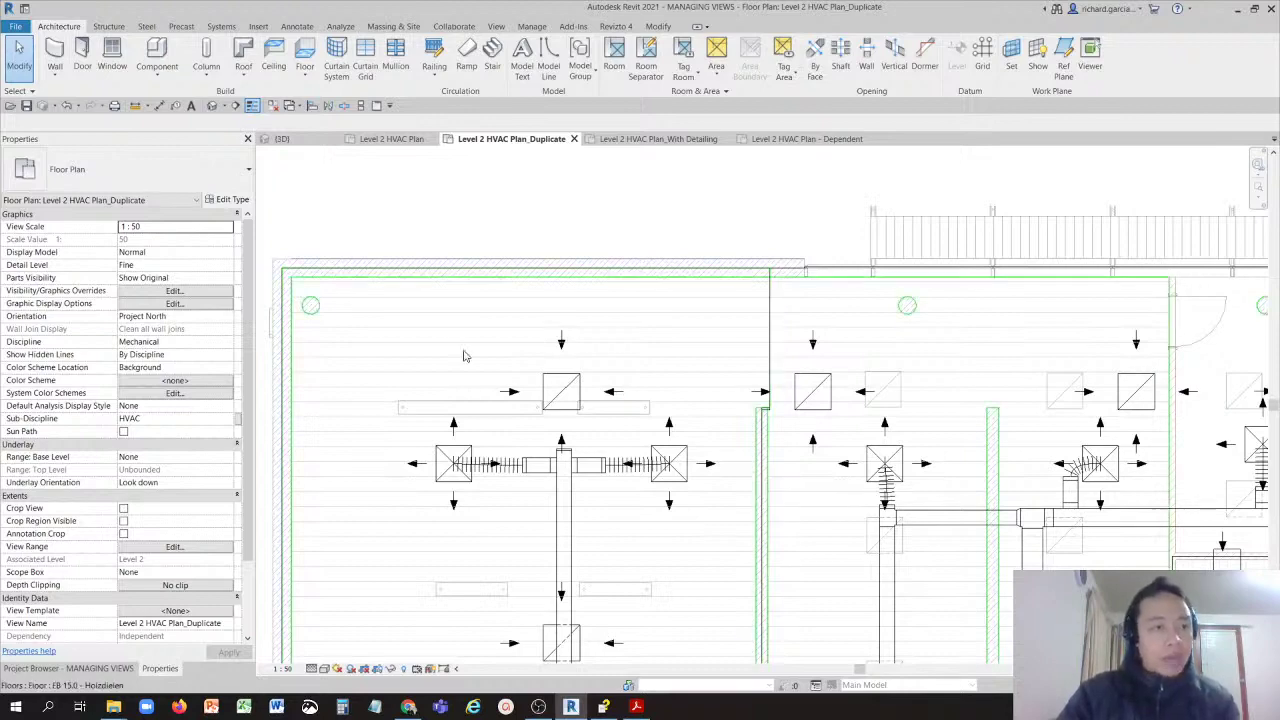
pyautogui.click(104, 146)
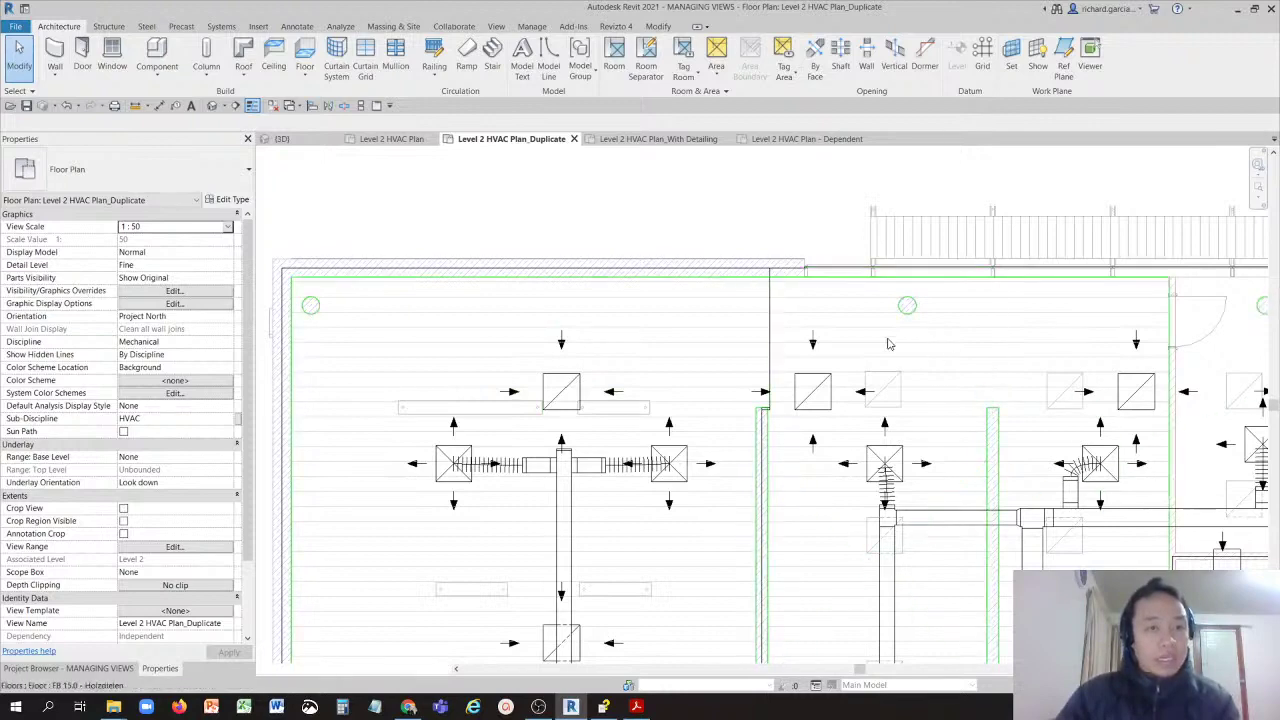
pyautogui.click(575, 388)
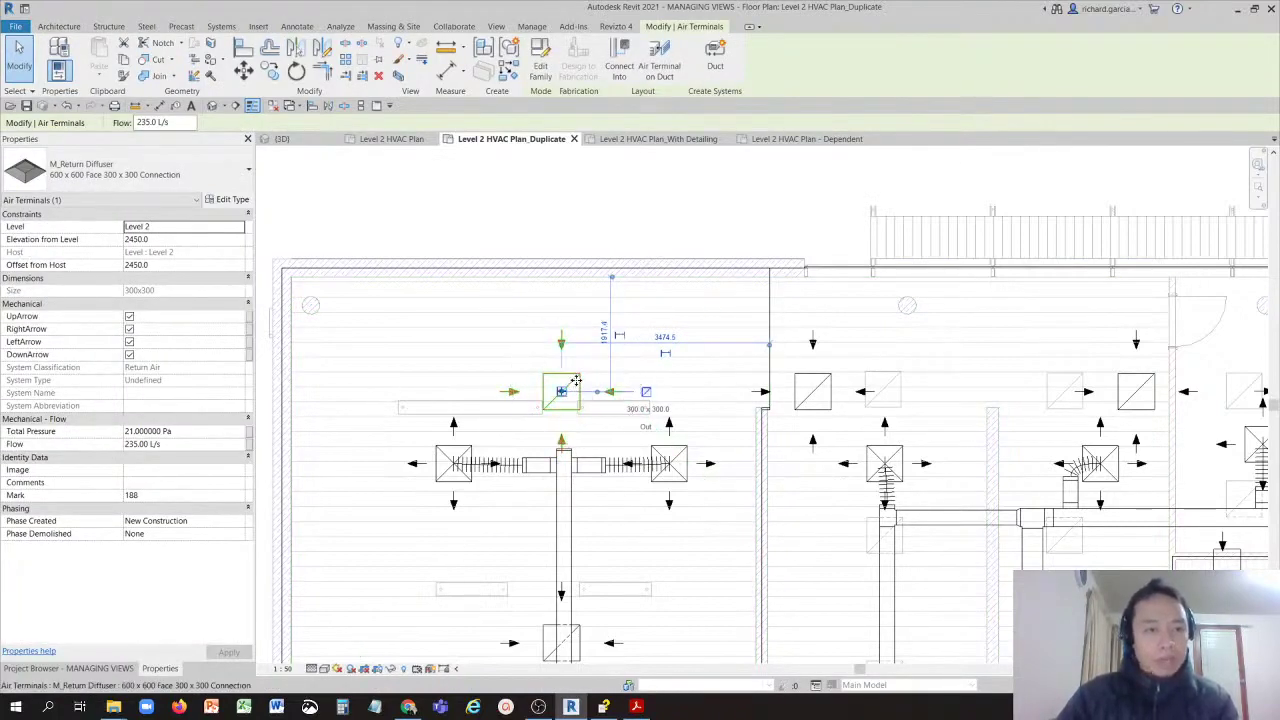
pyautogui.click(575, 382)
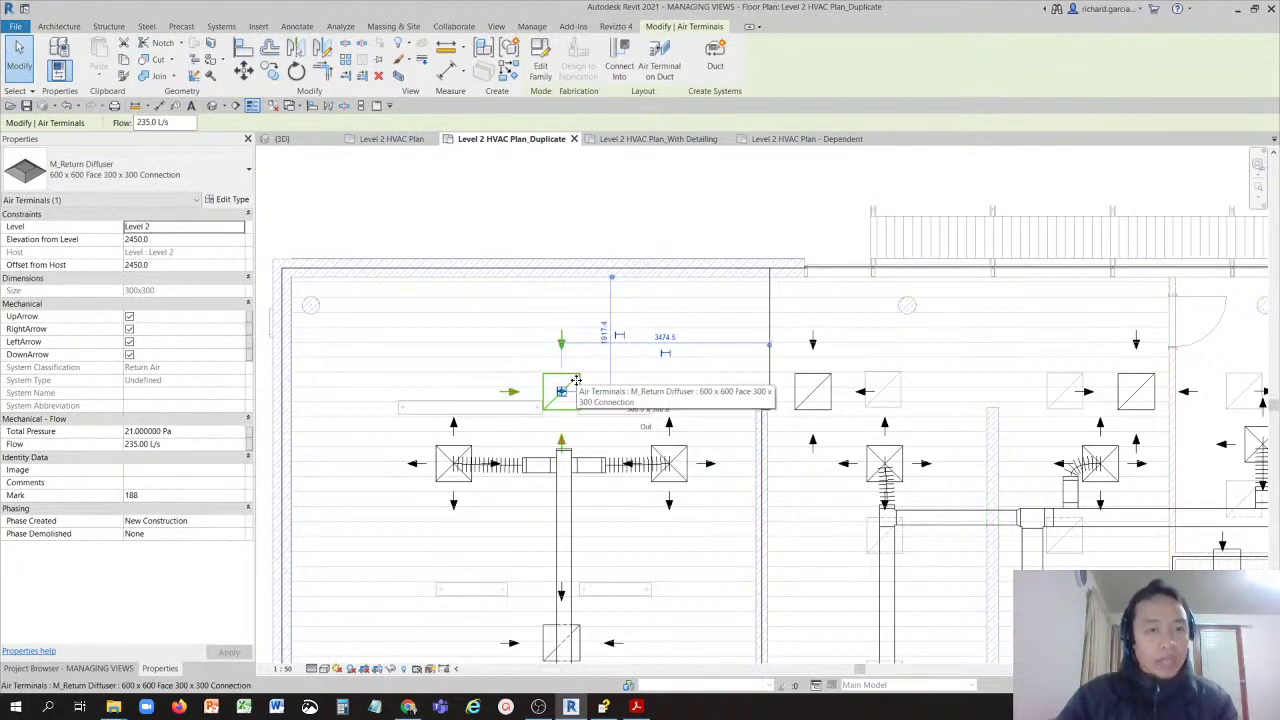
pyautogui.click(37, 204)
pyautogui.click(37, 205)
pyautogui.click(37, 205)
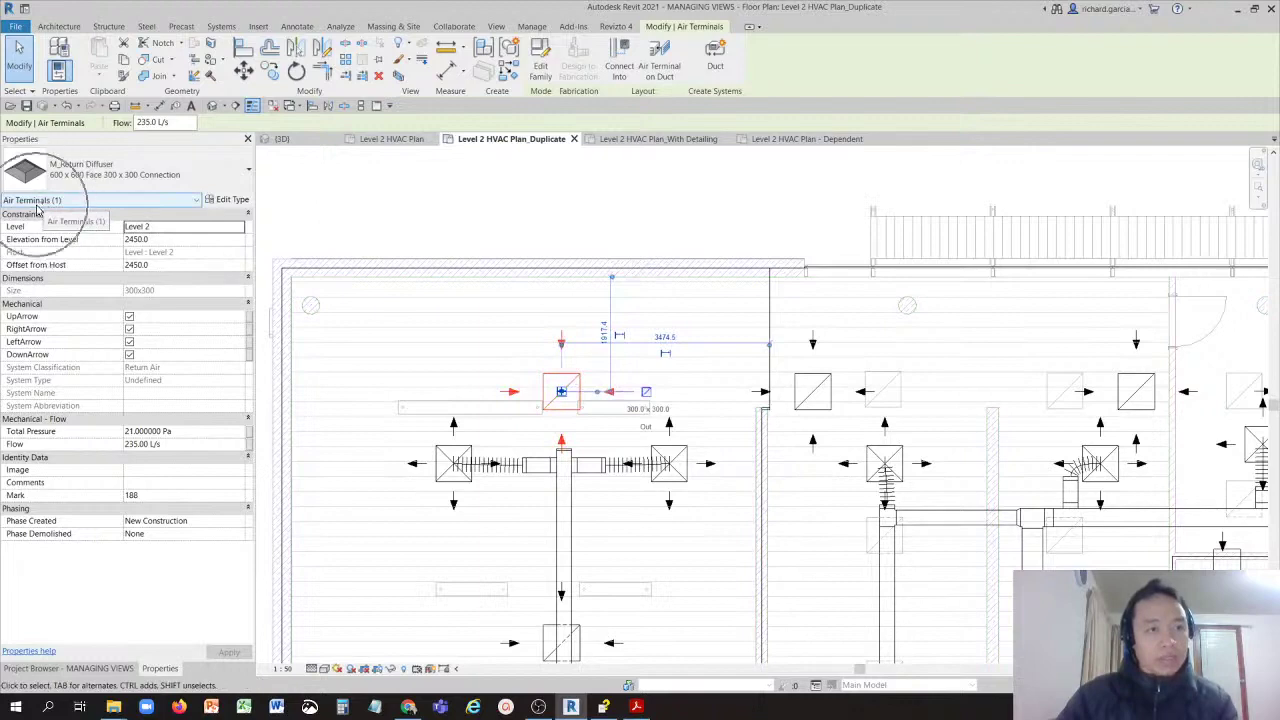
pyautogui.click(37, 205)
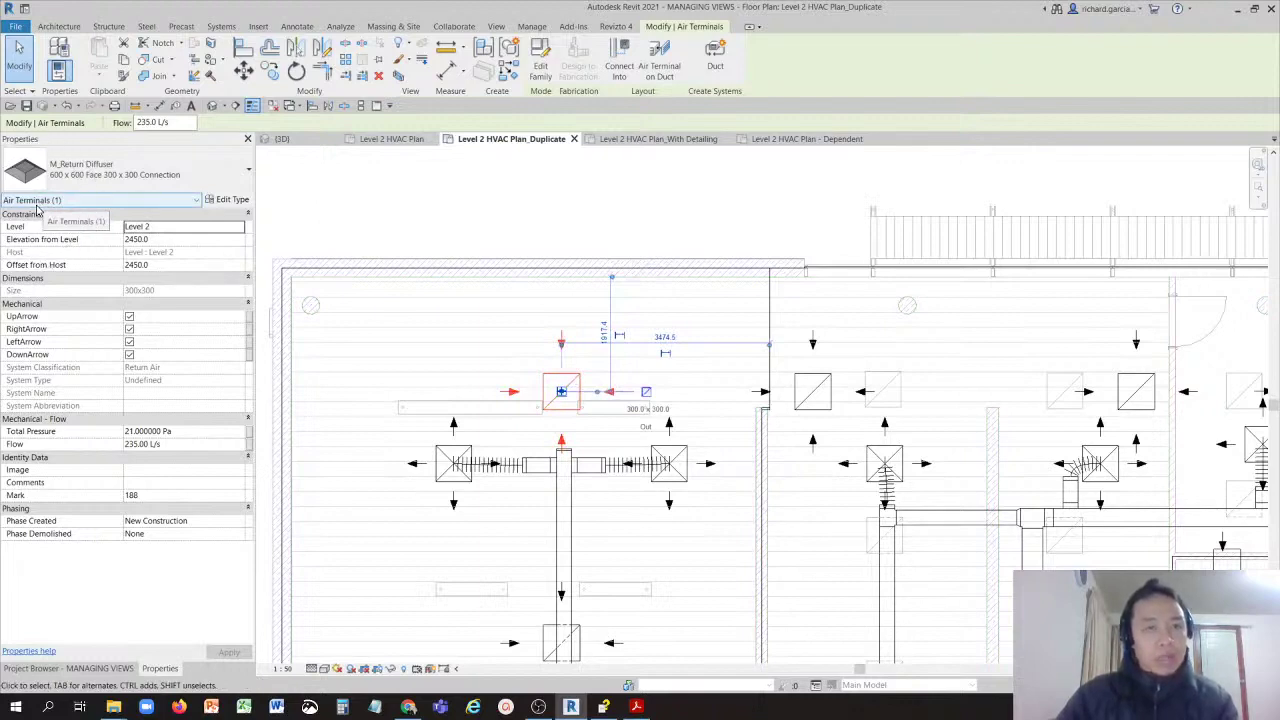
pyautogui.click(37, 205)
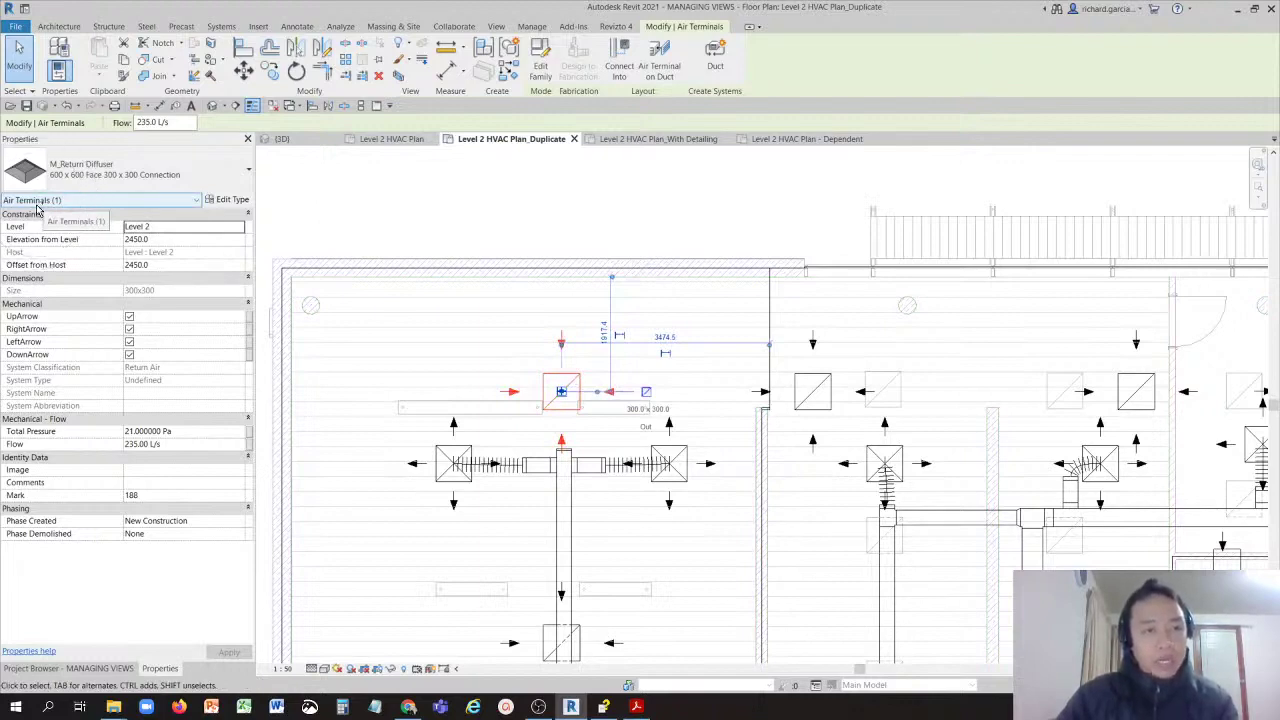
pyautogui.click(37, 205)
pyautogui.click(37, 205)
pyautogui.click(37, 207)
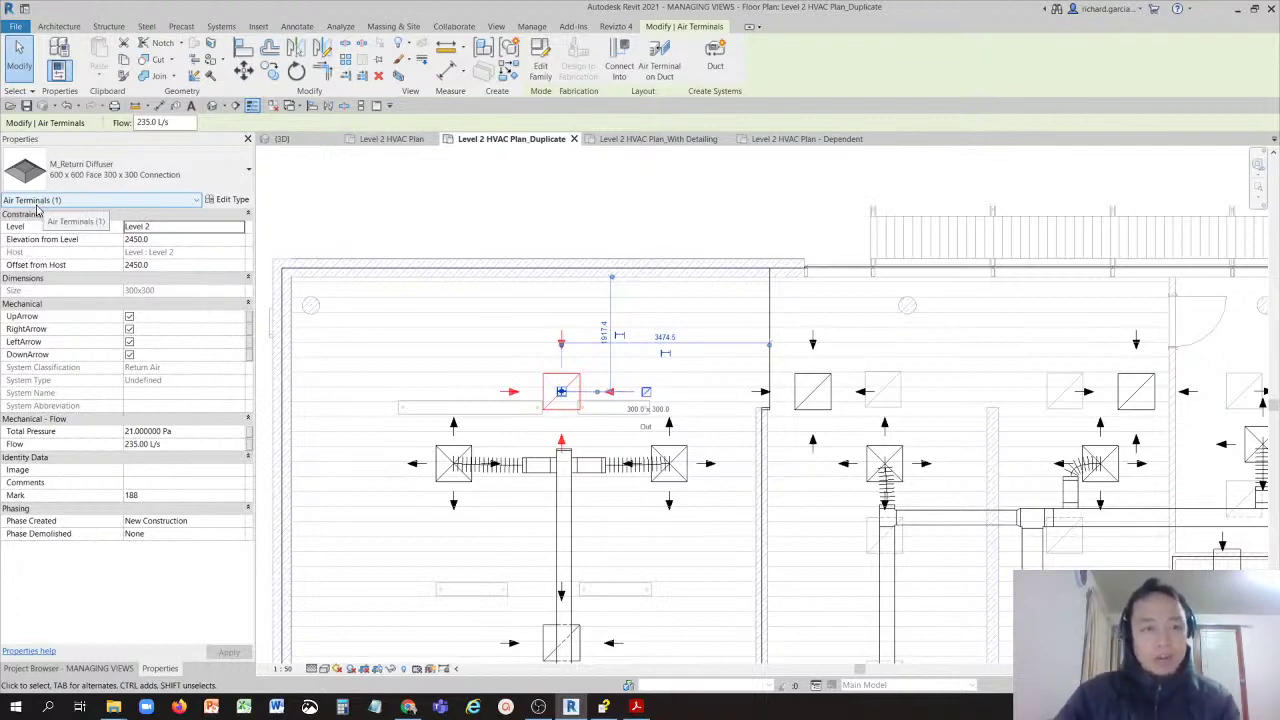
pyautogui.click(475, 197)
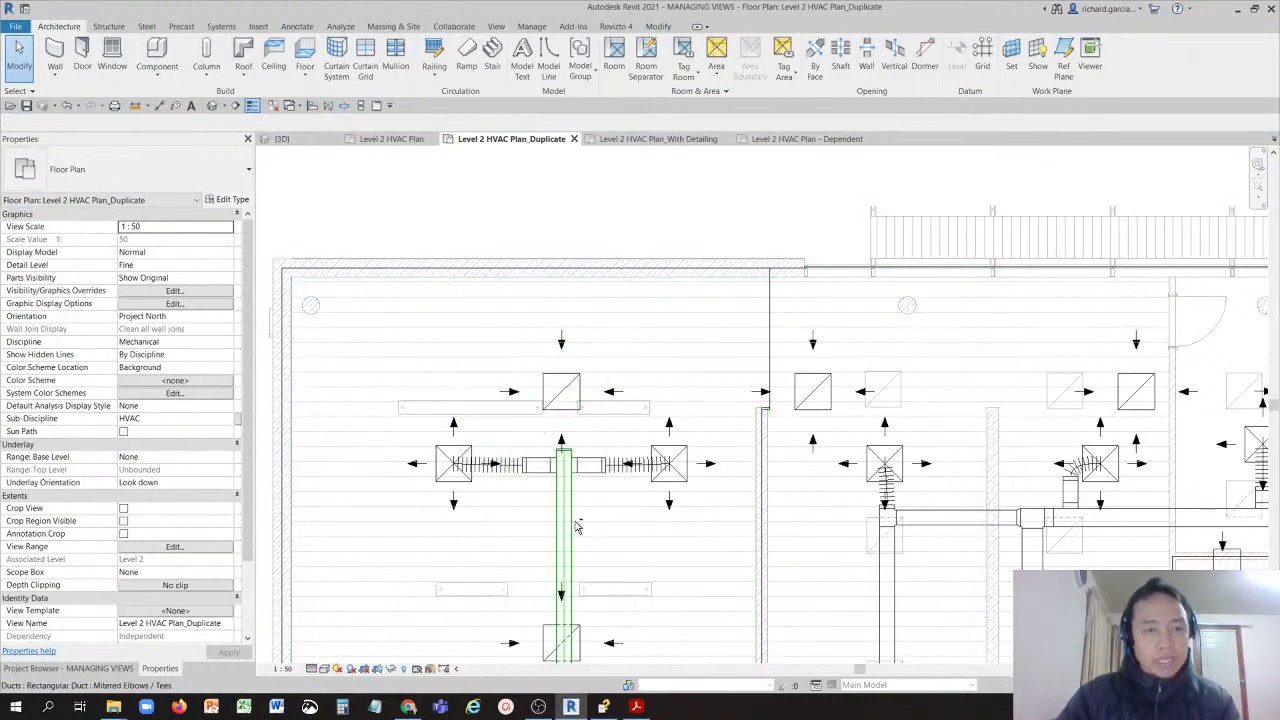
pyautogui.click(576, 527)
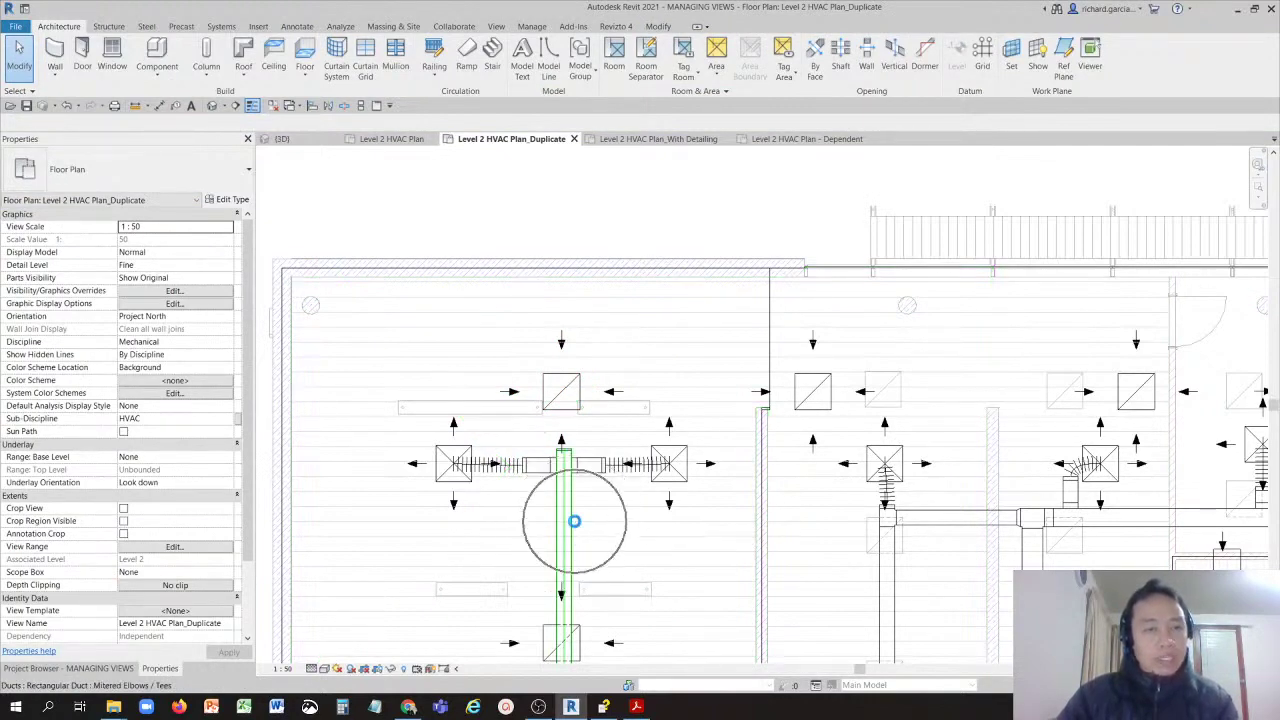
pyautogui.click(575, 521)
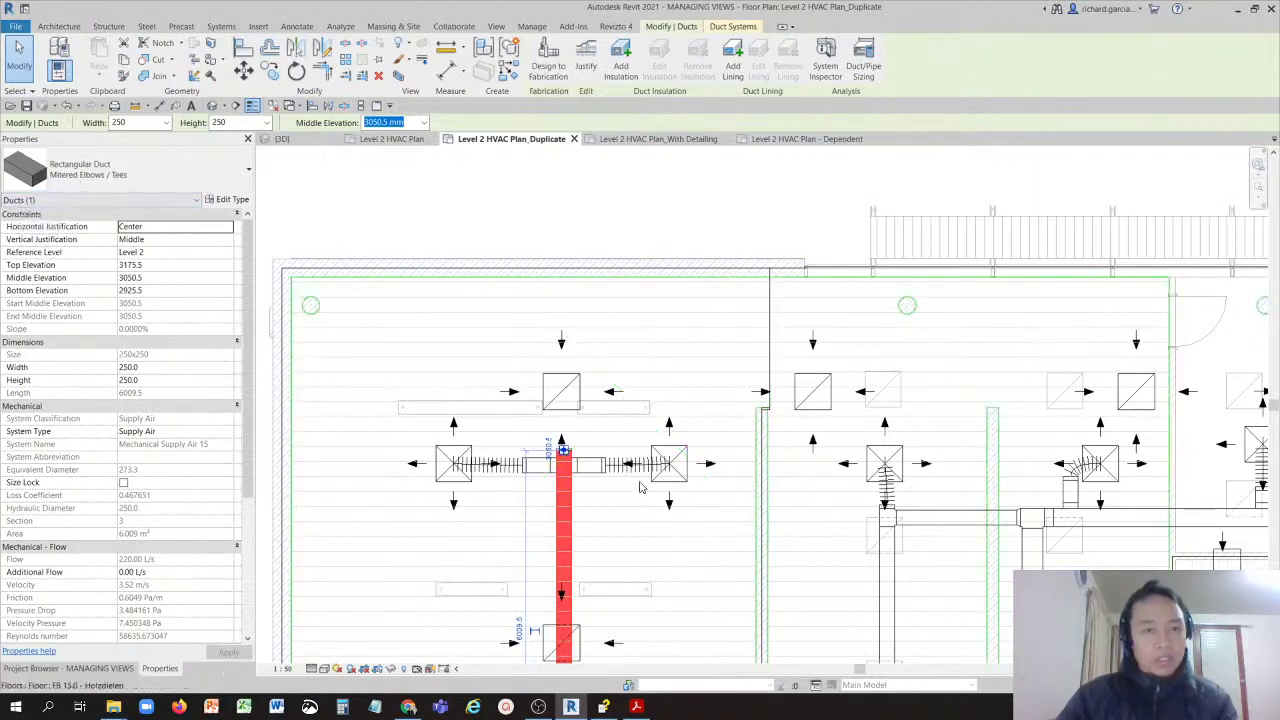
pyautogui.scroll(5, 641, 480)
pyautogui.scroll(1, 641, 480)
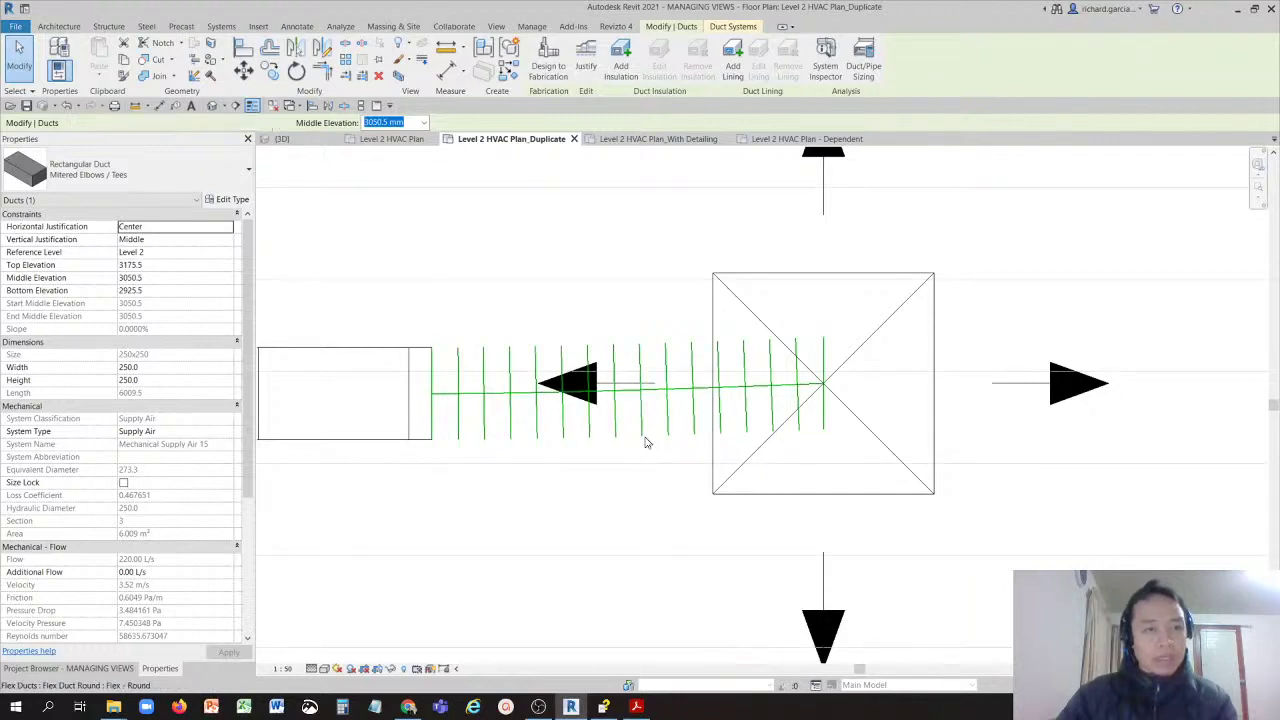
pyautogui.click(645, 438)
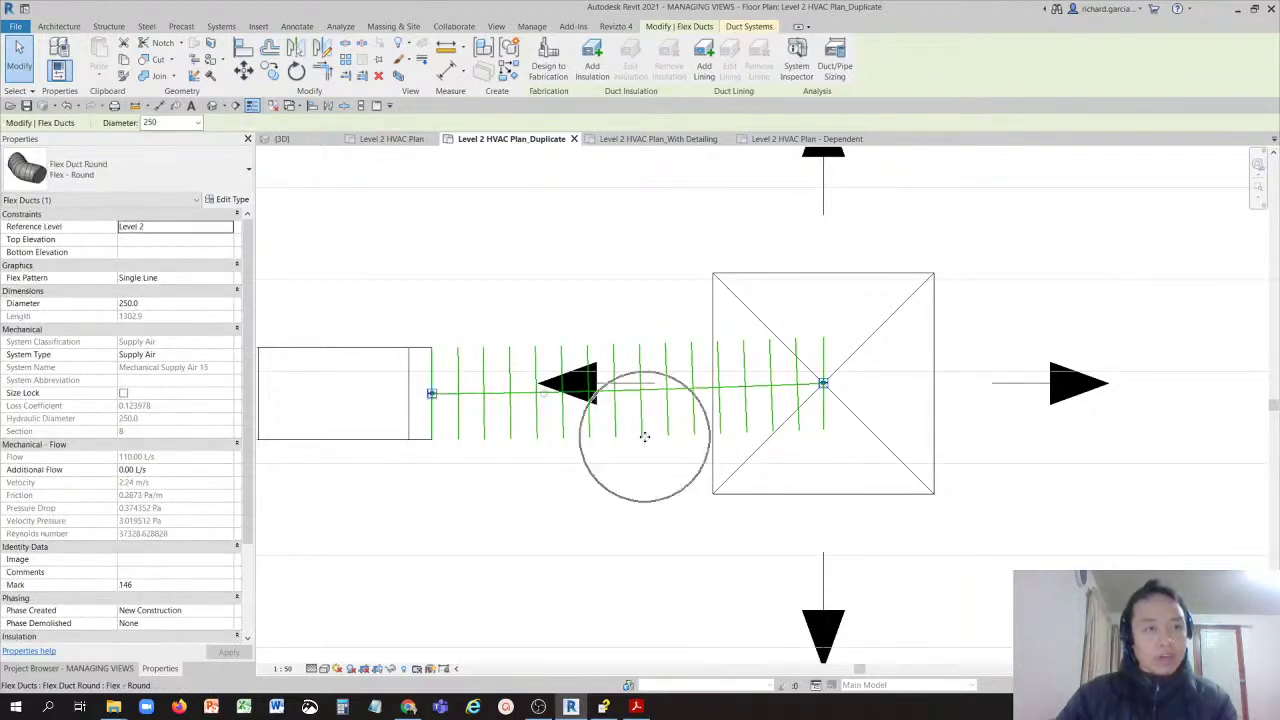
pyautogui.click(21, 208)
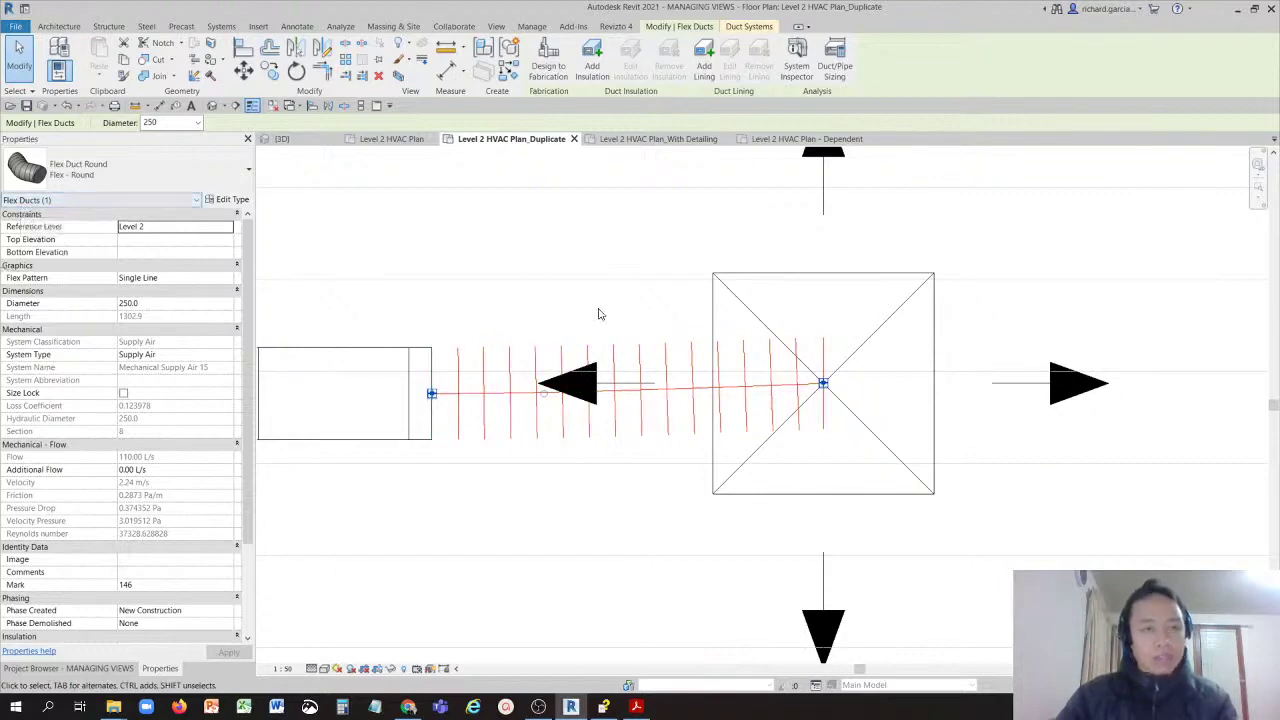
pyautogui.scroll(-3, 600, 318)
pyautogui.scroll(-3, 629, 352)
pyautogui.moveTo(640, 331); pyautogui.dragTo(654, 434, button='middle')
pyautogui.click(649, 233)
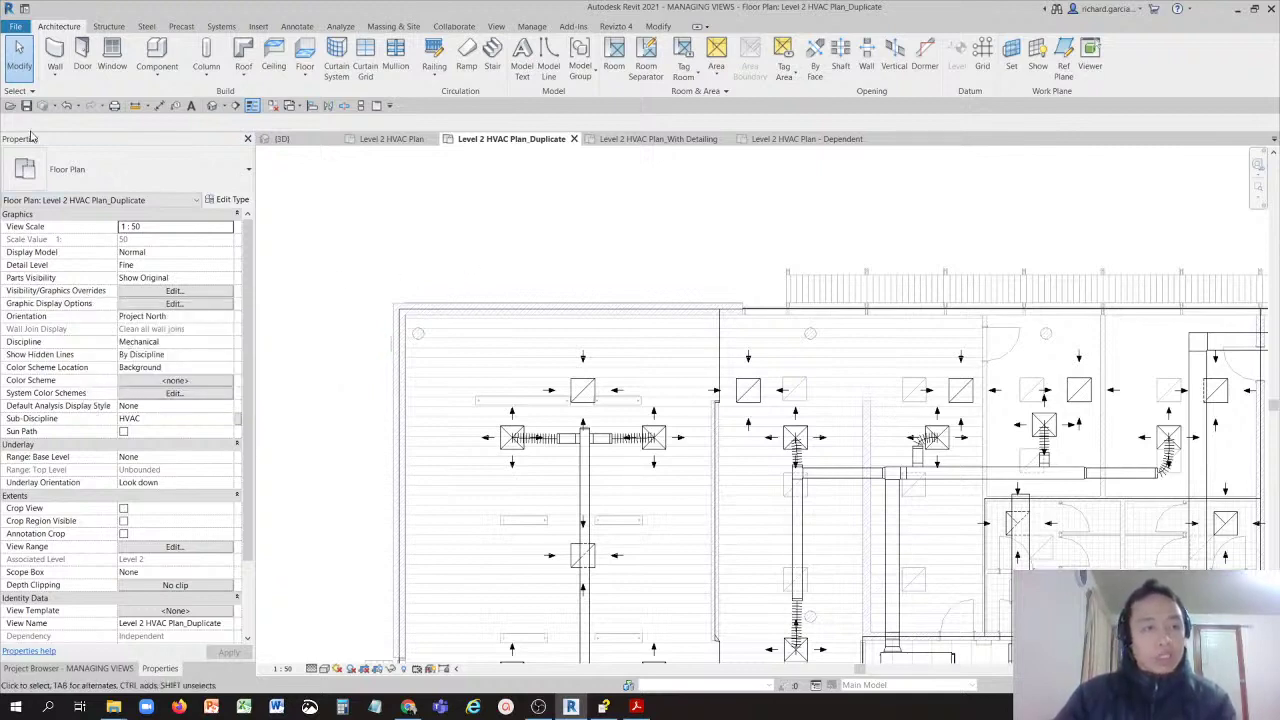
# Step: Open the Visibility/Graphic Overrides dialog for this view and reposition it
pyautogui.click(170, 292)
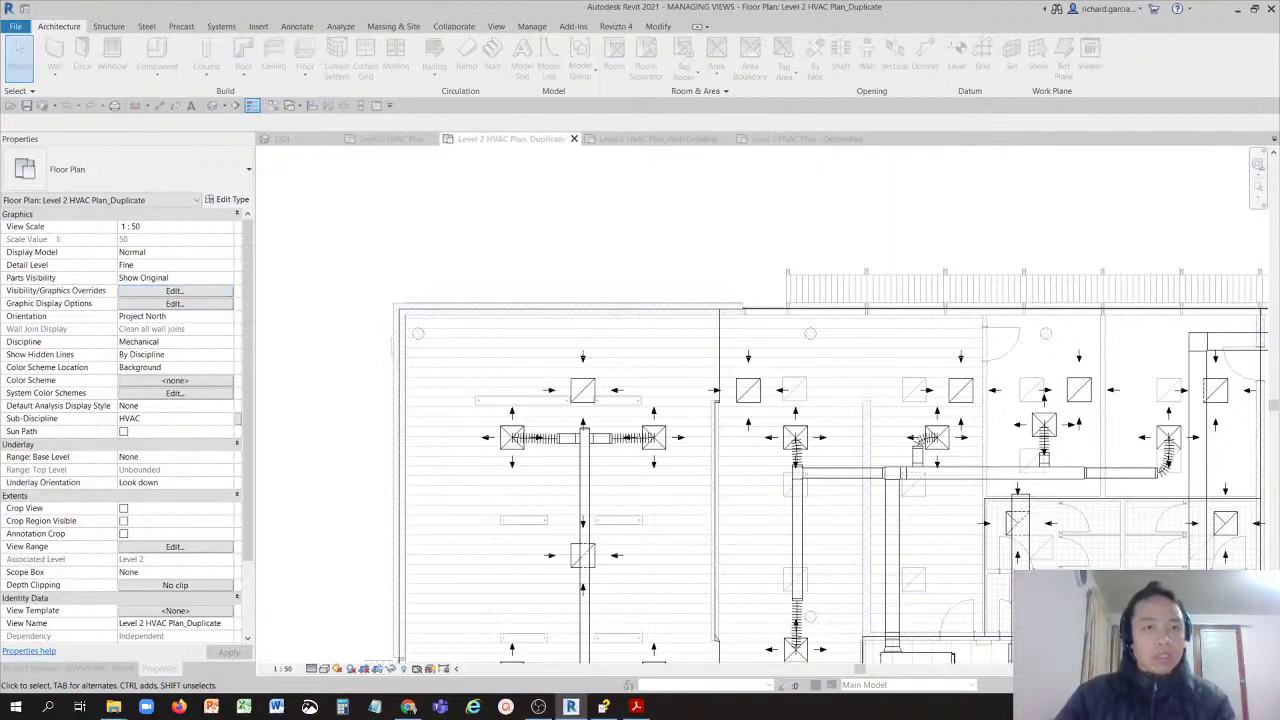
pyautogui.moveTo(1019, 29); pyautogui.dragTo(720, 126)
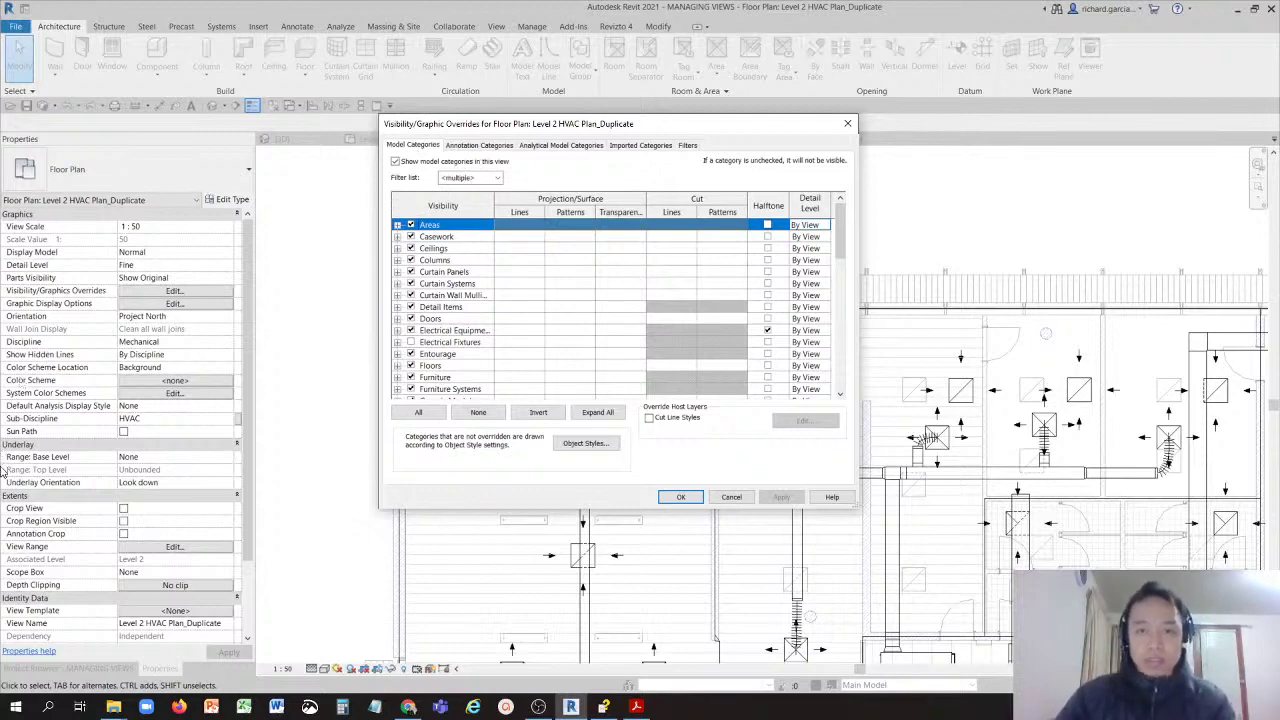
pyautogui.hotkey('alt', 'Tab')
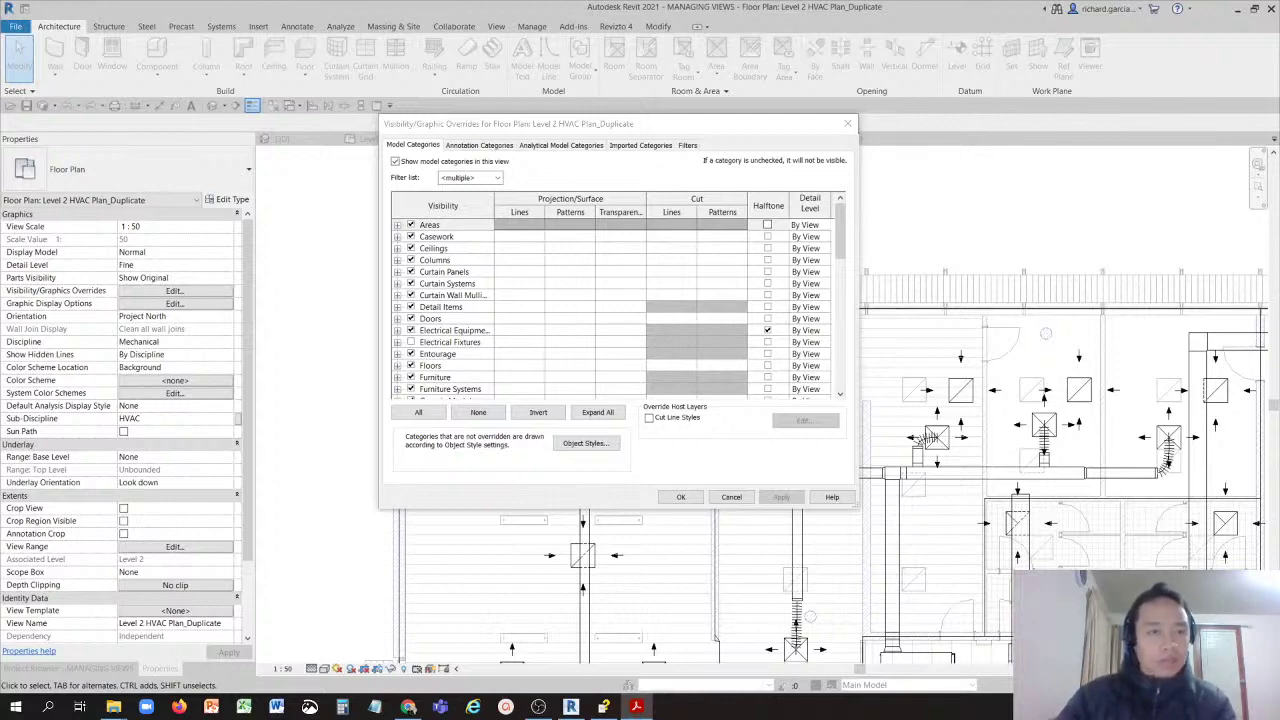
pyautogui.click(412, 150)
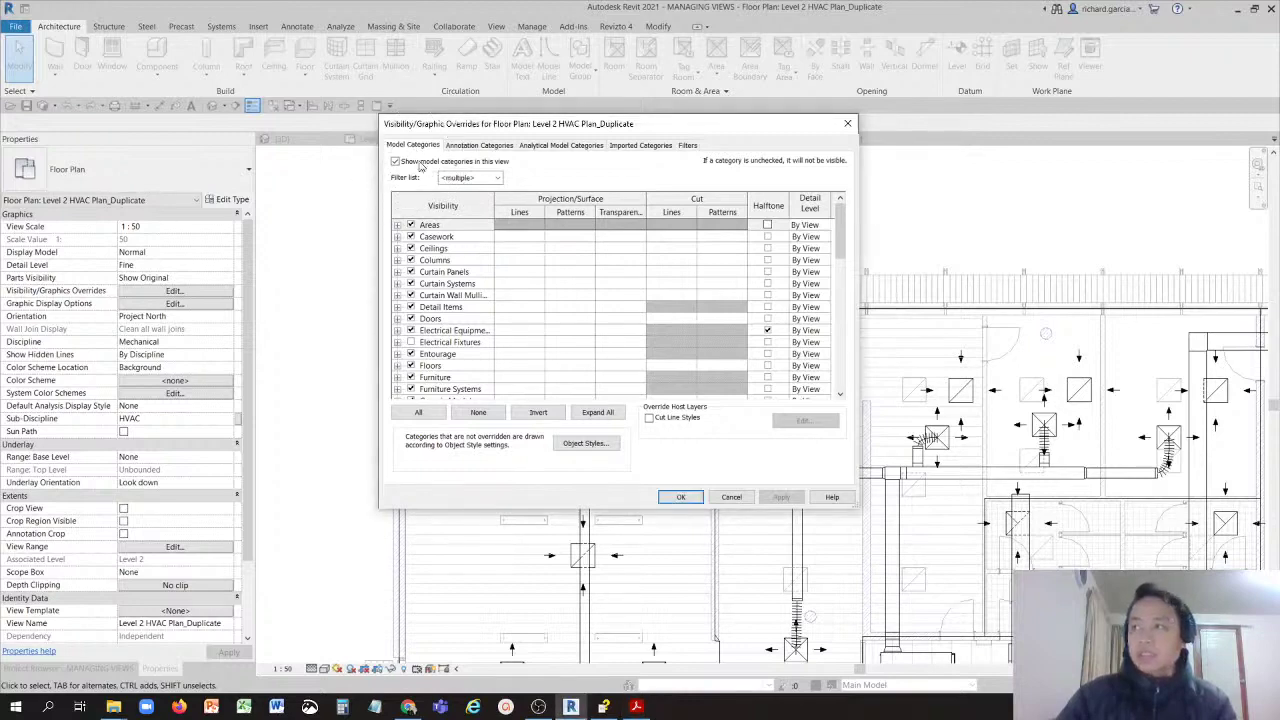
# Step: Select the Curtain Systems category and open the discipline Filter list
pyautogui.click(432, 285)
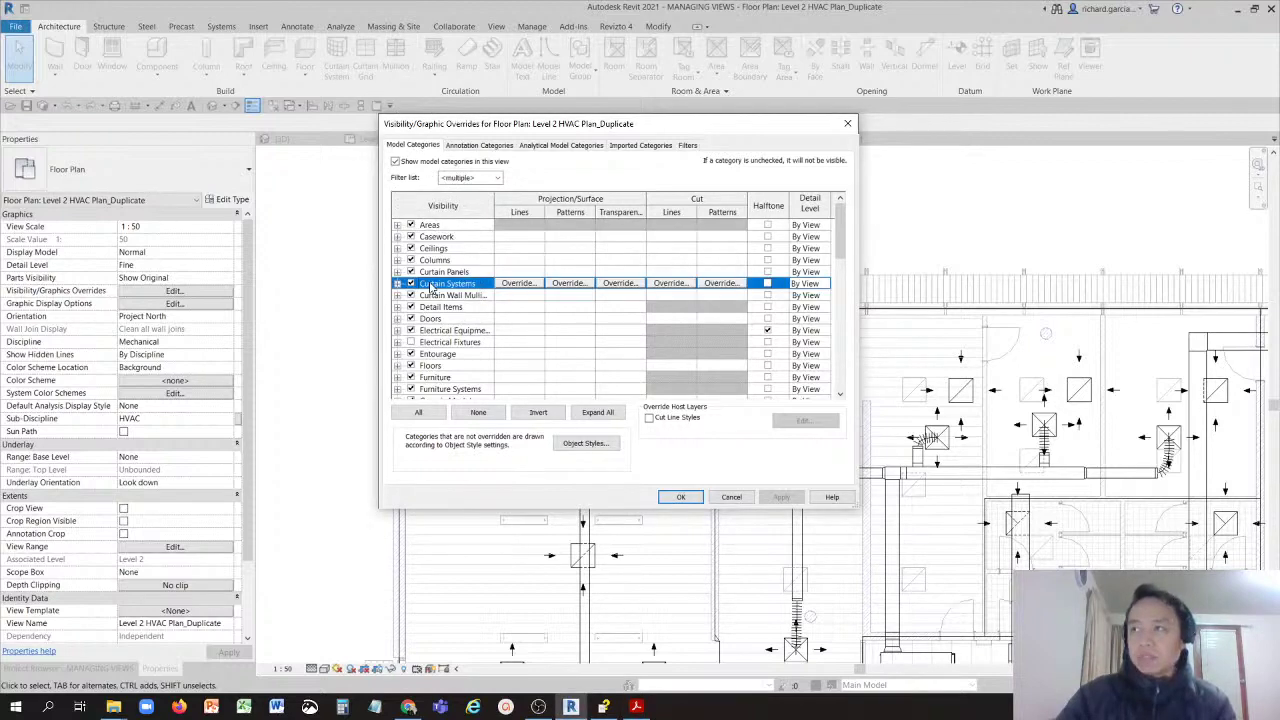
pyautogui.click(407, 180)
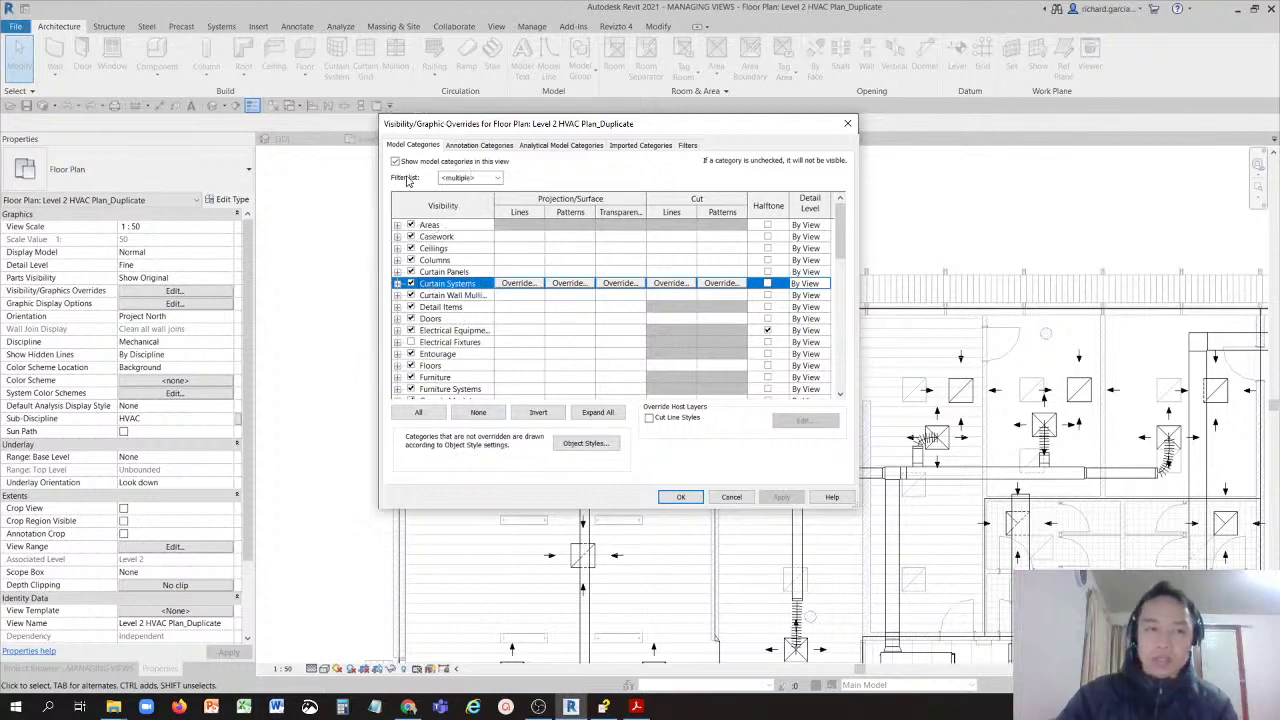
pyautogui.click(407, 180)
pyautogui.click(407, 180)
pyautogui.click(407, 180)
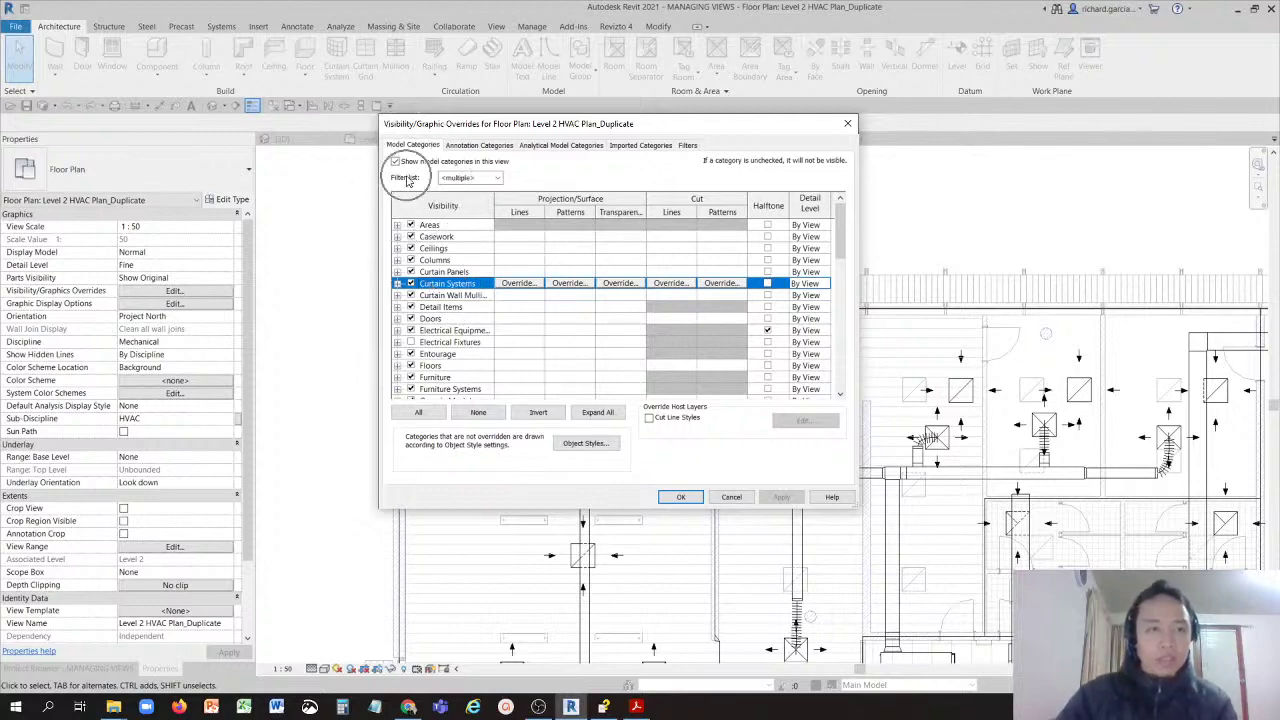
pyautogui.click(497, 178)
pyautogui.click(497, 178)
# Step: Limit the model category Filter list to Mechanical only
pyautogui.click(497, 178)
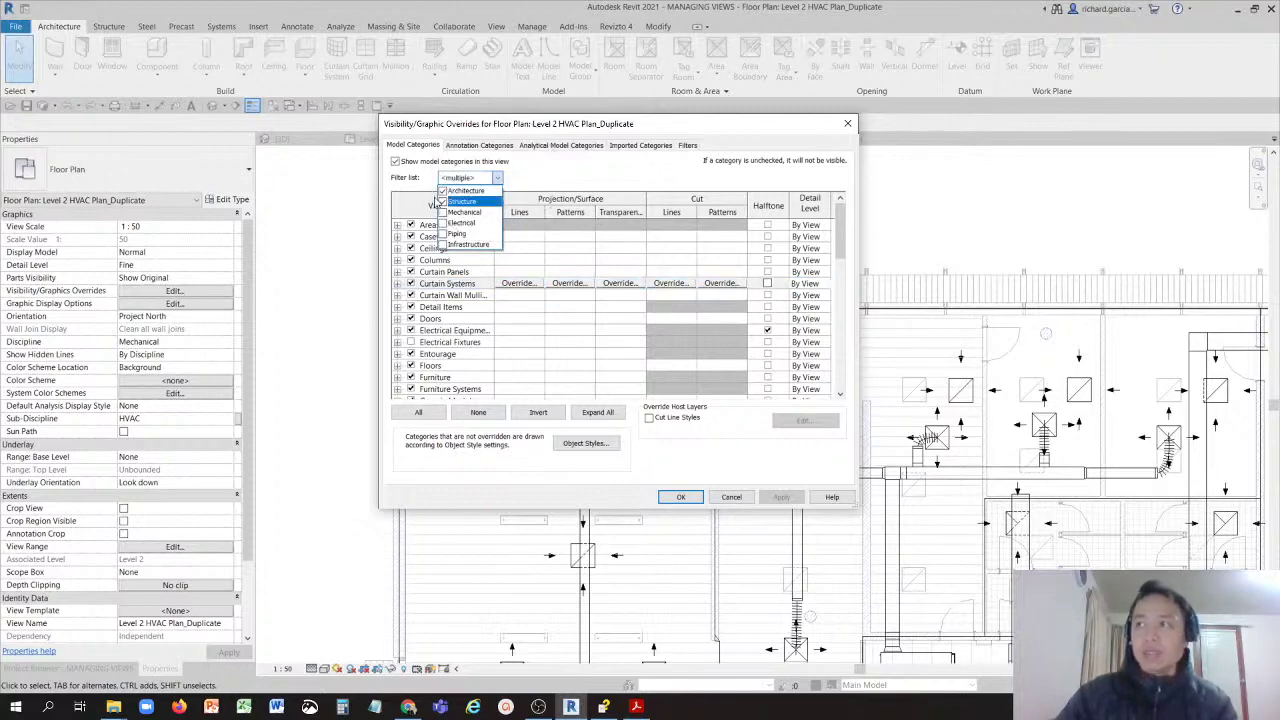
pyautogui.click(443, 191)
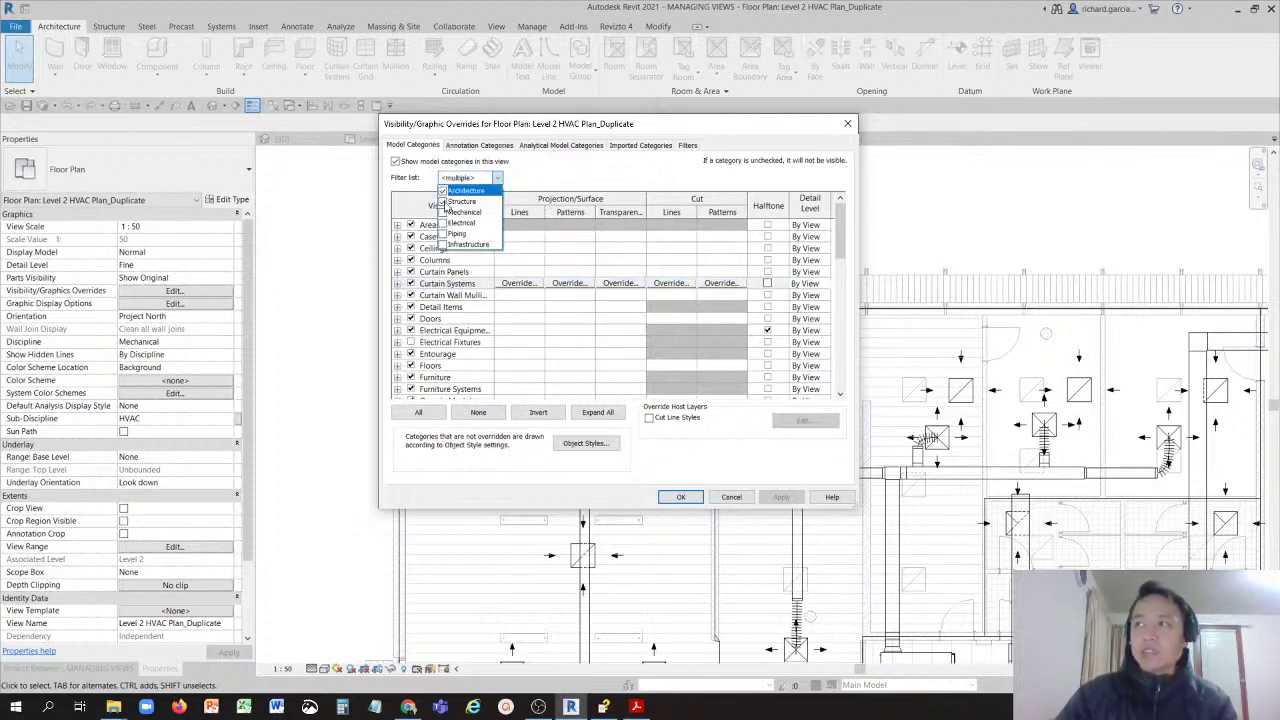
pyautogui.click(443, 201)
pyautogui.click(443, 201)
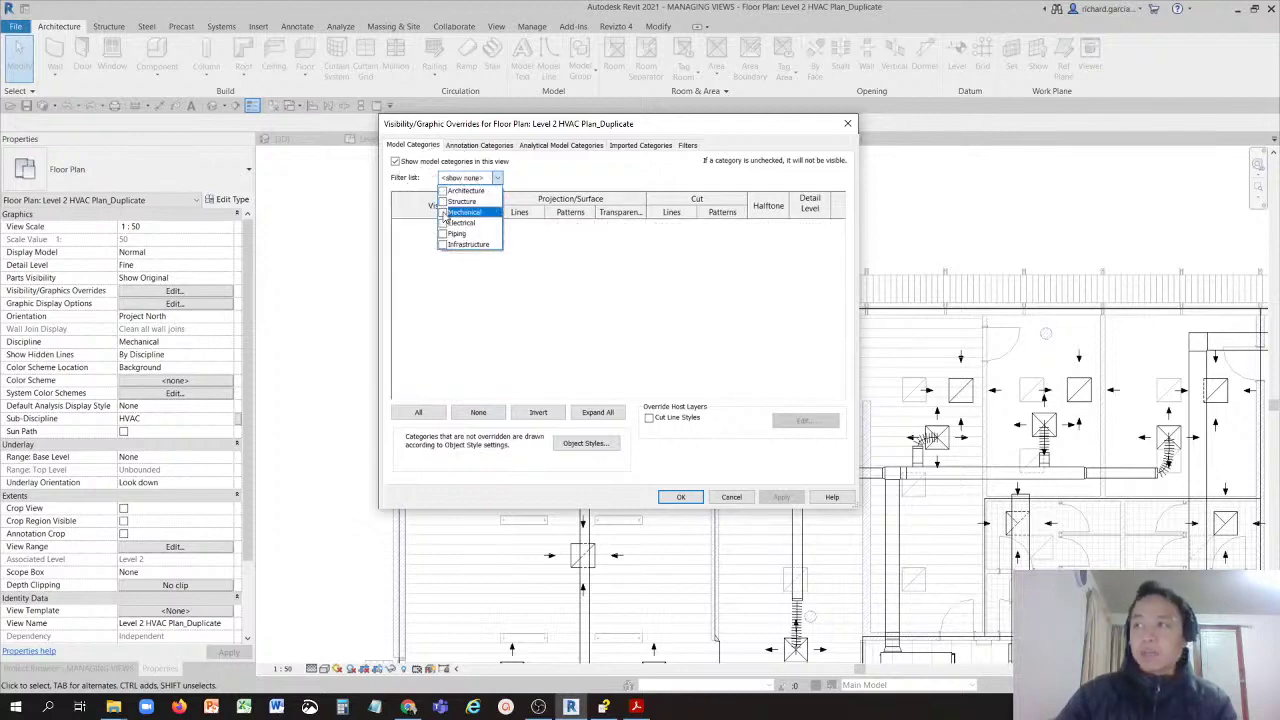
pyautogui.click(443, 213)
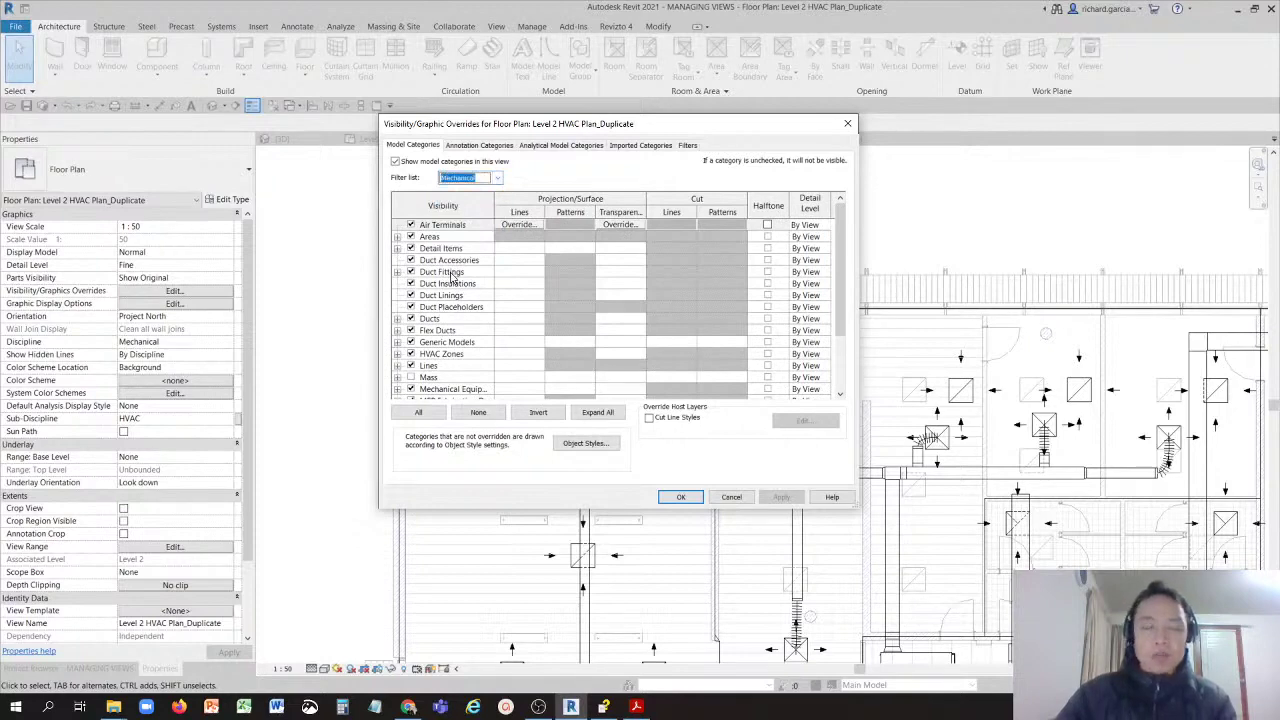
# Step: Switch the Filter list to Electrical only and browse the electrical categories
pyautogui.click(497, 178)
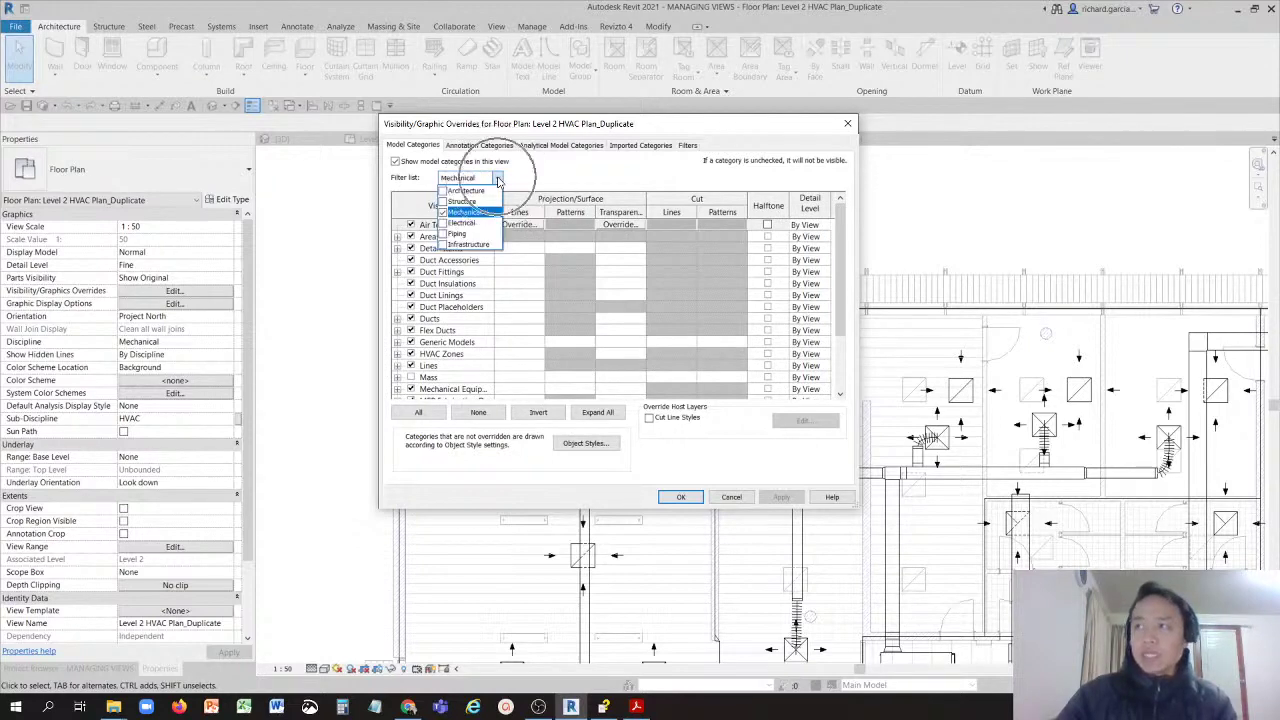
pyautogui.click(443, 213)
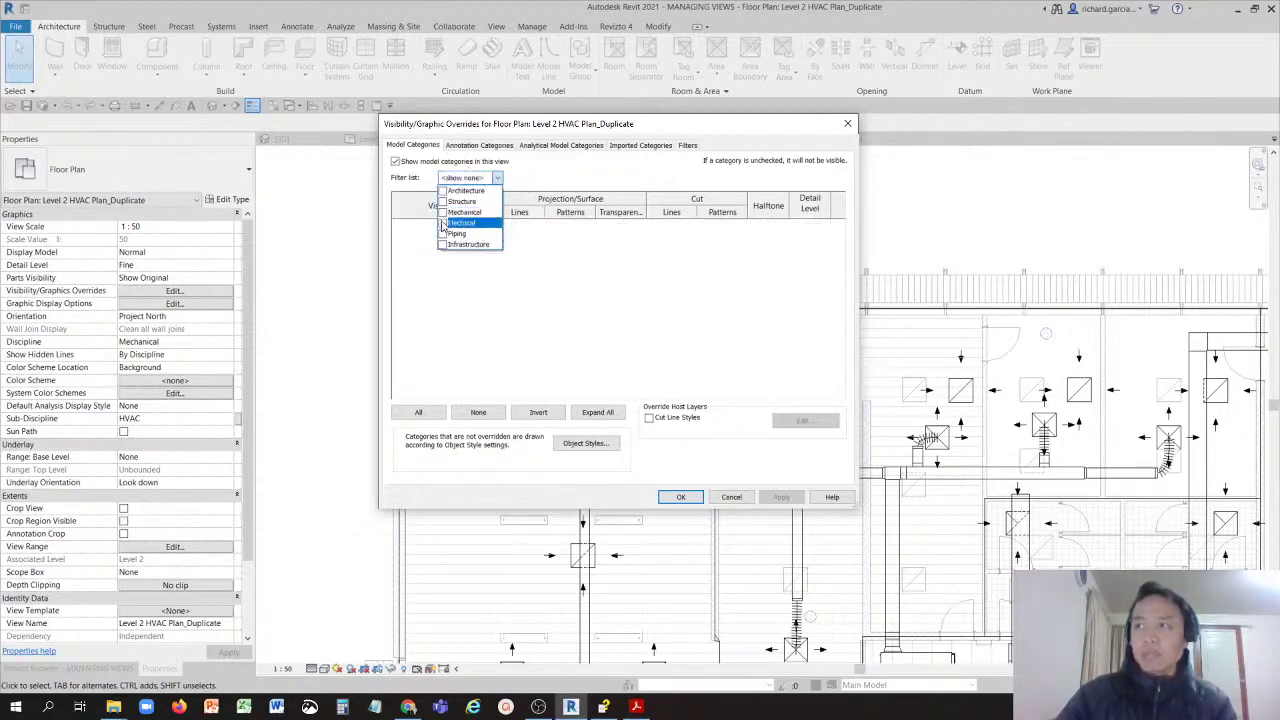
pyautogui.click(443, 223)
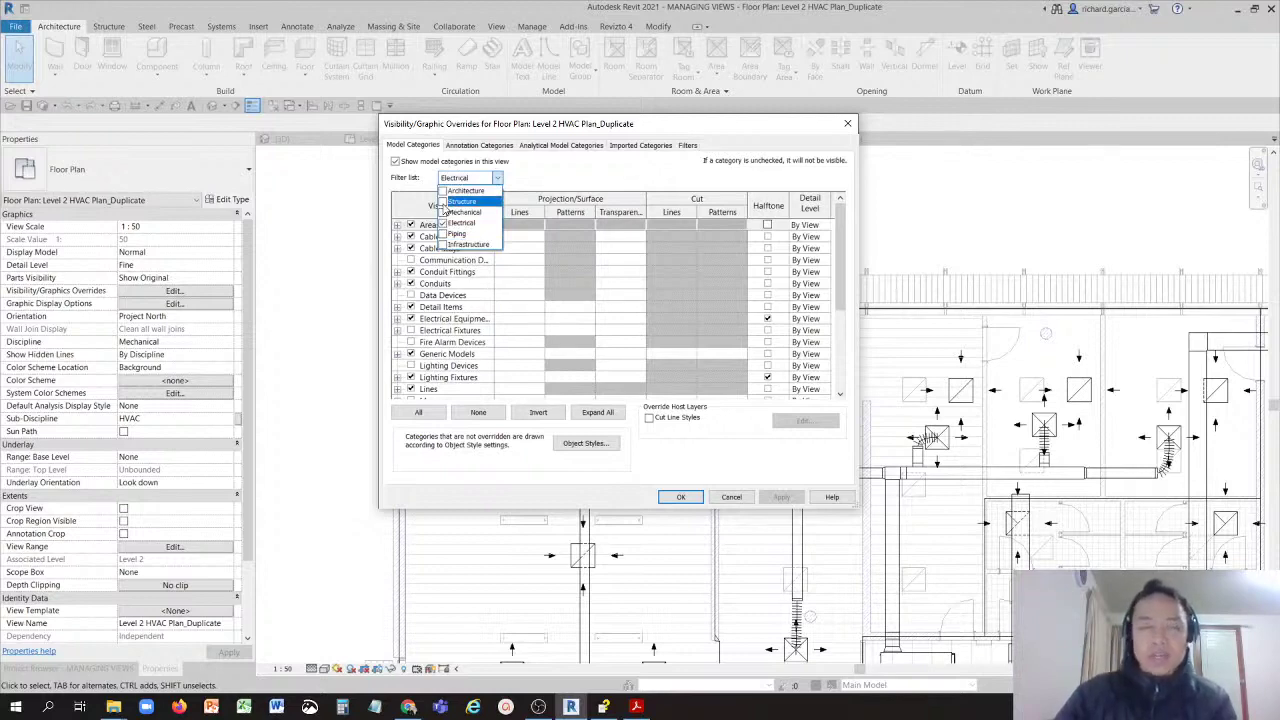
pyautogui.click(437, 310)
pyautogui.scroll(-5, 445, 320)
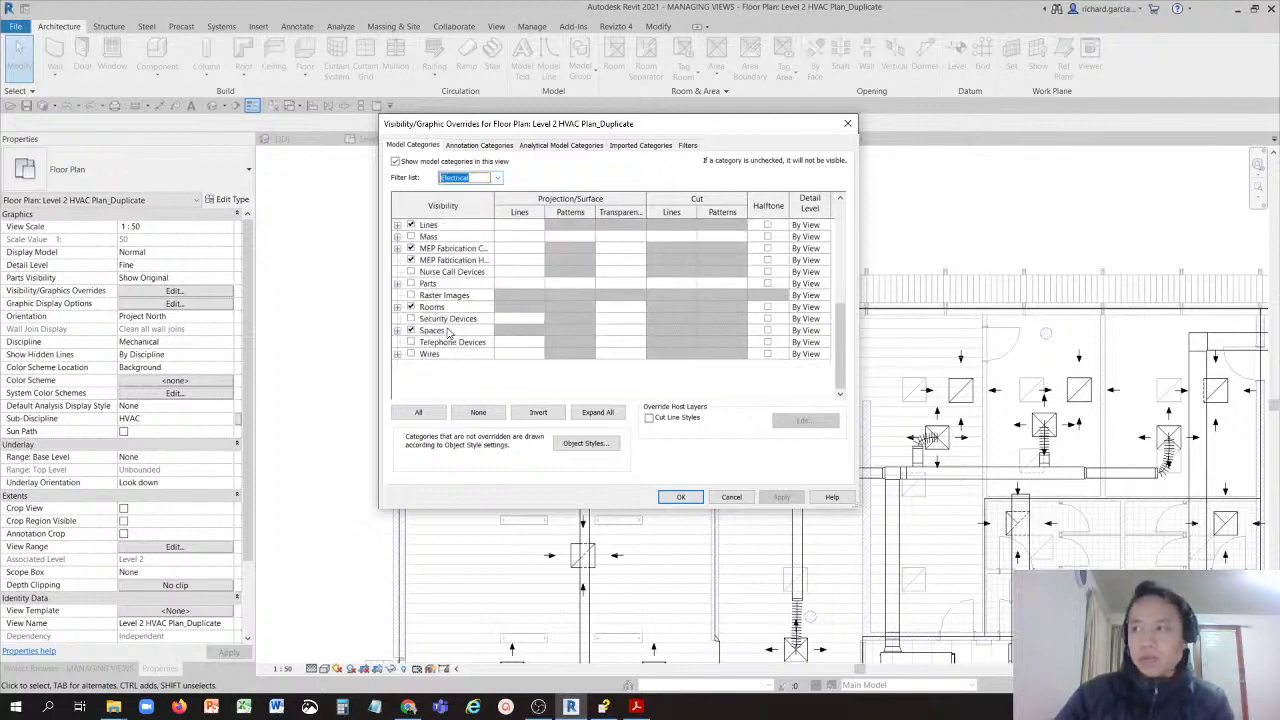
pyautogui.scroll(5, 447, 333)
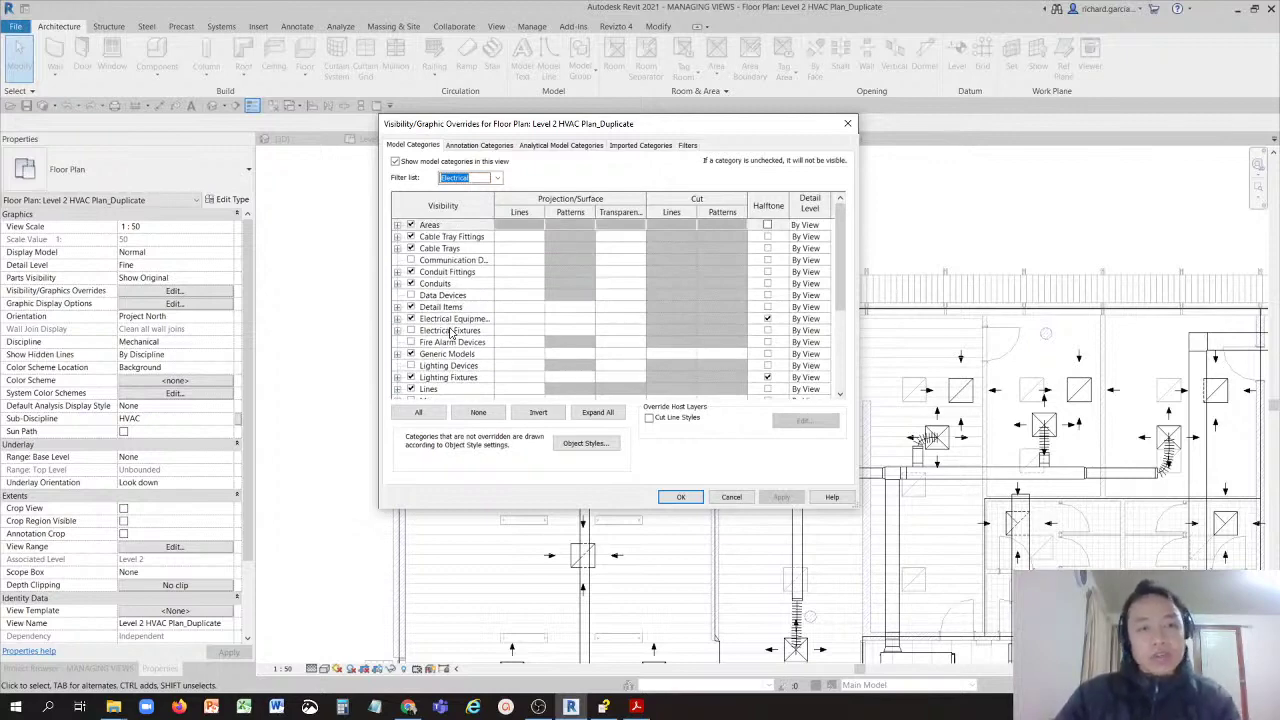
pyautogui.scroll(-4, 460, 340)
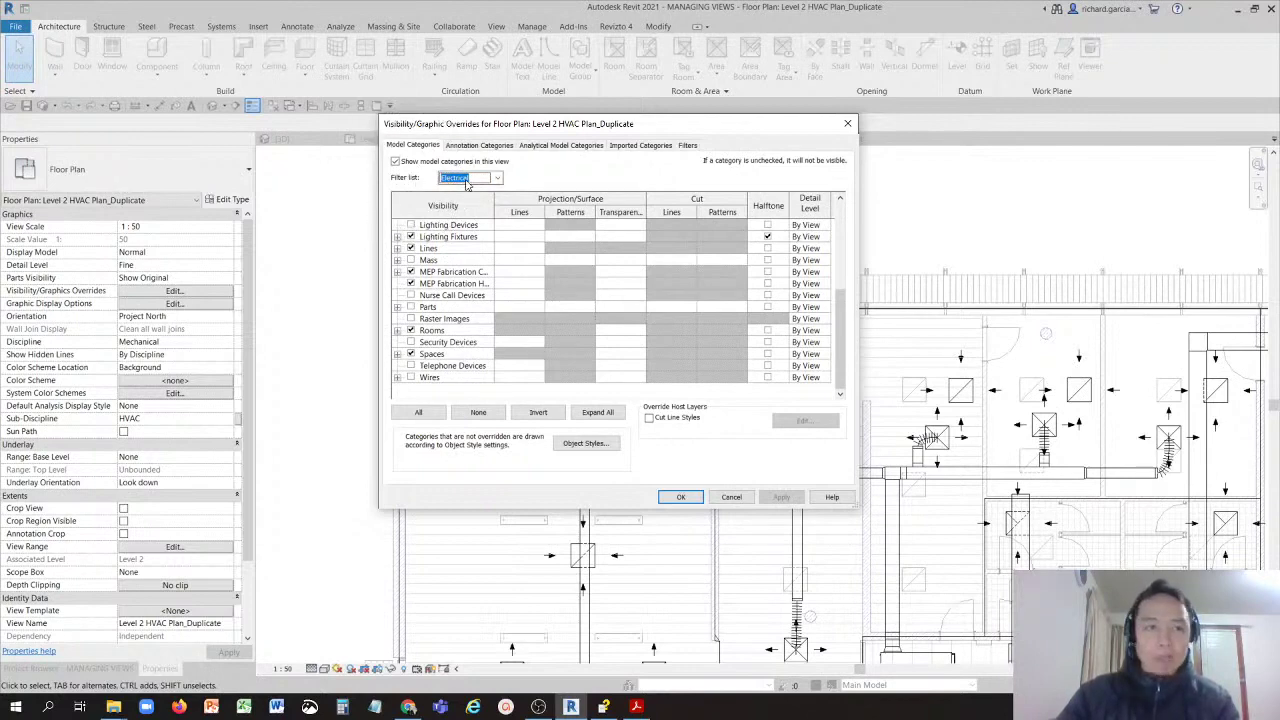
# Step: Tick every discipline so the Filter list reads <show all>
pyautogui.click(498, 178)
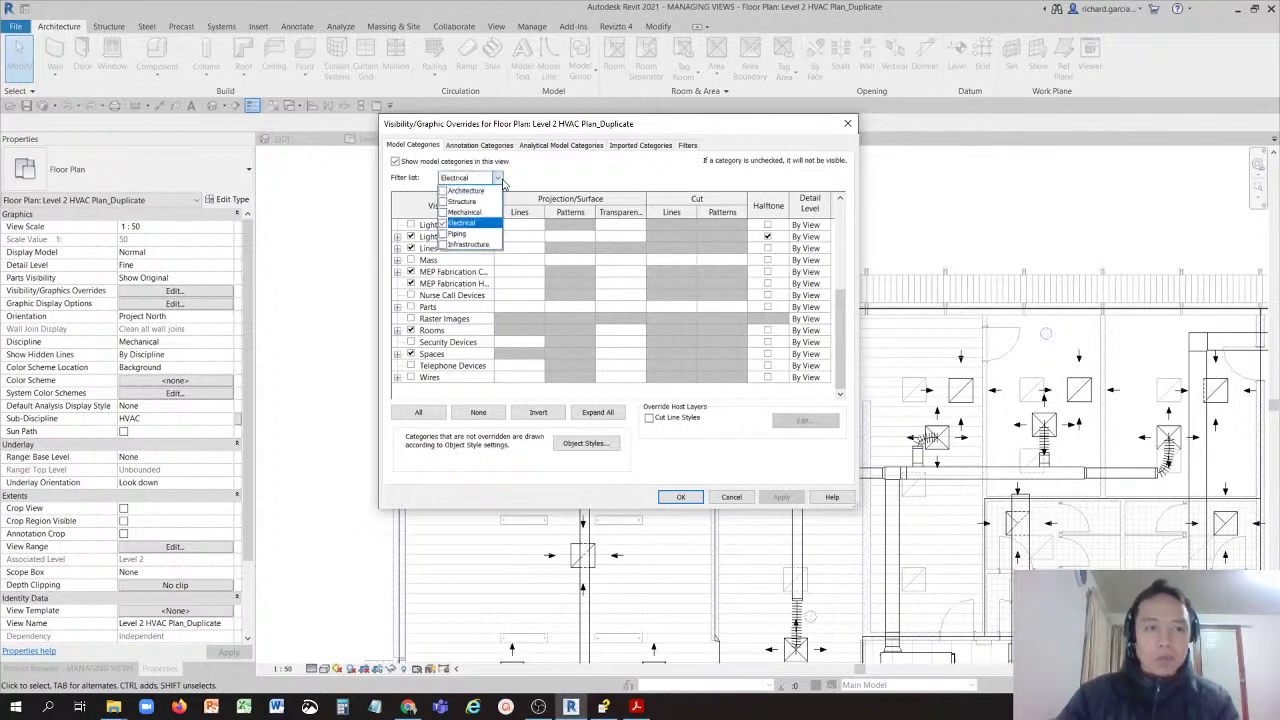
pyautogui.click(443, 190)
pyautogui.click(443, 201)
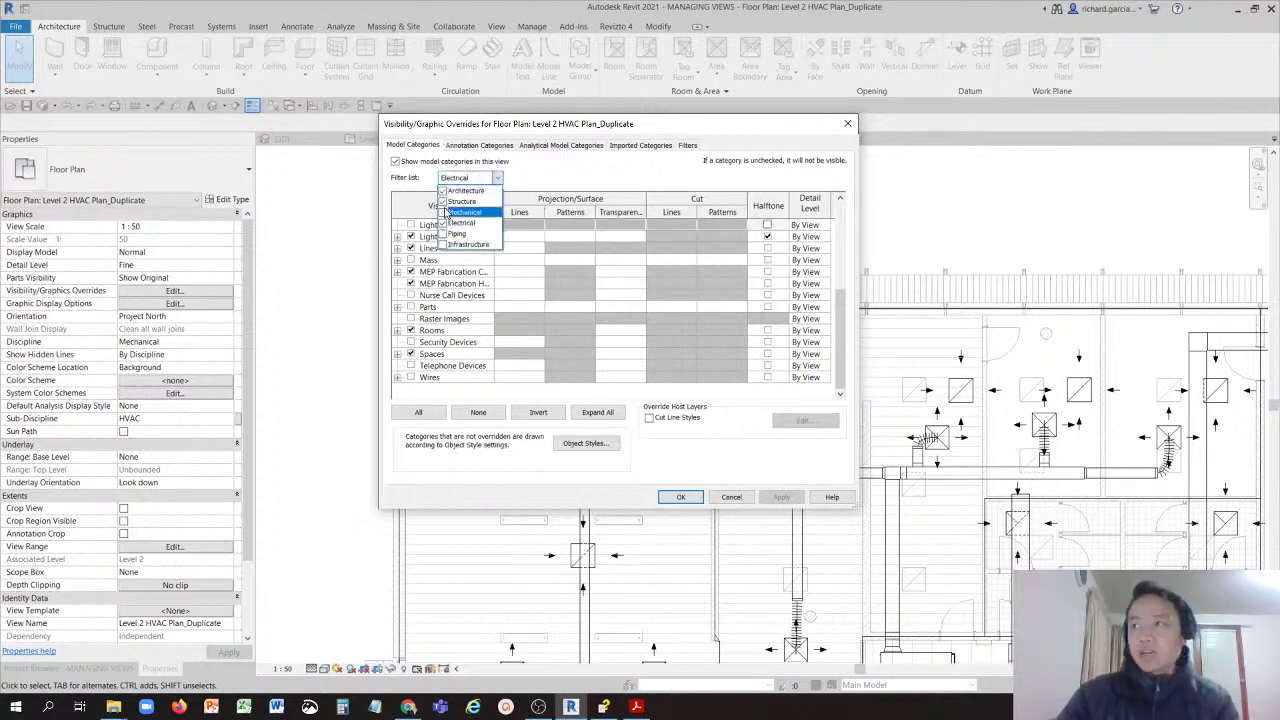
pyautogui.click(443, 212)
pyautogui.click(443, 245)
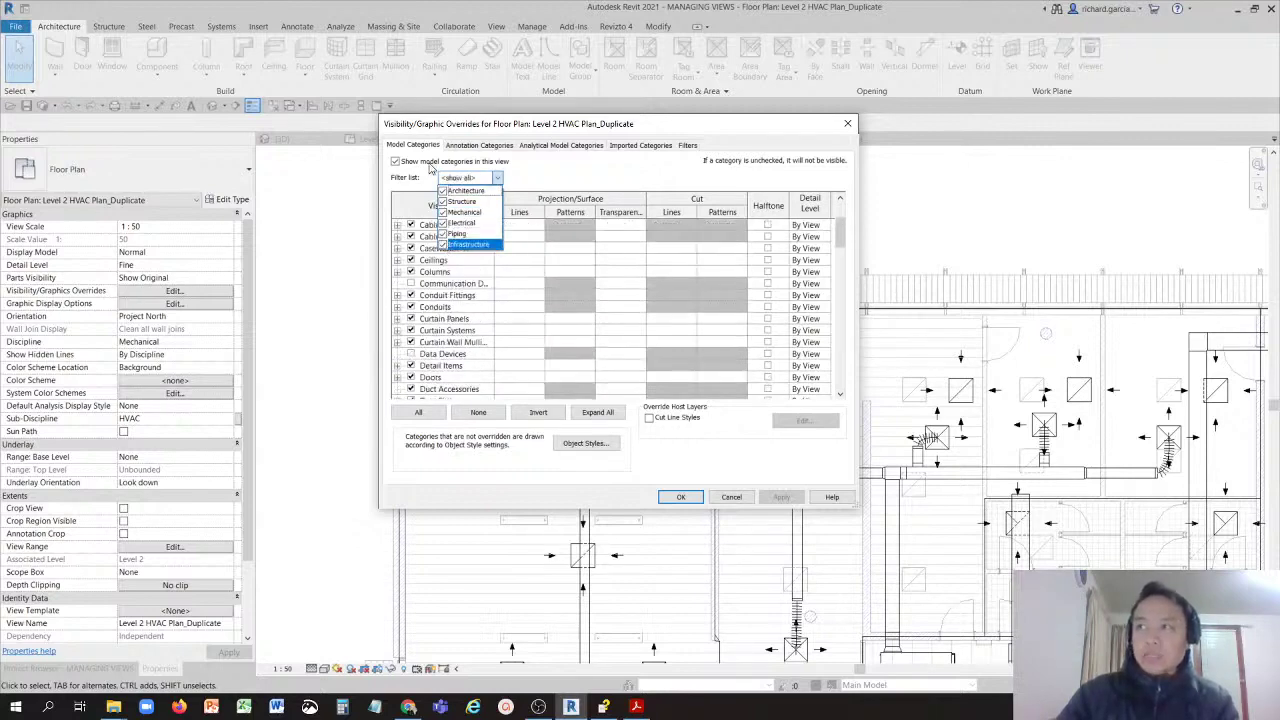
pyautogui.click(431, 168)
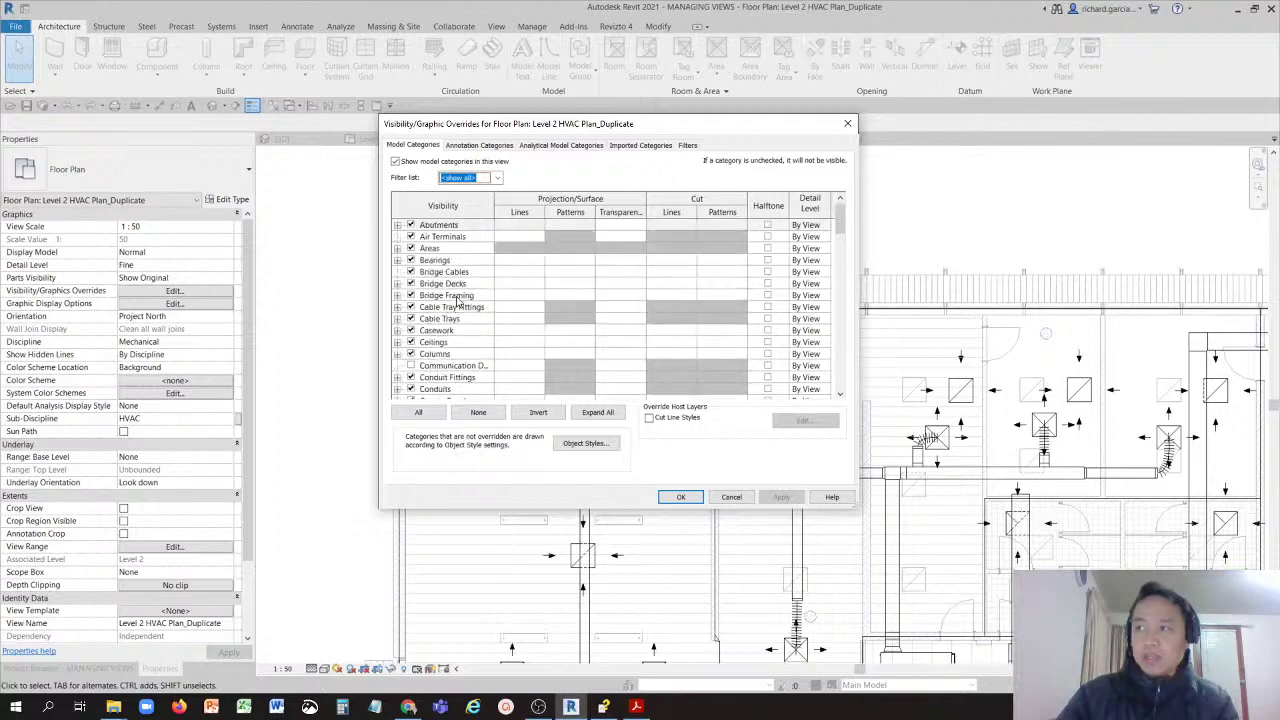
# Step: Browse the category rows, picking Air Terminals and then Data Devices
pyautogui.scroll(-1, 448, 270)
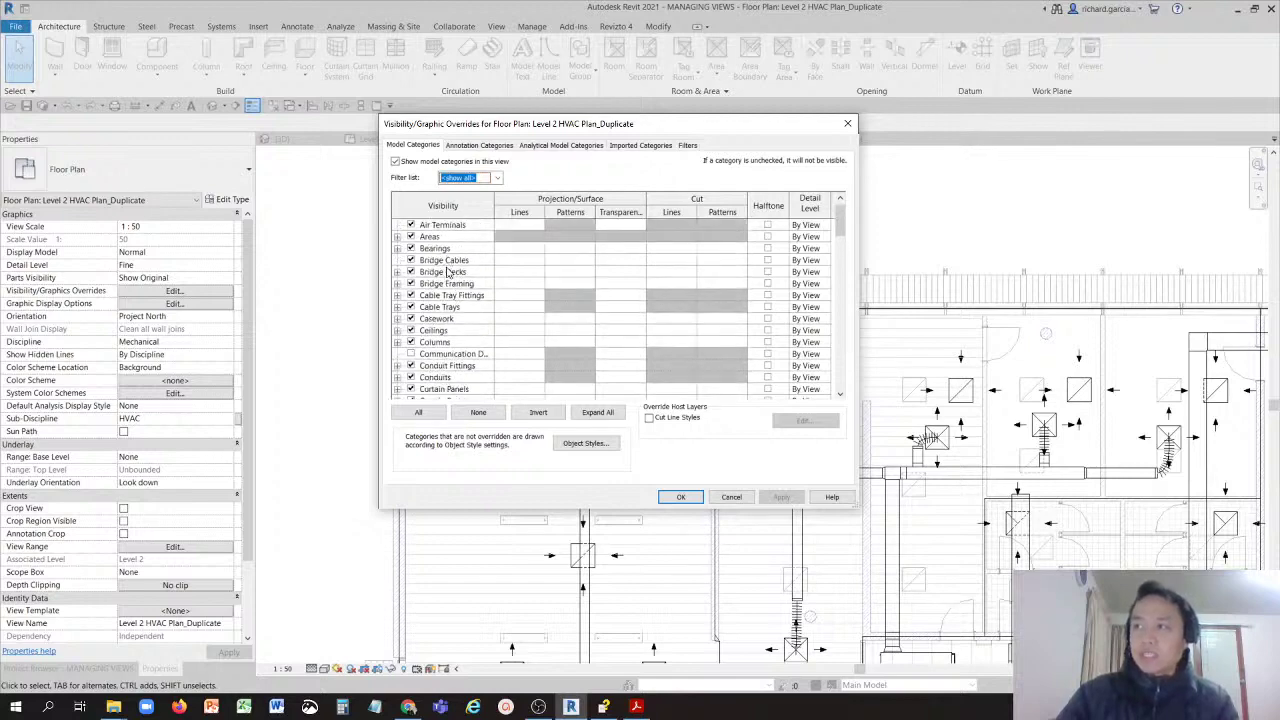
pyautogui.scroll(-14, 448, 271)
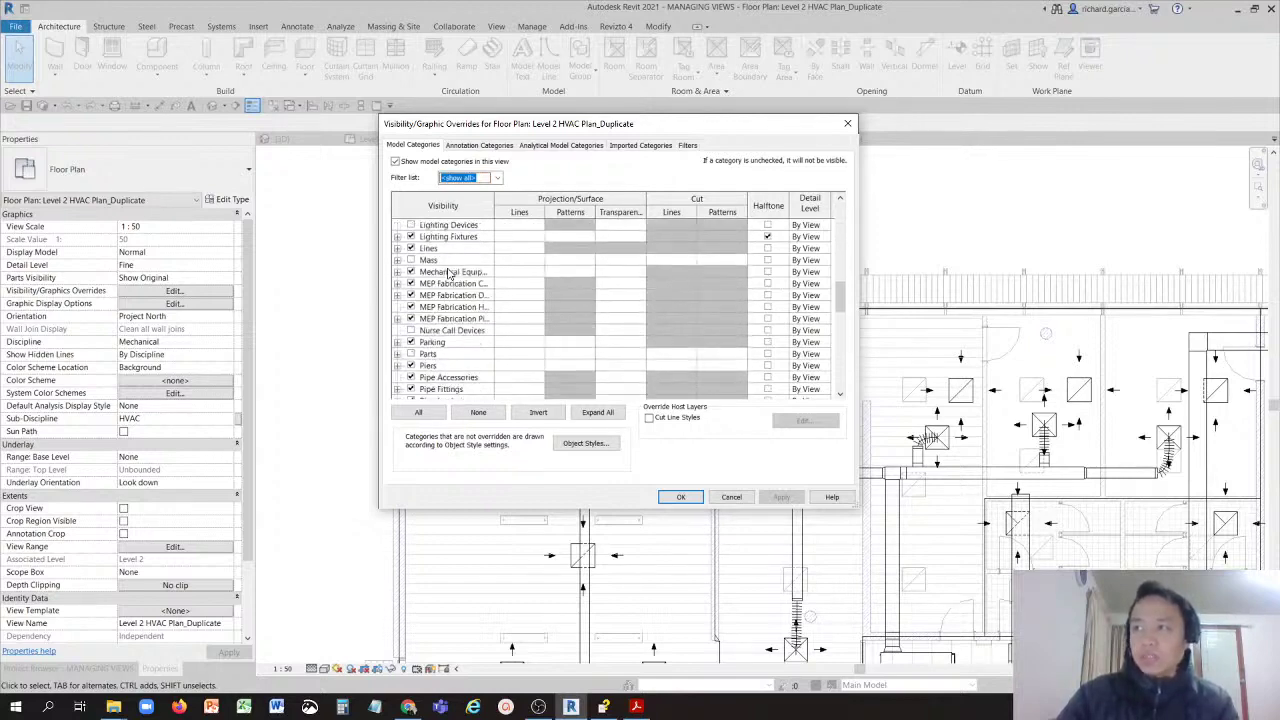
pyautogui.scroll(-15, 448, 272)
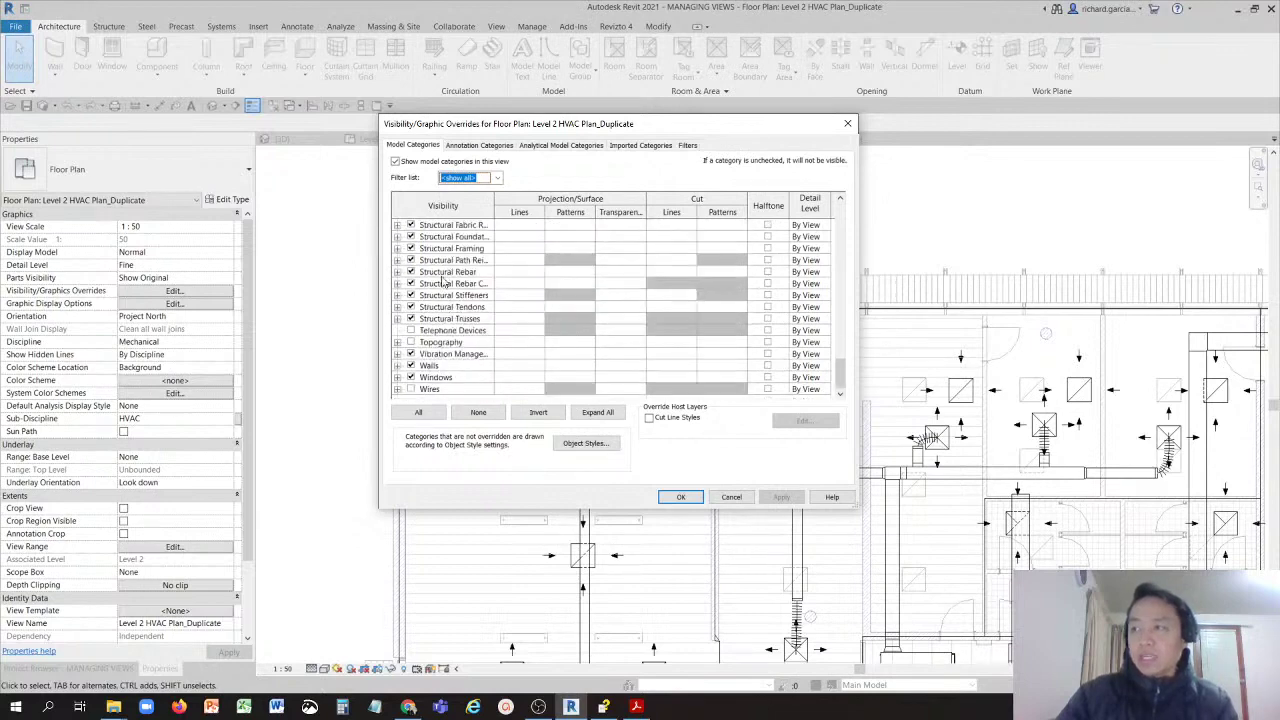
pyautogui.scroll(3, 436, 358)
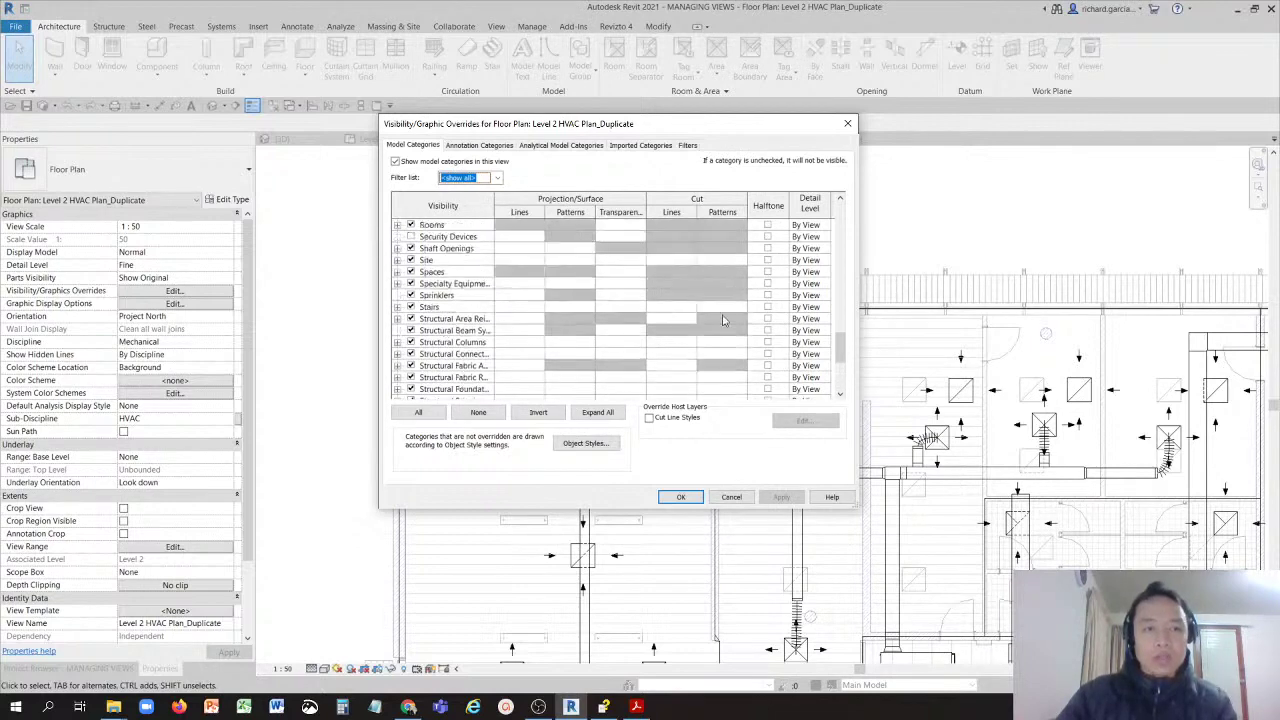
pyautogui.scroll(2, 650, 330)
pyautogui.moveTo(841, 347); pyautogui.dragTo(841, 215)
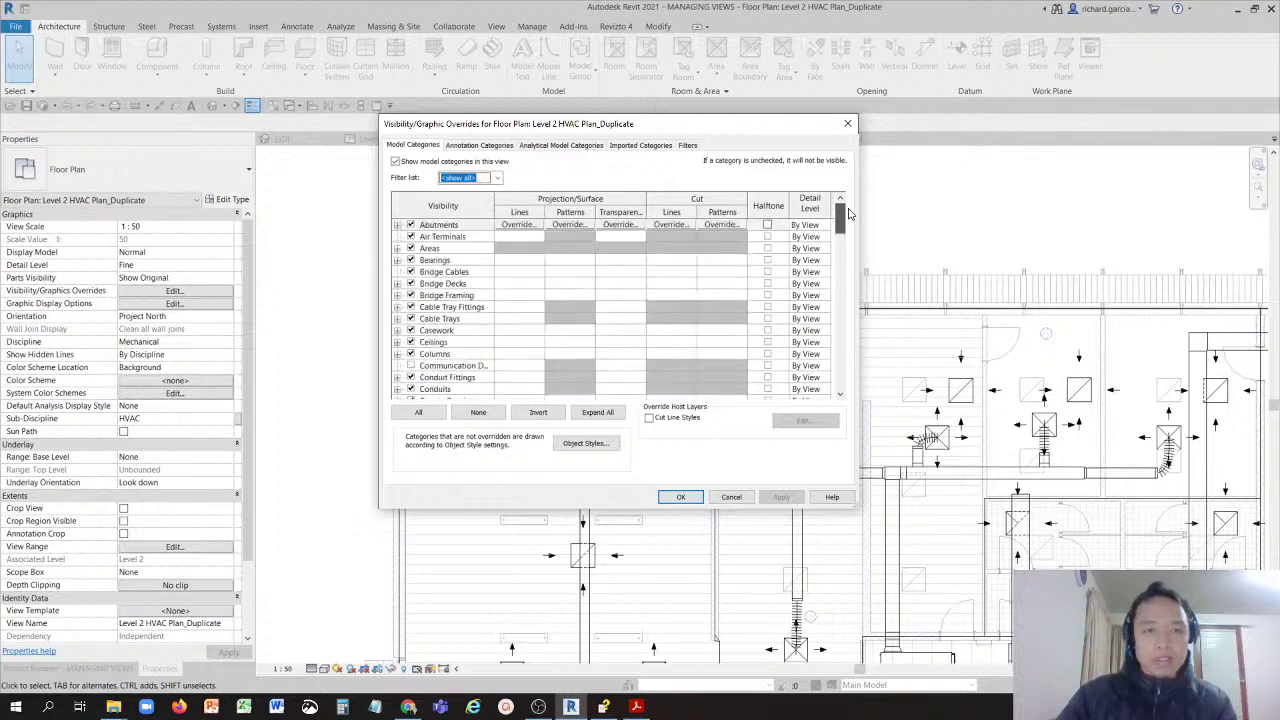
pyautogui.click(464, 288)
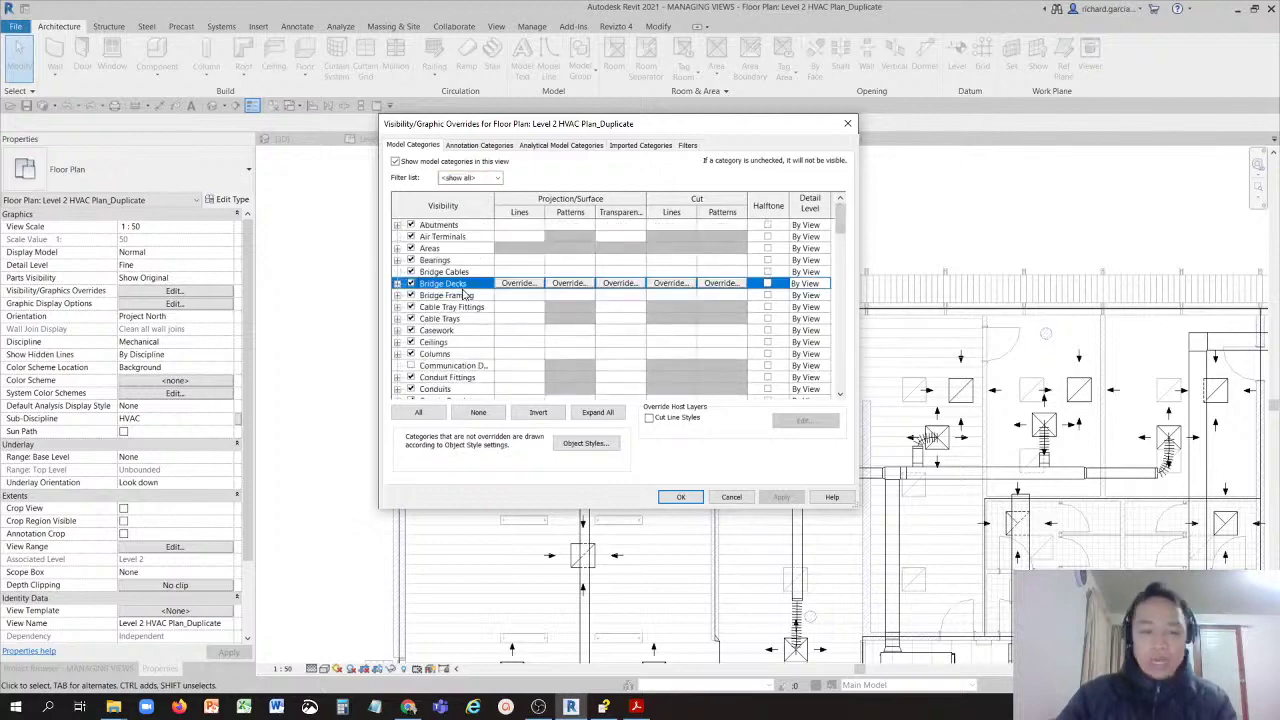
pyautogui.click(438, 262)
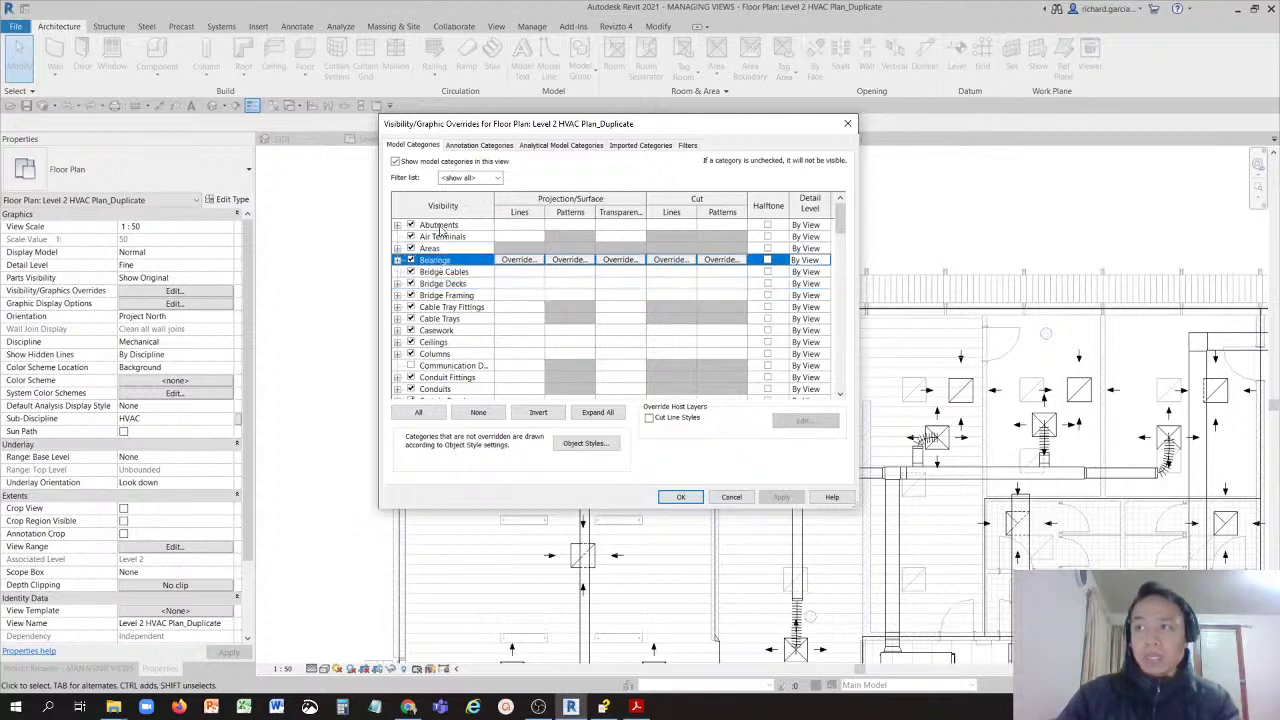
pyautogui.click(441, 237)
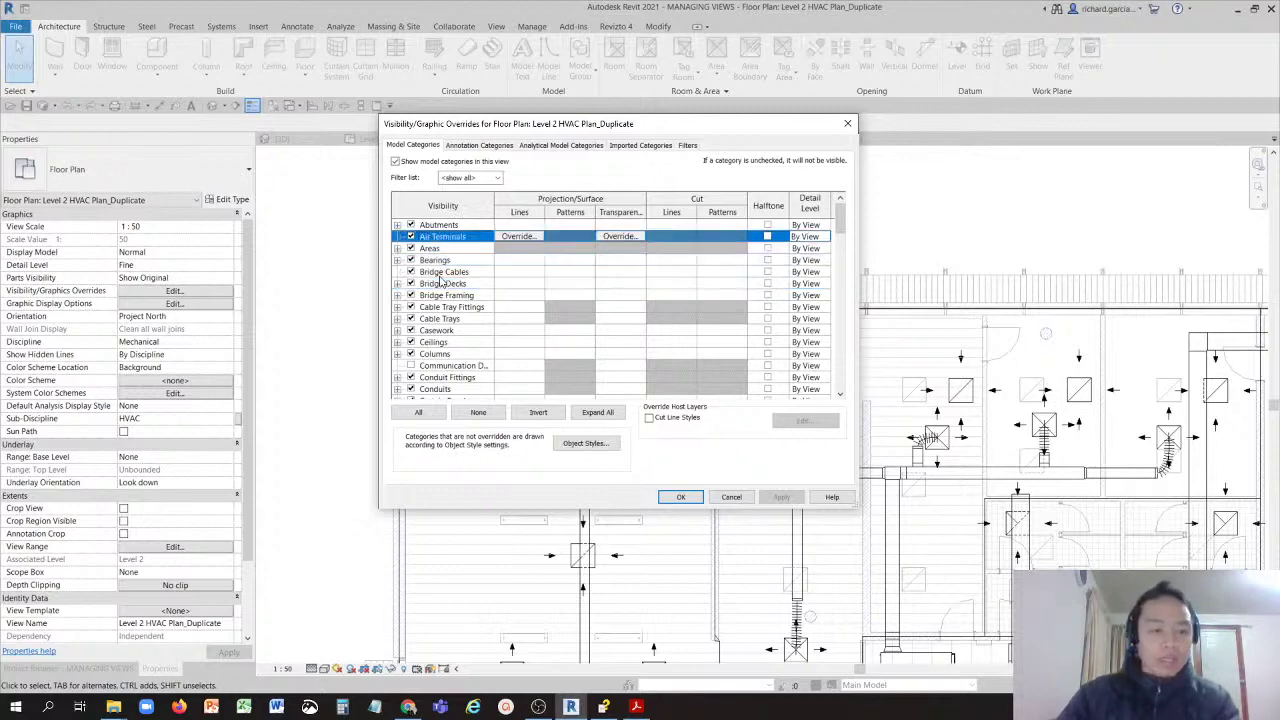
pyautogui.press('d')
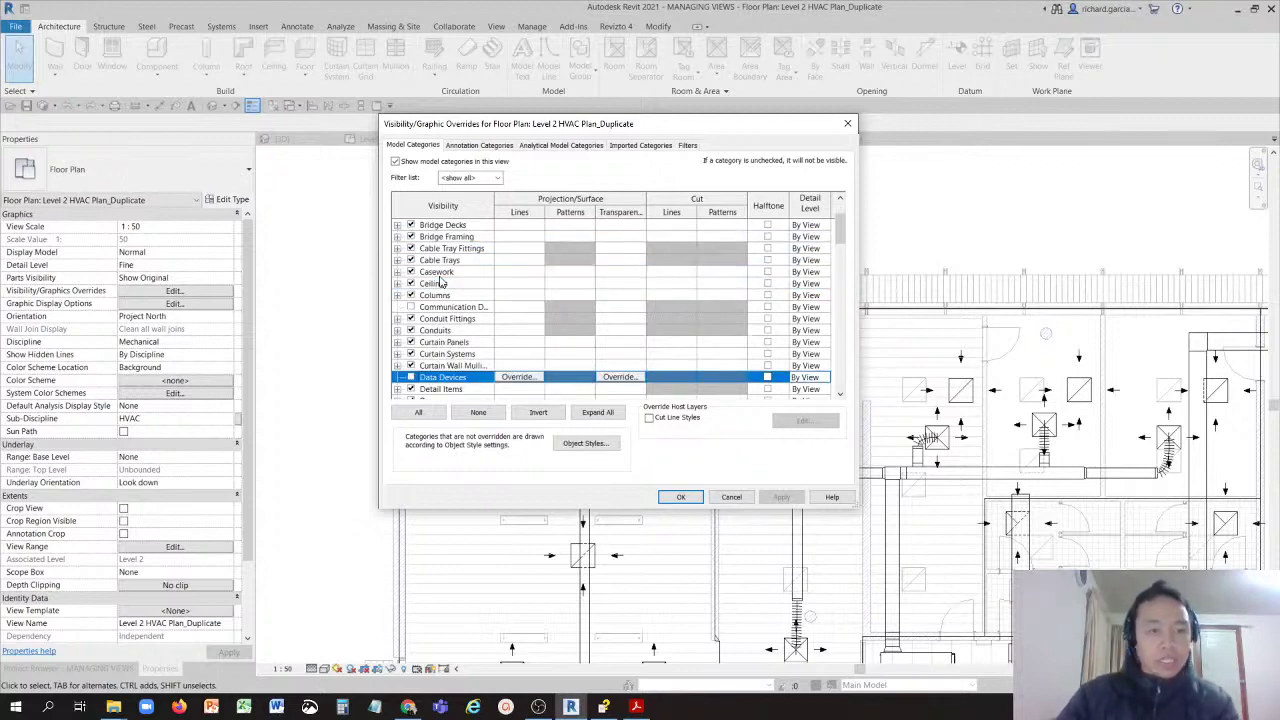
pyautogui.scroll(-1, 435, 286)
pyautogui.hotkey('shift', 'Up')
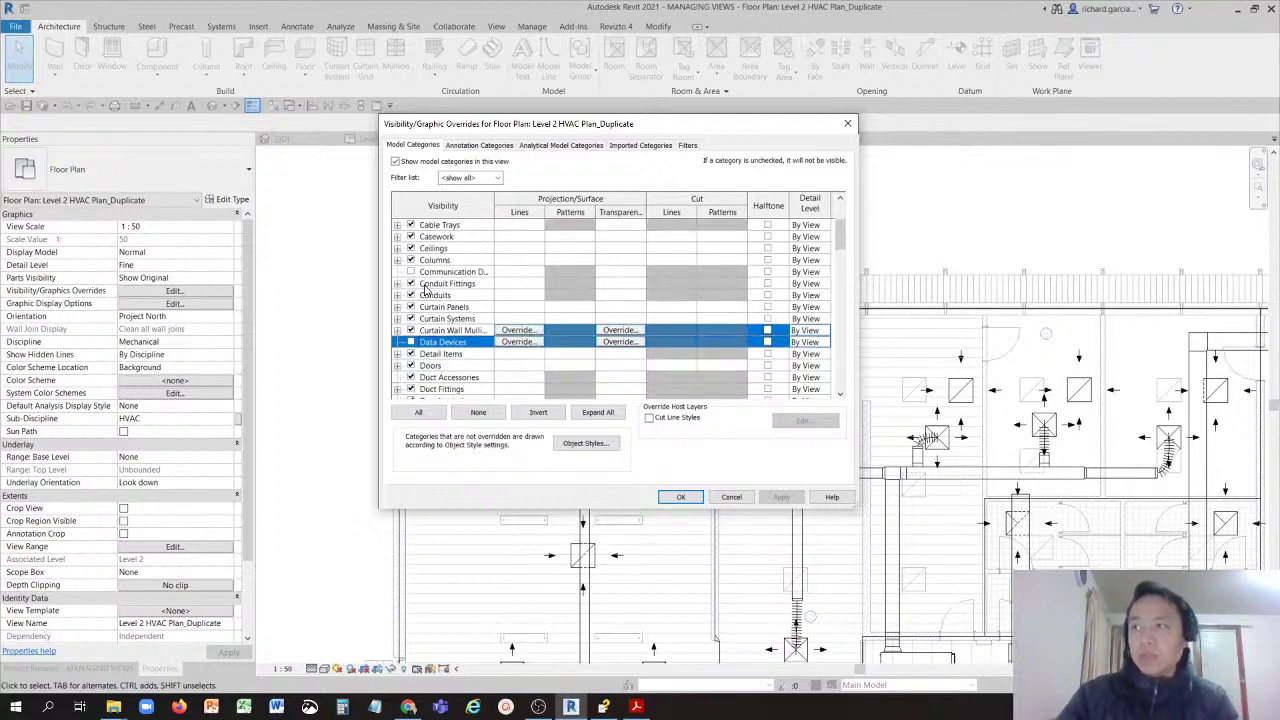
pyautogui.scroll(-1, 427, 289)
pyautogui.hotkey('shift', 'Down')
pyautogui.scroll(-1, 429, 334)
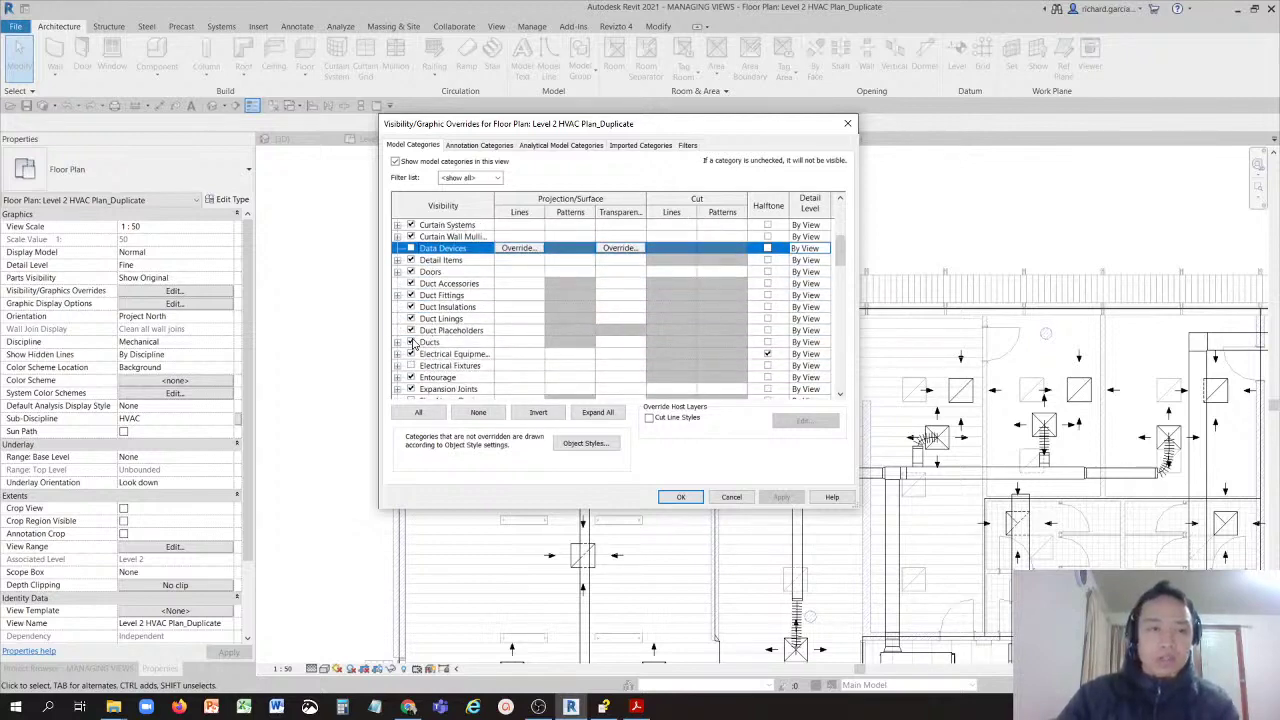
pyautogui.click(411, 342)
pyautogui.click(411, 342)
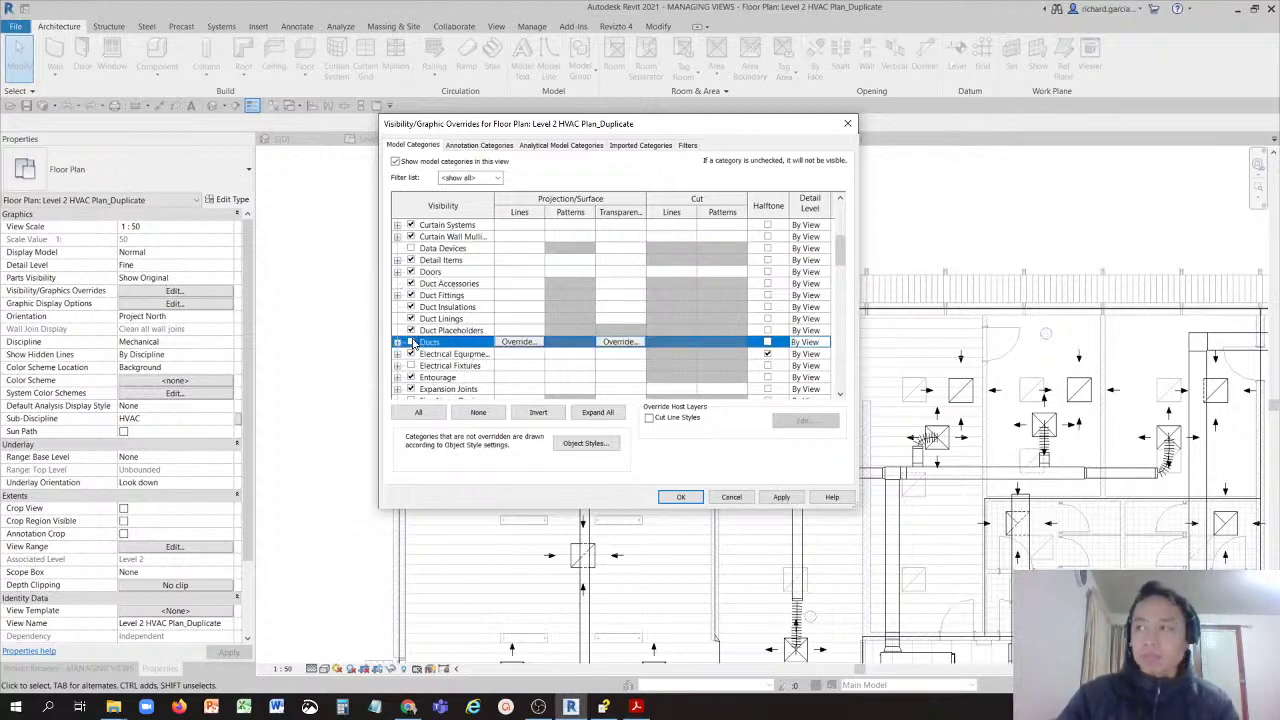
pyautogui.click(411, 342)
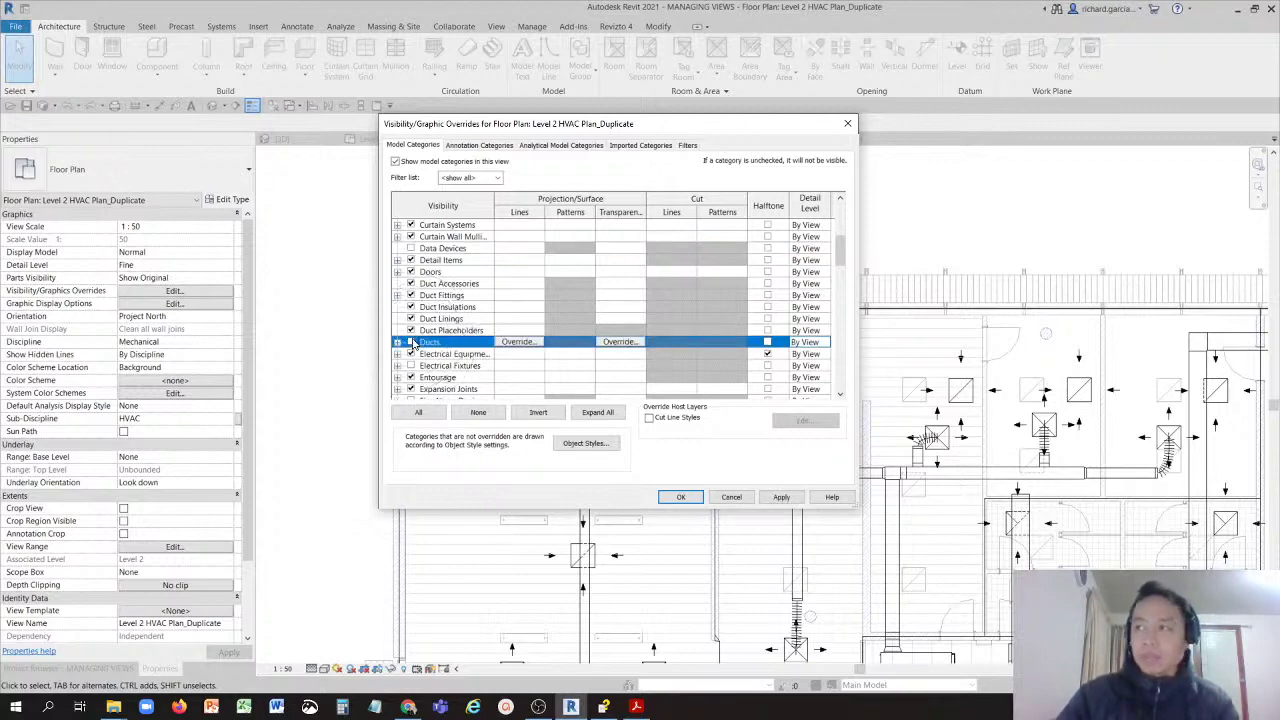
pyautogui.click(680, 498)
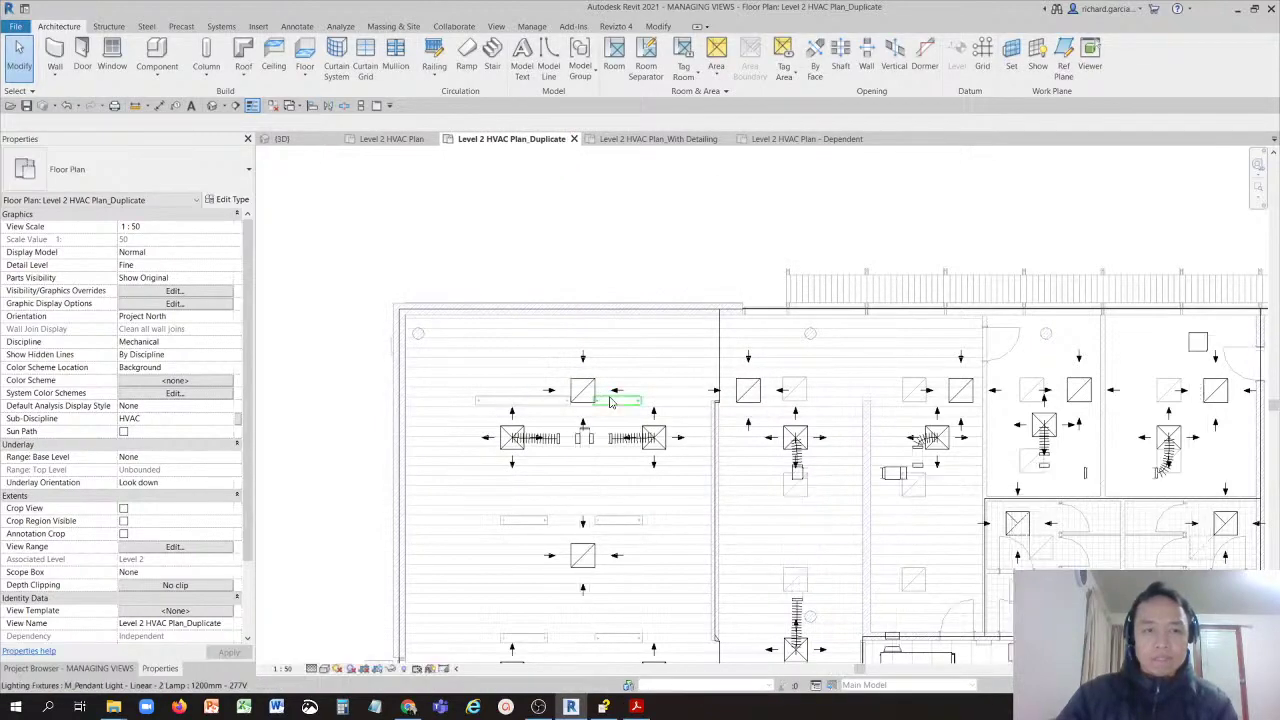
pyautogui.moveTo(689, 460); pyautogui.dragTo(601, 281, button='middle')
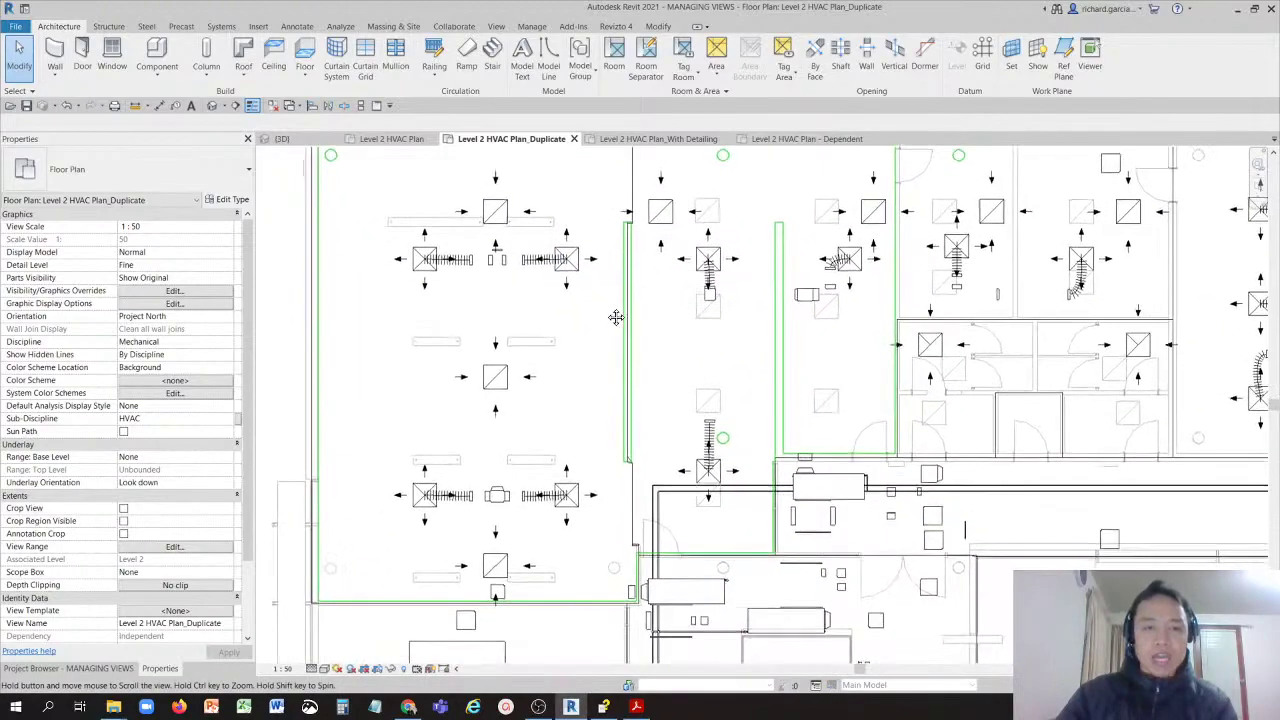
pyautogui.scroll(5, 477, 298)
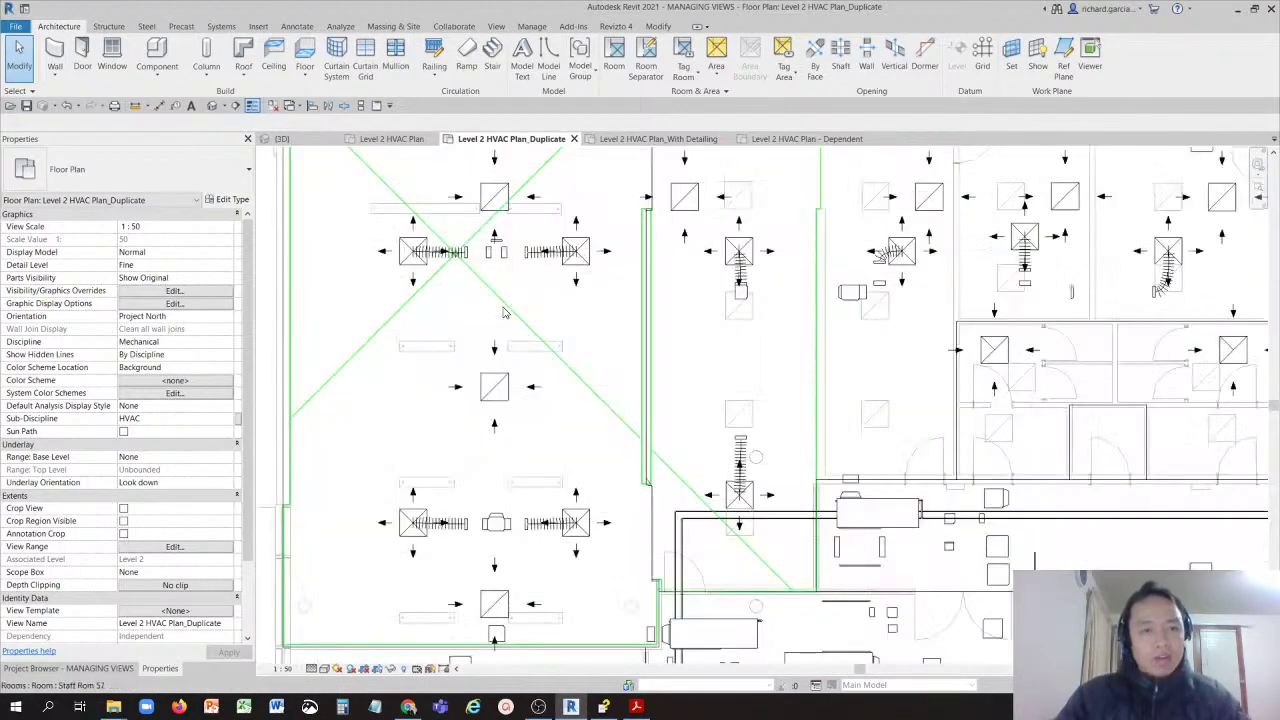
pyautogui.moveTo(550, 328); pyautogui.dragTo(753, 431, button='middle')
pyautogui.scroll(-2, 697, 423)
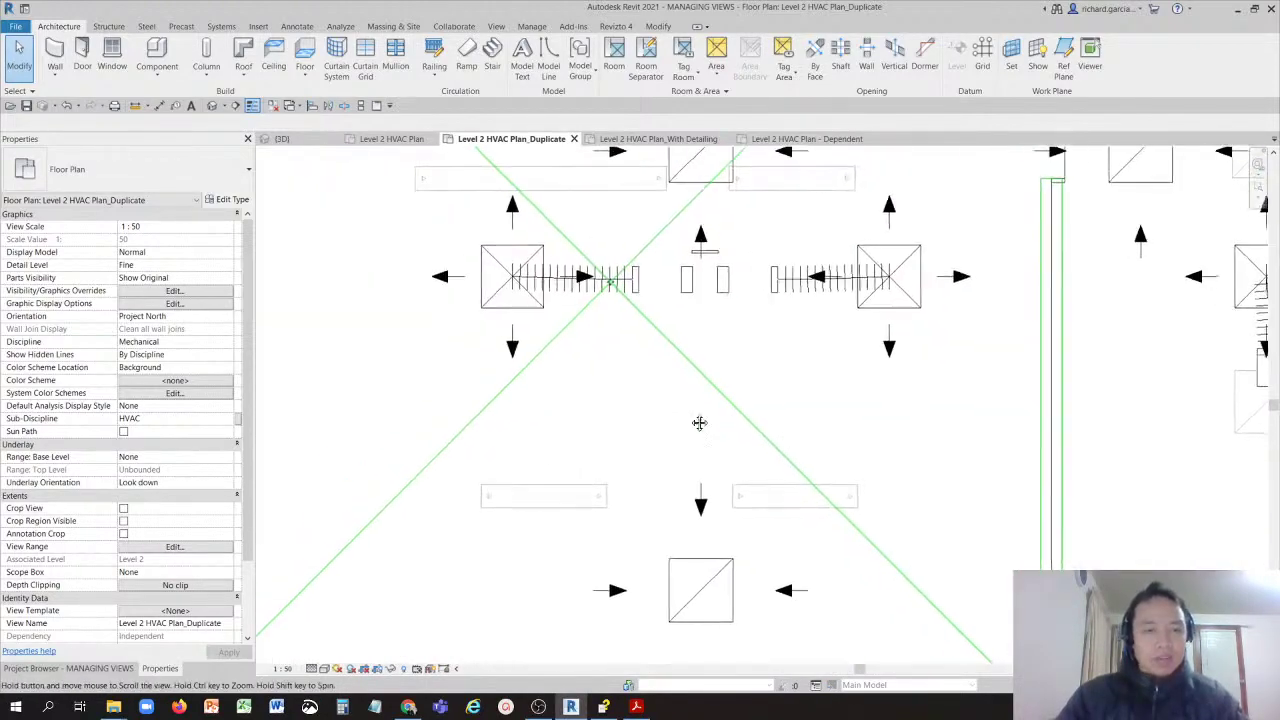
pyautogui.scroll(2, 660, 420)
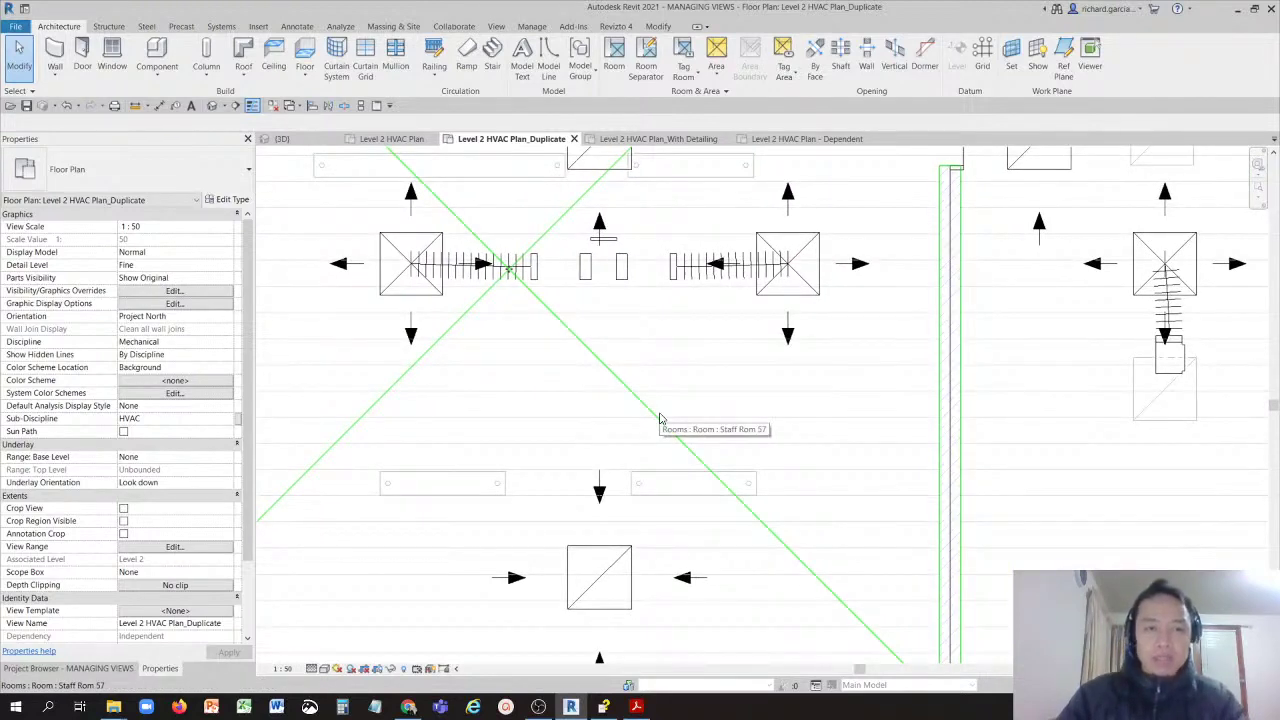
pyautogui.scroll(-3, 614, 401)
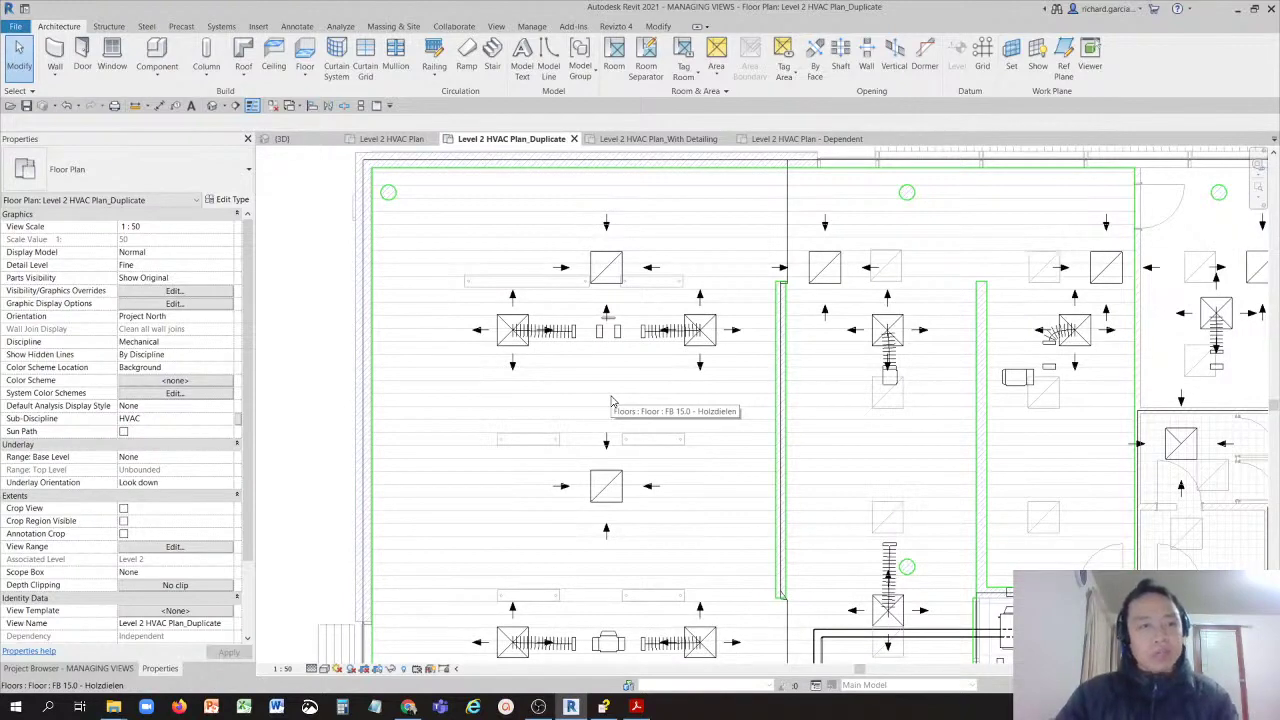
# Step: Check Ducts in Visibility/Graphics Model Categories, apply, and centre the plan on the duct run
pyautogui.click(199, 292)
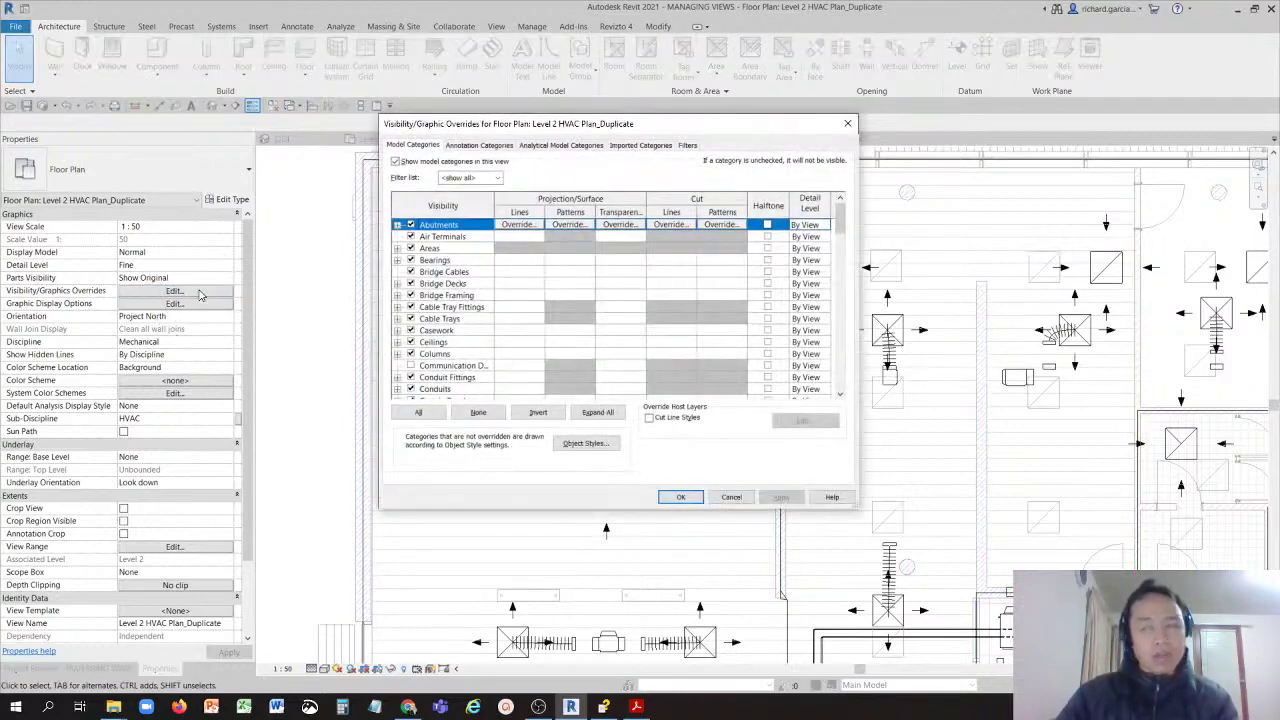
pyautogui.click(443, 295)
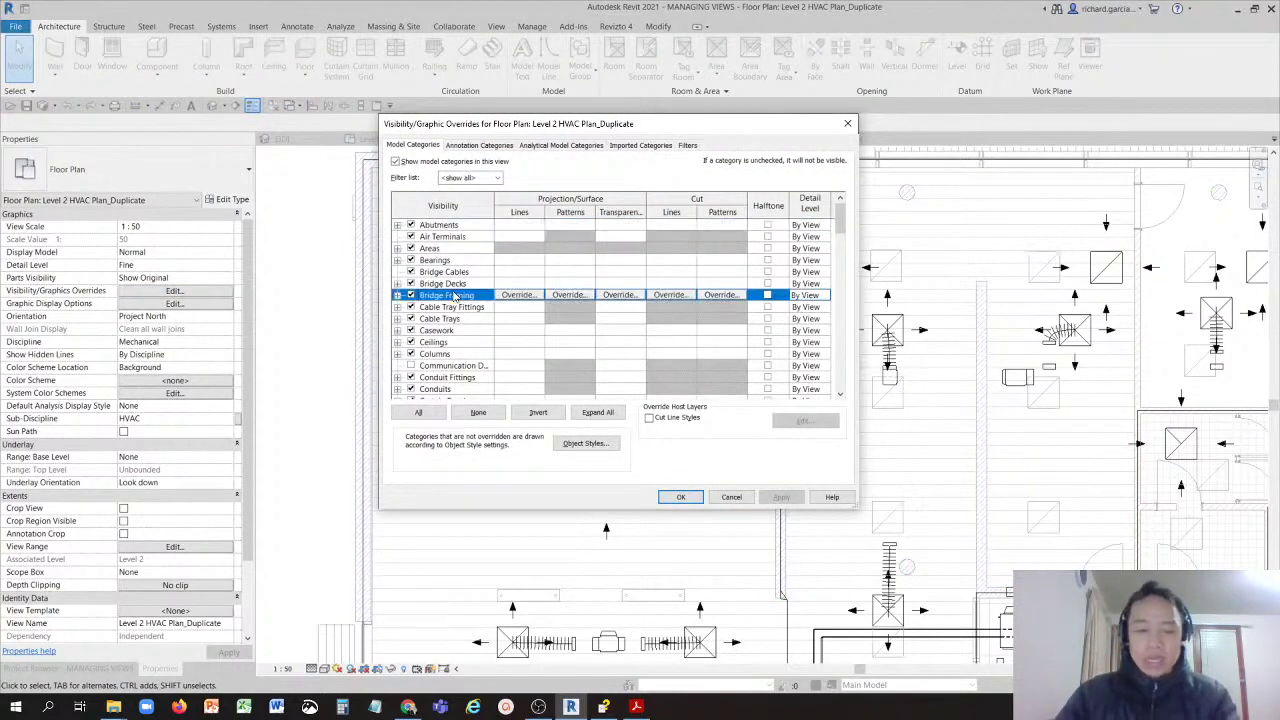
pyautogui.click(430, 376)
pyautogui.scroll(-4, 430, 376)
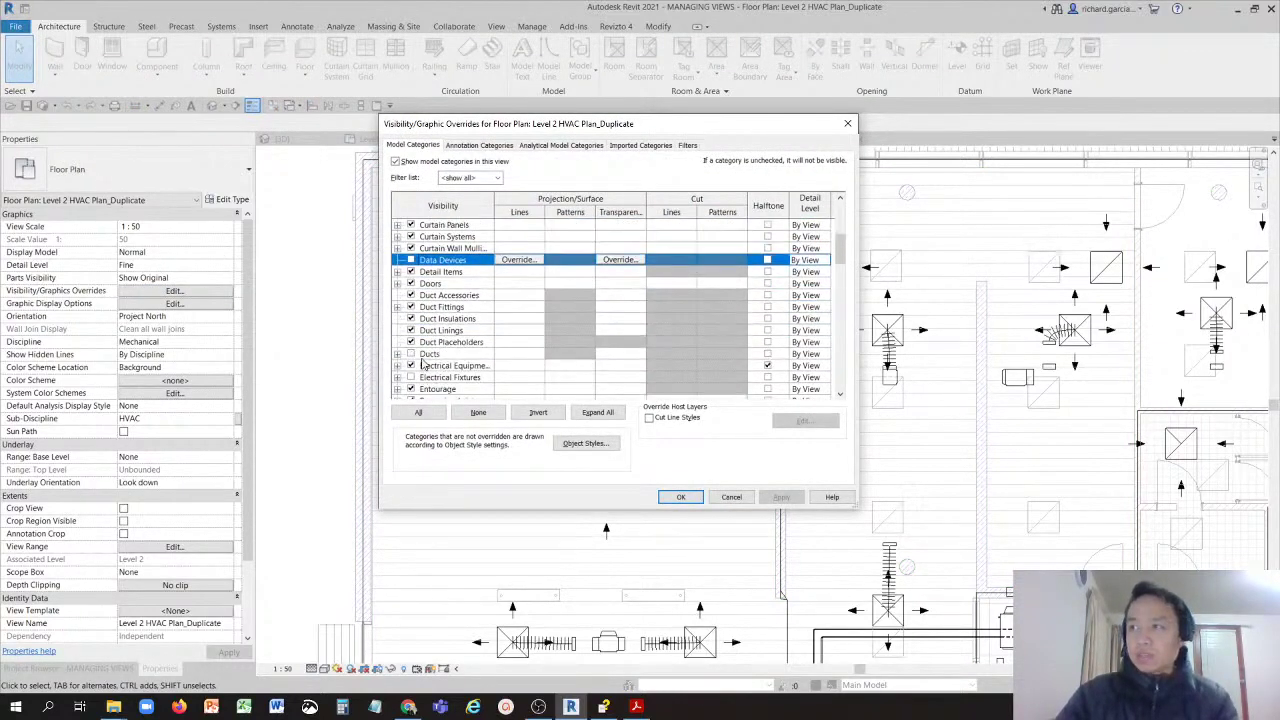
pyautogui.click(430, 353)
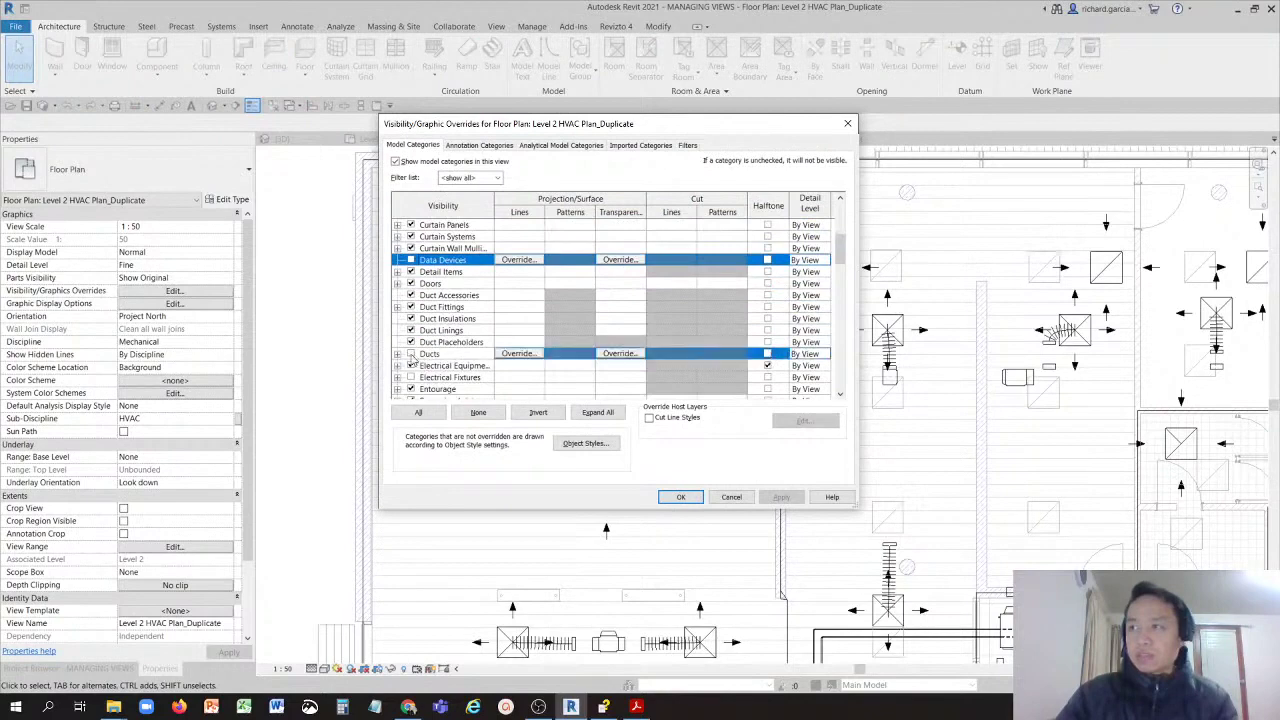
pyautogui.click(680, 497)
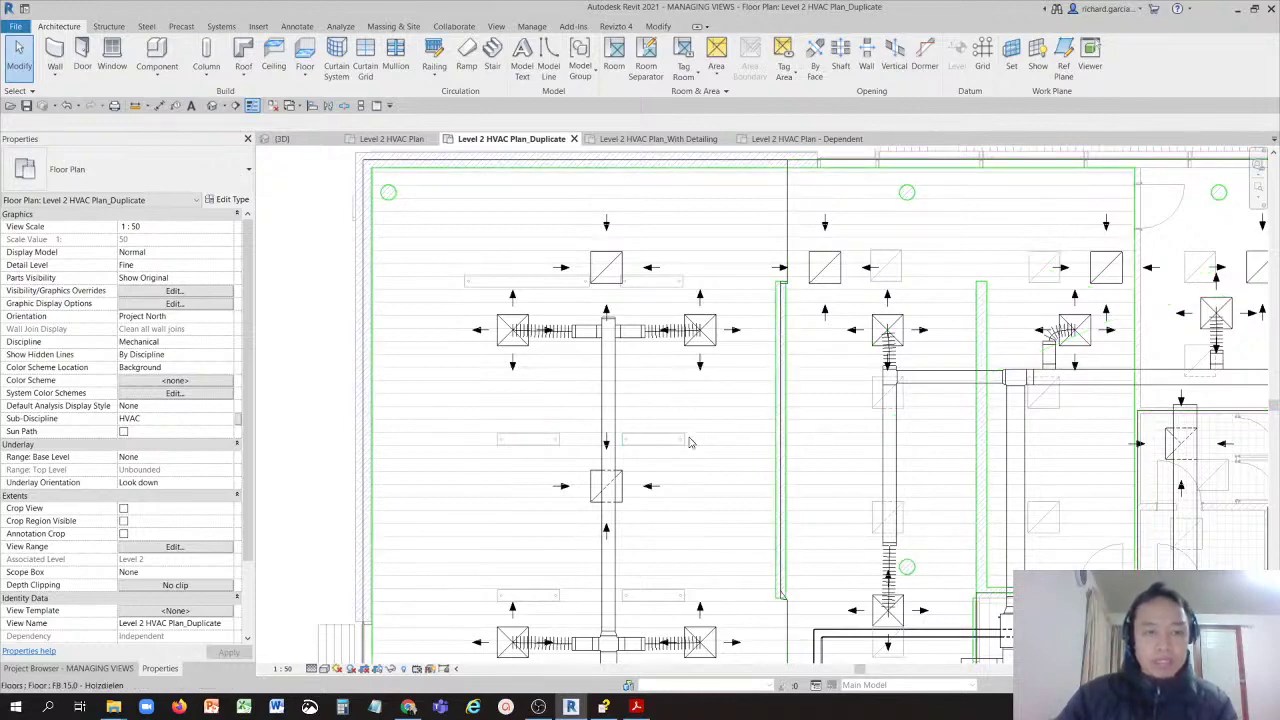
pyautogui.scroll(4, 620, 363)
pyautogui.moveTo(634, 369); pyautogui.dragTo(666, 423, button='middle')
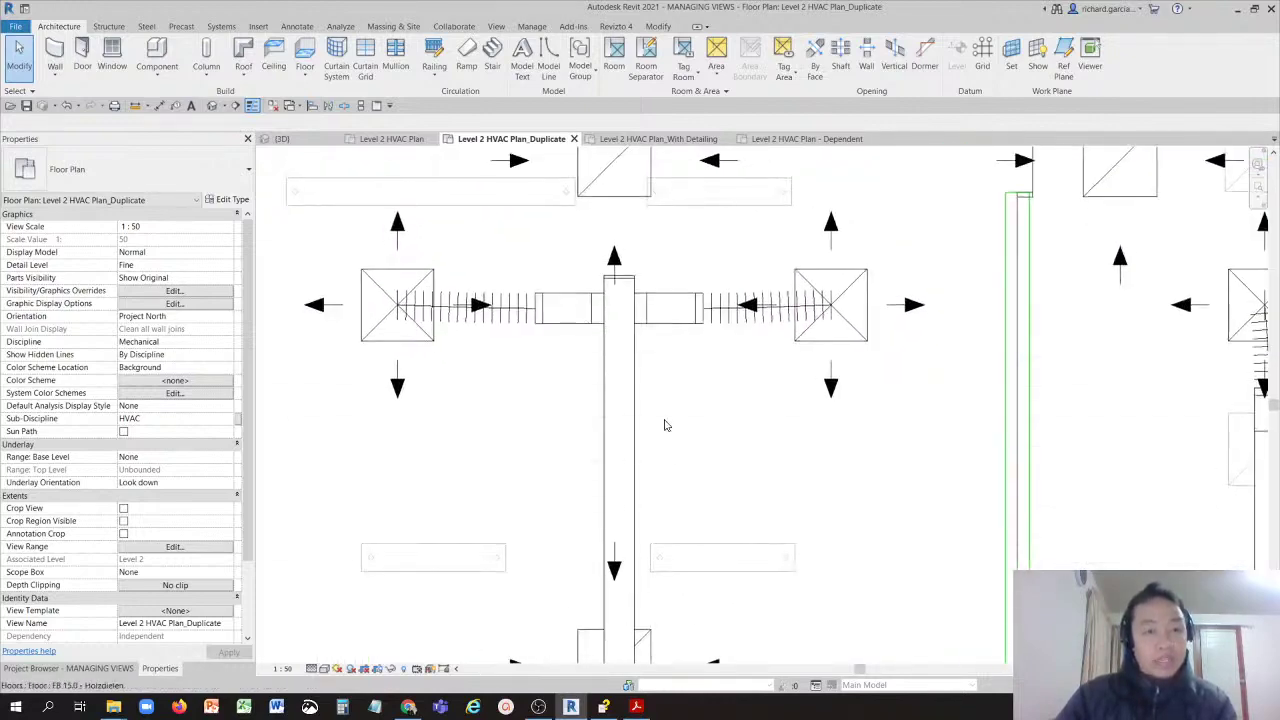
# Step: Reopen Visibility/Graphics, select the Ducts row and open its Projection/Surface Lines override
pyautogui.click(187, 291)
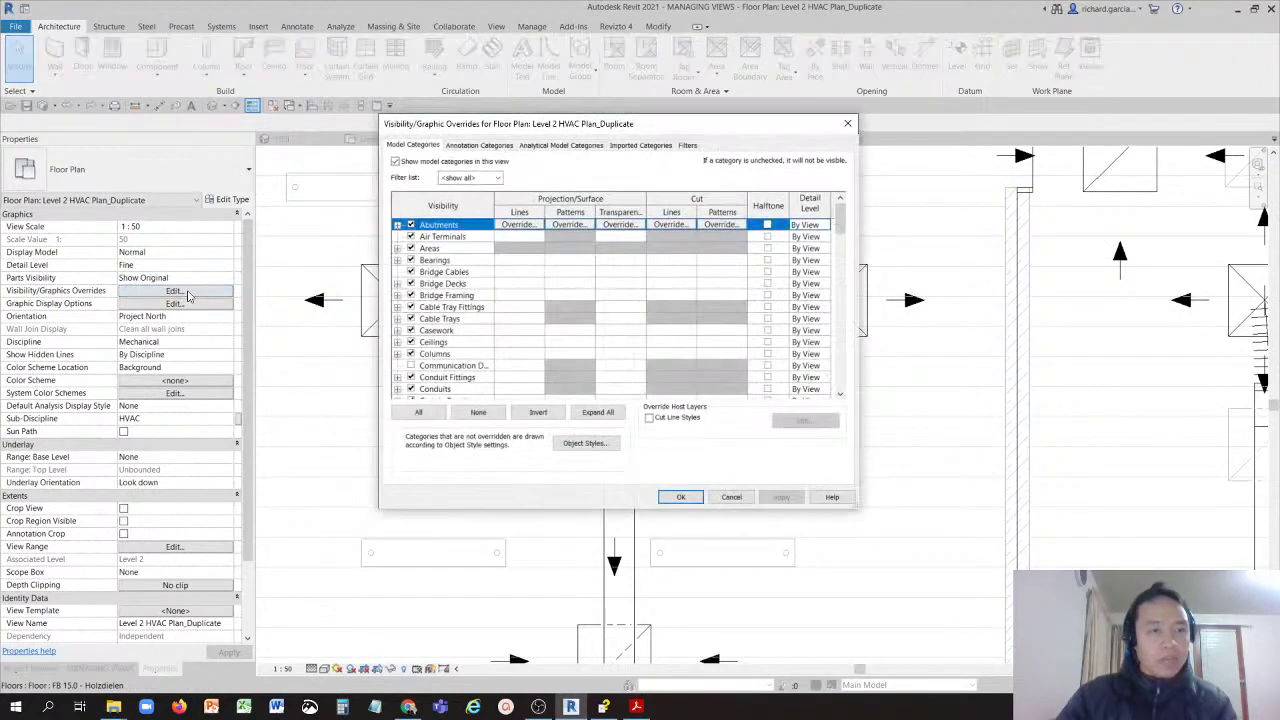
pyautogui.click(441, 307)
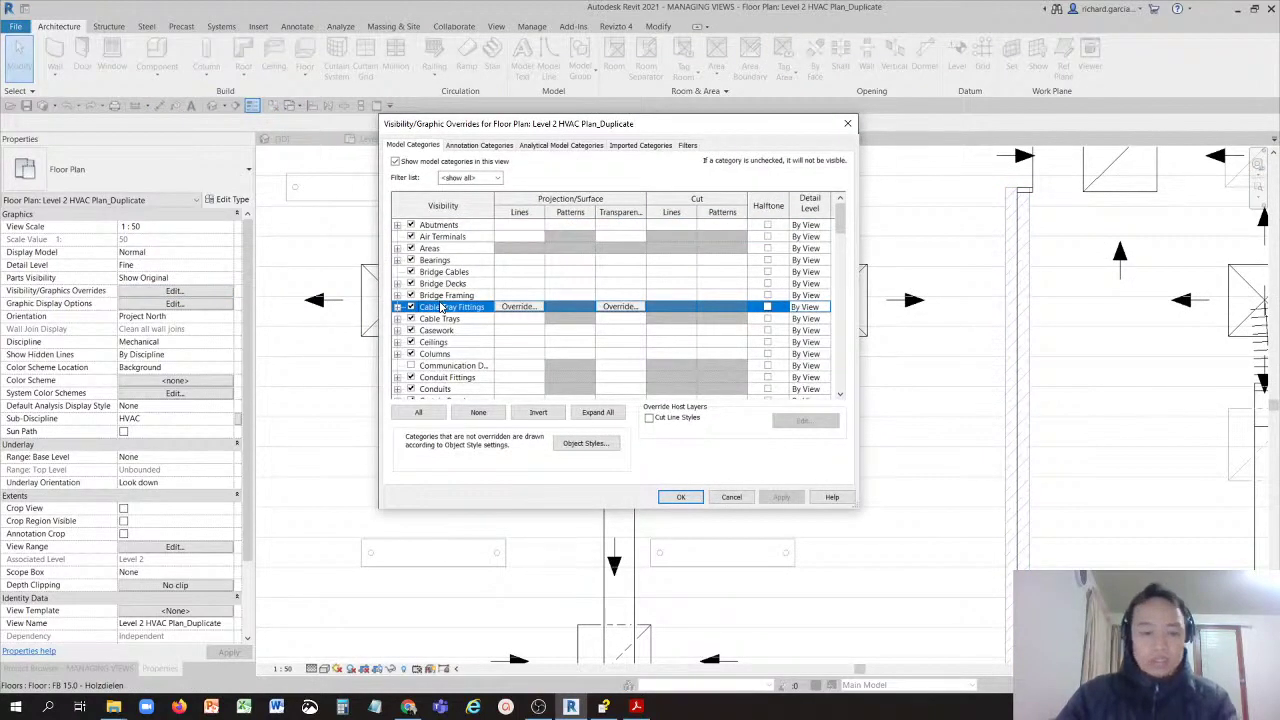
pyautogui.press('Down')
pyautogui.press('Down')
pyautogui.press('Down')
pyautogui.press('Down')
pyautogui.press('Down')
pyautogui.press('Down')
pyautogui.press('Down')
pyautogui.press('Down')
pyautogui.press('Down')
pyautogui.press('Down')
pyautogui.press('Down')
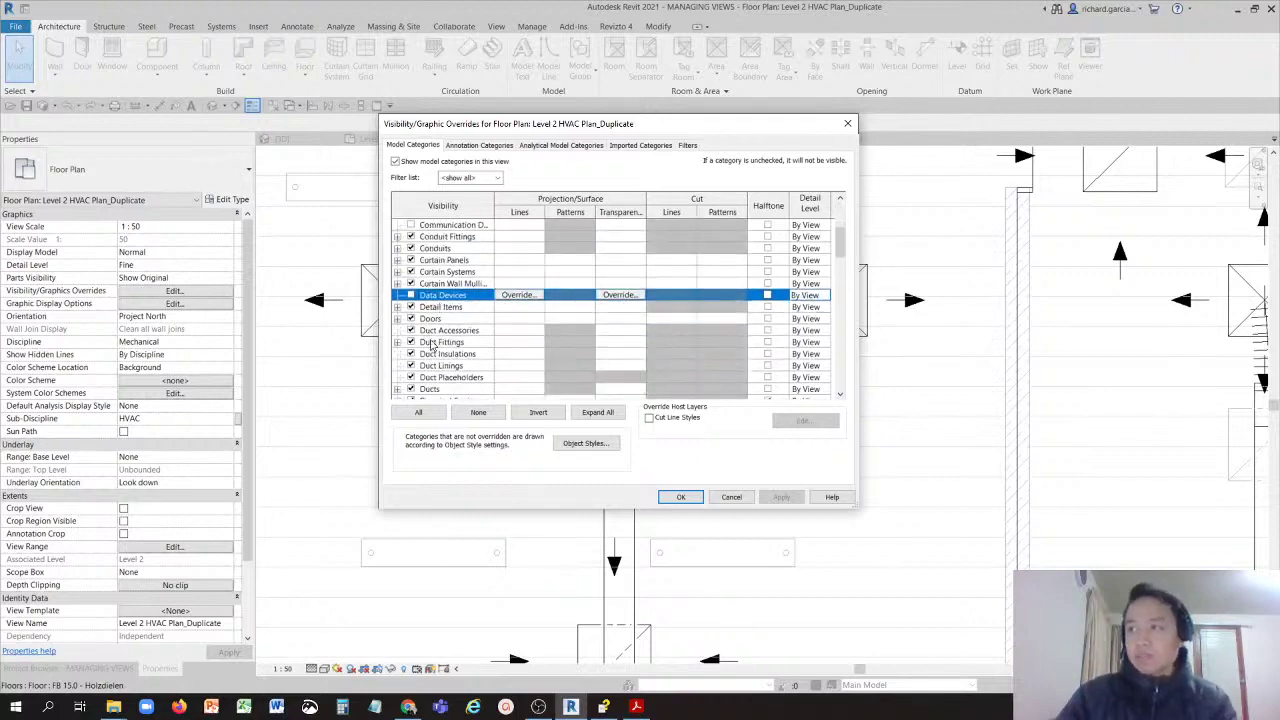
pyautogui.scroll(-1, 432, 352)
pyautogui.click(433, 356)
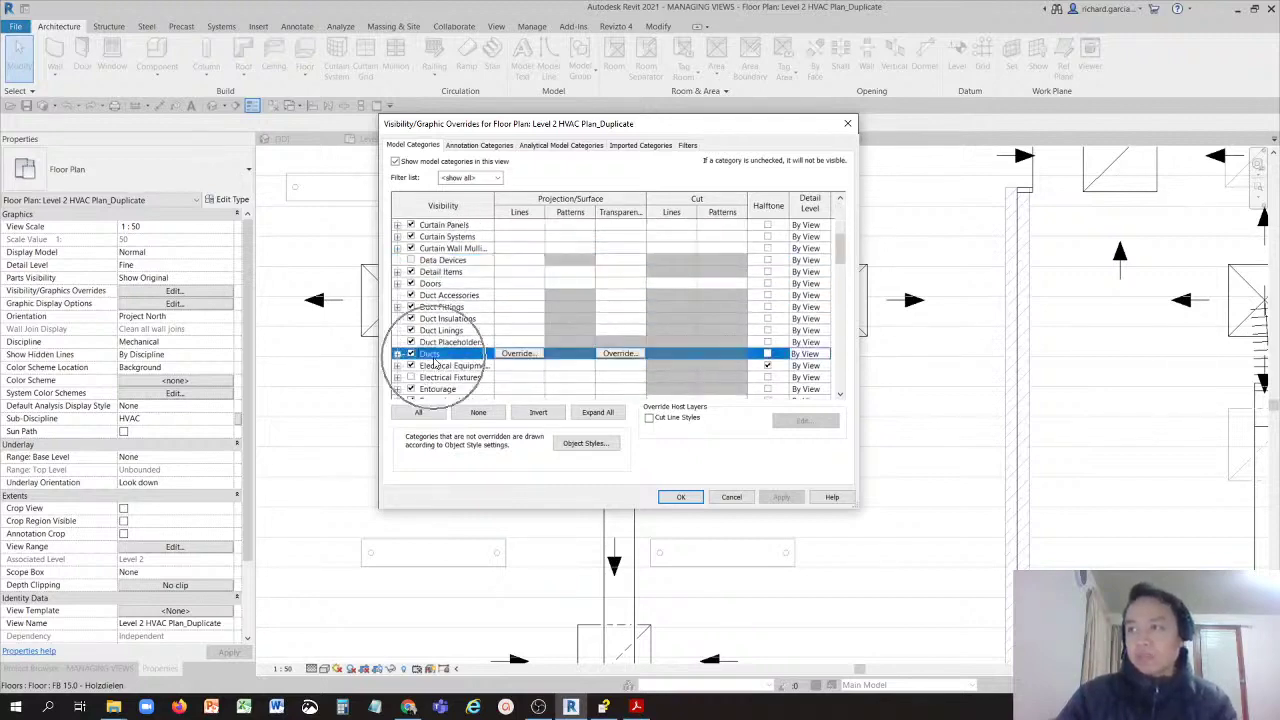
pyautogui.click(397, 355)
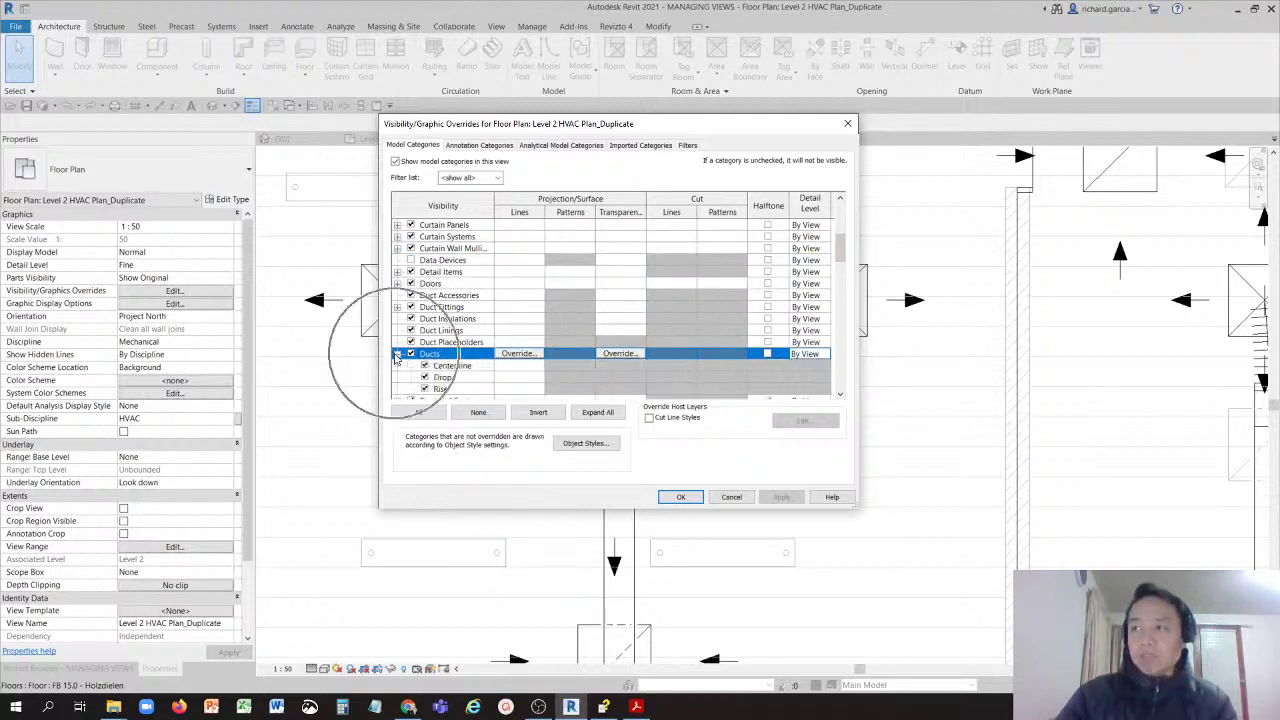
pyautogui.scroll(-1, 447, 344)
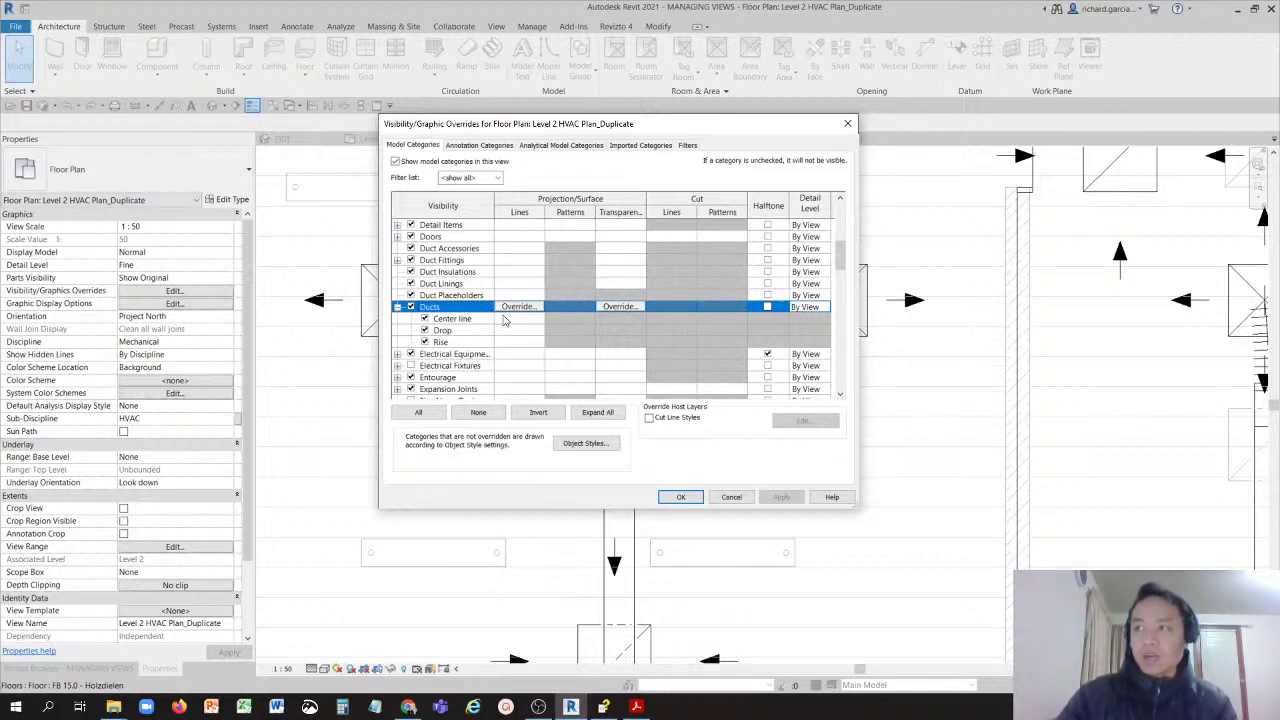
pyautogui.click(397, 307)
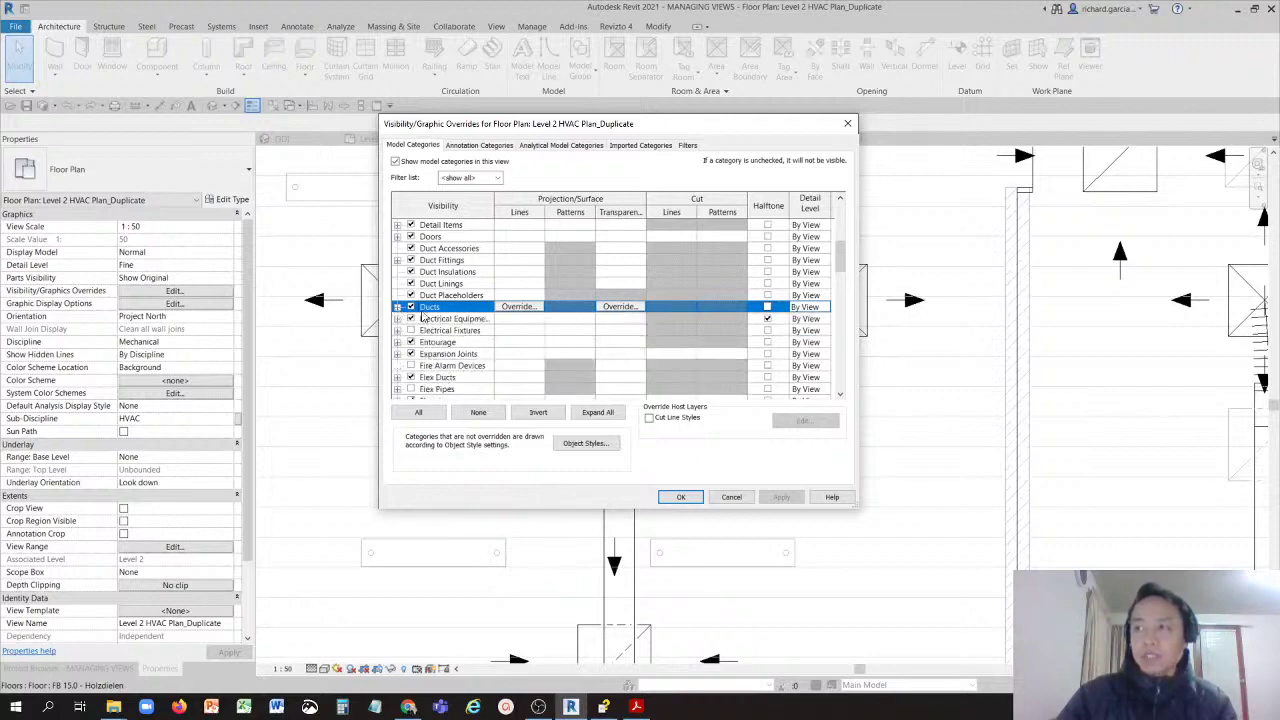
pyautogui.click(516, 307)
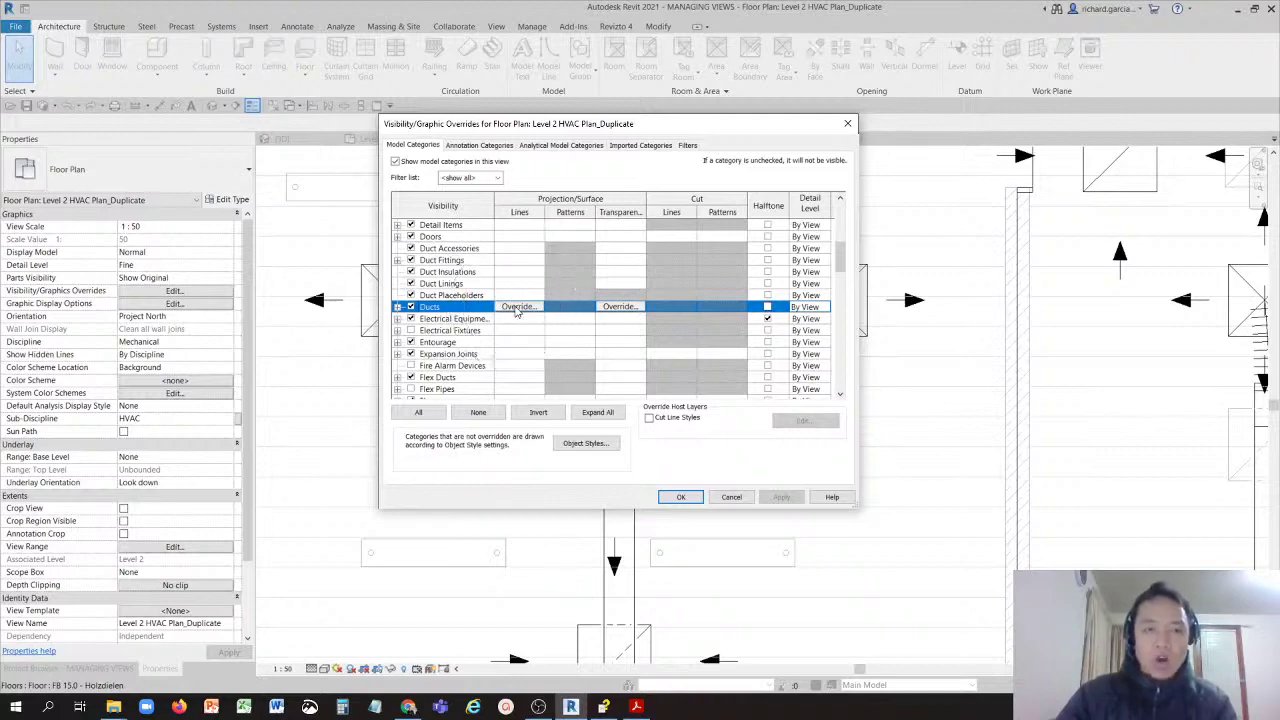
pyautogui.click(516, 309)
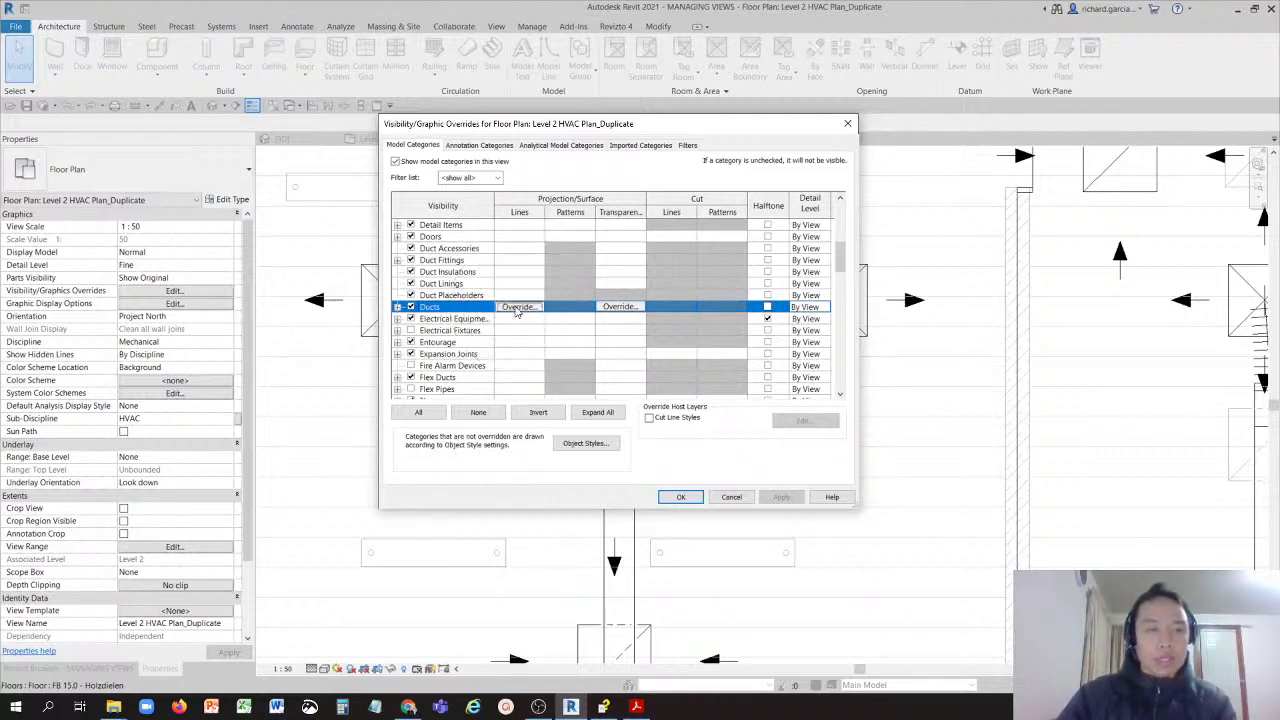
pyautogui.click(512, 308)
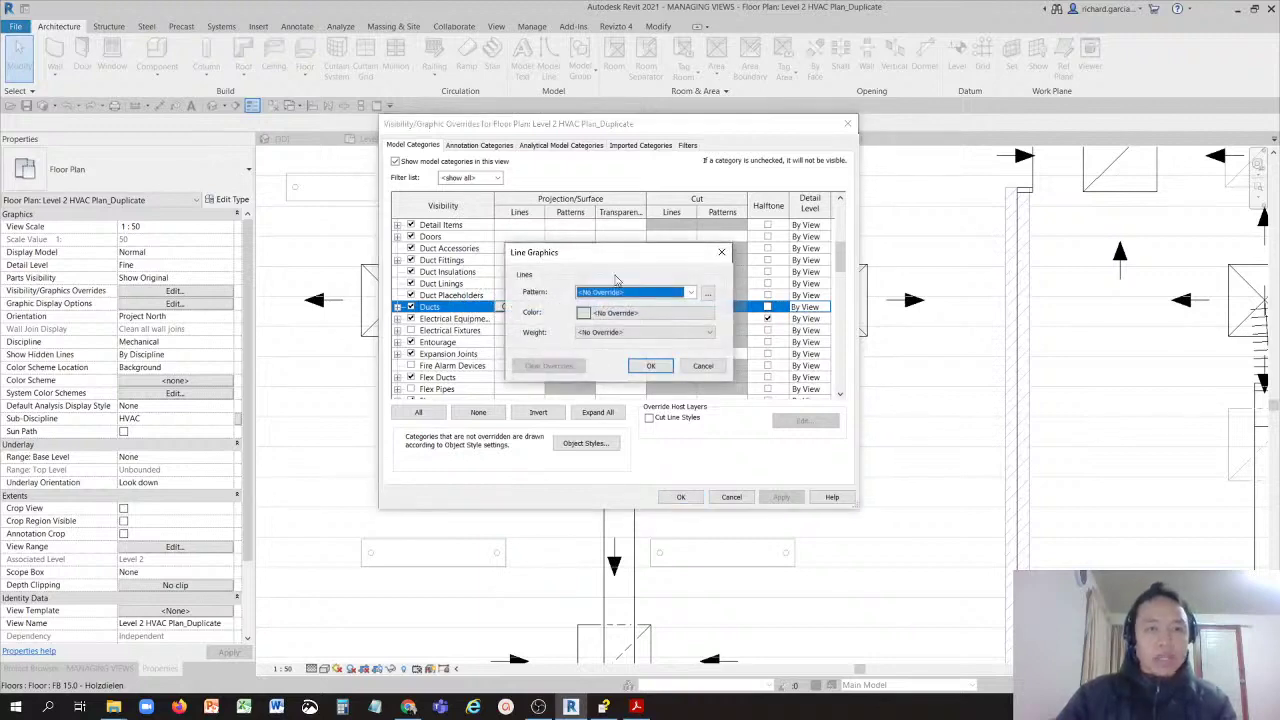
# Step: Override Ducts projection lines to a yellow Demolished pattern with no weight override, and apply
pyautogui.click(624, 296)
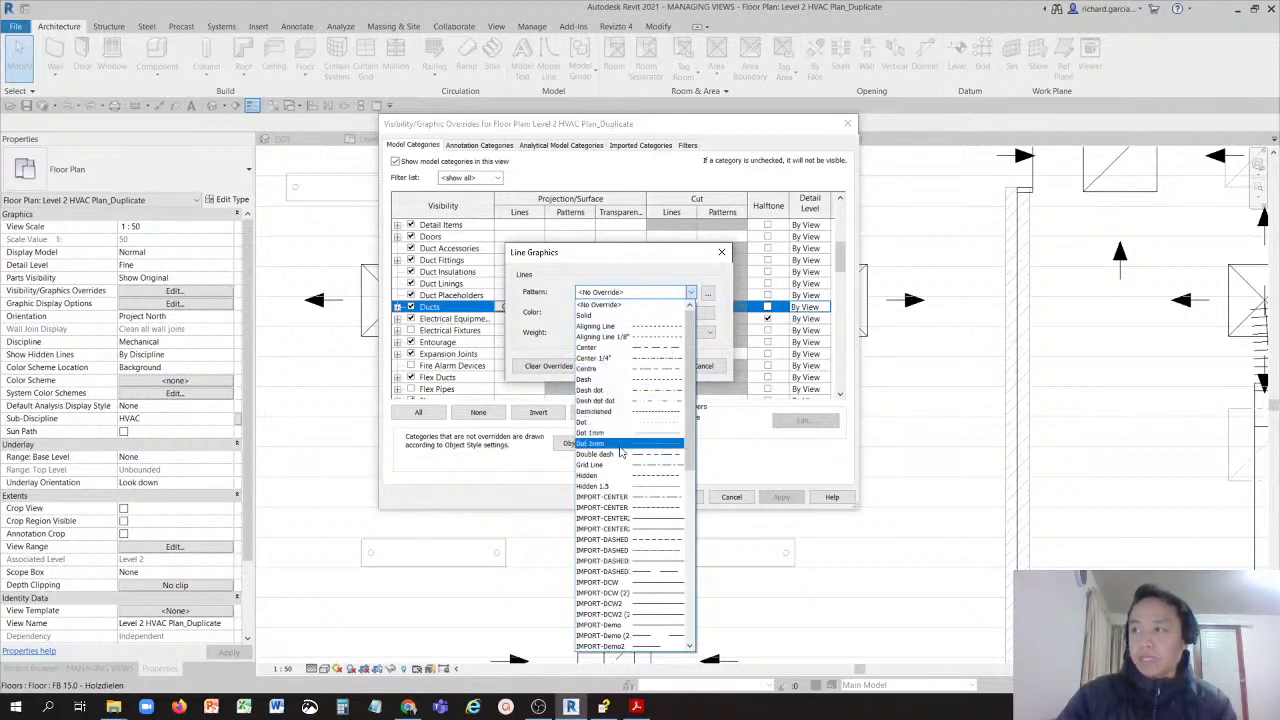
pyautogui.click(640, 416)
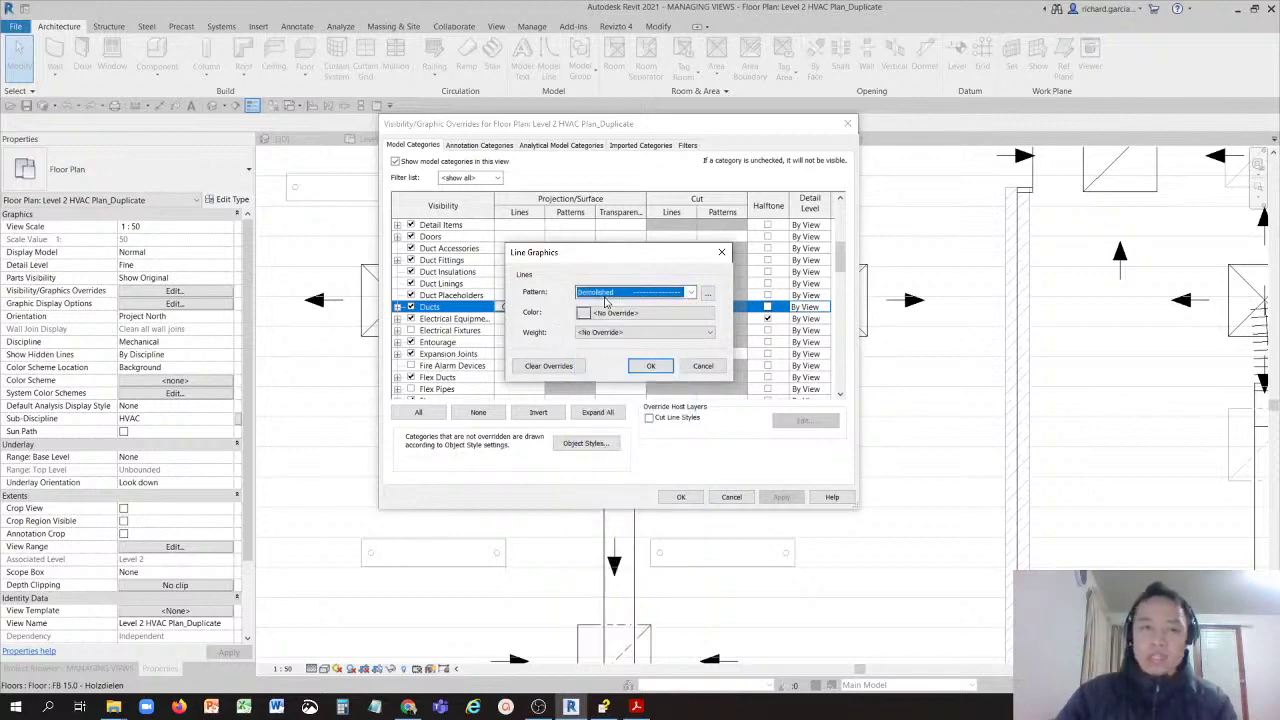
pyautogui.click(618, 313)
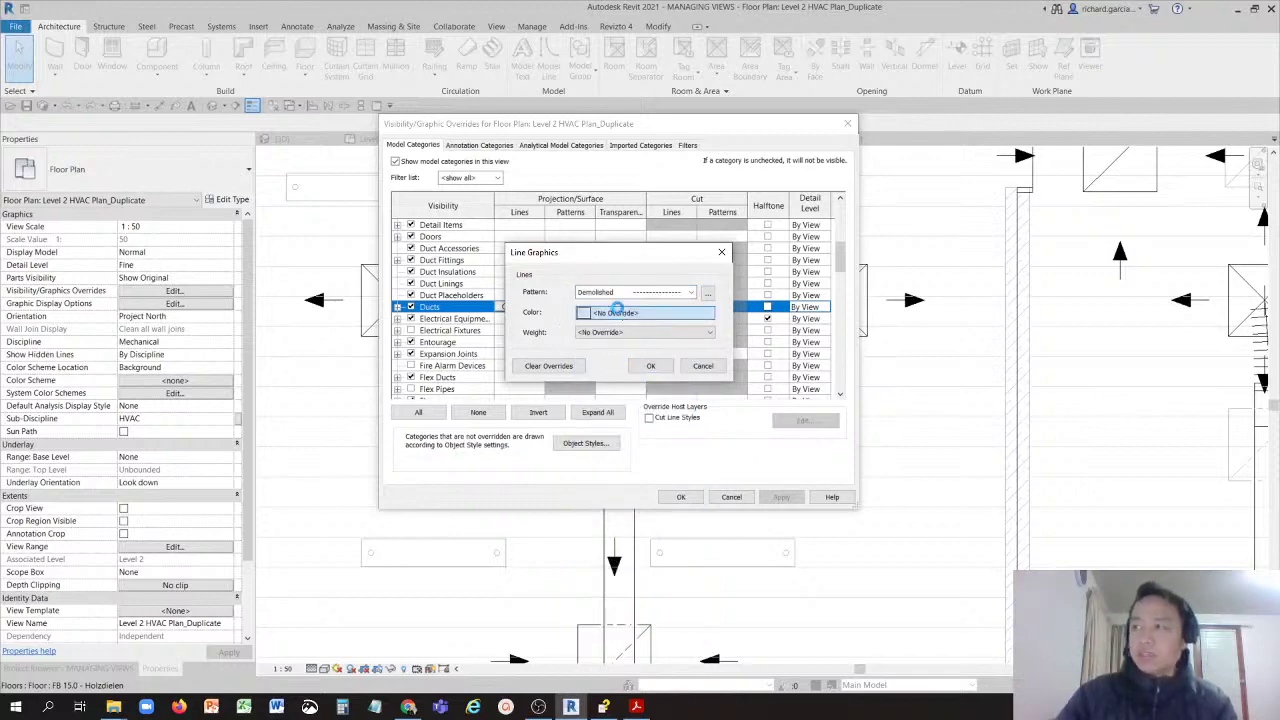
pyautogui.click(521, 329)
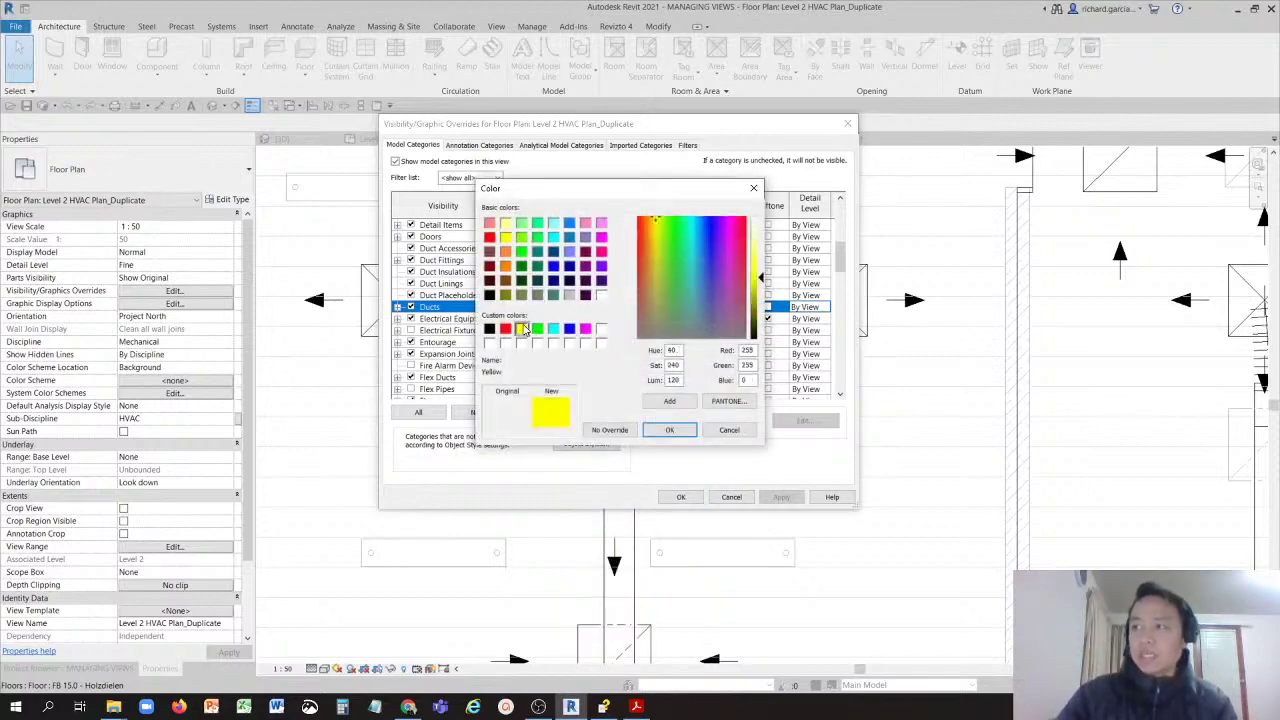
pyautogui.click(521, 329)
pyautogui.click(521, 329)
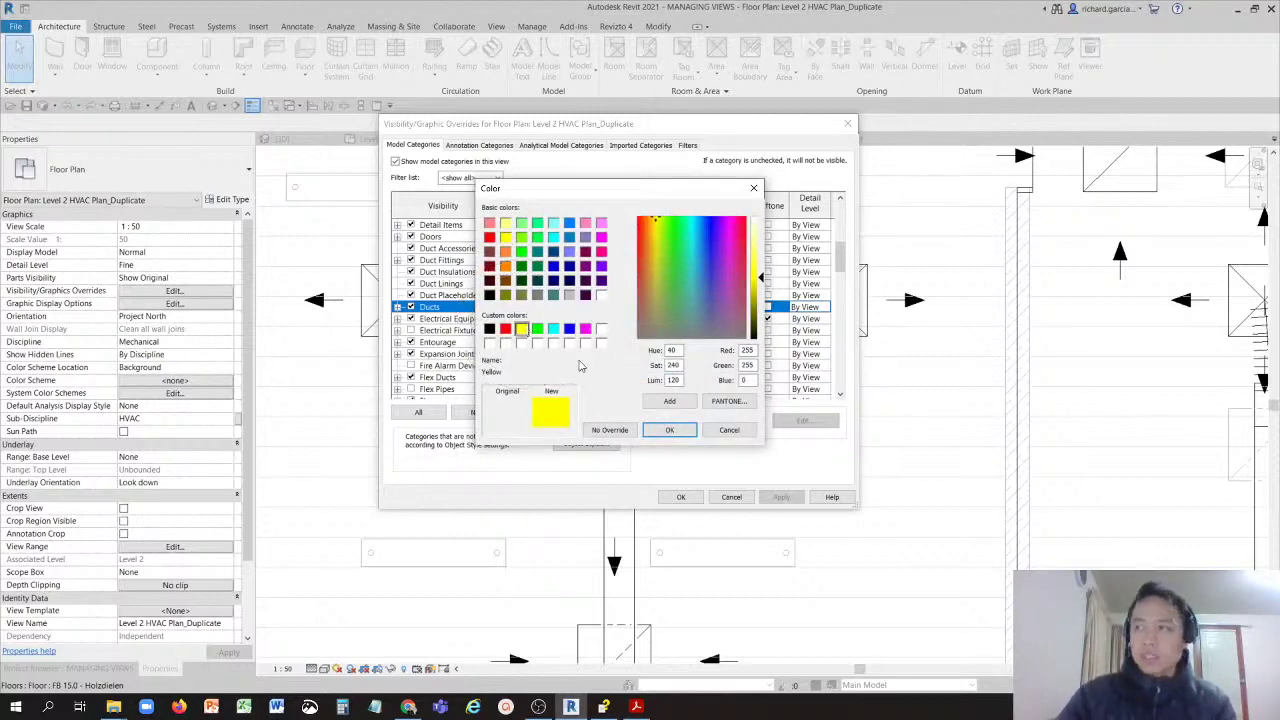
pyautogui.click(669, 431)
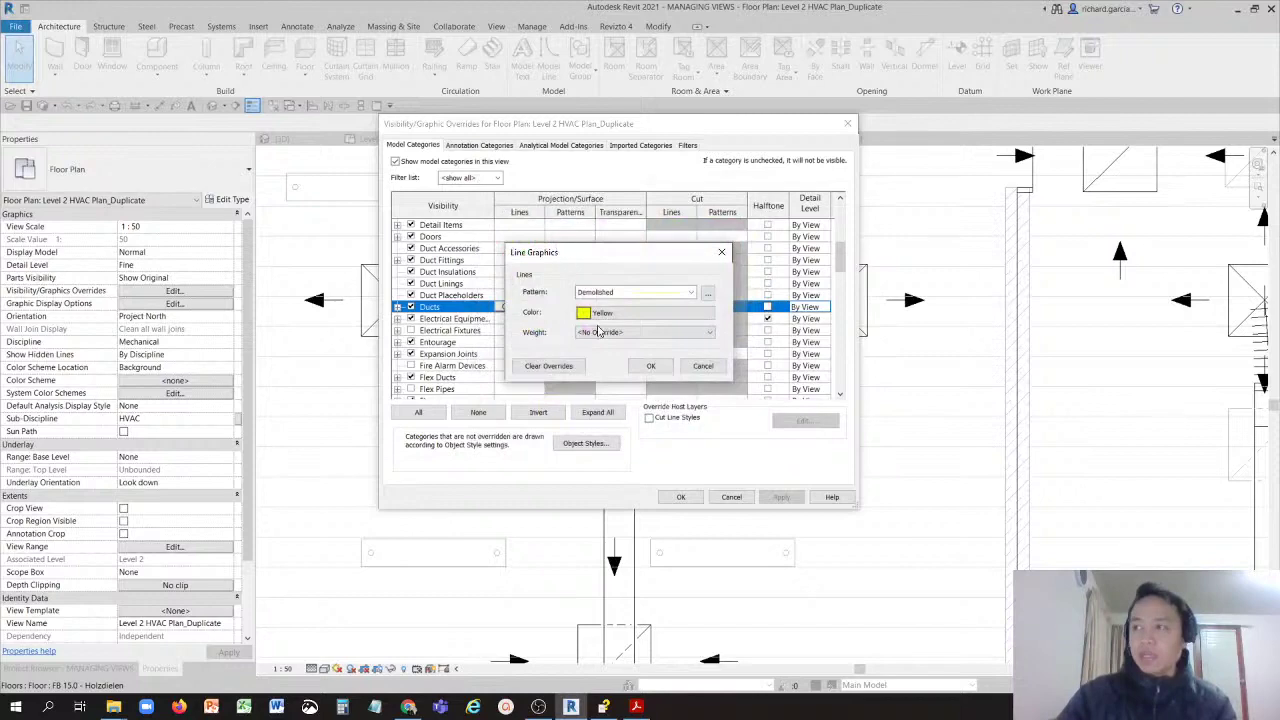
pyautogui.click(600, 333)
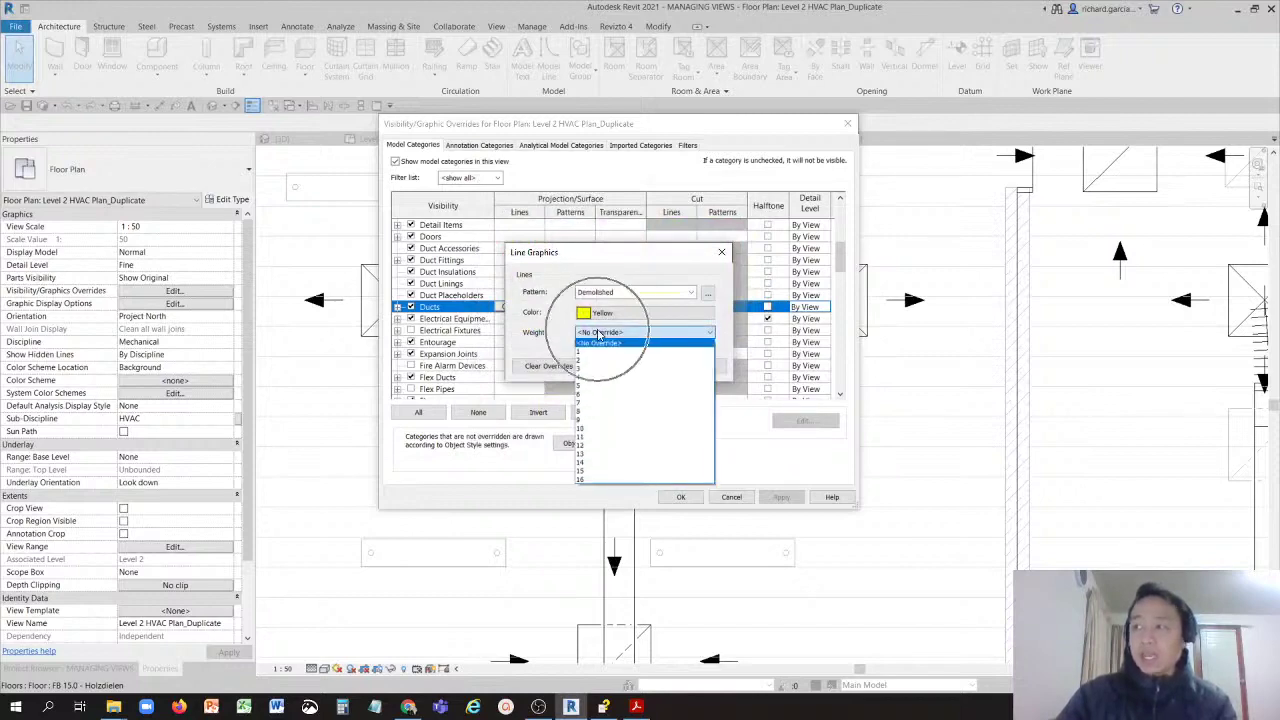
pyautogui.click(601, 340)
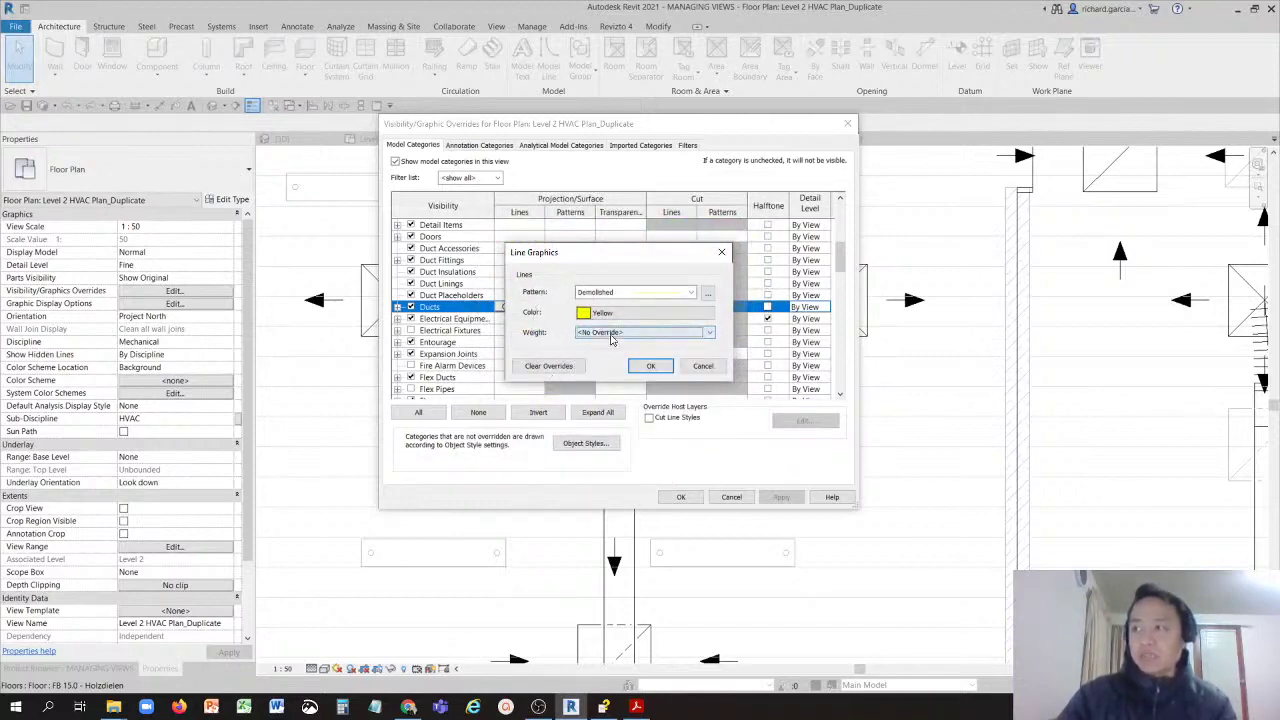
pyautogui.click(650, 368)
pyautogui.click(650, 368)
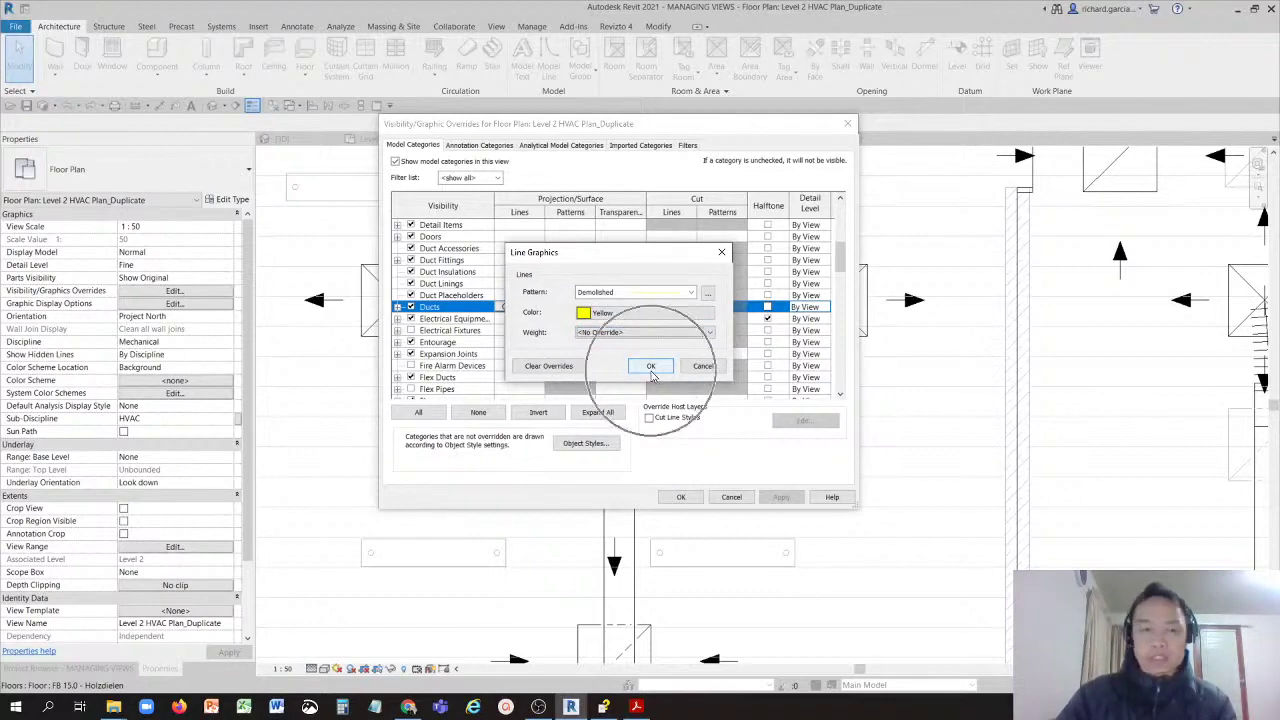
pyautogui.click(680, 497)
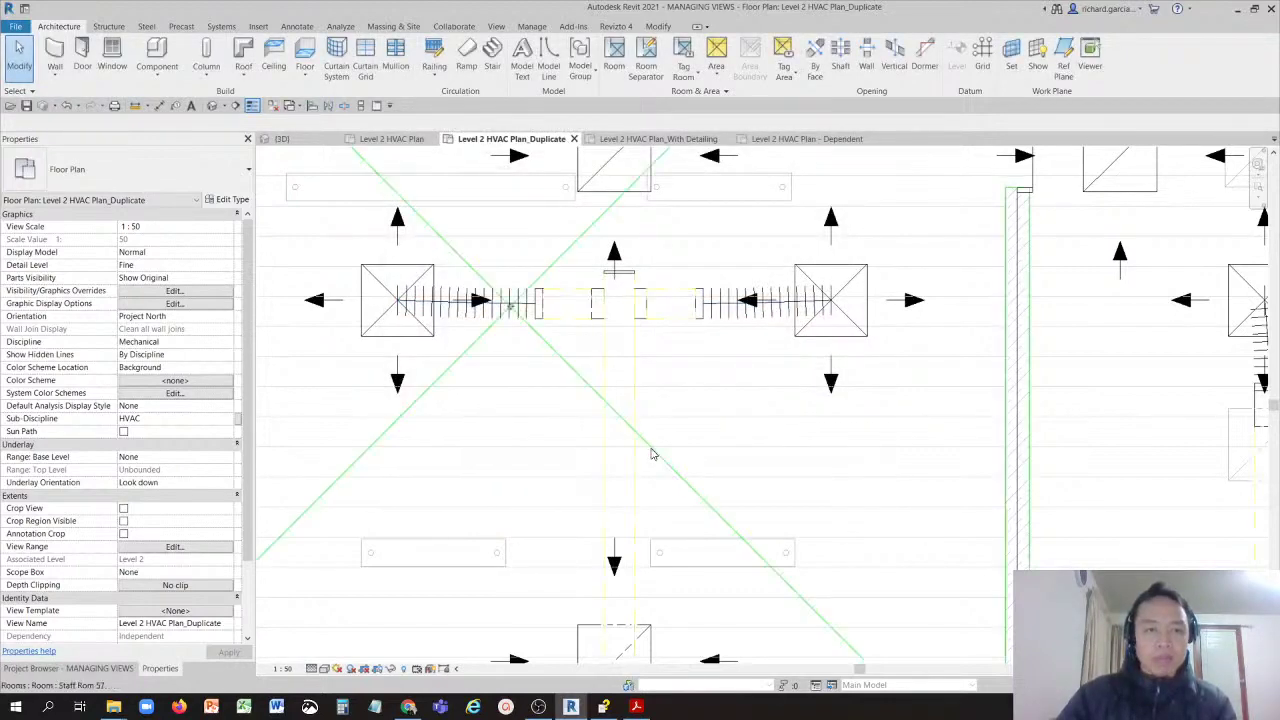
pyautogui.scroll(2, 651, 454)
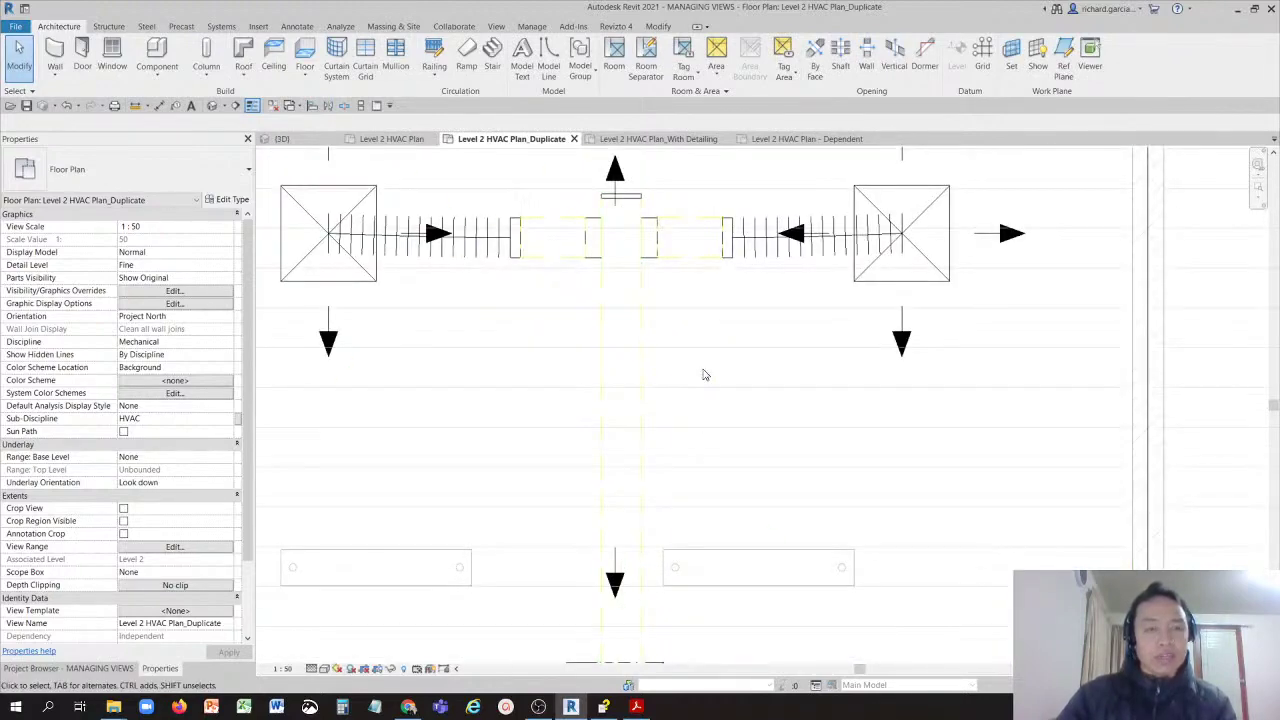
pyautogui.scroll(-1, 677, 372)
pyautogui.scroll(-2, 670, 375)
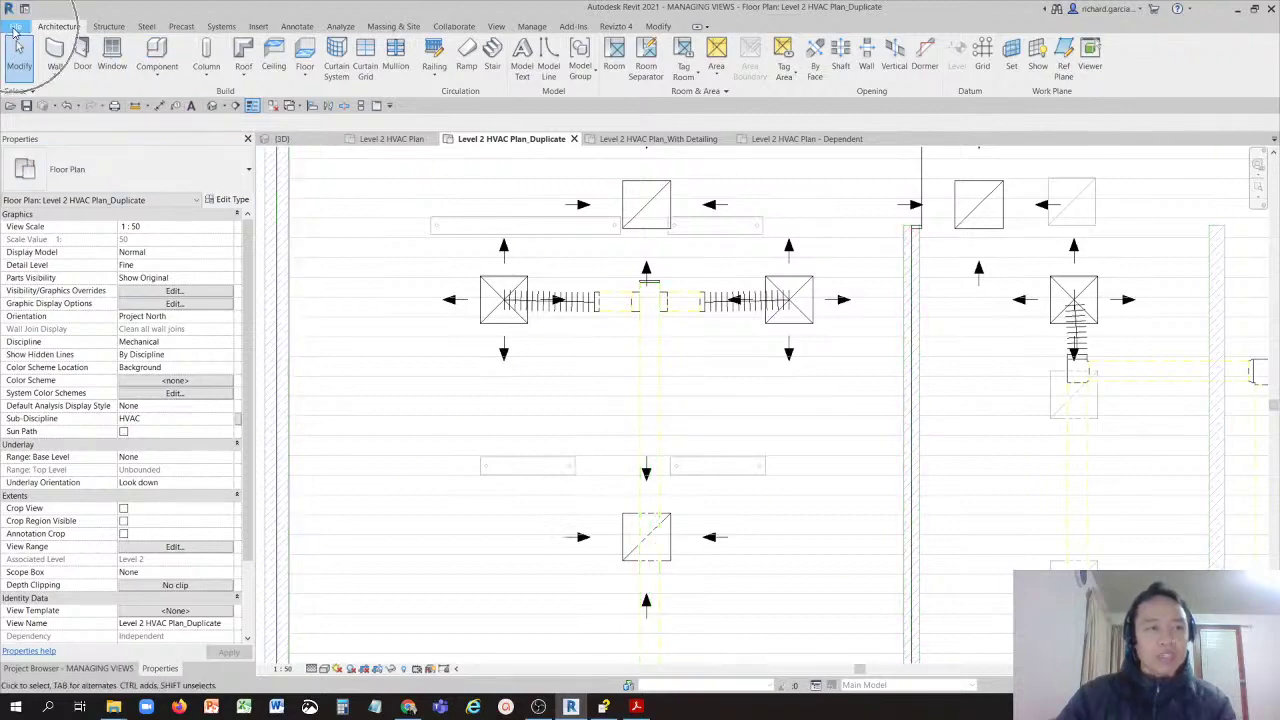
# Step: Set the Graphics background colour to black in Revit Options
pyautogui.click(15, 28)
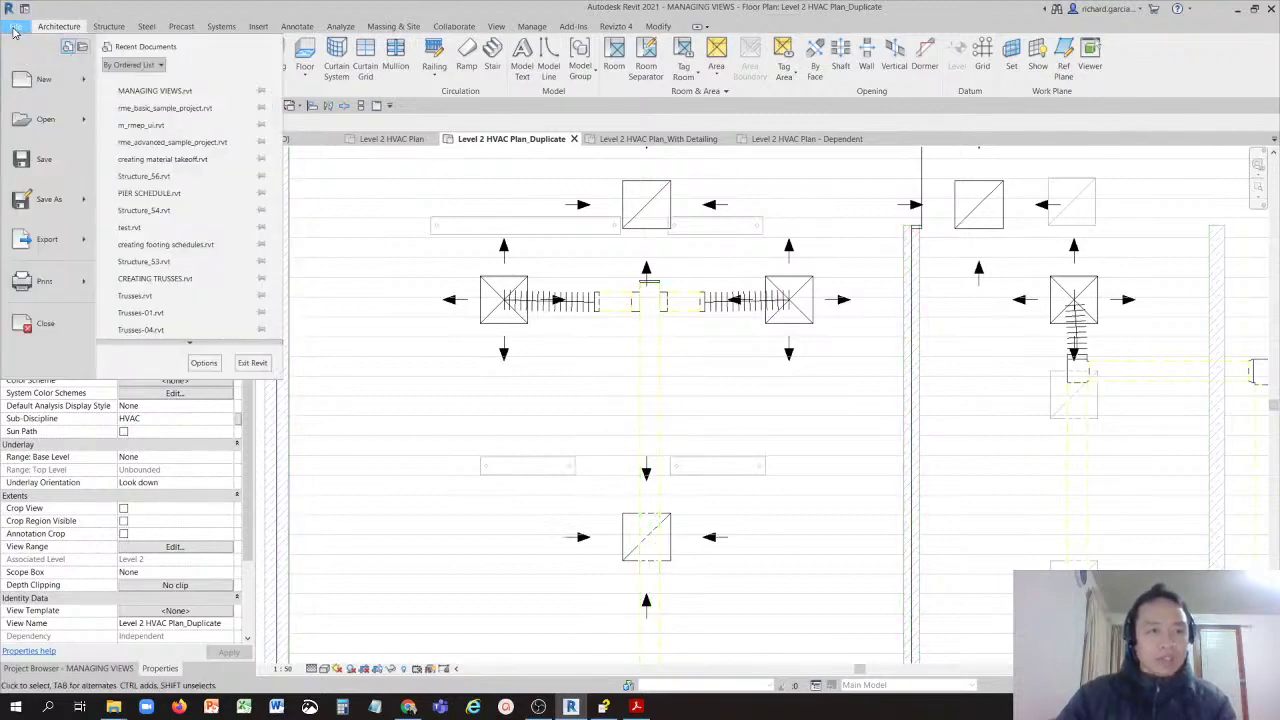
pyautogui.click(203, 364)
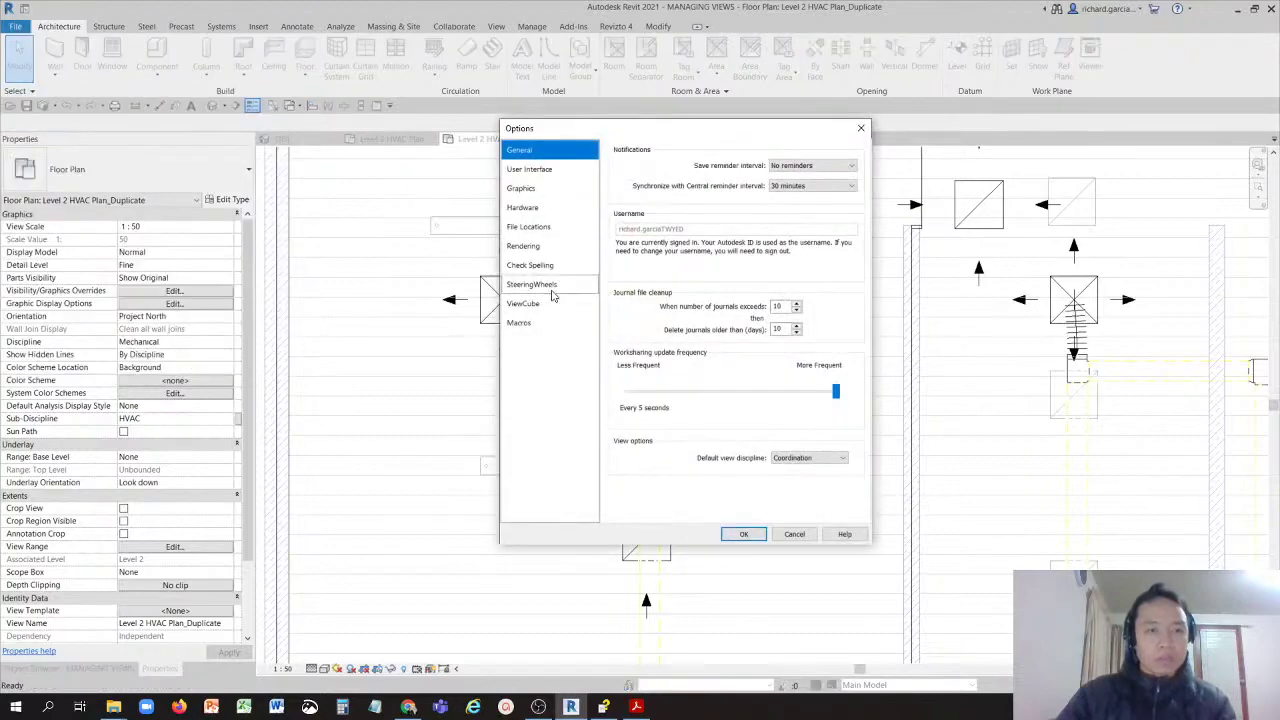
pyautogui.click(530, 190)
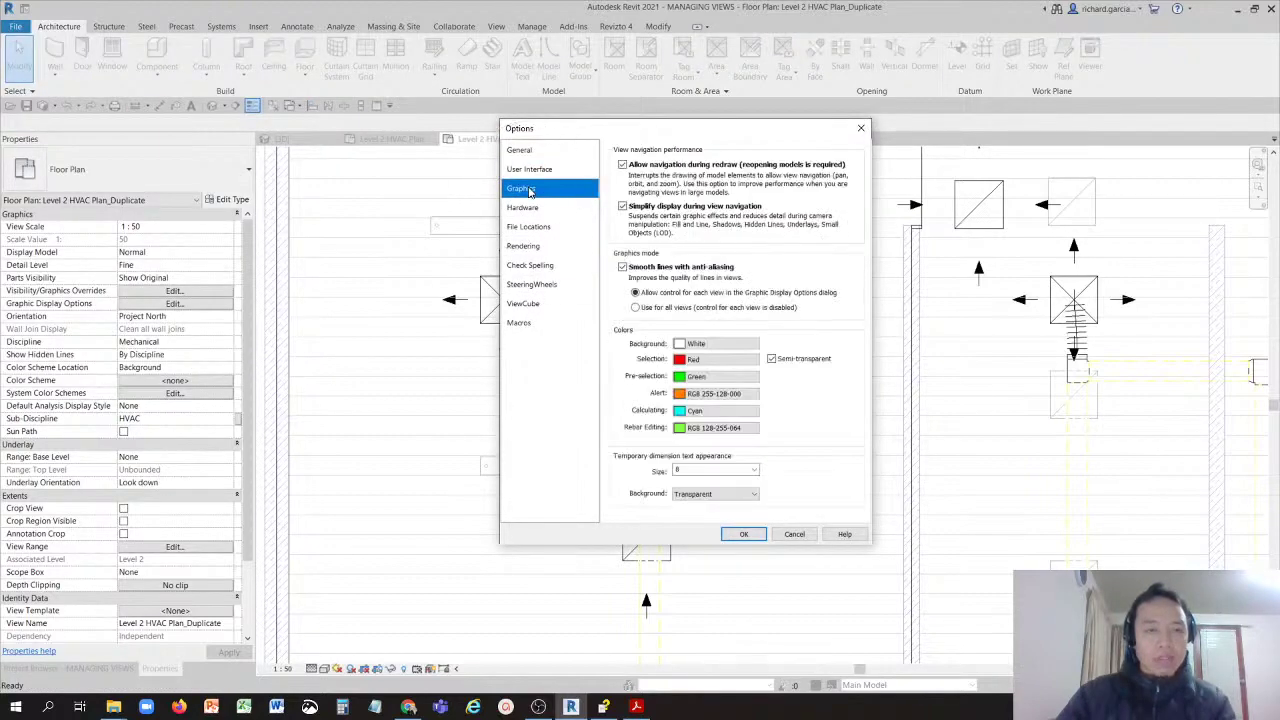
pyautogui.click(711, 344)
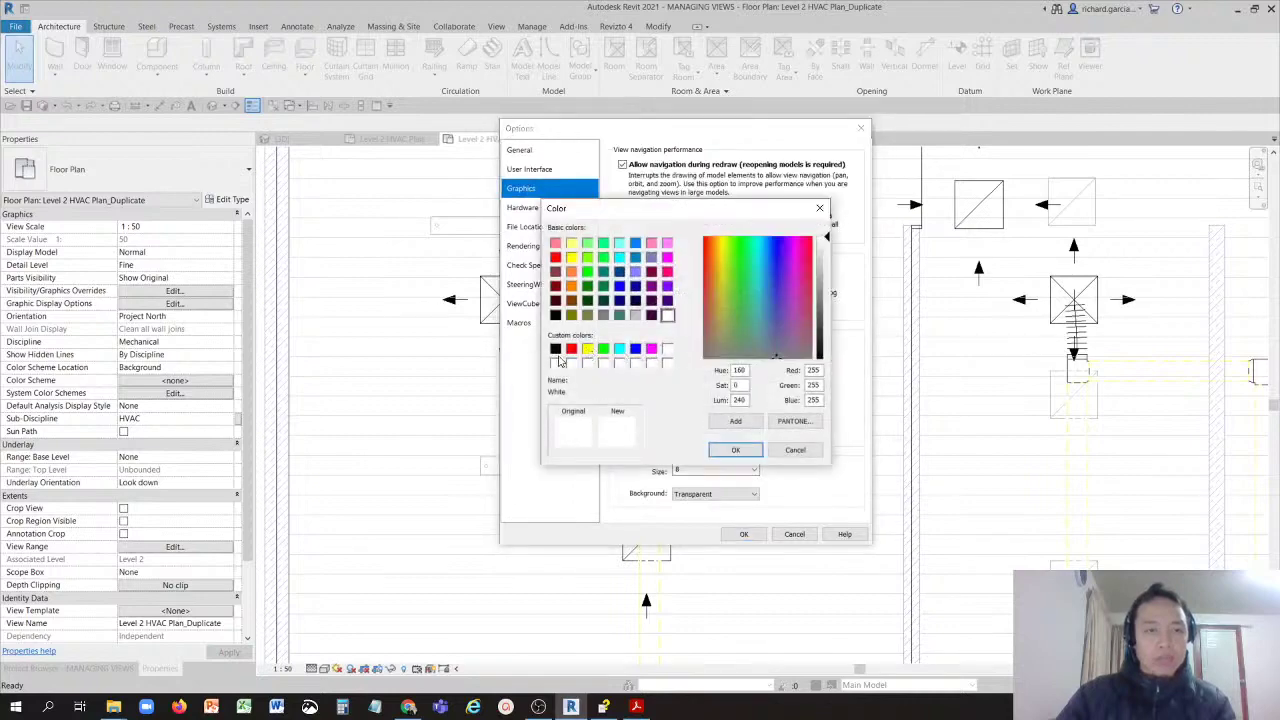
pyautogui.click(556, 349)
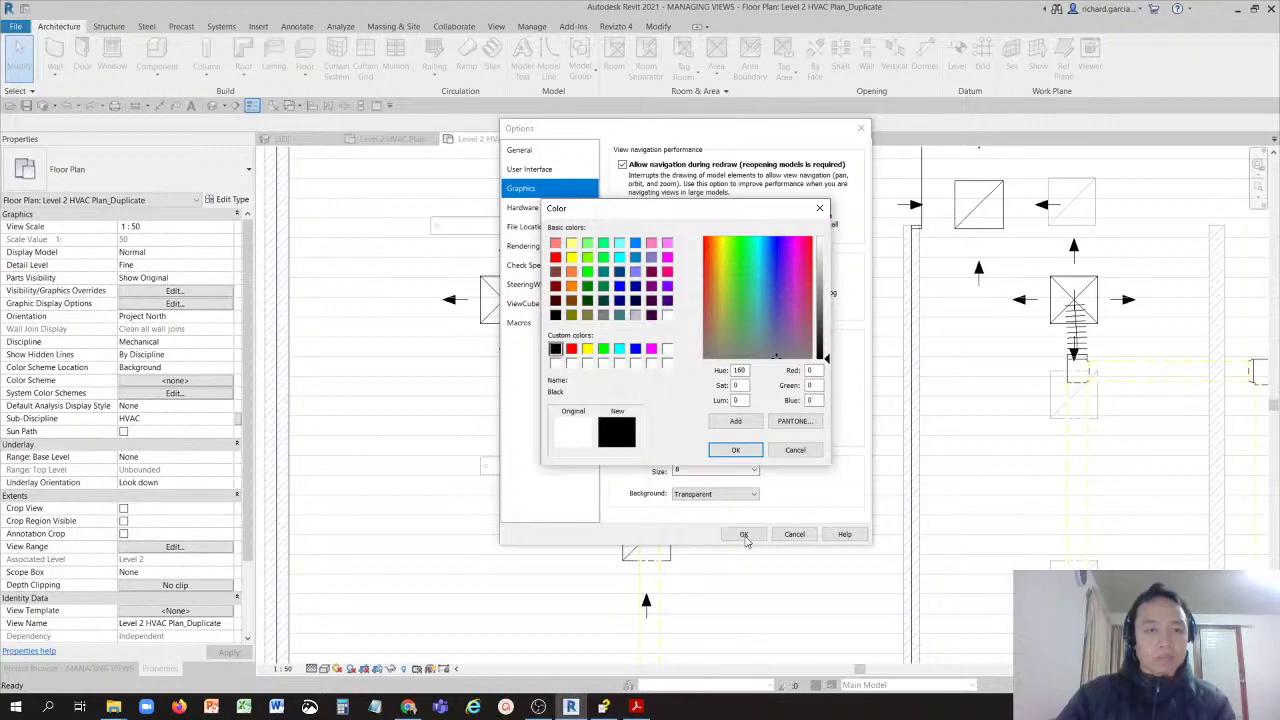
pyautogui.click(736, 450)
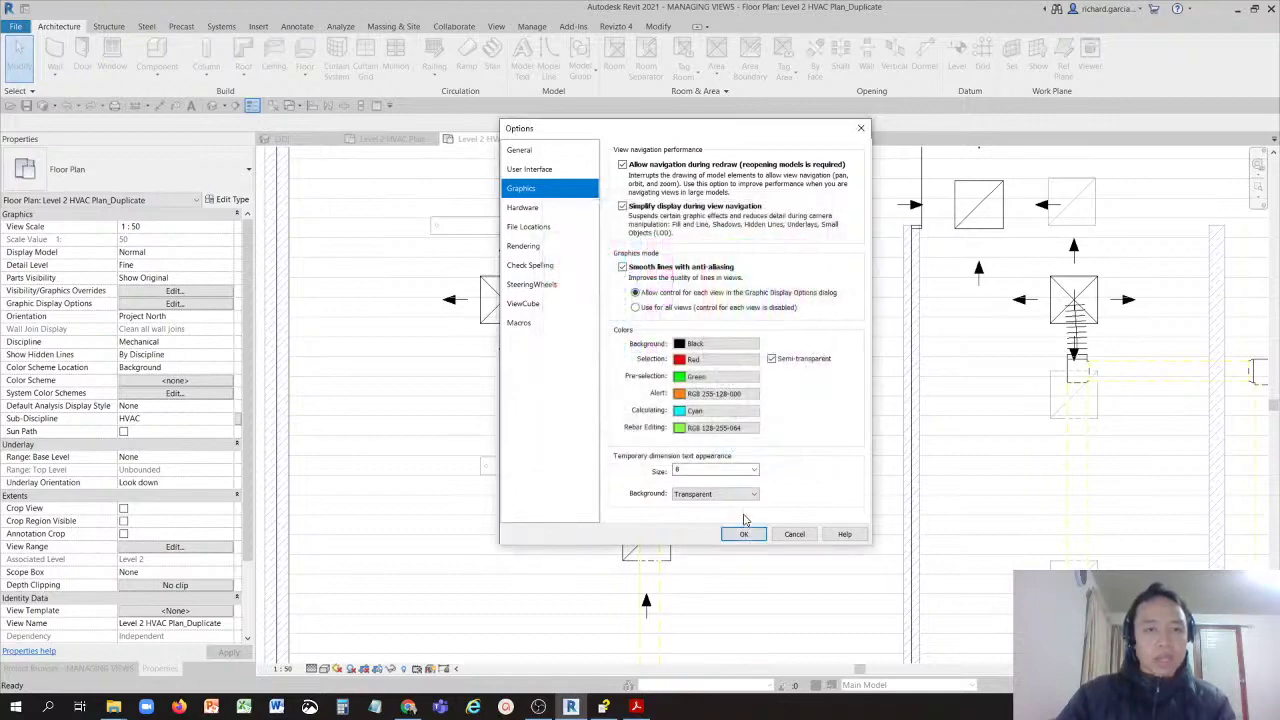
pyautogui.click(743, 533)
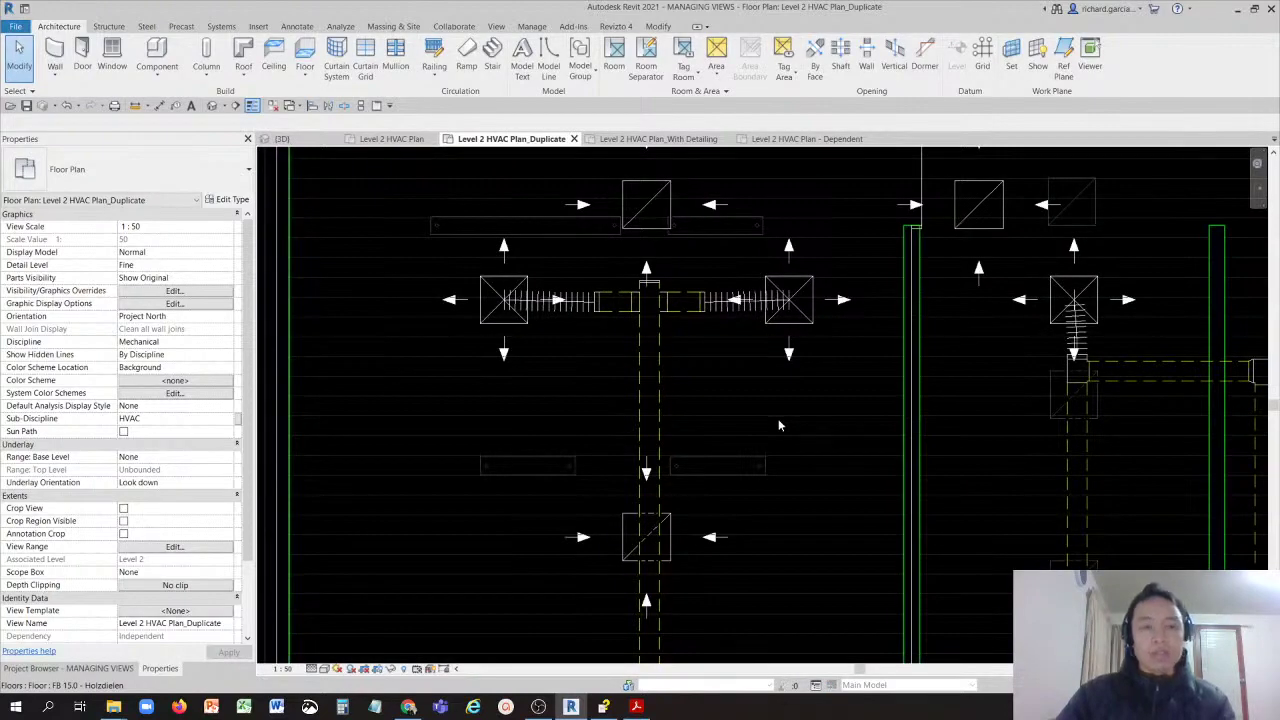
pyautogui.scroll(-3, 673, 330)
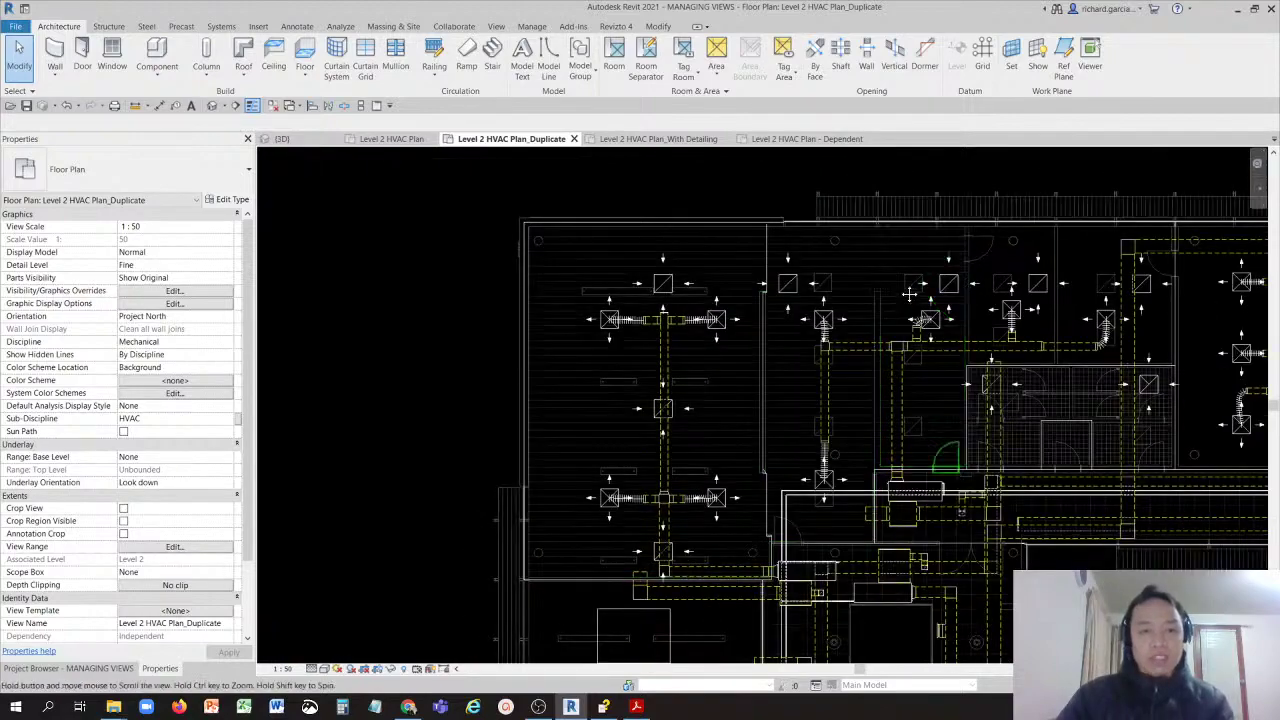
pyautogui.scroll(6, 753, 412)
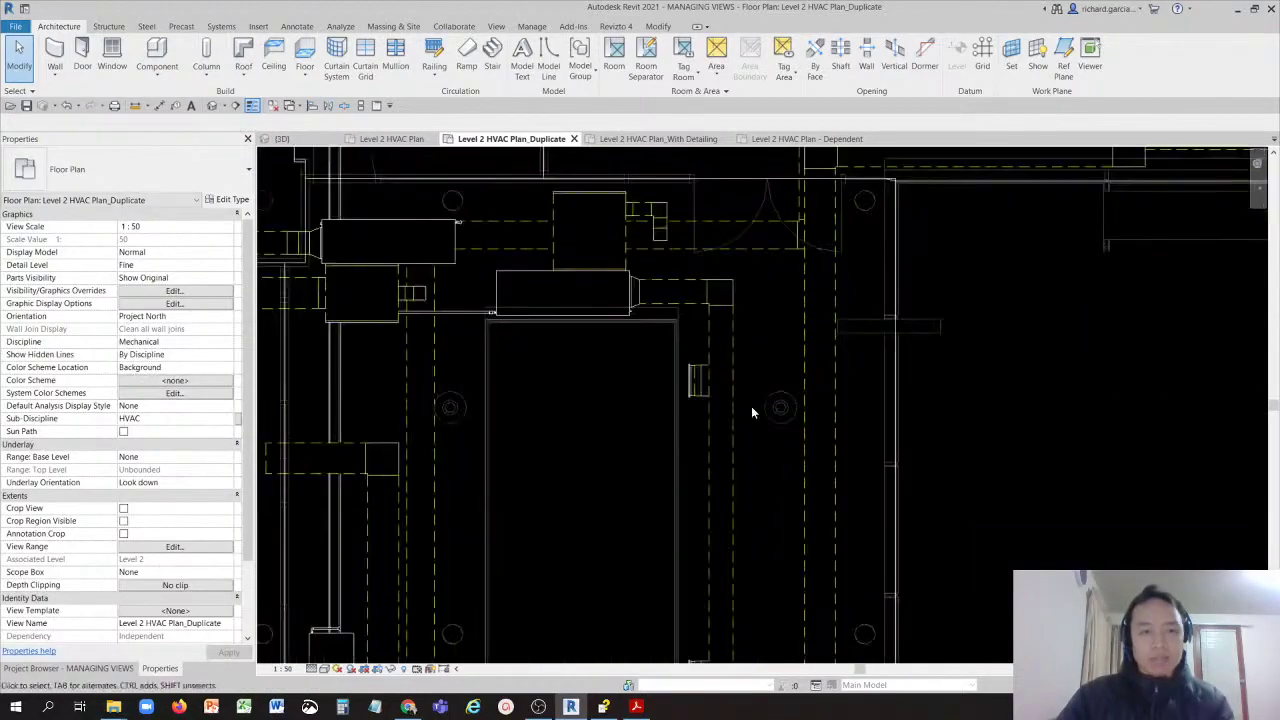
pyautogui.scroll(2, 751, 406)
pyautogui.scroll(-3, 720, 343)
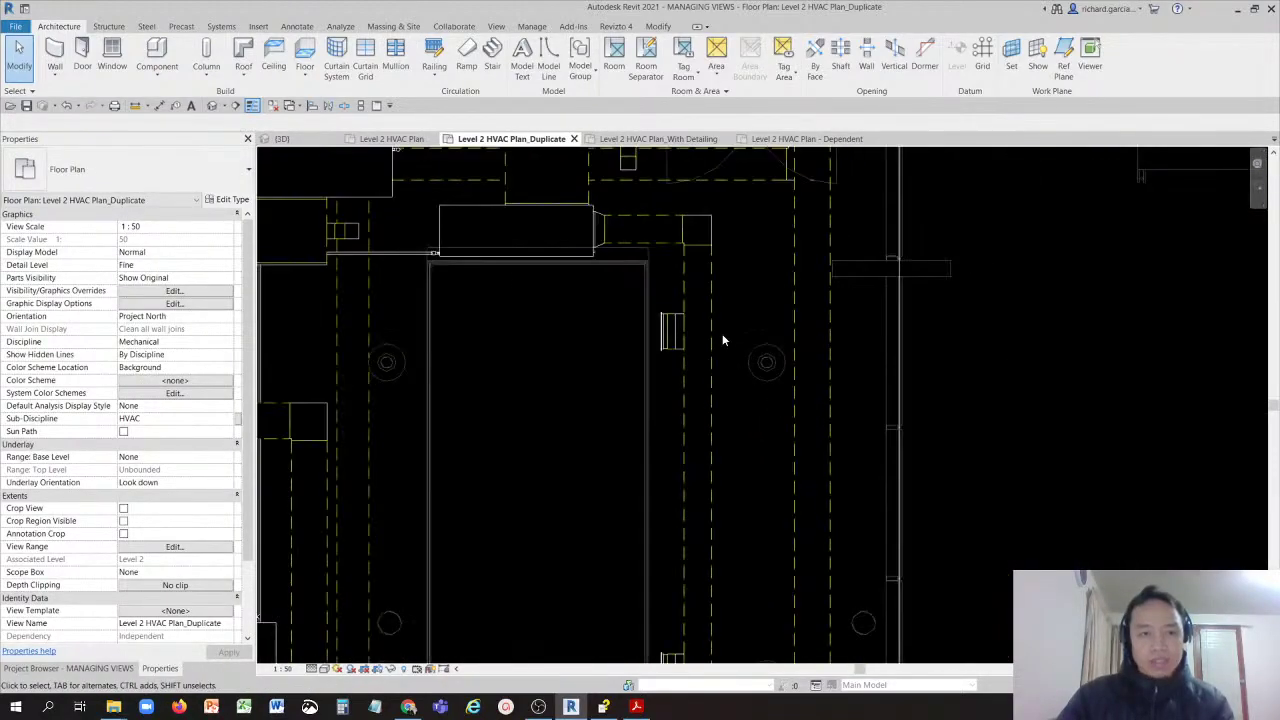
pyautogui.scroll(4, 660, 340)
pyautogui.scroll(4, 700, 310)
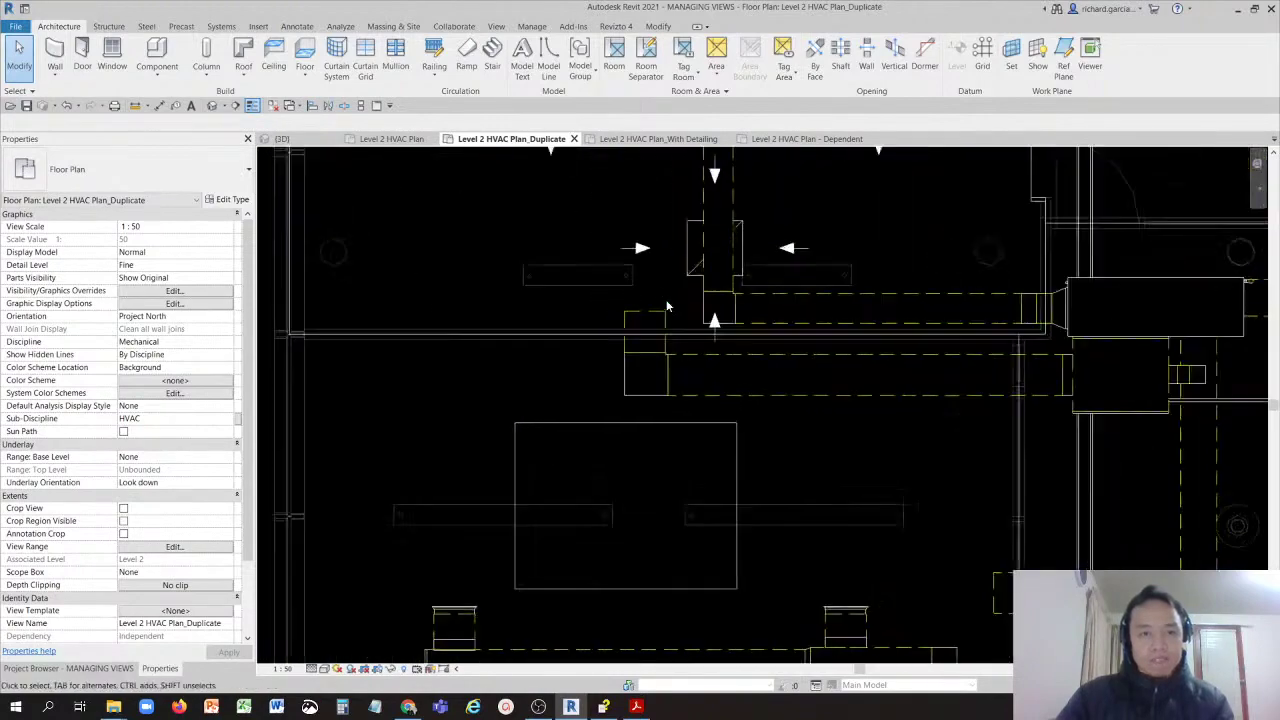
pyautogui.scroll(-2, 790, 272)
pyautogui.moveTo(790, 270); pyautogui.dragTo(726, 483, button='middle')
pyautogui.scroll(3, 737, 477)
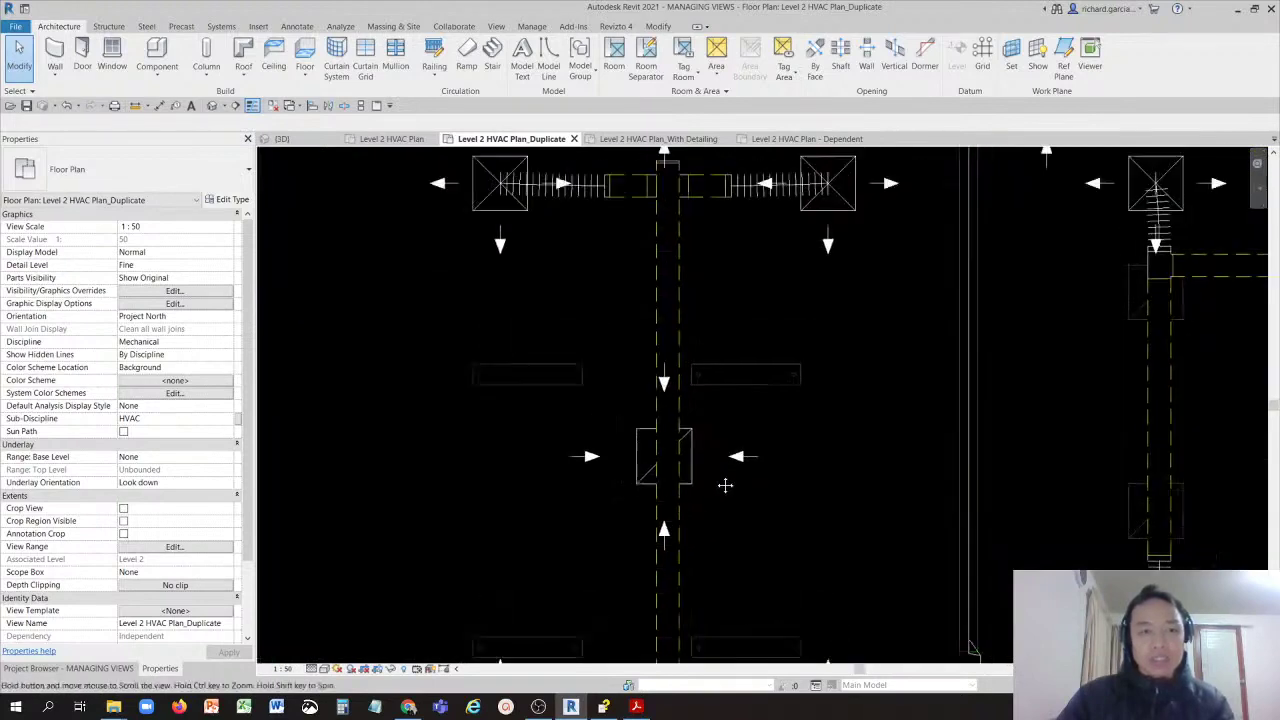
pyautogui.moveTo(727, 361); pyautogui.dragTo(715, 504, button='middle')
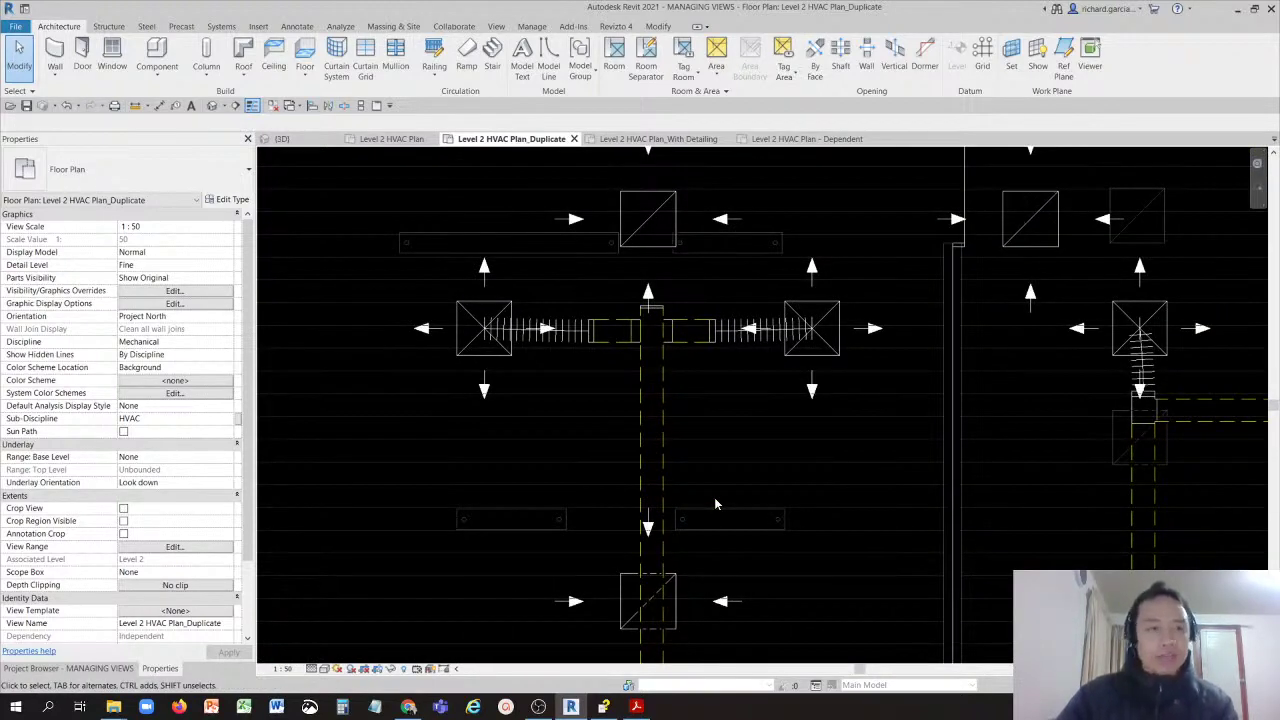
pyautogui.scroll(5, 660, 390)
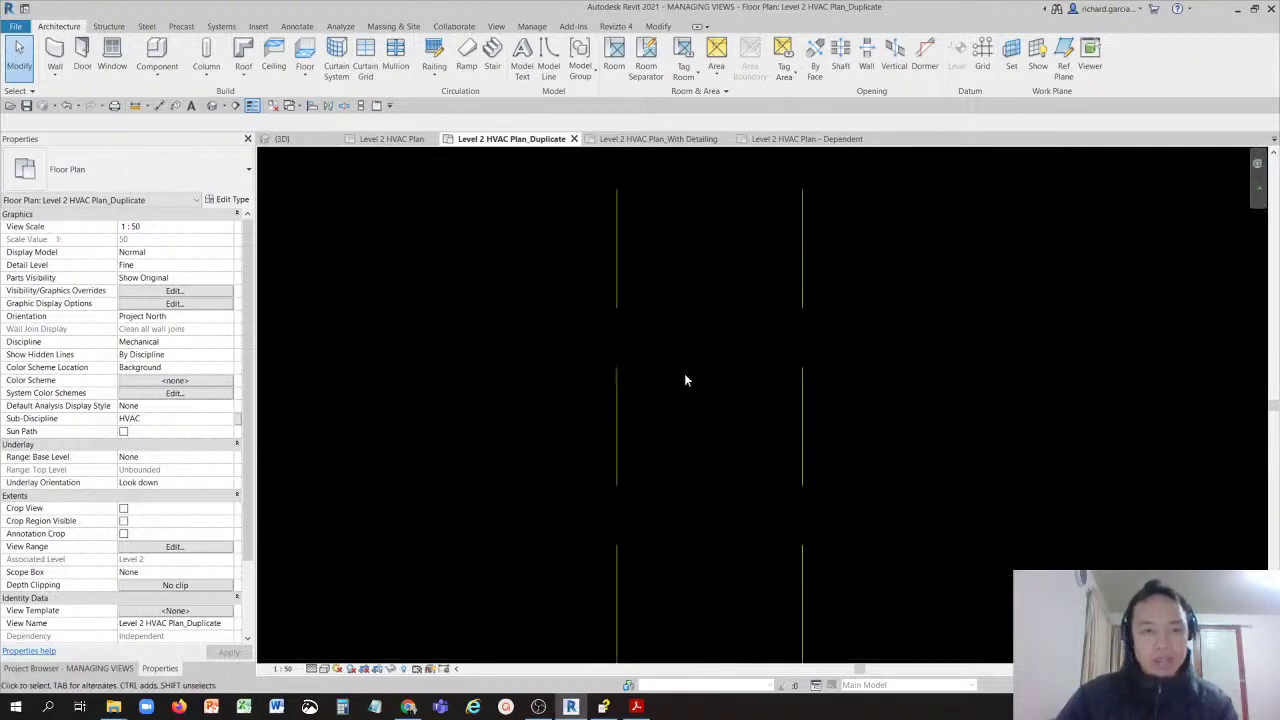
pyautogui.scroll(-6, 684, 380)
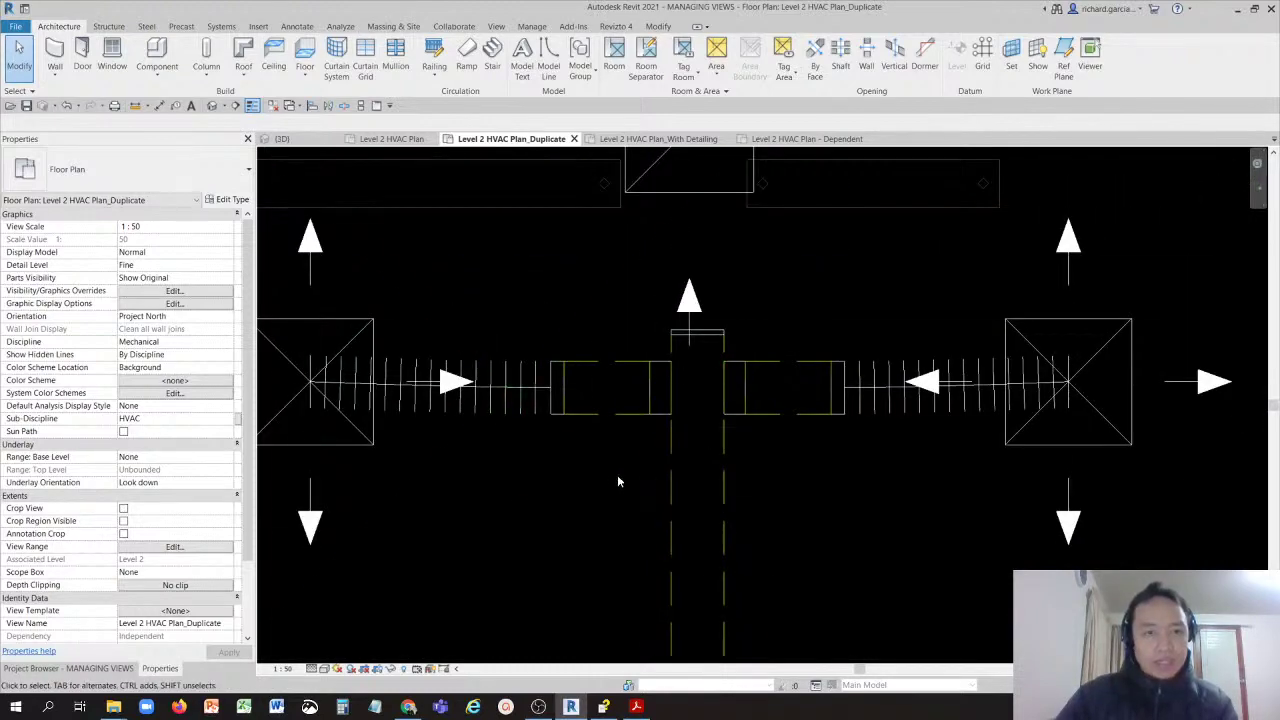
# Step: In the view's Visibility/Graphic Overrides, scroll the model categories to select Ducts
pyautogui.click(180, 293)
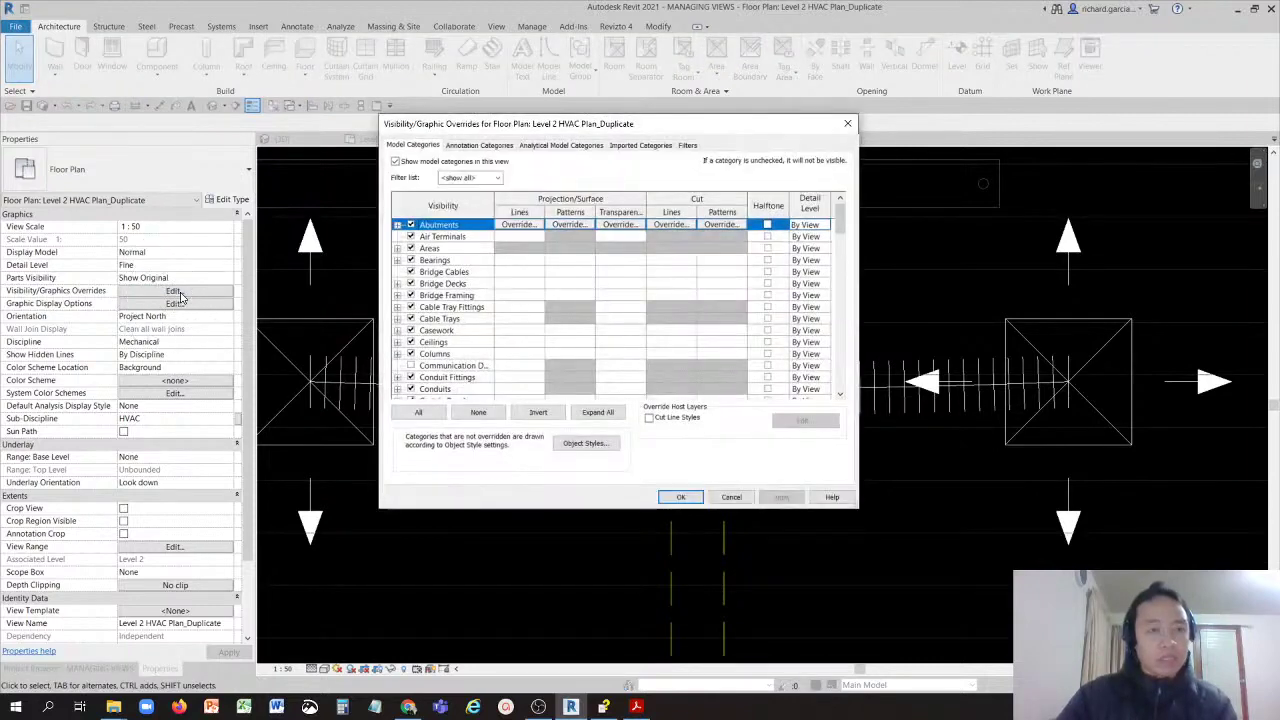
pyautogui.click(445, 333)
pyautogui.scroll(-2, 450, 340)
pyautogui.click(455, 342)
pyautogui.keyDown('ctrl'); pyautogui.click(487, 367); pyautogui.keyUp('ctrl')
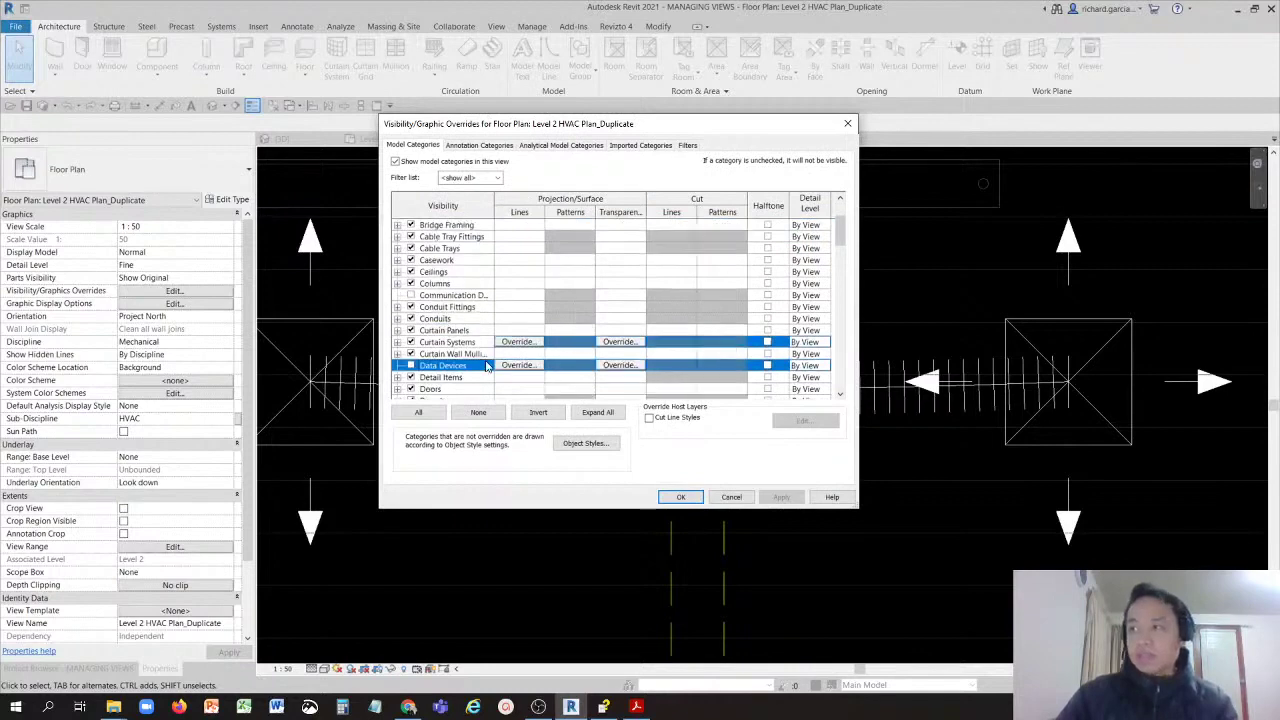
pyautogui.scroll(-2, 482, 360)
pyautogui.scroll(-2, 486, 315)
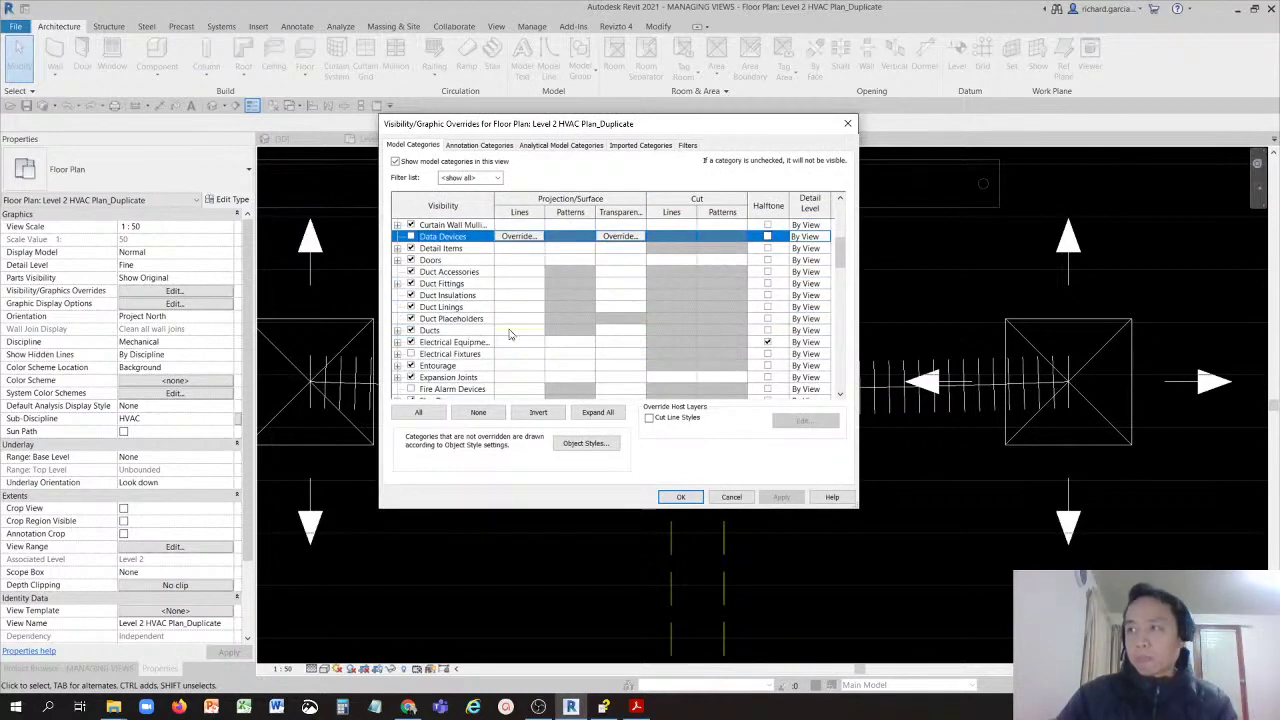
pyautogui.click(514, 333)
# Step: Clear the Ducts line overrides so pattern, colour and weight have no override
pyautogui.click(514, 333)
pyautogui.click(514, 333)
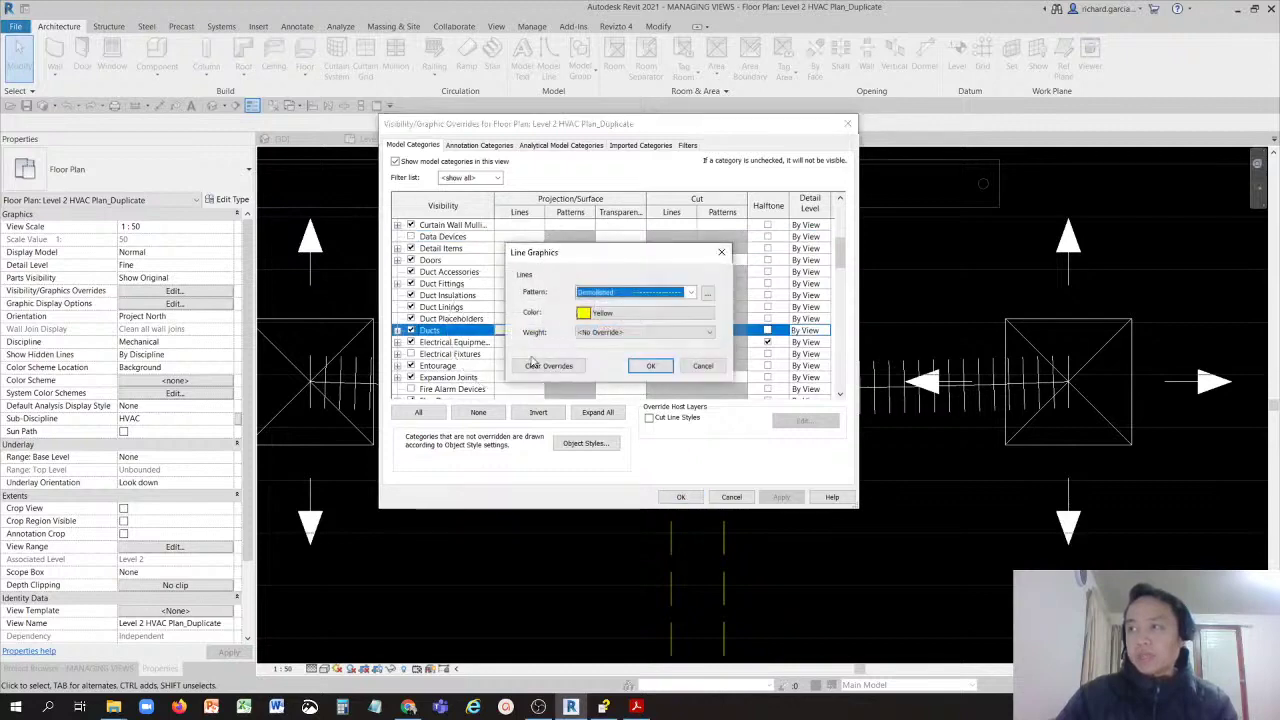
pyautogui.click(550, 370)
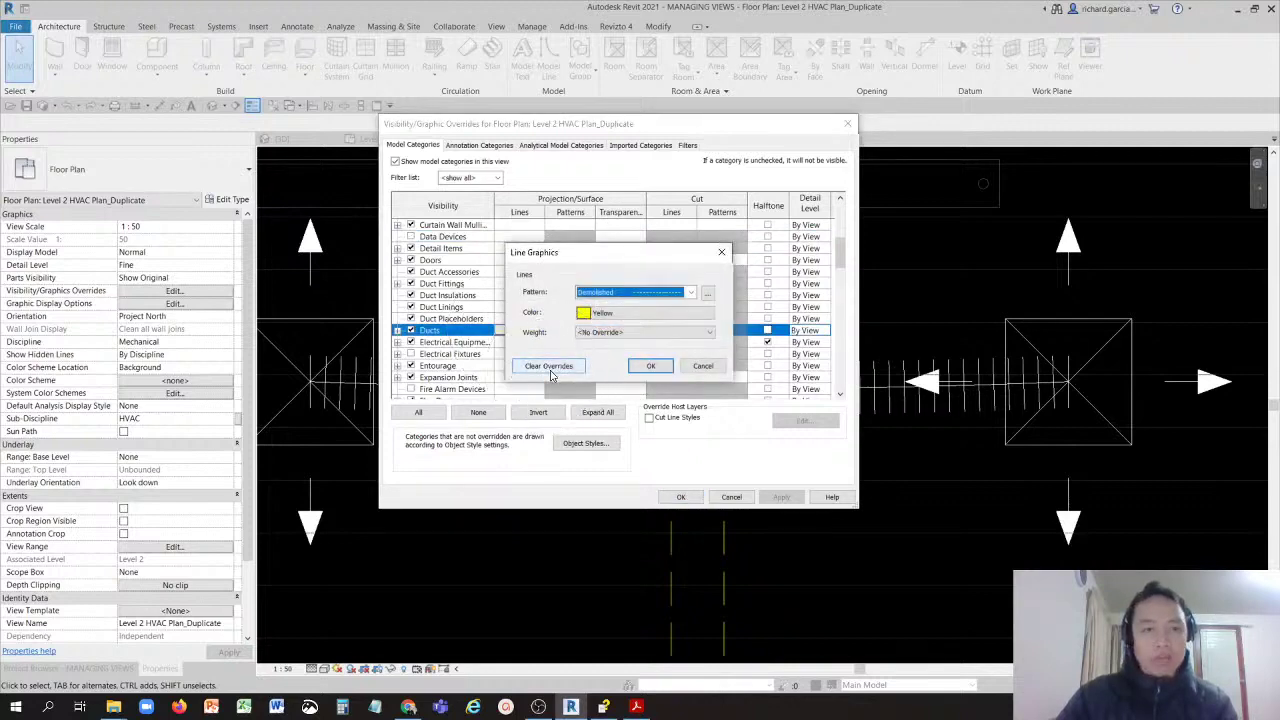
pyautogui.click(550, 368)
pyautogui.click(650, 366)
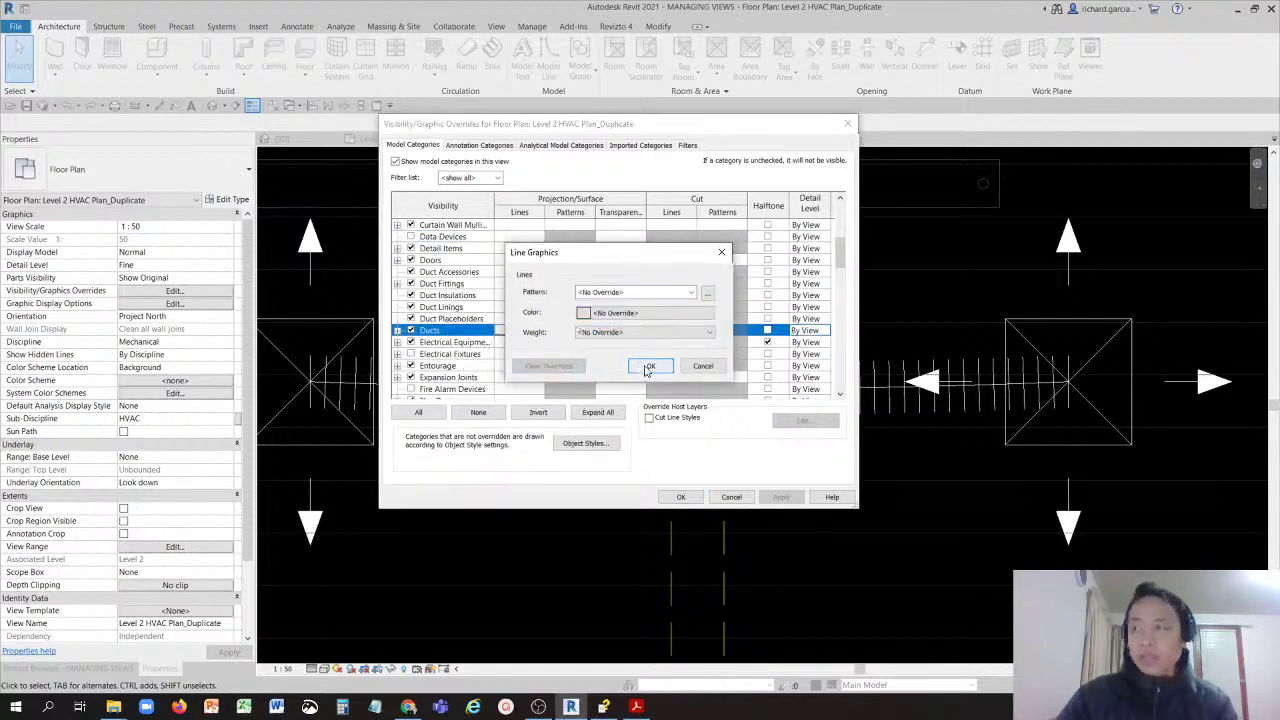
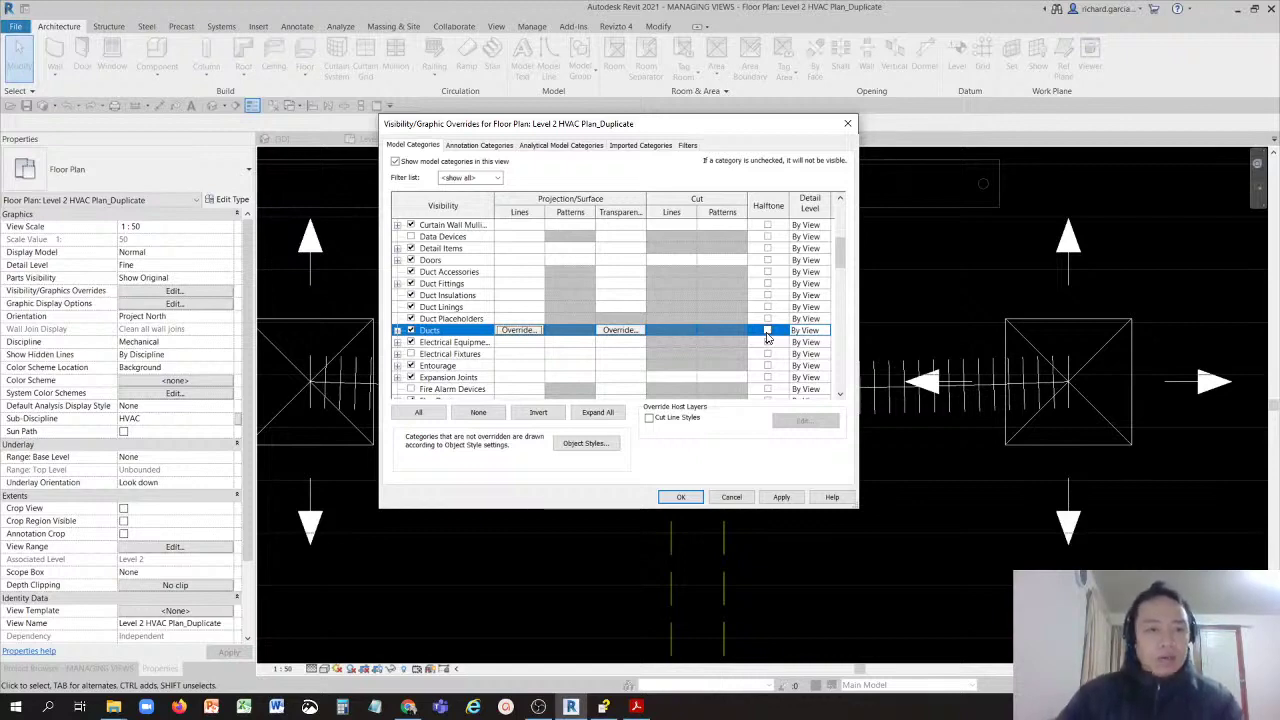
# Step: Tick Halftone for the Electrical Equipment row in the Model Categories list
pyautogui.click(767, 341)
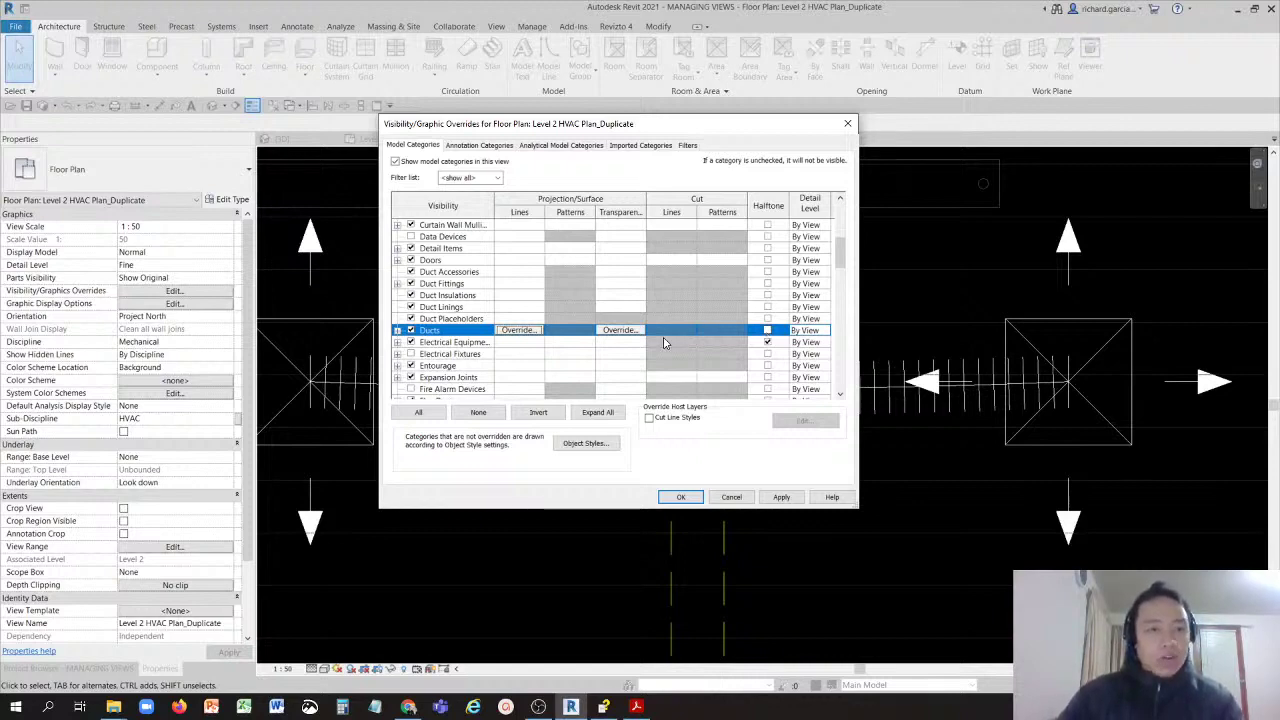
pyautogui.click(413, 148)
pyautogui.click(413, 148)
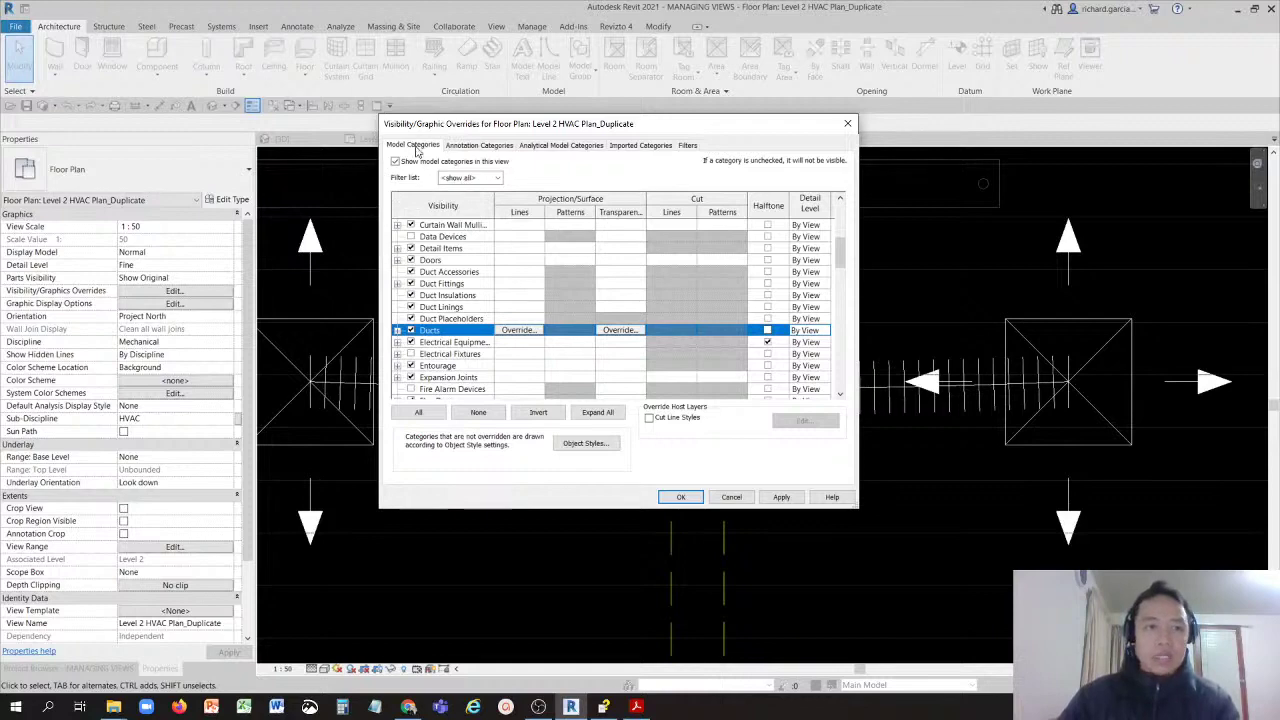
# Step: Show the Annotation Categories list and scroll through it to the Displacement Path category
pyautogui.click(481, 146)
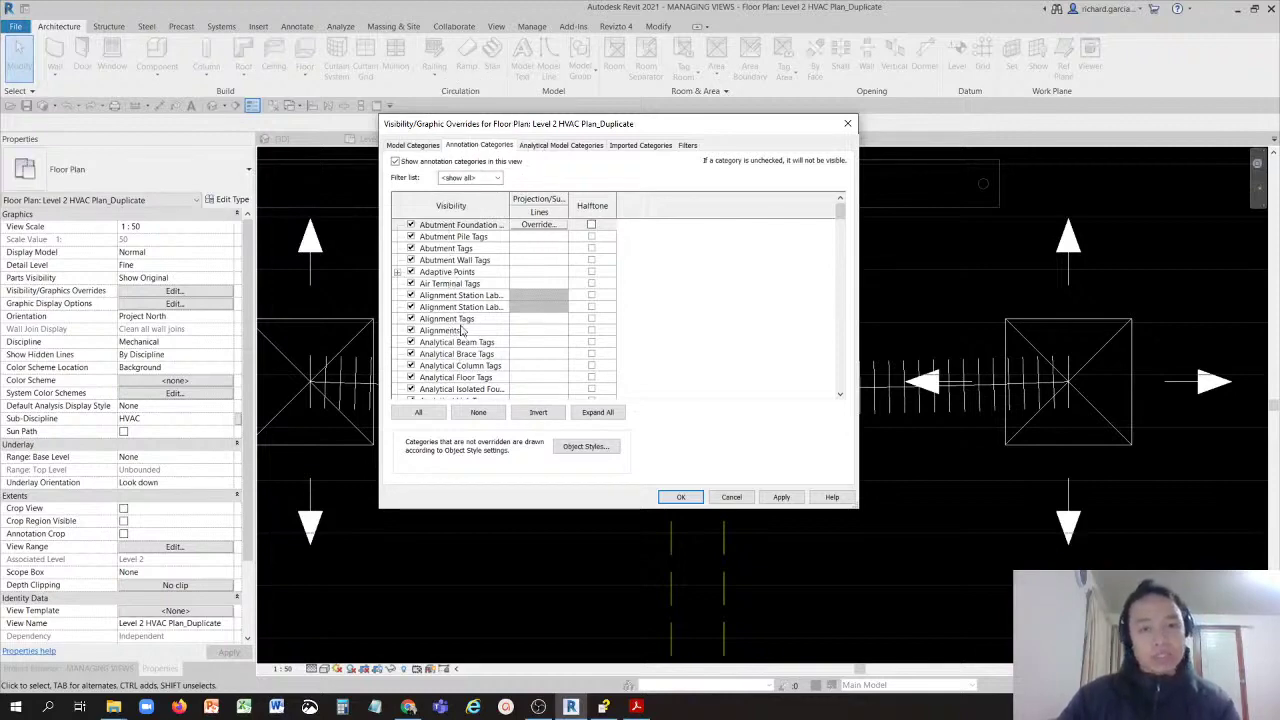
pyautogui.scroll(-8, 462, 330)
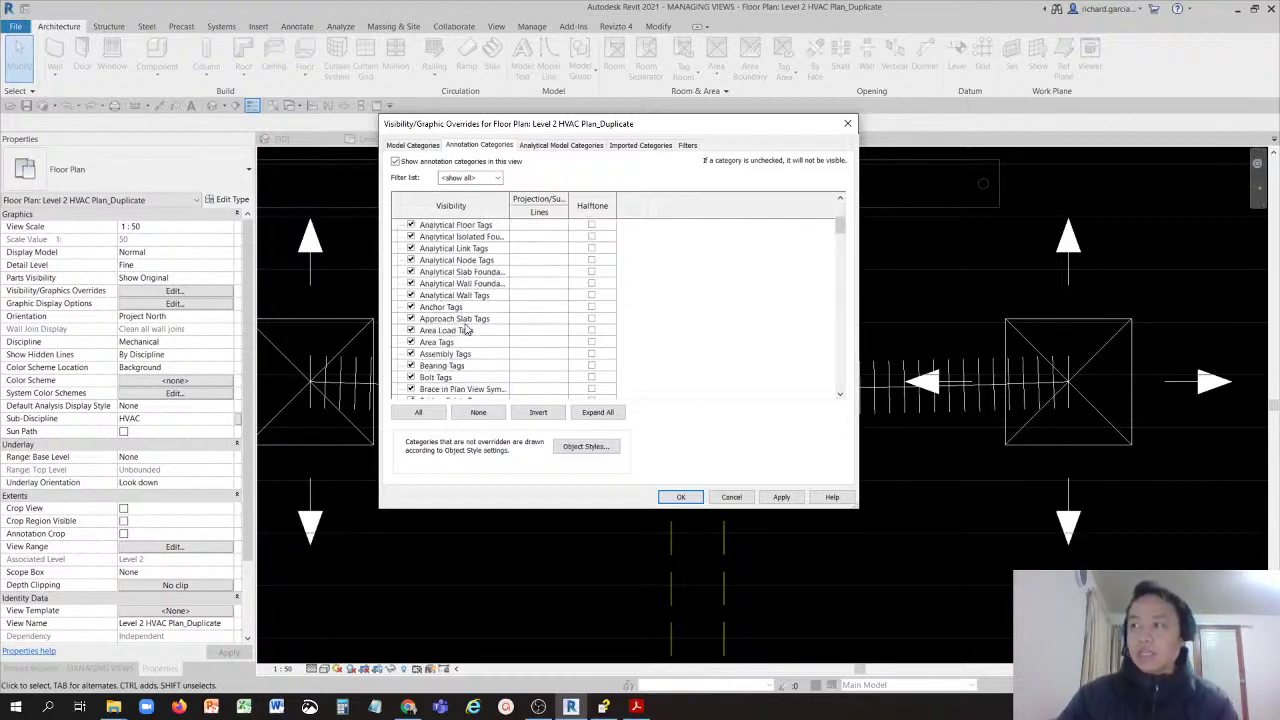
pyautogui.scroll(-6, 465, 330)
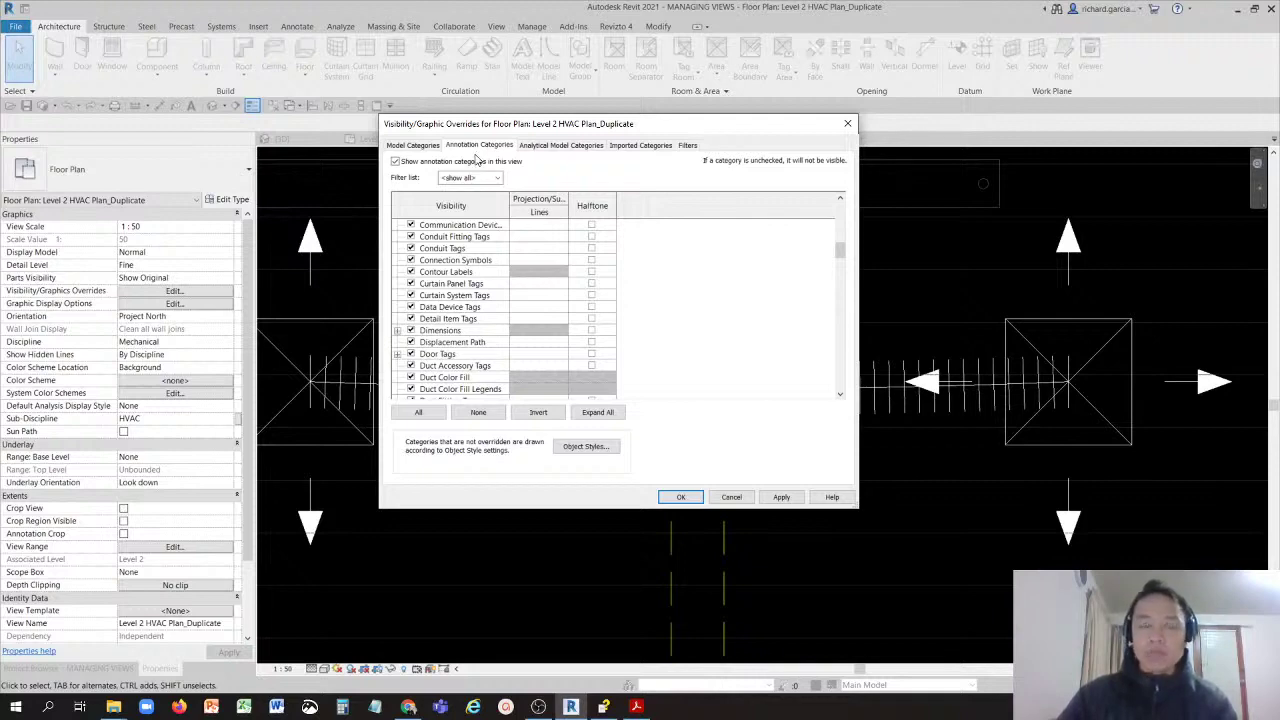
pyautogui.click(453, 343)
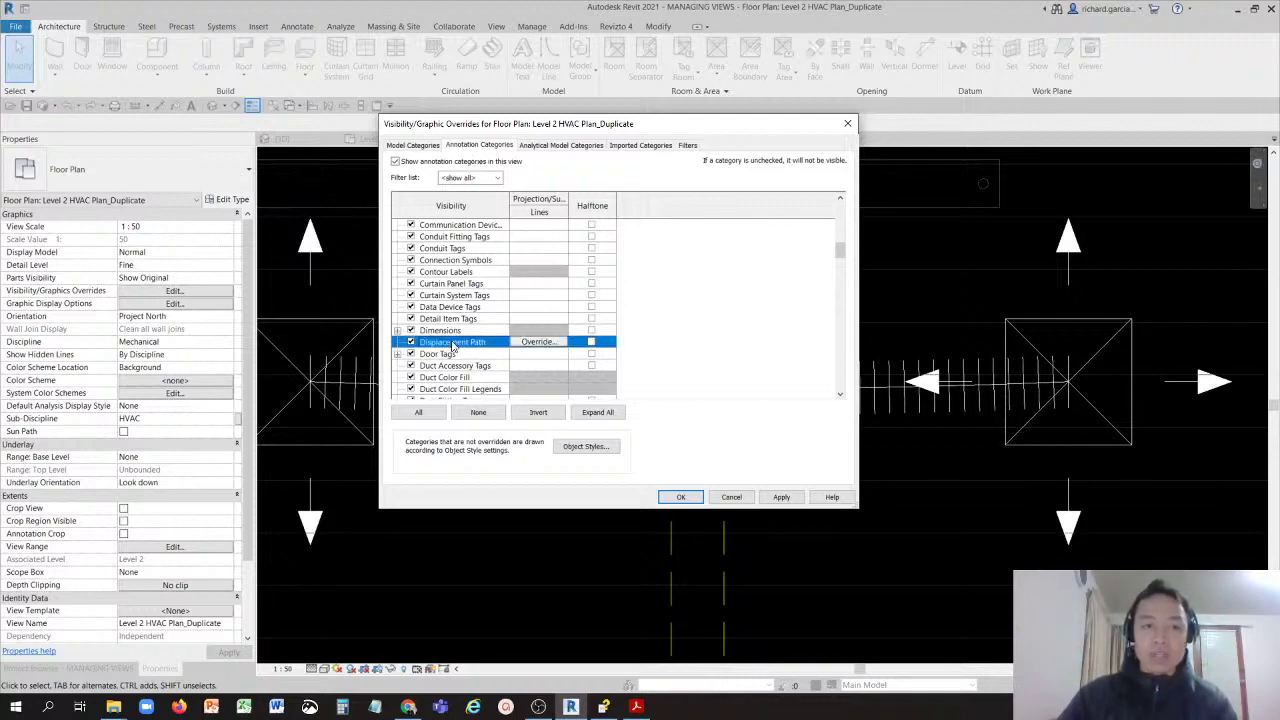
pyautogui.scroll(-4, 453, 345)
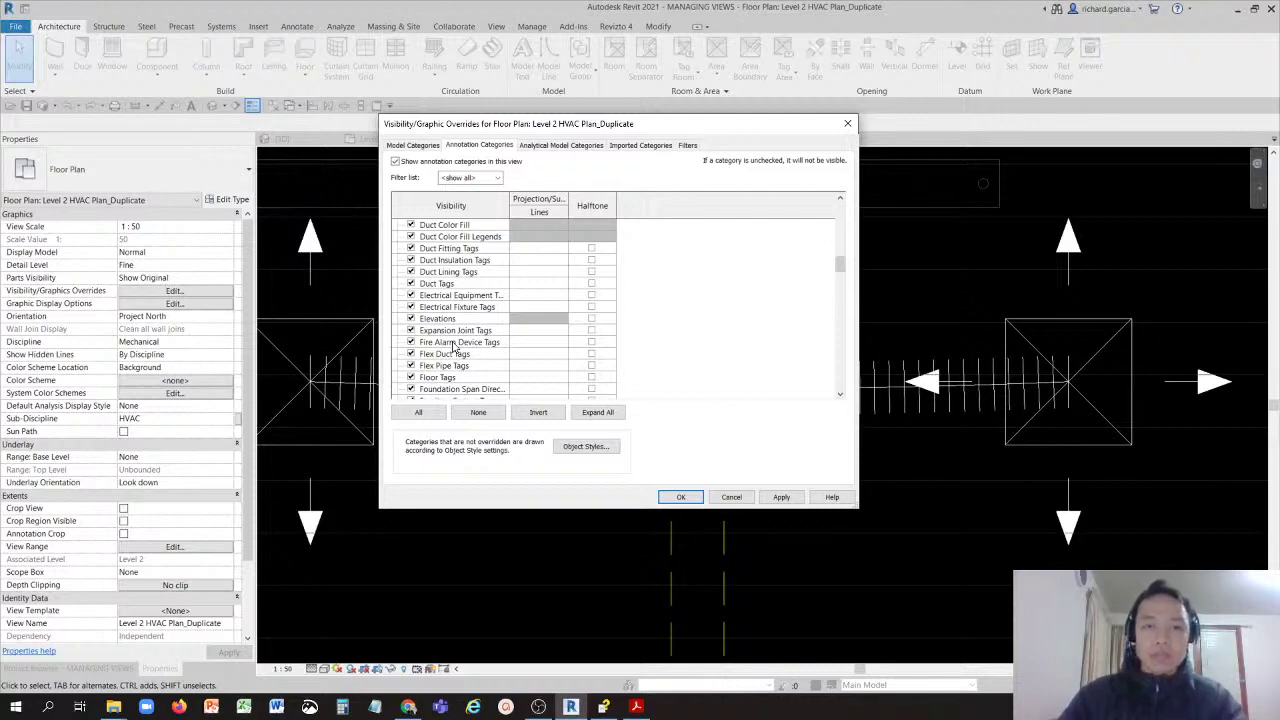
pyautogui.scroll(-8, 453, 345)
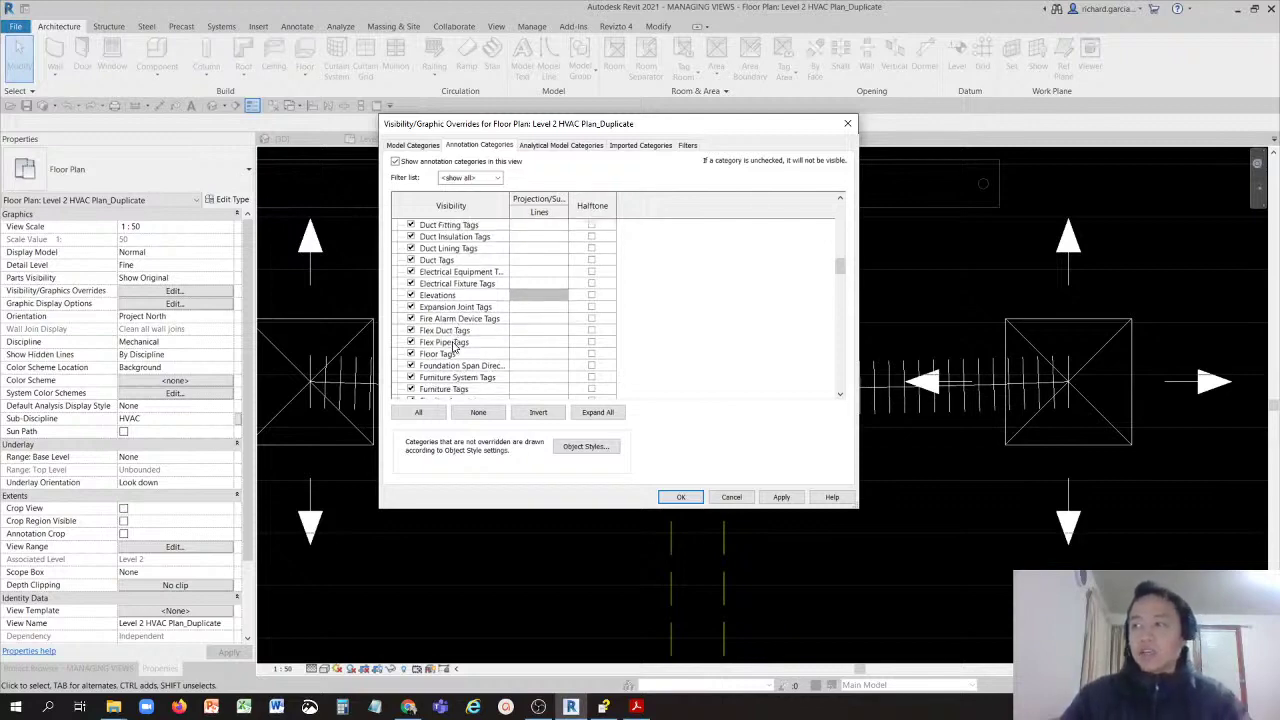
pyautogui.scroll(-3, 453, 345)
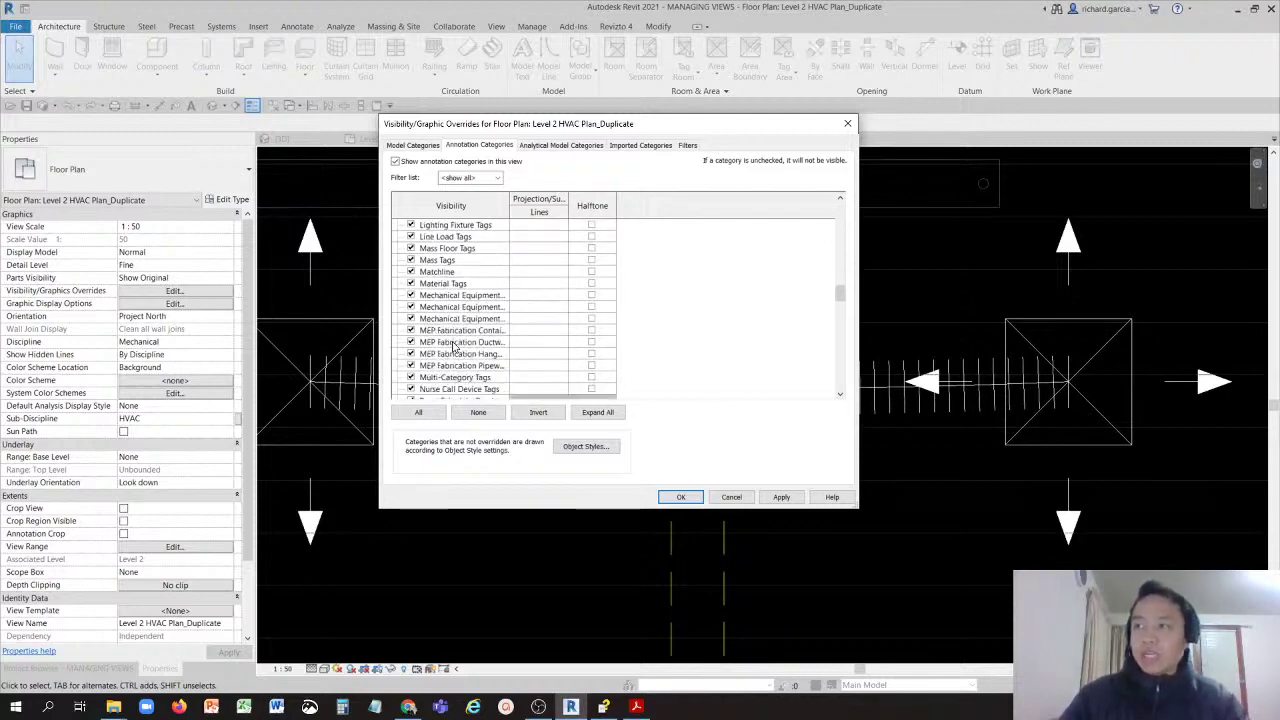
pyautogui.scroll(-2, 453, 345)
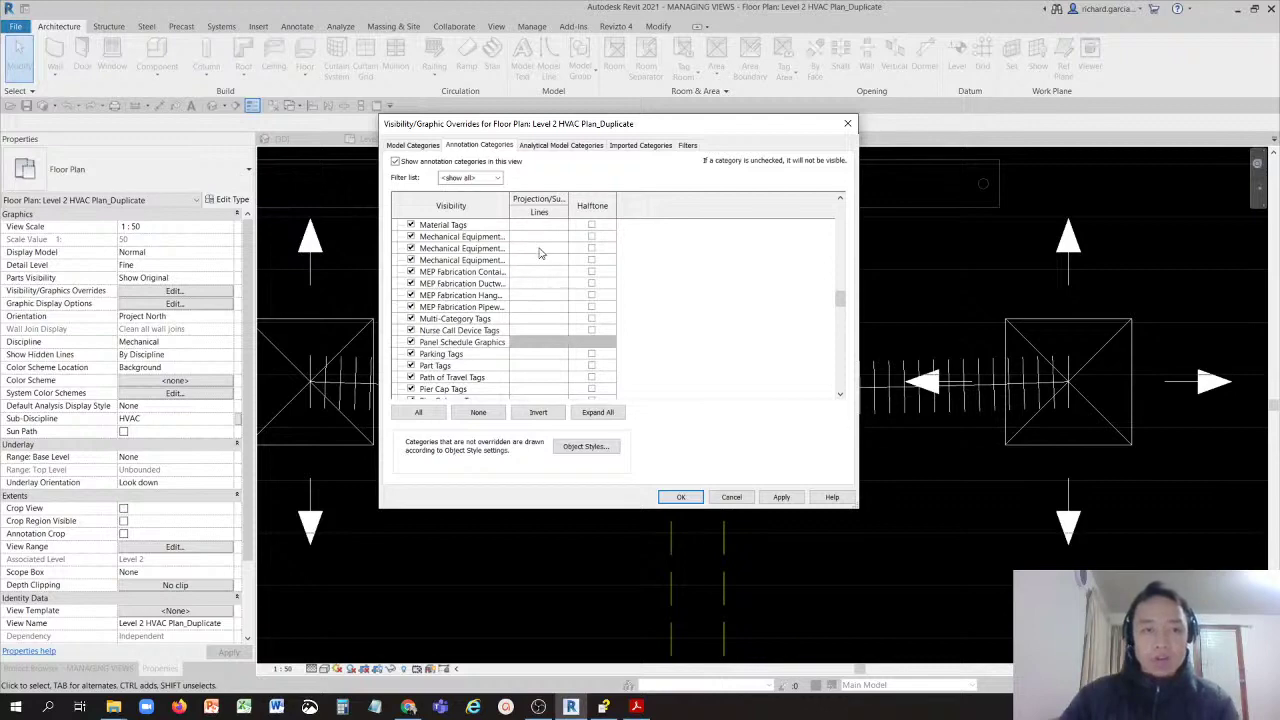
# Step: Inspect the Mechanical Equipment Tags and MEP Fabrication annotation rows, briefly checking the web browser
pyautogui.click(539, 249)
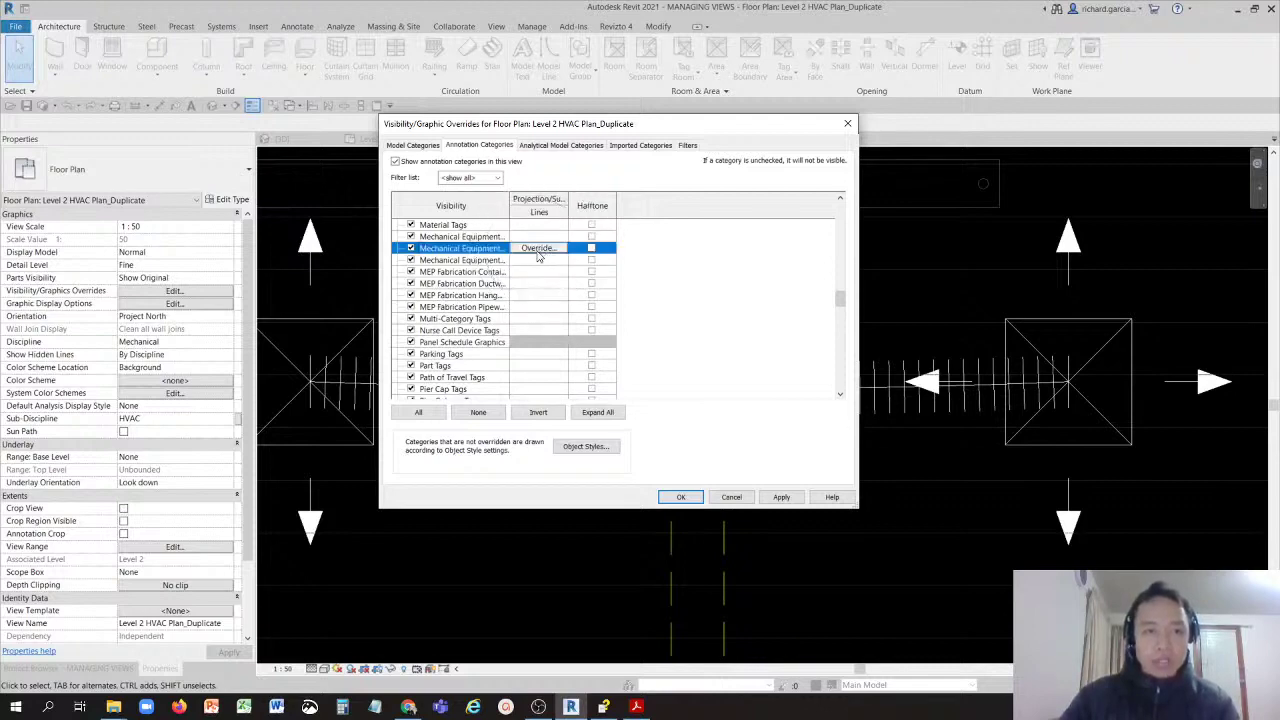
pyautogui.click(538, 272)
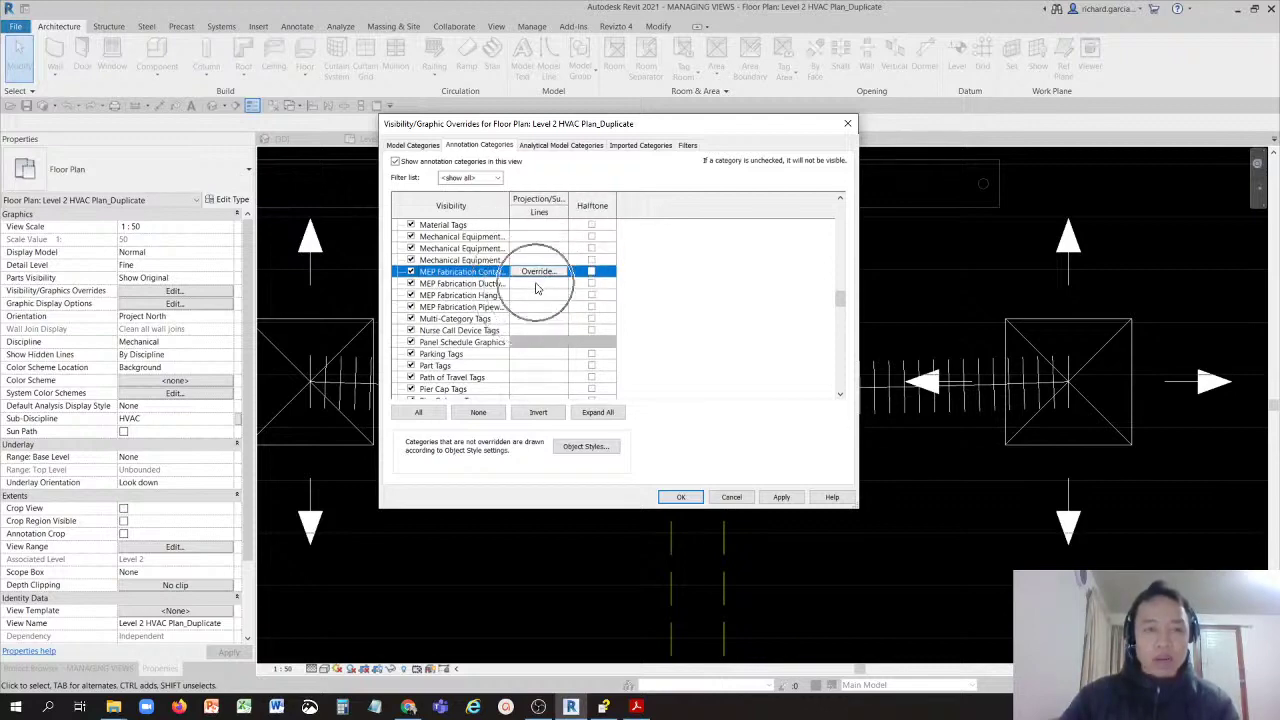
pyautogui.click(597, 211)
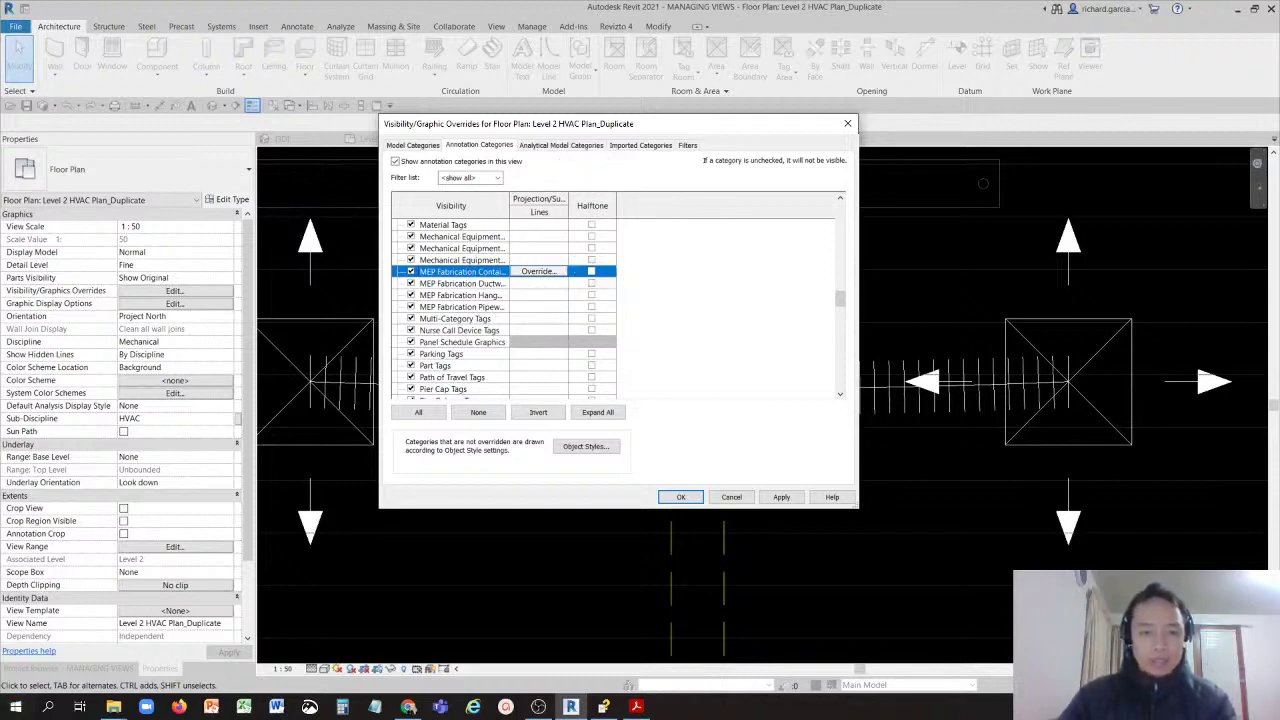
pyautogui.hotkey('alt', 'Tab')
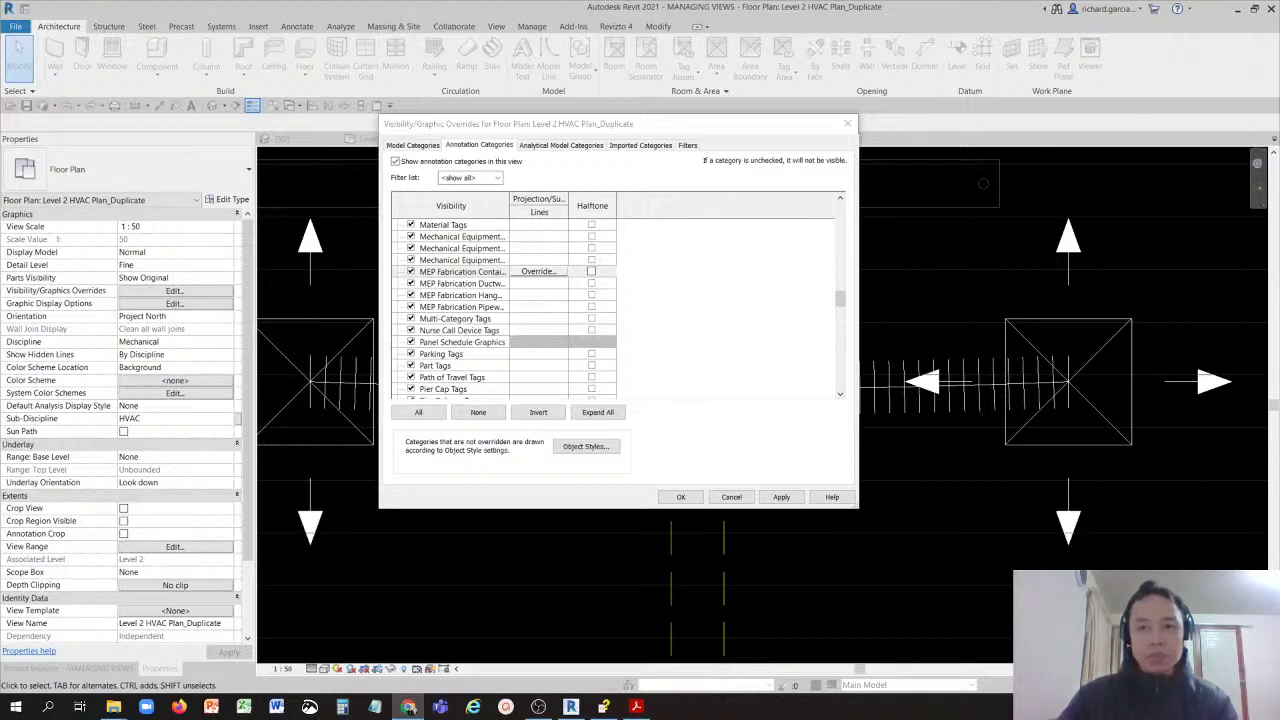
pyautogui.hotkey('alt', 'Tab')
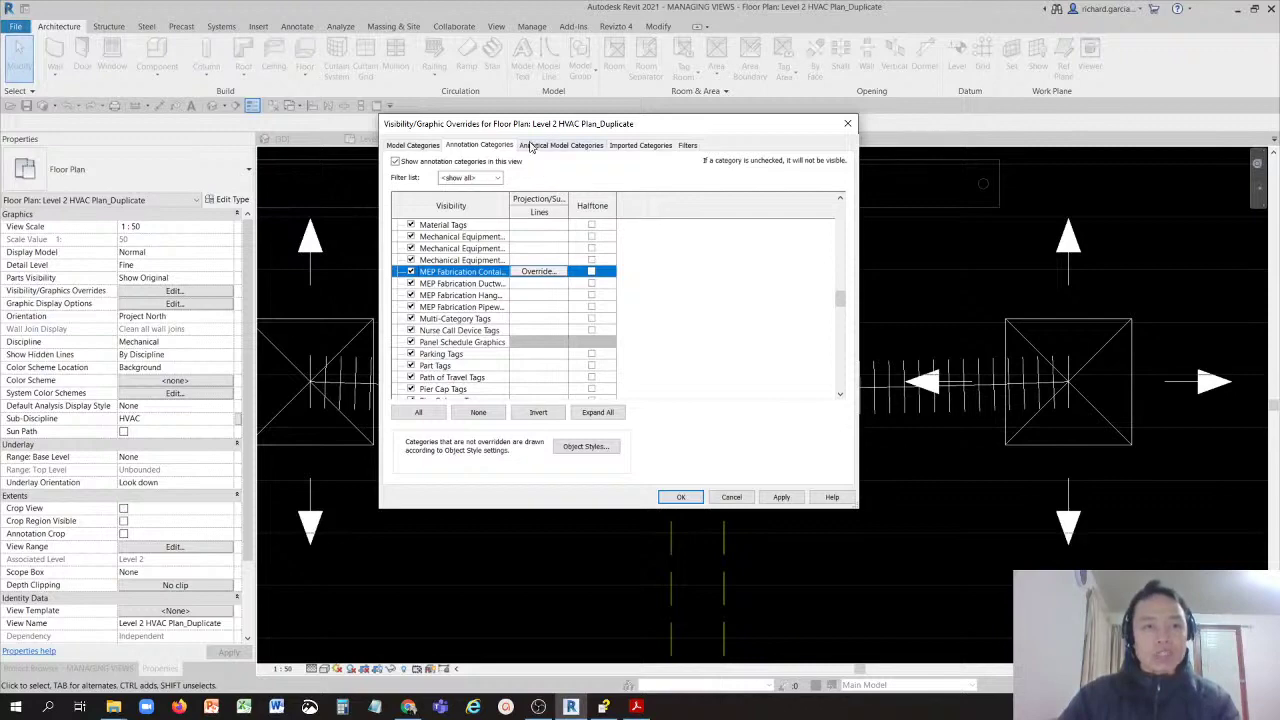
# Step: Show the Analytical Model Categories list, including Analytical Pipe Connections and Boundary Conditions
pyautogui.click(556, 146)
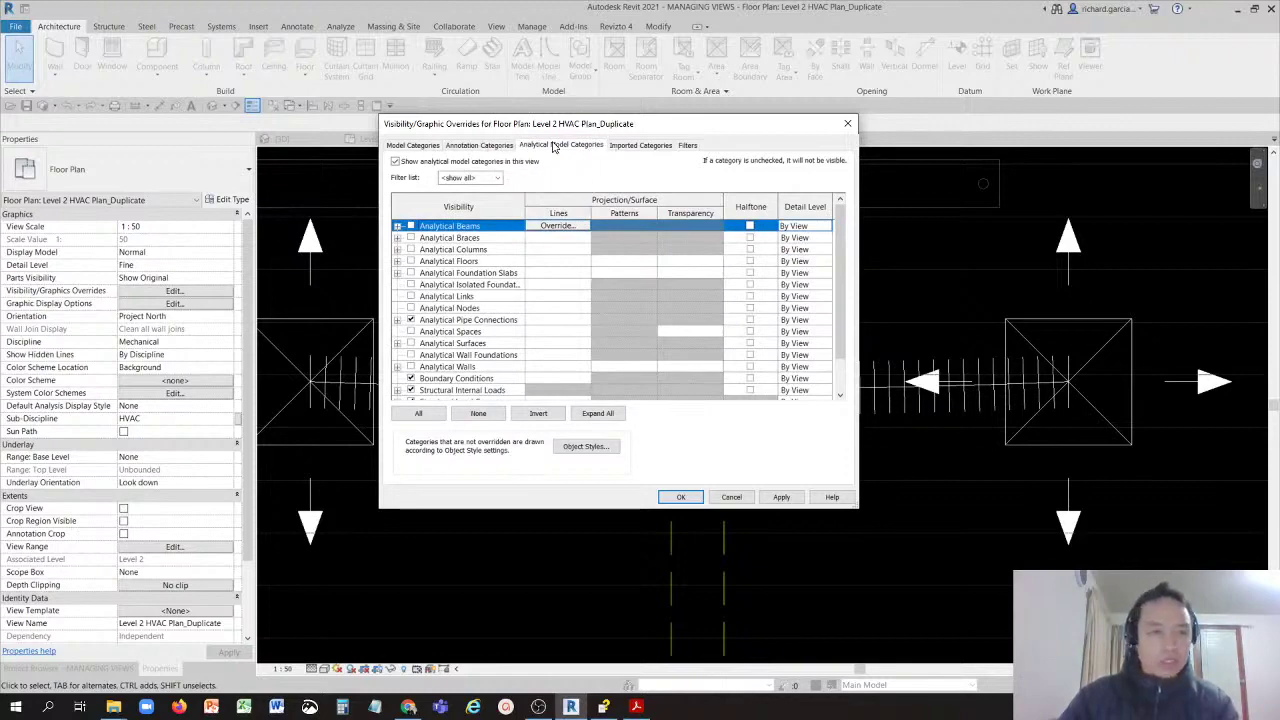
pyautogui.click(558, 149)
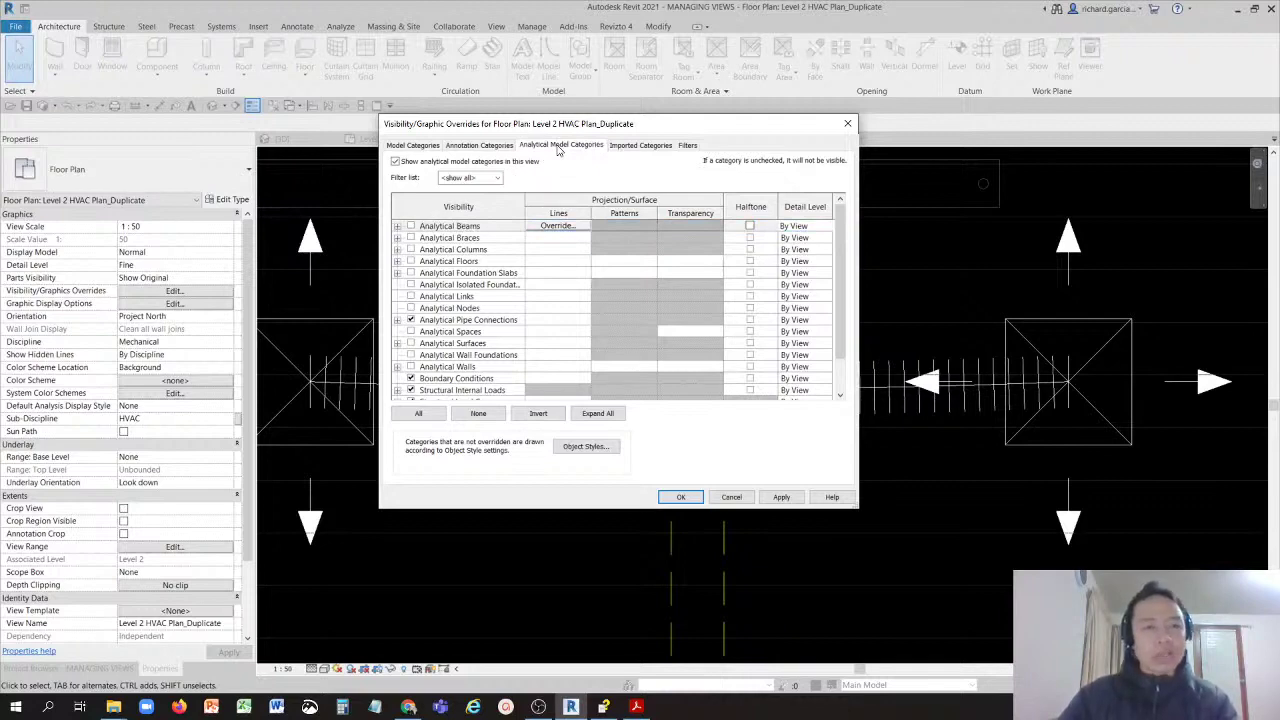
pyautogui.click(558, 149)
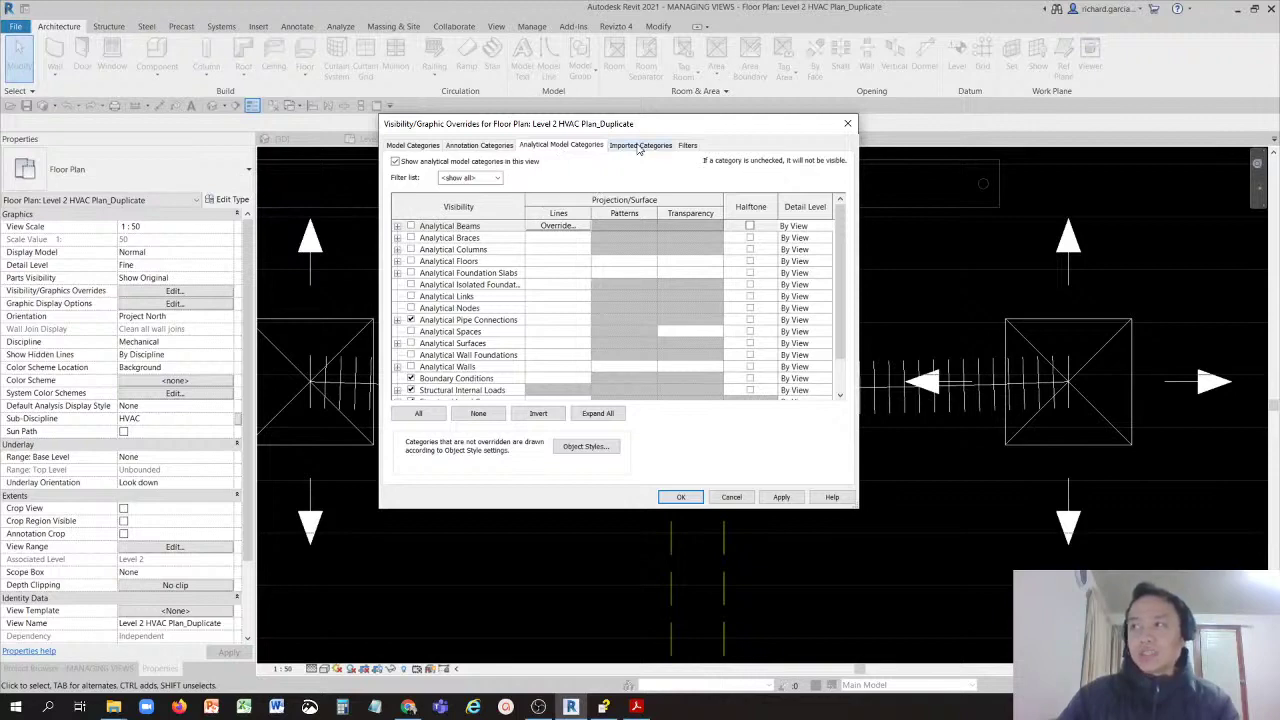
# Step: Review the Imported Categories, then view the Filters tab showing no filters applied
pyautogui.click(639, 146)
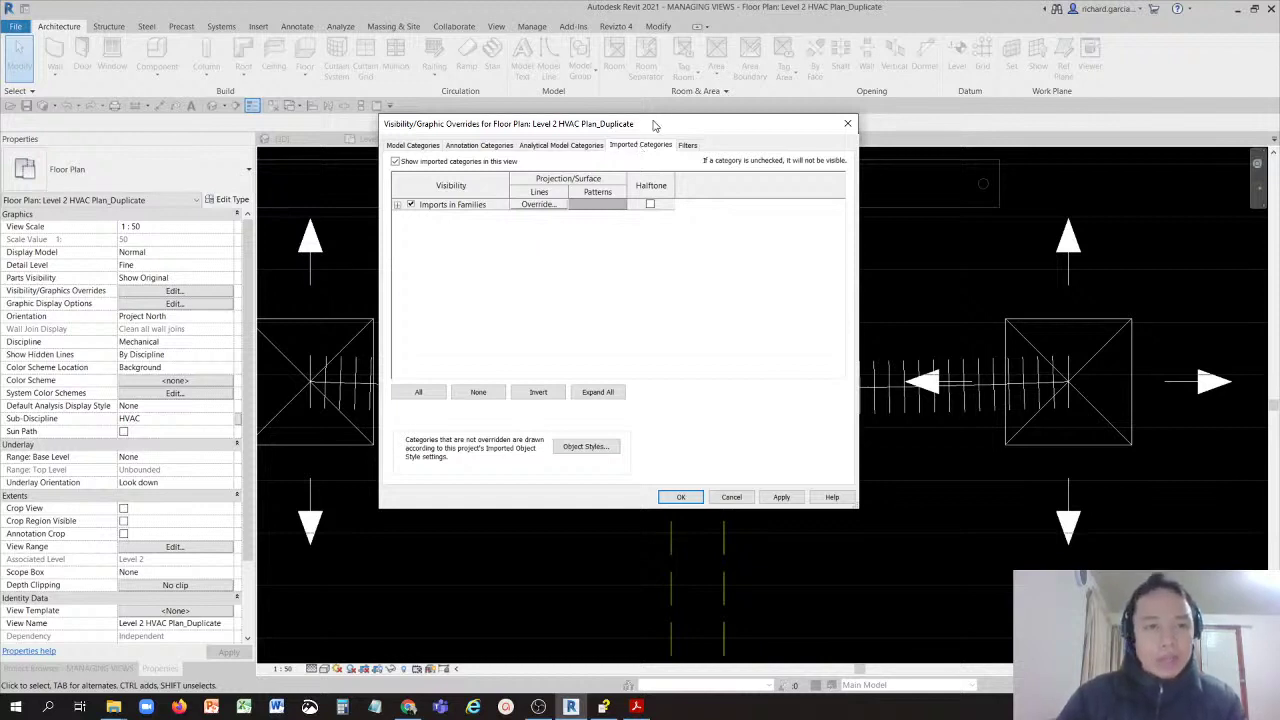
pyautogui.click(691, 150)
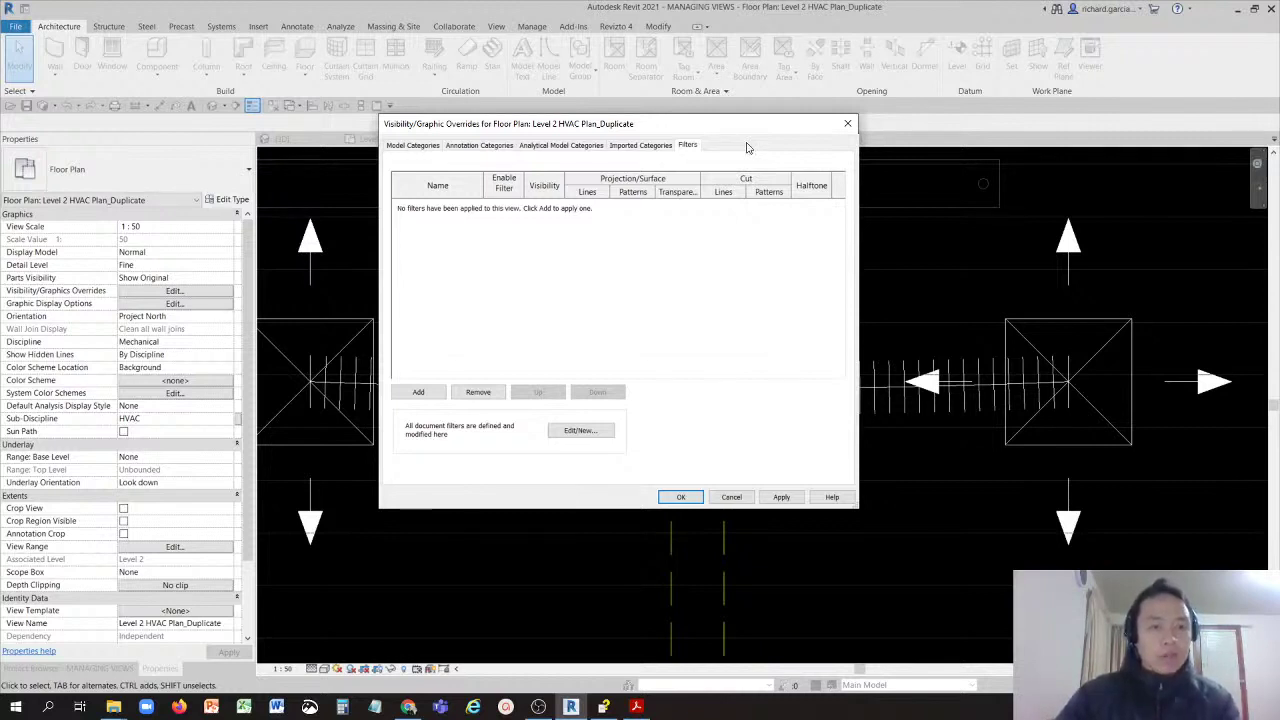
pyautogui.click(735, 151)
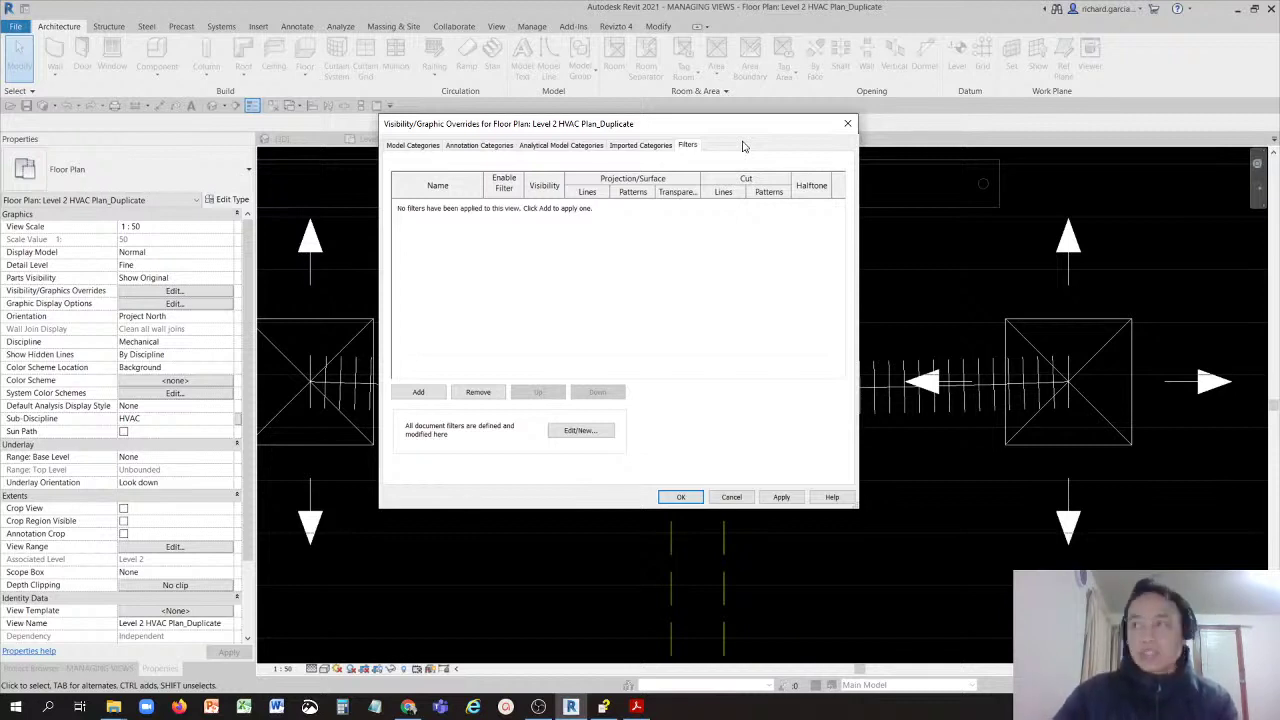
# Step: Recheck the Model, Annotation, Analytical and Imported category tabs, then apply the overrides with OK
pyautogui.click(432, 148)
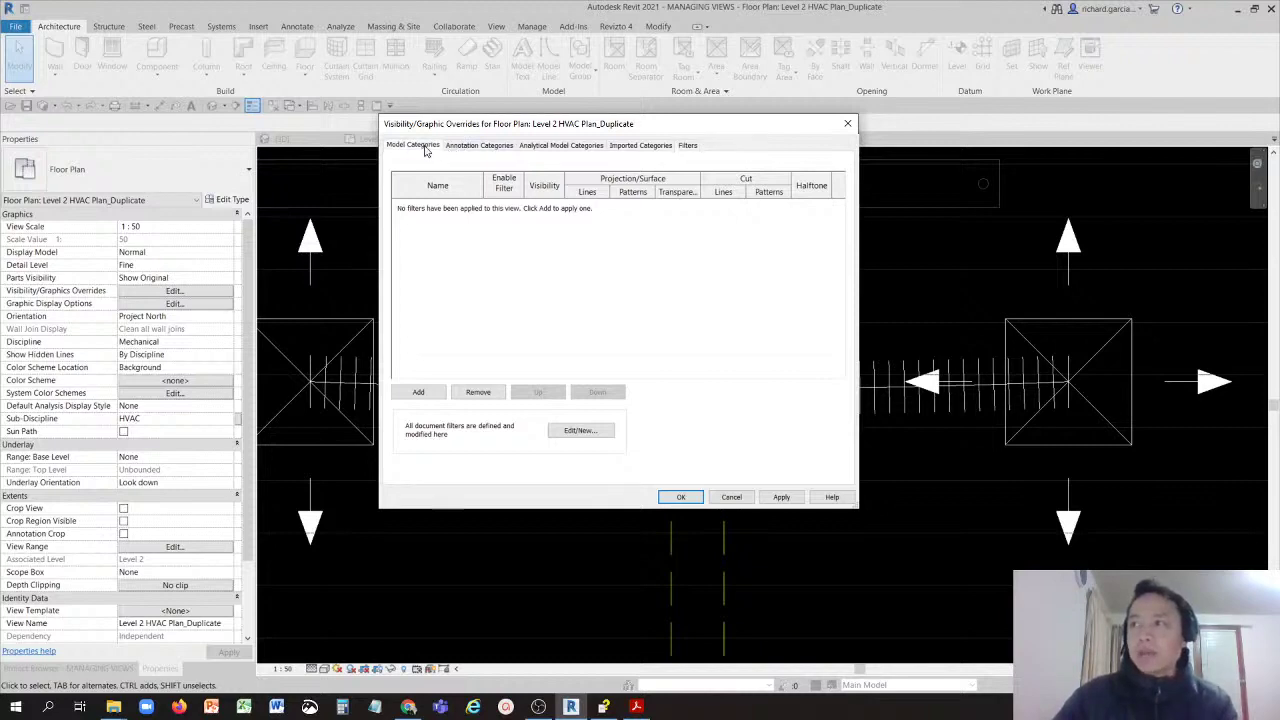
pyautogui.click(479, 146)
pyautogui.click(548, 148)
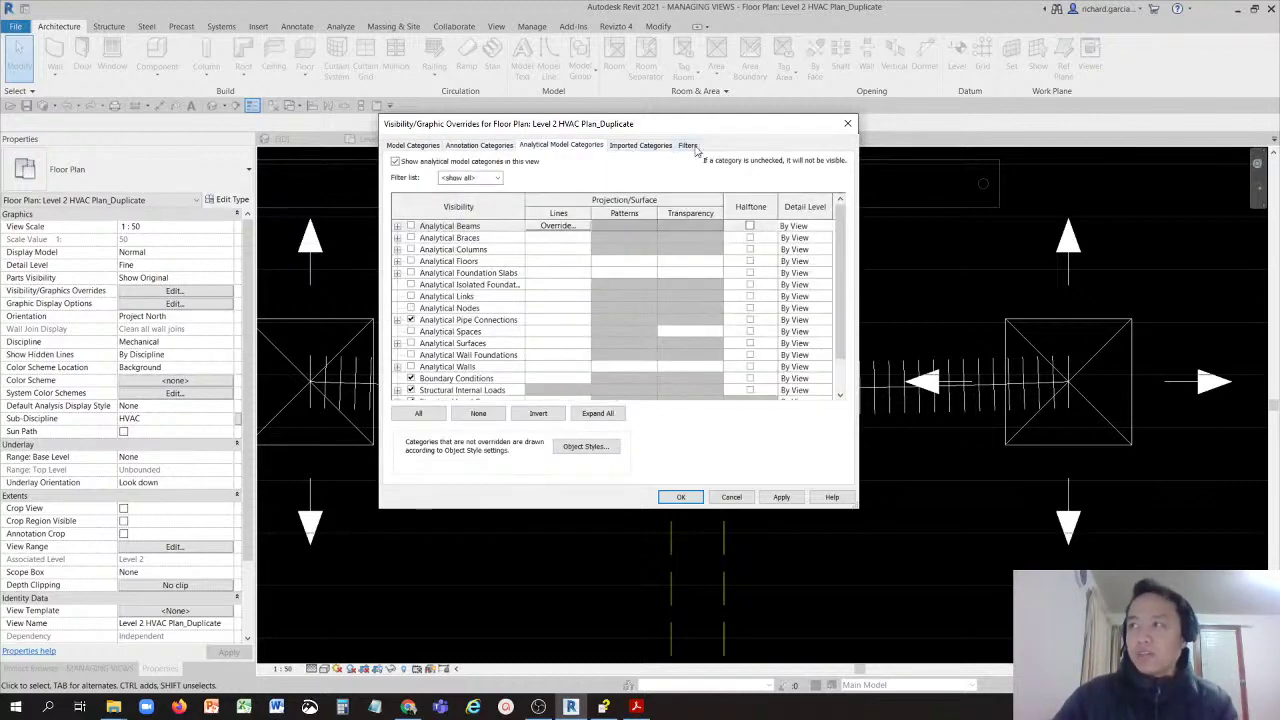
pyautogui.click(643, 146)
pyautogui.click(416, 146)
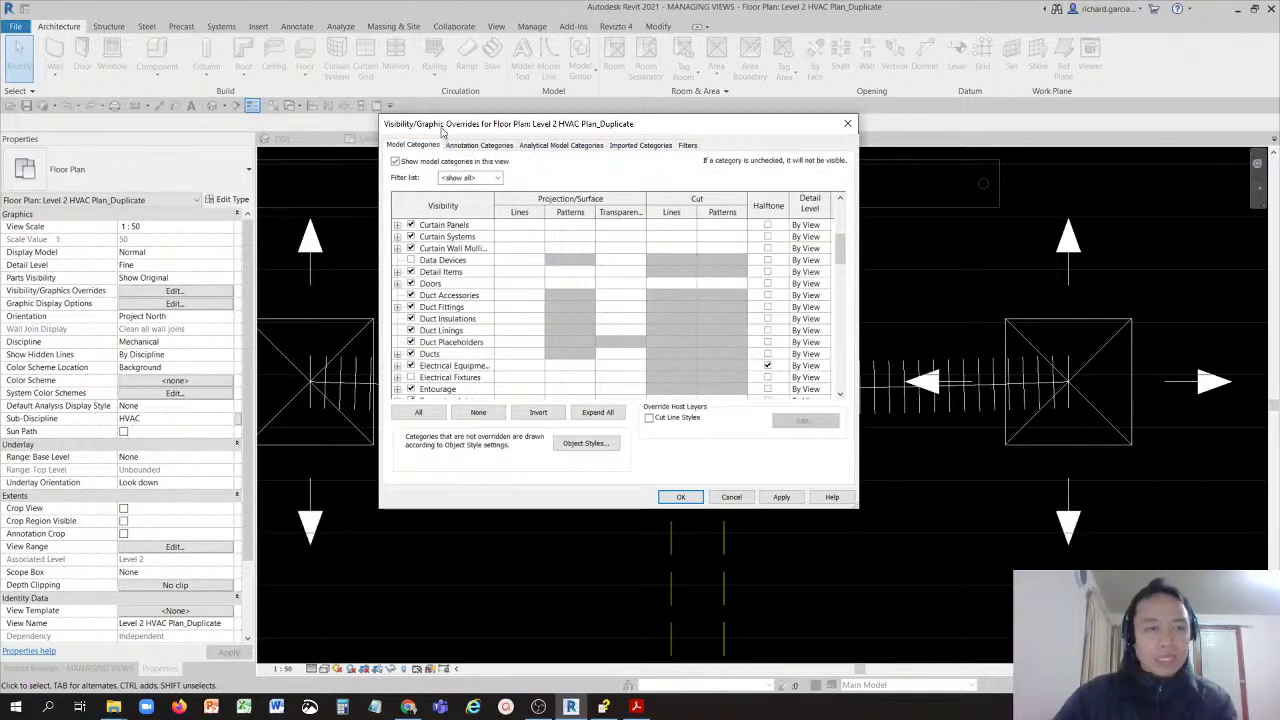
pyautogui.click(442, 126)
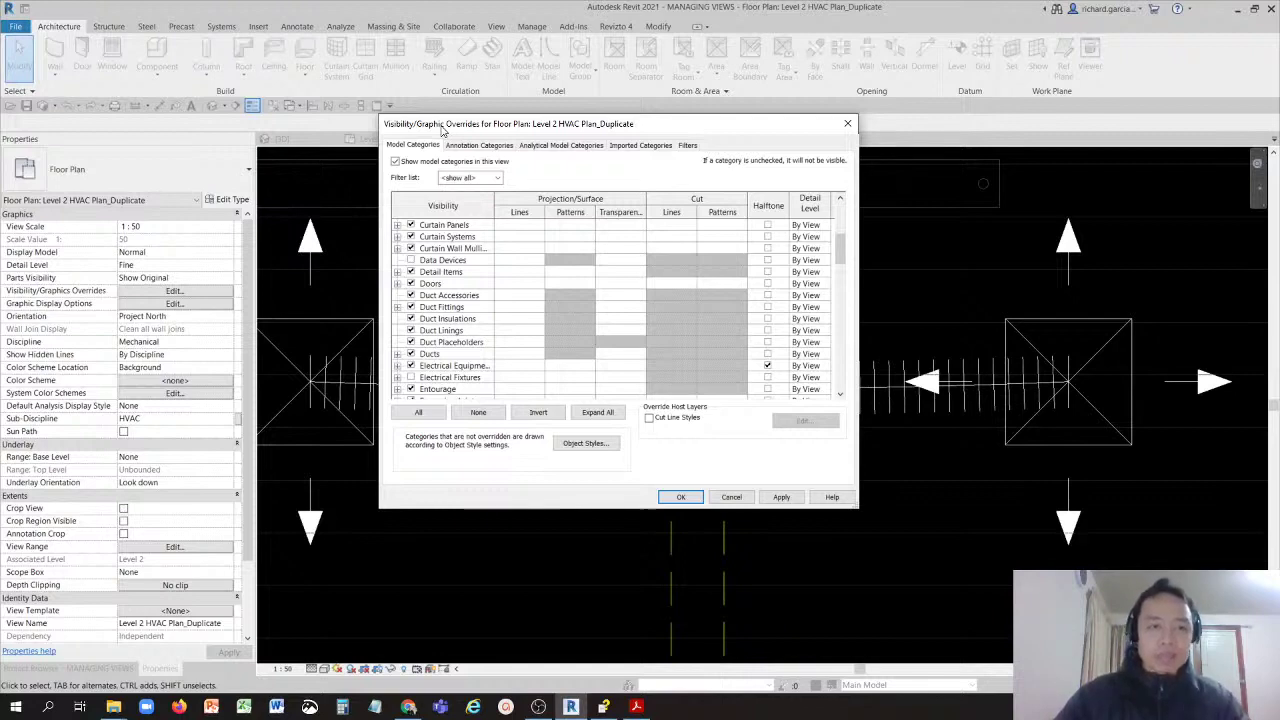
pyautogui.click(680, 498)
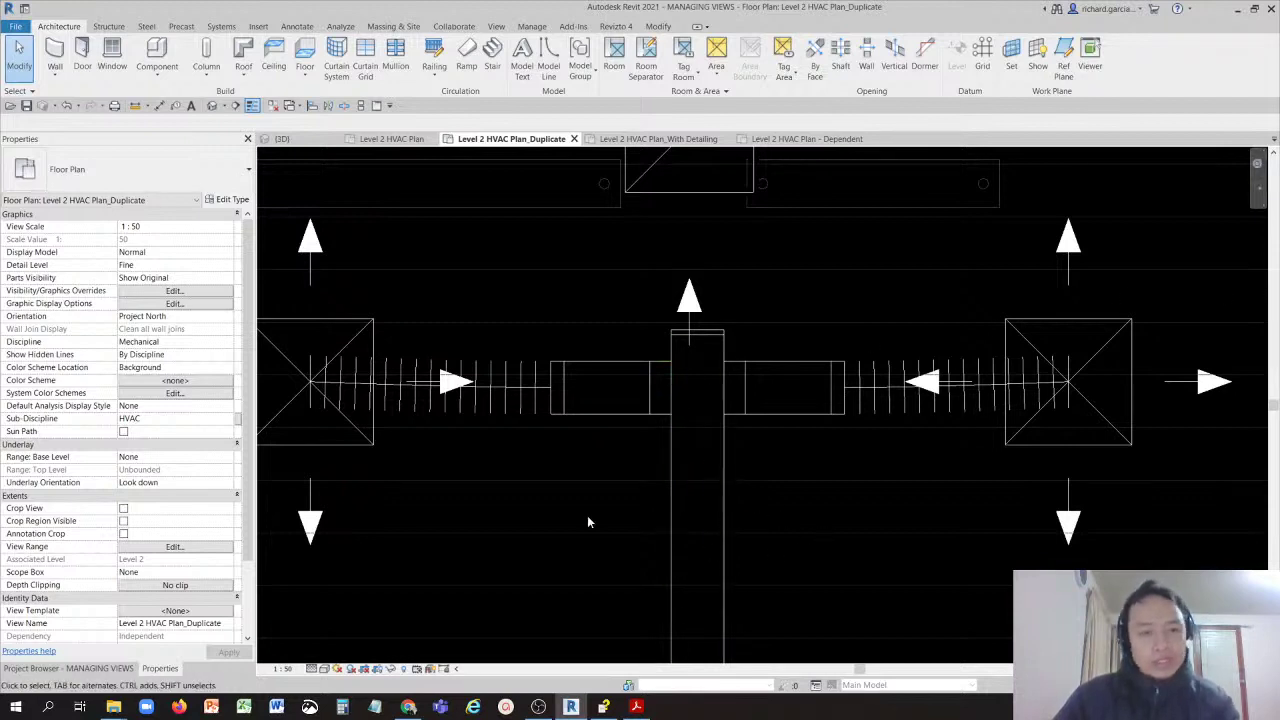
pyautogui.scroll(-3, 620, 490)
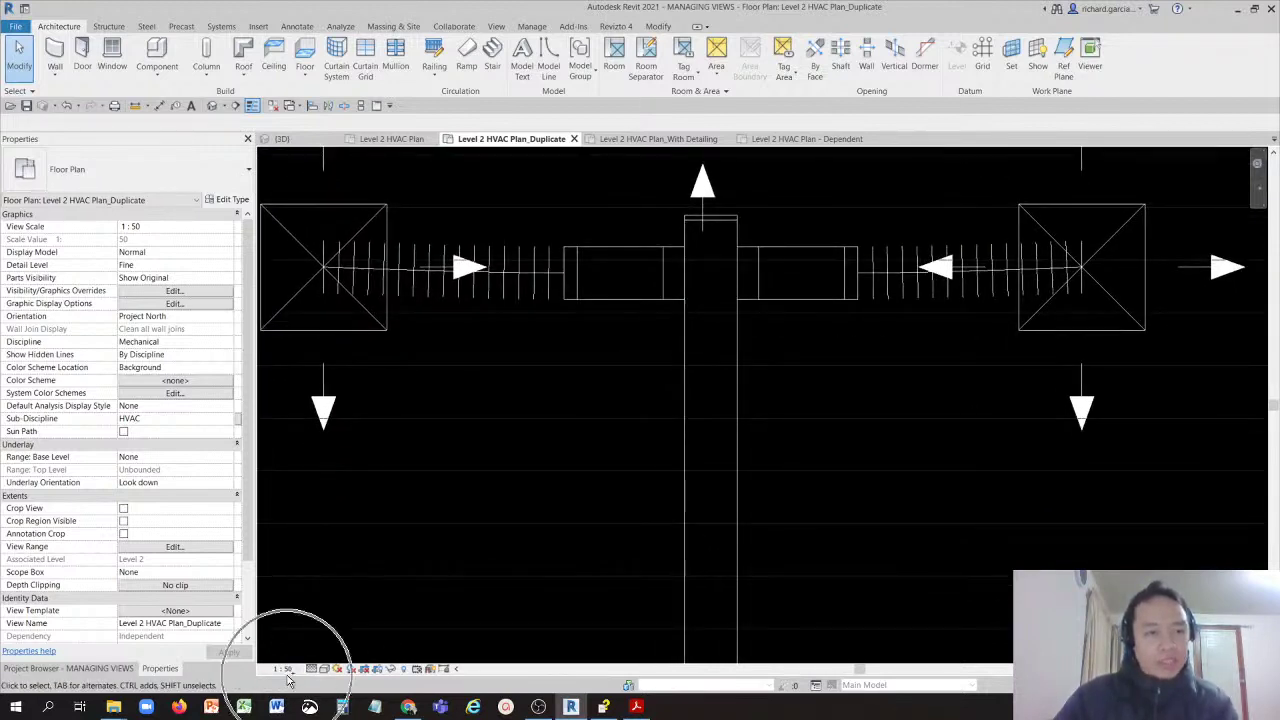
pyautogui.click(338, 668)
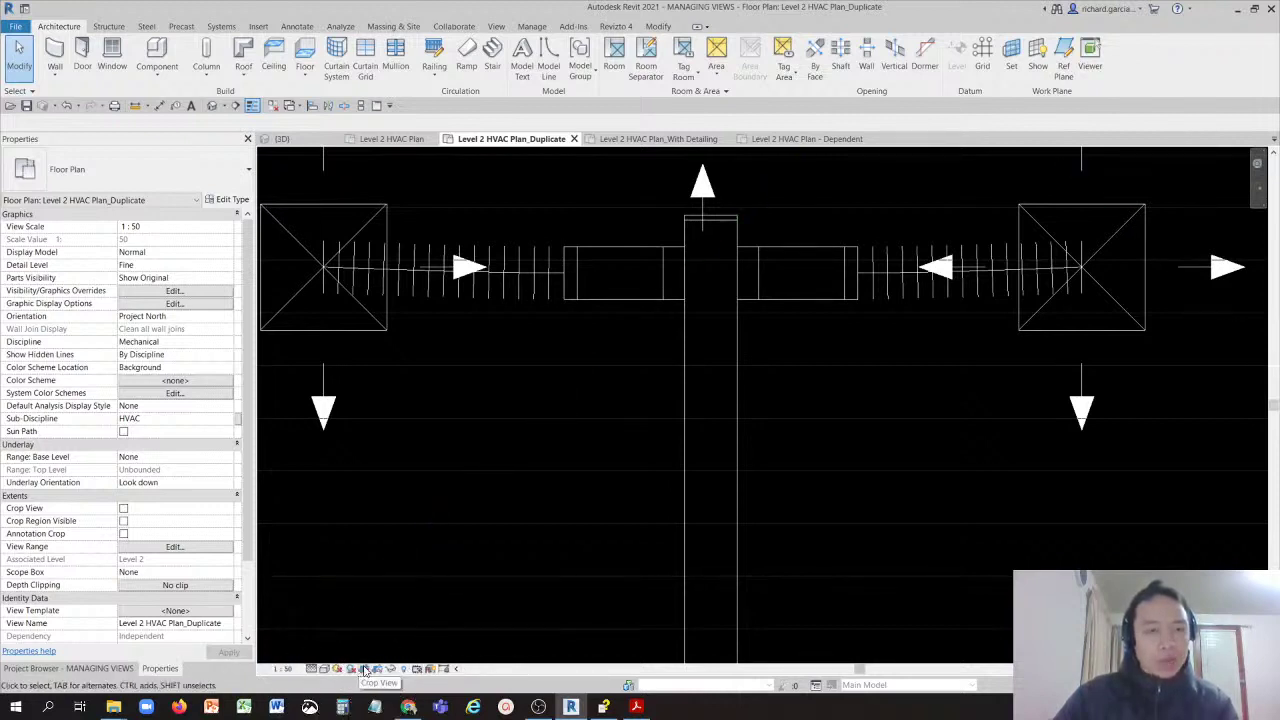
pyautogui.click(398, 668)
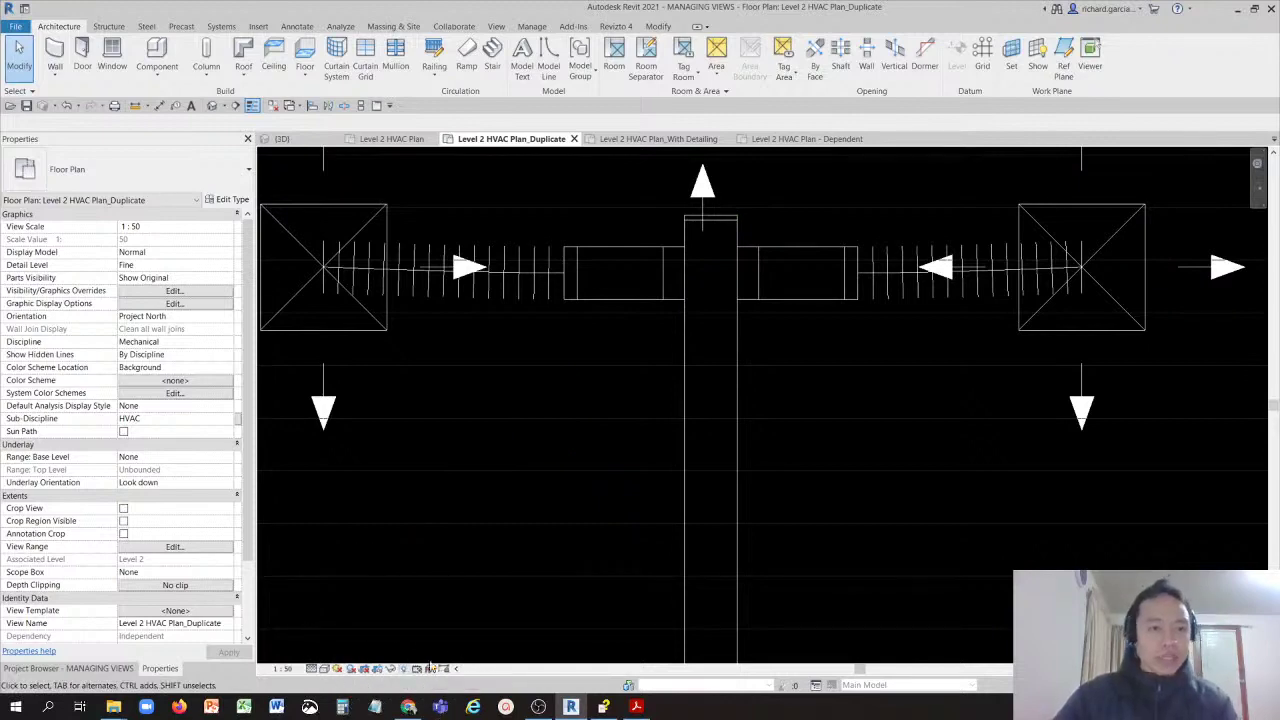
# Step: Zoom out and pan to show the entire Level 2 HVAC floor plan
pyautogui.scroll(-6, 524, 482)
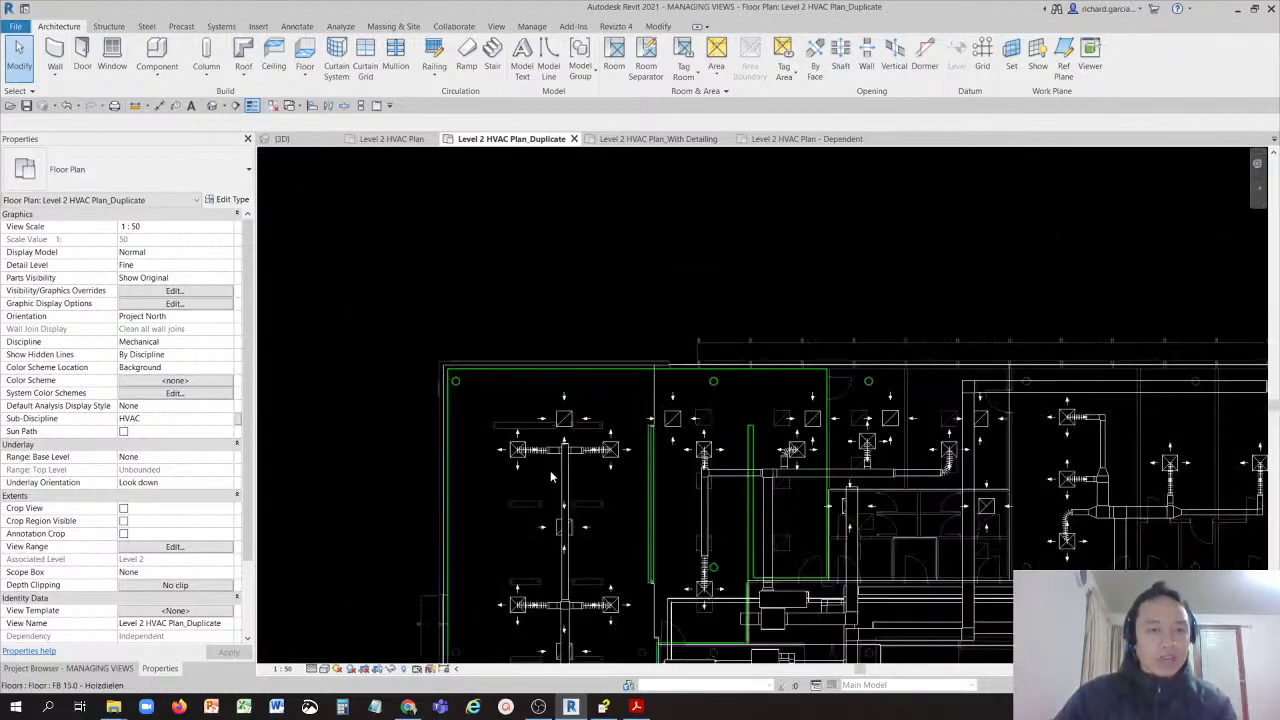
pyautogui.scroll(-4, 589, 485)
pyautogui.moveTo(590, 490); pyautogui.dragTo(584, 407, button='middle')
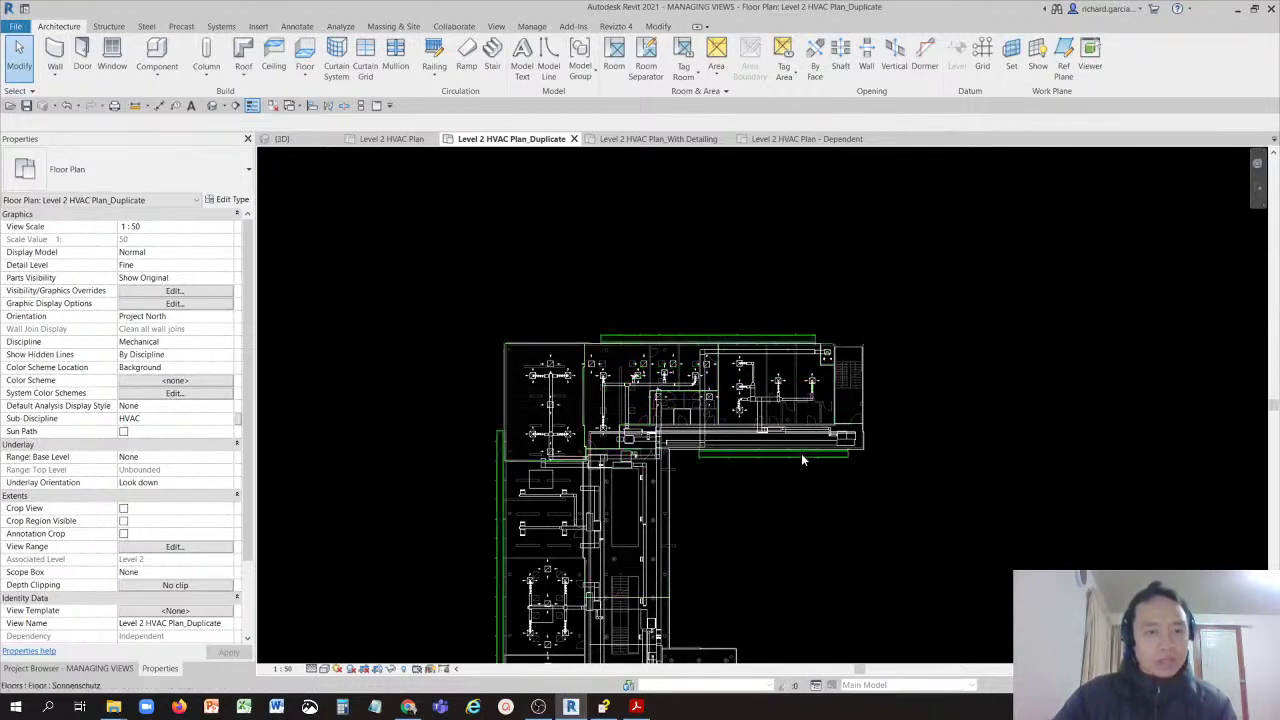
pyautogui.scroll(-3, 808, 392)
pyautogui.scroll(3, 814, 343)
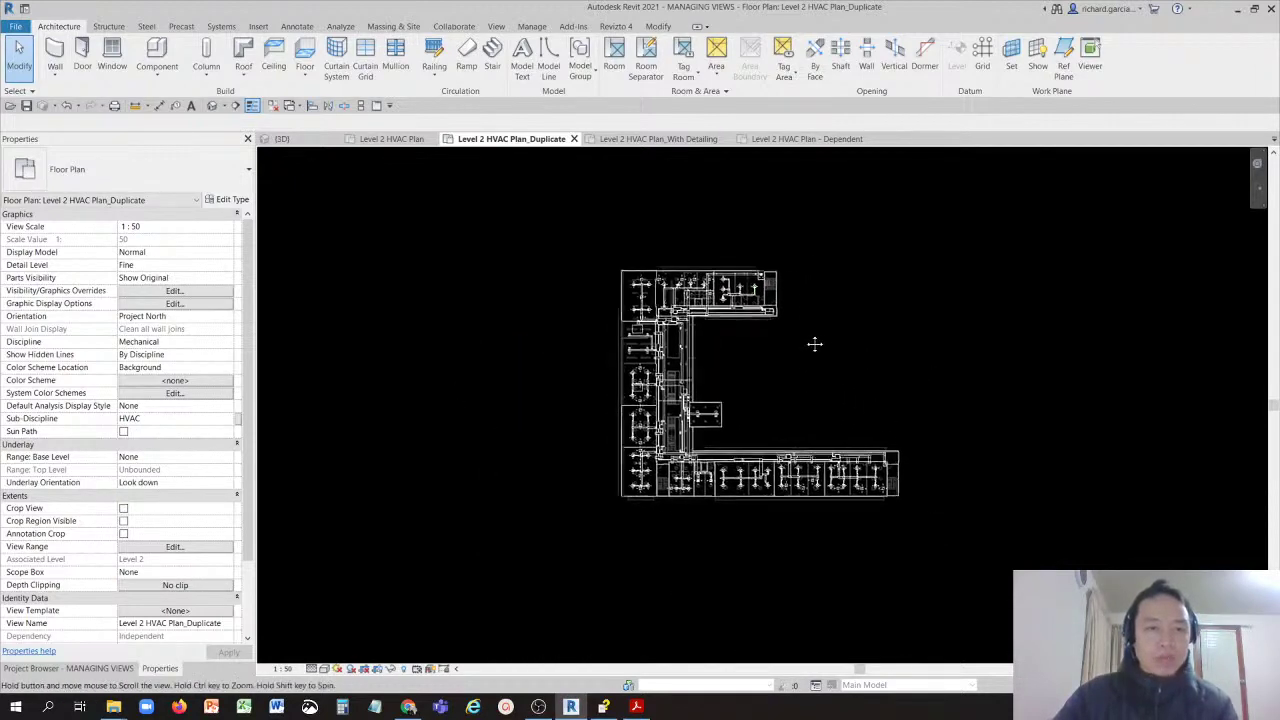
pyautogui.scroll(3, 784, 346)
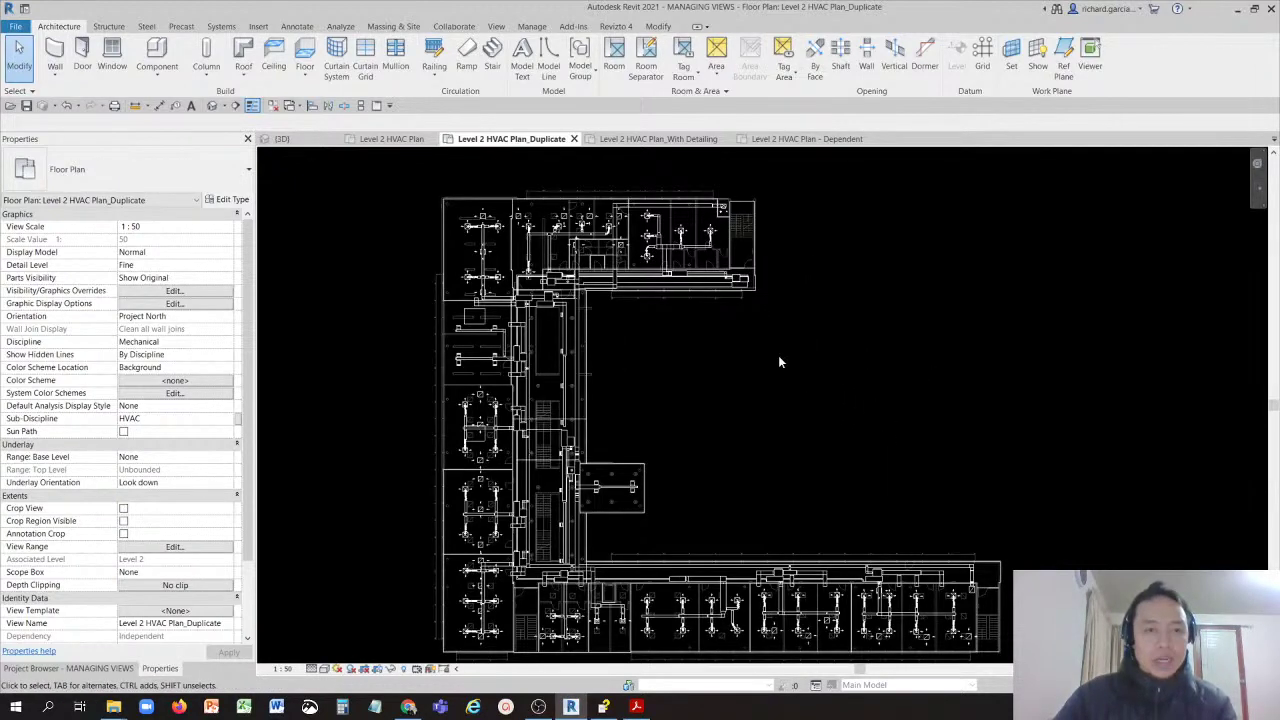
pyautogui.scroll(1, 770, 347)
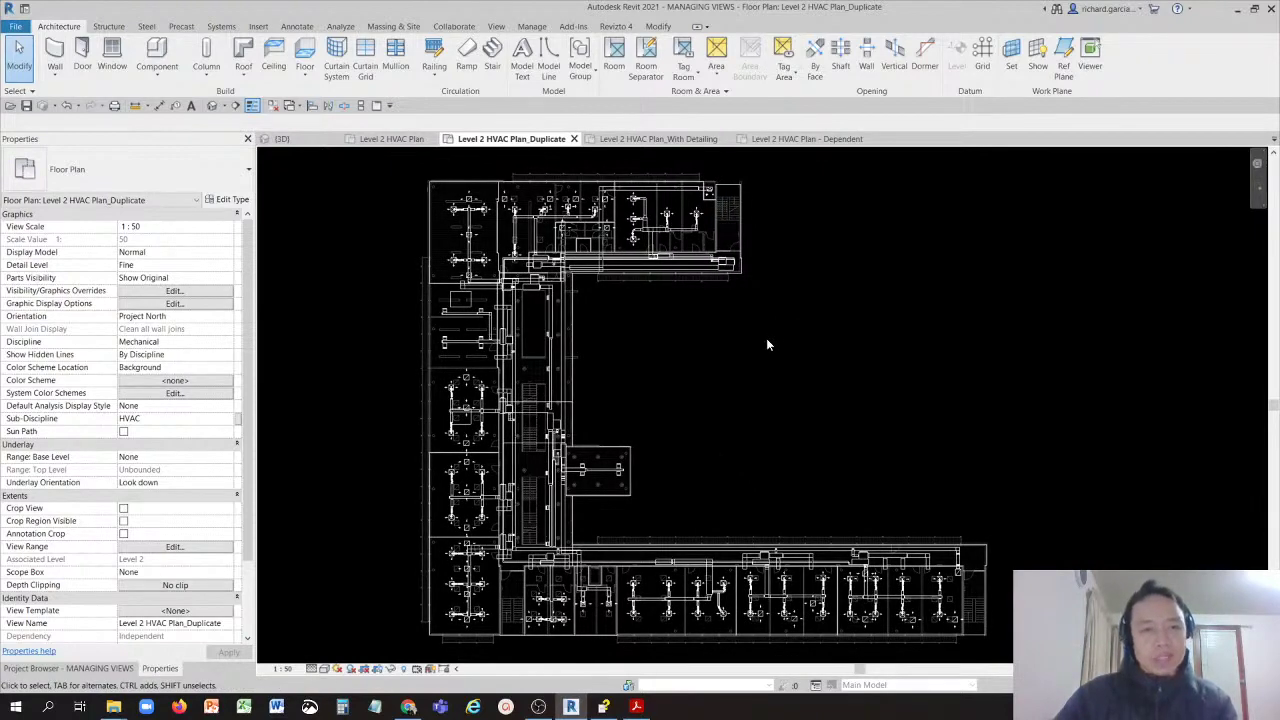
pyautogui.scroll(-3, 755, 344)
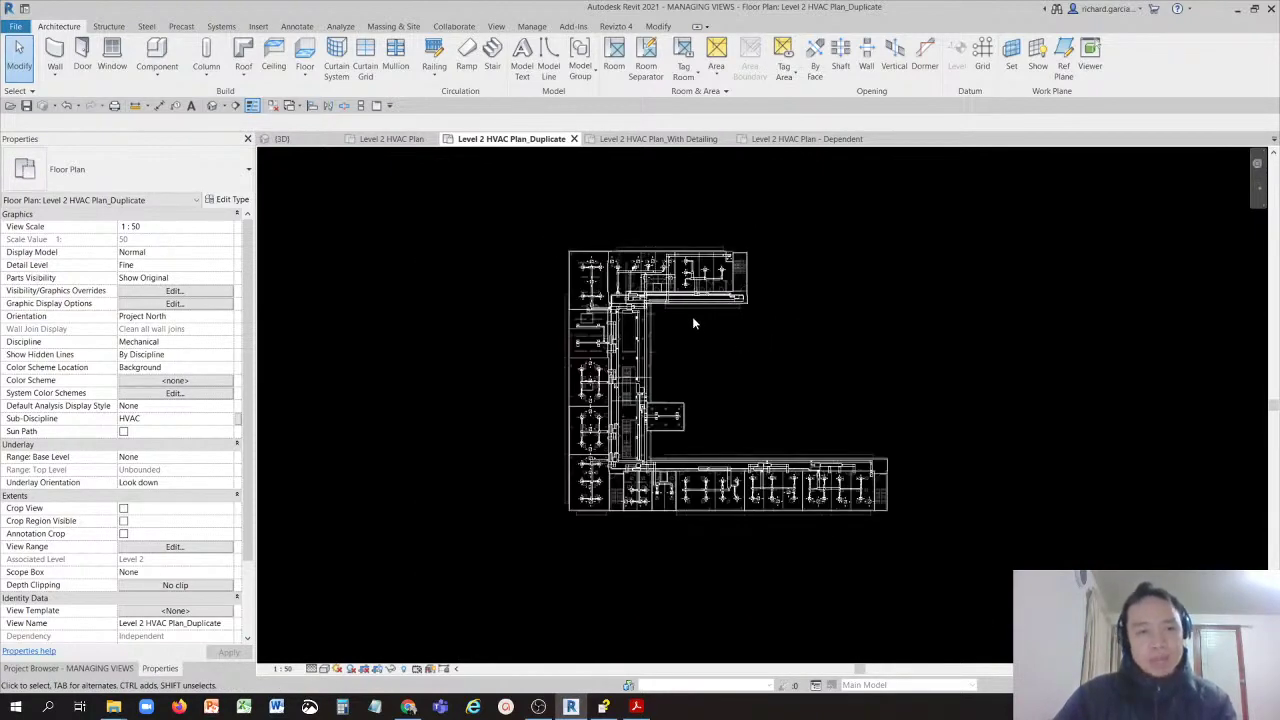
pyautogui.scroll(2, 693, 322)
# Step: Recenter the plan and toggle Crop View in the view control bar
pyautogui.moveTo(434, 182)
pyautogui.mouseDown()
pyautogui.moveTo(655, 245)
pyautogui.moveTo(835, 320)
pyautogui.moveTo(644, 272)
pyautogui.moveTo(440, 188)
pyautogui.mouseUp()
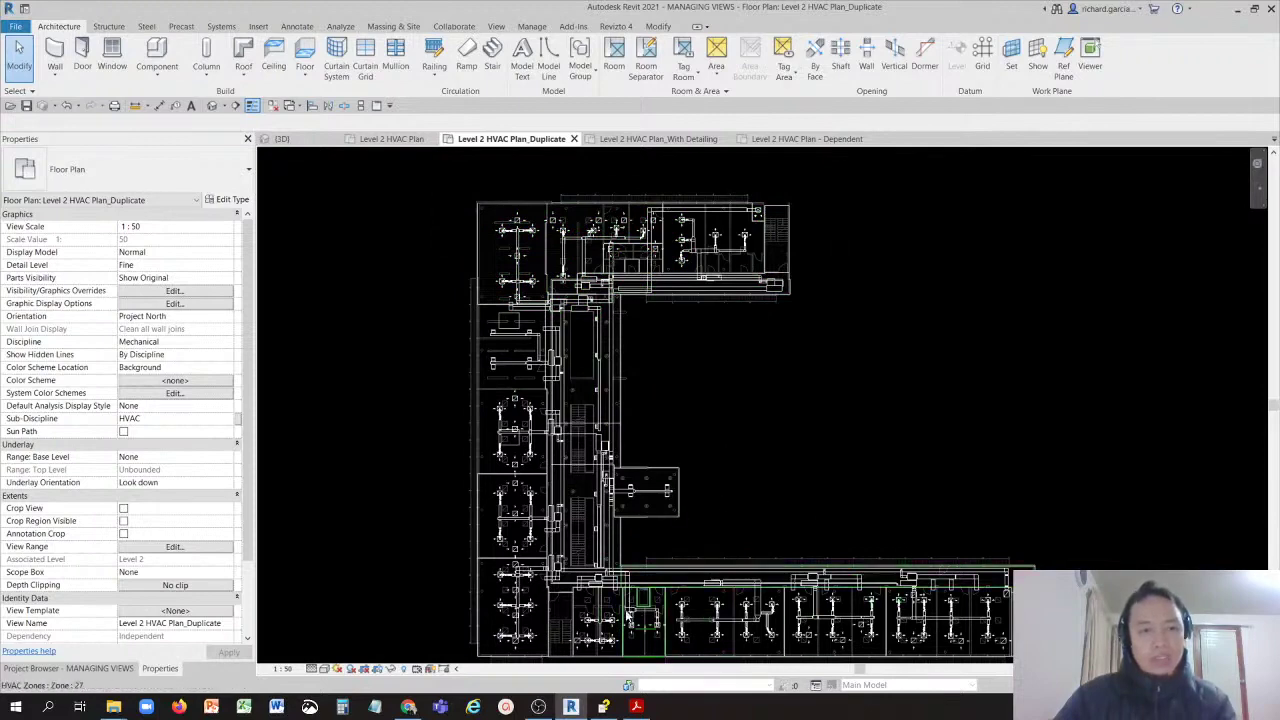
pyautogui.moveTo(750, 434); pyautogui.dragTo(769, 496, button='middle')
pyautogui.moveTo(440, 211); pyautogui.dragTo(484, 244)
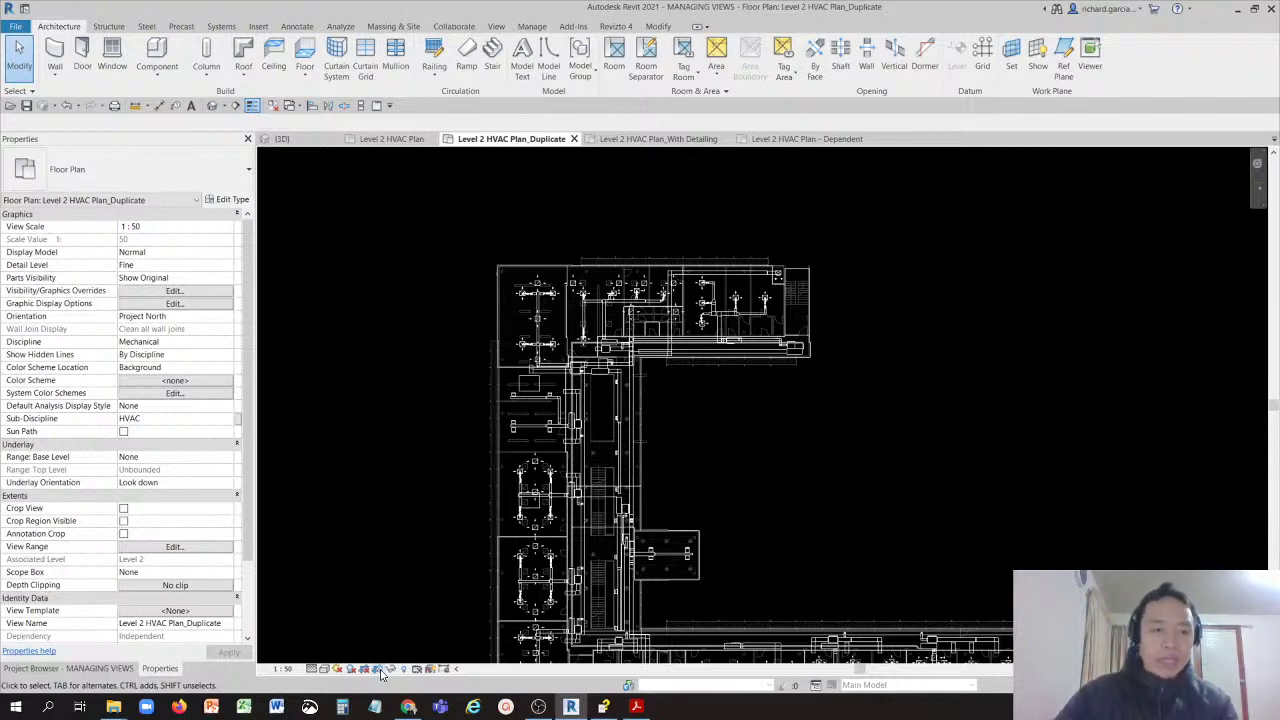
pyautogui.click(379, 670)
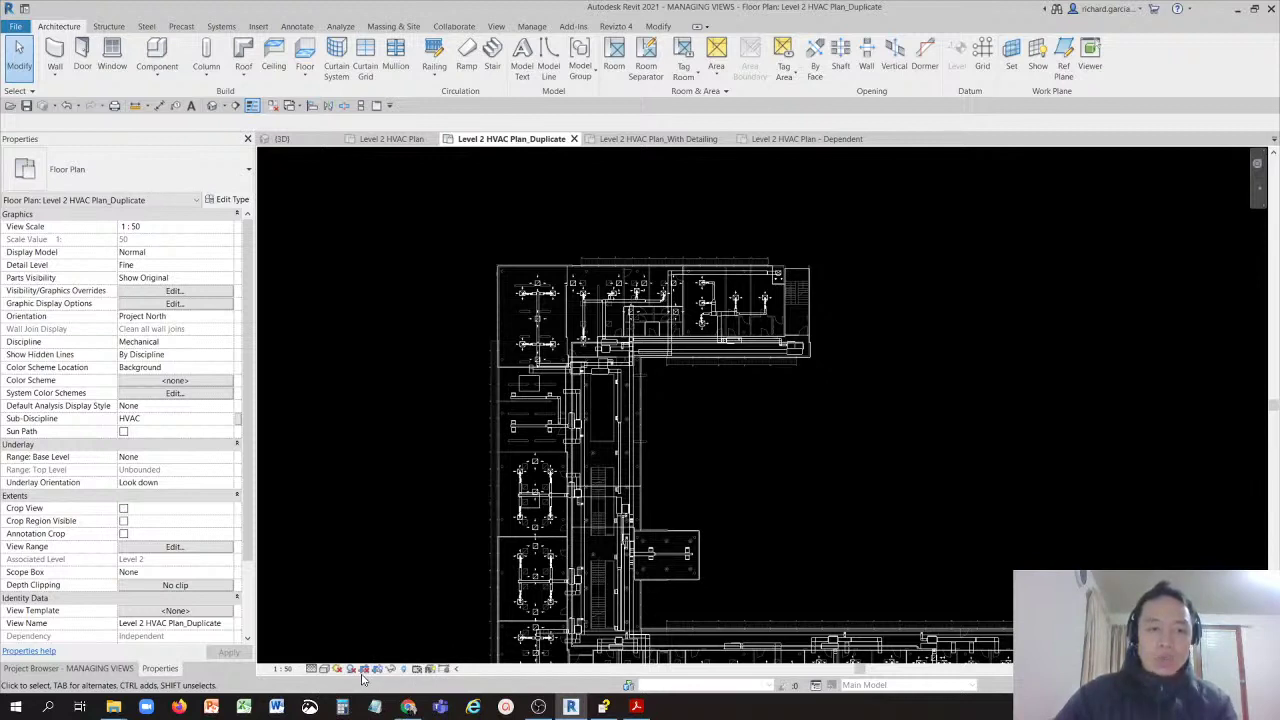
pyautogui.click(366, 671)
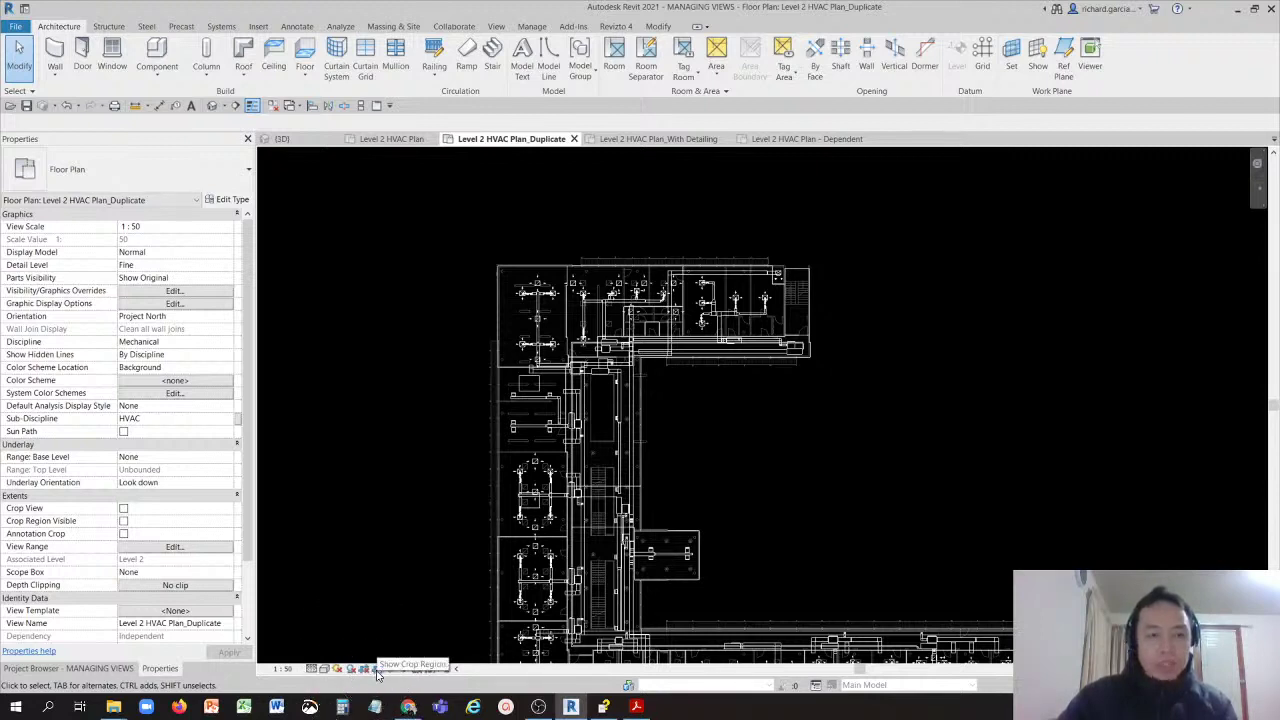
pyautogui.click(378, 676)
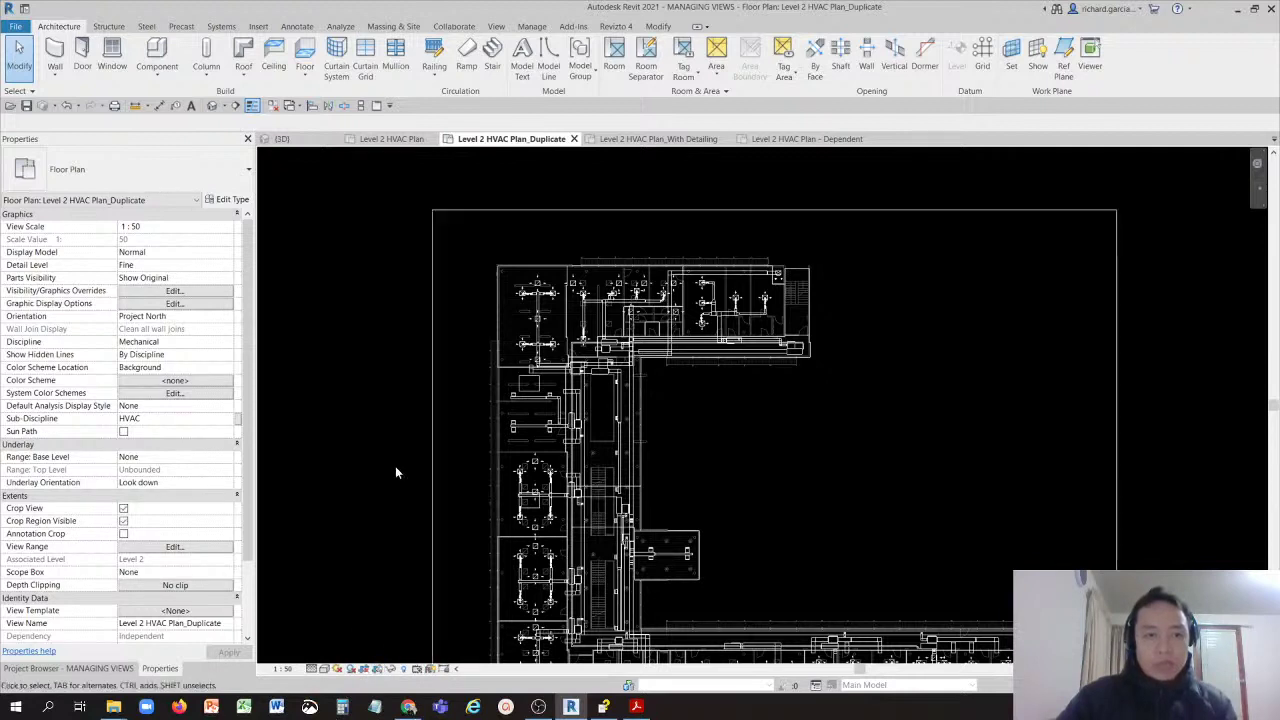
pyautogui.scroll(-3, 380, 400)
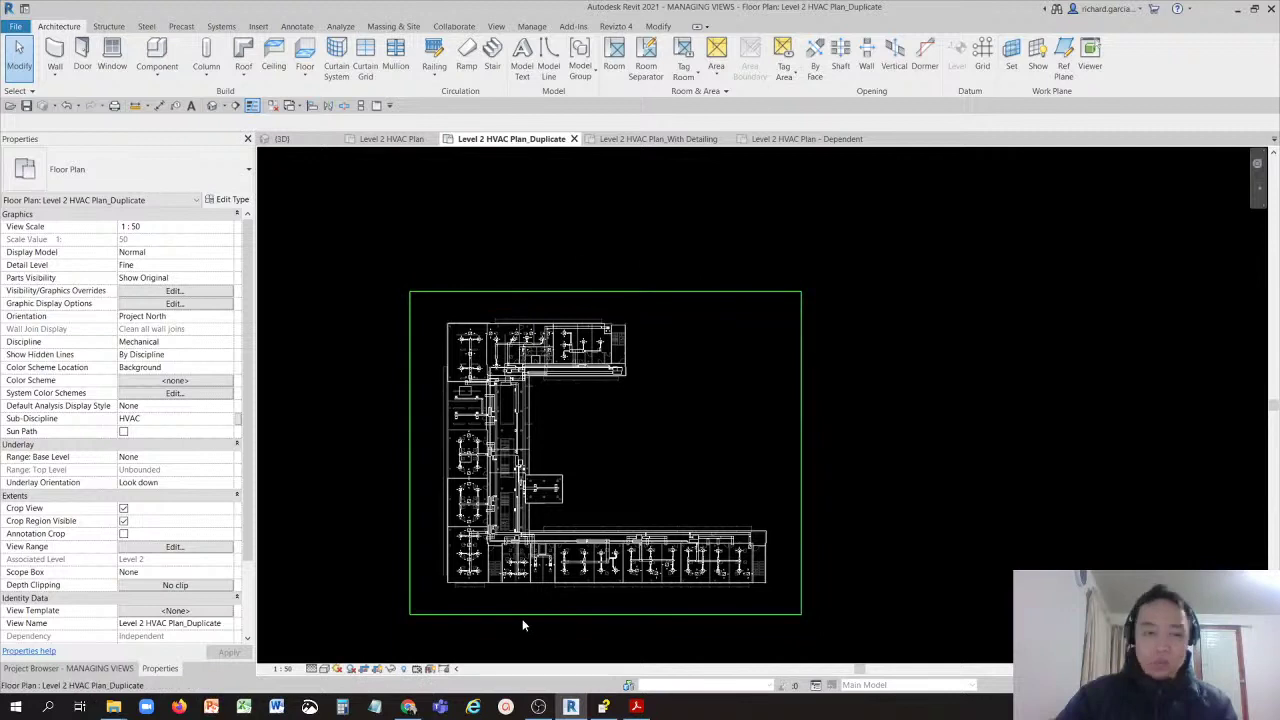
# Step: Select the crop region and pull its bottom edge up to the top wing
pyautogui.click(804, 433)
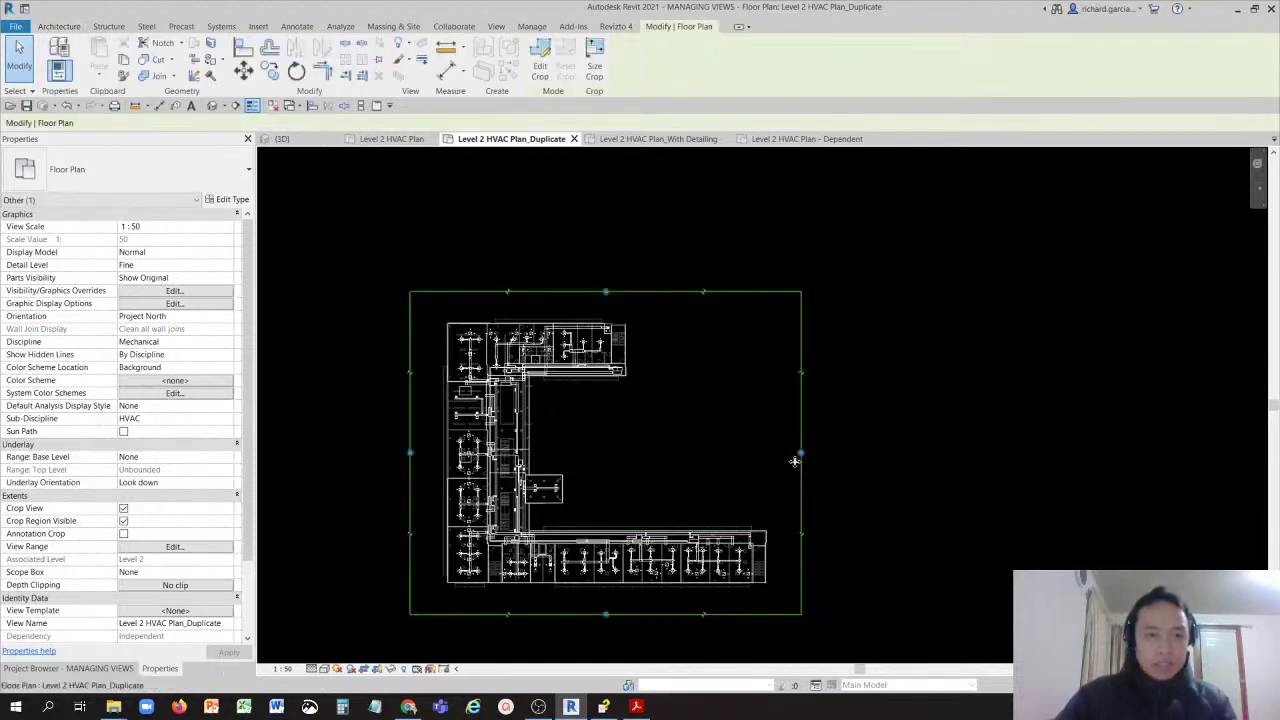
pyautogui.click(607, 294)
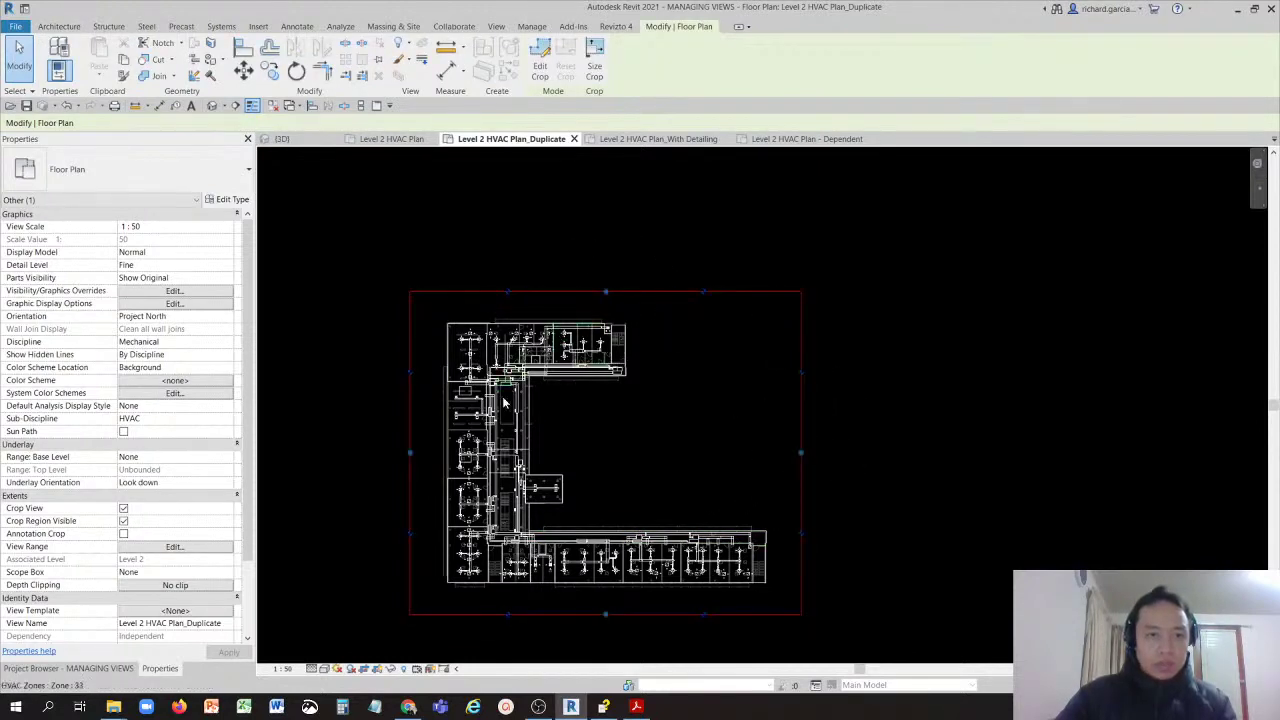
pyautogui.click(600, 620)
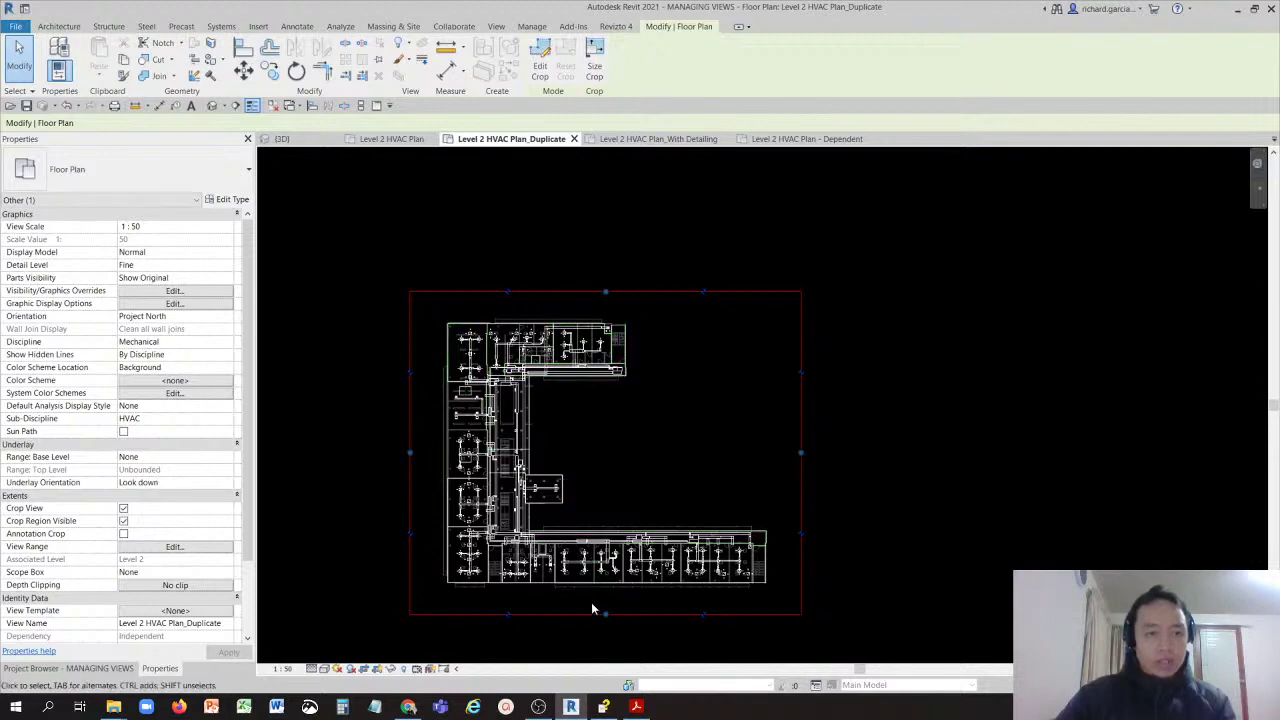
pyautogui.moveTo(605, 617); pyautogui.dragTo(643, 393)
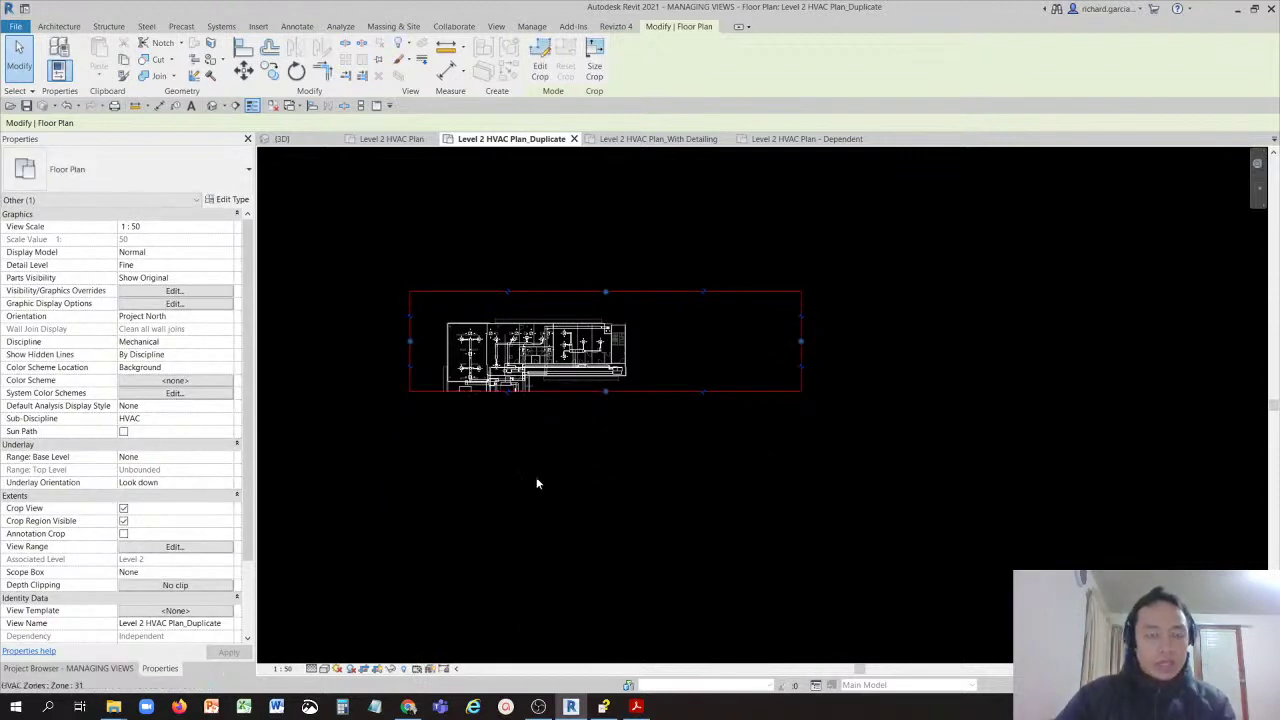
pyautogui.moveTo(537, 480); pyautogui.dragTo(674, 517, button='middle')
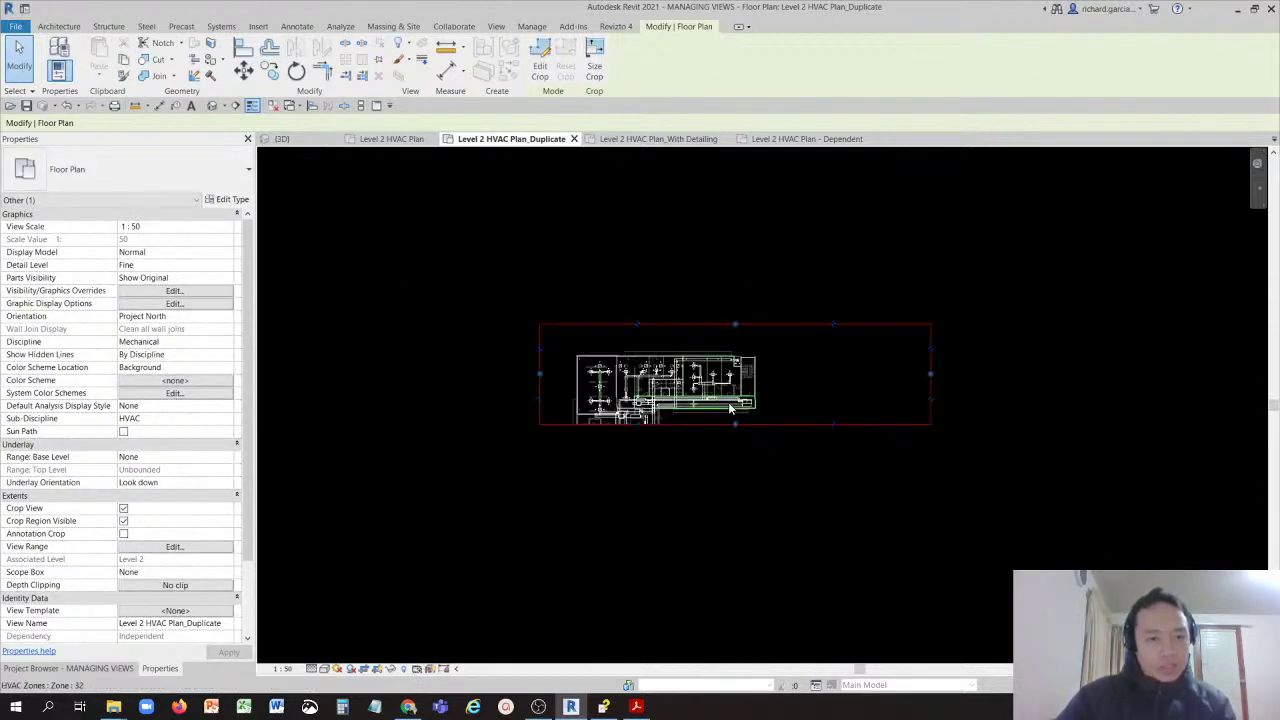
# Step: Move the crop's right, left and top edges inward around the upper wing, then deselect
pyautogui.scroll(2, 728, 402)
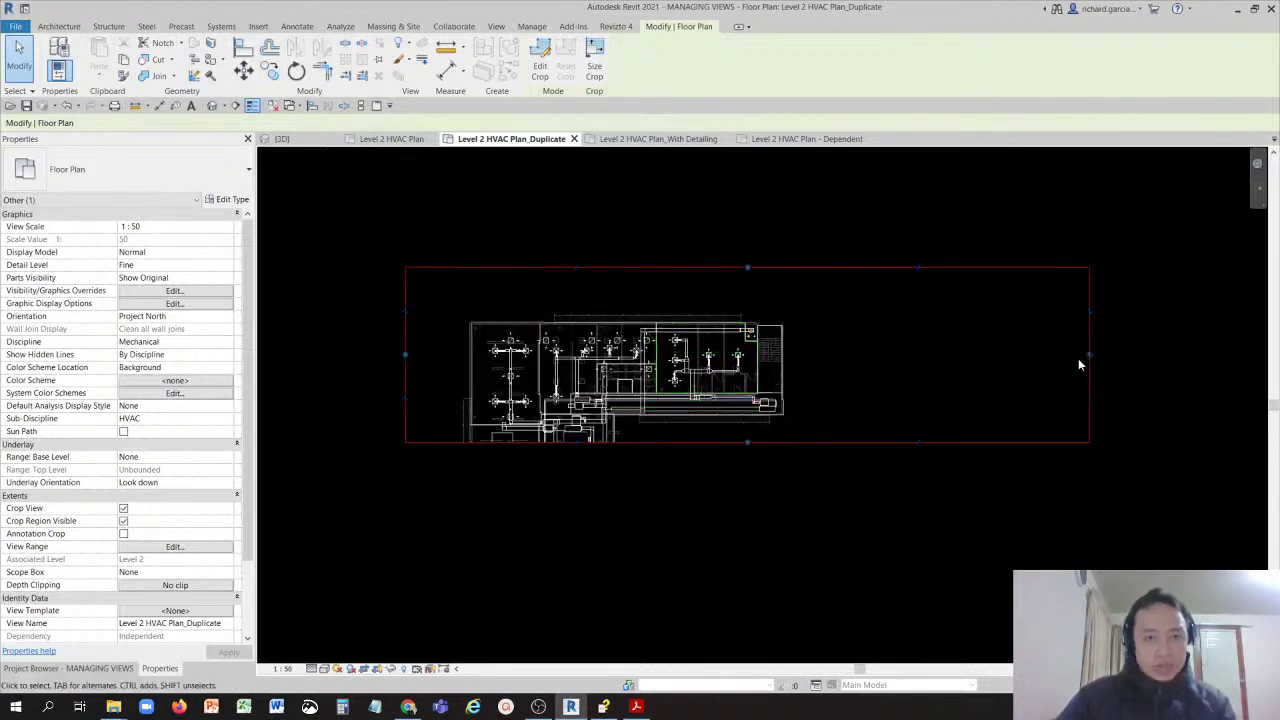
pyautogui.moveTo(1089, 356); pyautogui.dragTo(798, 372)
pyautogui.moveTo(408, 358); pyautogui.dragTo(452, 363)
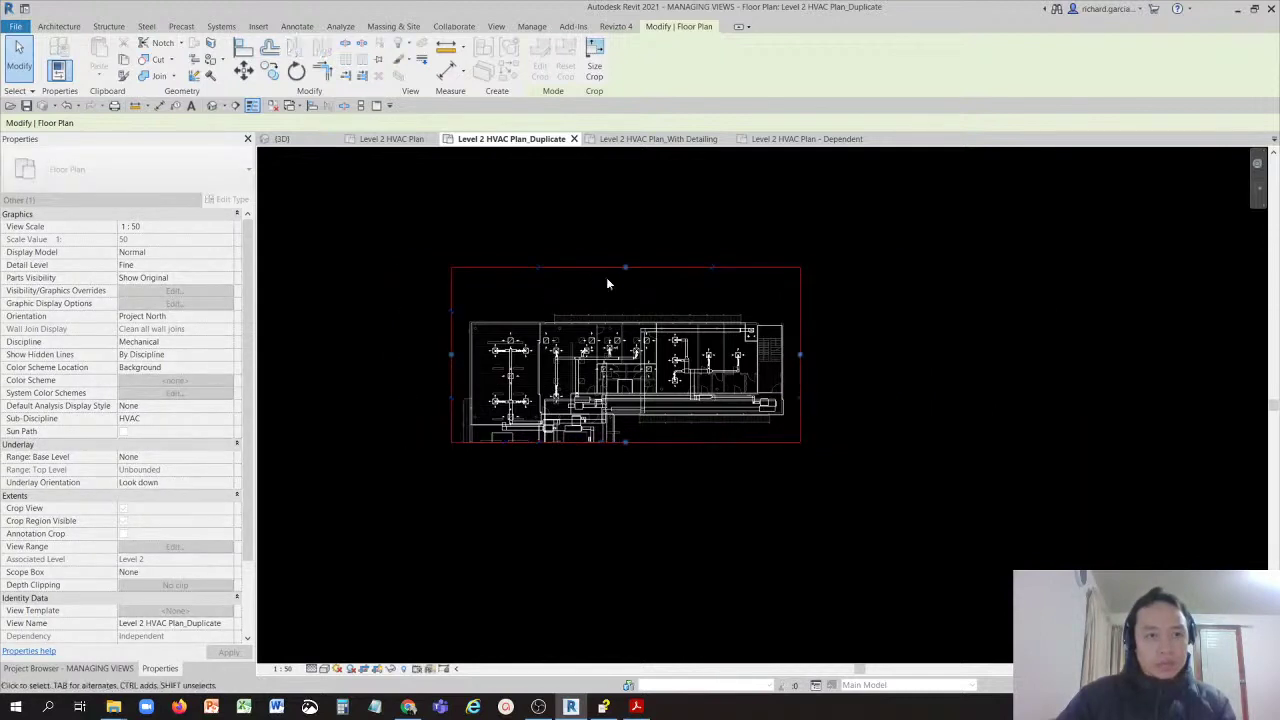
pyautogui.moveTo(624, 269); pyautogui.dragTo(766, 318)
pyautogui.click(852, 330)
pyautogui.scroll(3, 645, 404)
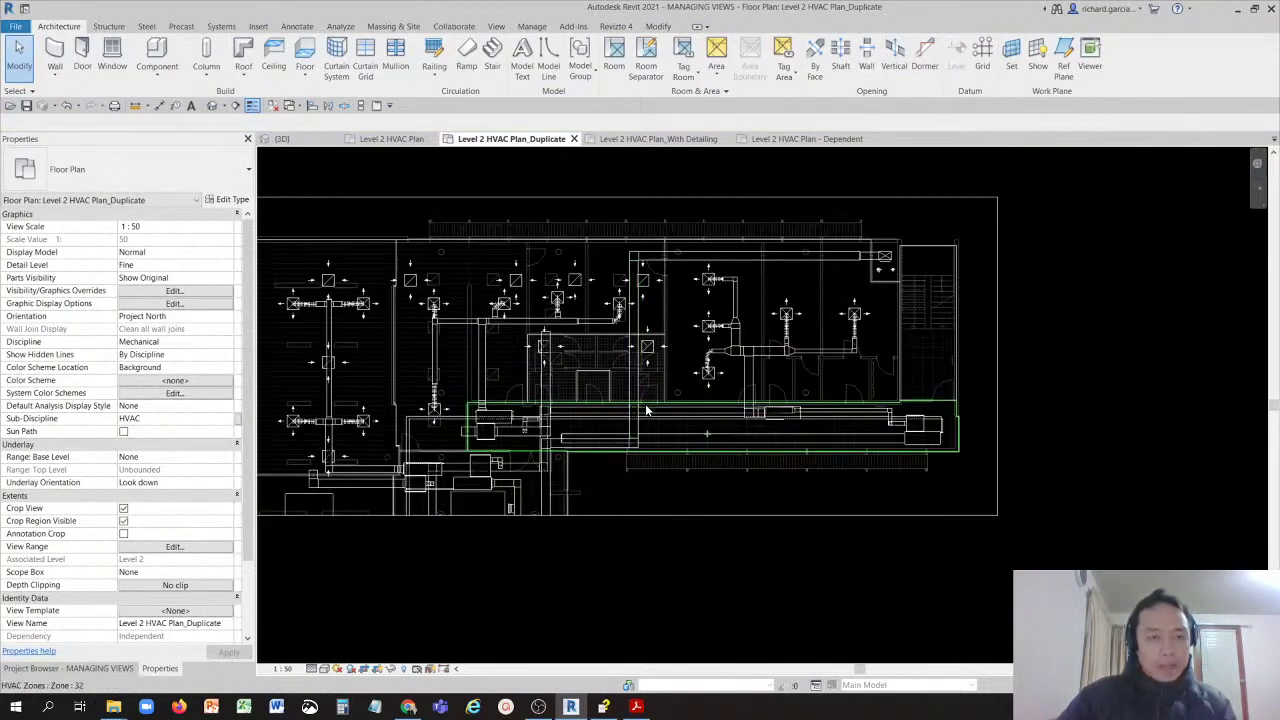
pyautogui.scroll(-2, 760, 420)
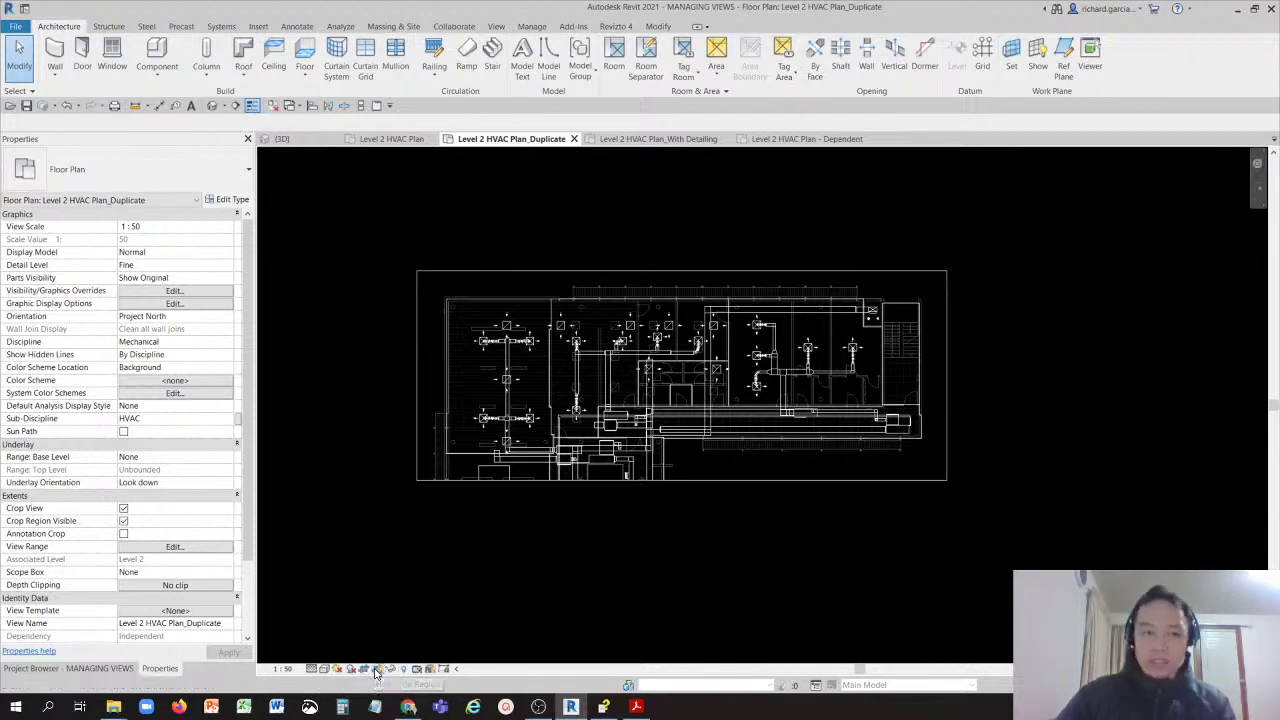
# Step: Turn off Crop Region Visible so the boundary outline disappears
pyautogui.click(376, 672)
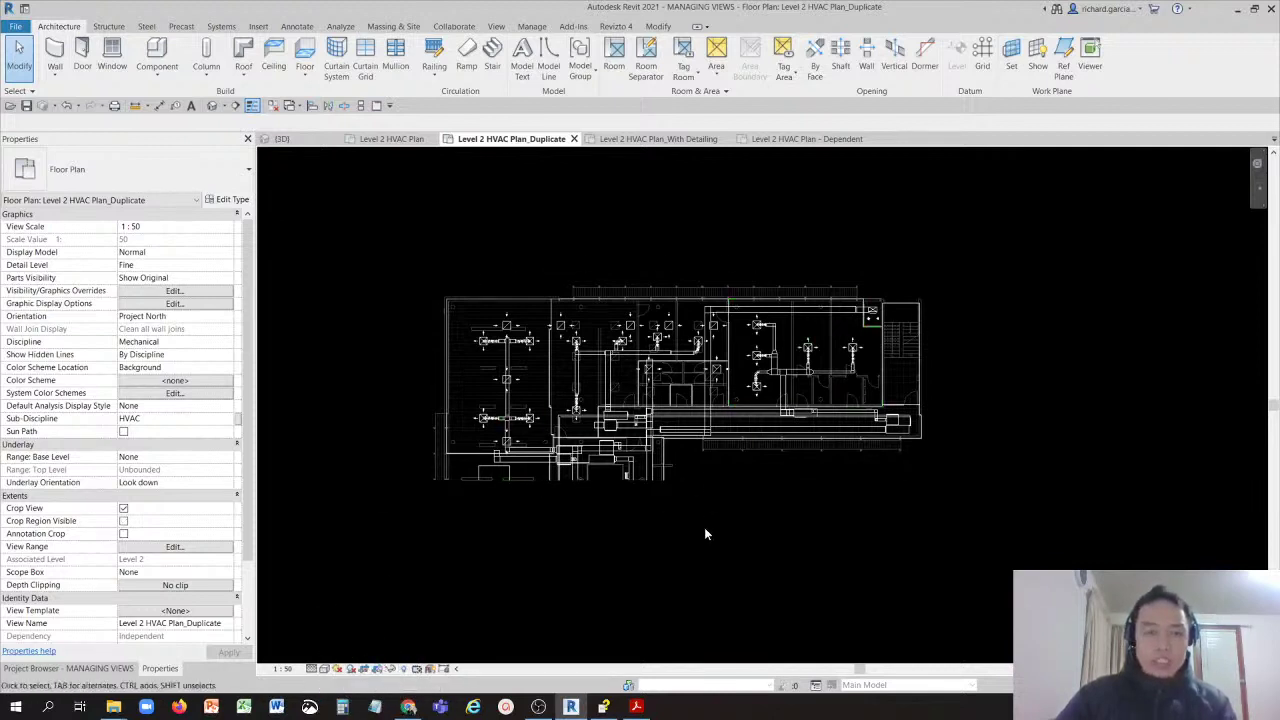
pyautogui.scroll(-3, 724, 540)
pyautogui.scroll(3, 726, 545)
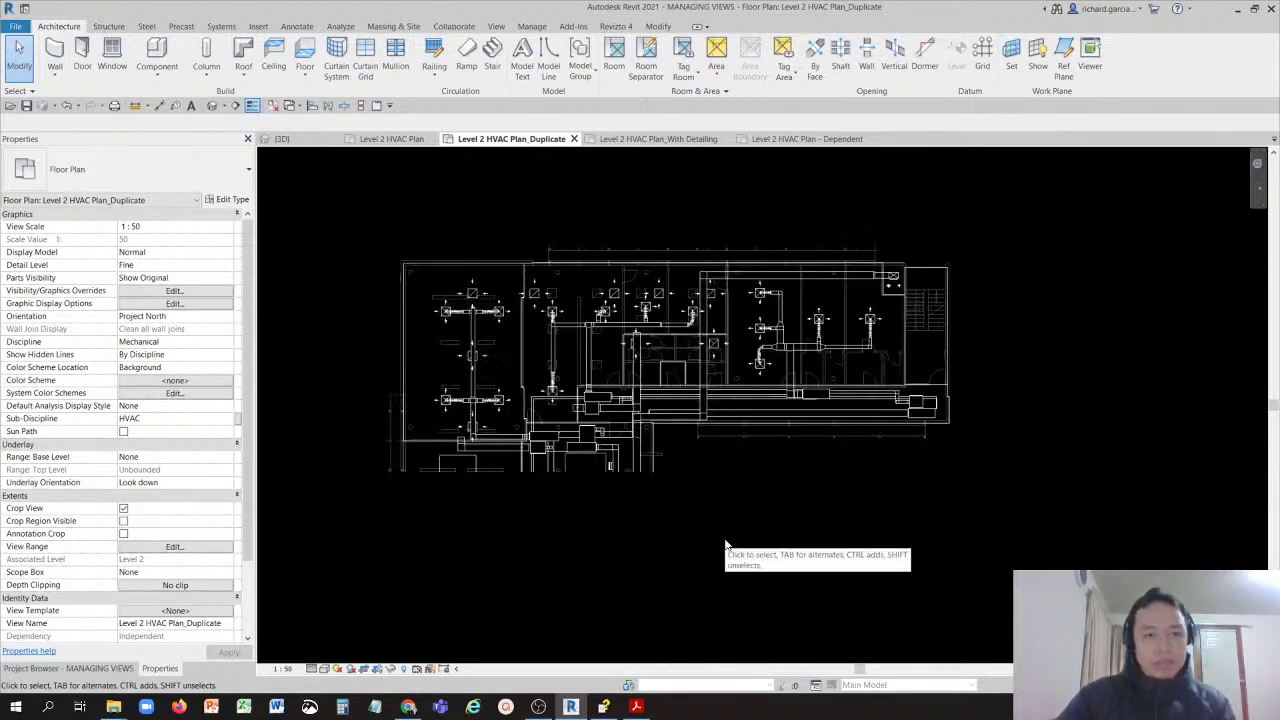
pyautogui.scroll(-2, 726, 545)
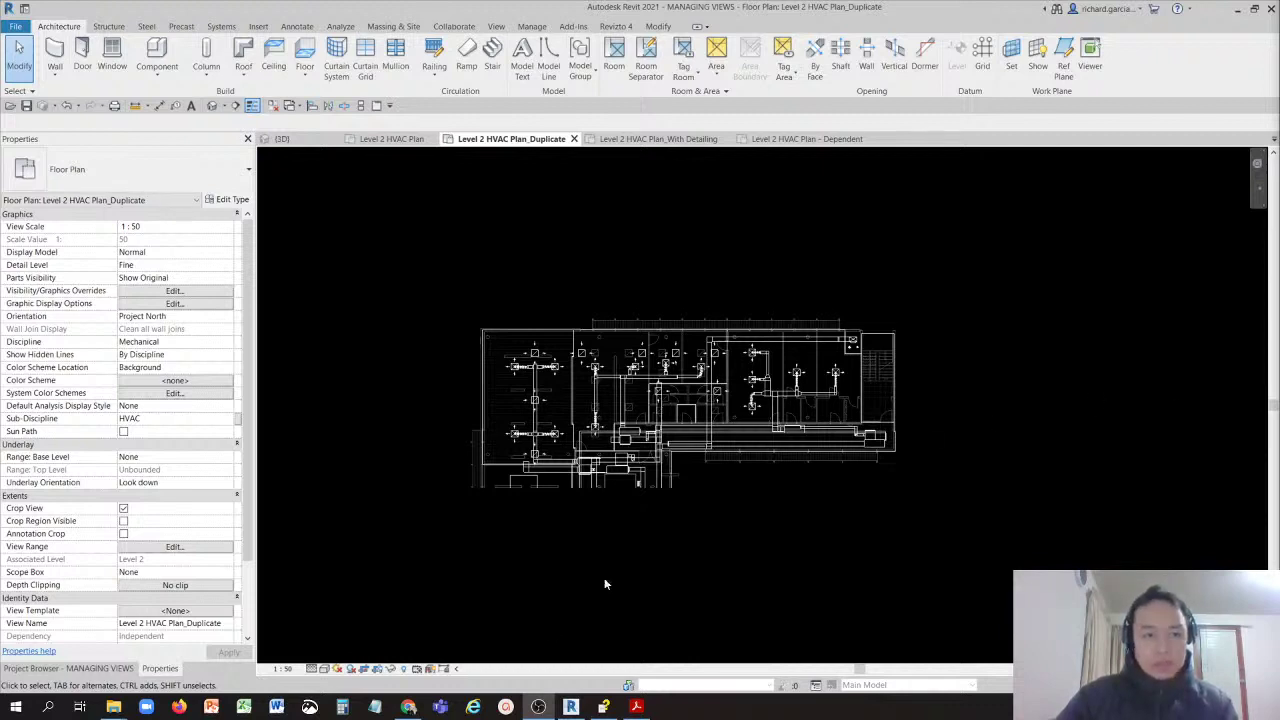
# Step: Turn Crop Region Visible back on and zoom to check the cropped top wing
pyautogui.click(375, 672)
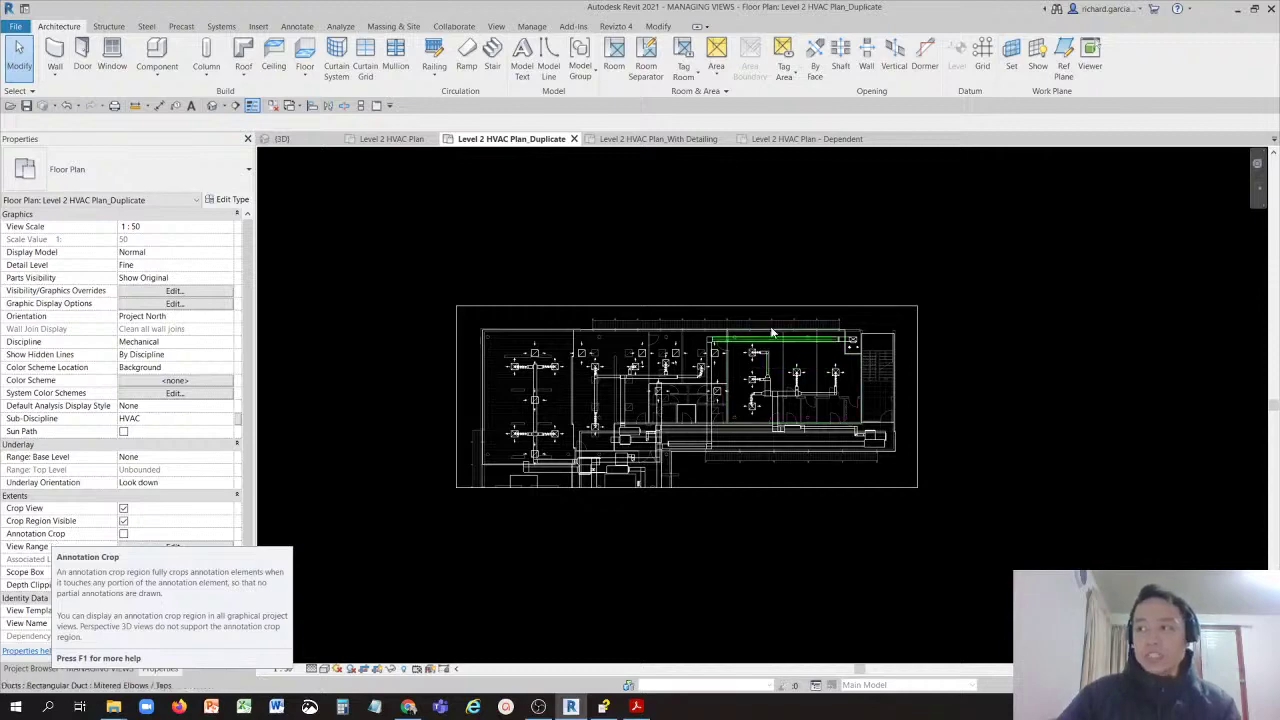
pyautogui.scroll(4, 466, 347)
pyautogui.scroll(2, 450, 338)
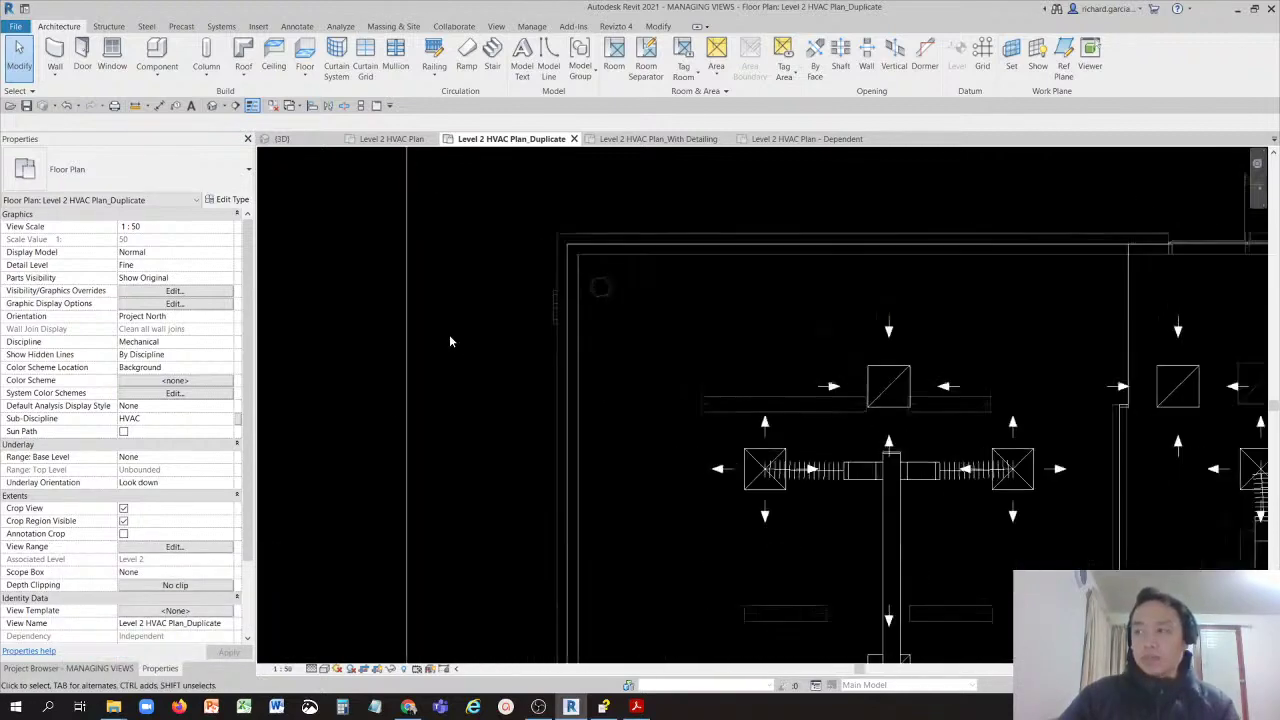
pyautogui.scroll(-5, 482, 340)
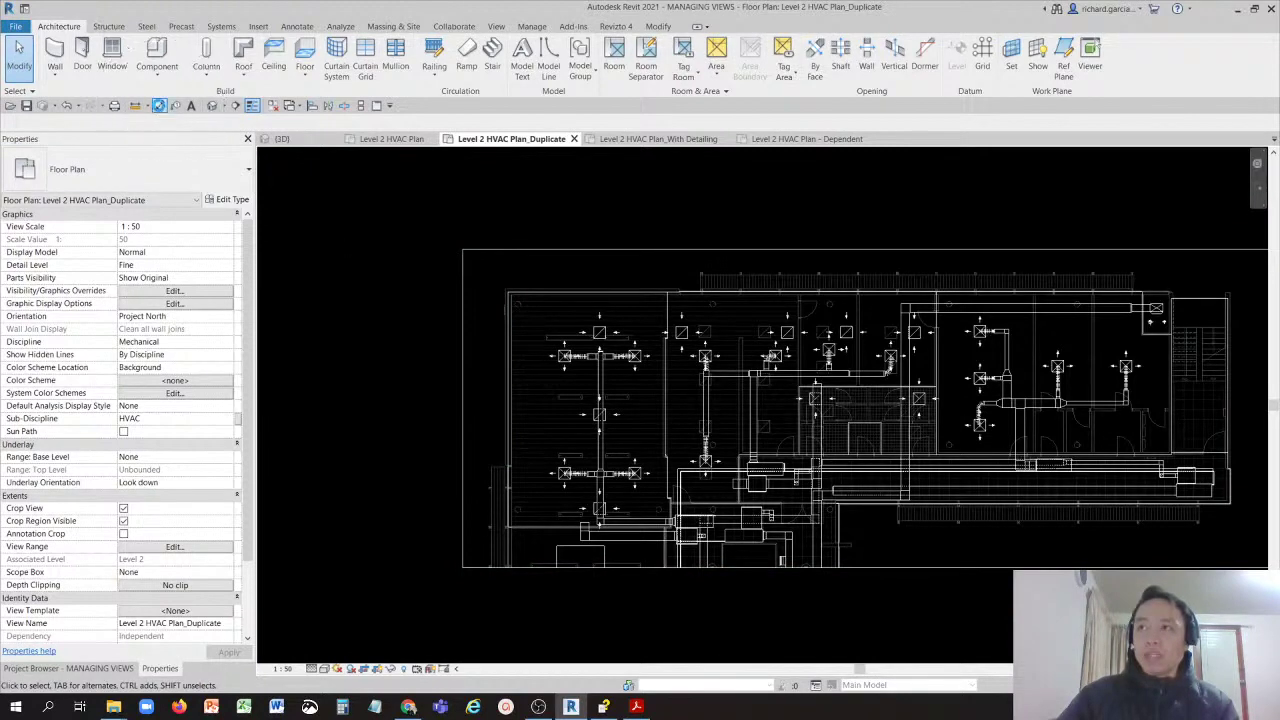
# Step: Place a vertical 12800 aligned dimension along the plan's left wall, then return to Modify
pyautogui.click(159, 105)
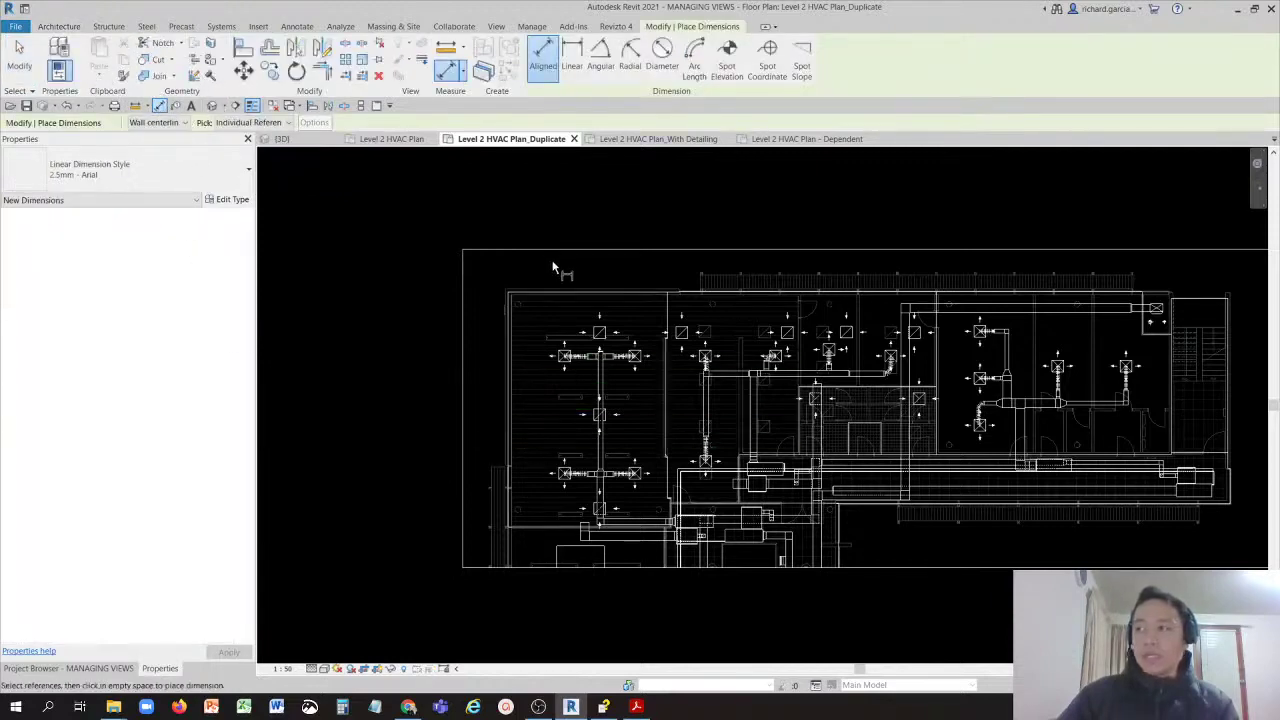
pyautogui.scroll(2, 530, 292)
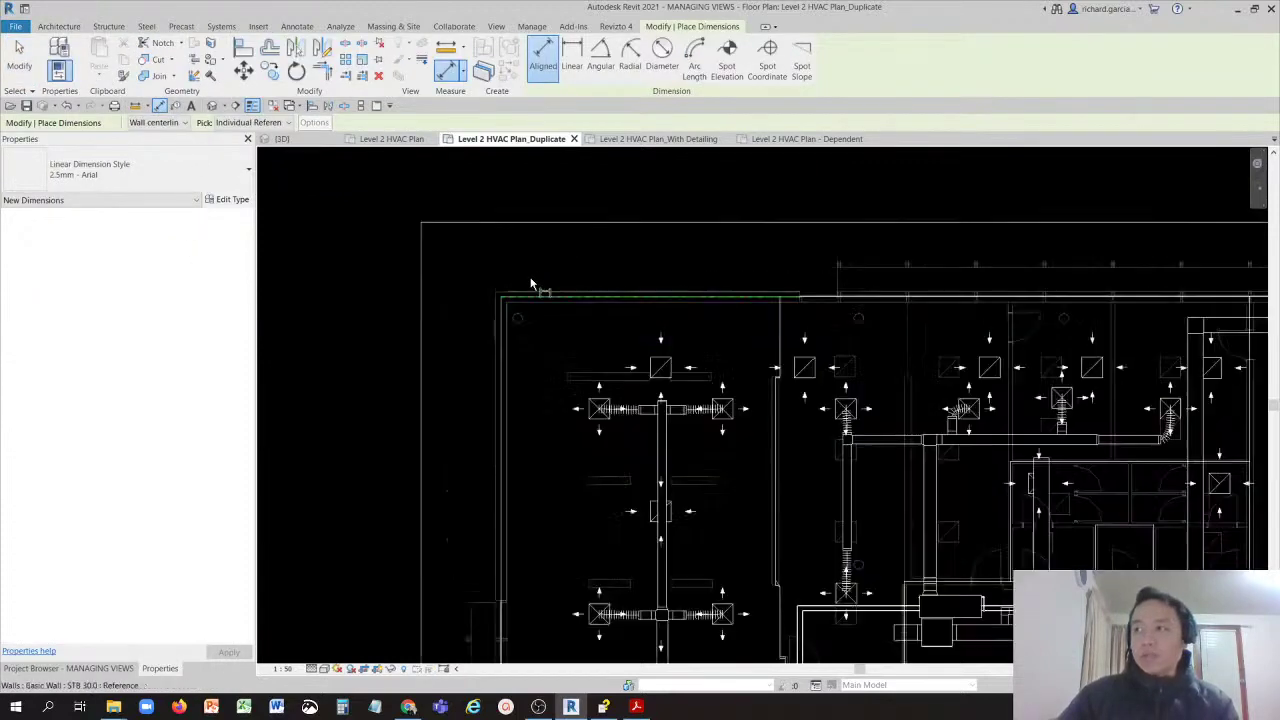
pyautogui.scroll(-3, 549, 482)
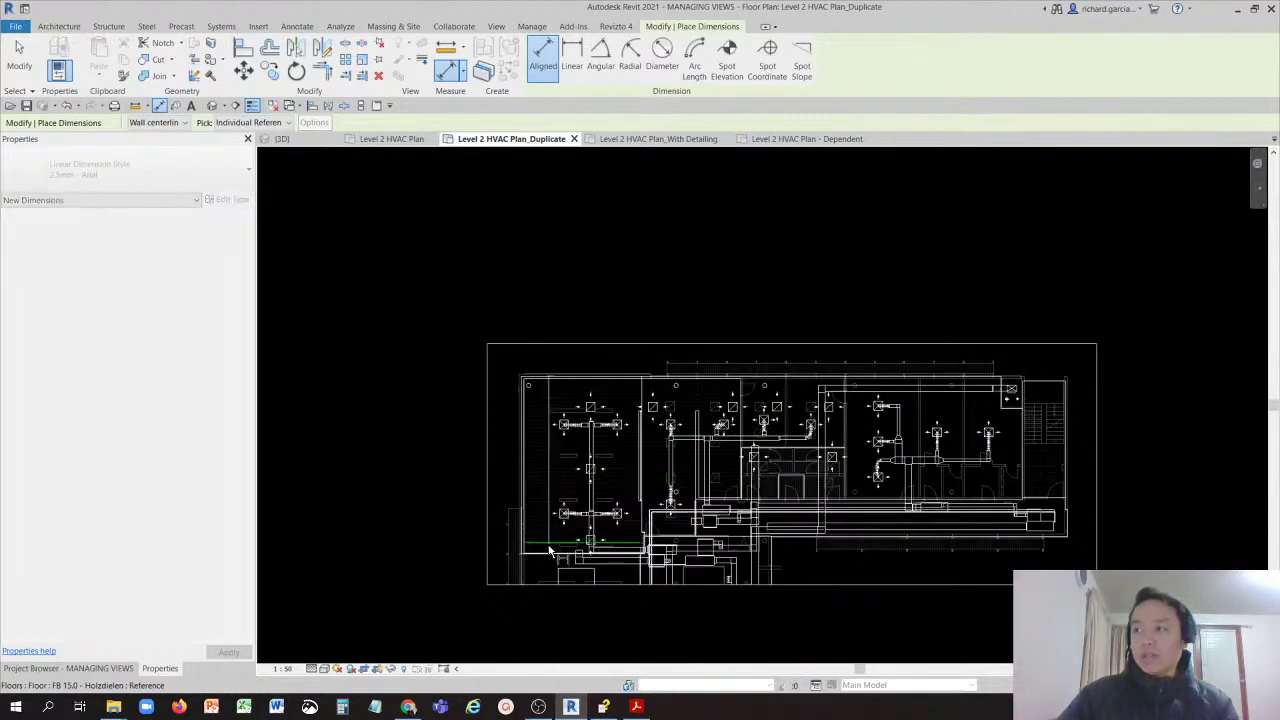
pyautogui.click(481, 545)
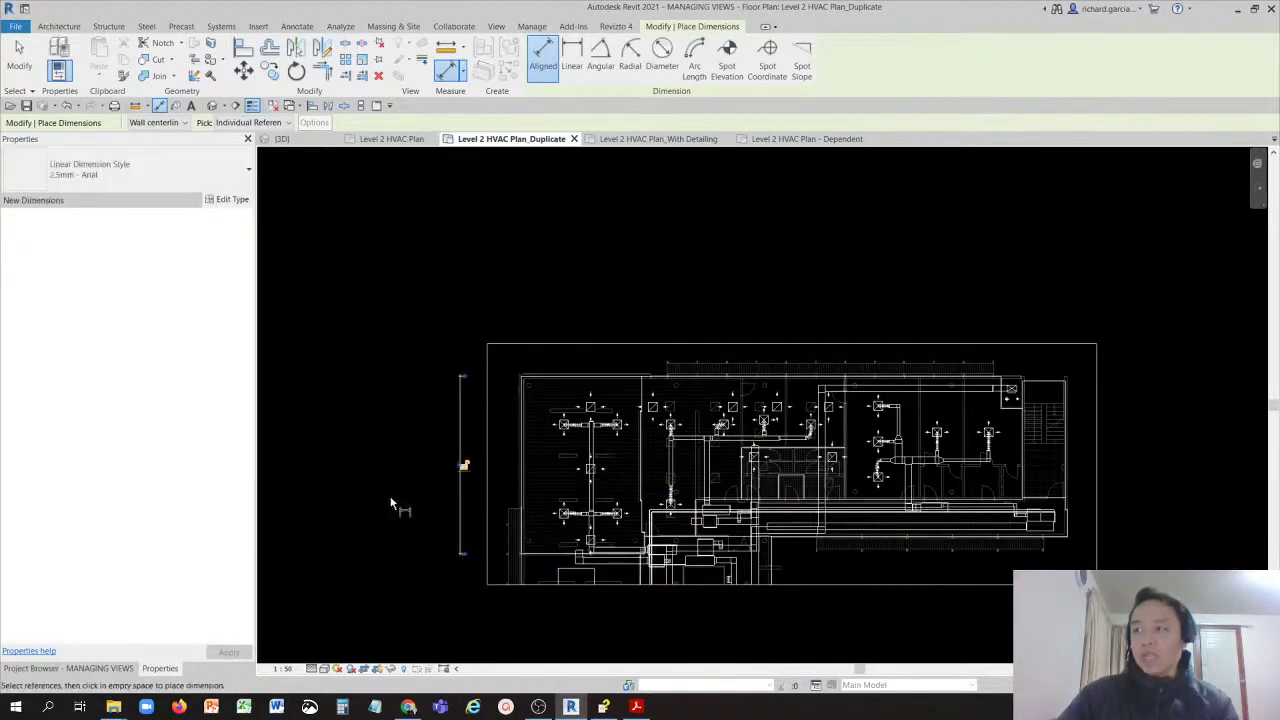
pyautogui.click(20, 55)
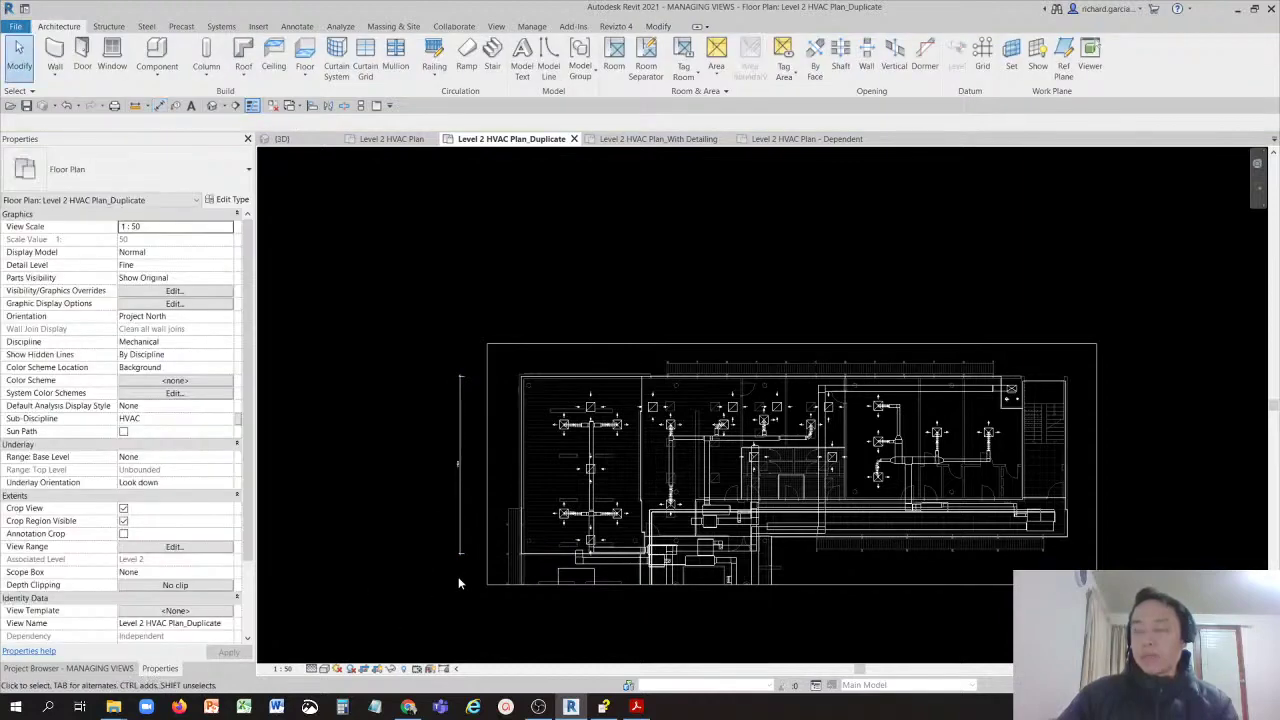
pyautogui.scroll(5, 458, 576)
pyautogui.scroll(-2, 428, 374)
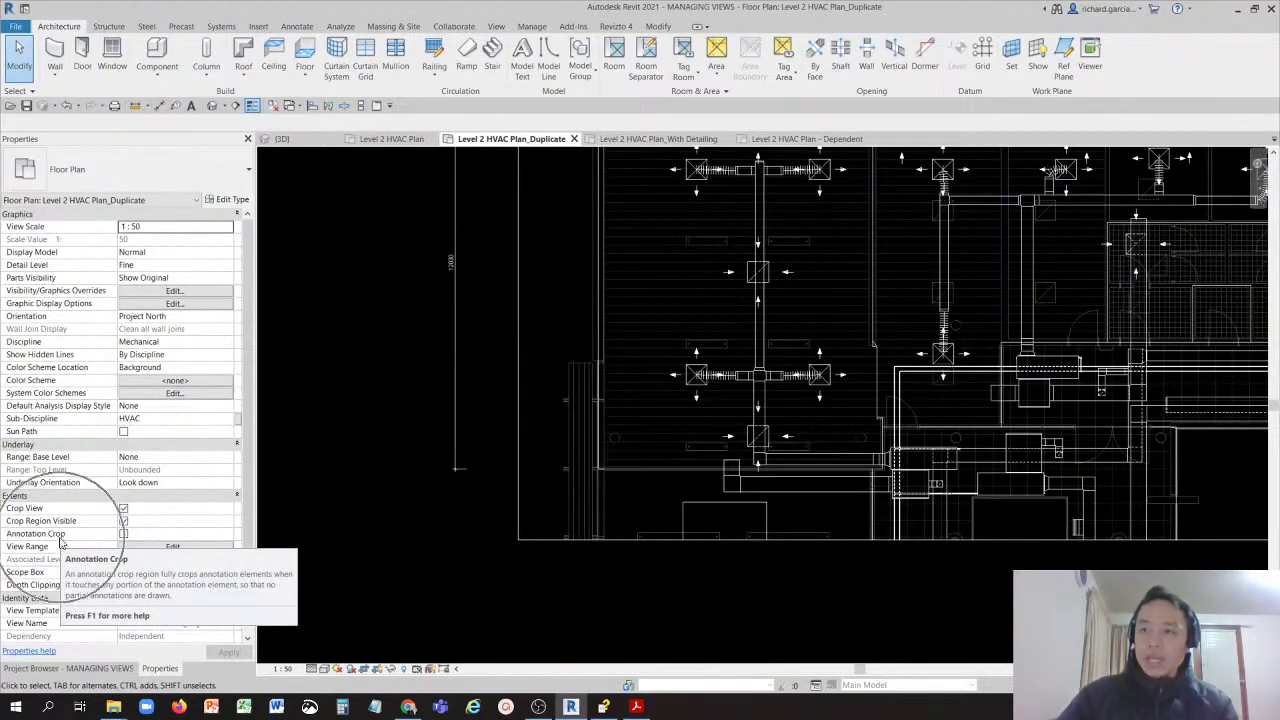
pyautogui.scroll(-4, 477, 313)
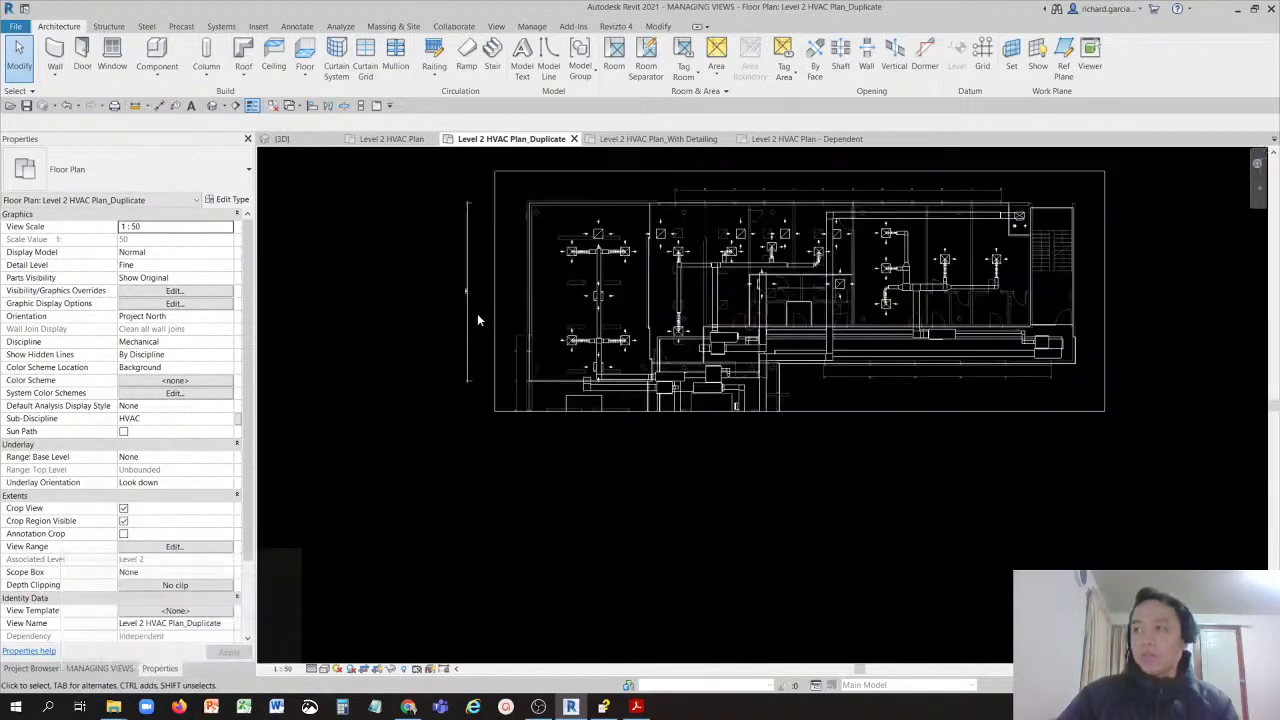
pyautogui.scroll(4, 431, 355)
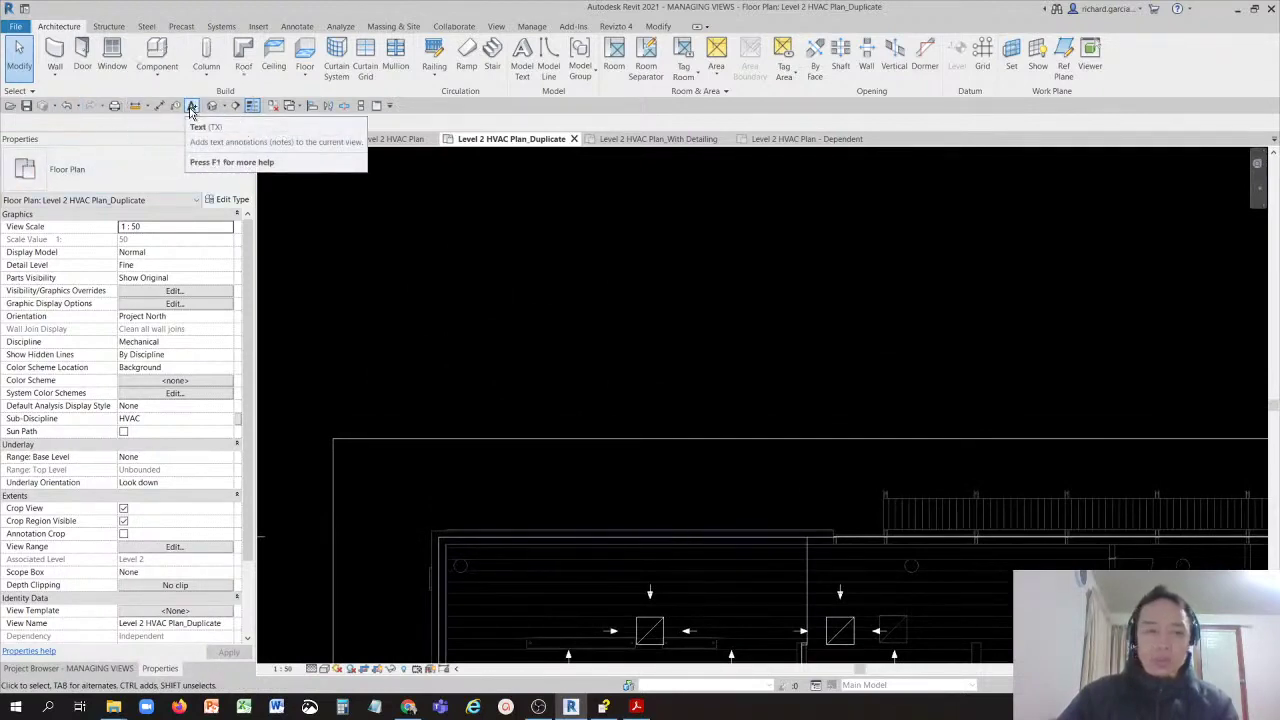
# Step: Place a text note reading 'ANNOTATION' just above the plan's top crop edge, then pan back to the plan
pyautogui.click(191, 107)
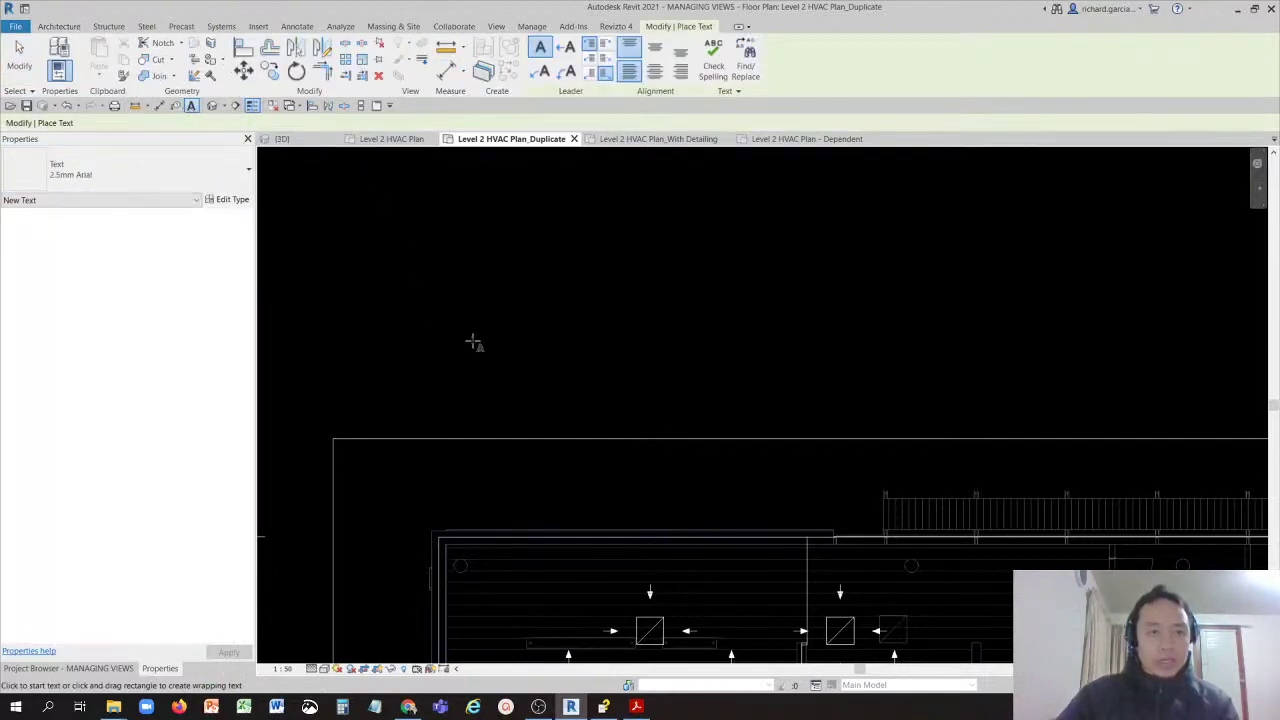
pyautogui.scroll(3, 525, 393)
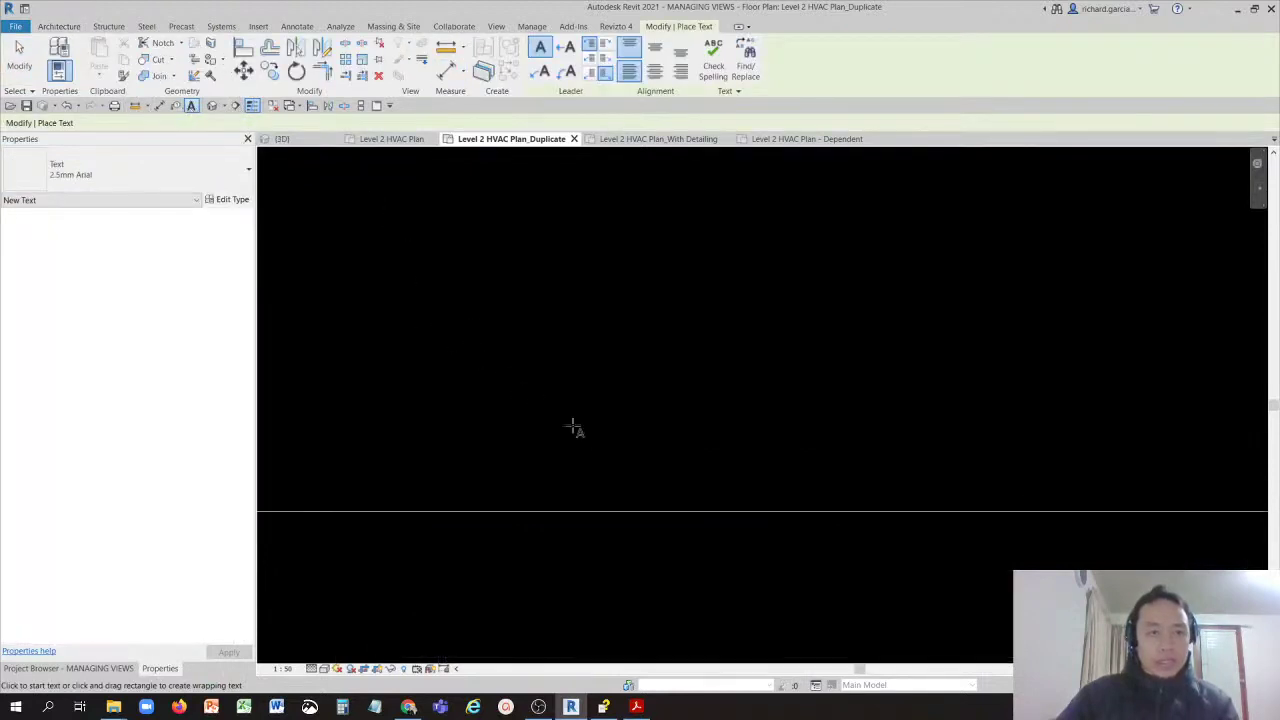
pyautogui.scroll(1, 605, 480)
pyautogui.scroll(2, 605, 480)
pyautogui.click(617, 457)
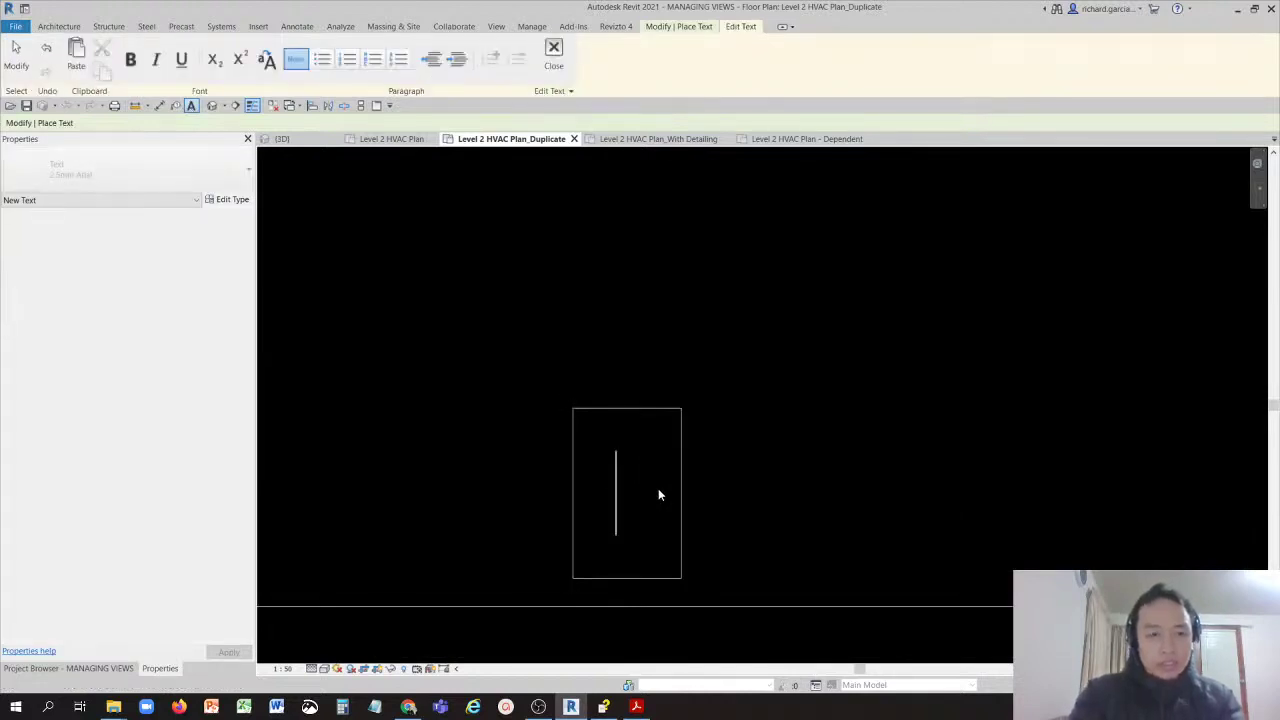
pyautogui.write('ANNO')
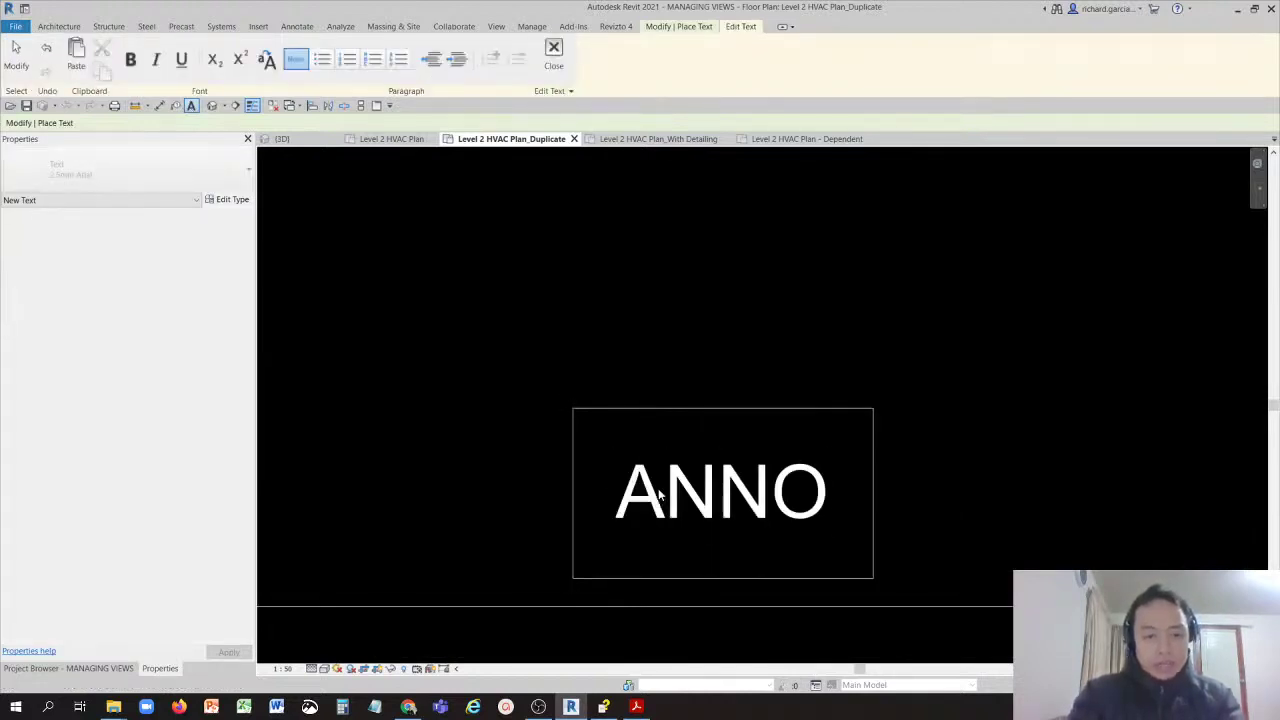
pyautogui.write('TATION')
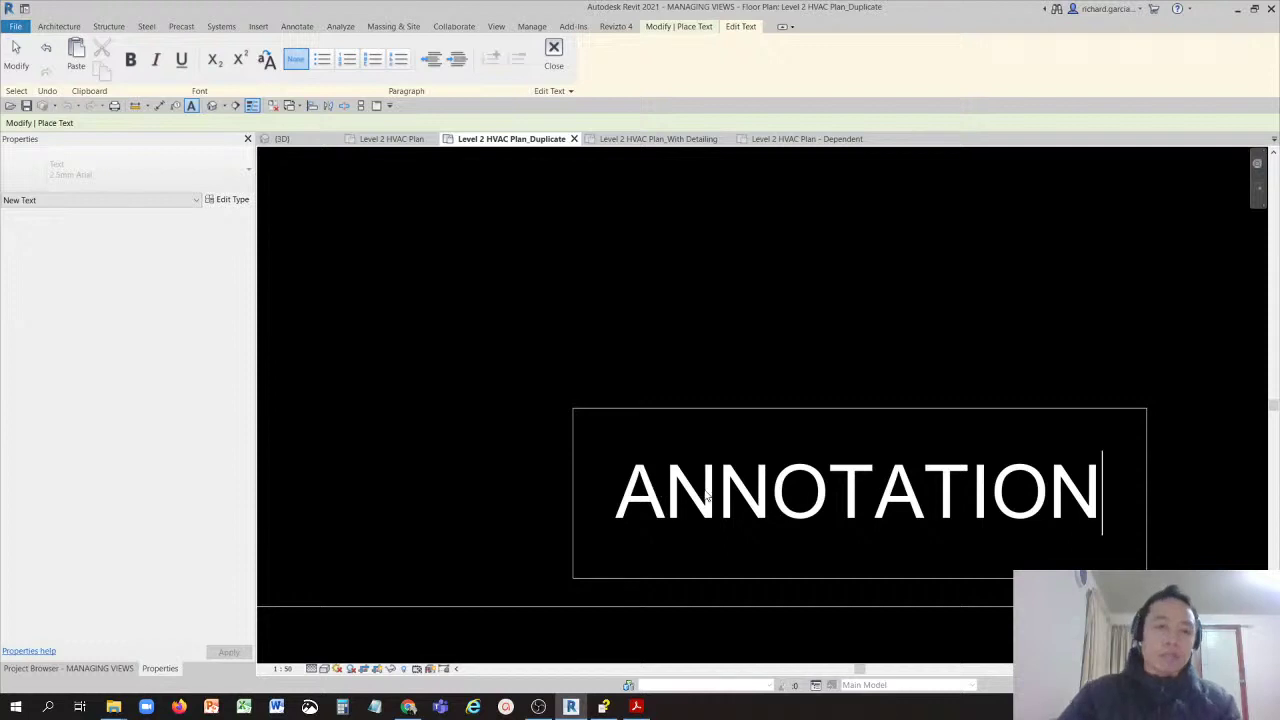
pyautogui.click(689, 353)
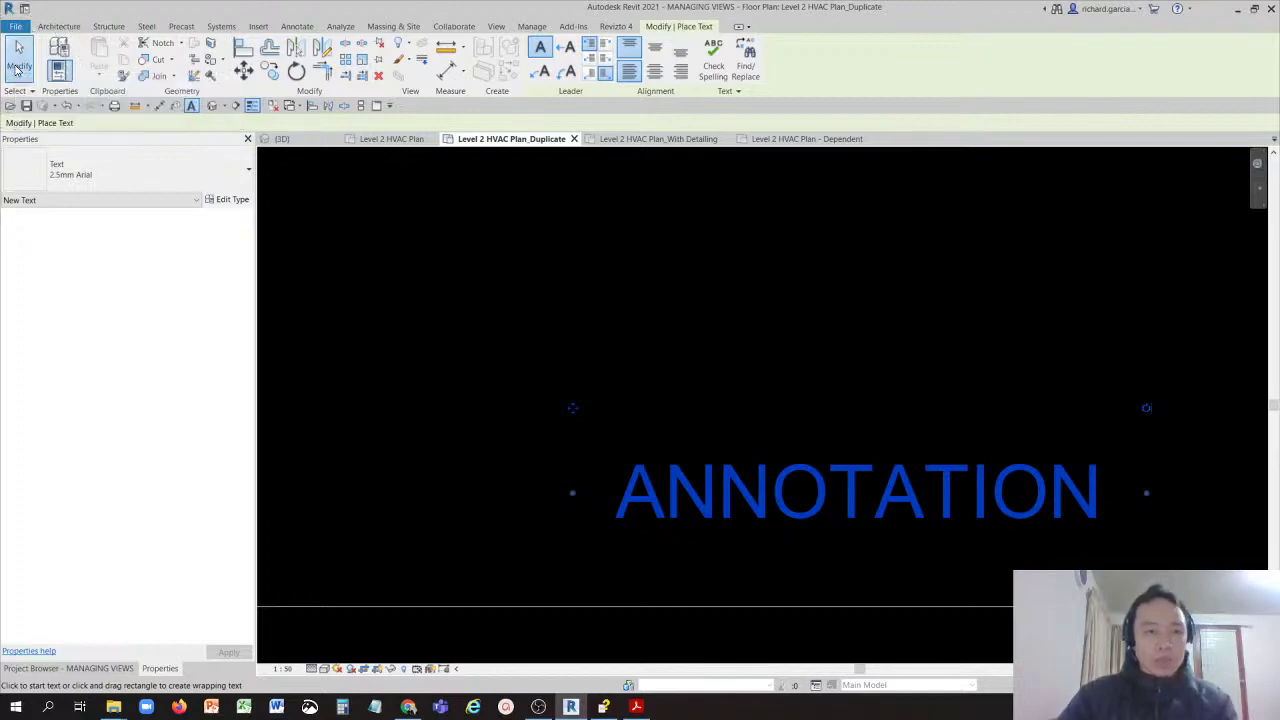
pyautogui.click(18, 62)
pyautogui.scroll(-5, 560, 285)
pyautogui.moveTo(540, 425); pyautogui.dragTo(760, 393, button='middle')
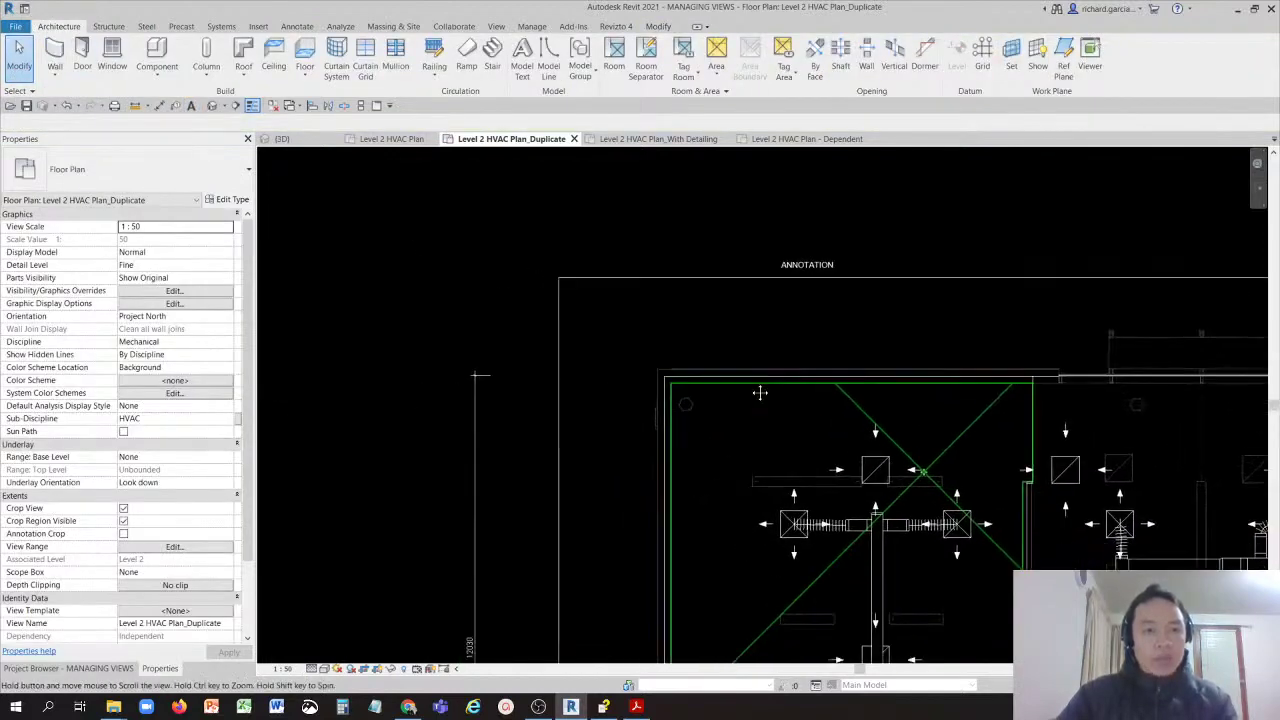
pyautogui.moveTo(581, 476); pyautogui.dragTo(626, 394, button='middle')
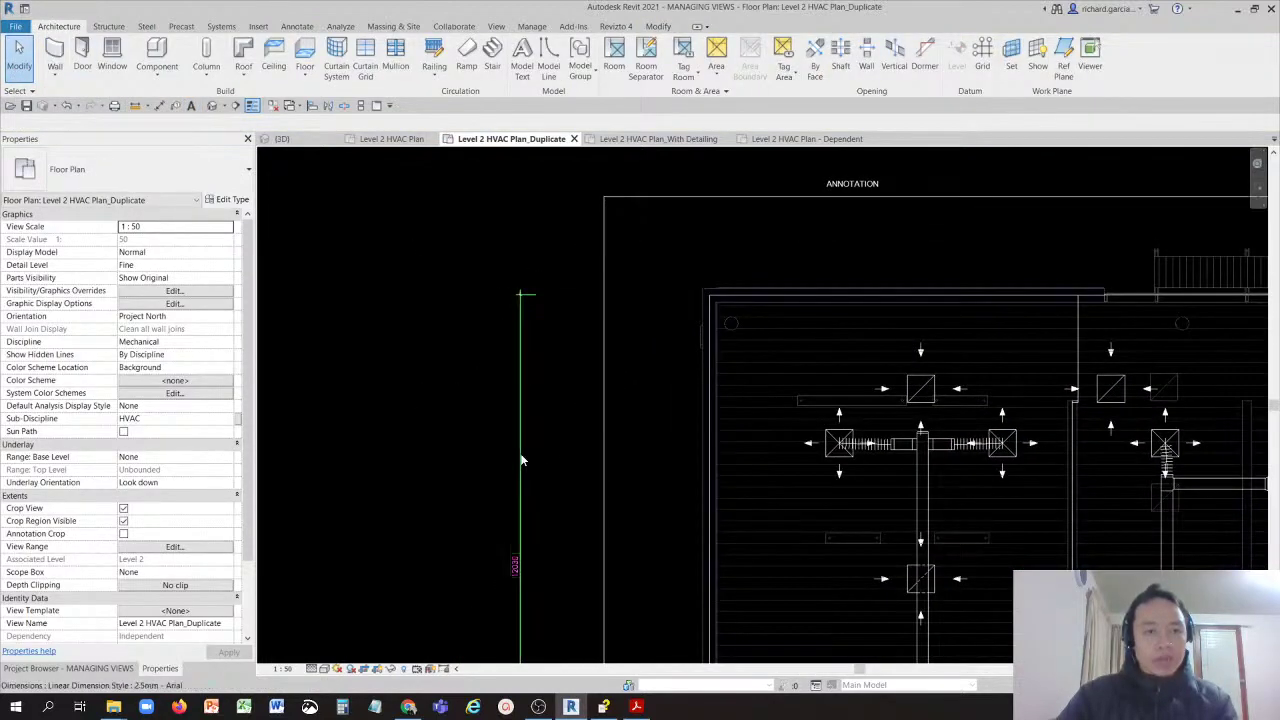
pyautogui.scroll(-3, 760, 230)
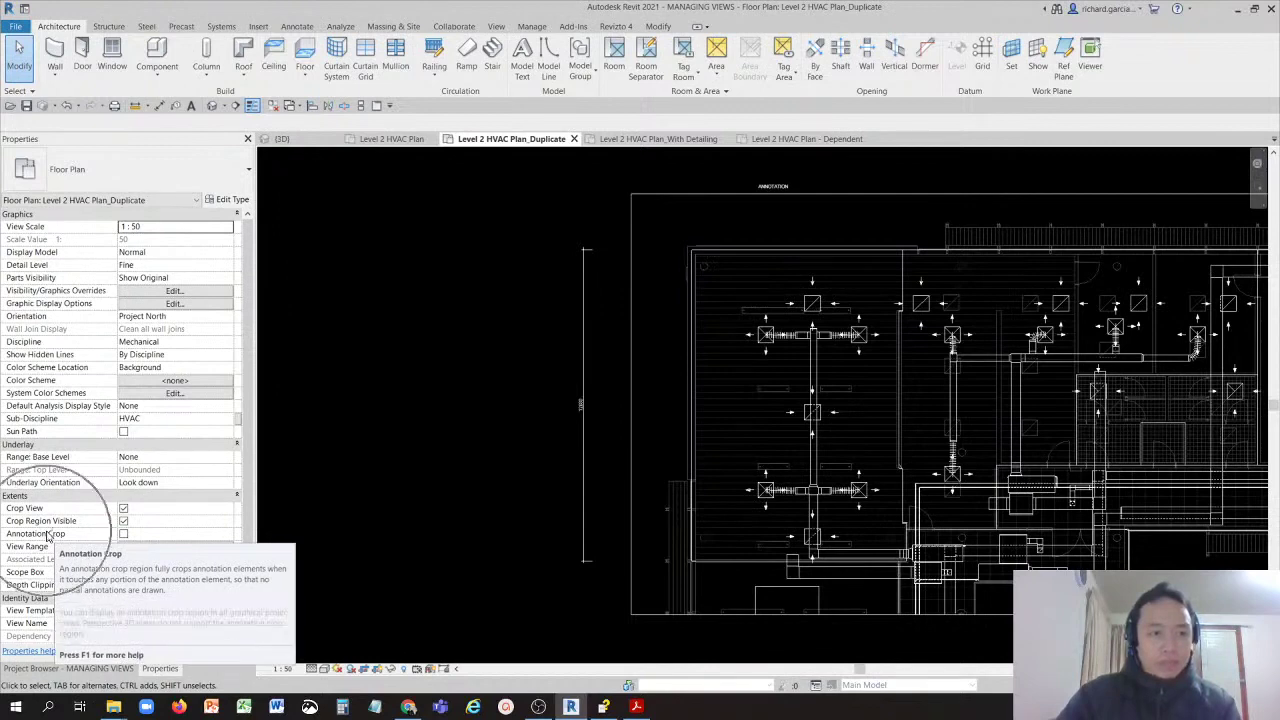
# Step: Check Annotation Crop under Extents in the view's Properties and apply it
pyautogui.click(124, 536)
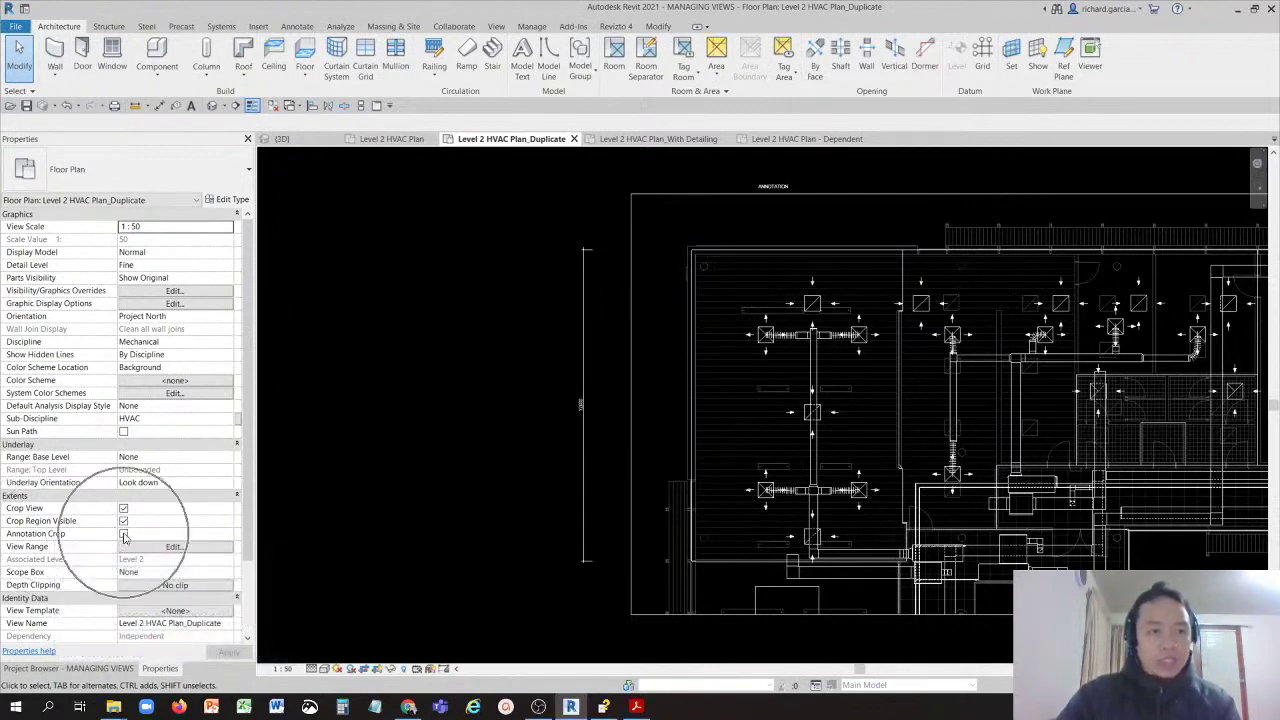
pyautogui.click(124, 536)
pyautogui.click(124, 536)
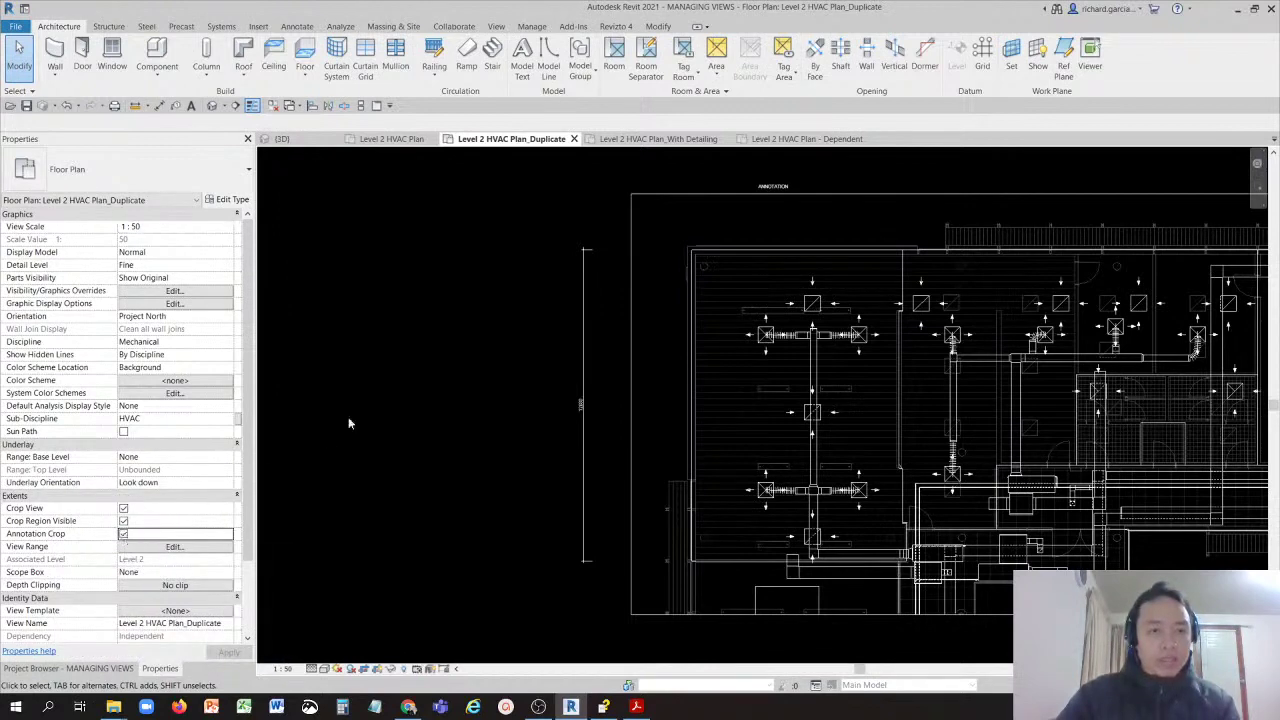
pyautogui.click(406, 393)
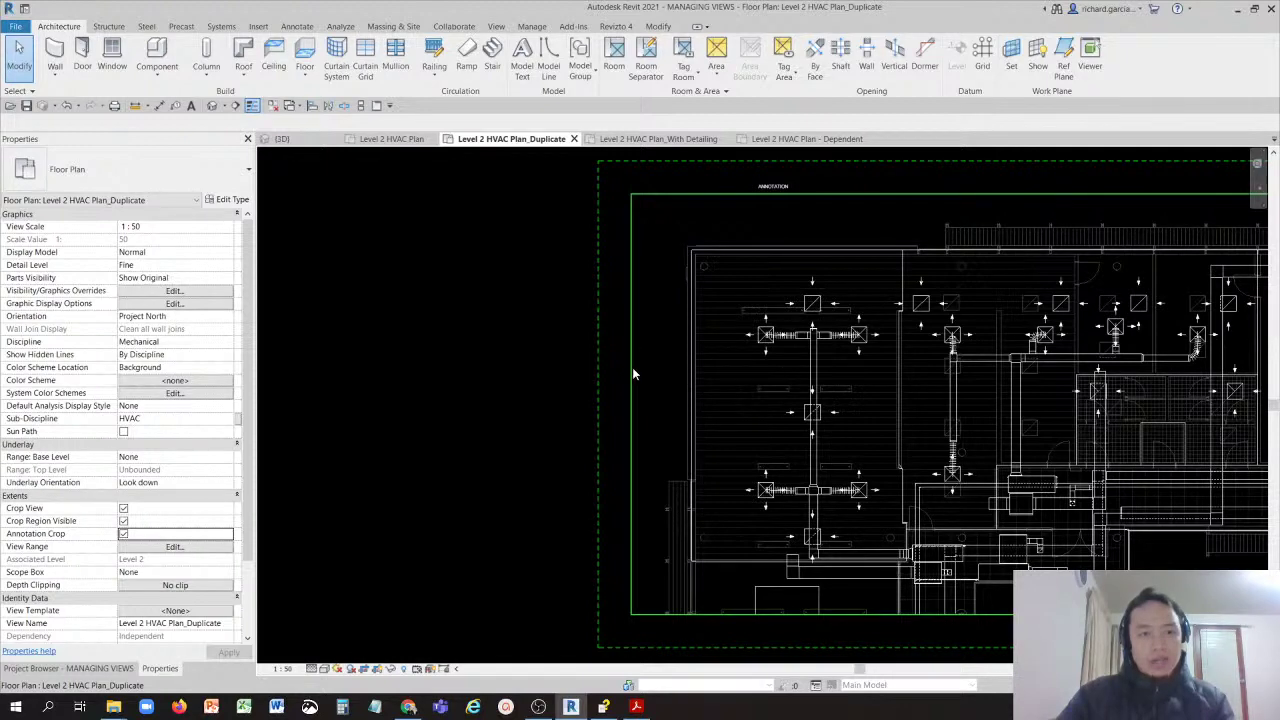
# Step: Select the view's crop region to show the dashed annotation crop boundary
pyautogui.scroll(5, 632, 367)
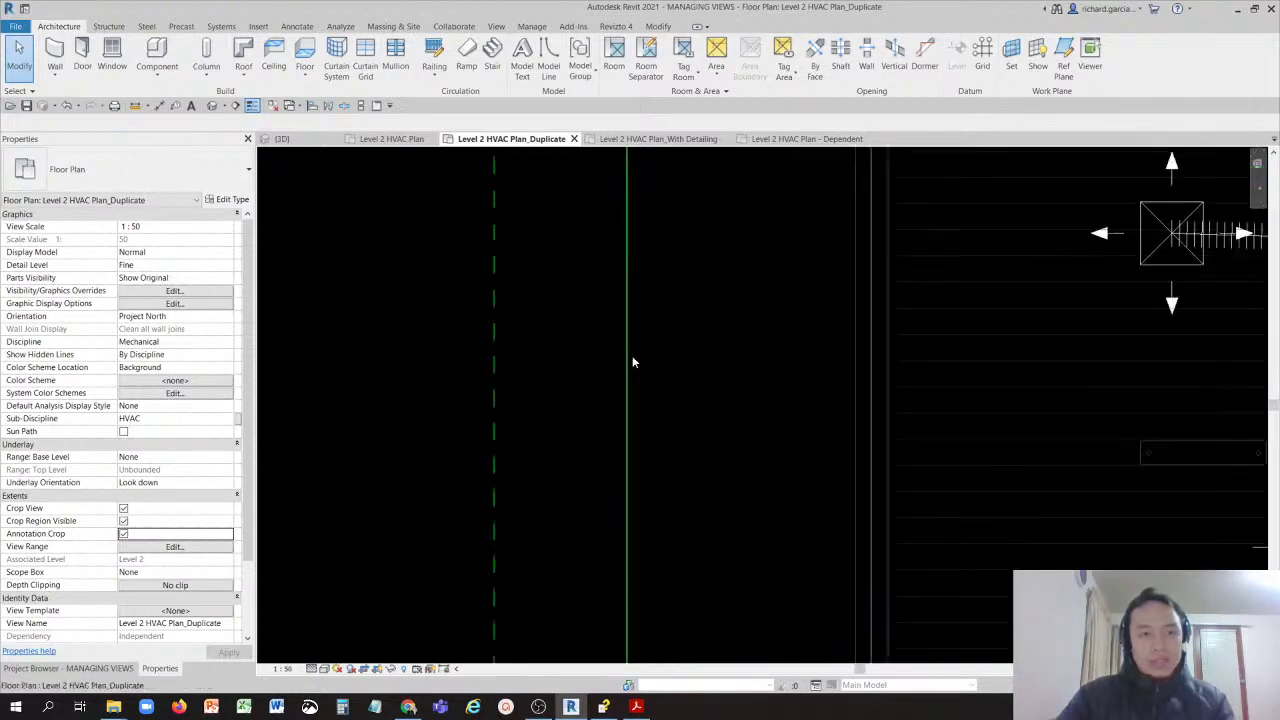
pyautogui.click(632, 362)
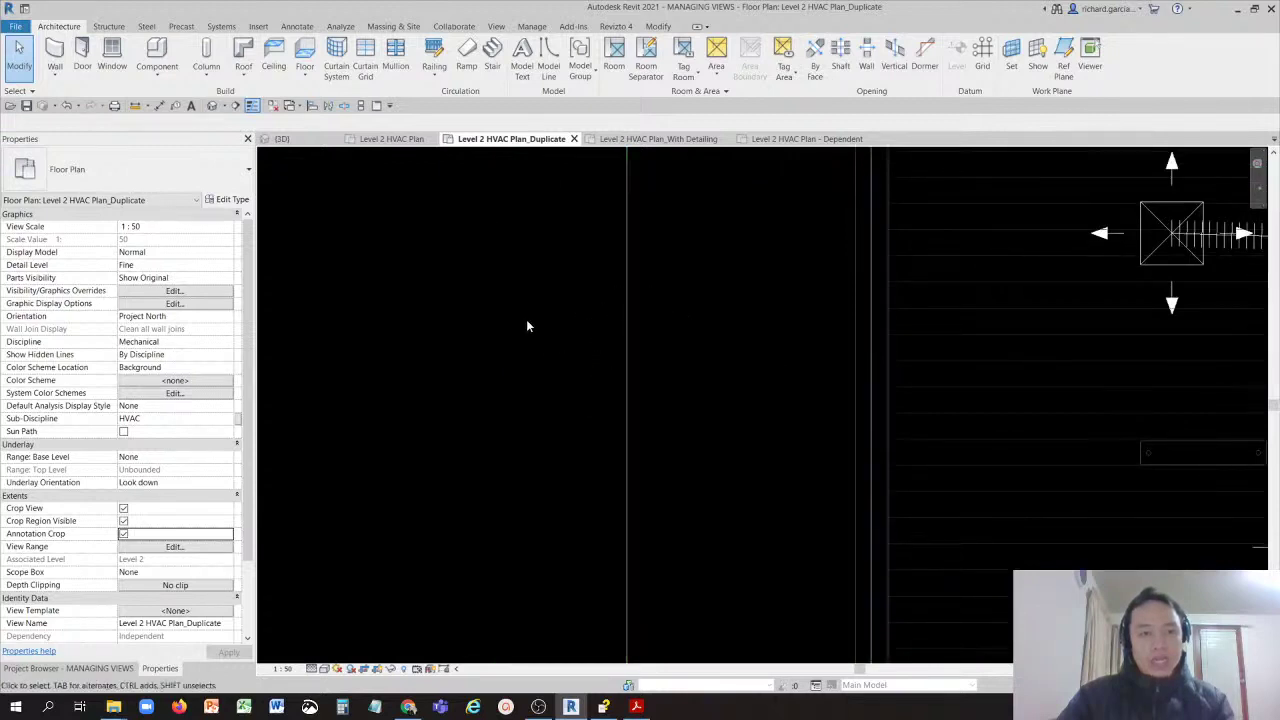
pyautogui.scroll(-3, 507, 384)
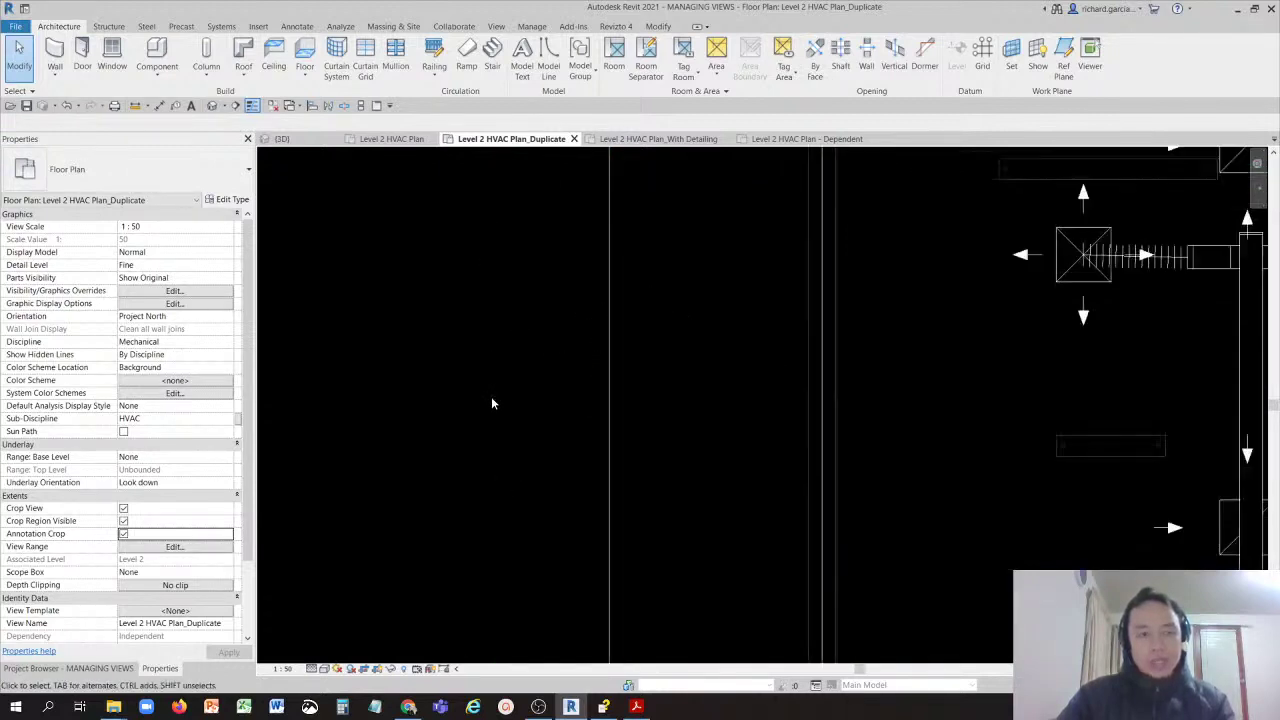
pyautogui.scroll(-3, 550, 384)
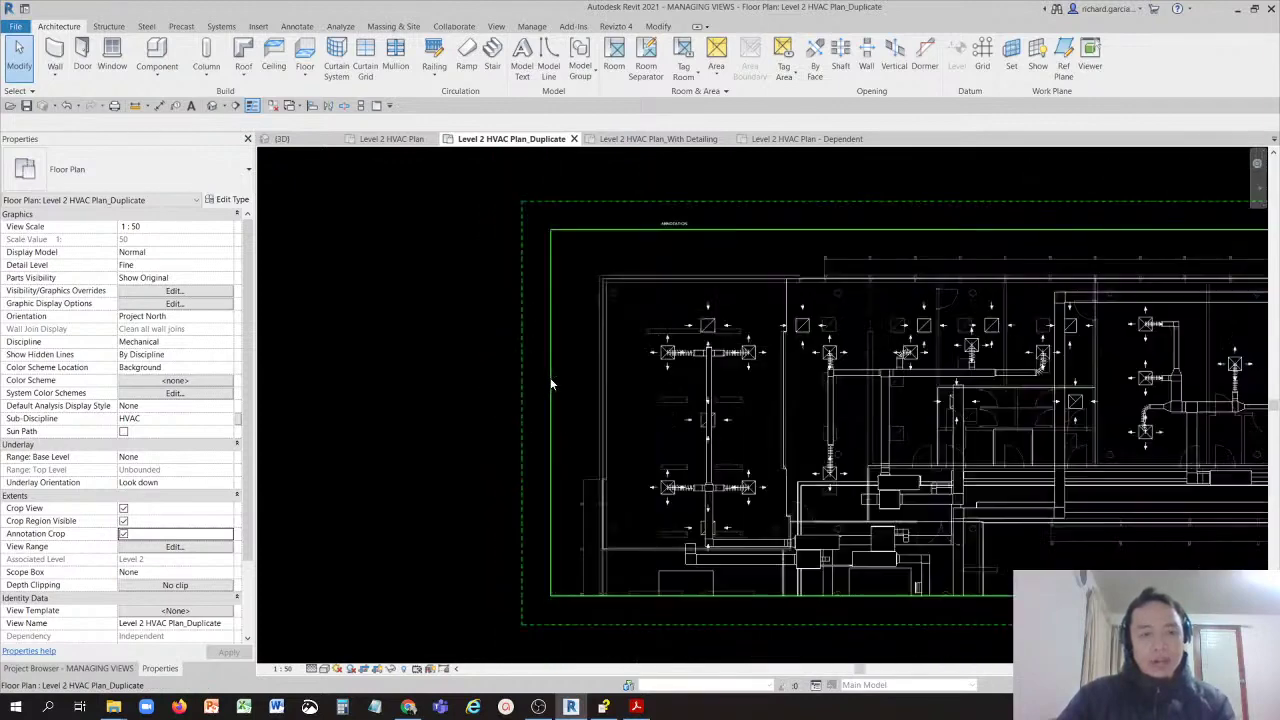
pyautogui.click(550, 384)
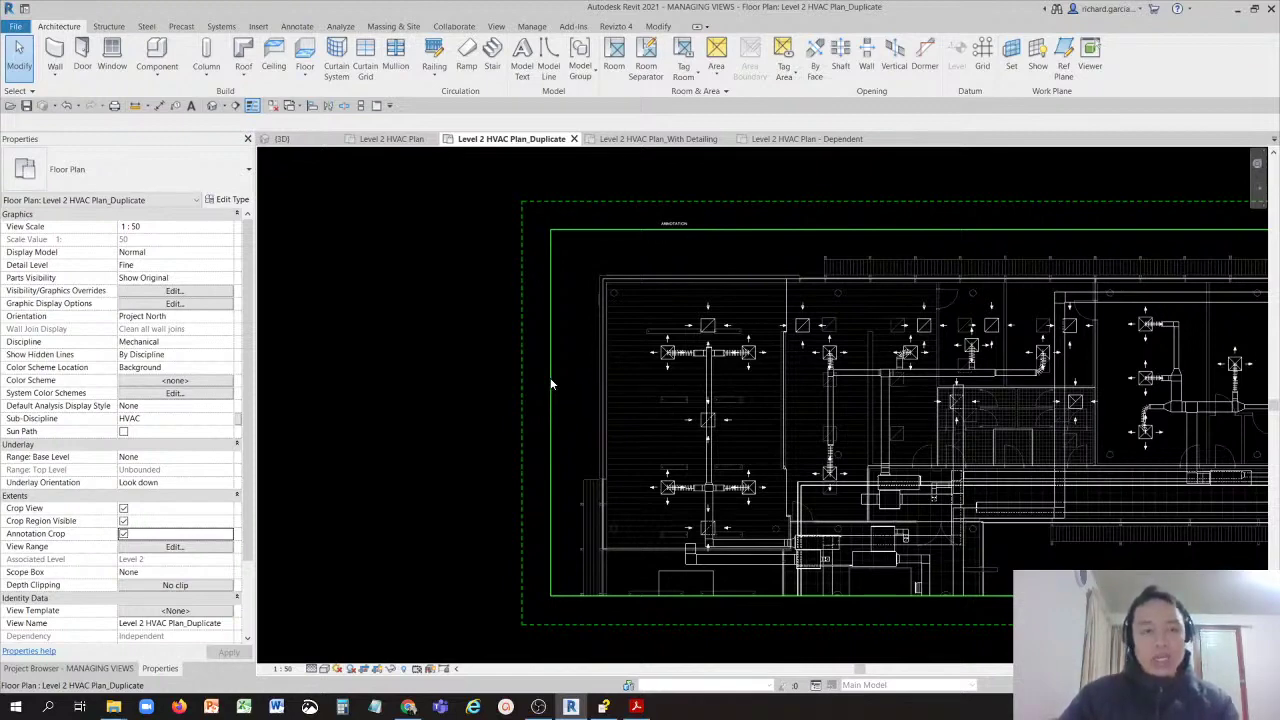
pyautogui.click(551, 383)
pyautogui.click(551, 383)
pyautogui.click(551, 383)
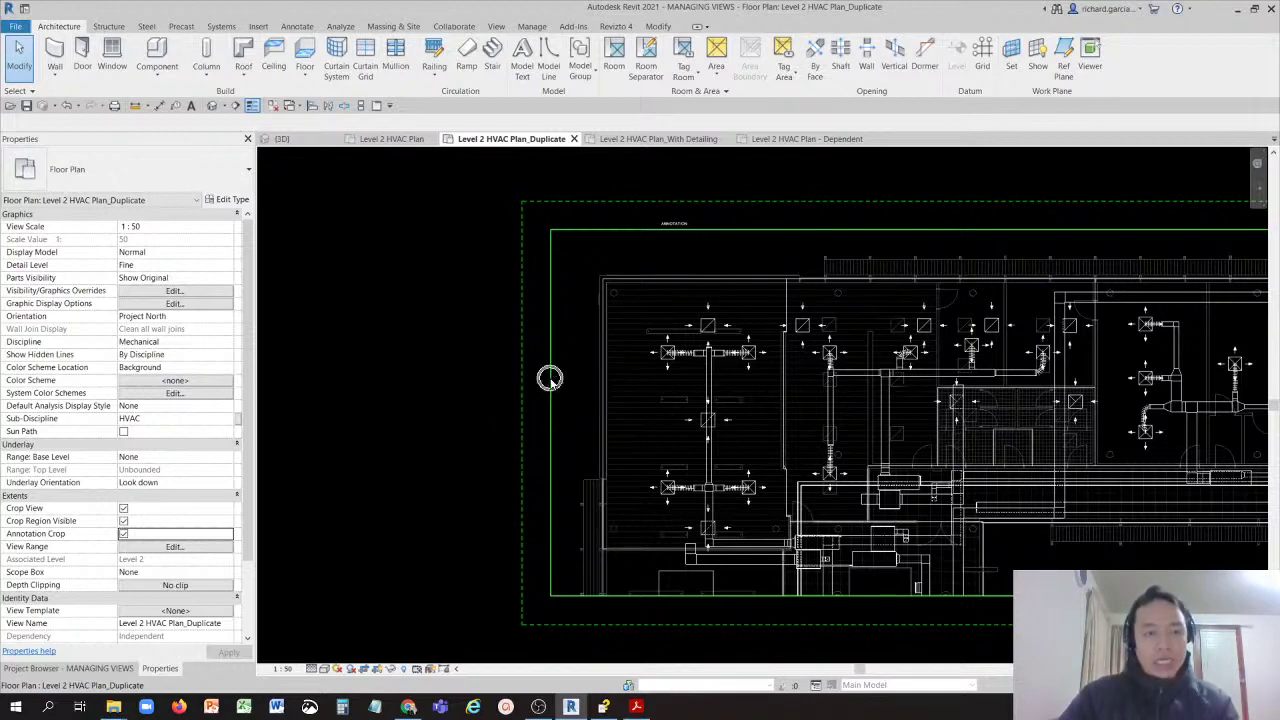
pyautogui.click(551, 383)
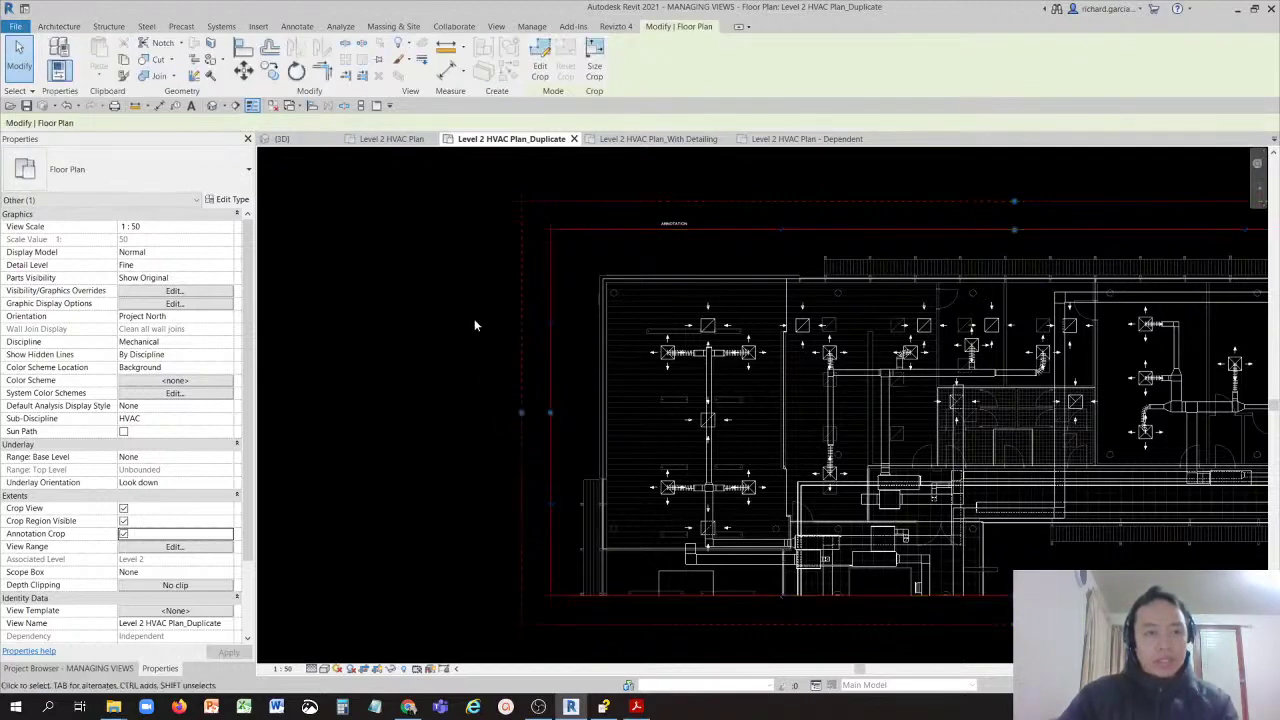
# Step: Drag the dashed annotation crop edge inward past the ANNOTATION text note
pyautogui.click(517, 303)
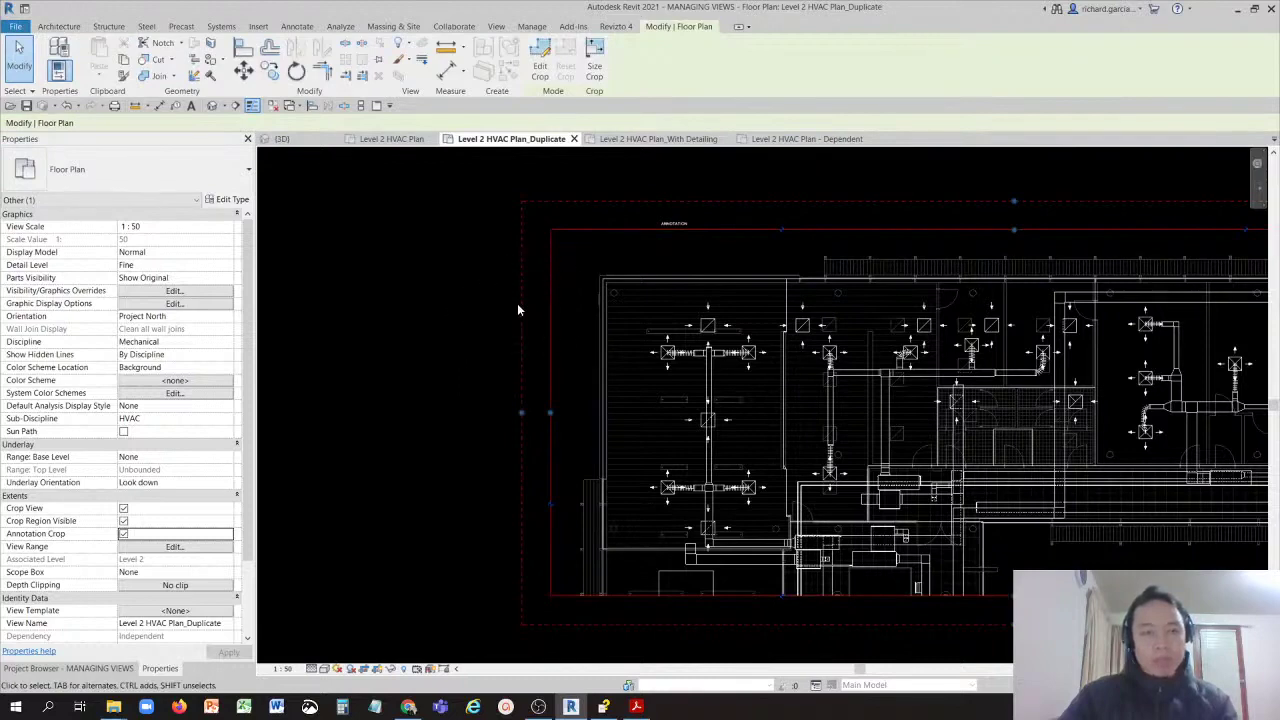
pyautogui.click(517, 303)
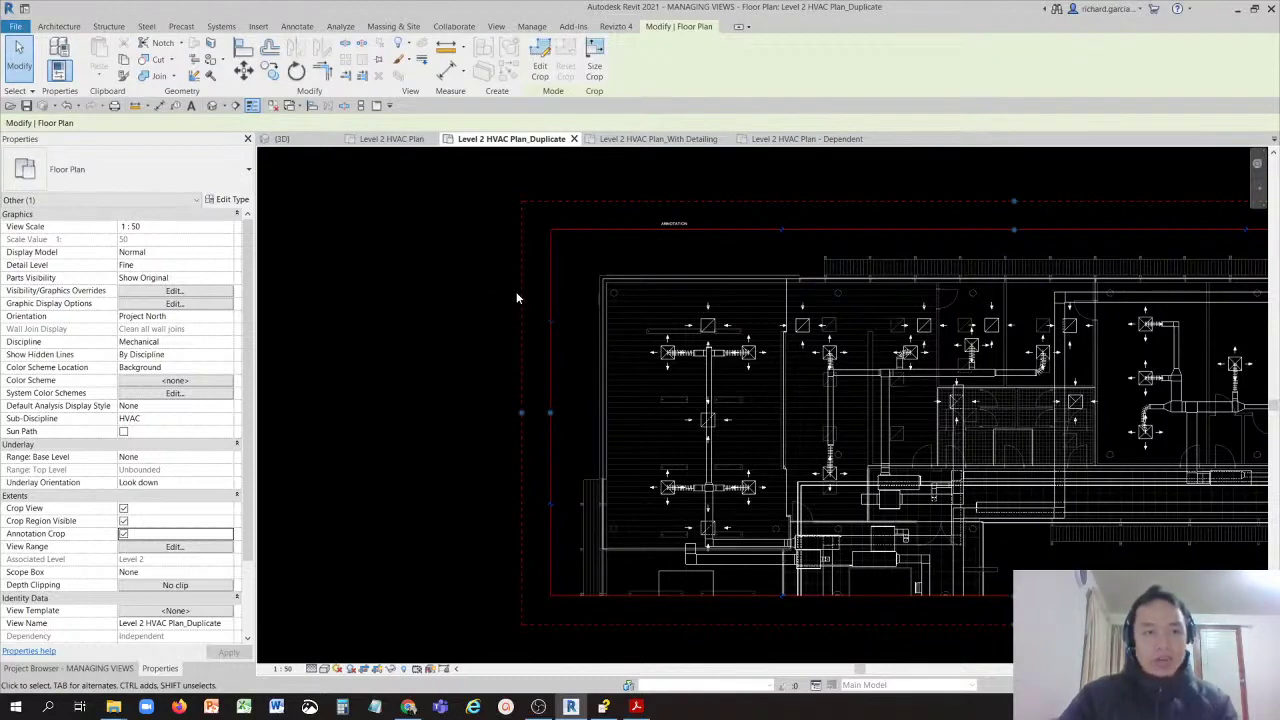
pyautogui.scroll(4, 489, 343)
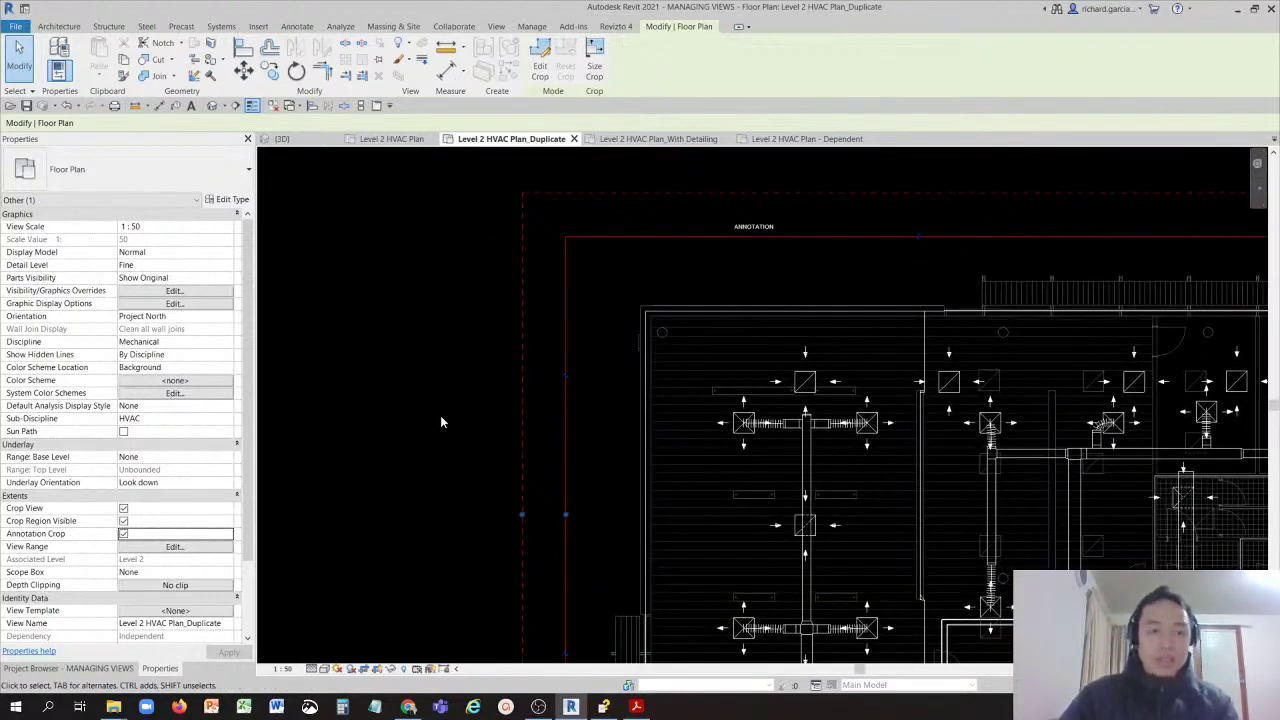
pyautogui.click(522, 389)
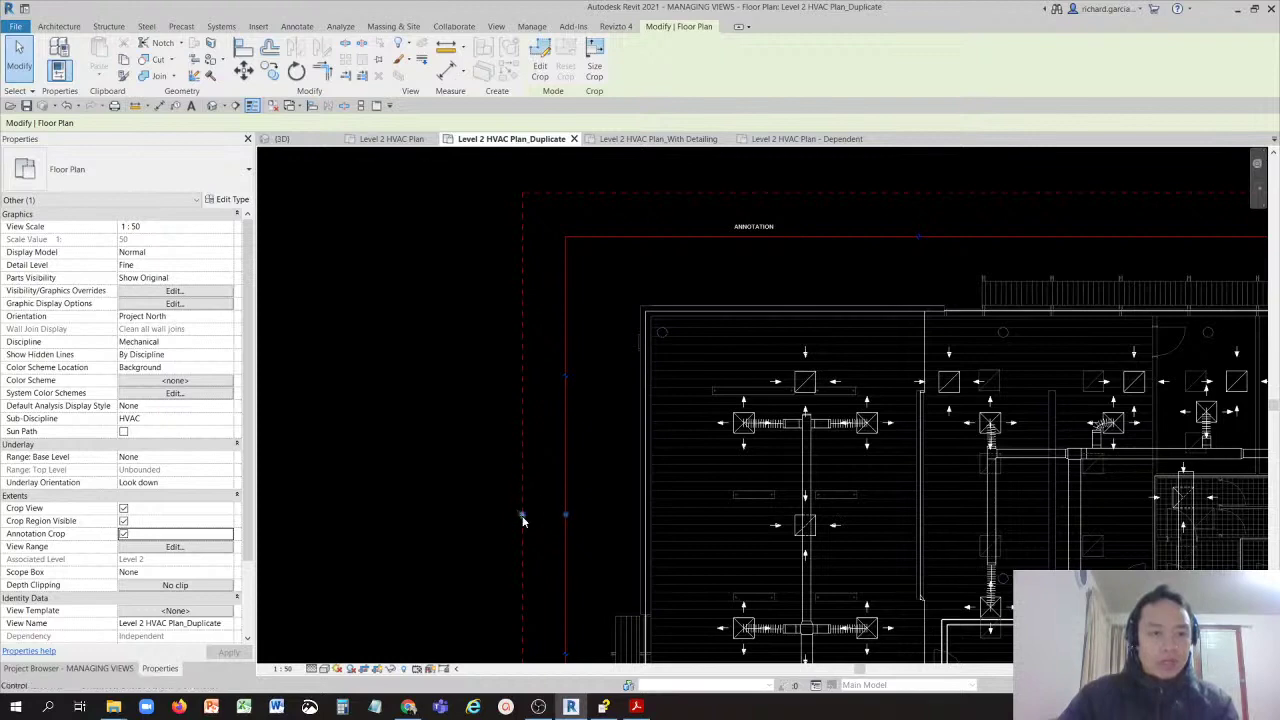
pyautogui.moveTo(522, 516); pyautogui.dragTo(308, 518)
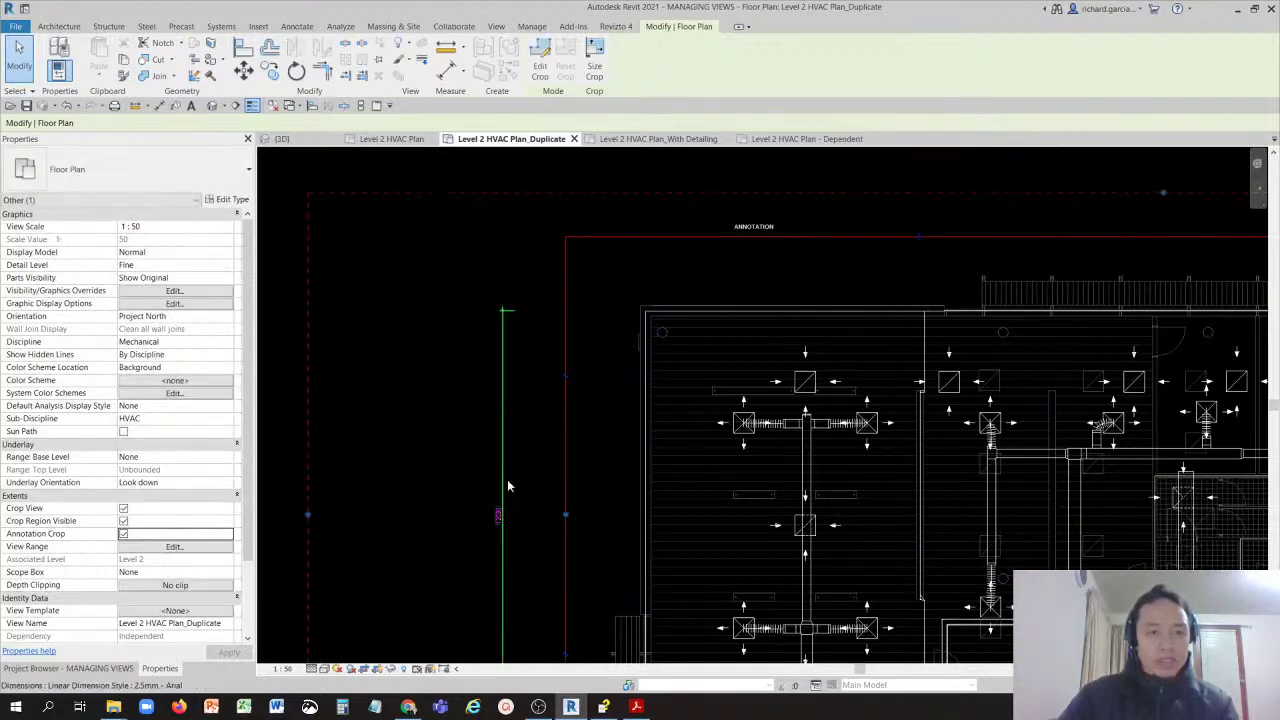
pyautogui.press('ctrl')
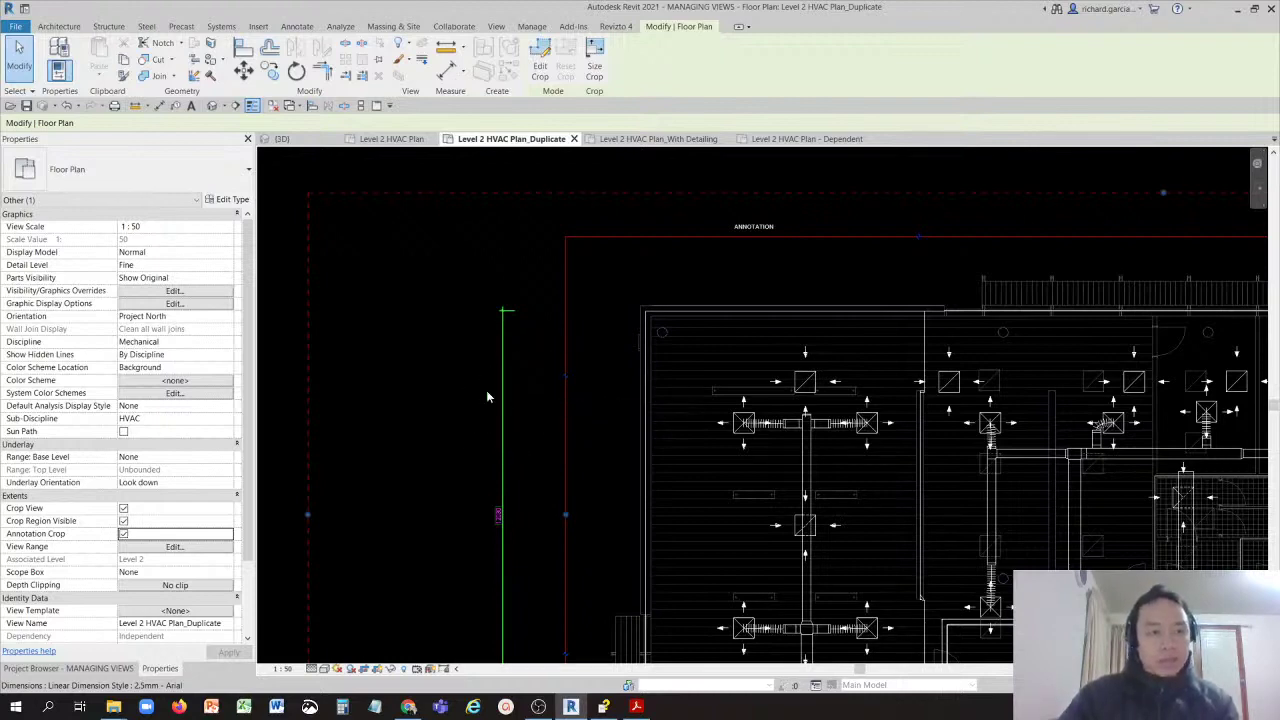
pyautogui.moveTo(318, 516); pyautogui.dragTo(500, 534)
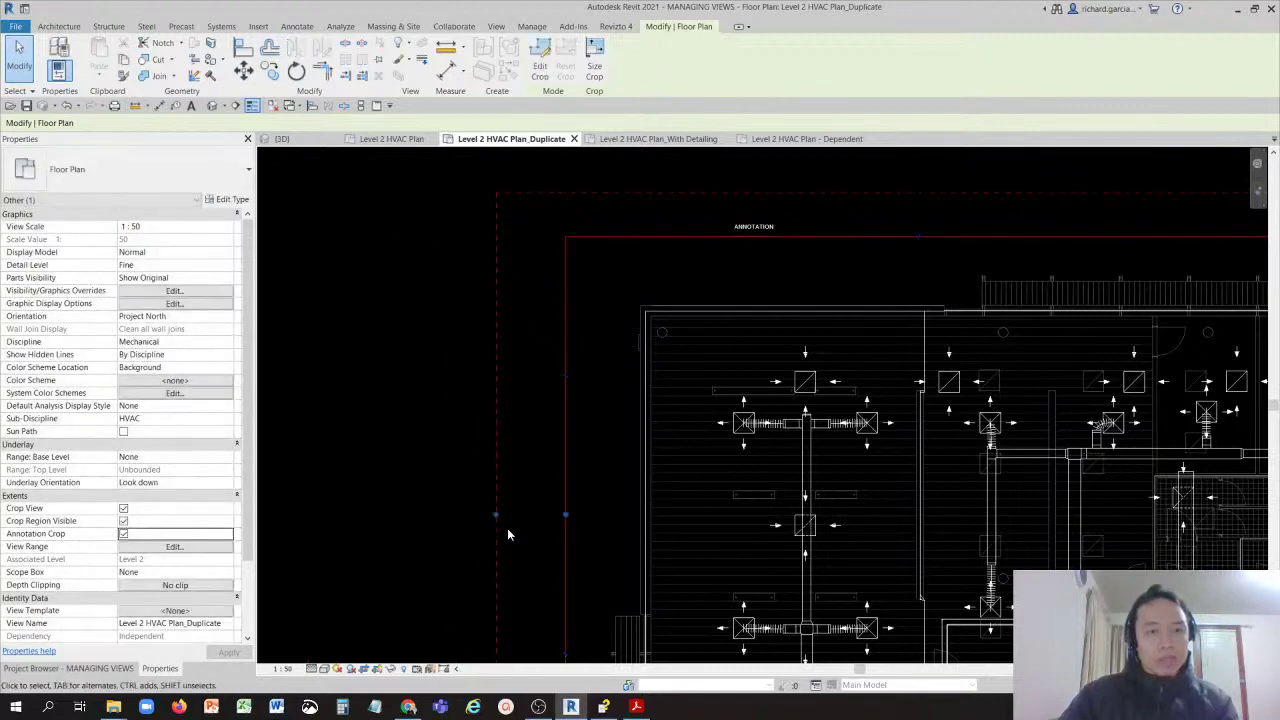
# Step: Deselect the crop region and pan to the plan's top-left area
pyautogui.scroll(6, 746, 353)
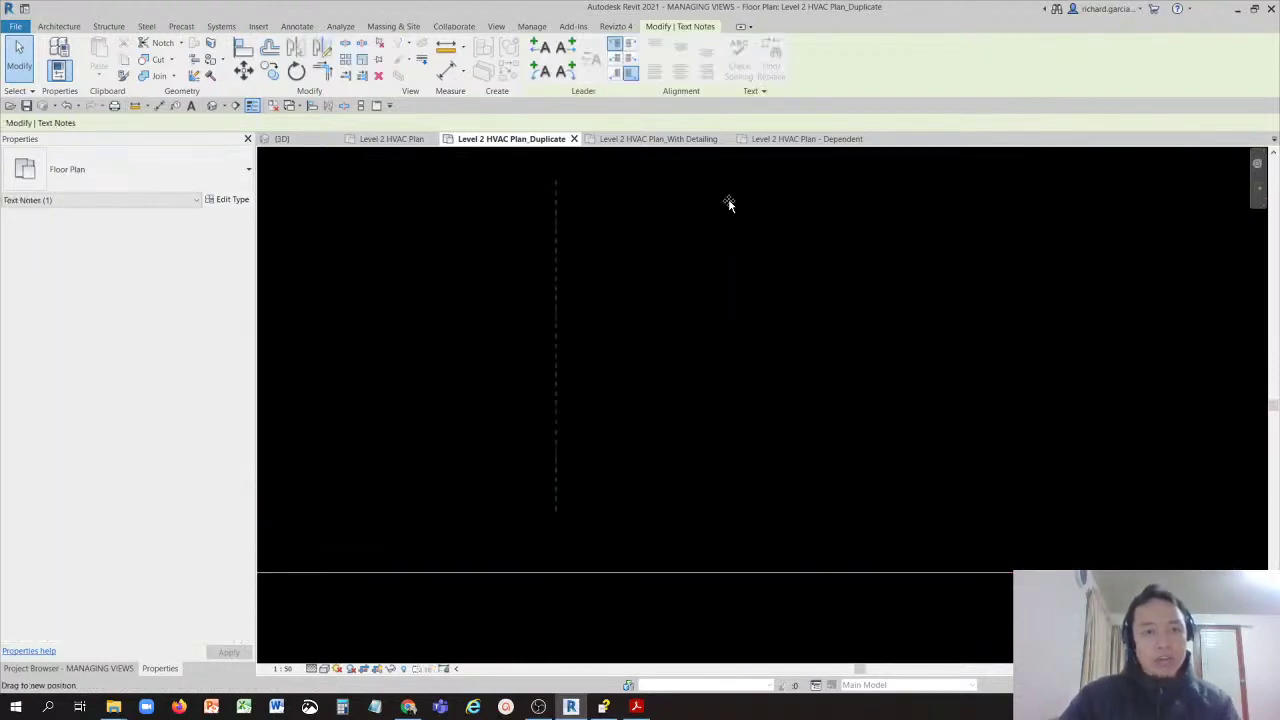
pyautogui.scroll(-4, 710, 265)
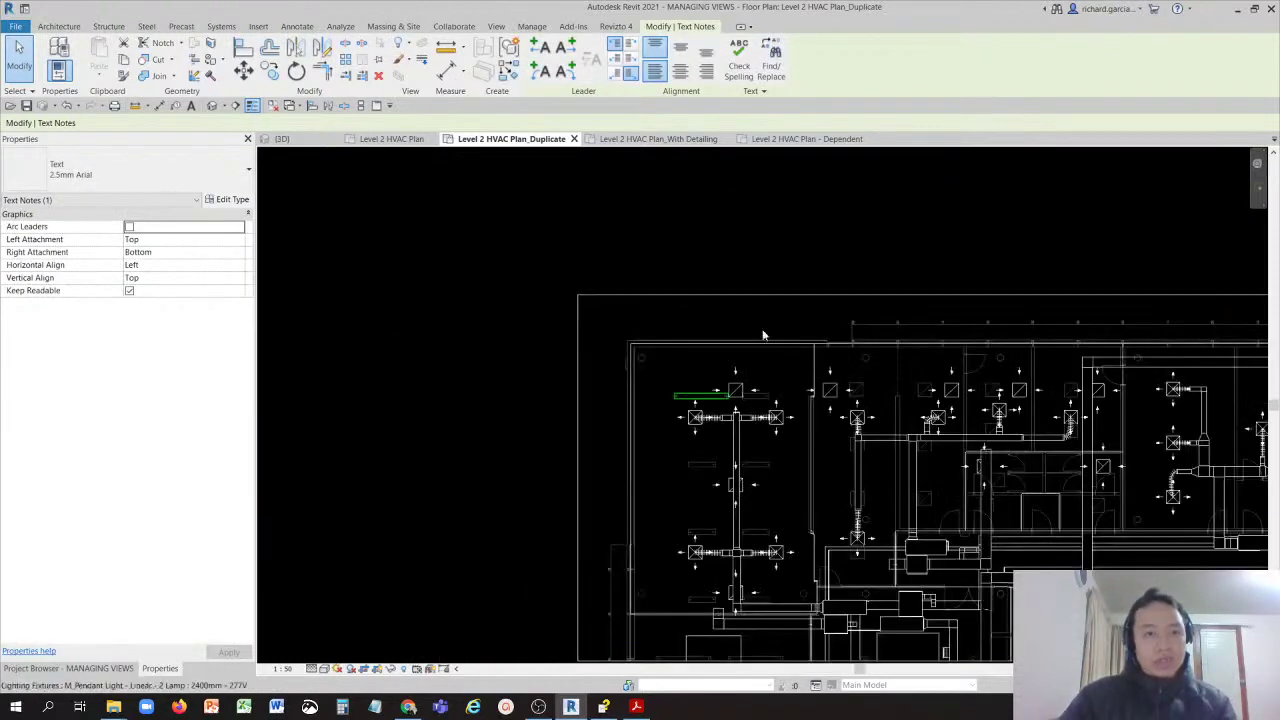
pyautogui.scroll(4, 666, 311)
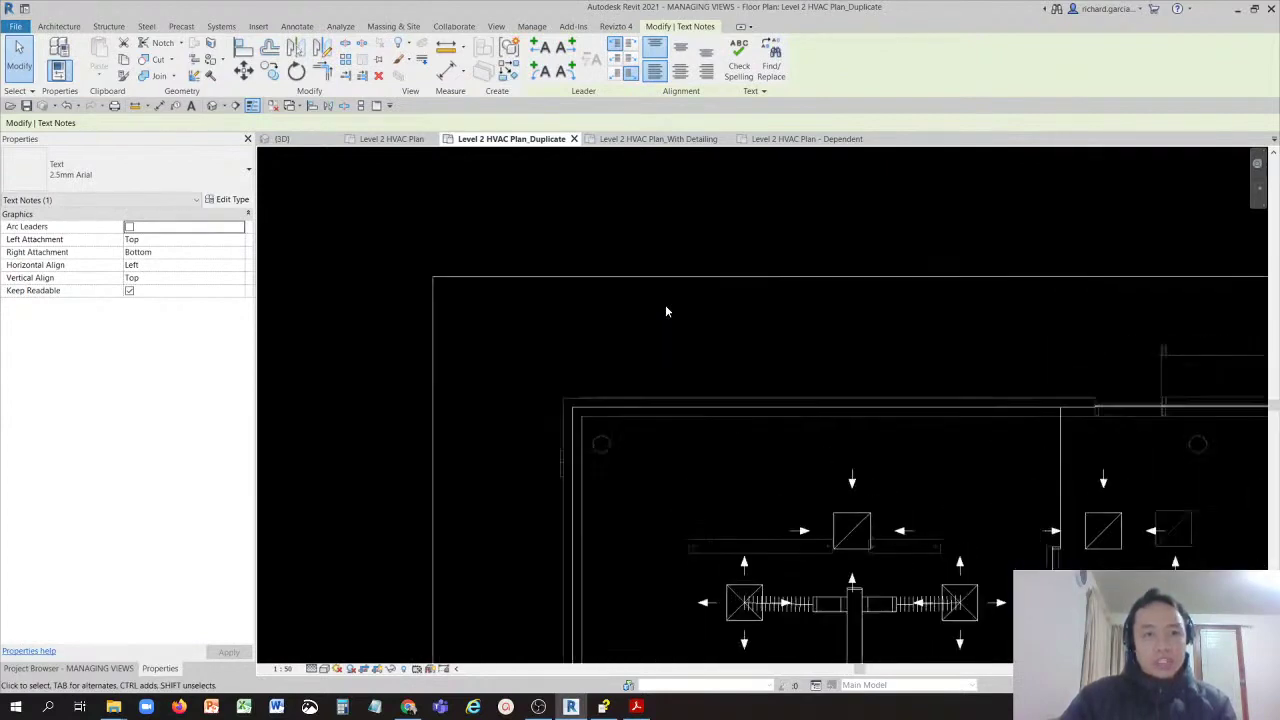
pyautogui.click(599, 331)
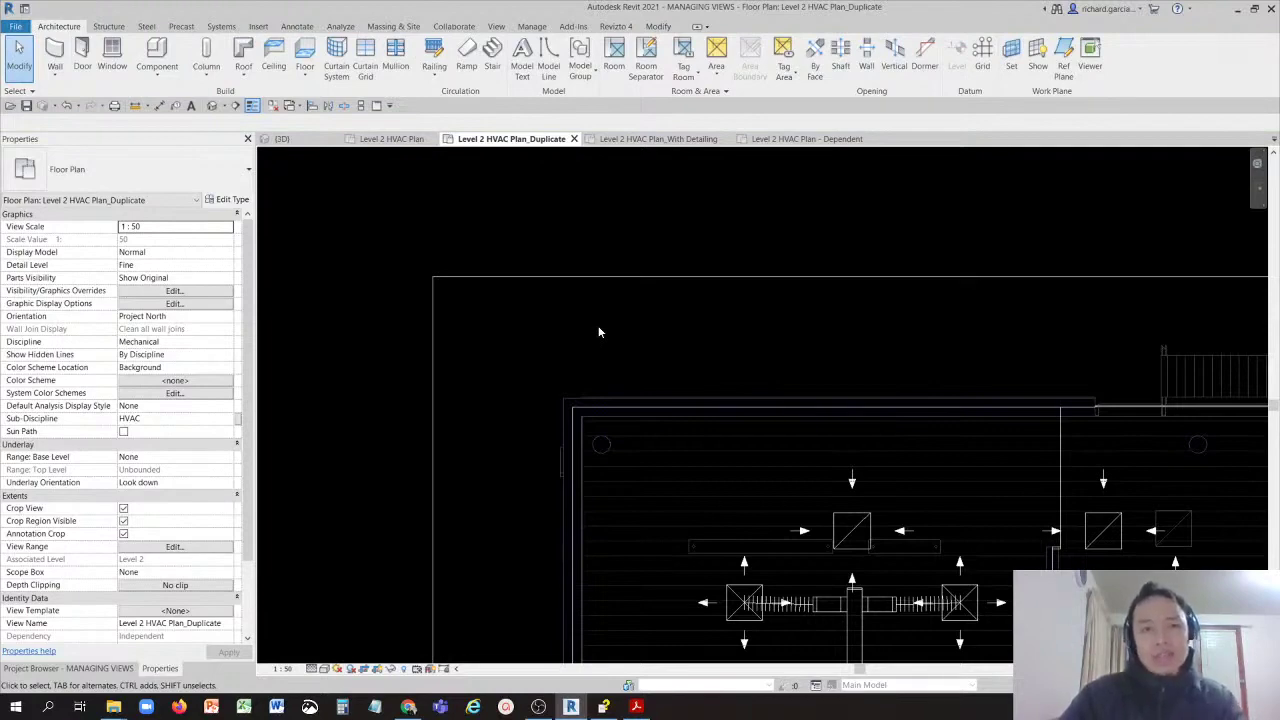
pyautogui.scroll(-3, 599, 331)
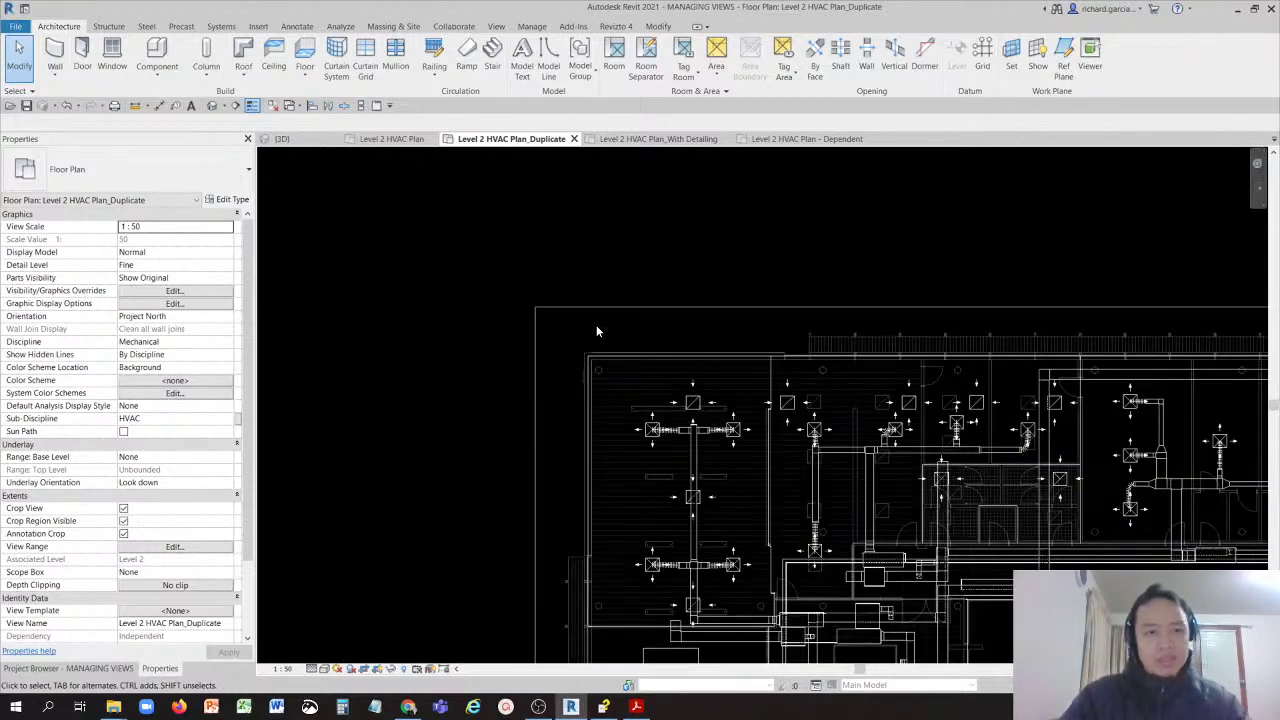
pyautogui.moveTo(754, 456); pyautogui.dragTo(621, 420, button='middle')
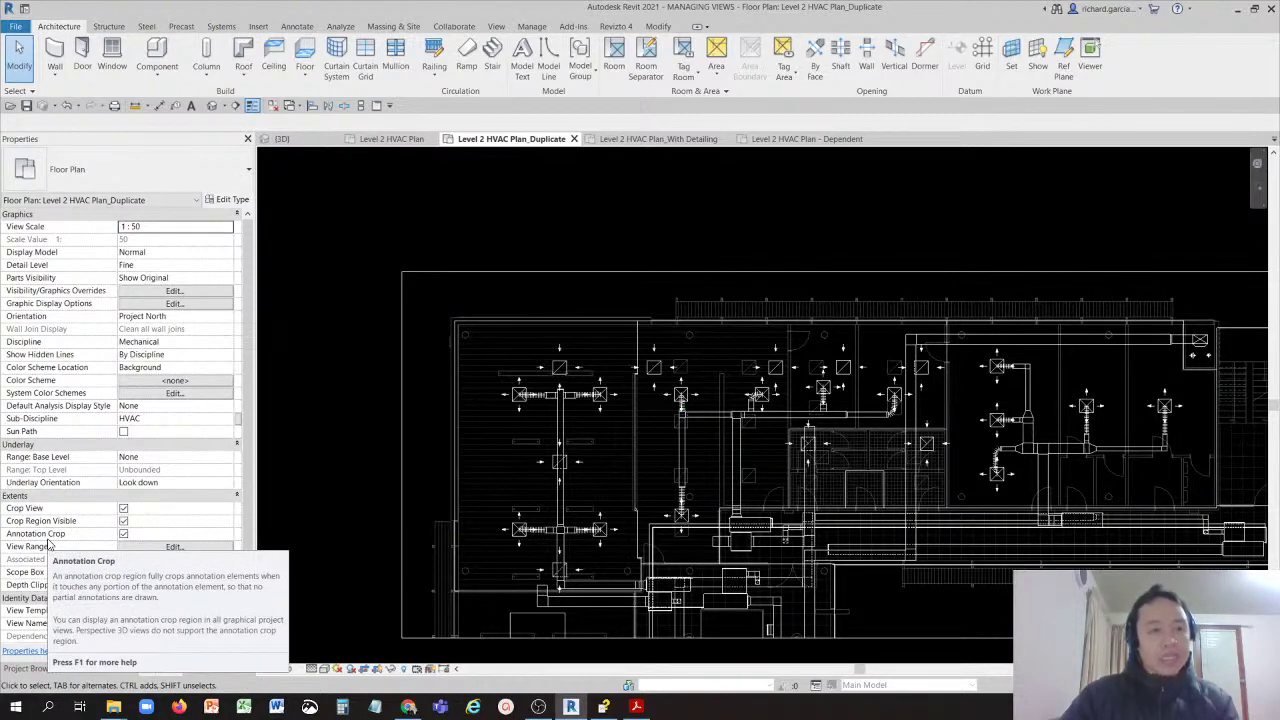
pyautogui.scroll(5, 407, 324)
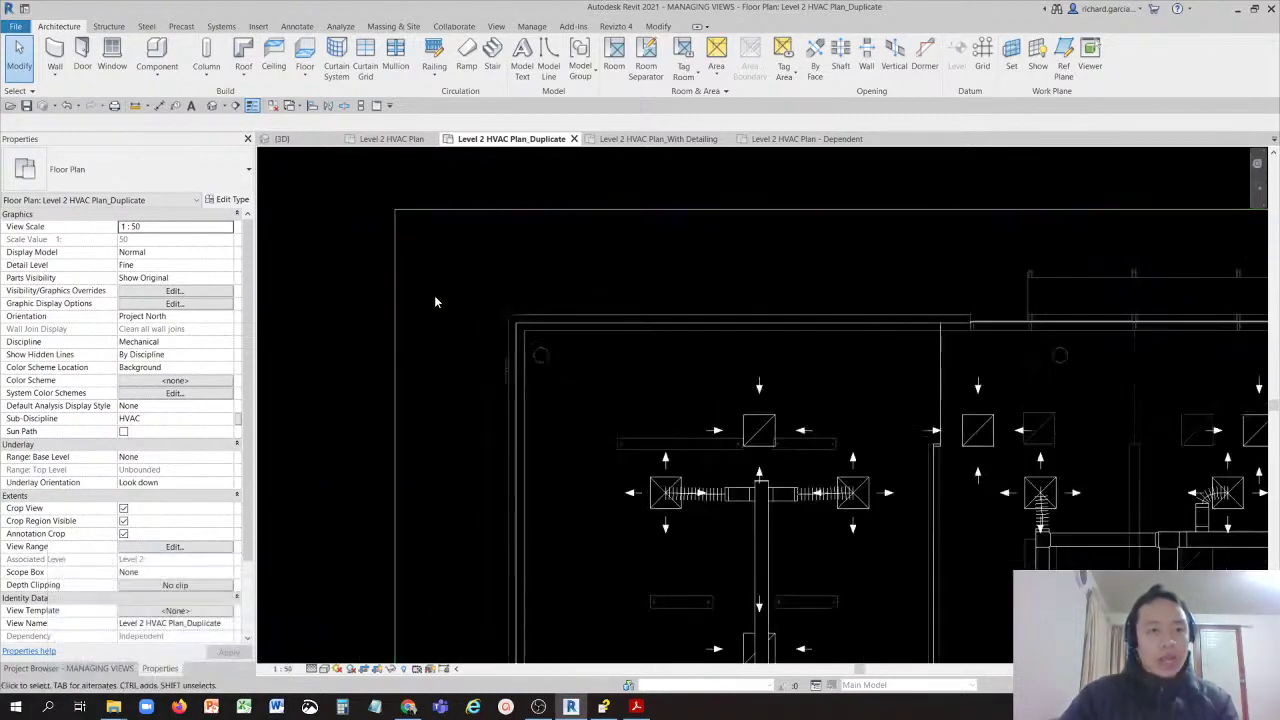
# Step: Place a second text note containing a person's name above the plan, outside the annotation crop
pyautogui.click(191, 105)
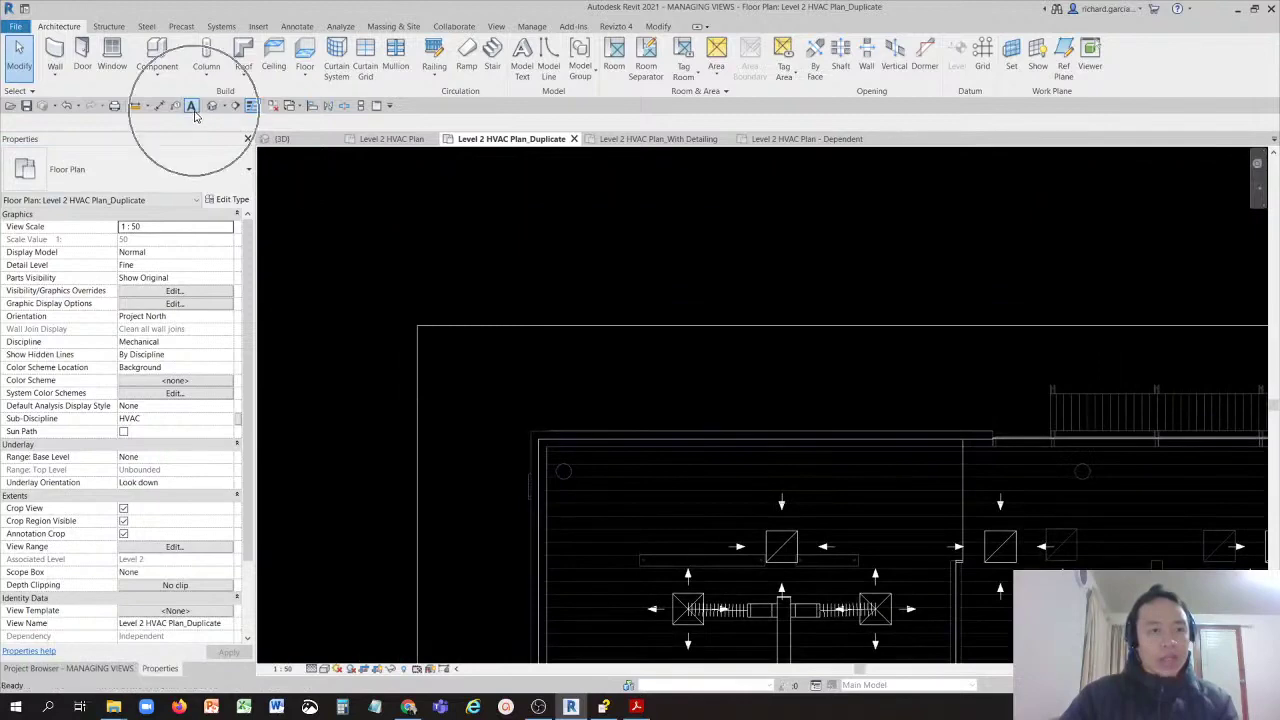
pyautogui.scroll(-3, 720, 340)
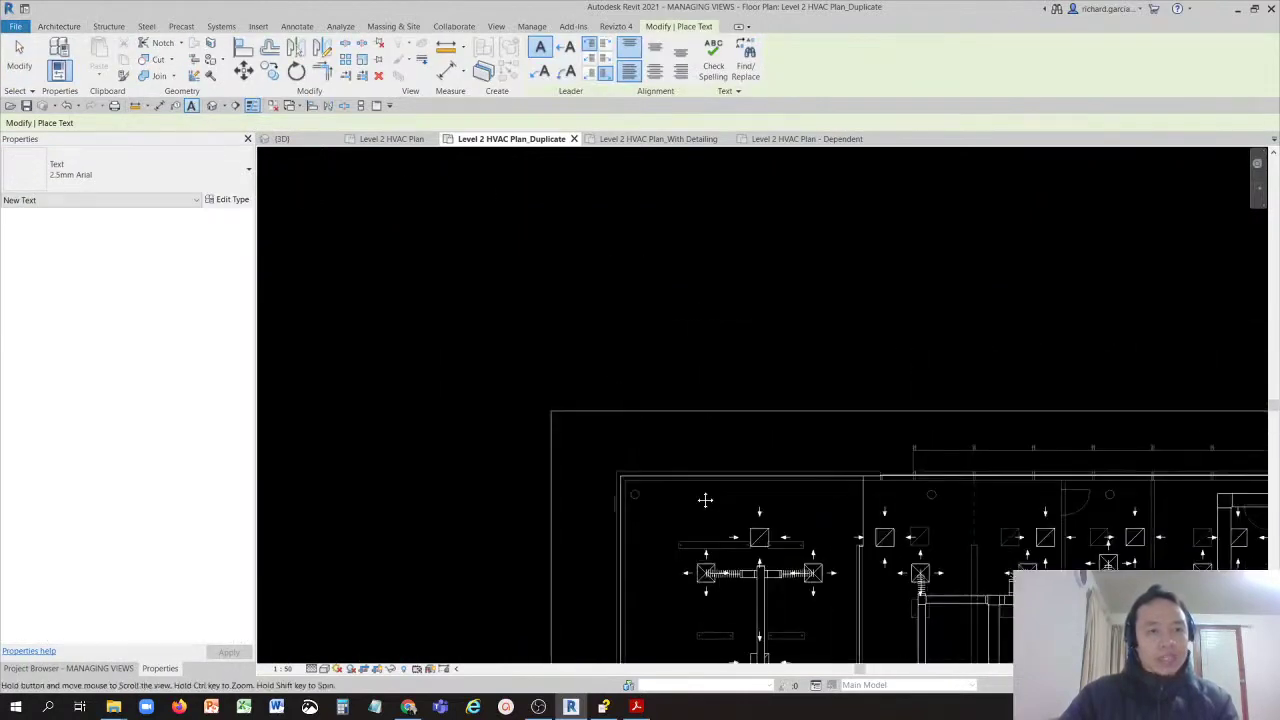
pyautogui.click(722, 340)
pyautogui.scroll(5, 722, 343)
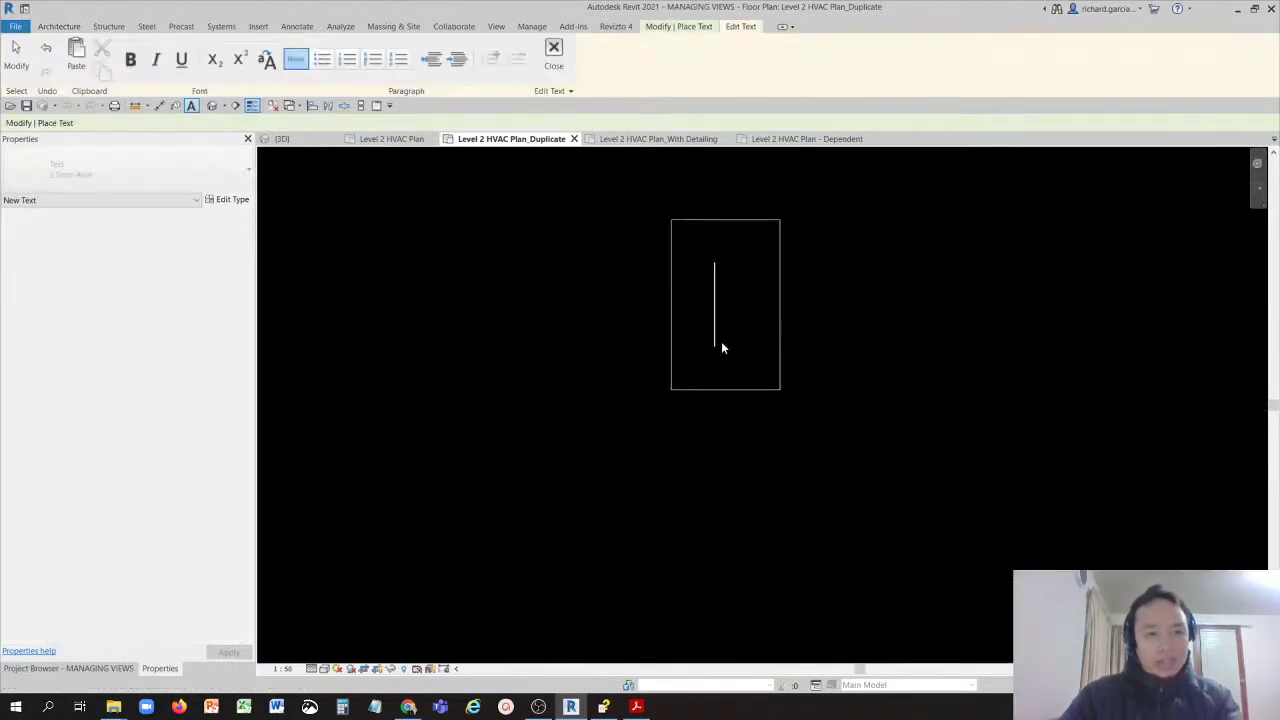
pyautogui.scroll(-1, 722, 343)
pyautogui.write('RICHARD')
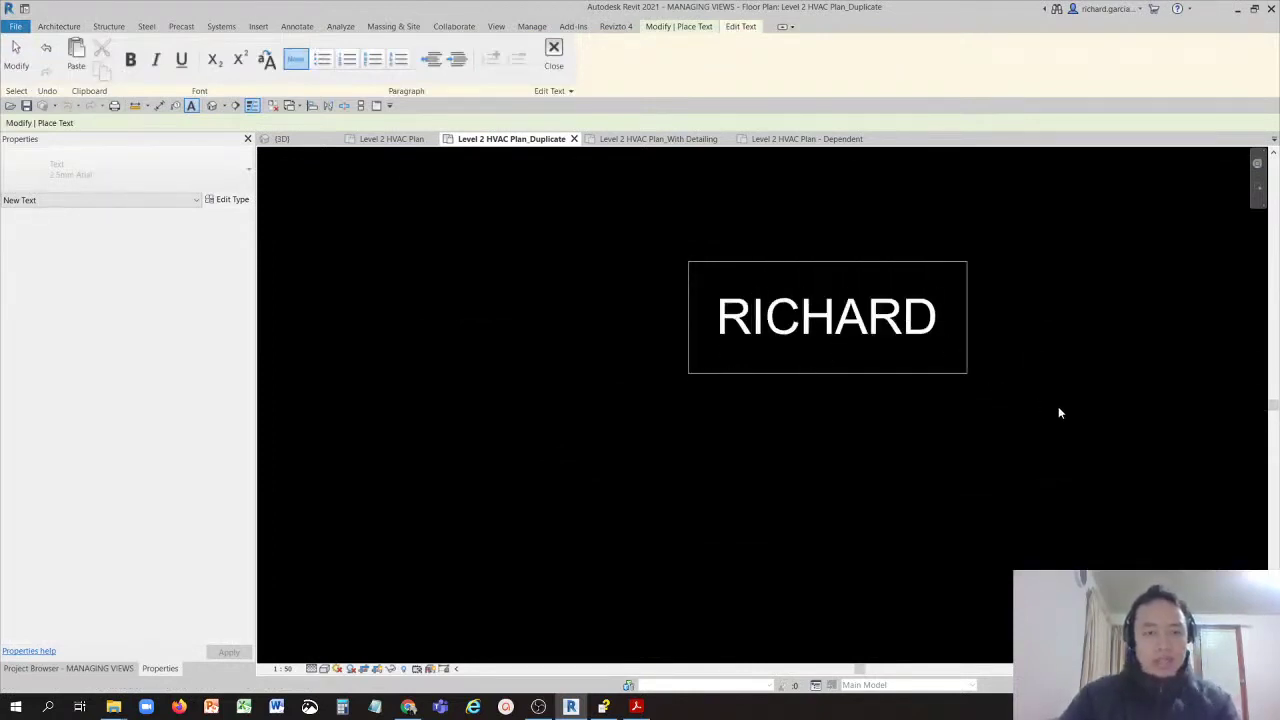
pyautogui.click(1088, 408)
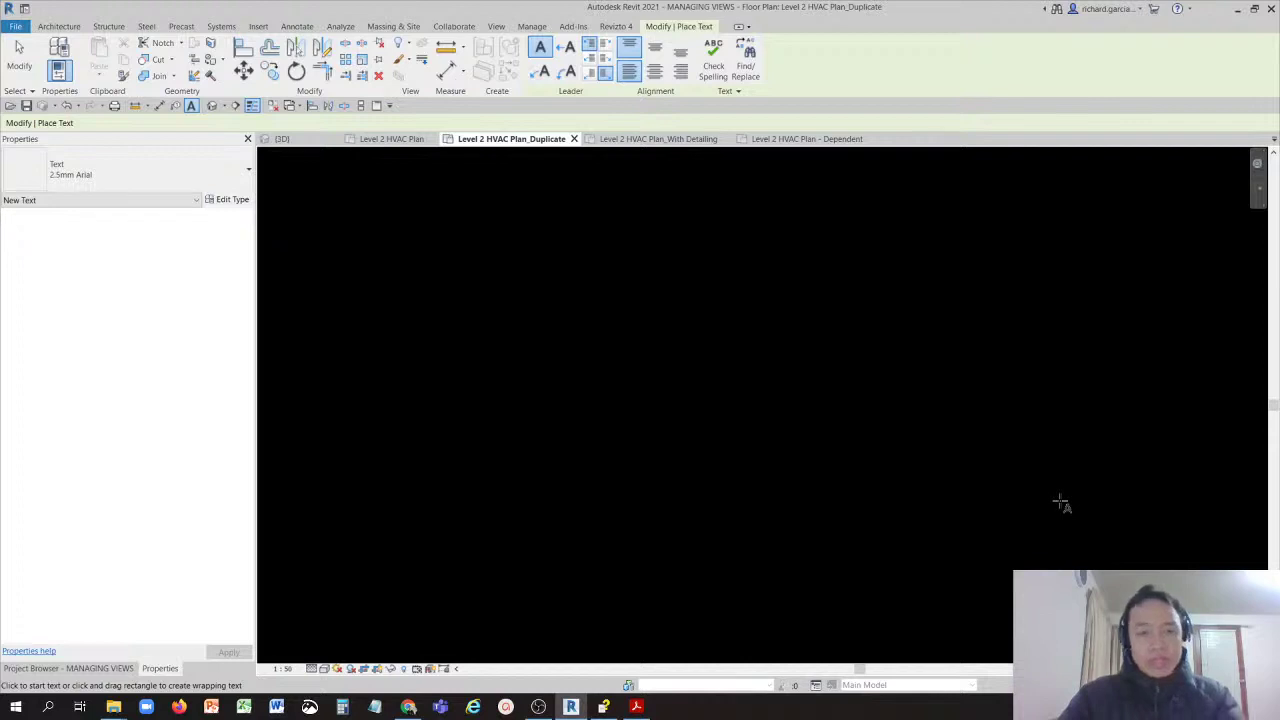
pyautogui.press('Escape')
pyautogui.press('Escape')
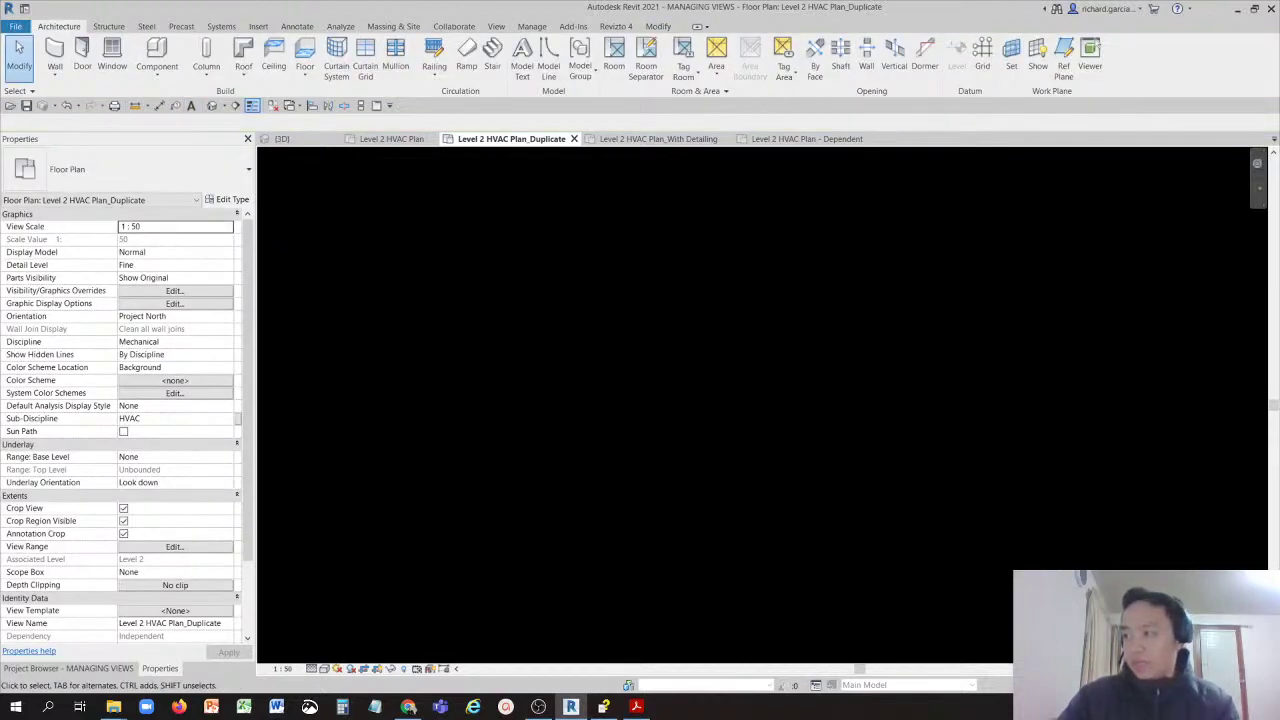
# Step: Dismiss the warning that the new text note isn't visible in this view
pyautogui.moveTo(915, 630); pyautogui.dragTo(722, 375)
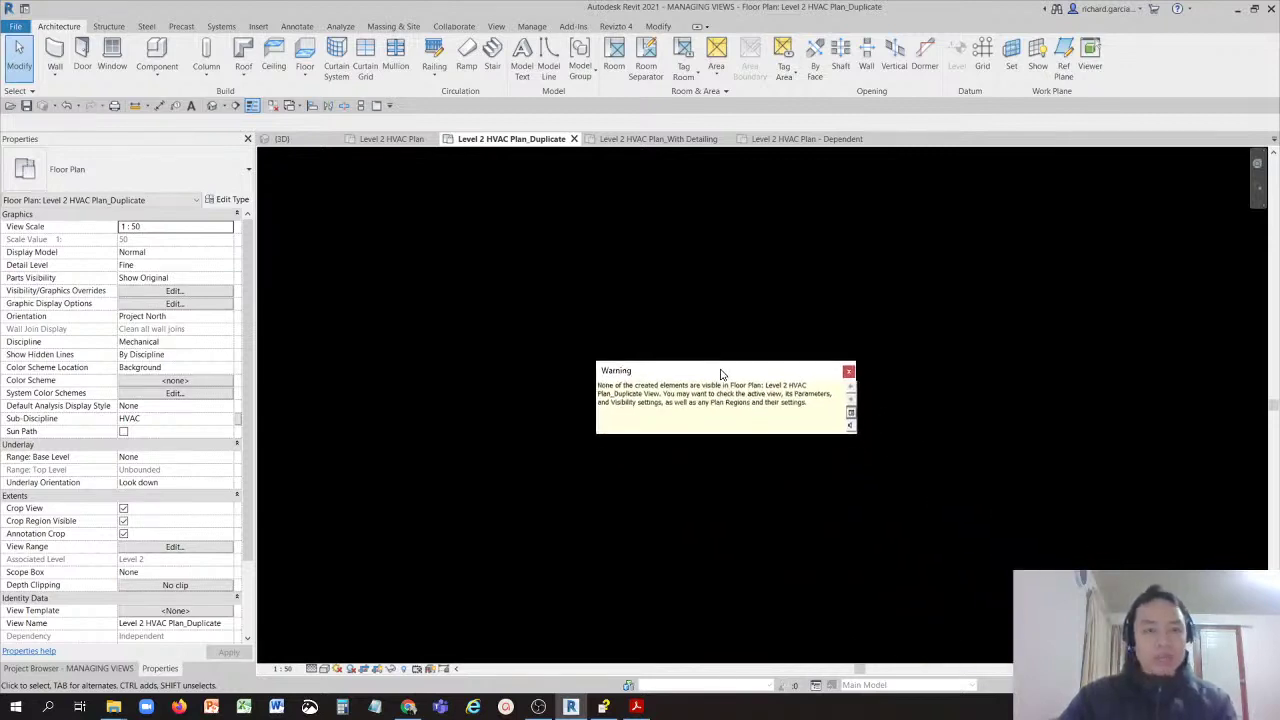
pyautogui.click(630, 403)
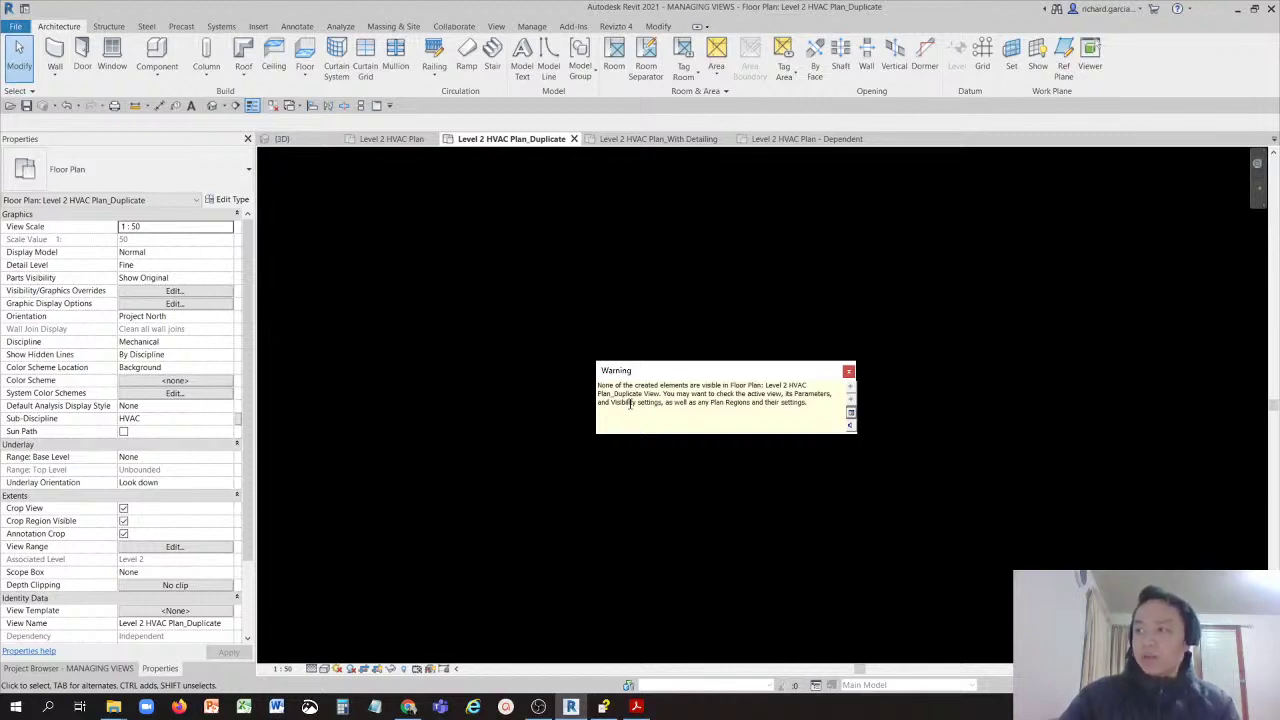
pyautogui.click(630, 403)
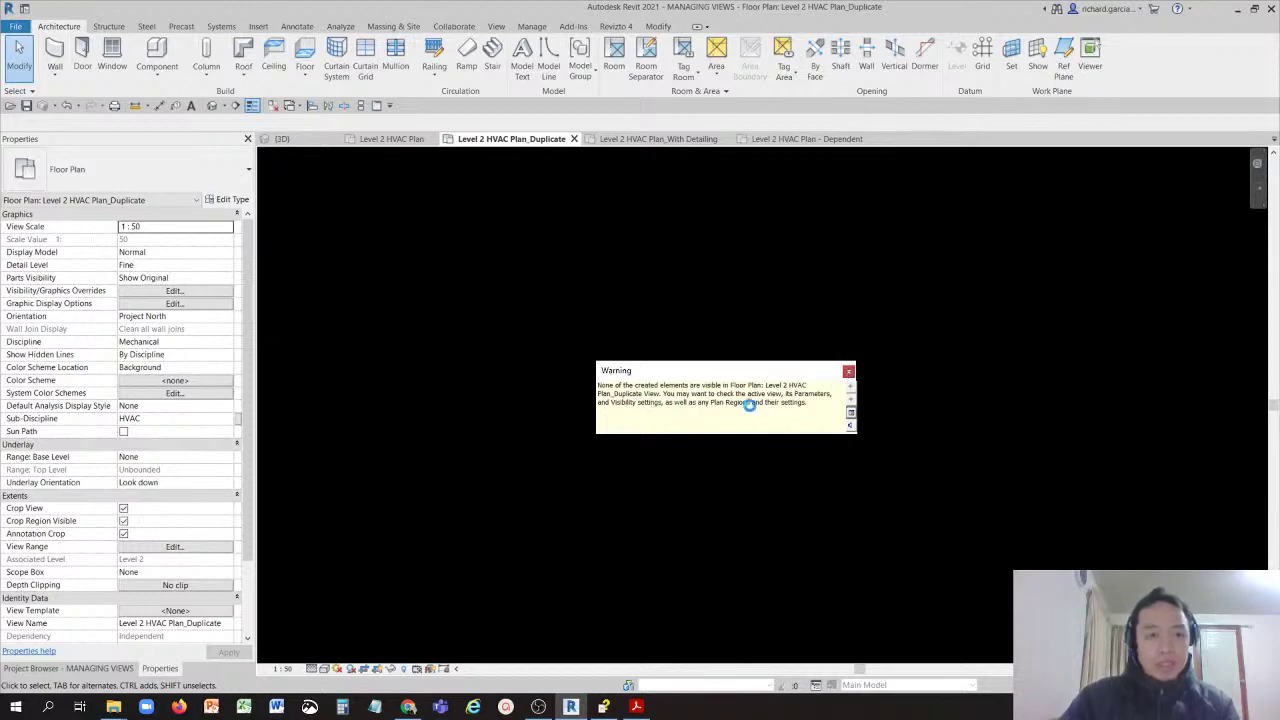
pyautogui.click(744, 326)
pyautogui.scroll(-5, 690, 377)
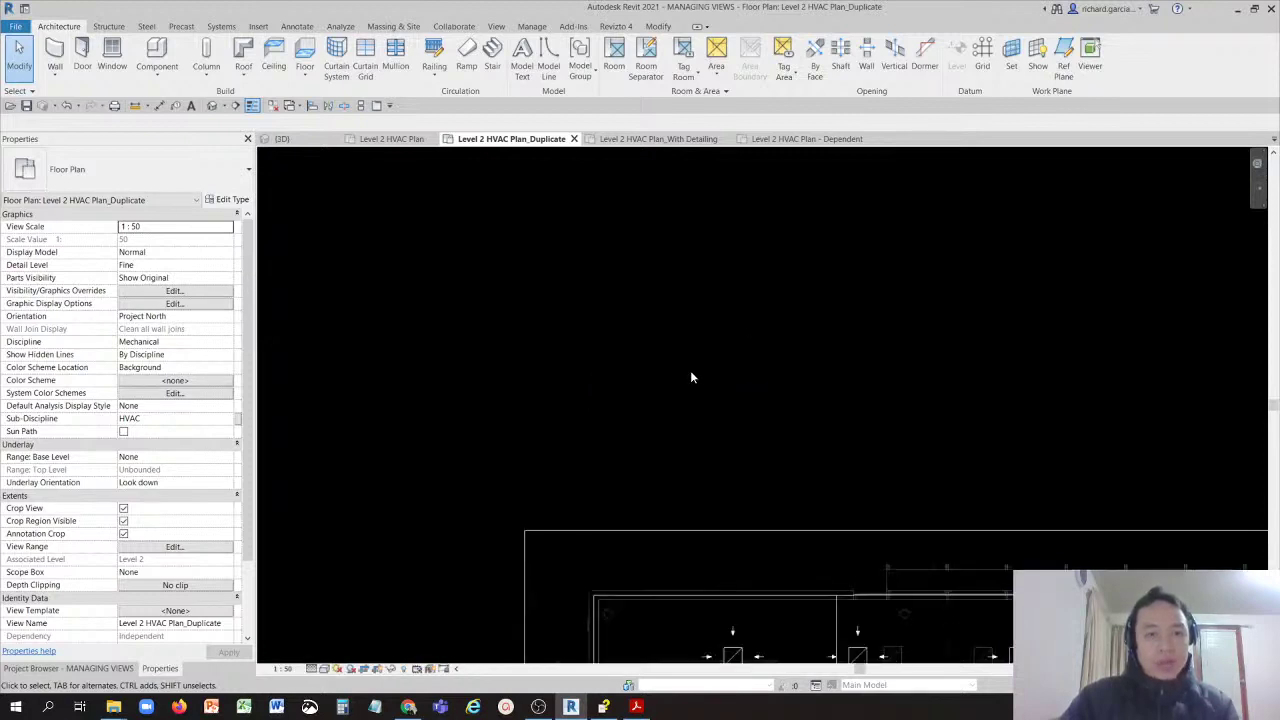
pyautogui.scroll(3, 838, 513)
pyautogui.scroll(2, 838, 513)
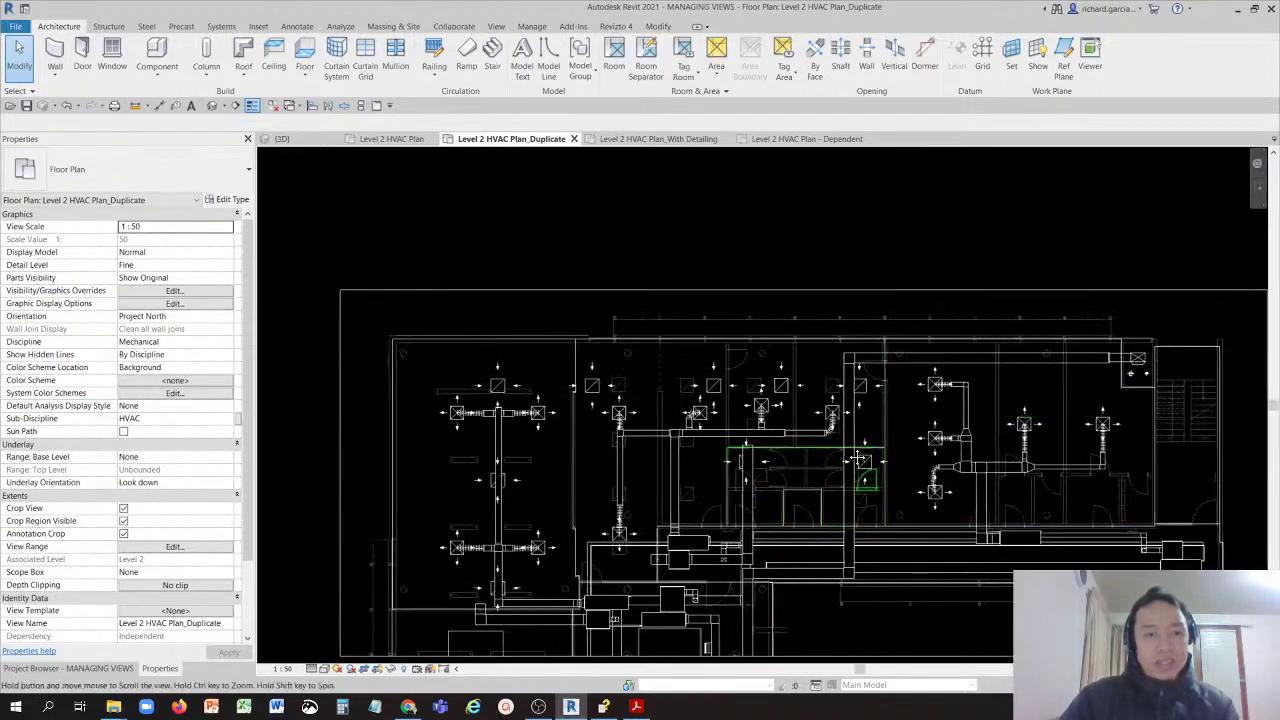
pyautogui.scroll(-1, 500, 565)
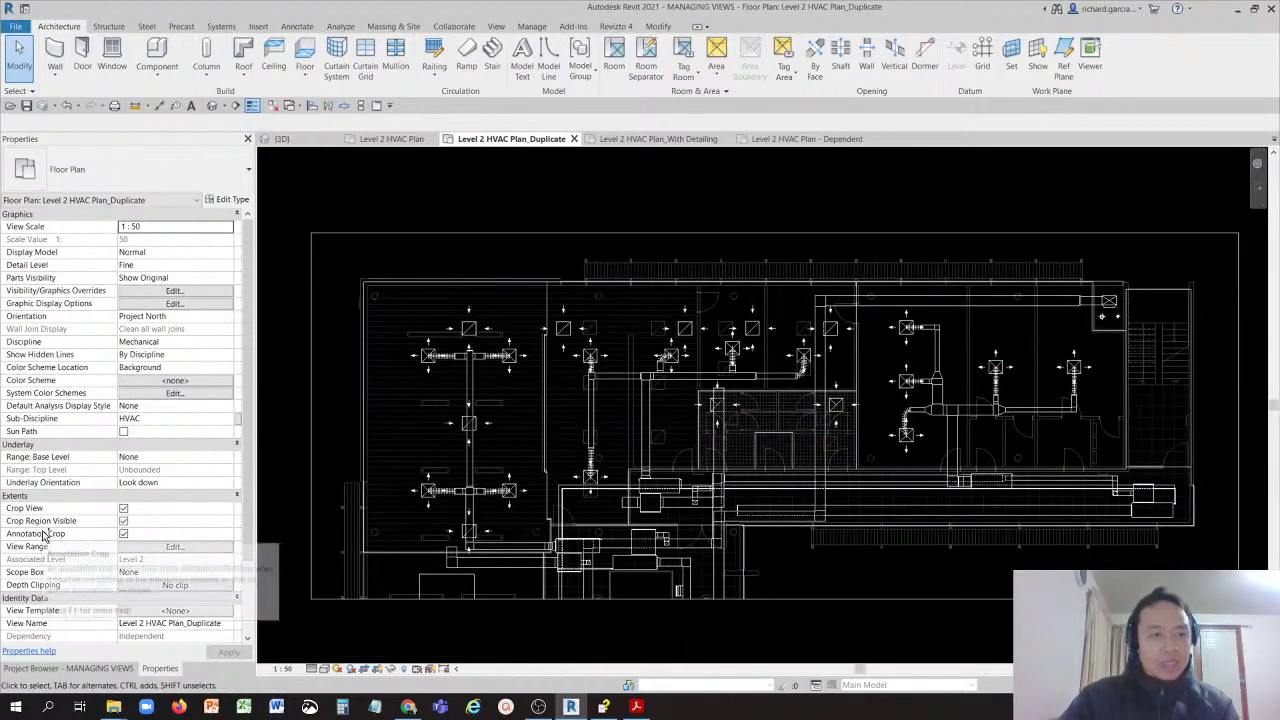
pyautogui.scroll(-3, 451, 483)
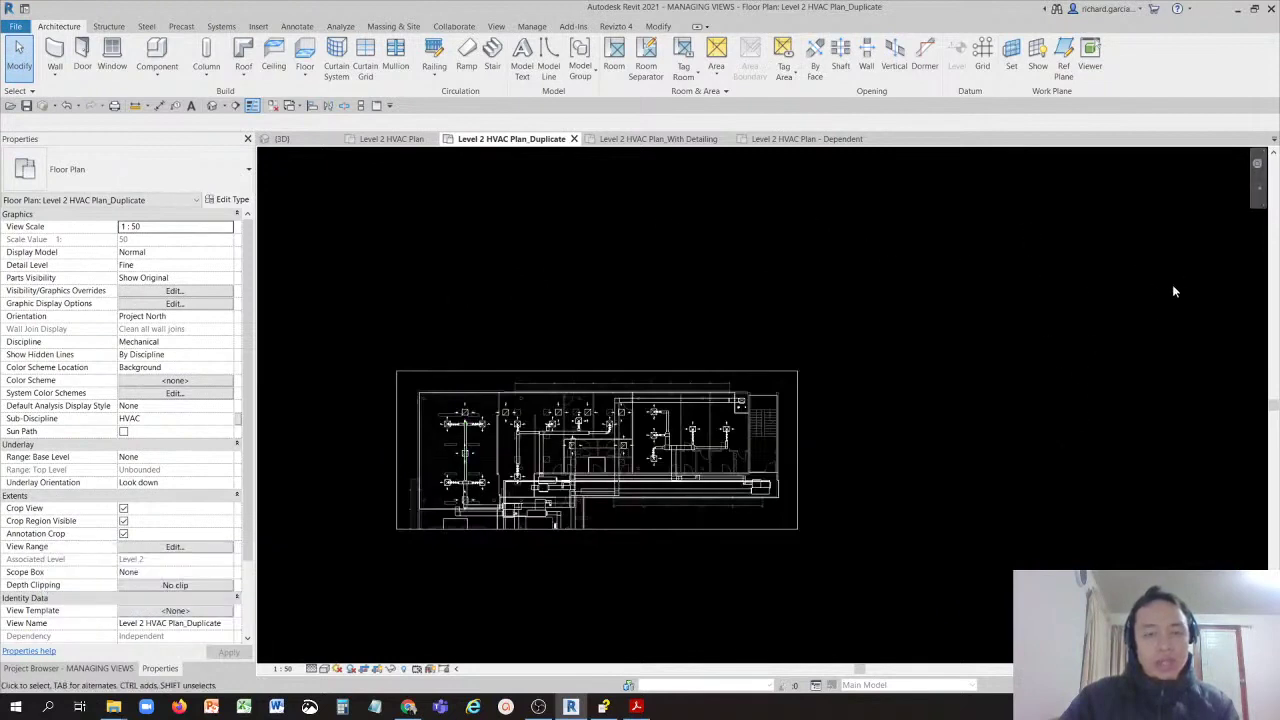
pyautogui.scroll(-2, 1058, 300)
pyautogui.scroll(1, 879, 405)
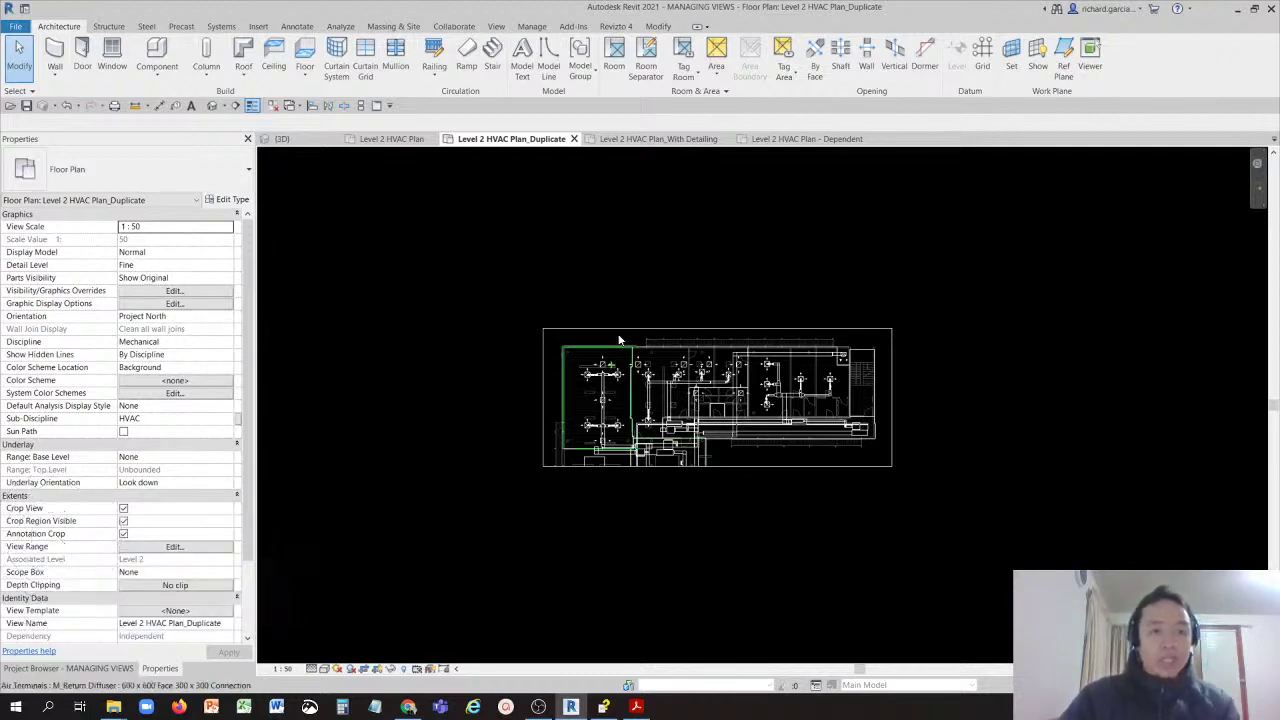
pyautogui.scroll(-2, 650, 323)
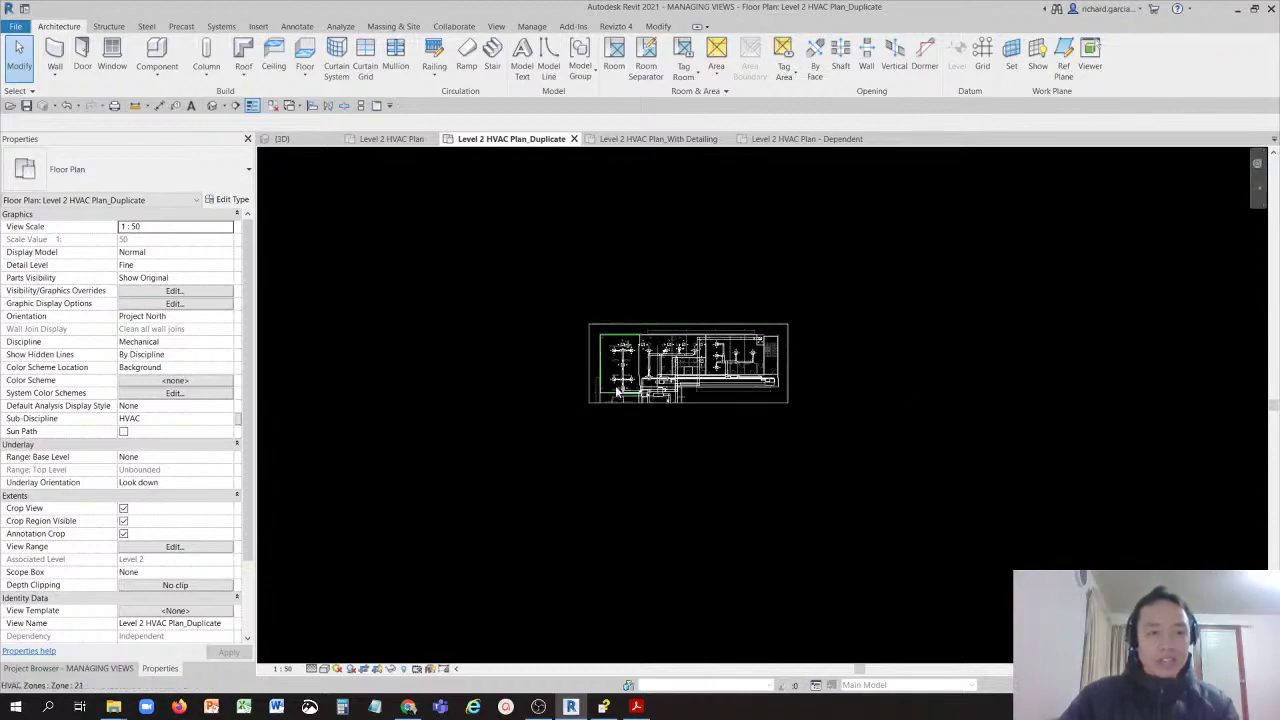
pyautogui.scroll(5, 640, 370)
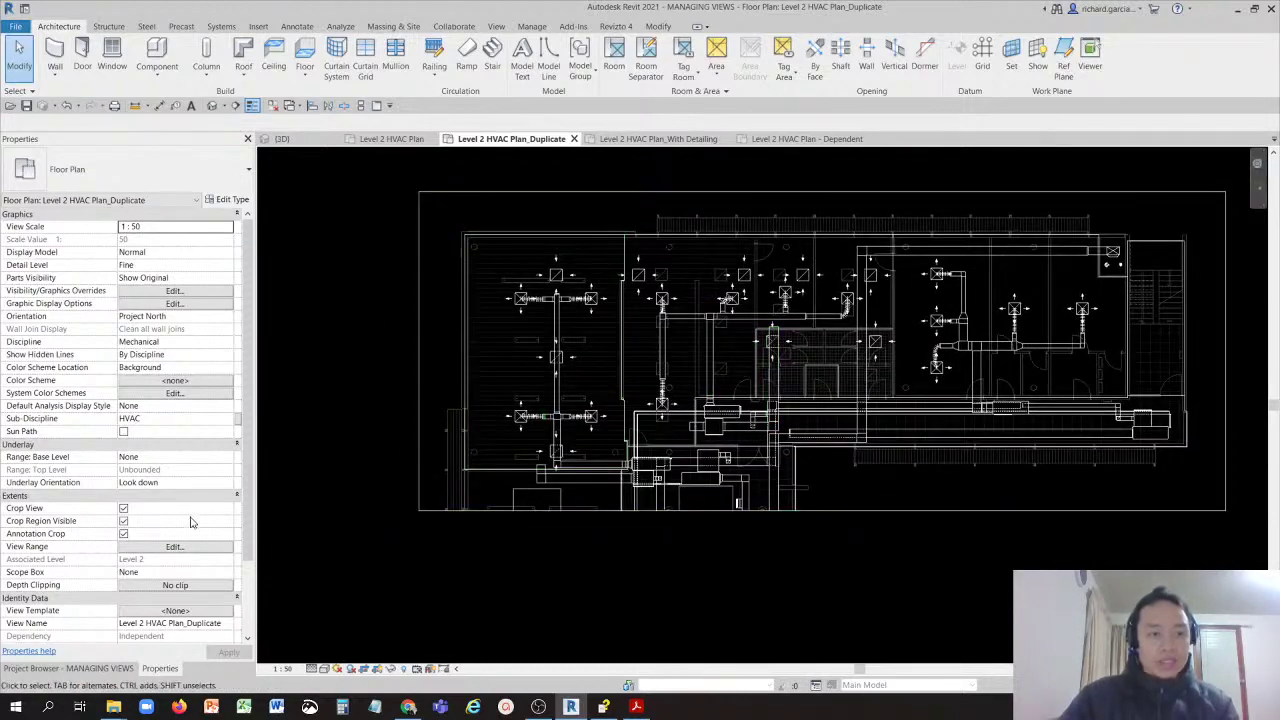
# Step: Uncheck Annotation Crop and pan up to see both text notes above the plan
pyautogui.click(123, 534)
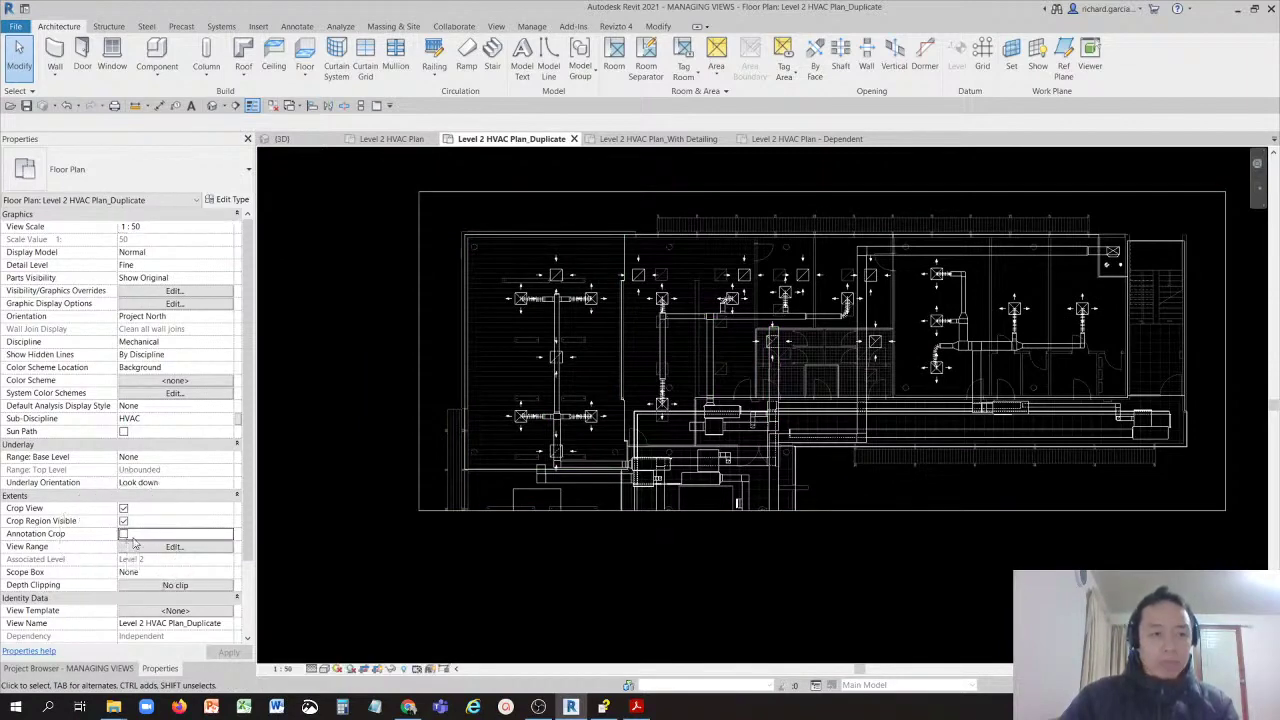
pyautogui.scroll(-3, 504, 469)
pyautogui.scroll(6, 497, 320)
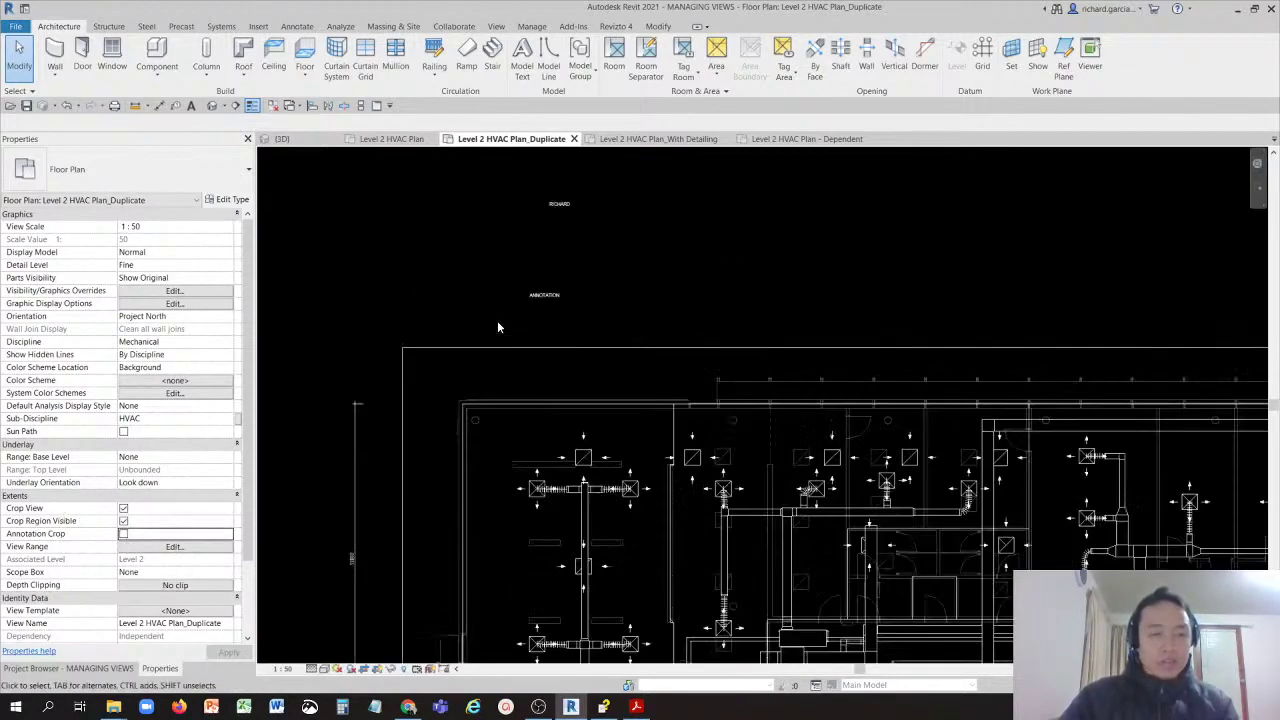
pyautogui.moveTo(607, 241); pyautogui.dragTo(689, 503, button='middle')
pyautogui.scroll(1, 489, 510)
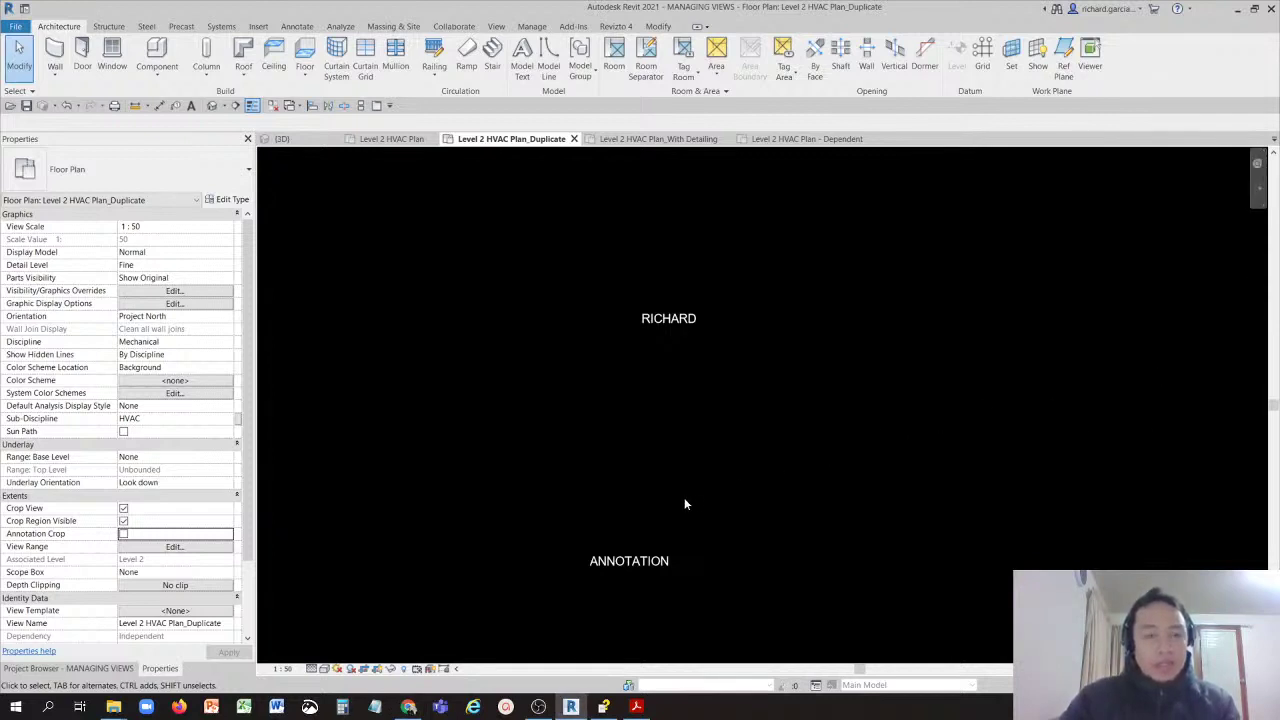
# Step: Select then deselect the second text note, and zoom to fit with ZF onto the ductwork
pyautogui.scroll(-2, 684, 504)
pyautogui.scroll(2, 651, 437)
pyautogui.moveTo(587, 318); pyautogui.dragTo(823, 434)
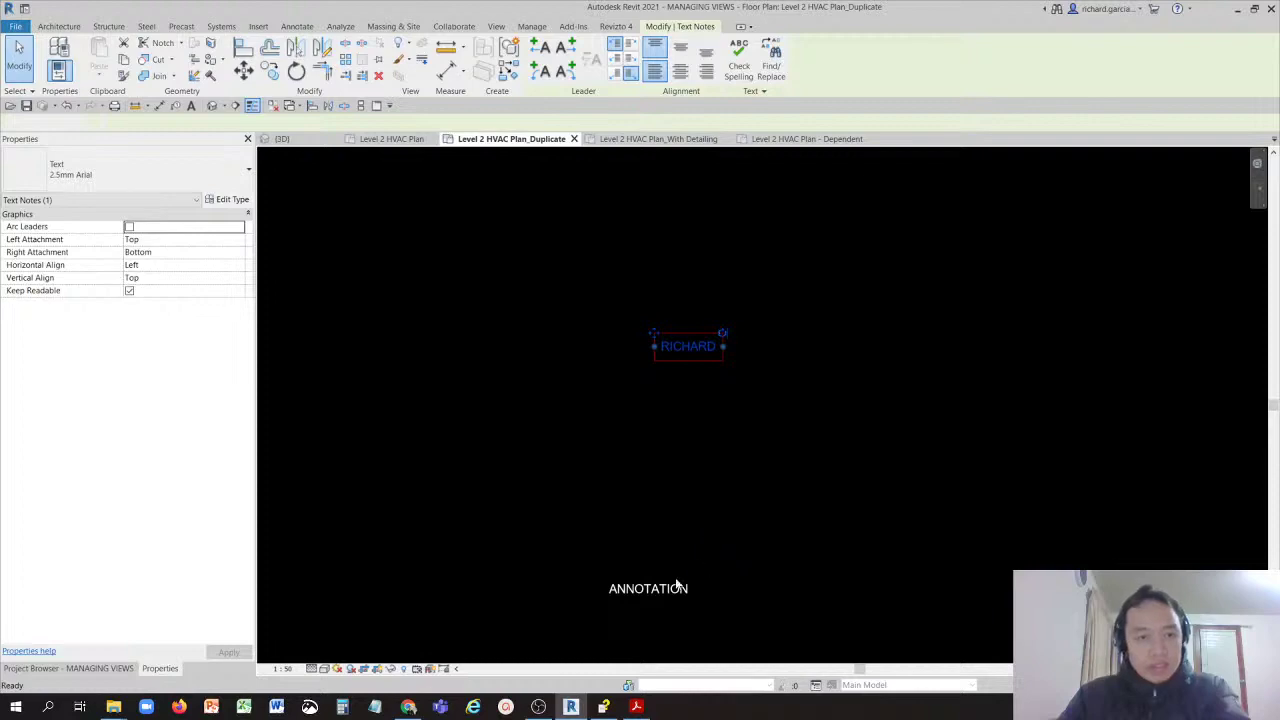
pyautogui.press('Escape')
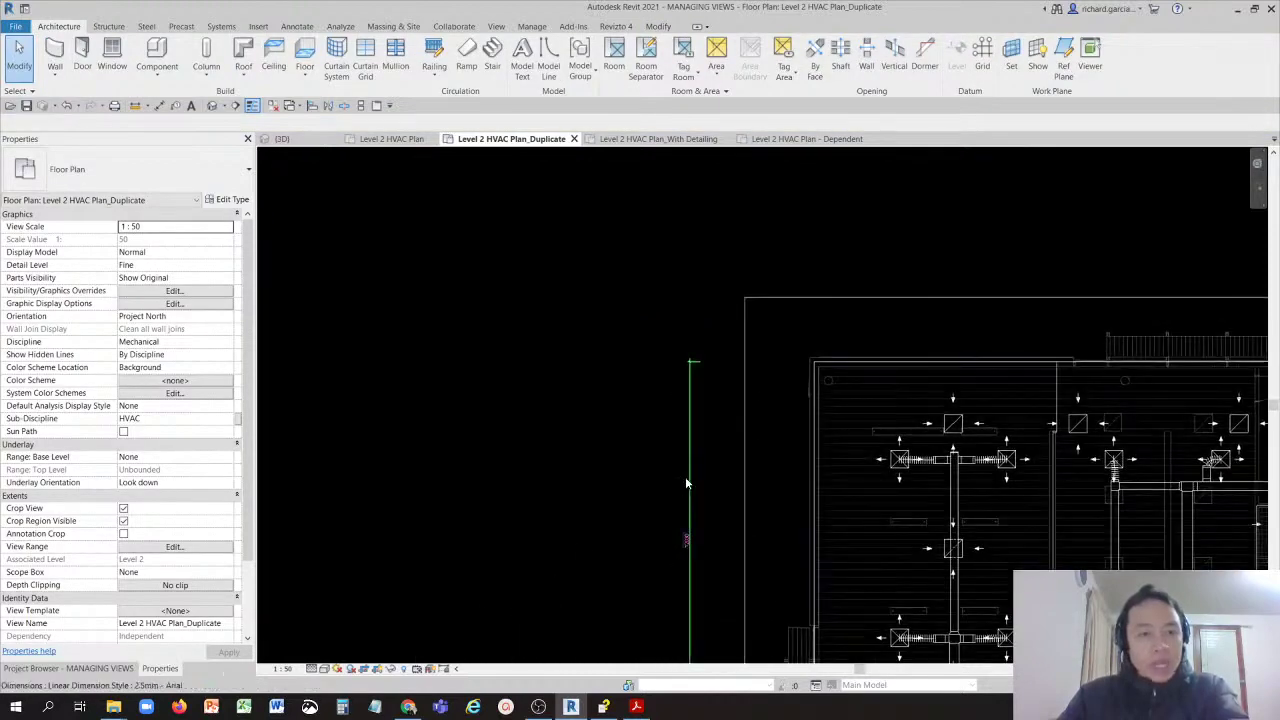
pyautogui.press('z')
pyautogui.press('f')
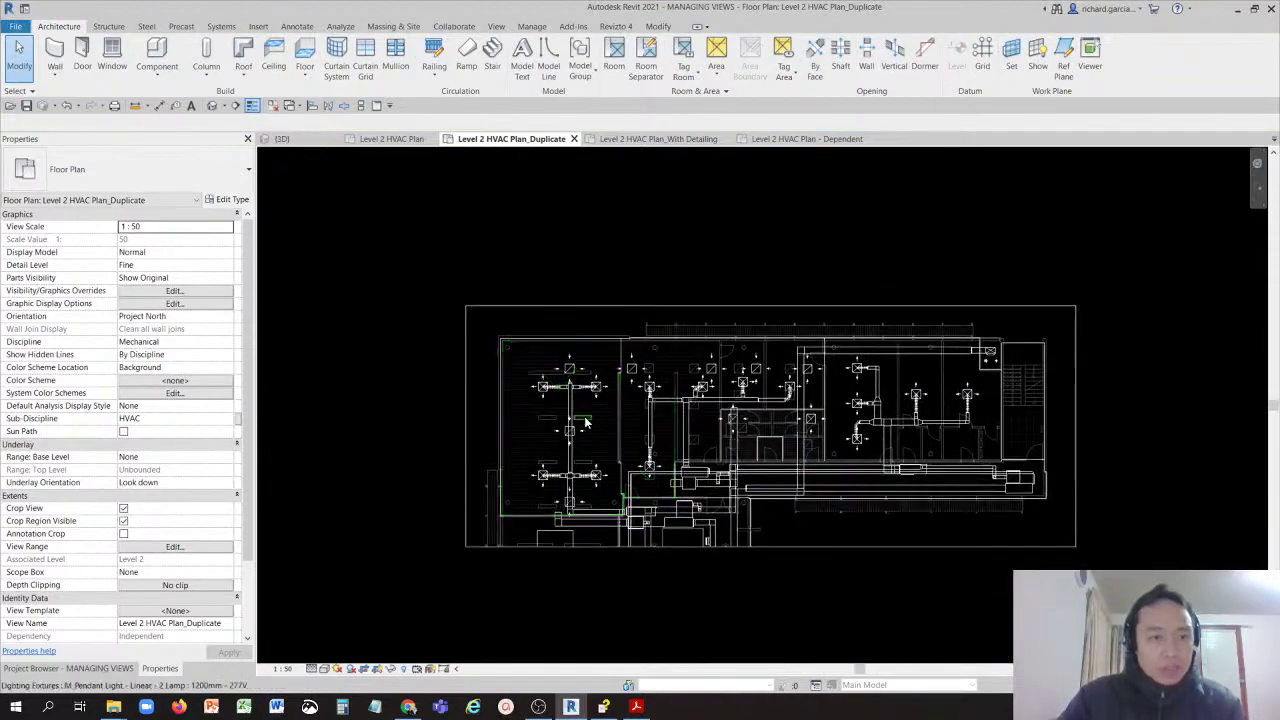
pyautogui.scroll(3, 681, 430)
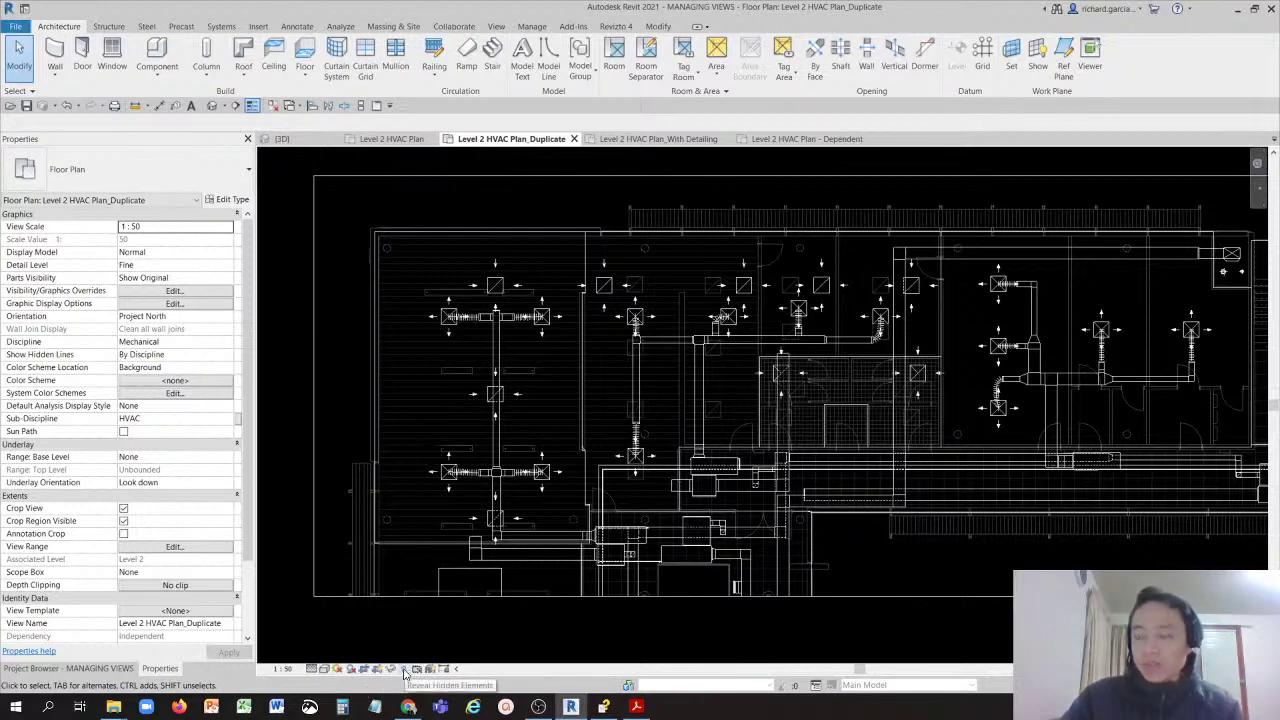
# Step: Turn on Reveal Hidden Elements mode with the light-bulb button on the view control bar
pyautogui.click(405, 675)
pyautogui.click(405, 675)
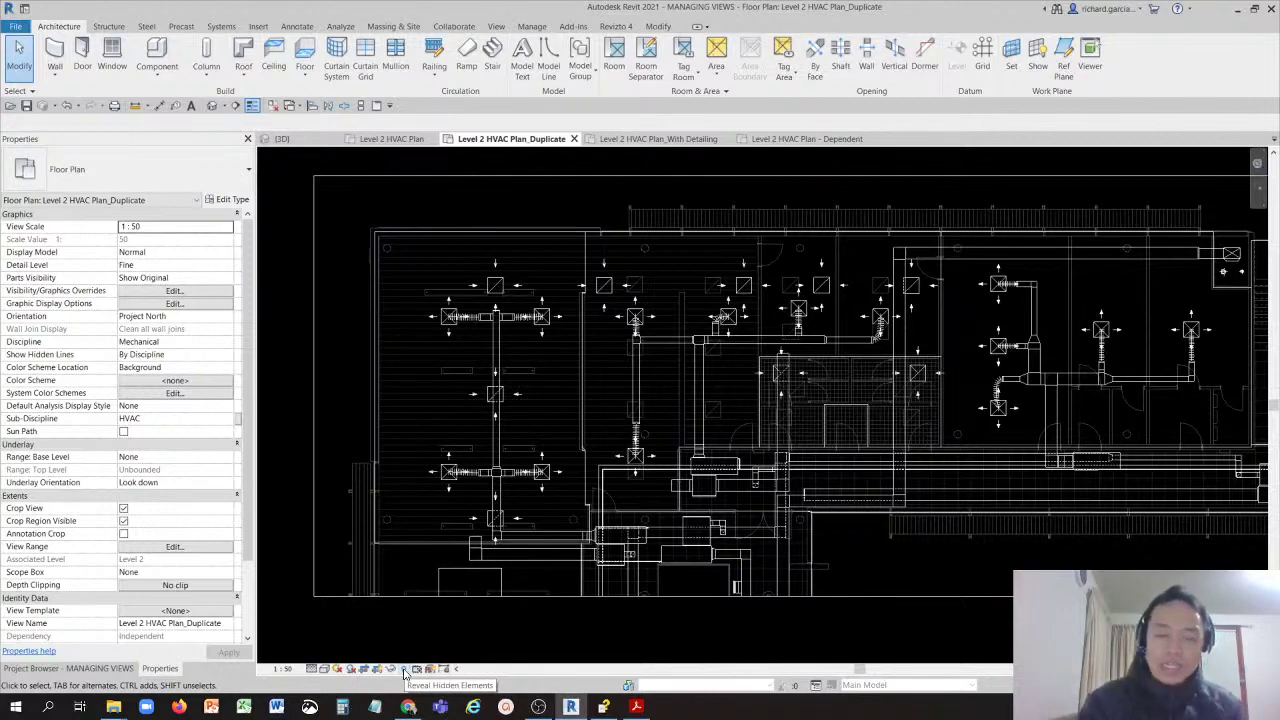
pyautogui.click(405, 675)
pyautogui.click(405, 675)
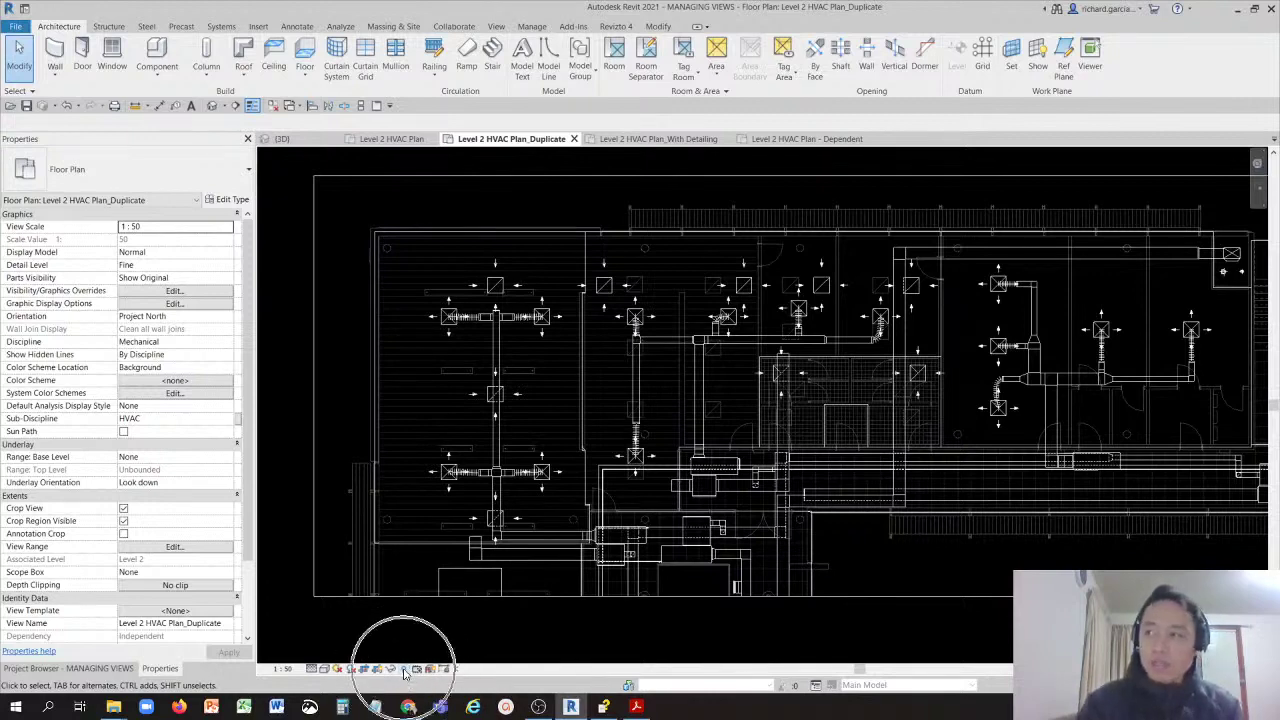
pyautogui.click(405, 675)
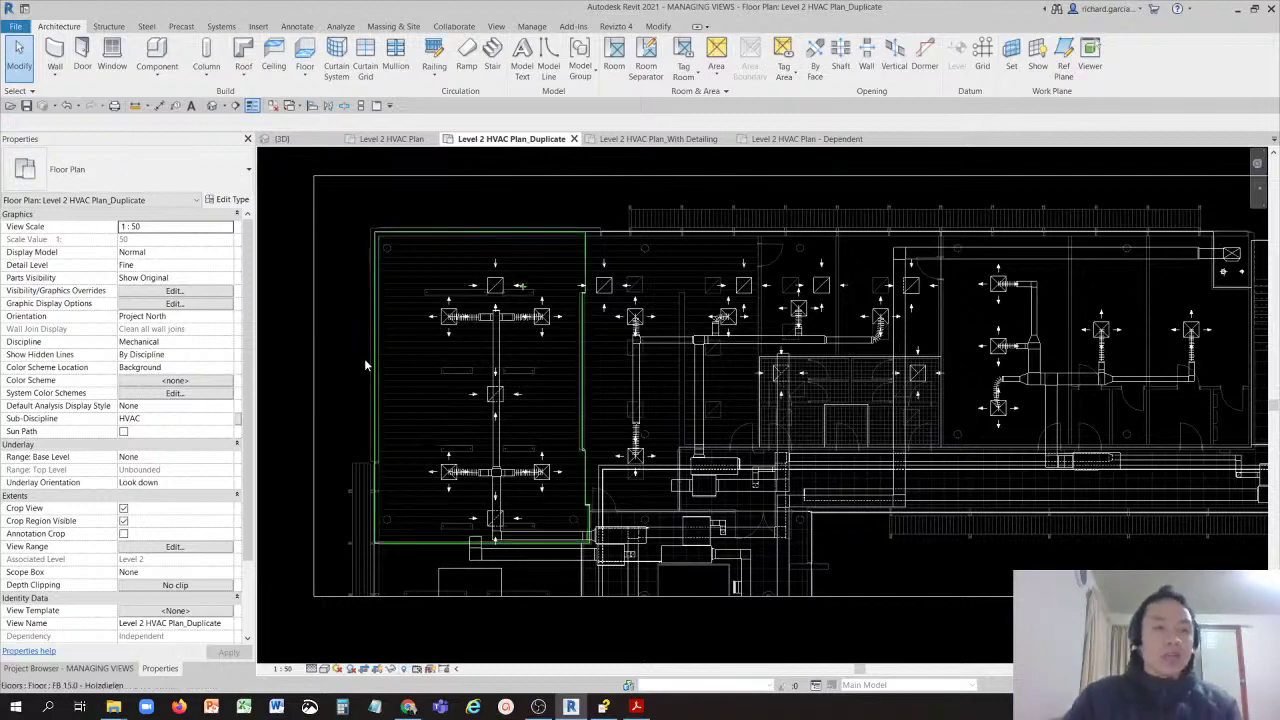
pyautogui.scroll(-3, 830, 368)
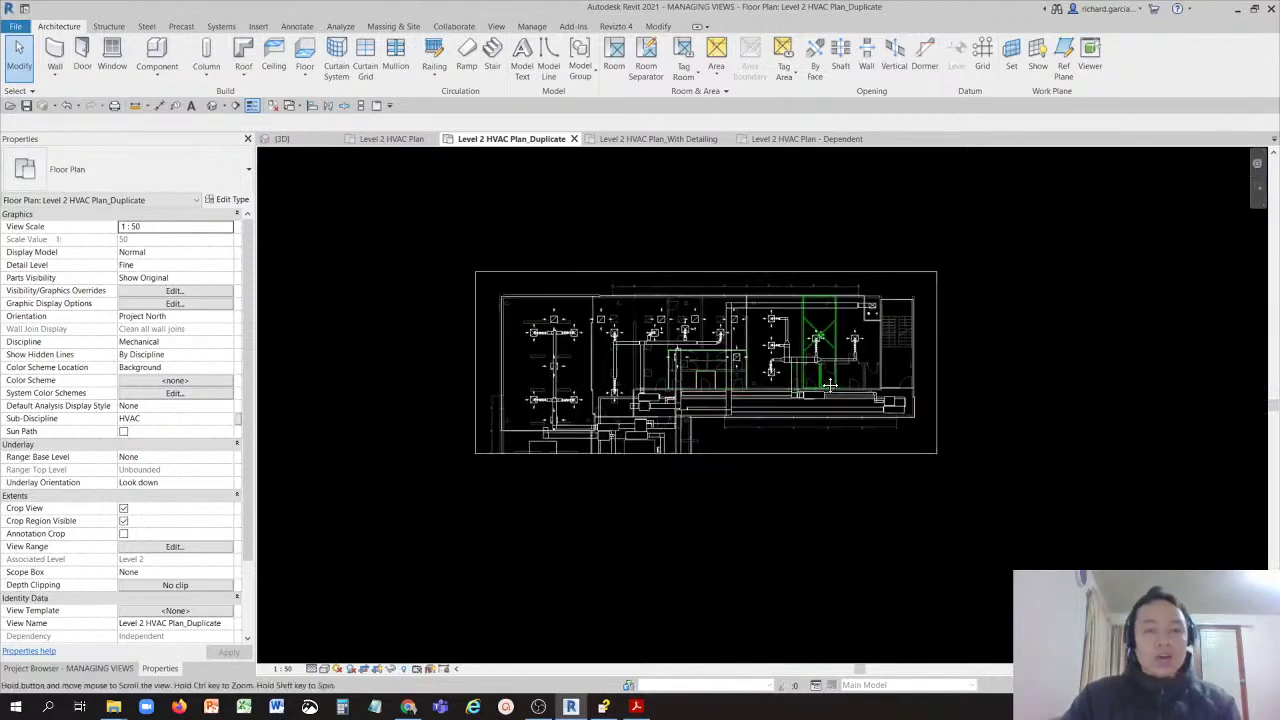
pyautogui.scroll(2, 745, 394)
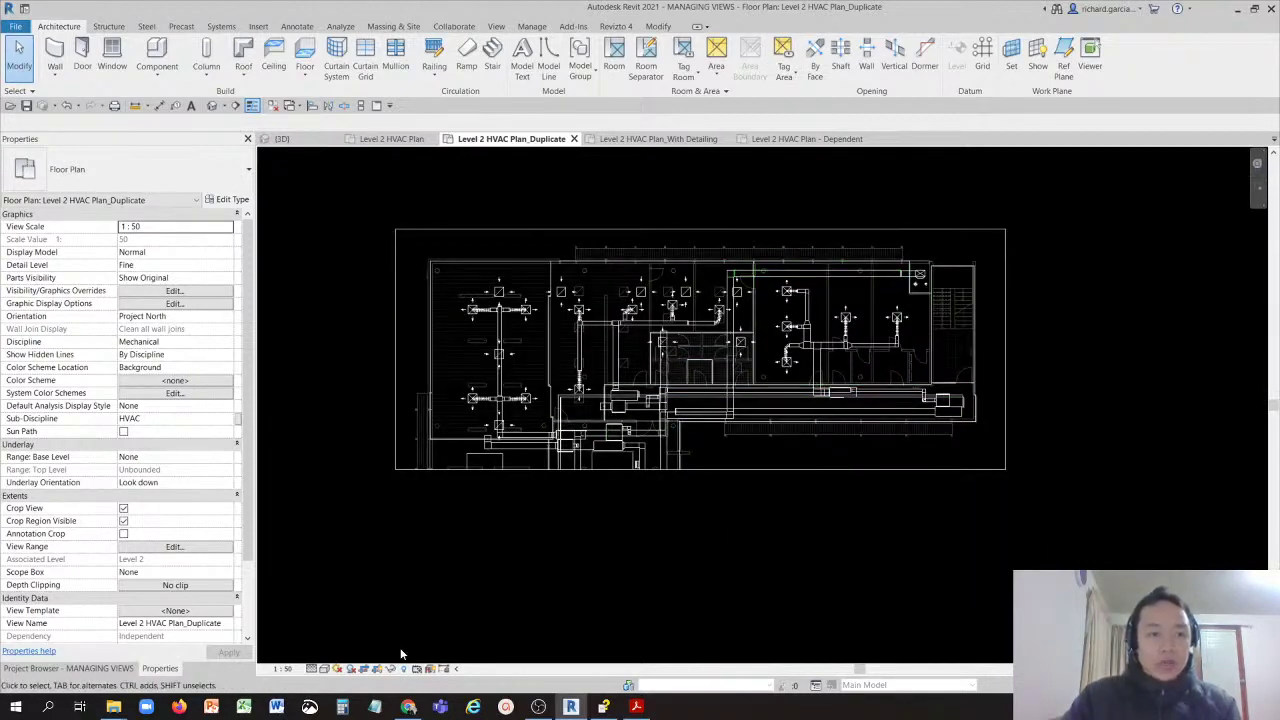
pyautogui.click(404, 676)
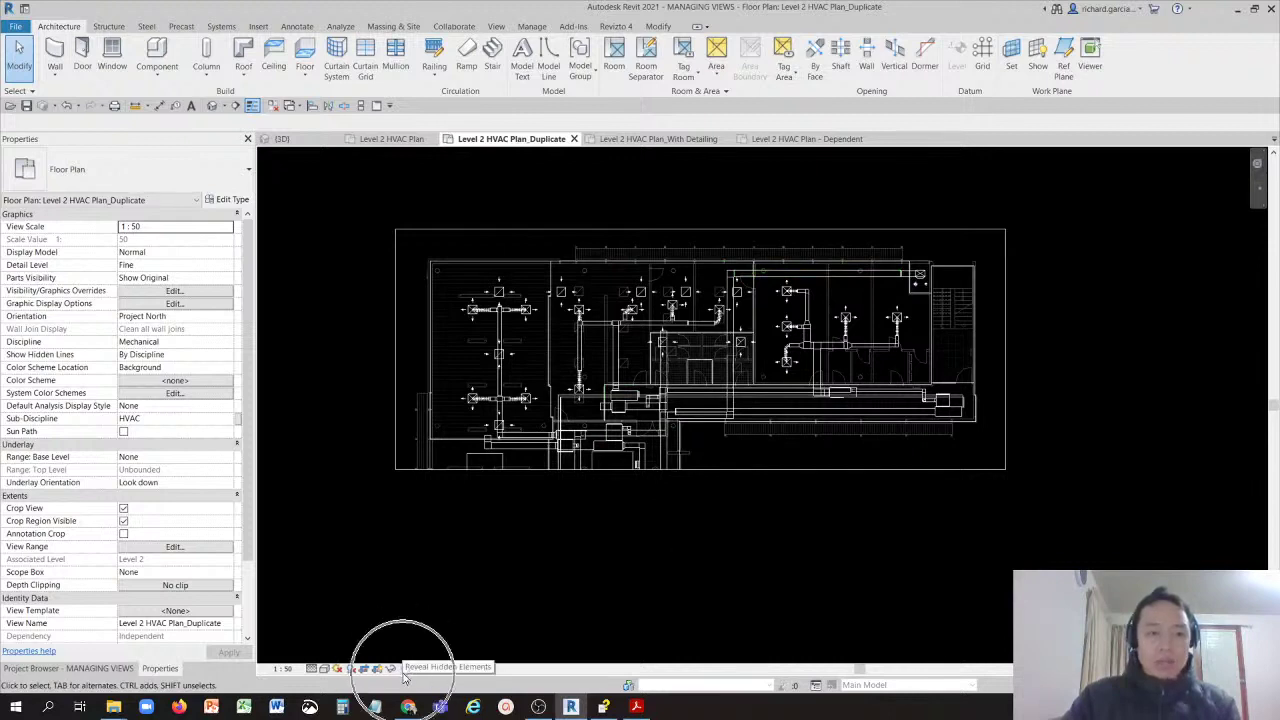
pyautogui.click(404, 676)
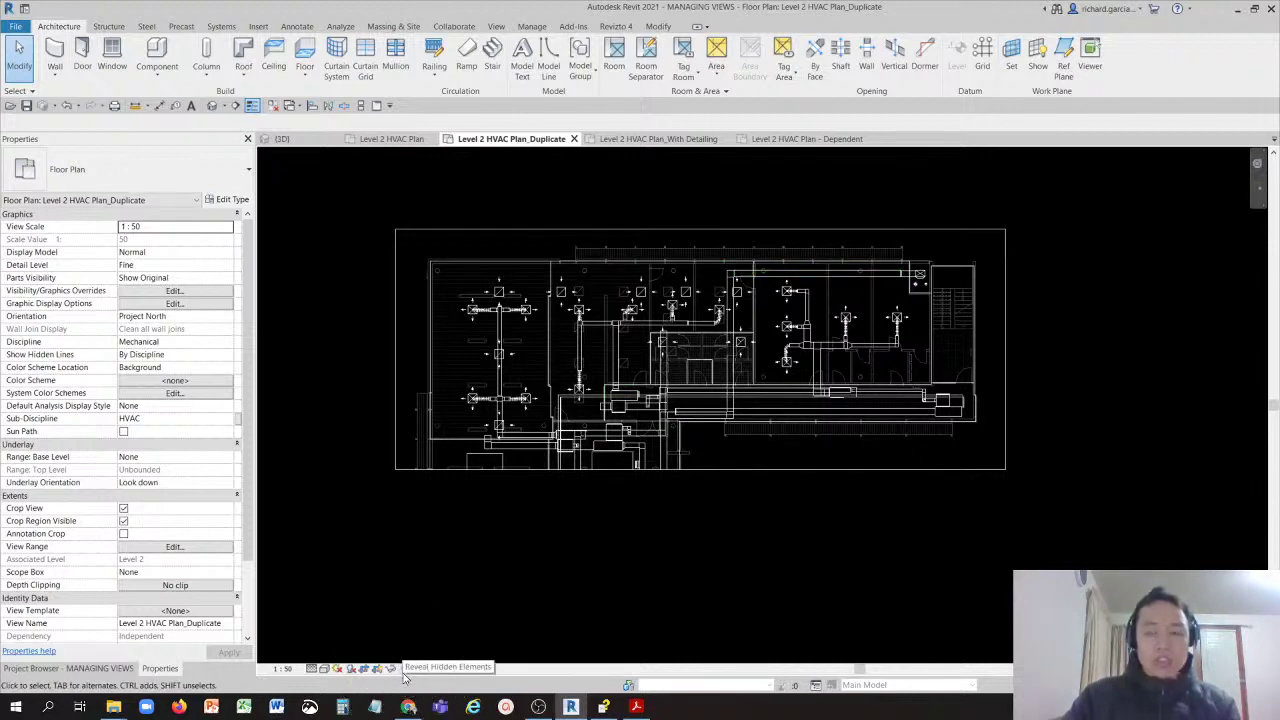
pyautogui.click(404, 676)
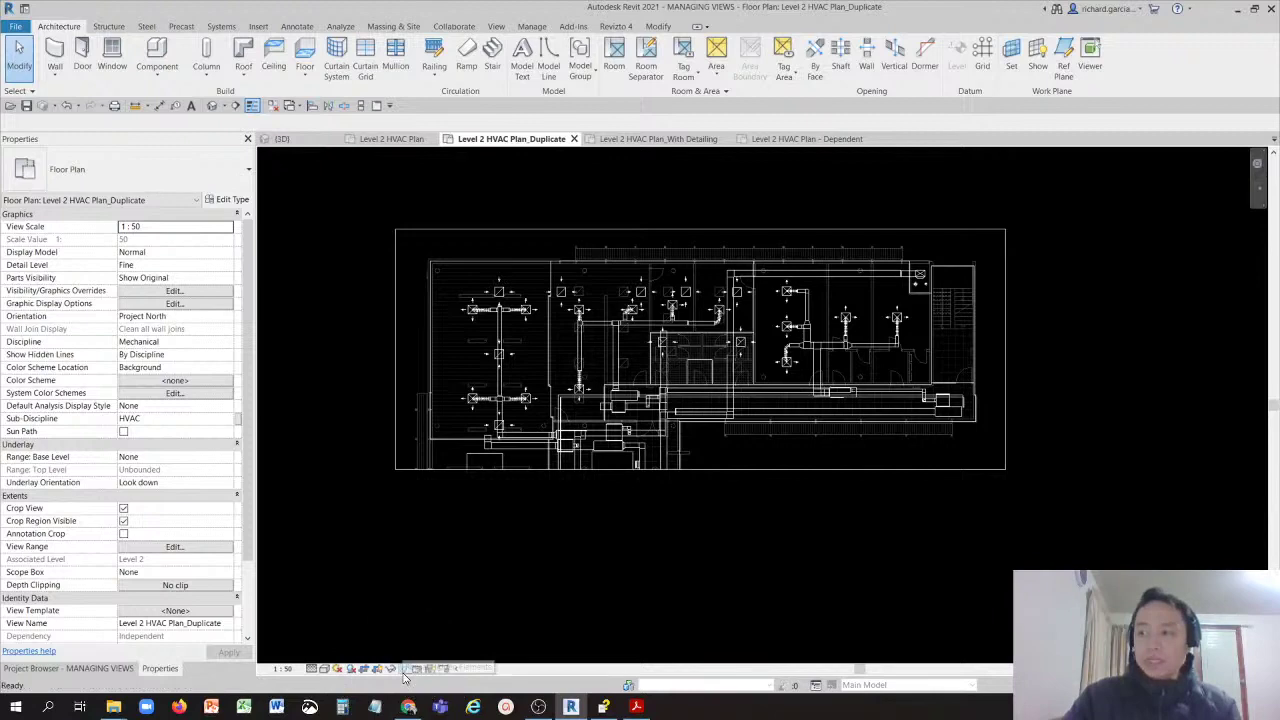
pyautogui.click(404, 676)
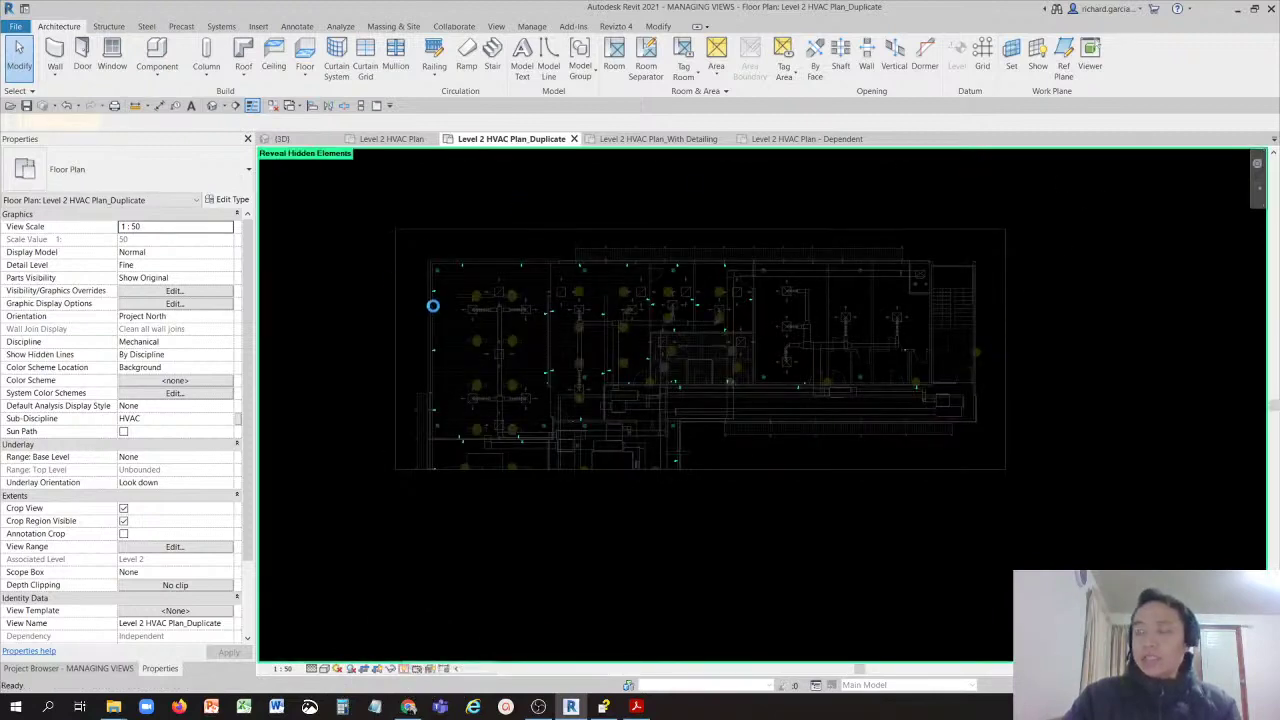
# Step: Dismiss the low-battery notice and inspect the highlighted hidden items in the plan
pyautogui.scroll(5, 437, 285)
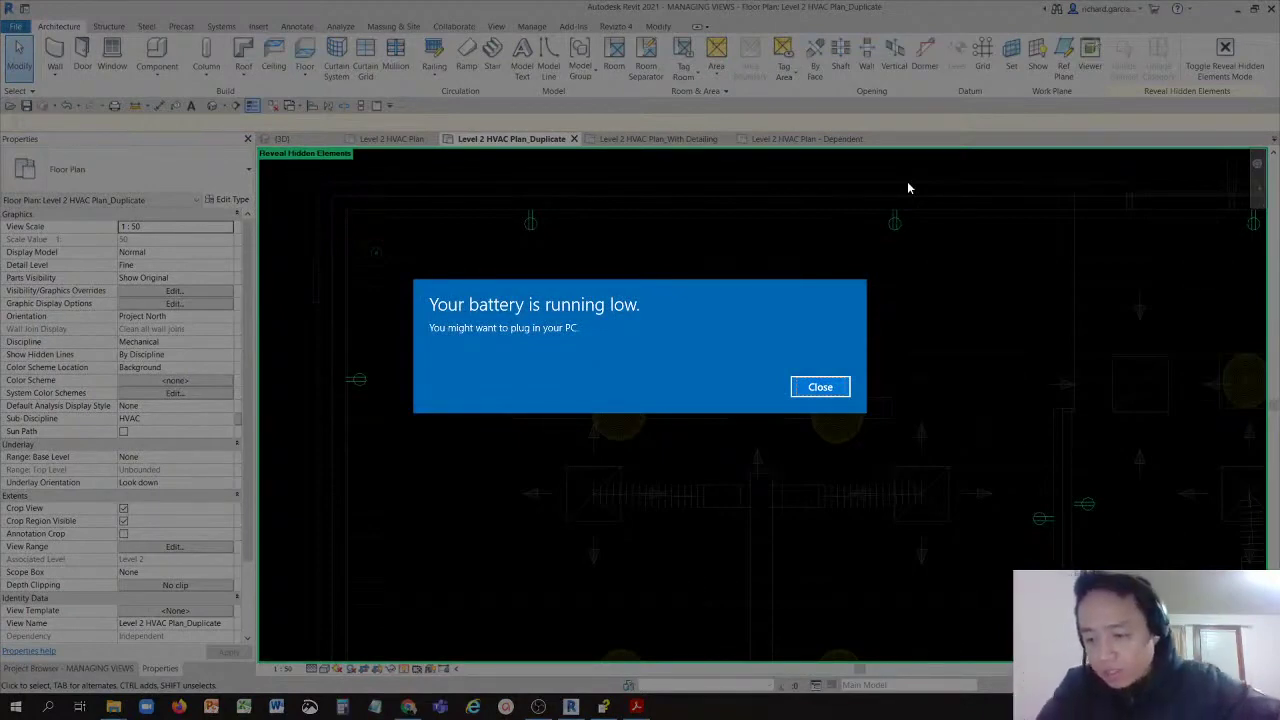
pyautogui.press('Return')
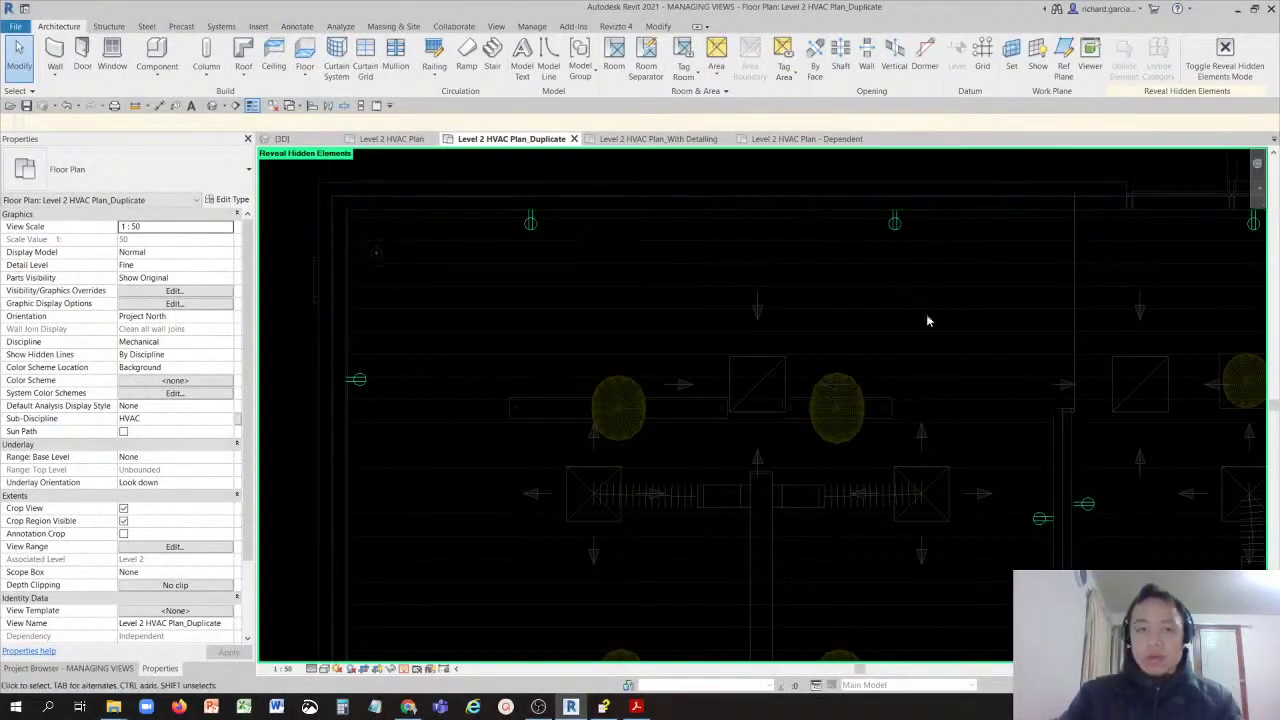
pyautogui.click(528, 234)
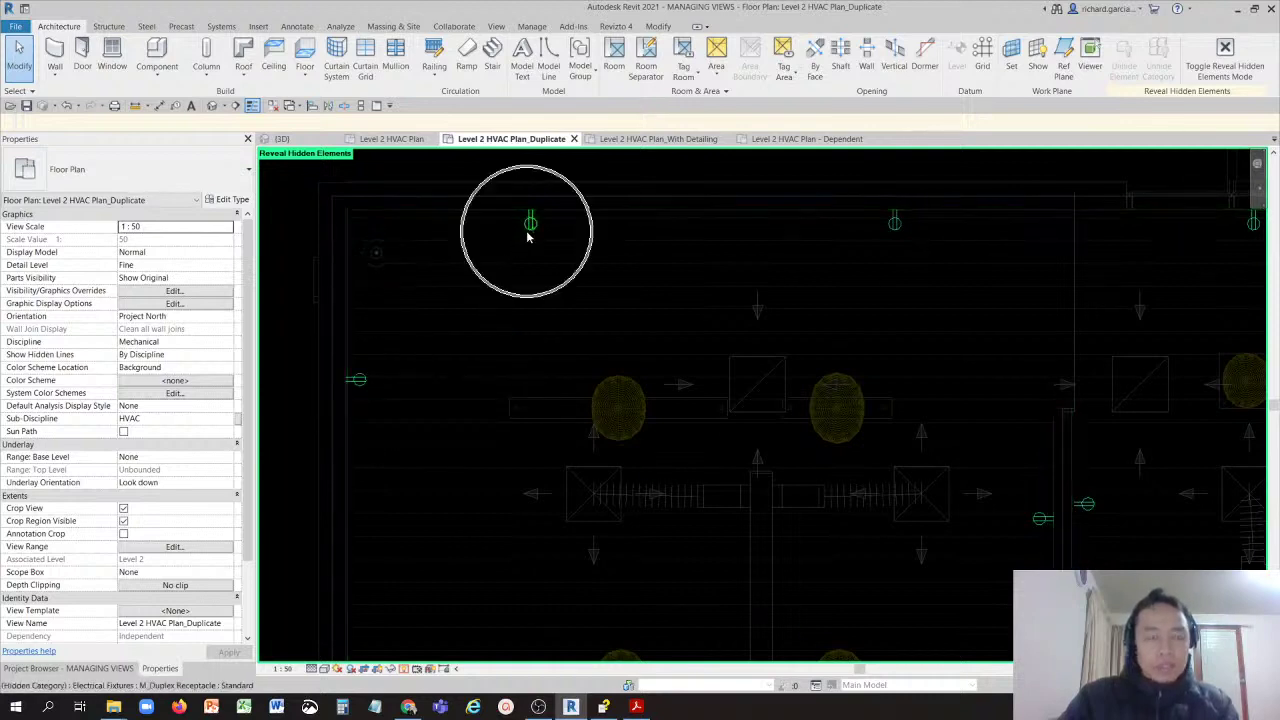
pyautogui.click(894, 222)
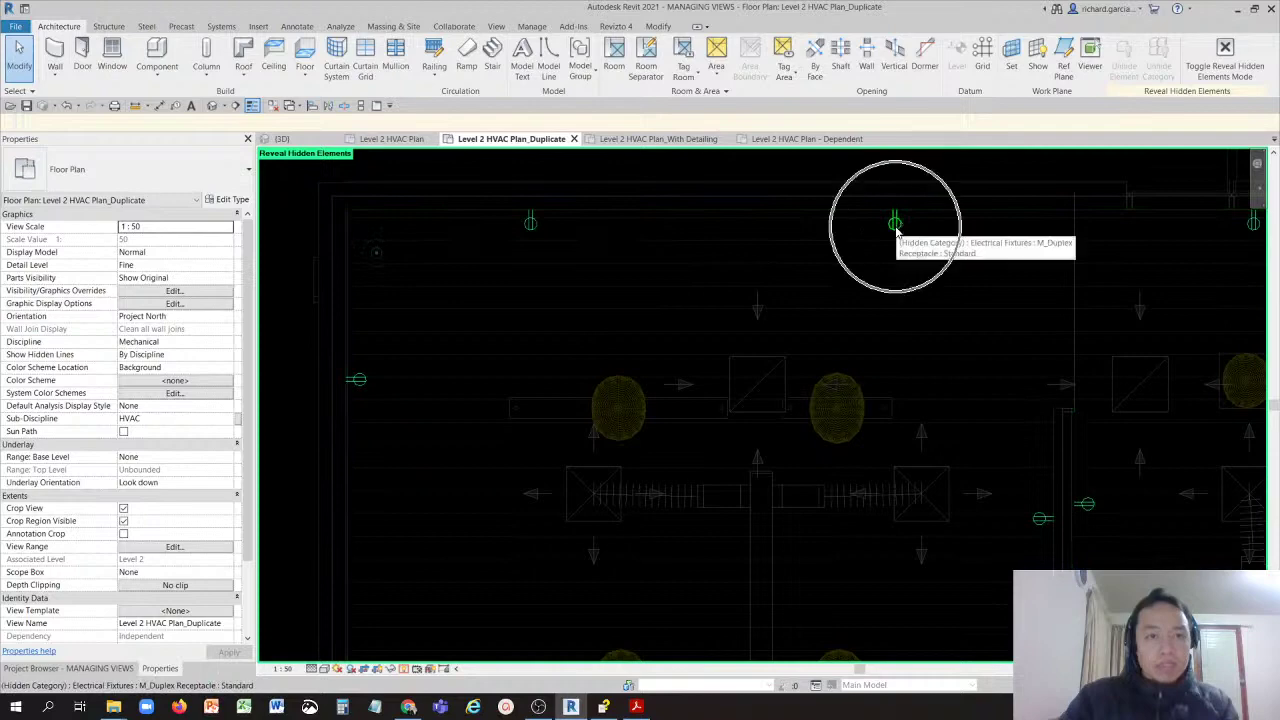
pyautogui.click(530, 222)
# Step: Zoom and pan until a hidden M_Duplex Receptacle on the wall fills the view
pyautogui.scroll(-2, 588, 310)
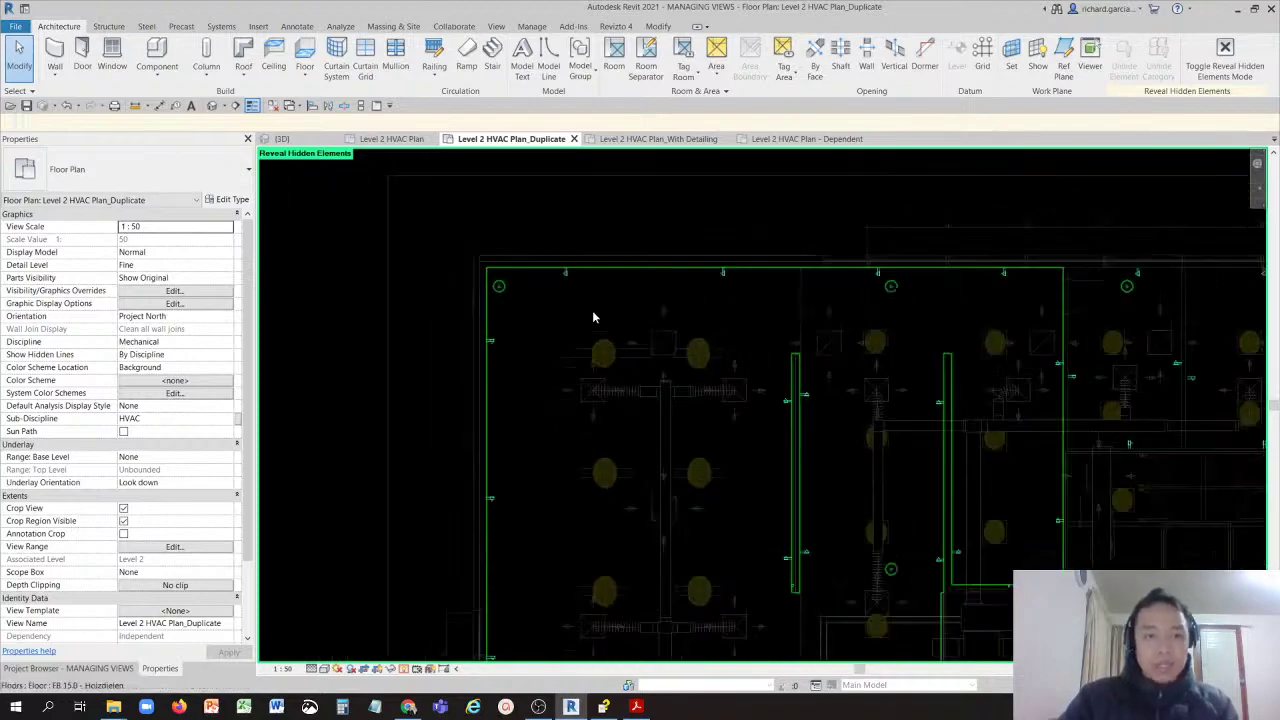
pyautogui.scroll(2, 740, 325)
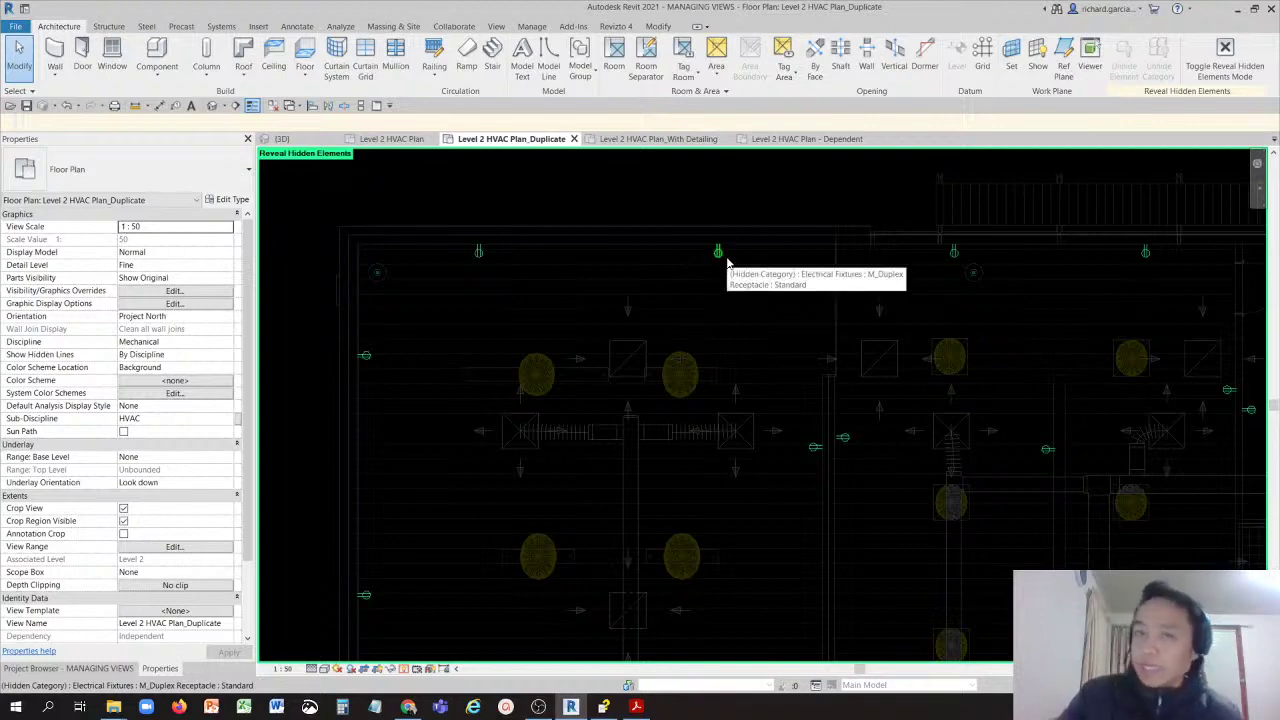
pyautogui.scroll(-3, 680, 420)
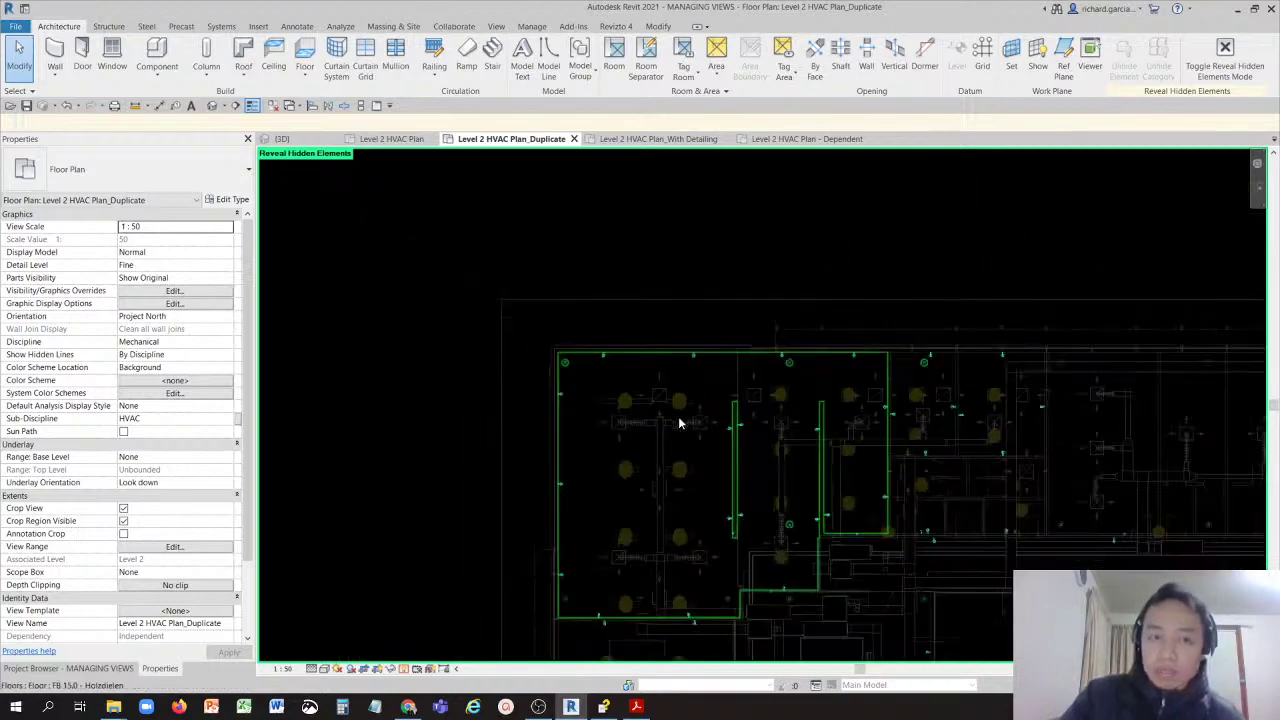
pyautogui.scroll(-1, 726, 365)
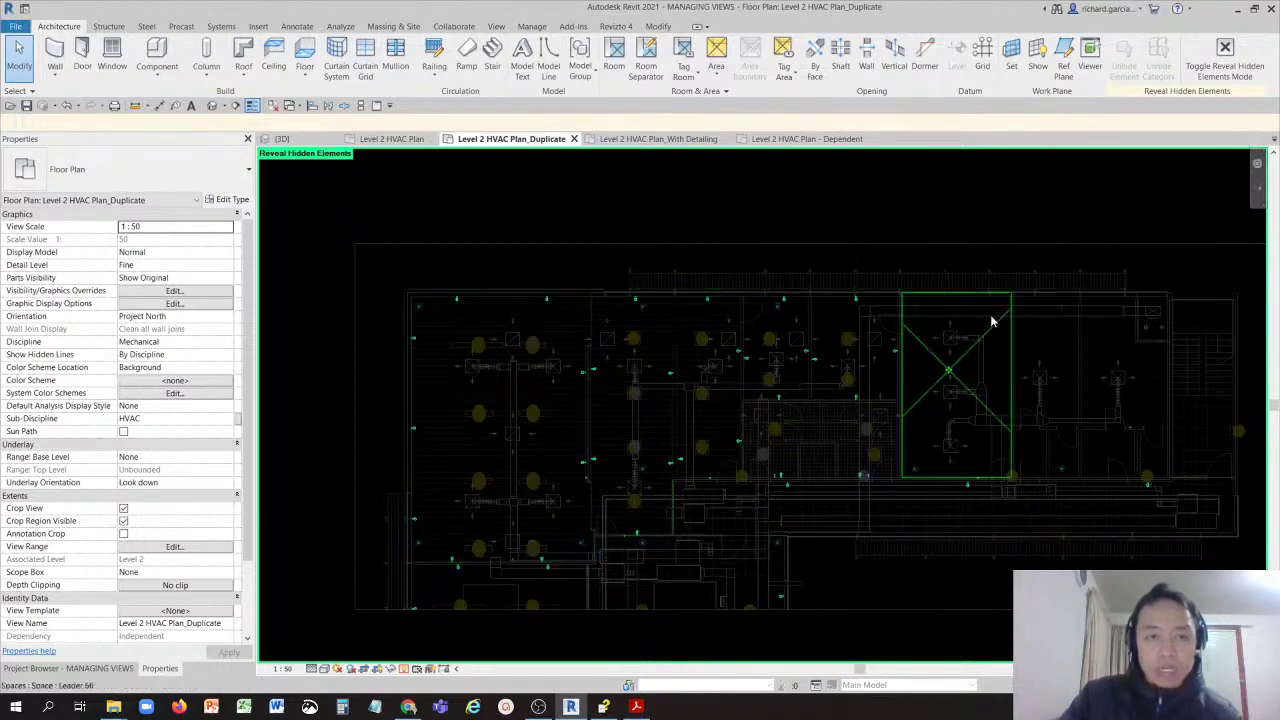
pyautogui.scroll(3, 421, 316)
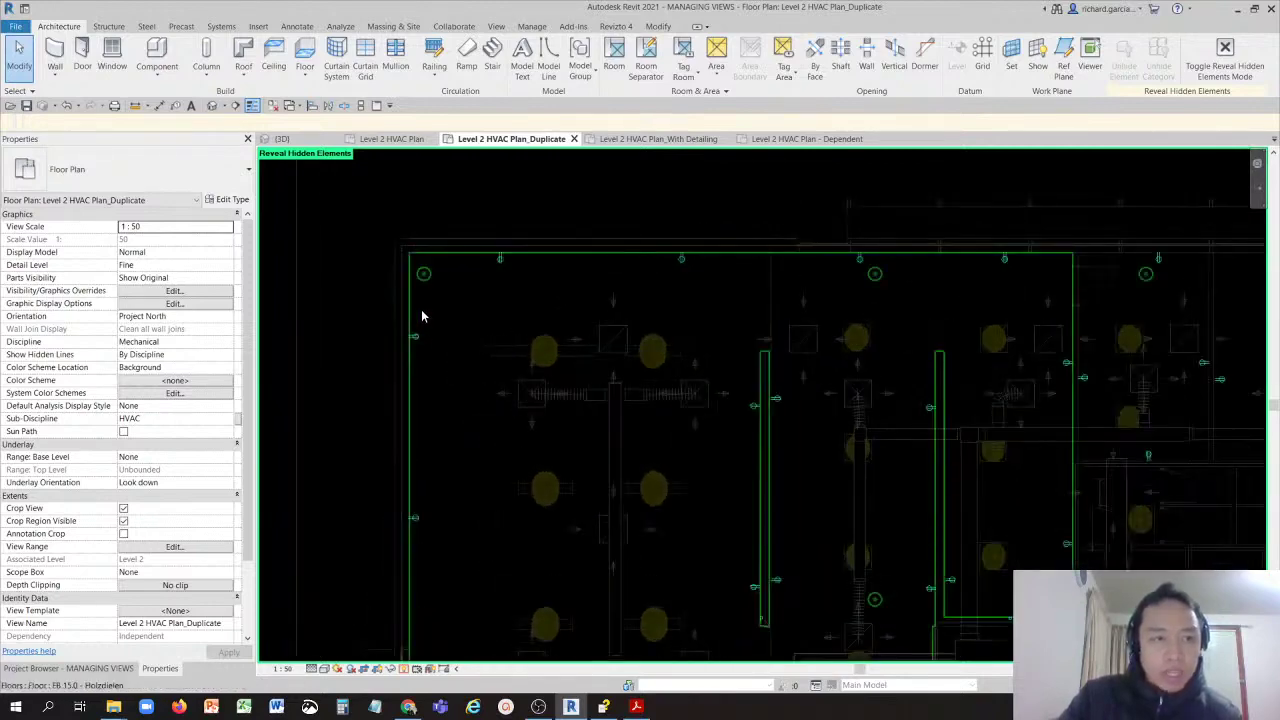
pyautogui.scroll(5, 425, 308)
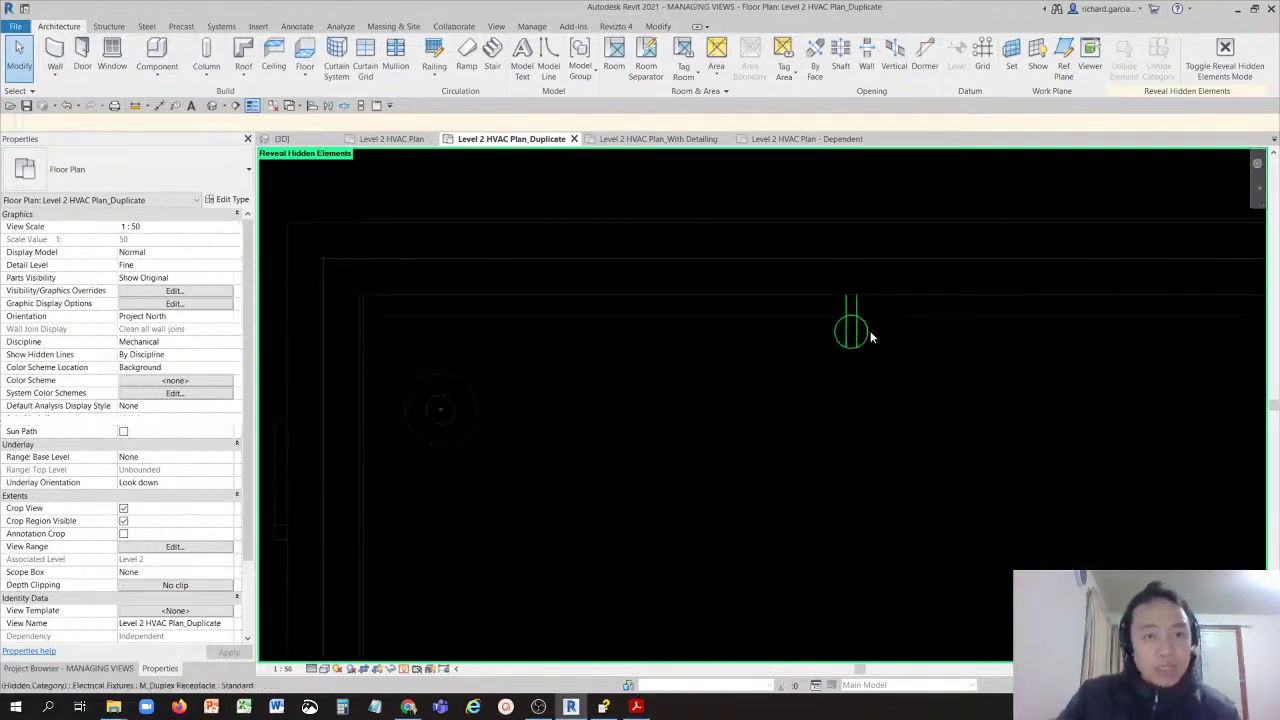
pyautogui.moveTo(911, 349); pyautogui.dragTo(724, 367, button='middle')
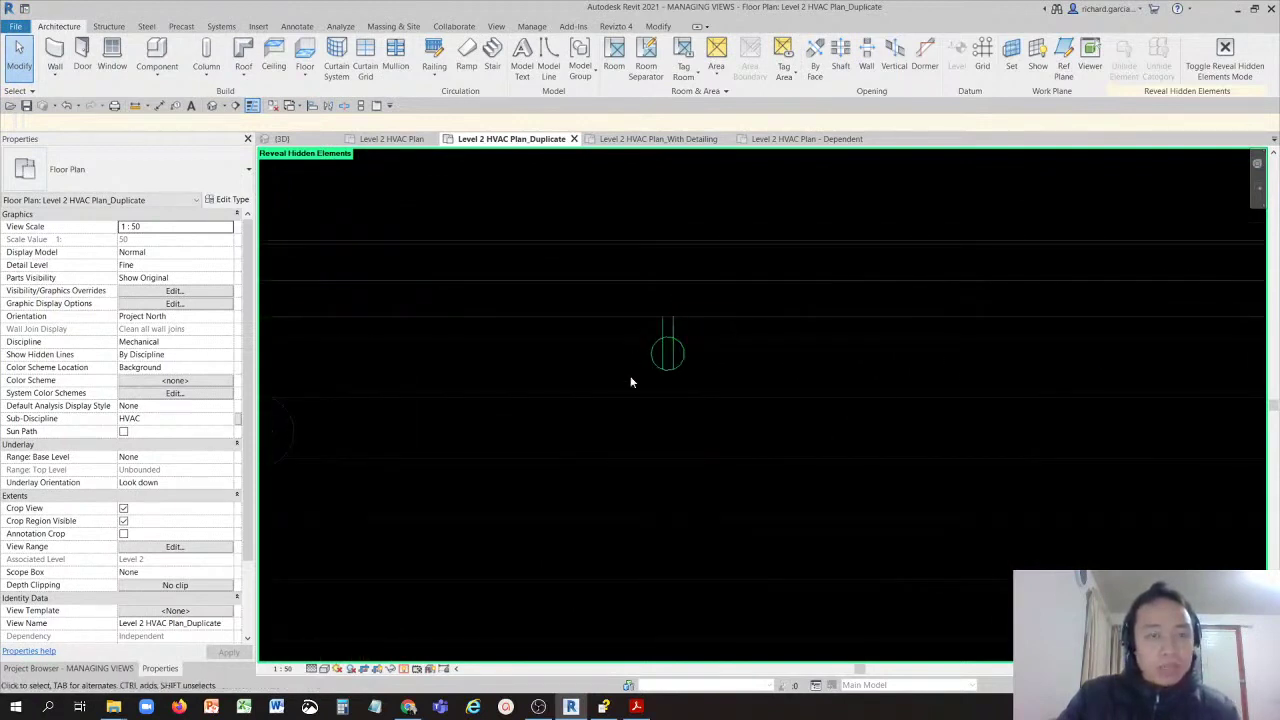
pyautogui.scroll(-3, 653, 430)
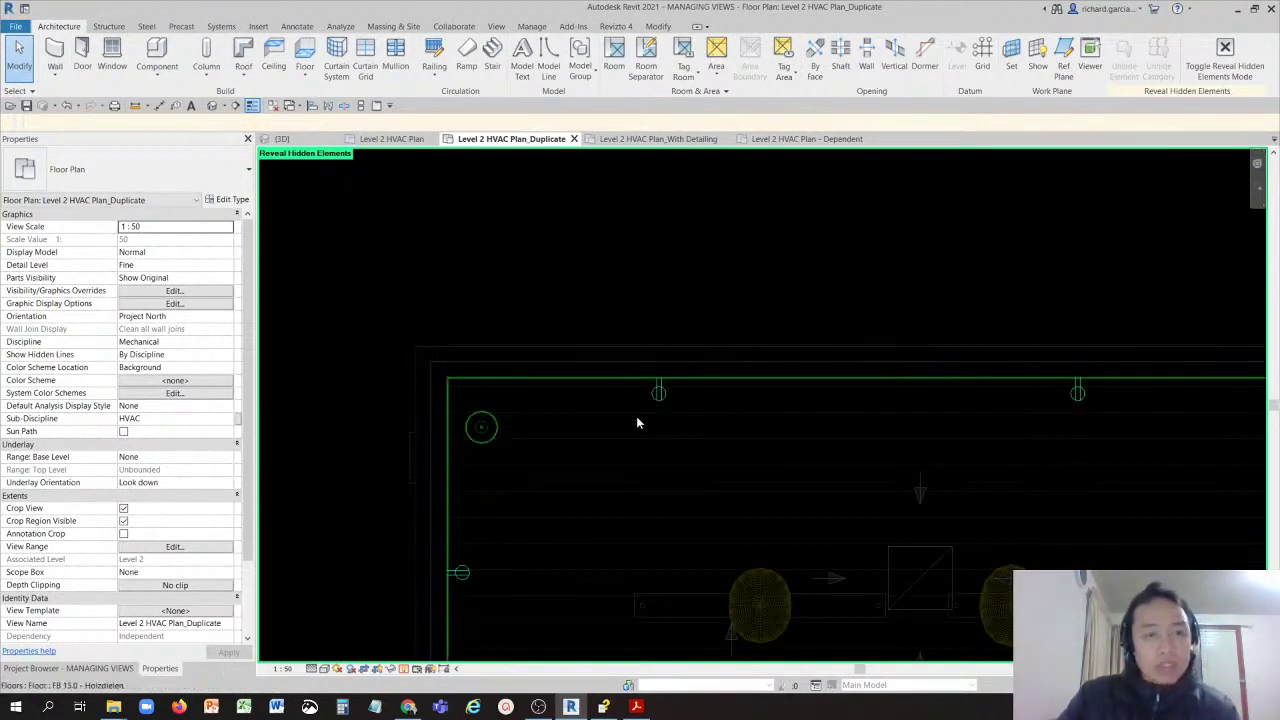
pyautogui.scroll(3, 638, 421)
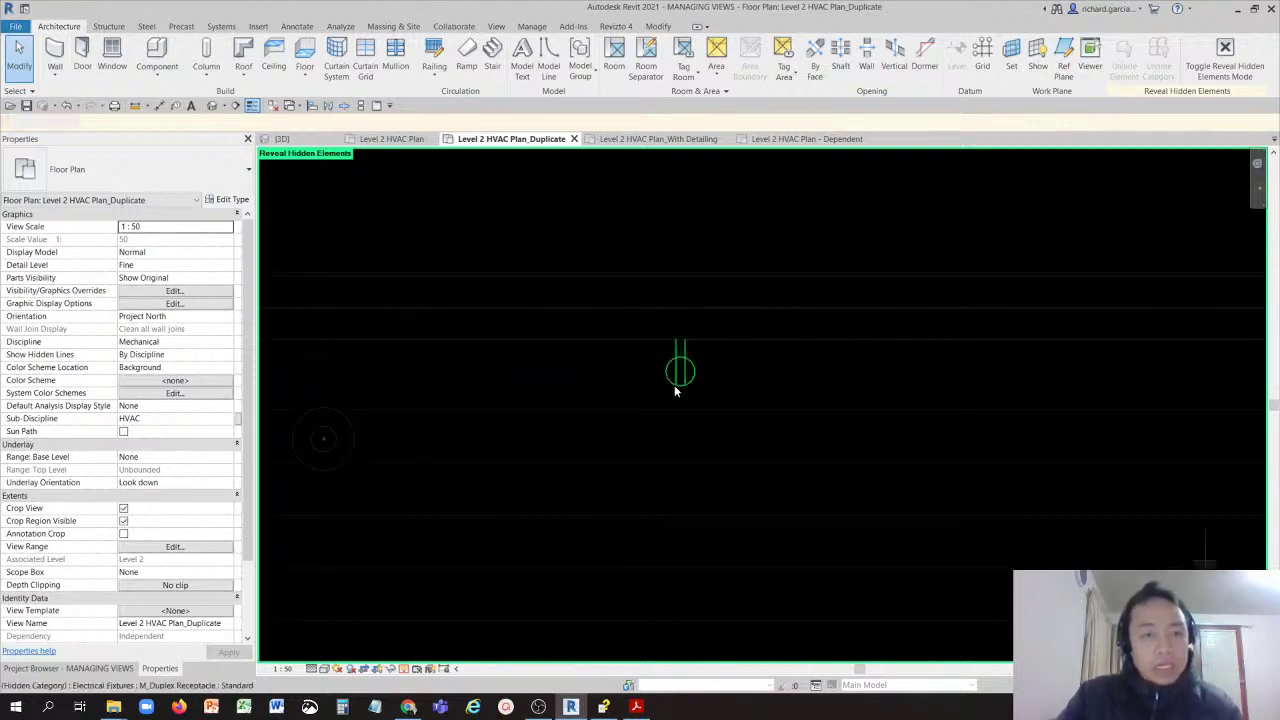
# Step: Select a hidden duplex receptacle and try Unhide Category and Unhide Element on it
pyautogui.click(674, 385)
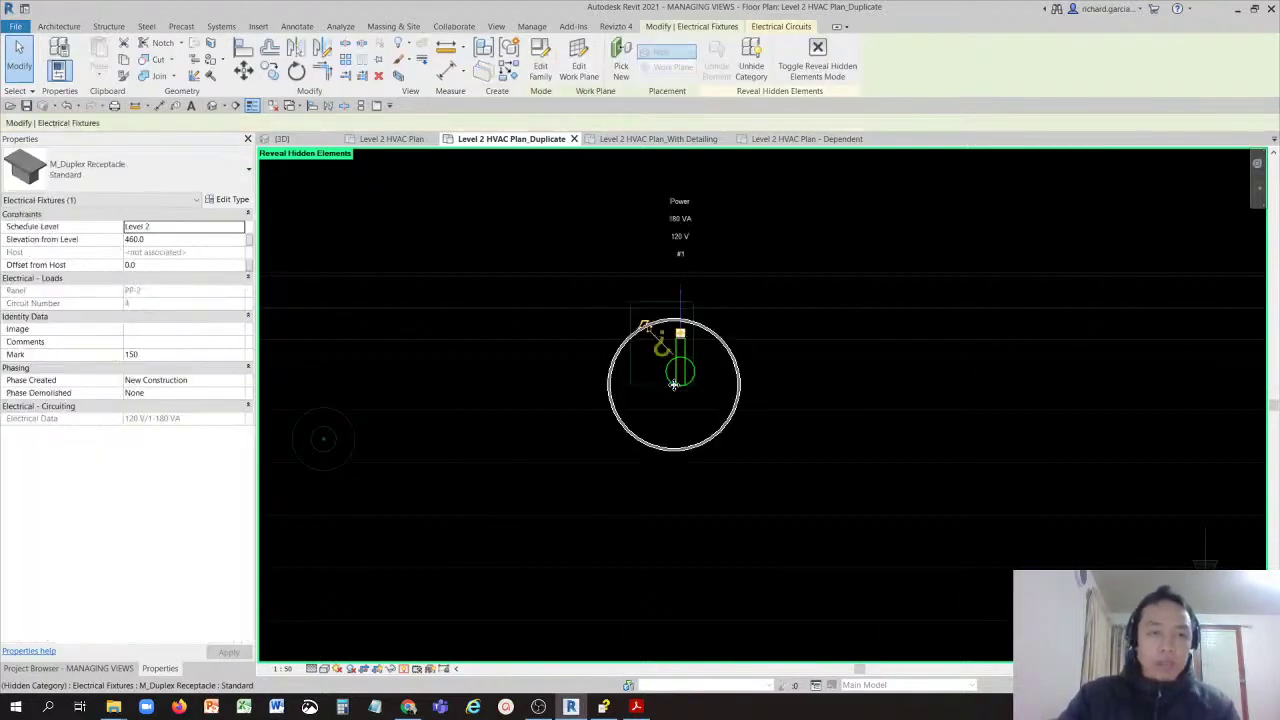
pyautogui.scroll(-2, 674, 385)
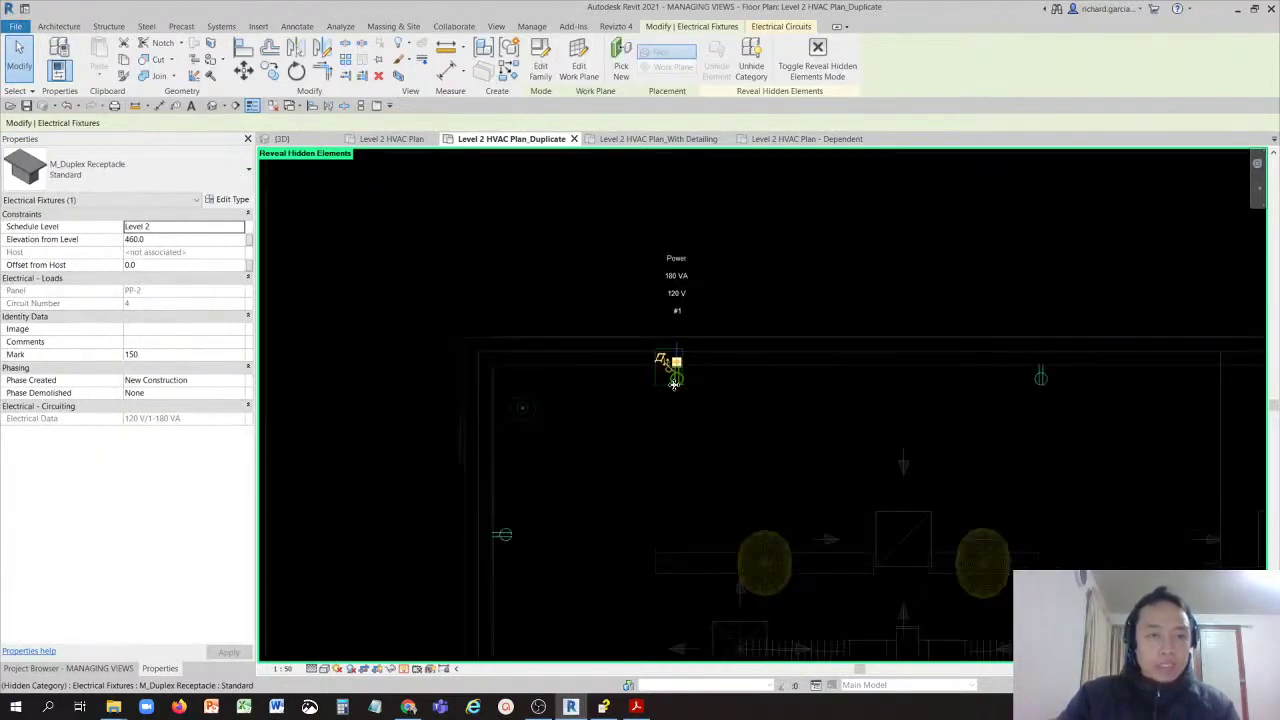
pyautogui.click(752, 70)
pyautogui.click(752, 70)
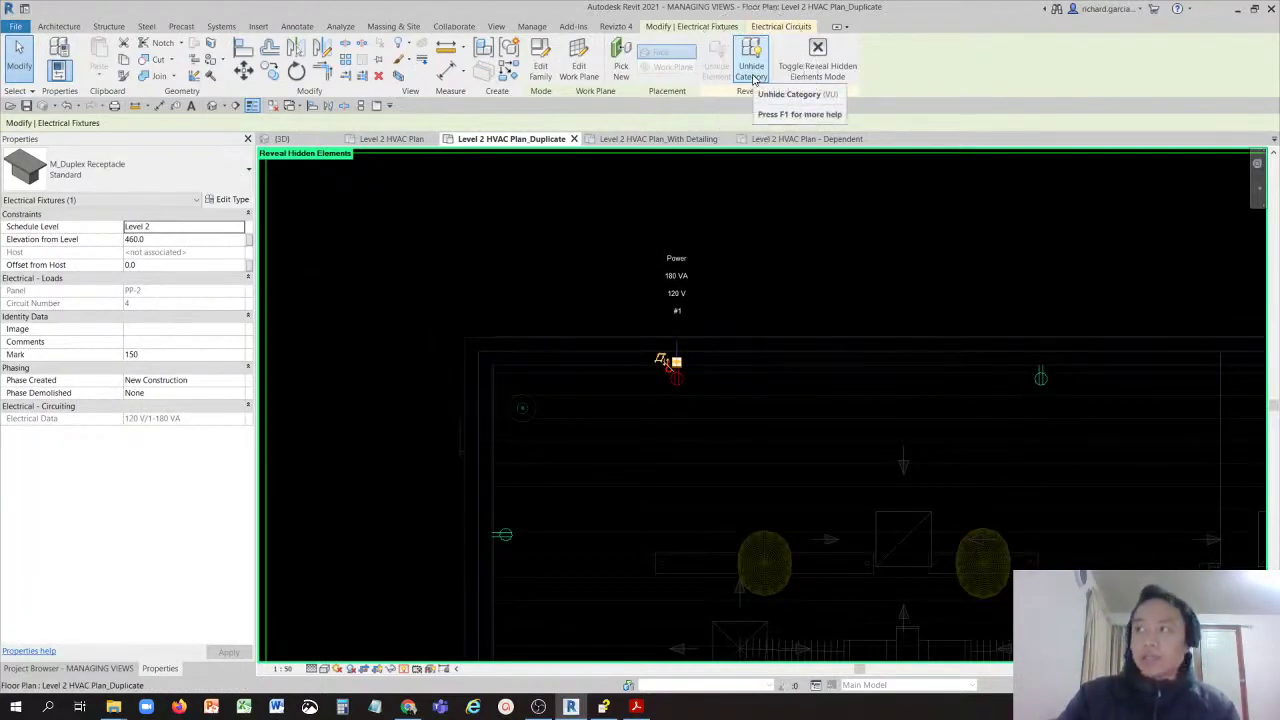
pyautogui.click(718, 62)
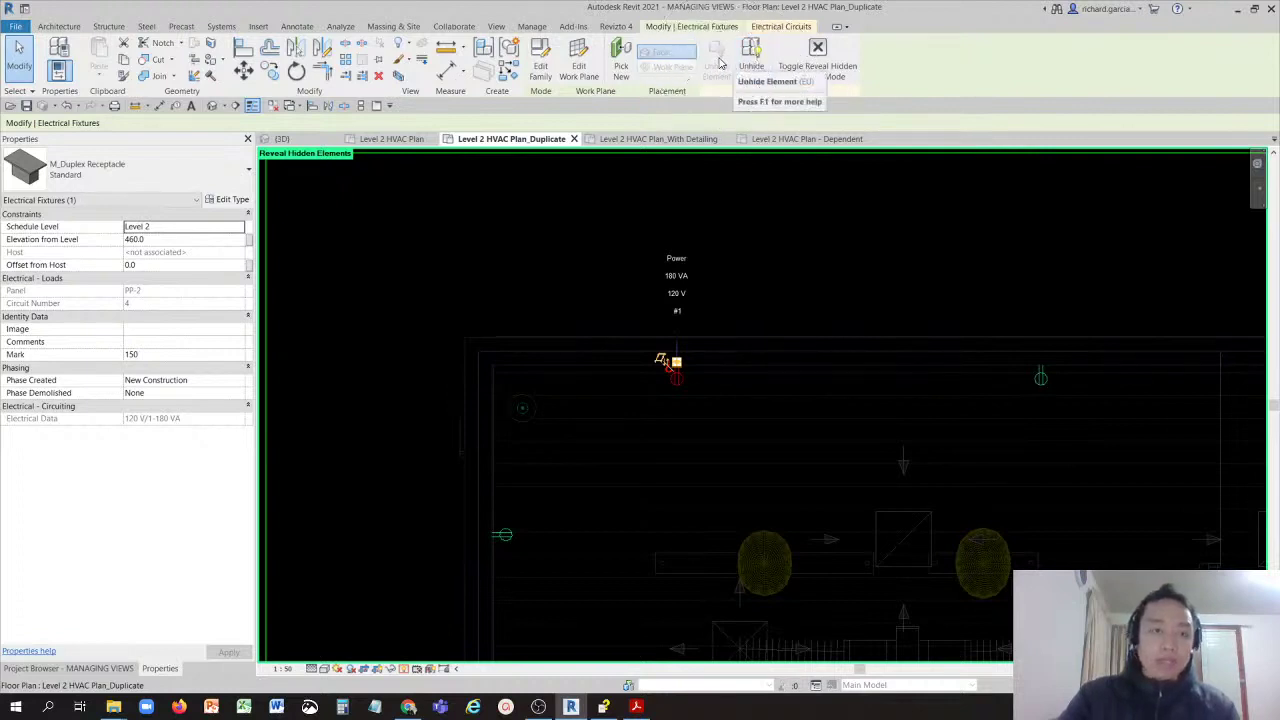
pyautogui.click(530, 238)
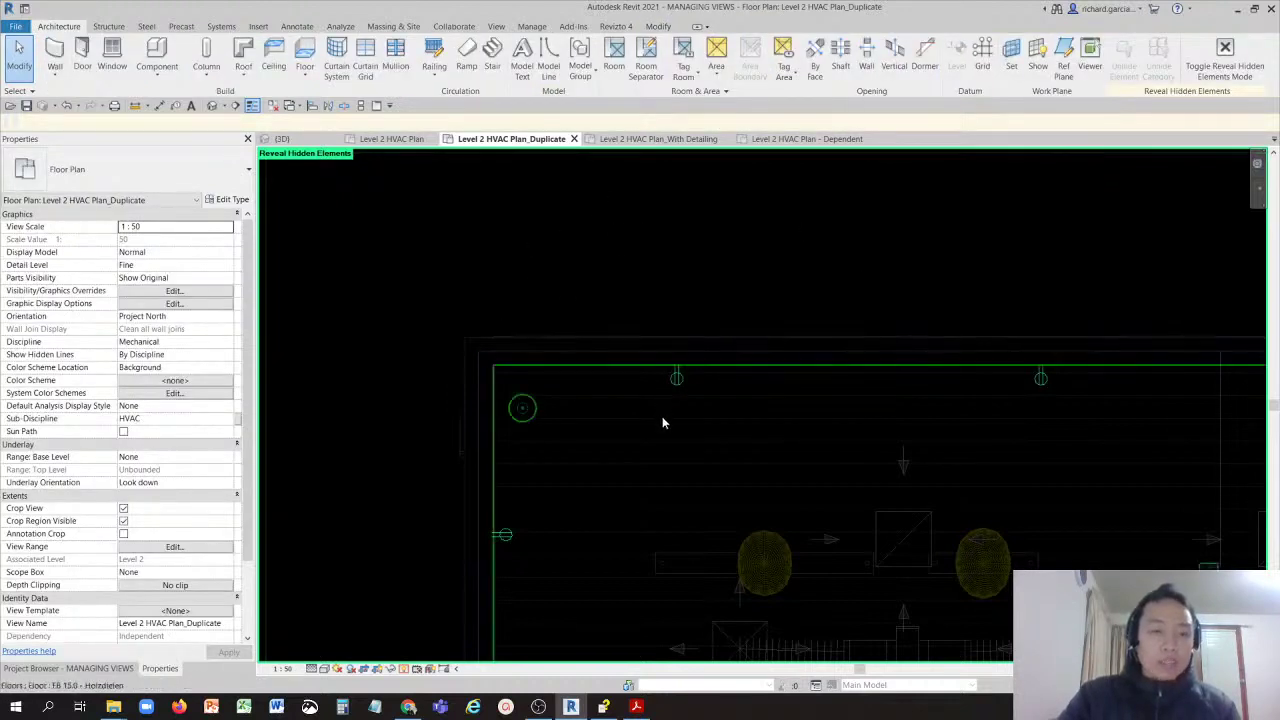
# Step: Reselect the hidden M_Duplex Receptacle, unhide the Electrical Fixtures category, and deselect
pyautogui.click(678, 390)
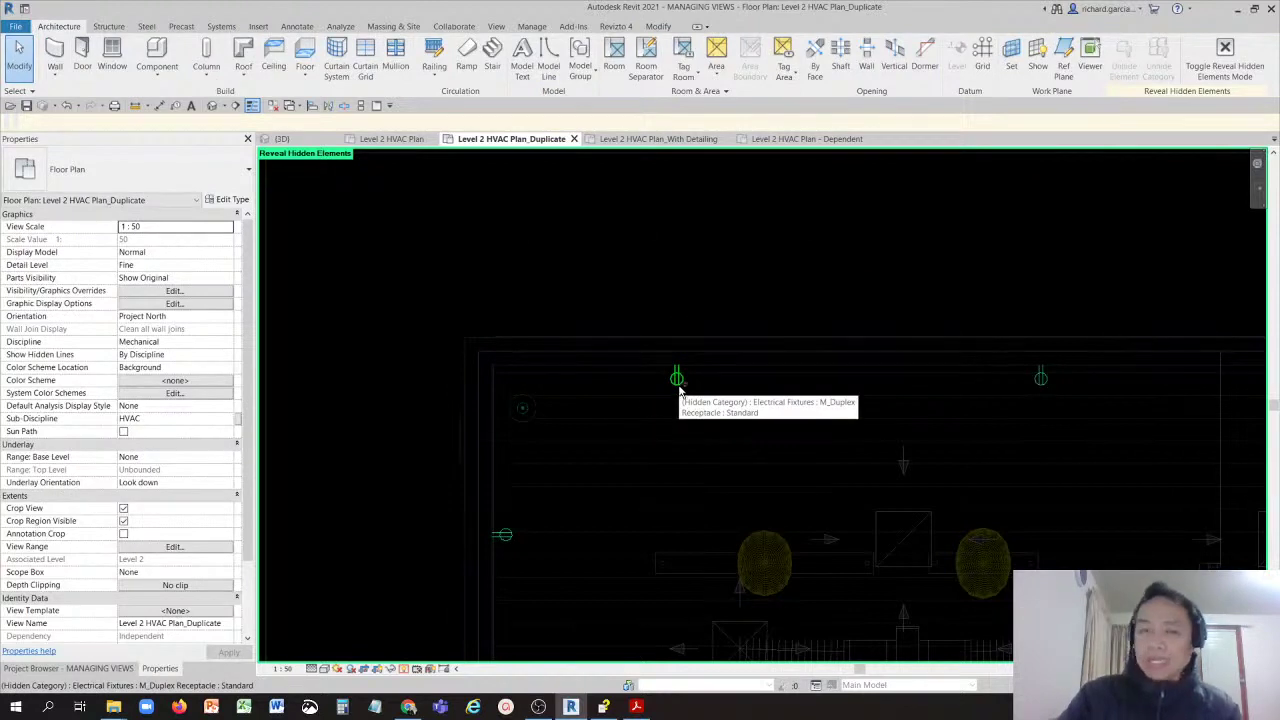
pyautogui.click(678, 390)
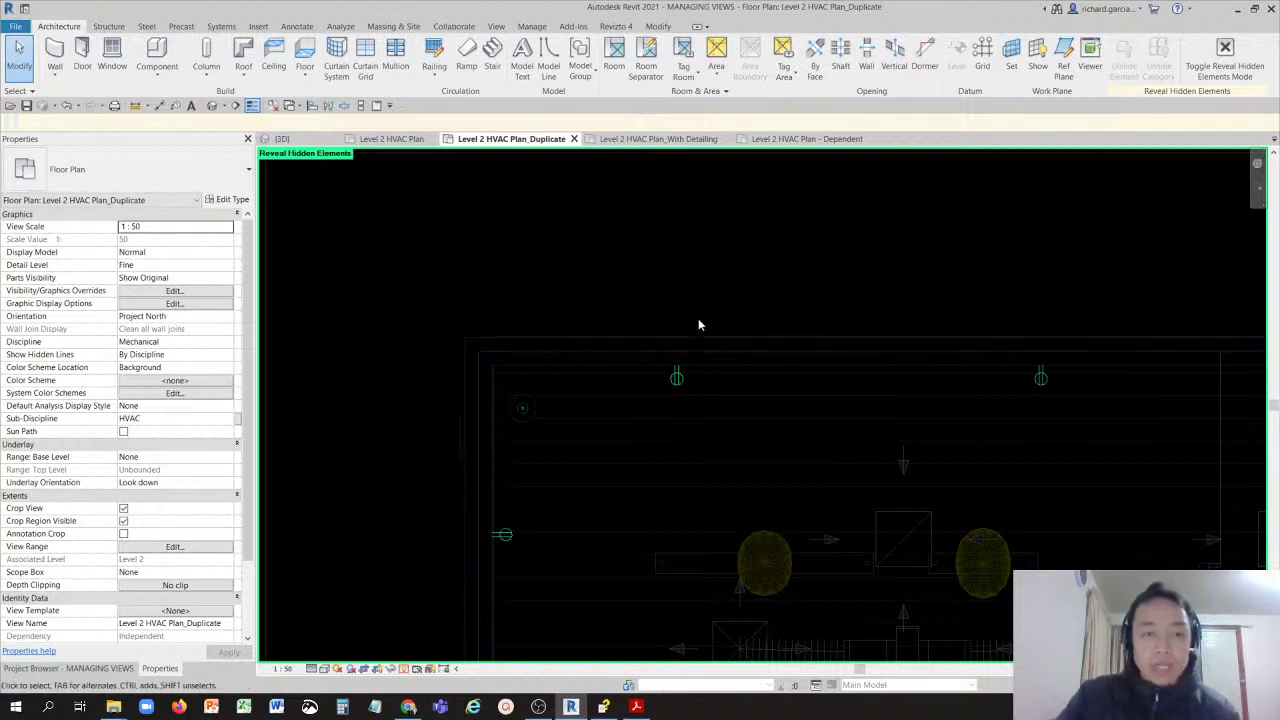
pyautogui.click(683, 389)
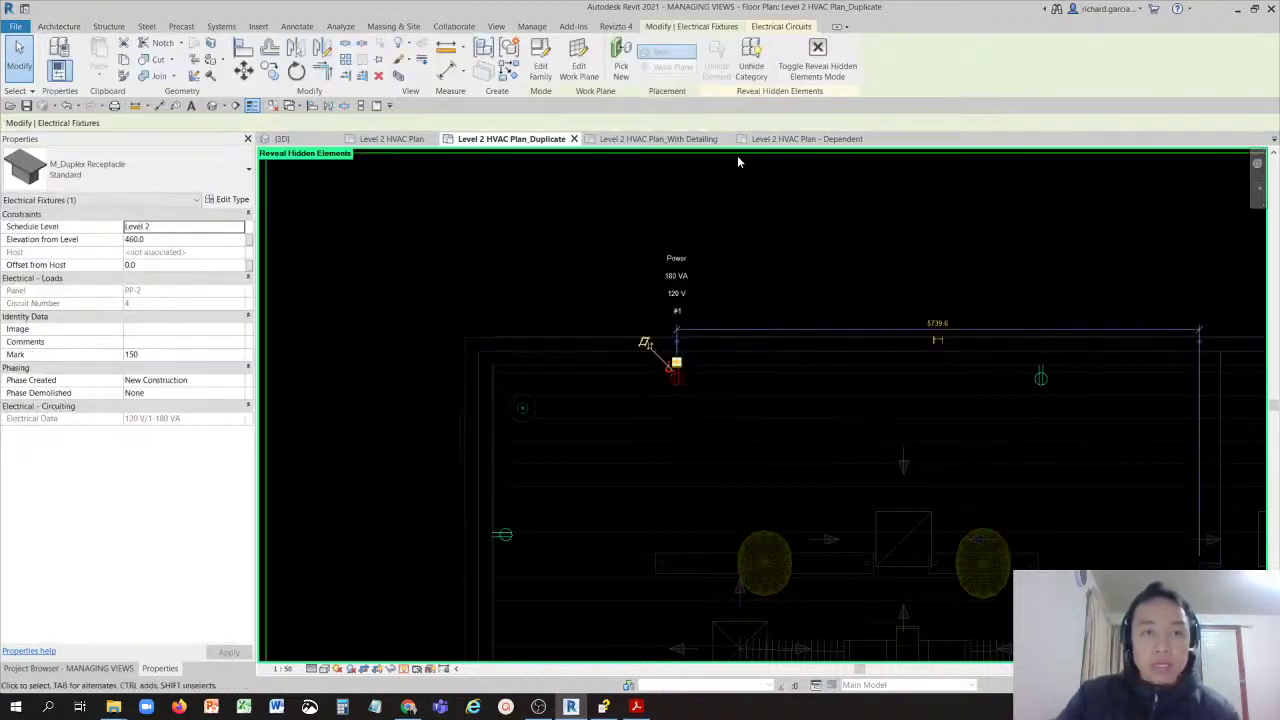
pyautogui.click(750, 70)
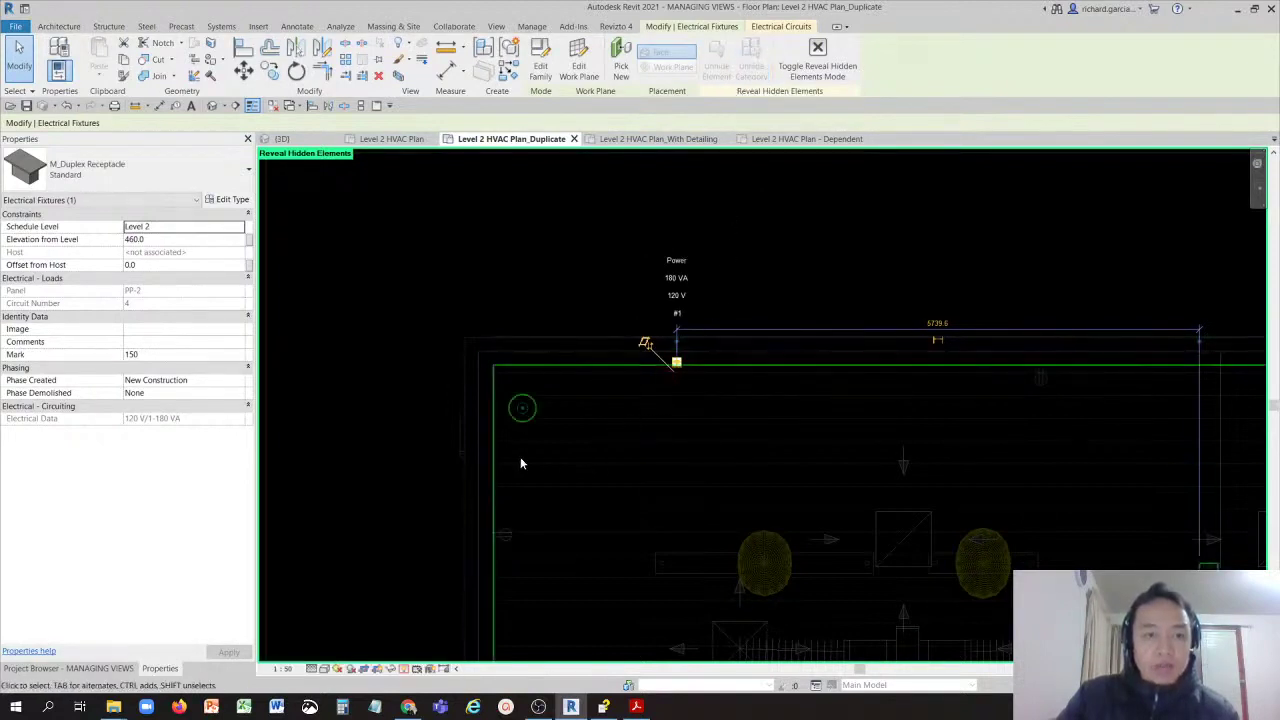
pyautogui.click(391, 472)
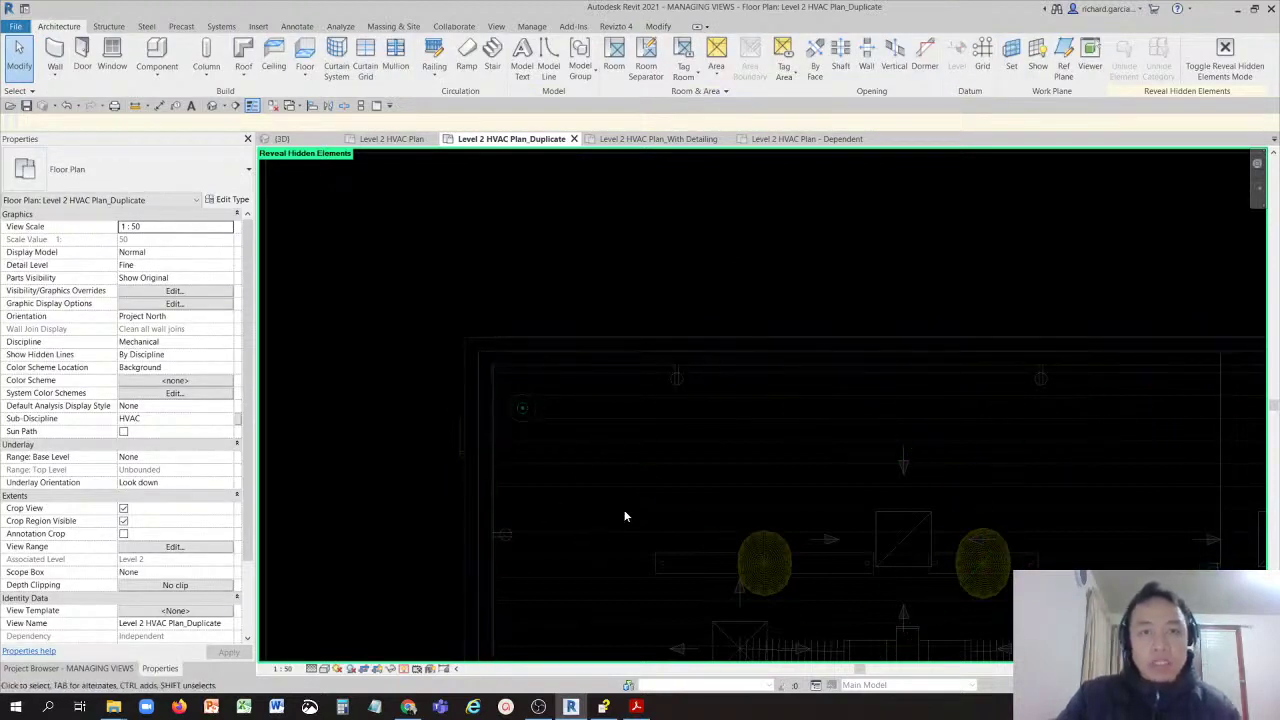
# Step: Turn off Reveal Hidden Elements mode and open the view's Visibility/Graphic Overrides dialog
pyautogui.click(1221, 73)
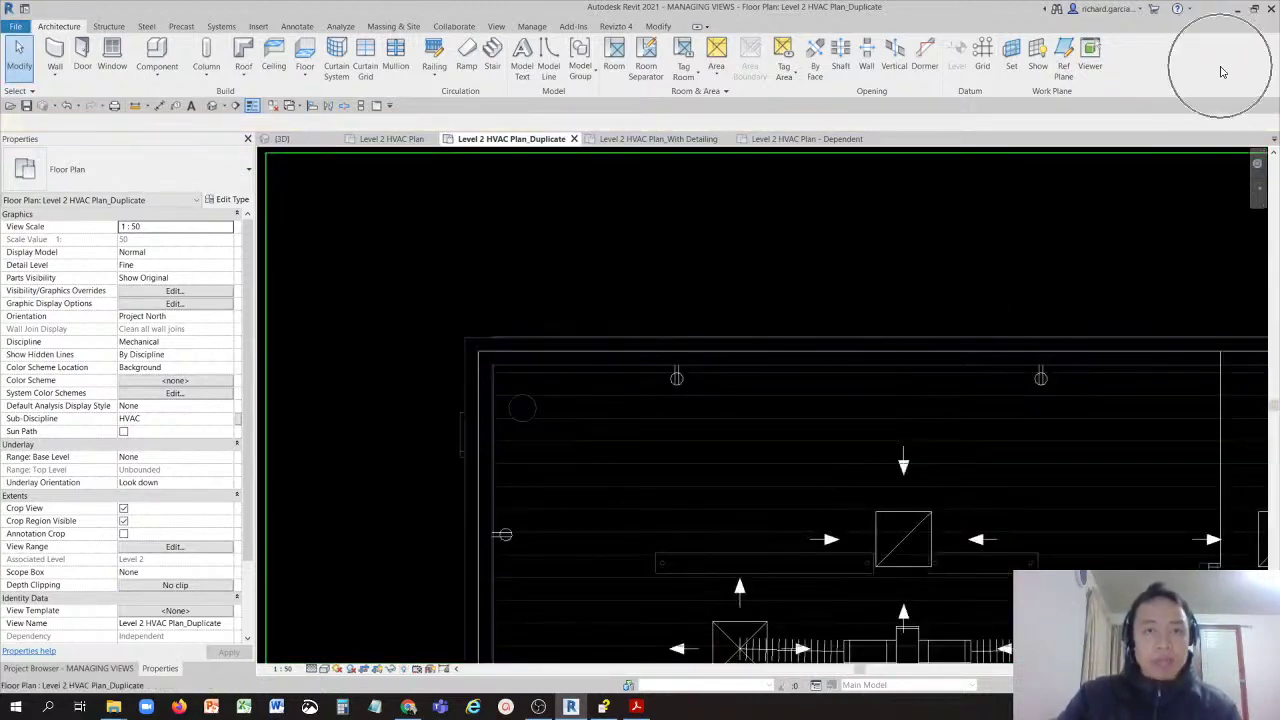
pyautogui.click(693, 388)
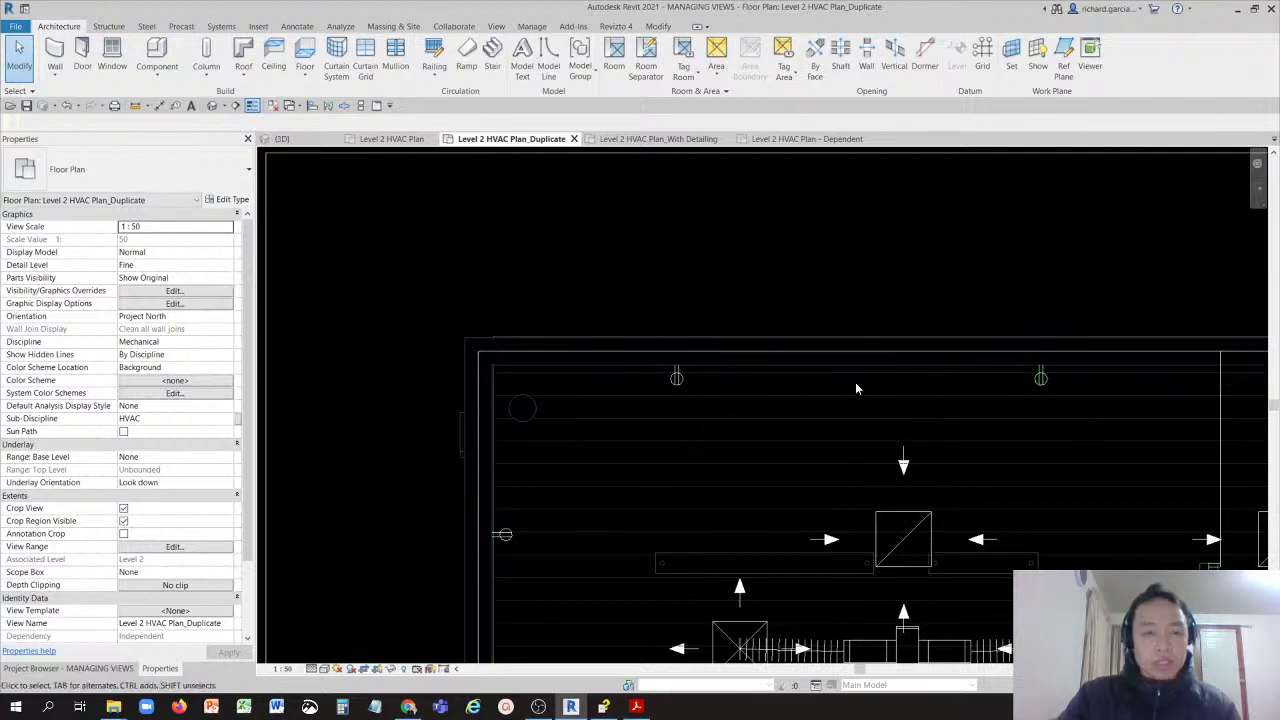
pyautogui.click(676, 377)
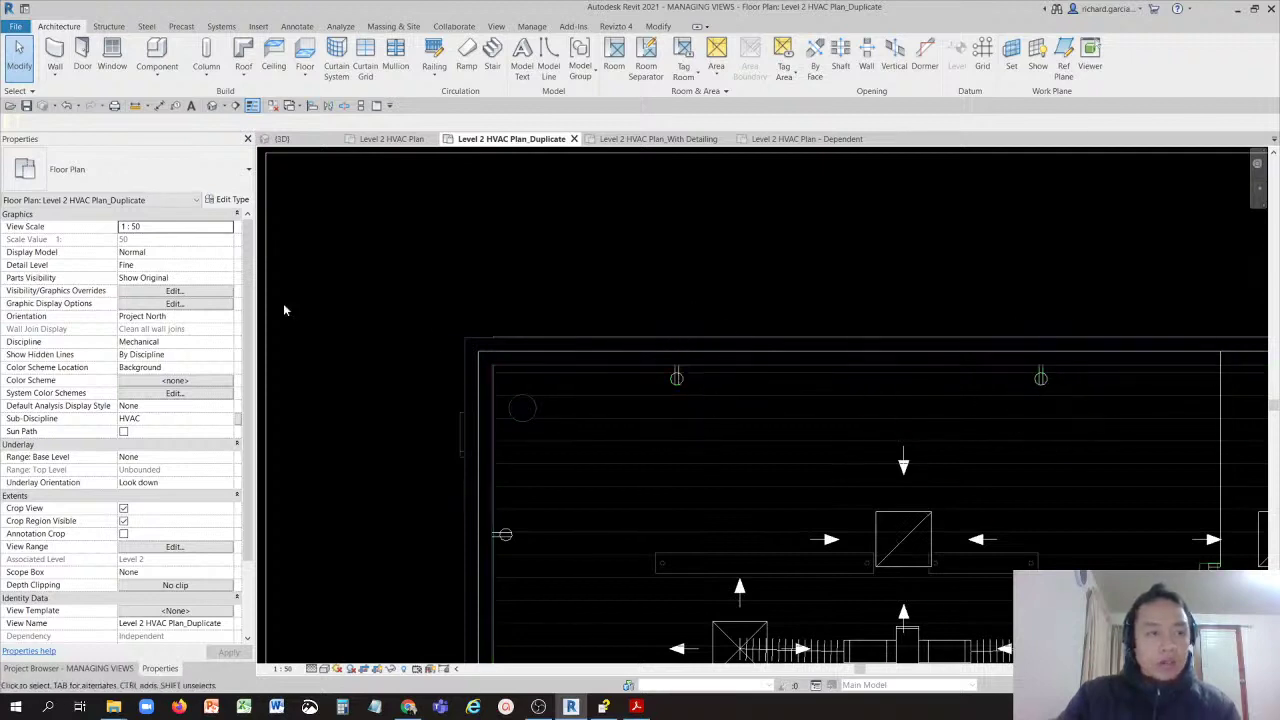
pyautogui.click(193, 291)
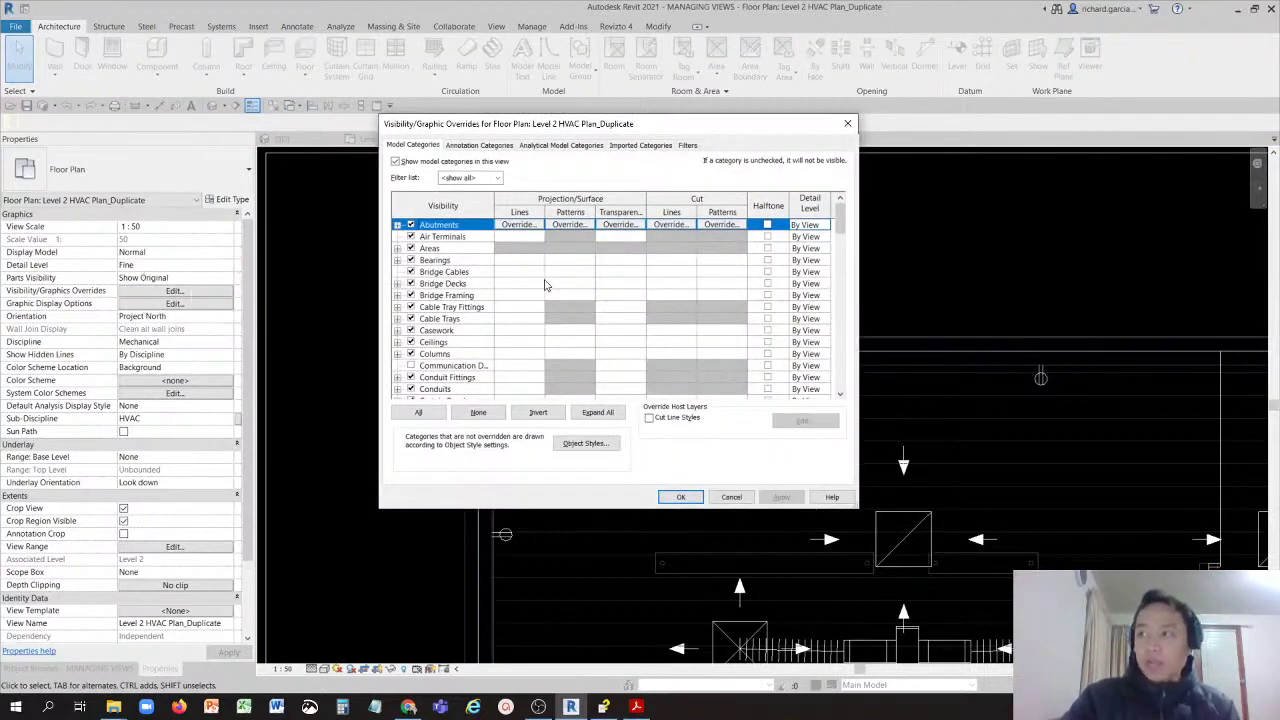
# Step: Uncheck Electrical Fixtures in Visibility/Graphic Overrides so the receptacles disappear from the plan
pyautogui.click(446, 296)
pyautogui.keyDown('shift'); pyautogui.click(440, 307); pyautogui.keyUp('shift')
pyautogui.scroll(-2, 437, 322)
pyautogui.scroll(-6, 437, 322)
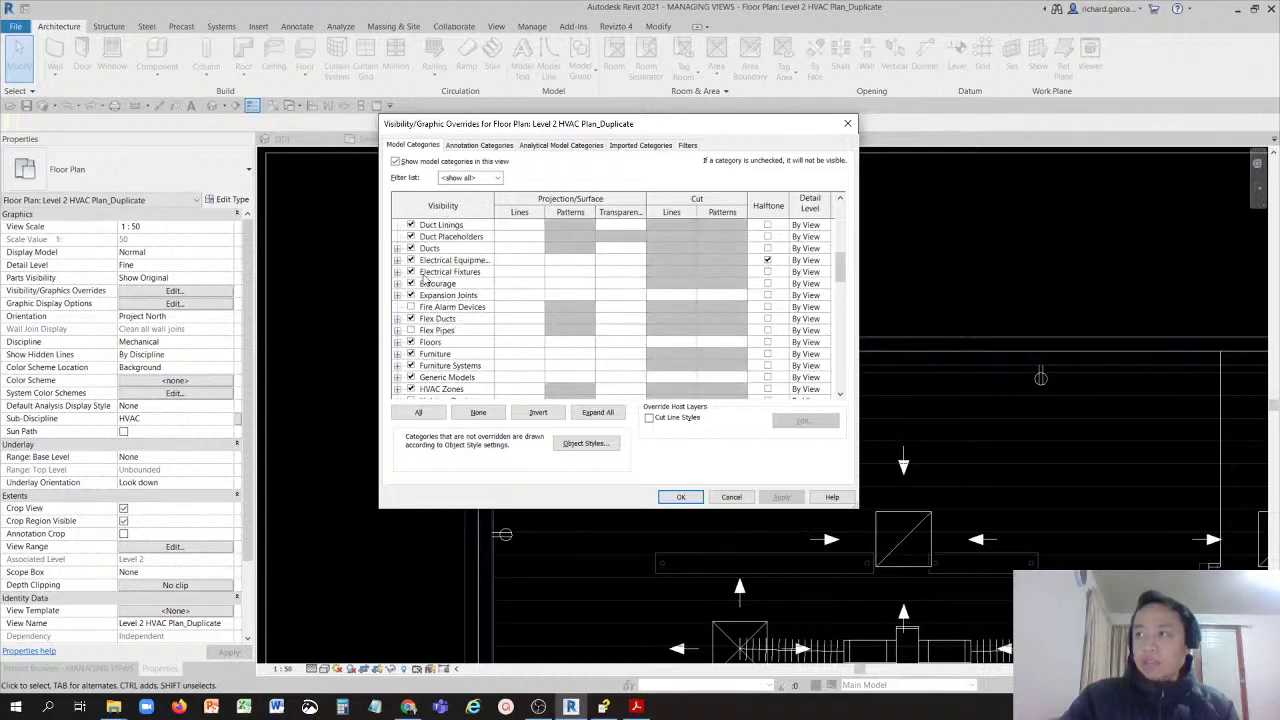
pyautogui.click(424, 272)
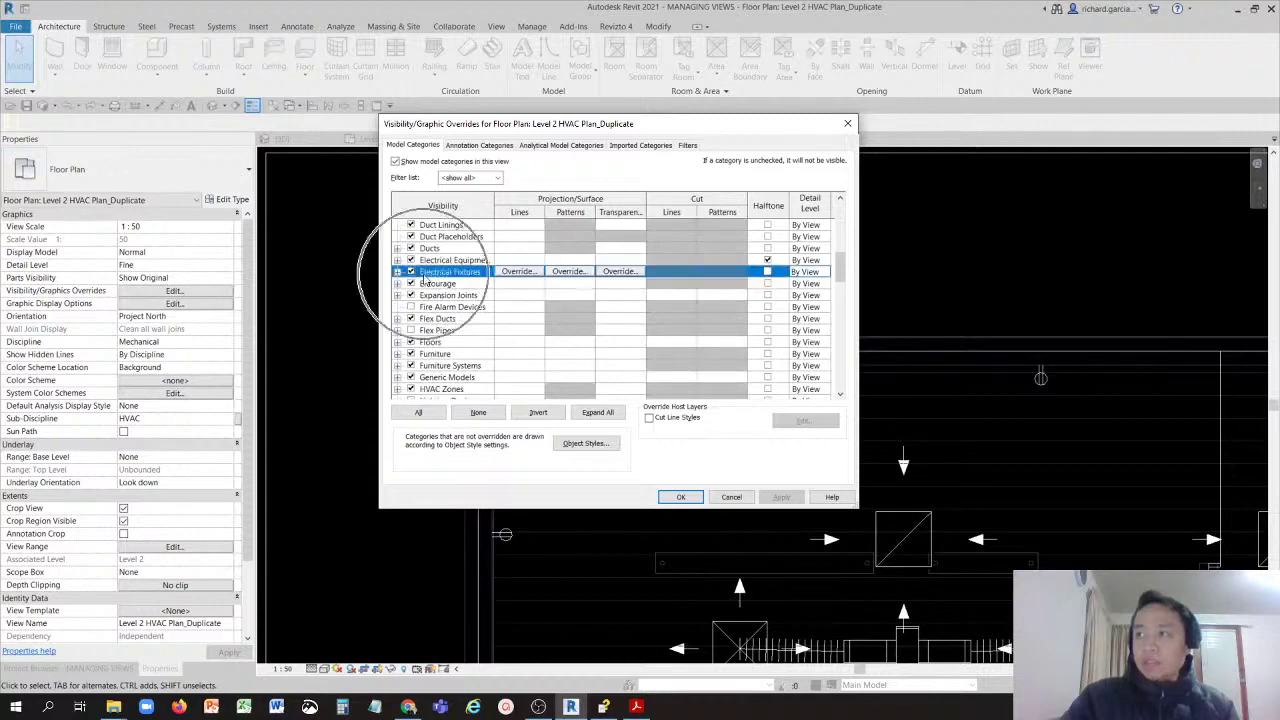
pyautogui.click(410, 272)
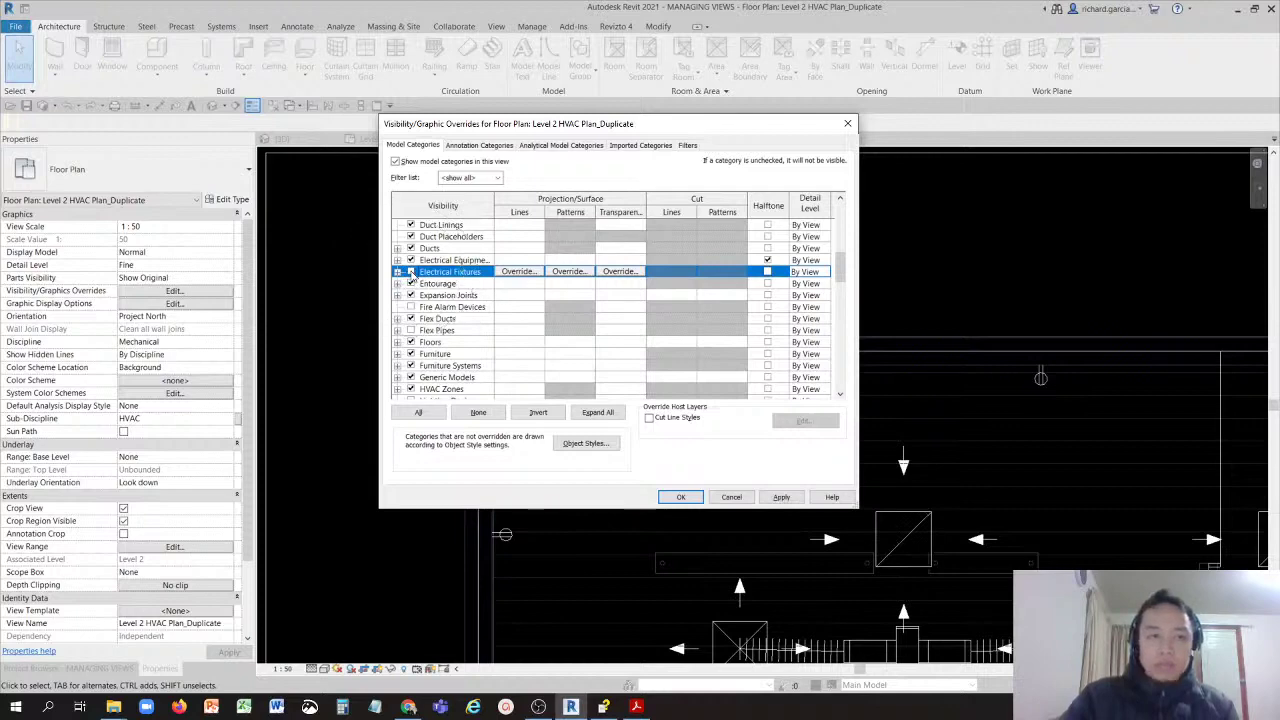
pyautogui.click(683, 497)
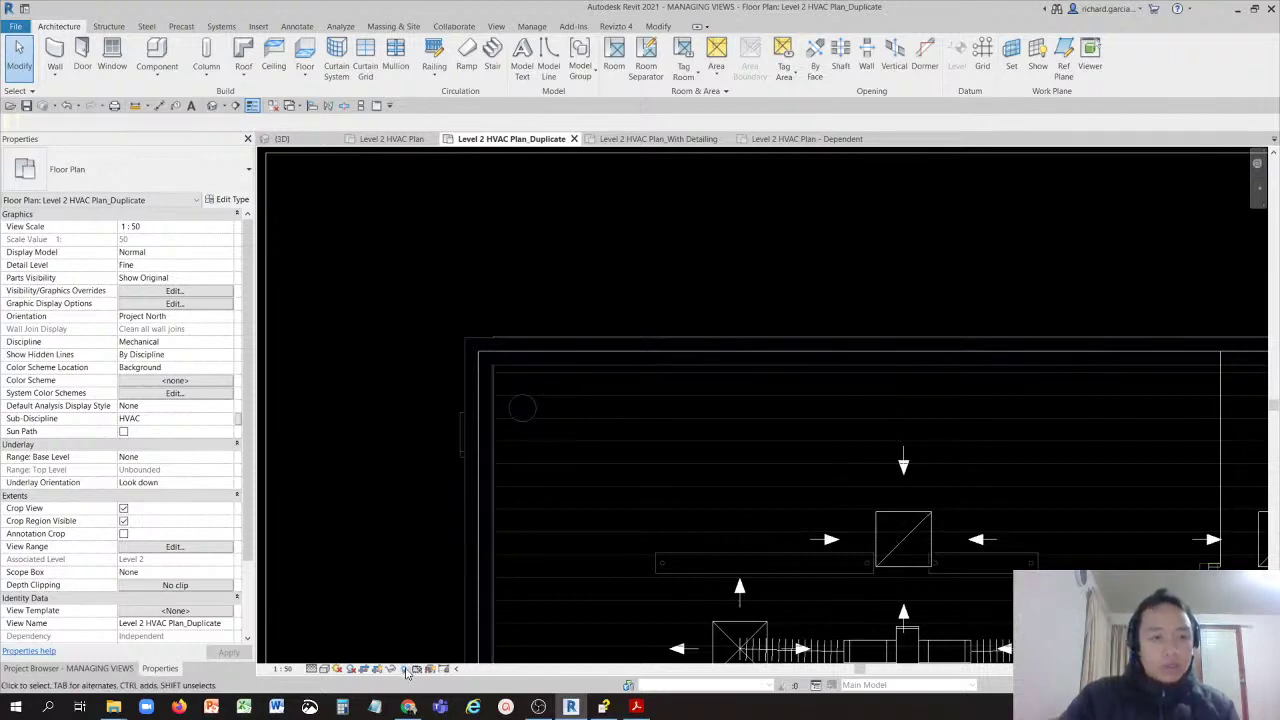
pyautogui.press('ctrl')
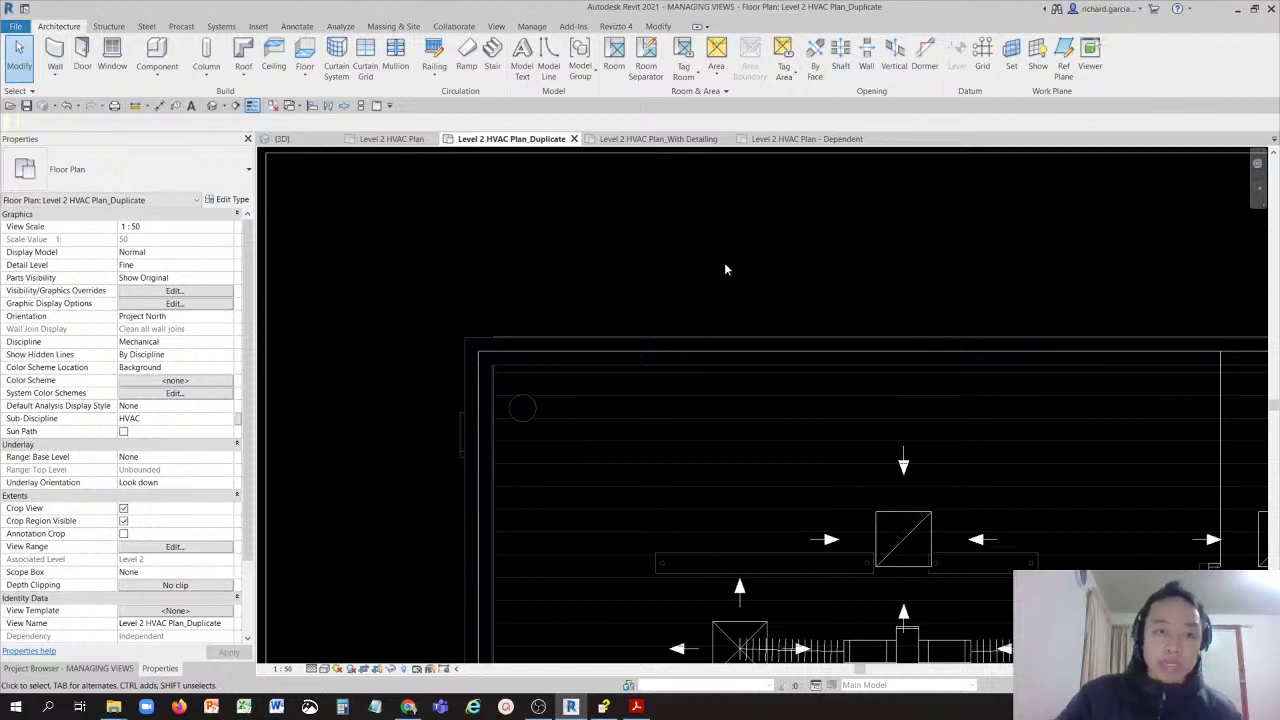
pyautogui.scroll(-2, 809, 376)
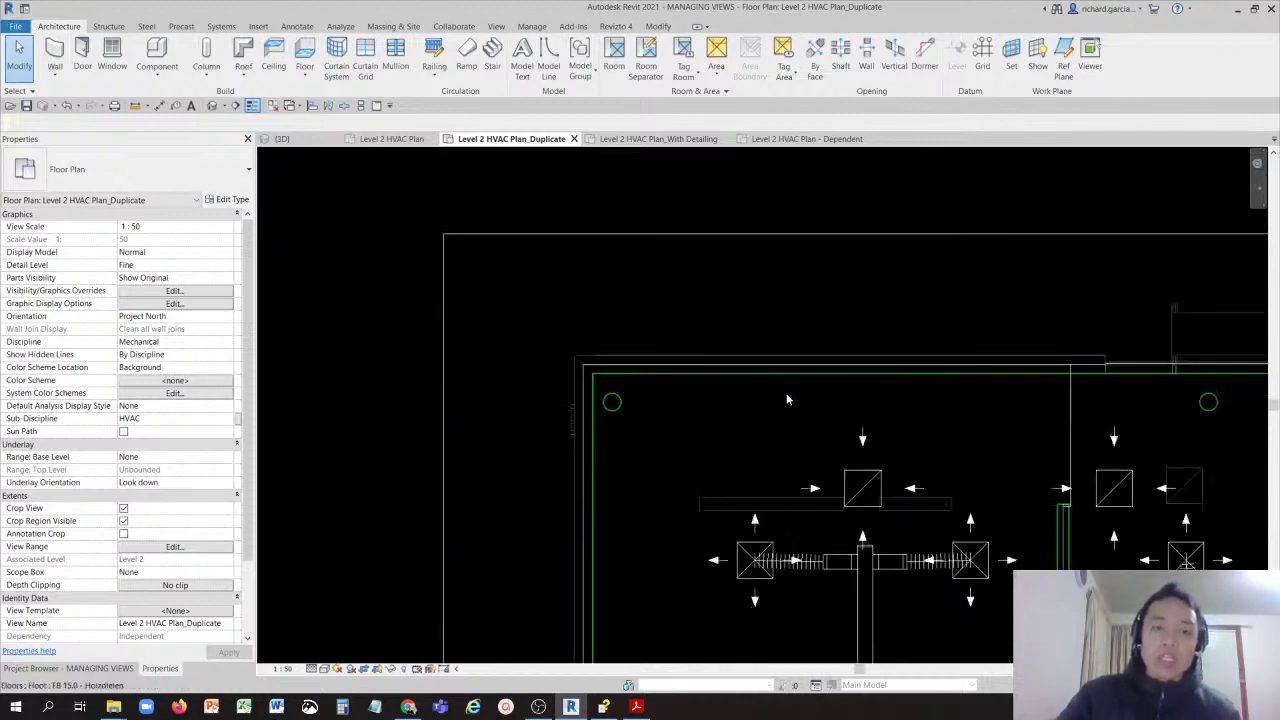
pyautogui.moveTo(896, 434); pyautogui.dragTo(838, 366, button='middle')
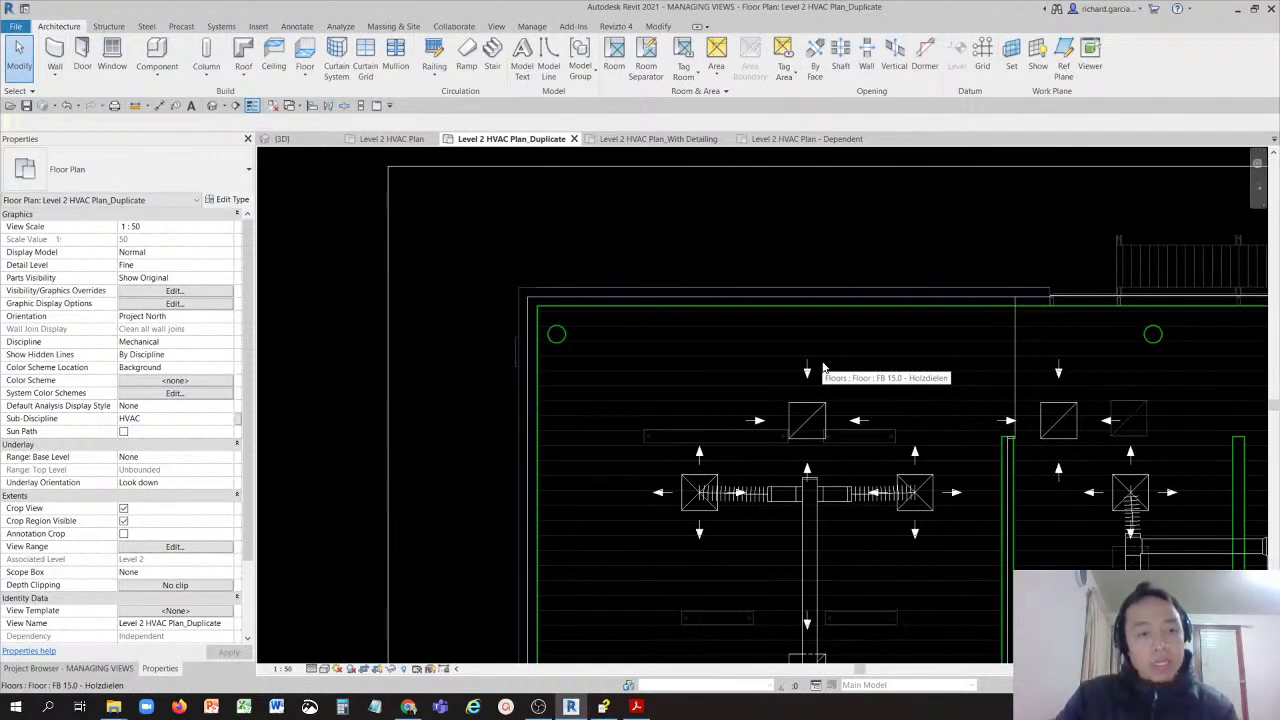
pyautogui.scroll(3, 818, 402)
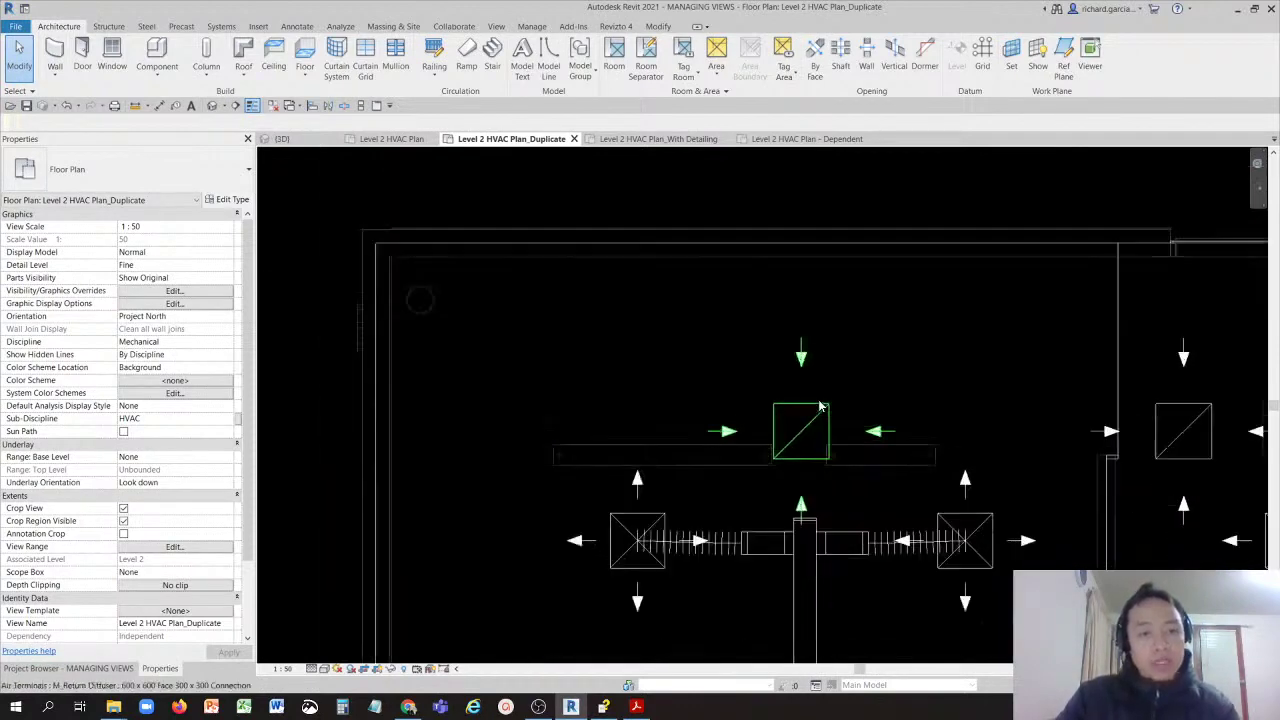
pyautogui.click(800, 450)
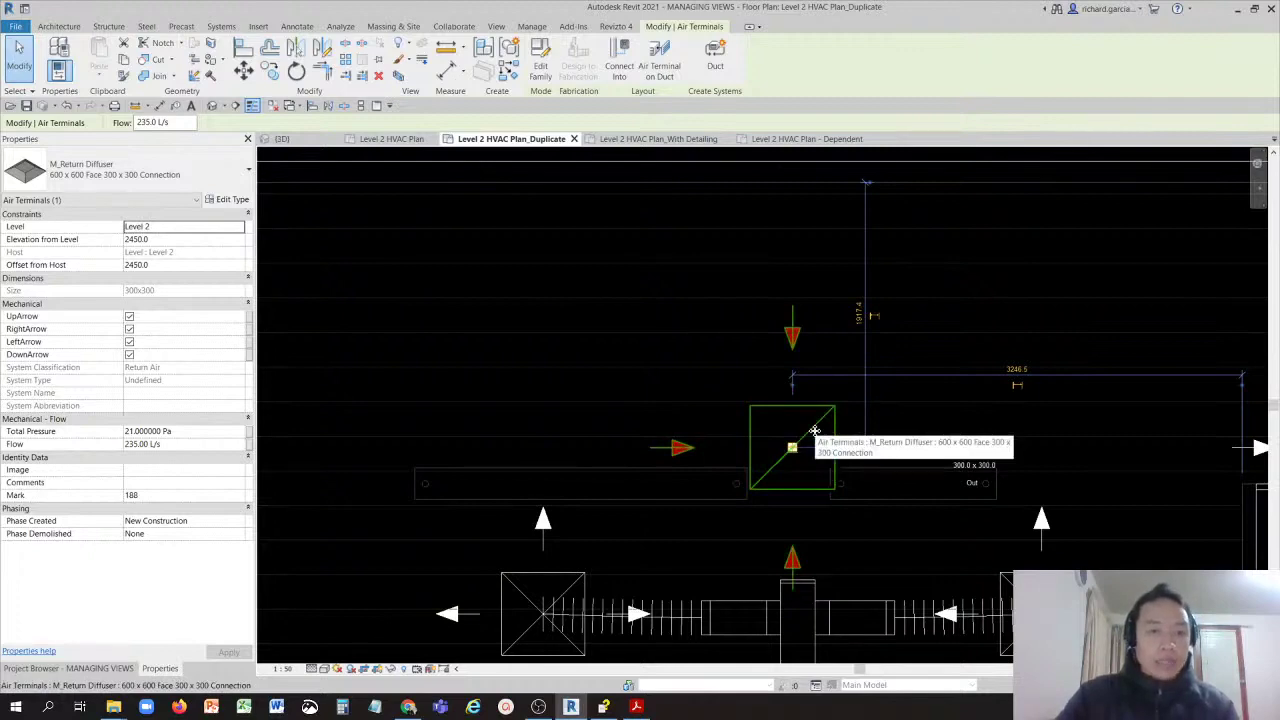
pyautogui.scroll(-2, 812, 430)
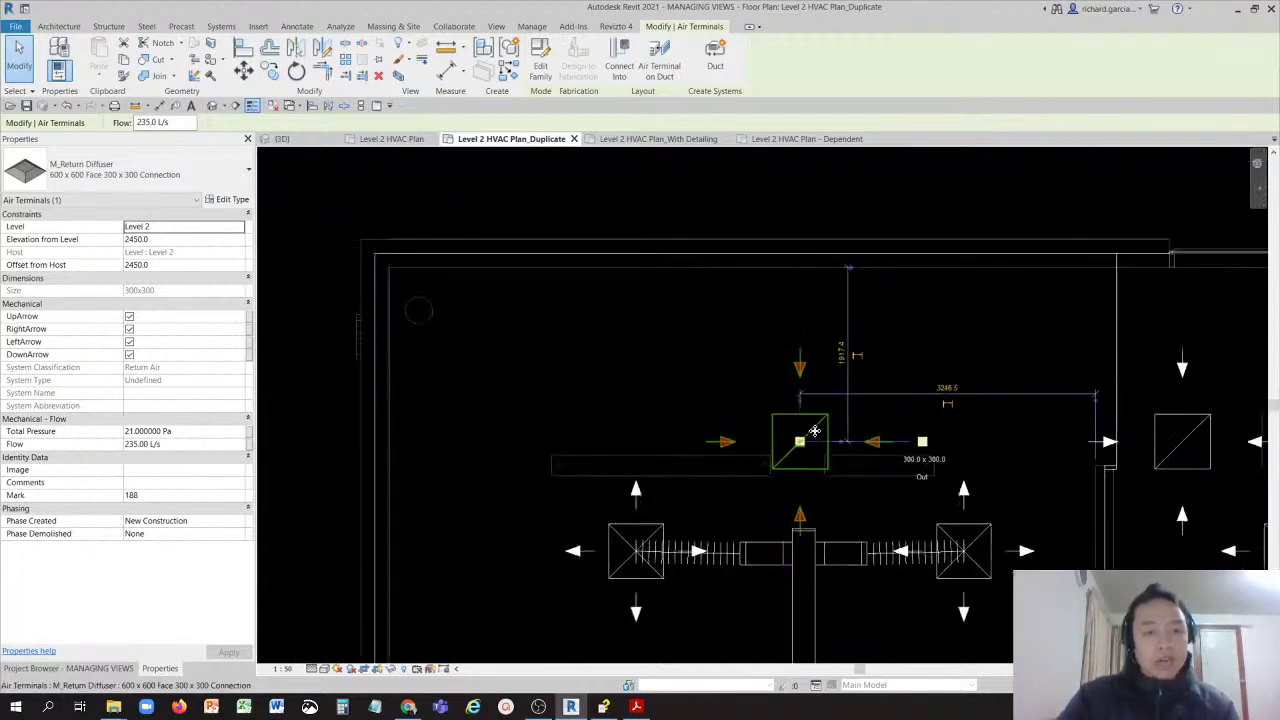
pyautogui.scroll(2, 812, 430)
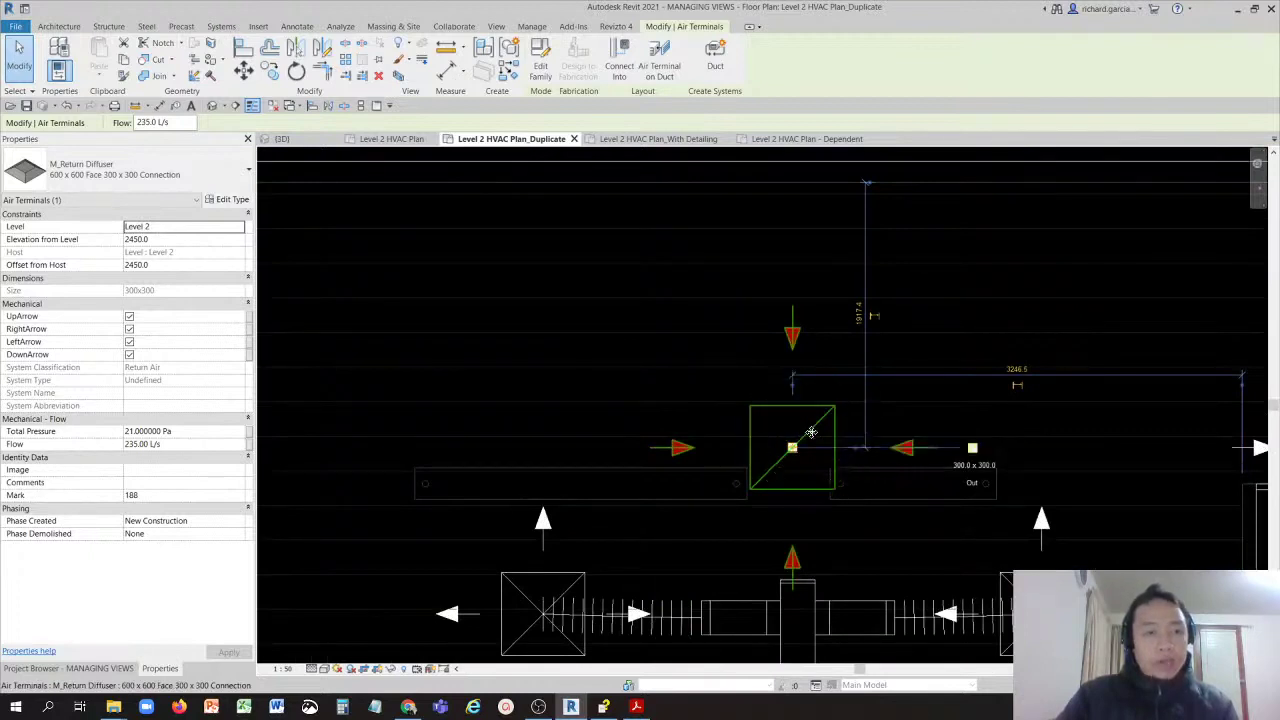
pyautogui.click(810, 432)
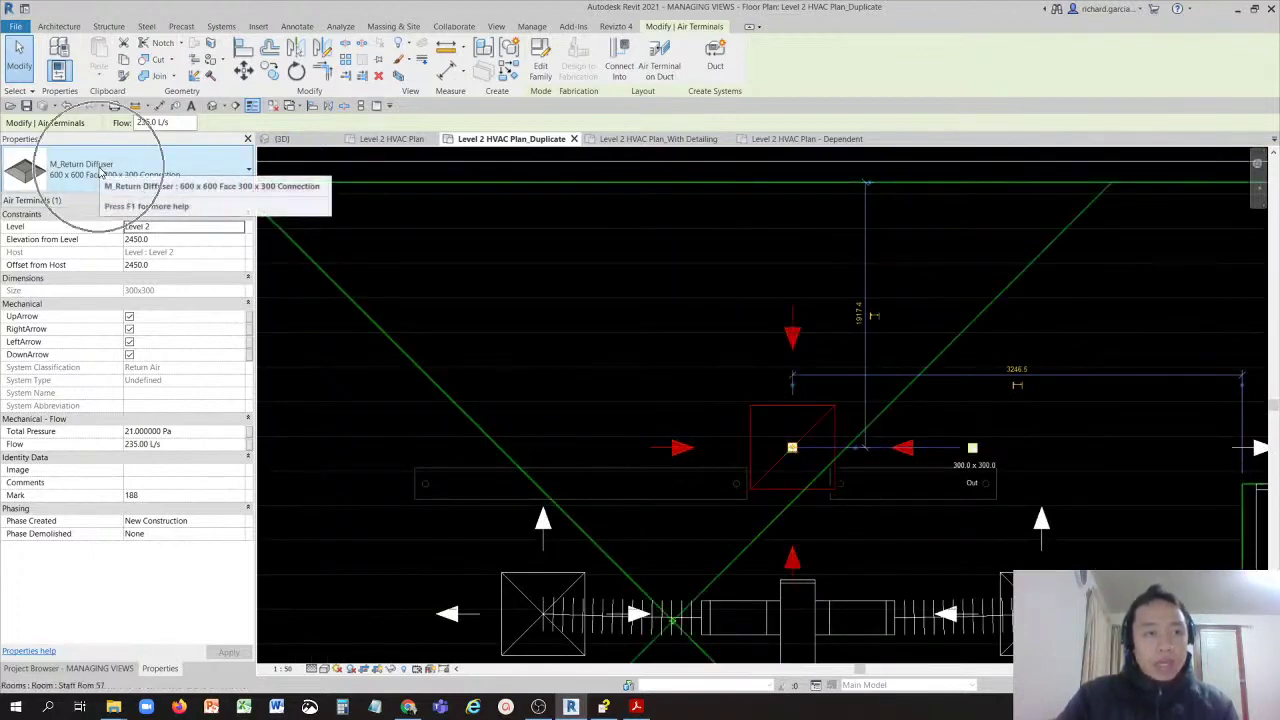
pyautogui.click(515, 586)
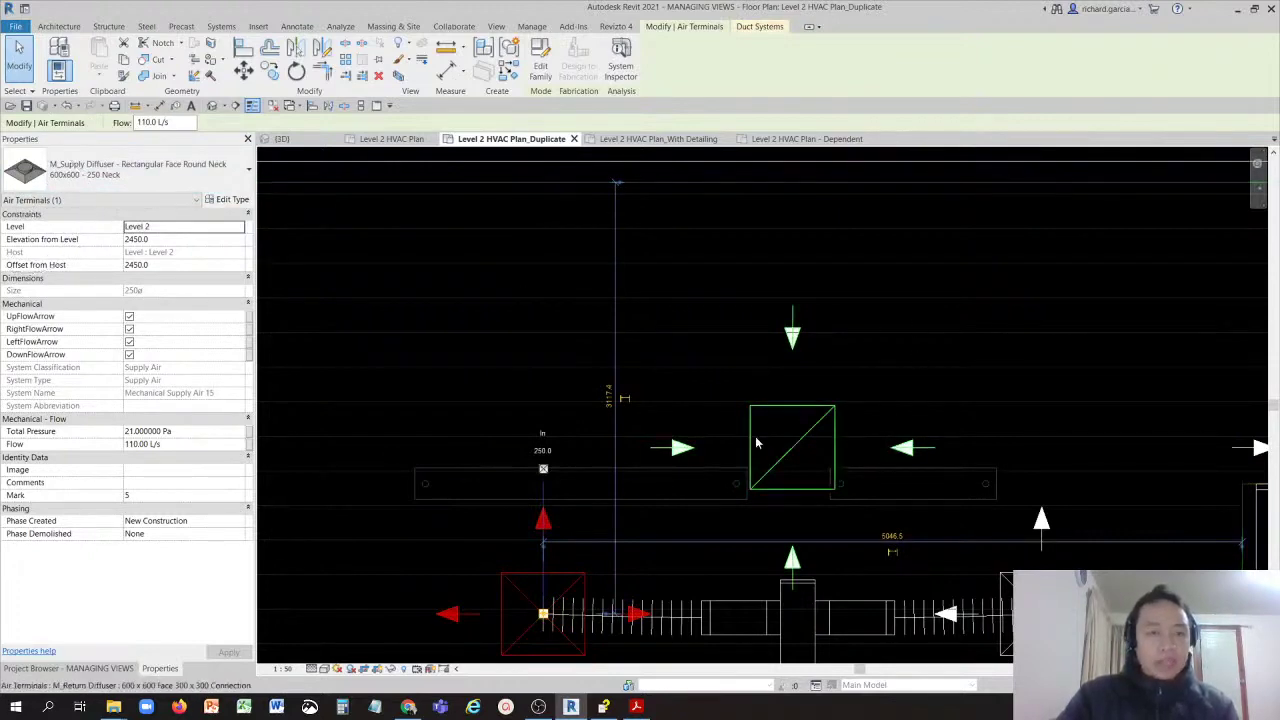
pyautogui.click(864, 272)
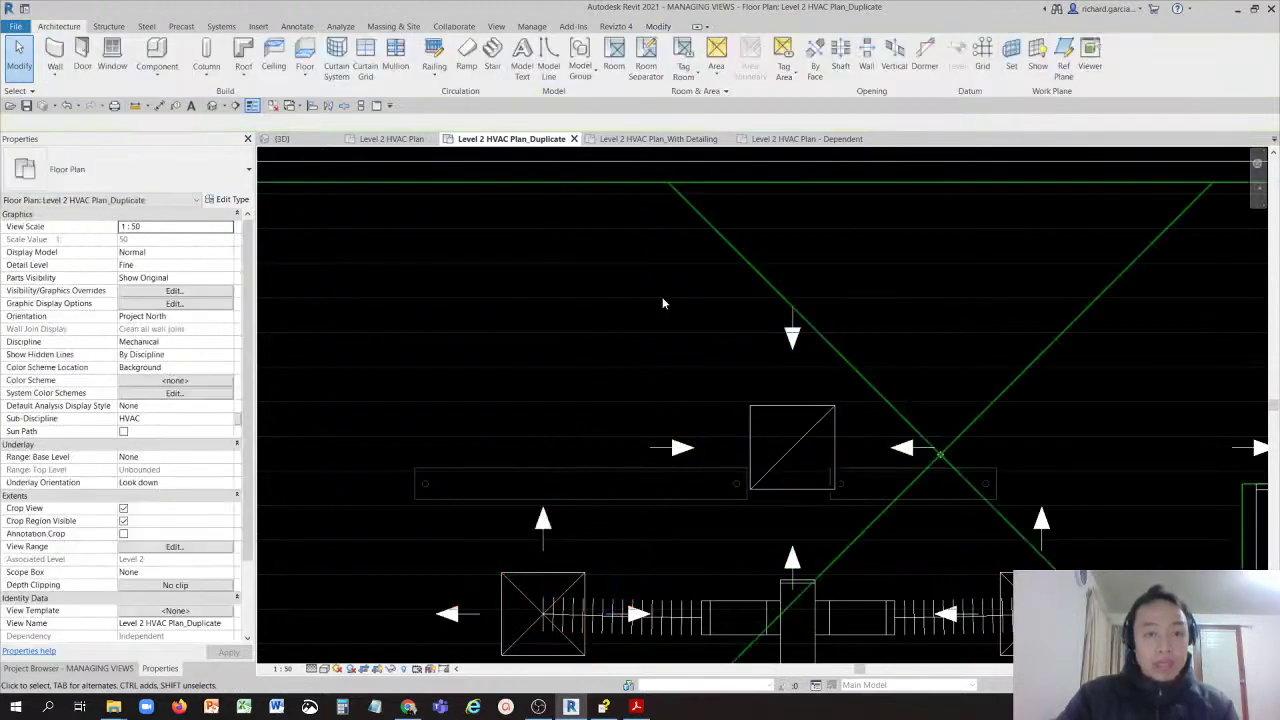
# Step: Switch off the Air Terminals category in the plan's Visibility/Graphic Overrides
pyautogui.click(197, 292)
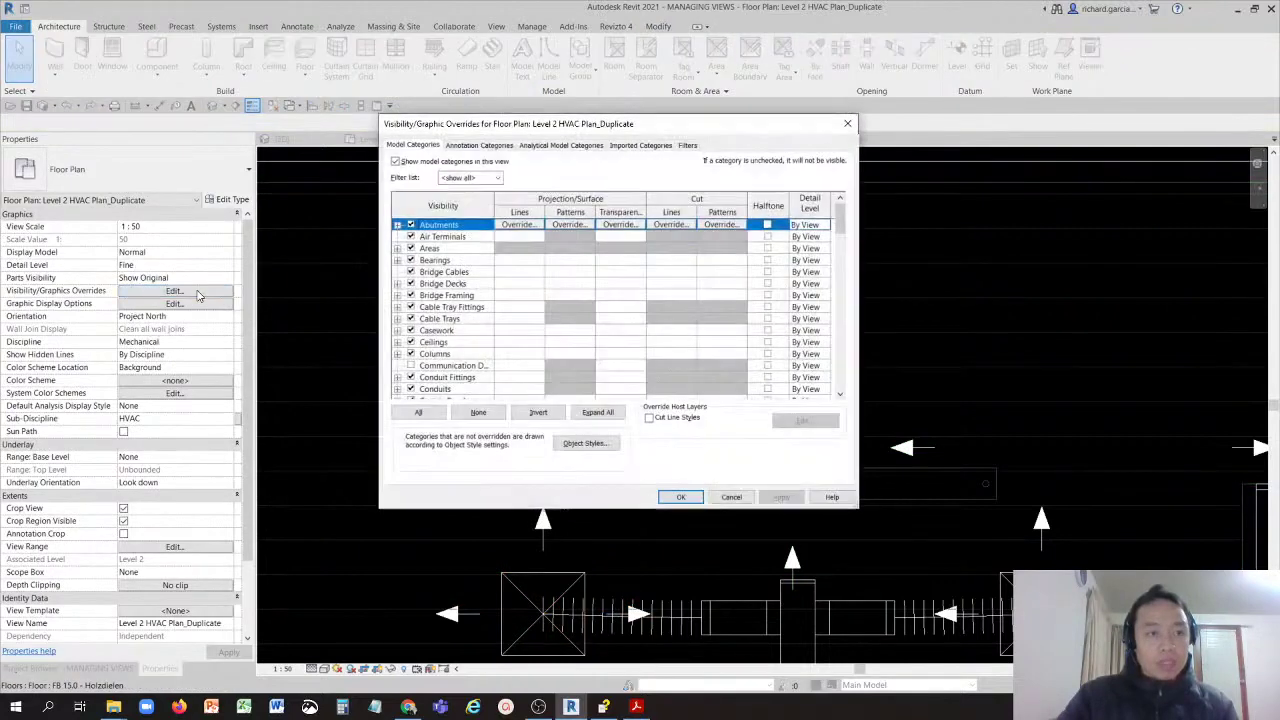
pyautogui.click(408, 238)
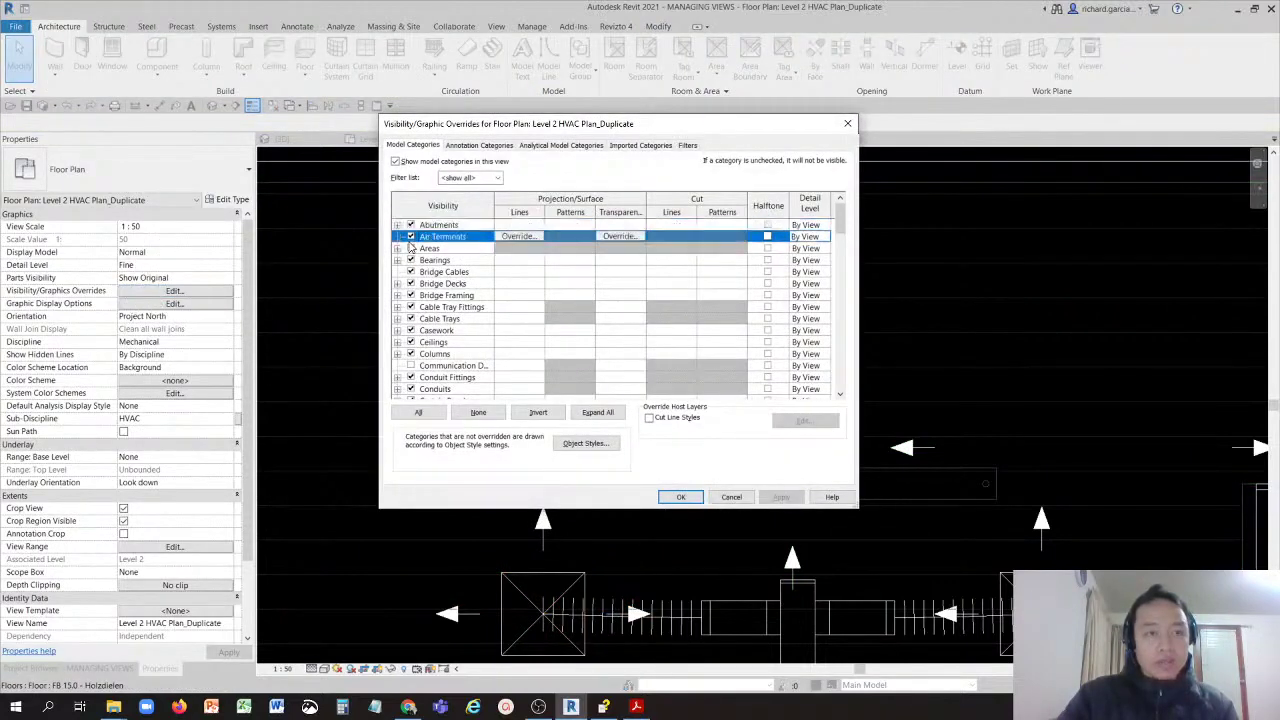
pyautogui.click(410, 237)
pyautogui.click(410, 237)
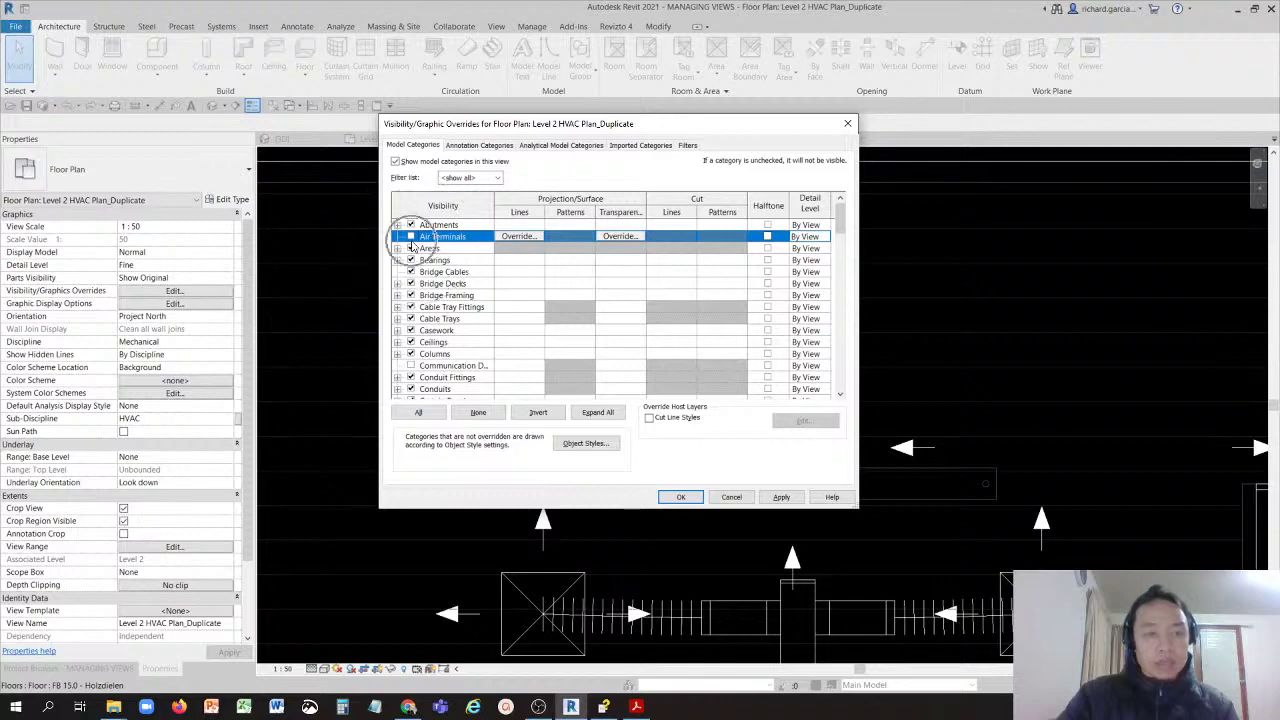
pyautogui.click(680, 497)
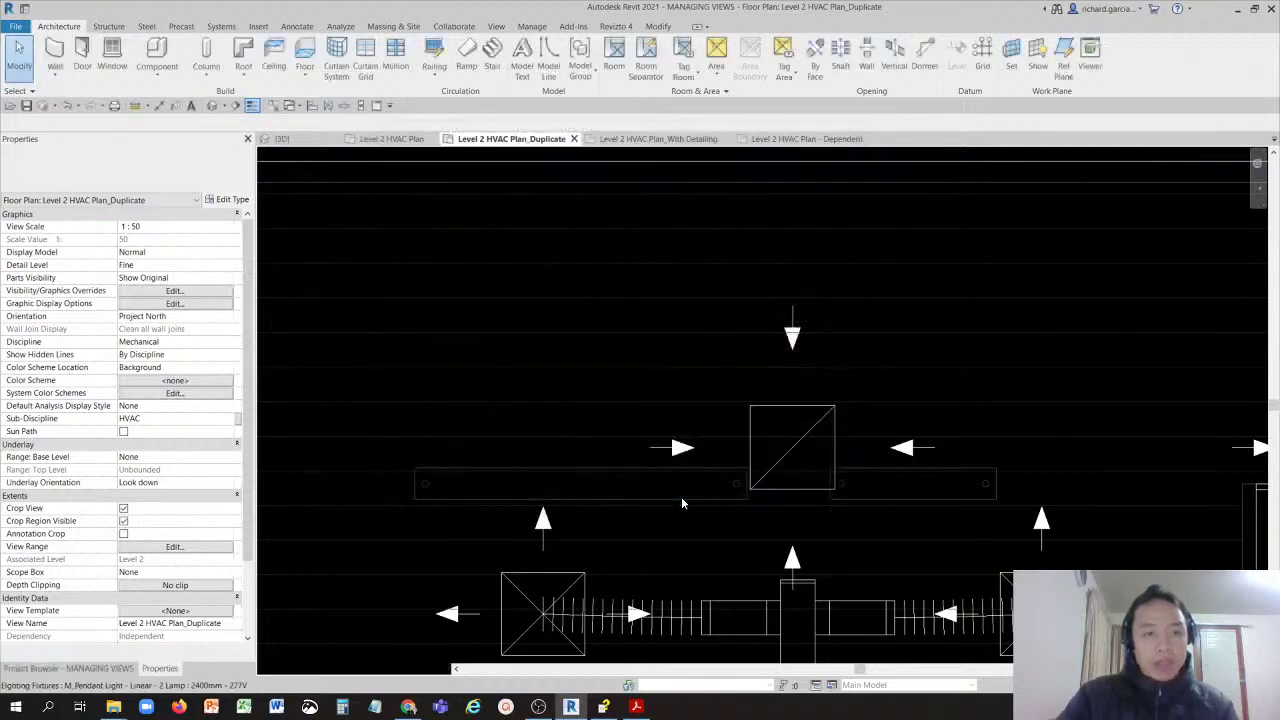
# Step: Tick Air Terminals again so the diffusers reappear in the plan
pyautogui.click(808, 416)
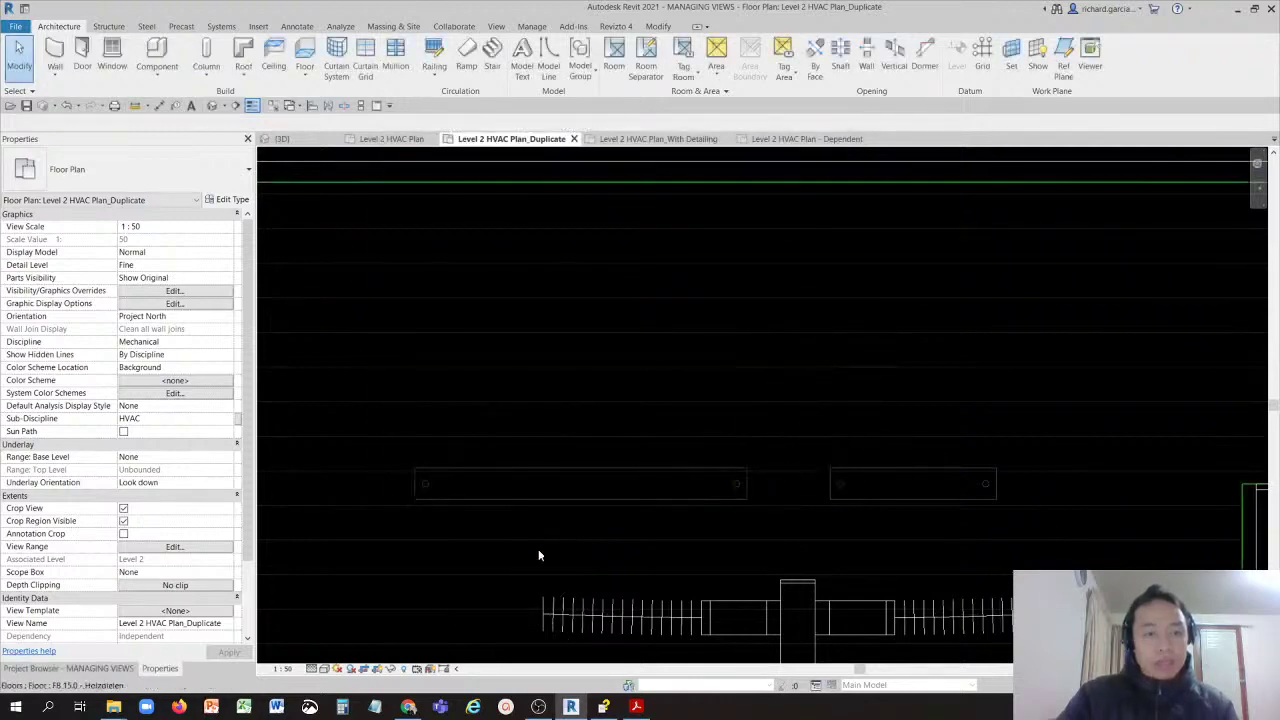
pyautogui.click(496, 598)
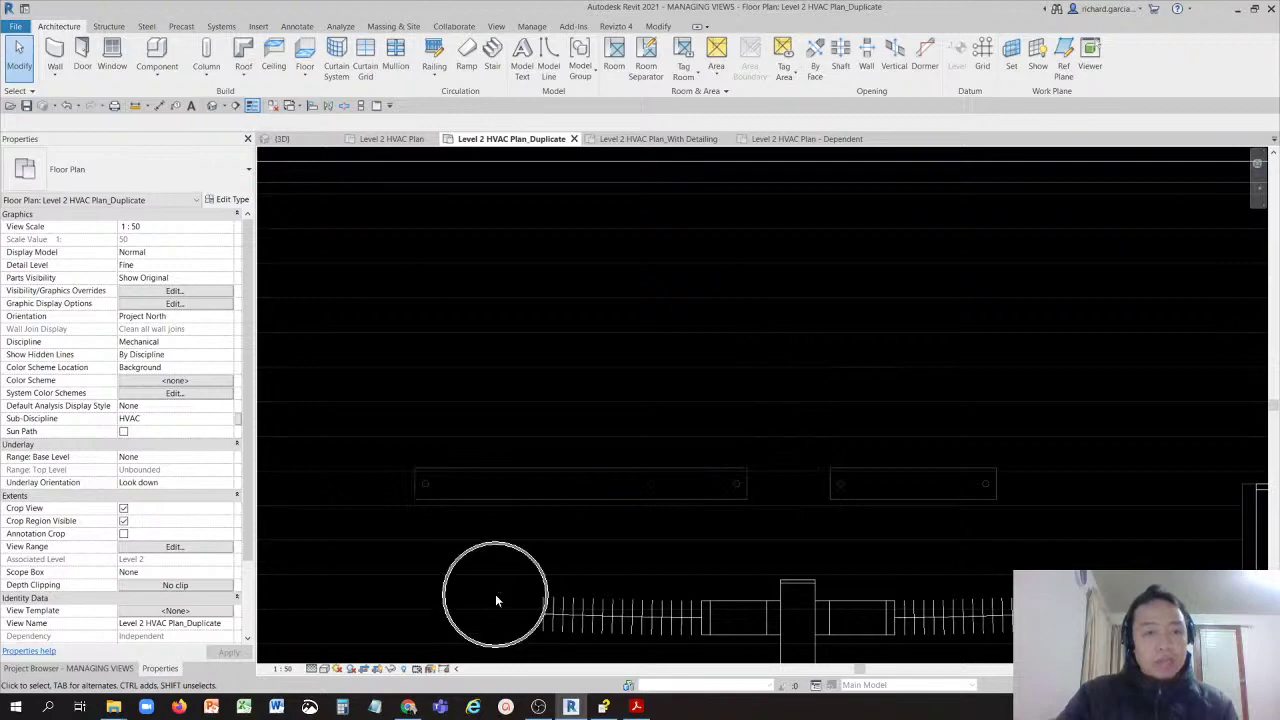
pyautogui.click(201, 292)
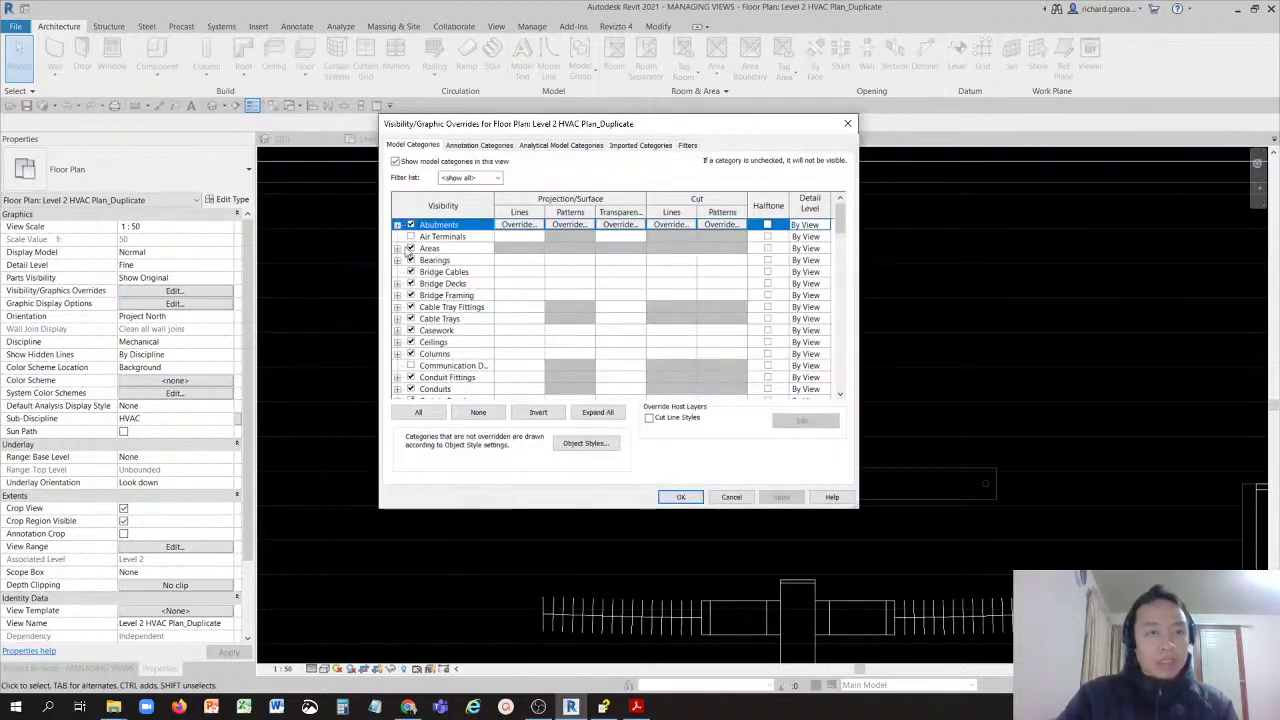
pyautogui.click(410, 237)
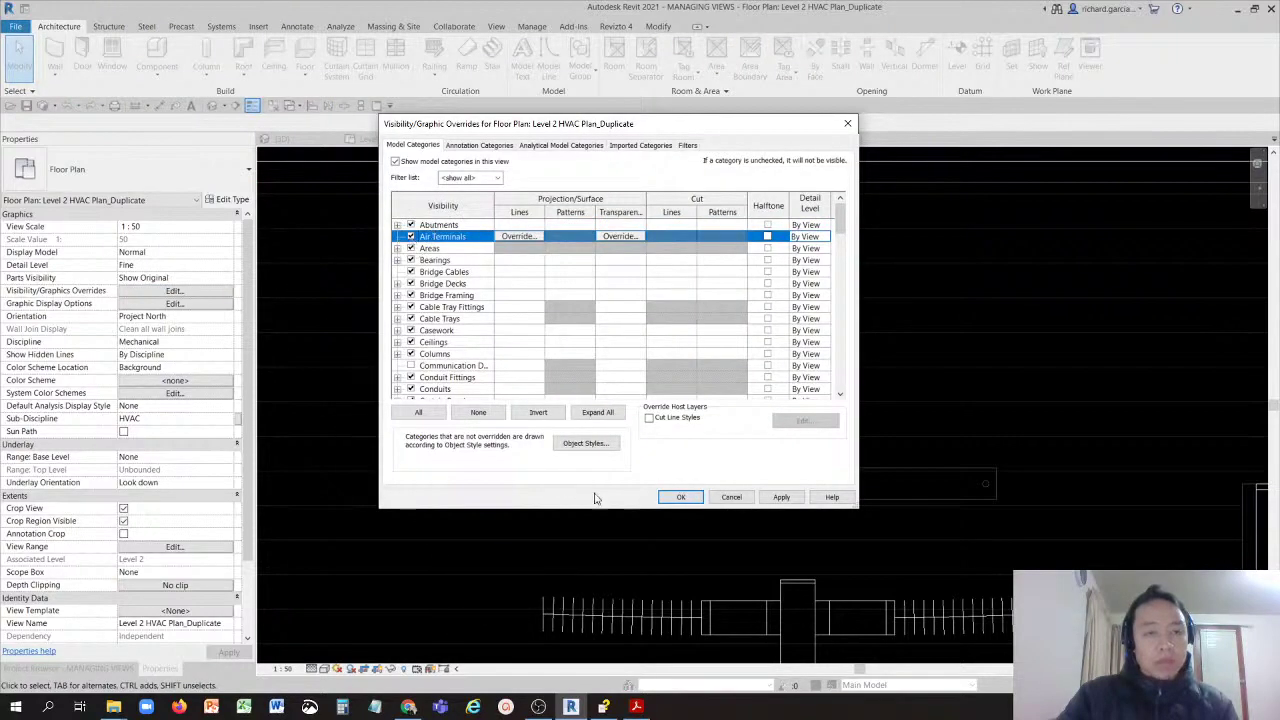
pyautogui.click(678, 499)
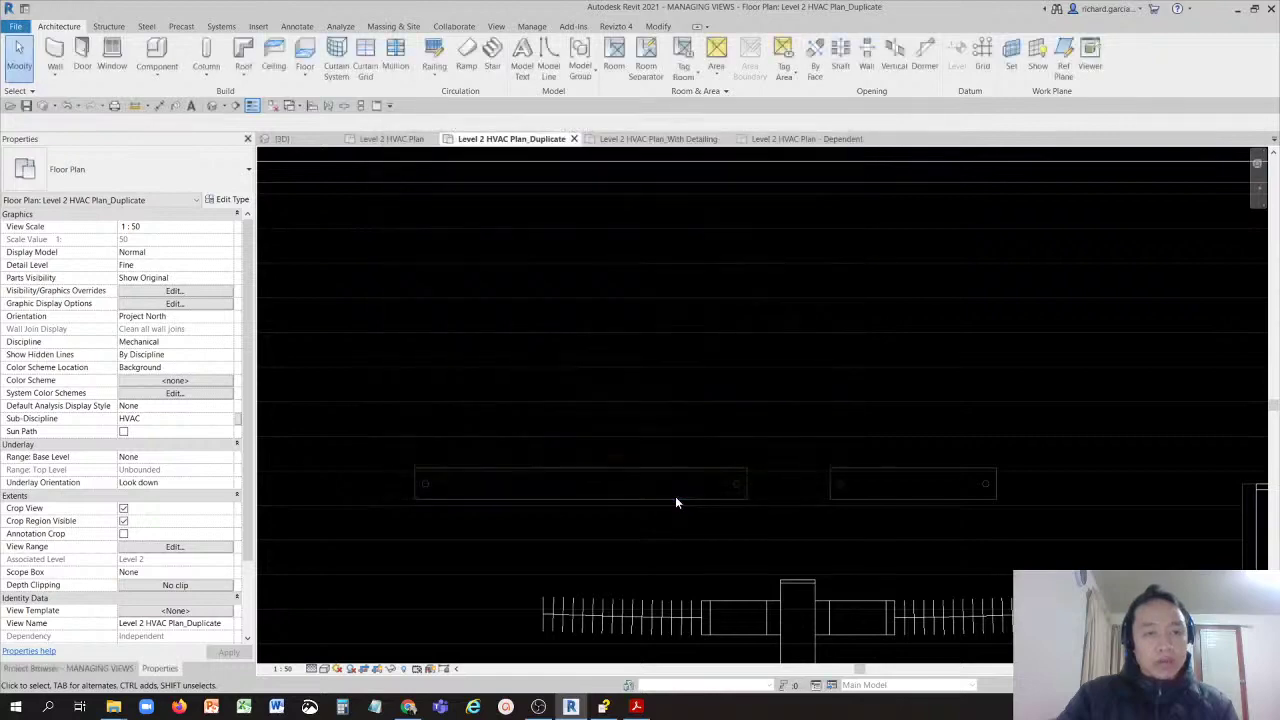
# Step: Hide the centre M_Return Diffuser alone using Hide in View > Elements
pyautogui.click(797, 454)
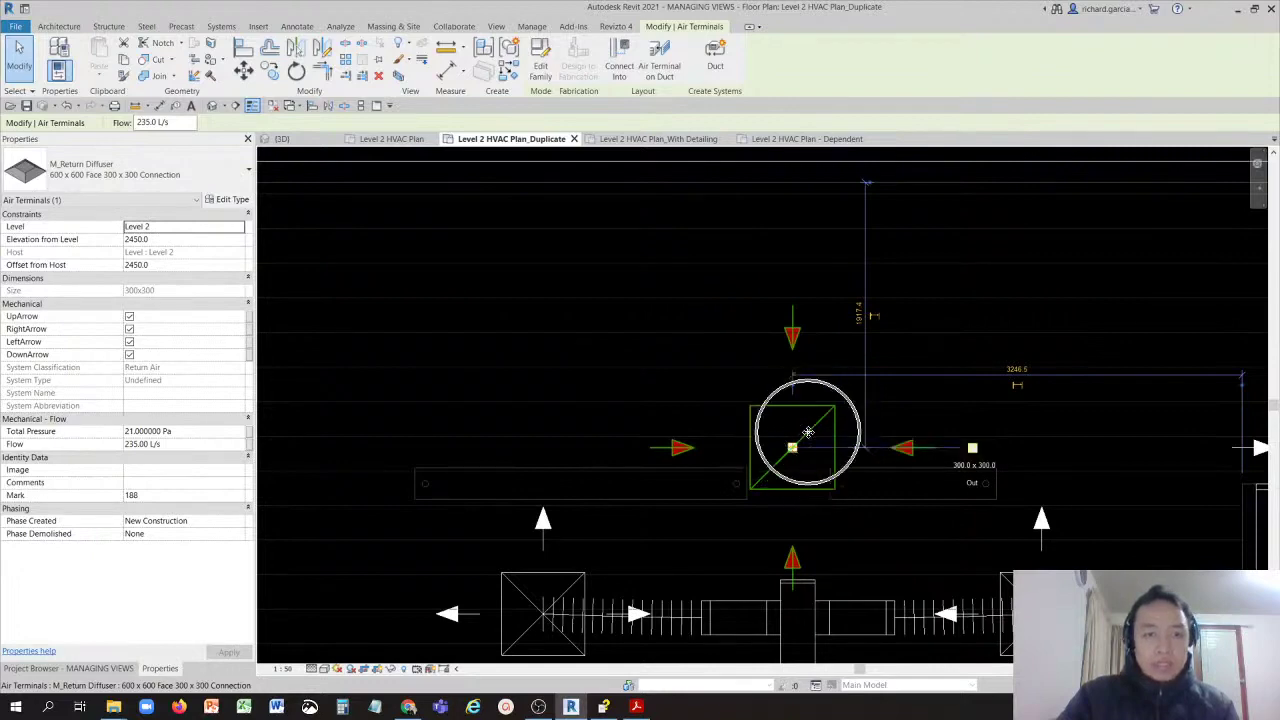
pyautogui.rightClick(808, 432)
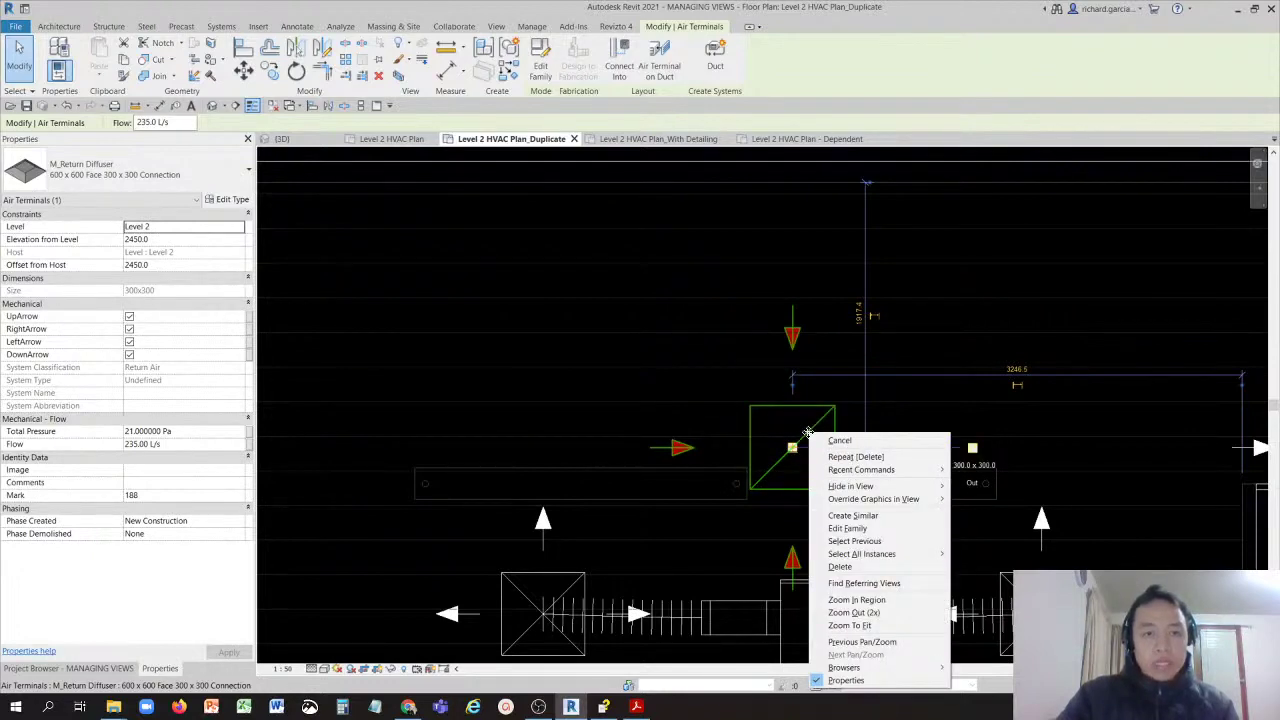
pyautogui.moveTo(893, 556)
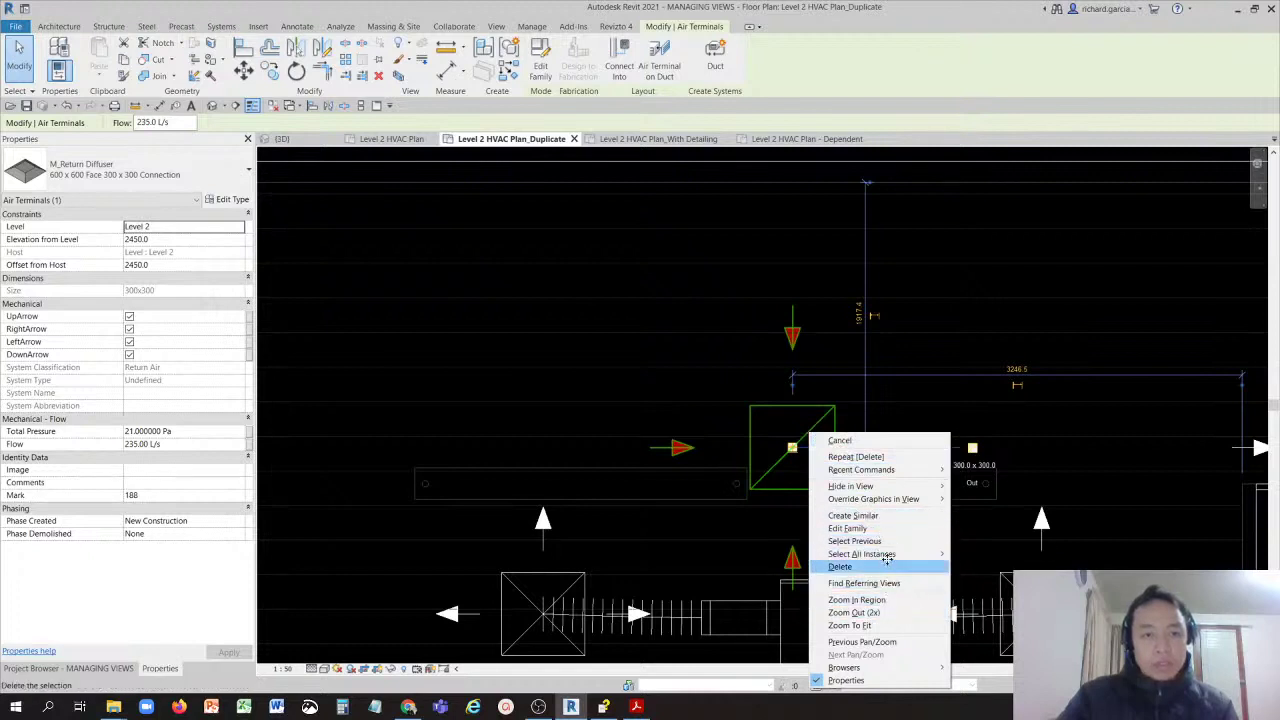
pyautogui.moveTo(895, 489)
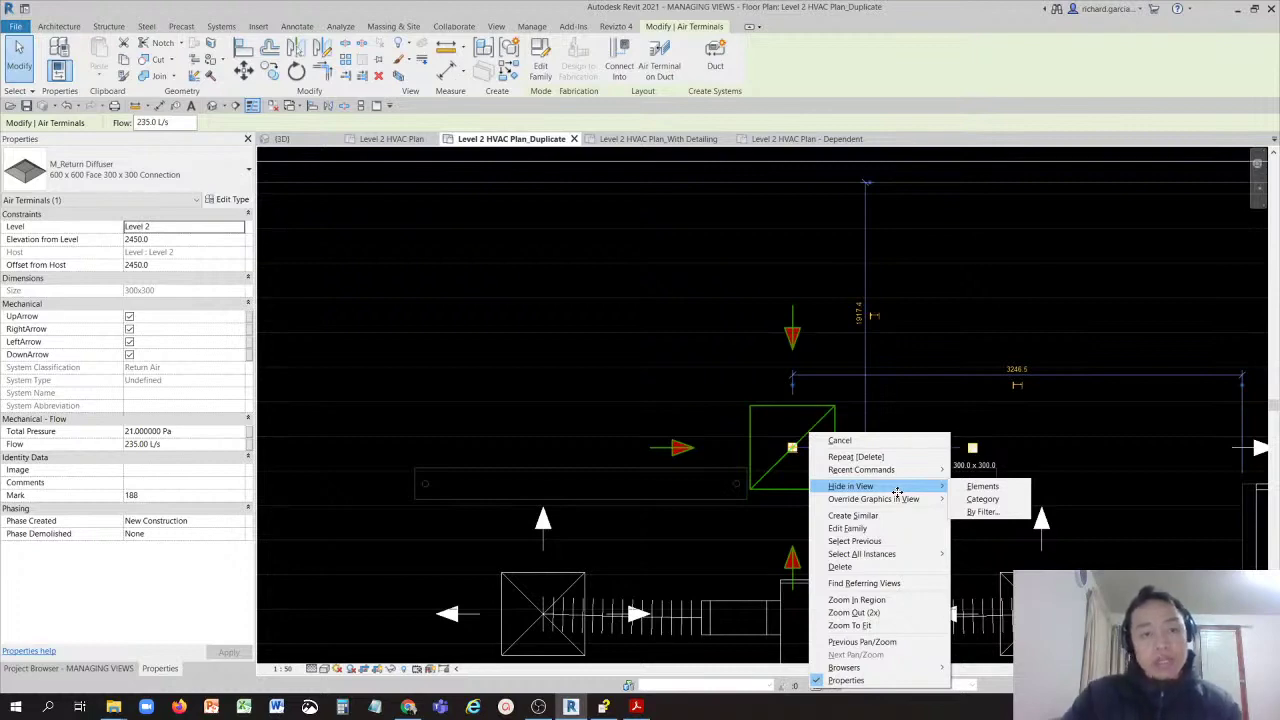
pyautogui.click(981, 487)
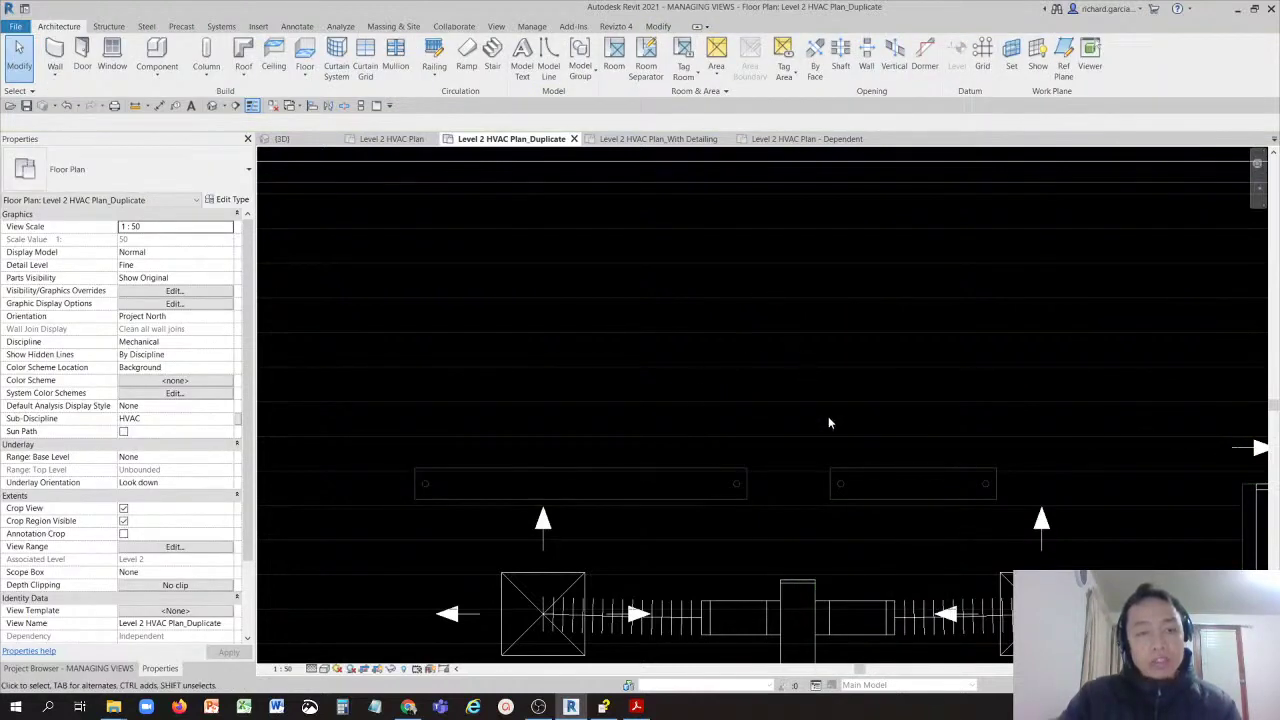
pyautogui.click(800, 470)
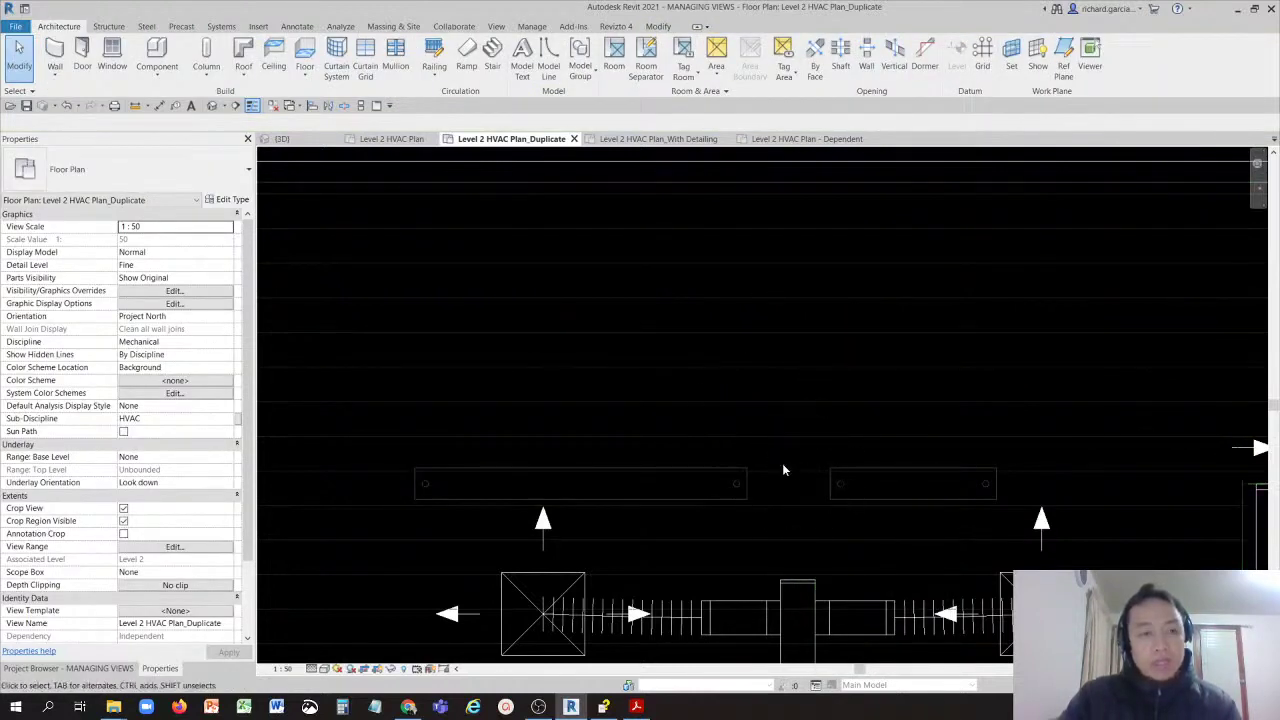
pyautogui.click(145, 298)
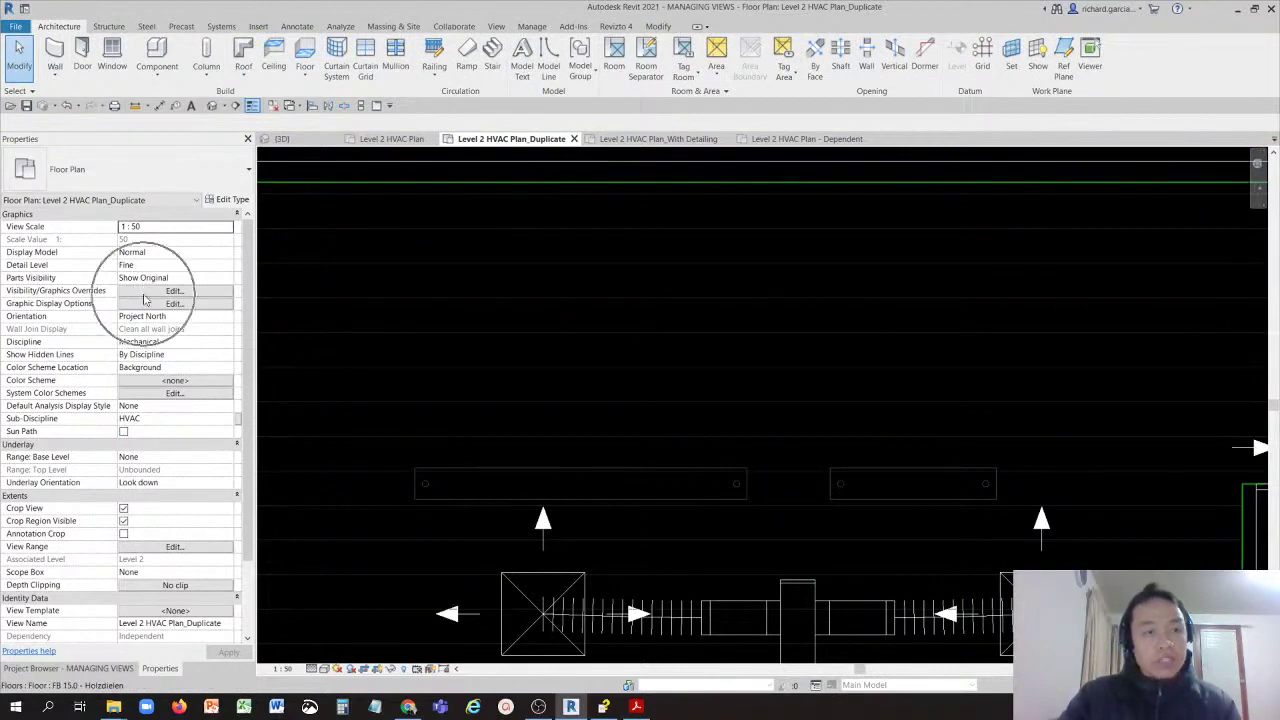
pyautogui.click(144, 298)
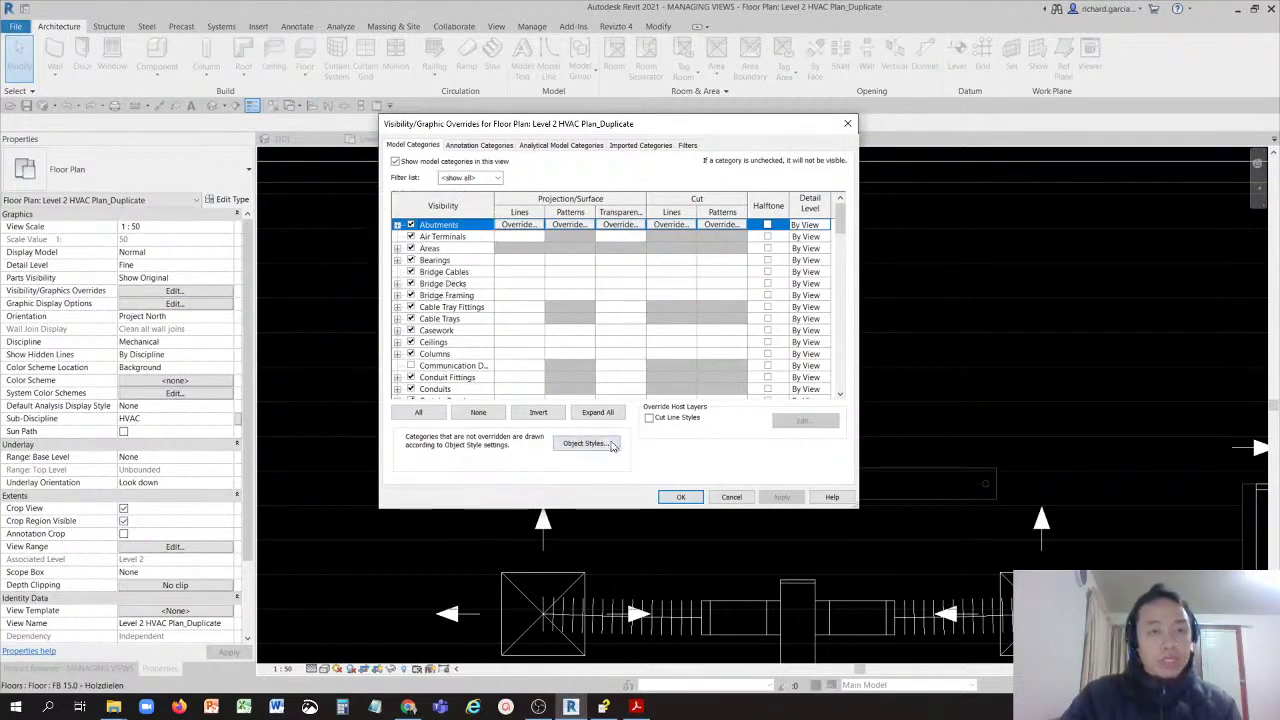
pyautogui.click(680, 498)
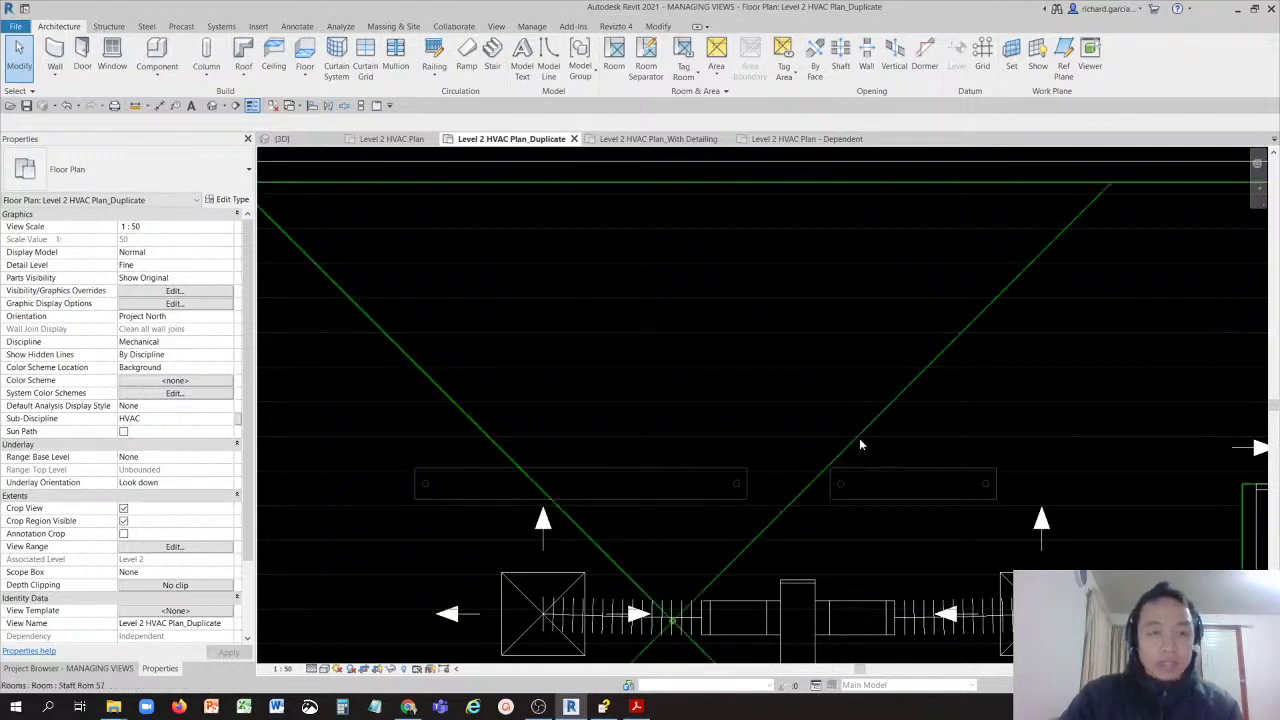
pyautogui.scroll(-4, 805, 432)
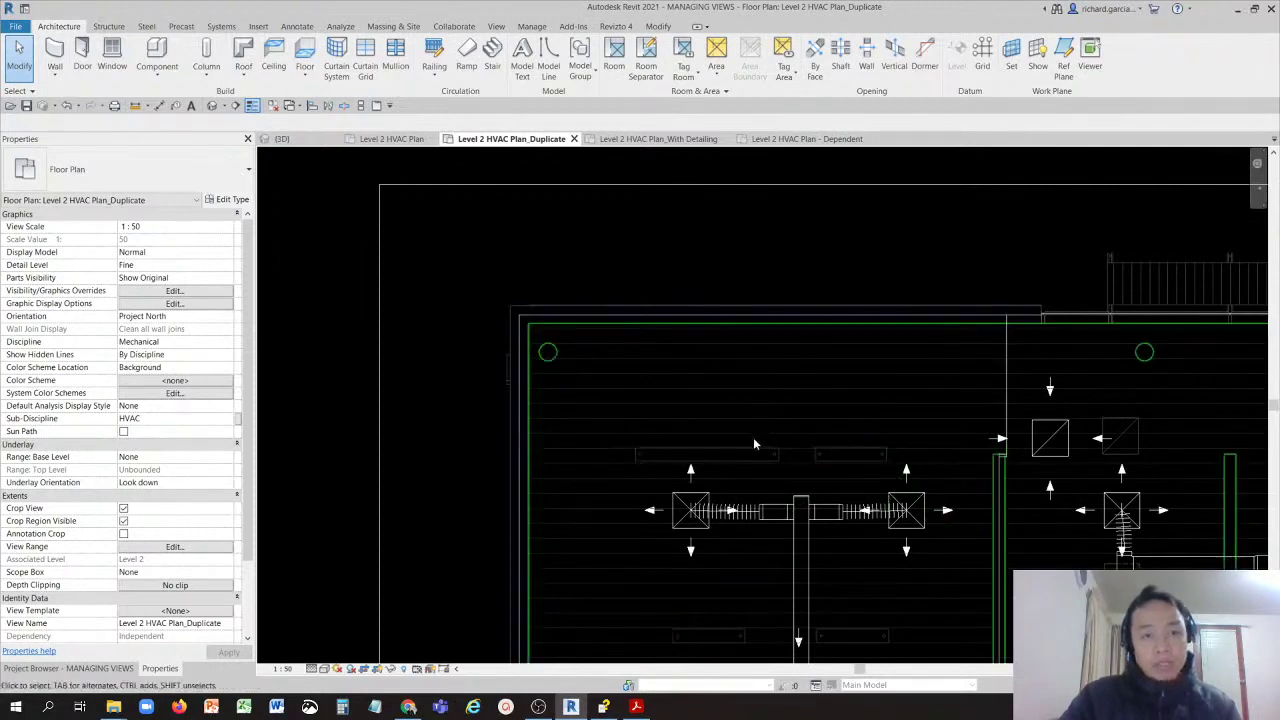
pyautogui.scroll(4, 770, 440)
pyautogui.scroll(-2, 792, 441)
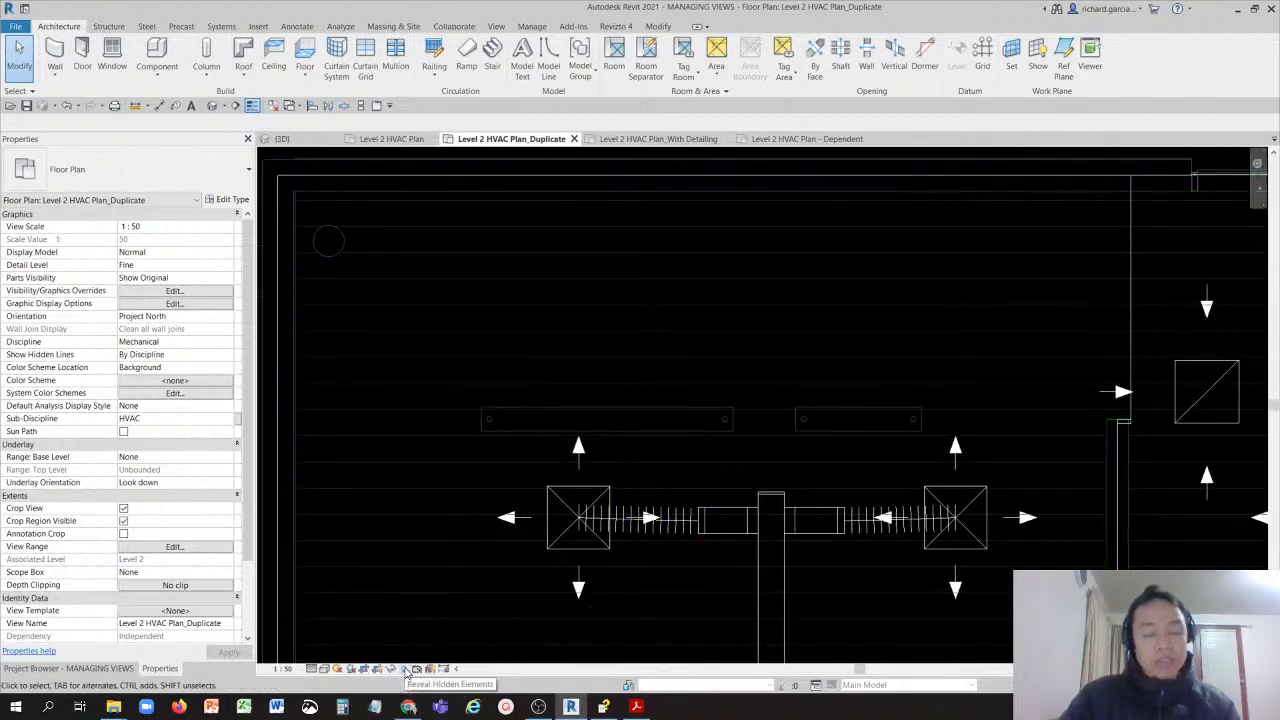
# Step: Turn on Reveal Hidden Elements mode for the plan
pyautogui.click(405, 670)
pyautogui.scroll(-5, 640, 455)
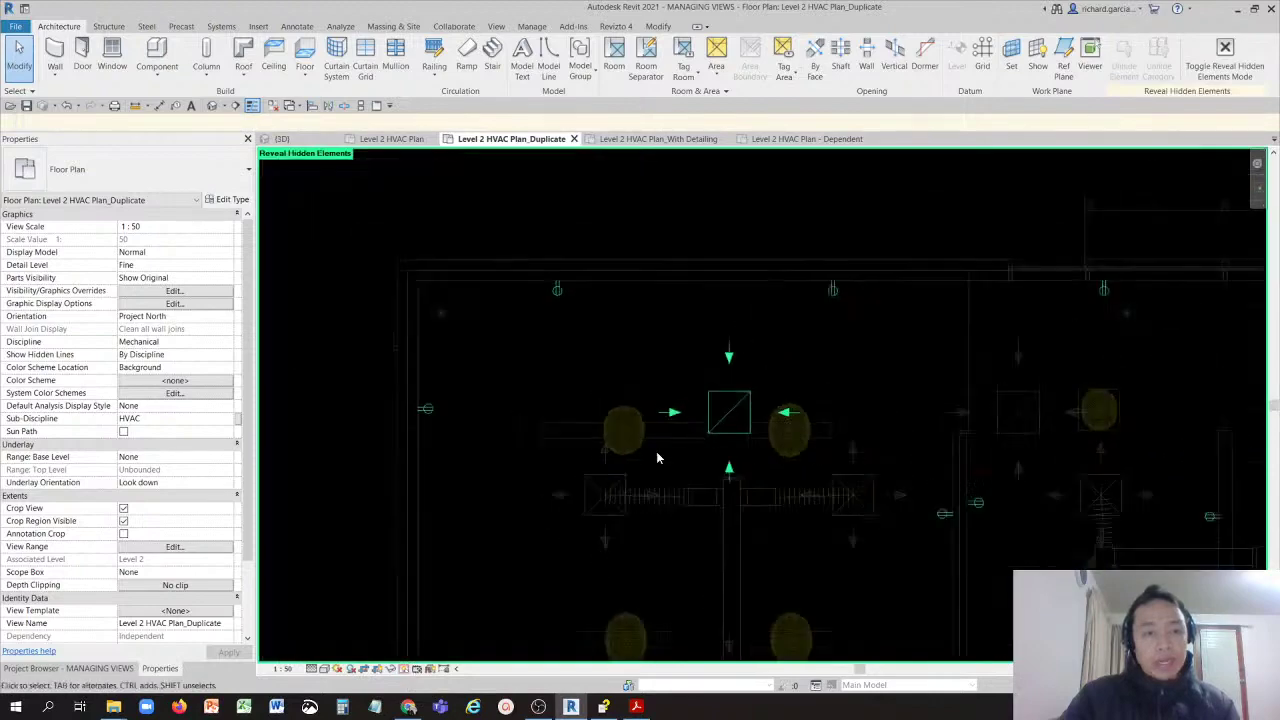
pyautogui.scroll(2, 702, 455)
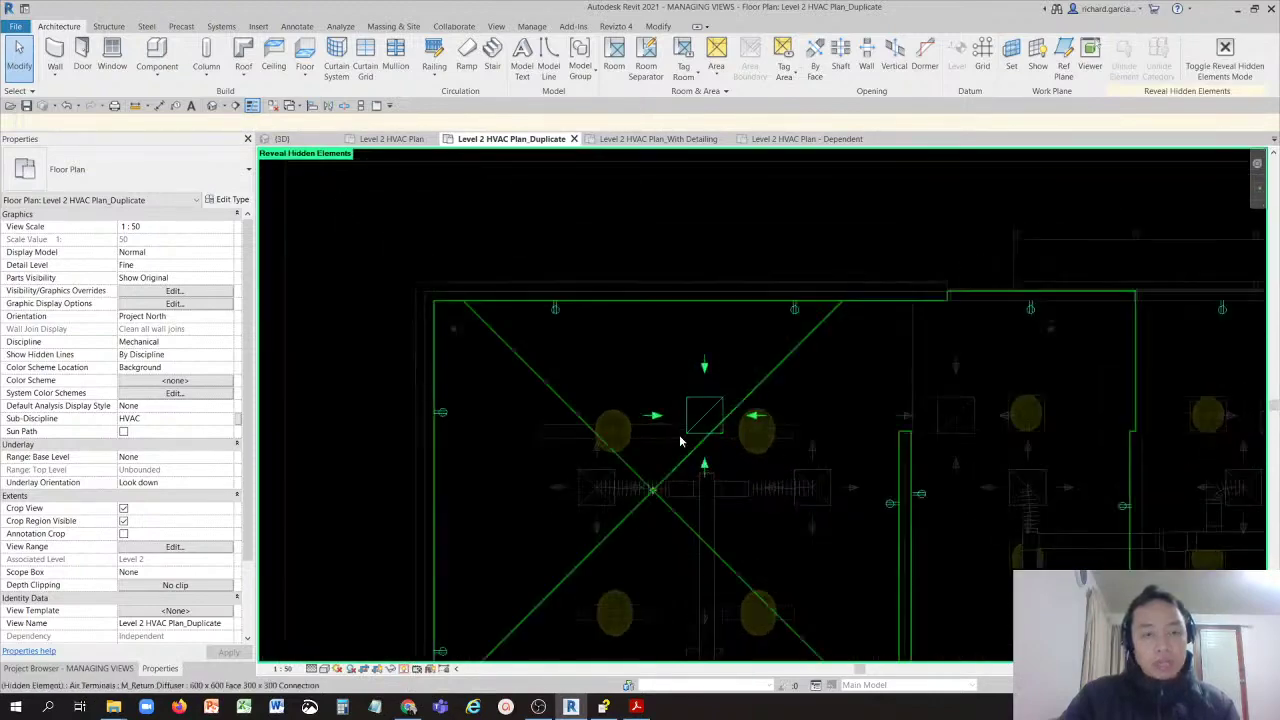
pyautogui.click(323, 157)
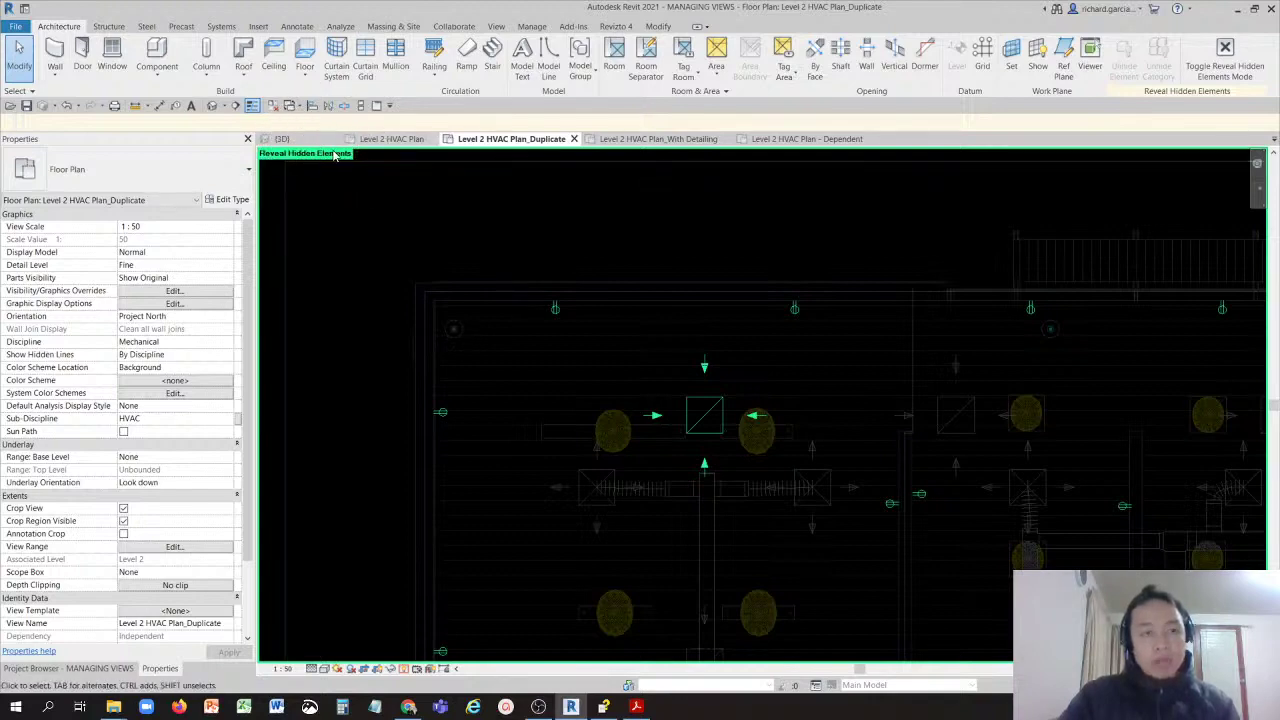
pyautogui.click(334, 154)
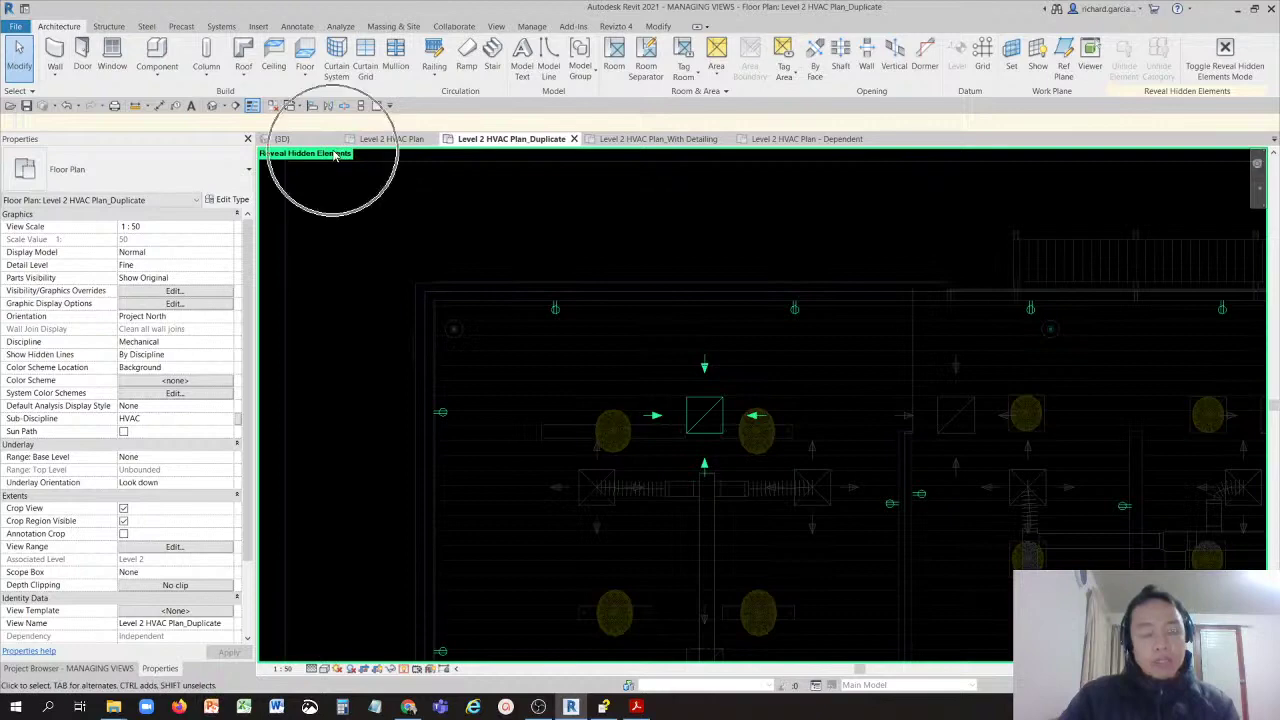
# Step: Select the hidden centre return diffuser and unhide it with Unhide Element
pyautogui.click(699, 428)
pyautogui.click(697, 430)
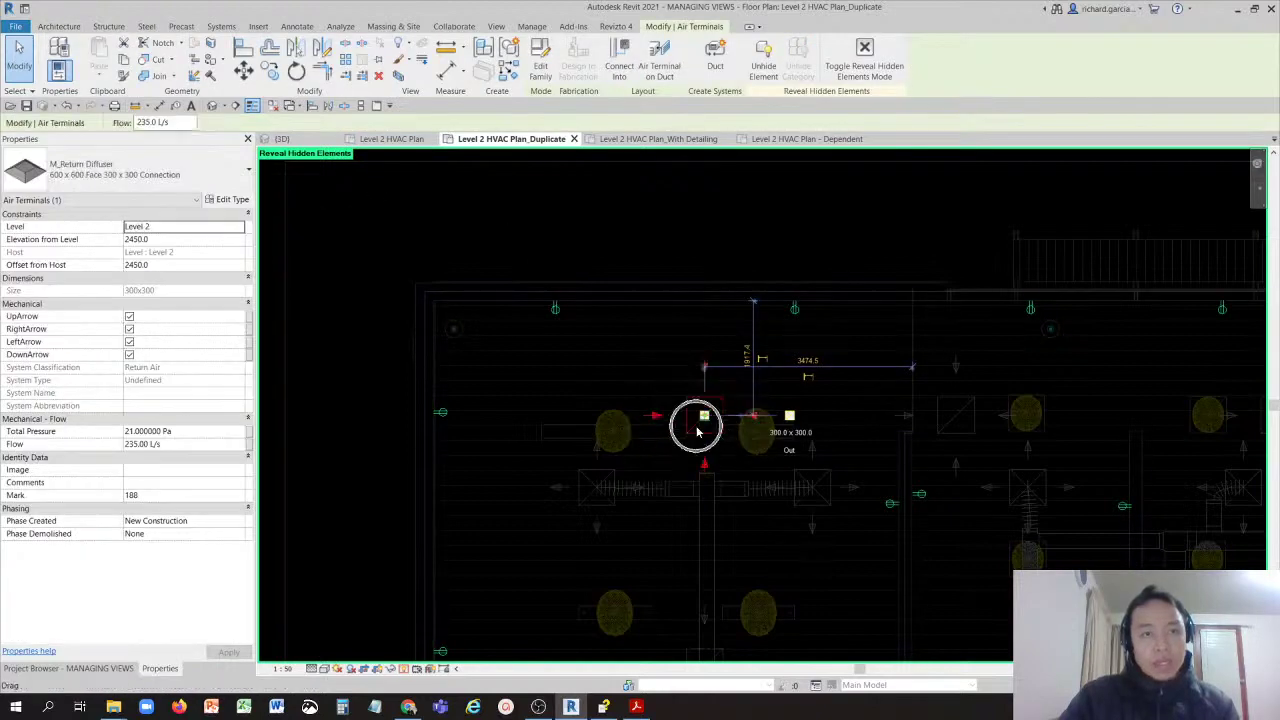
pyautogui.click(800, 92)
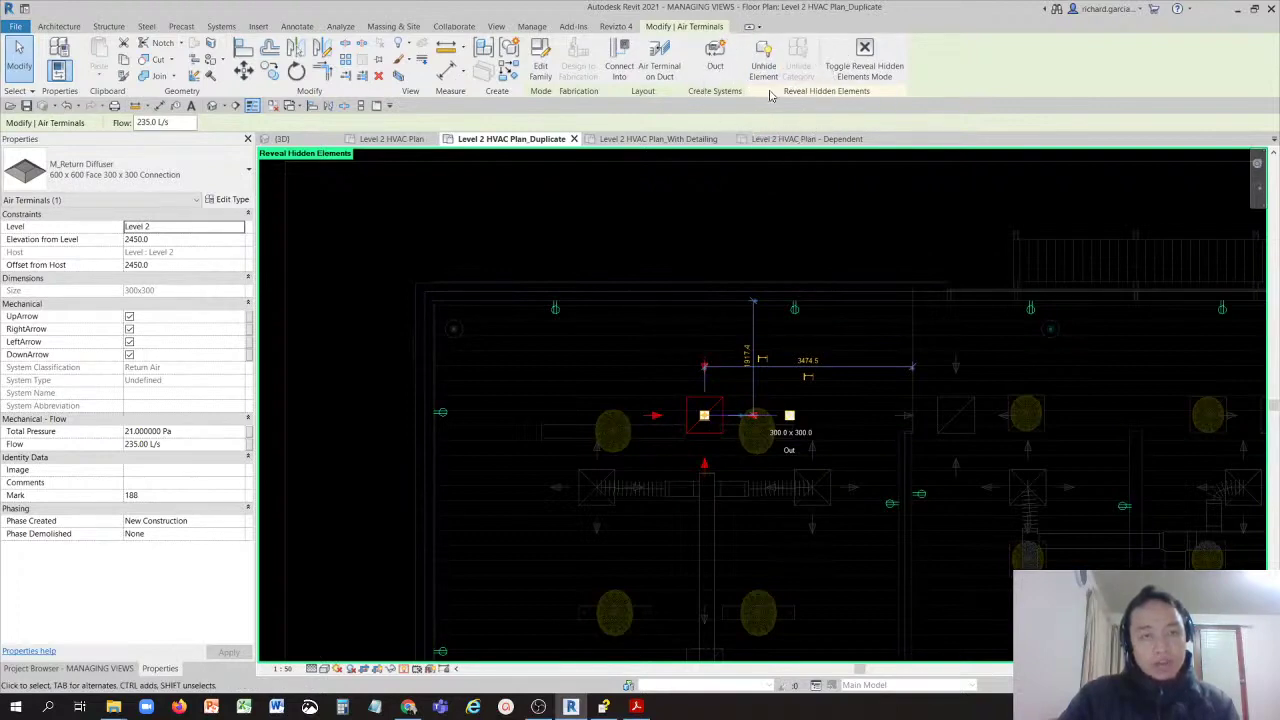
pyautogui.click(766, 60)
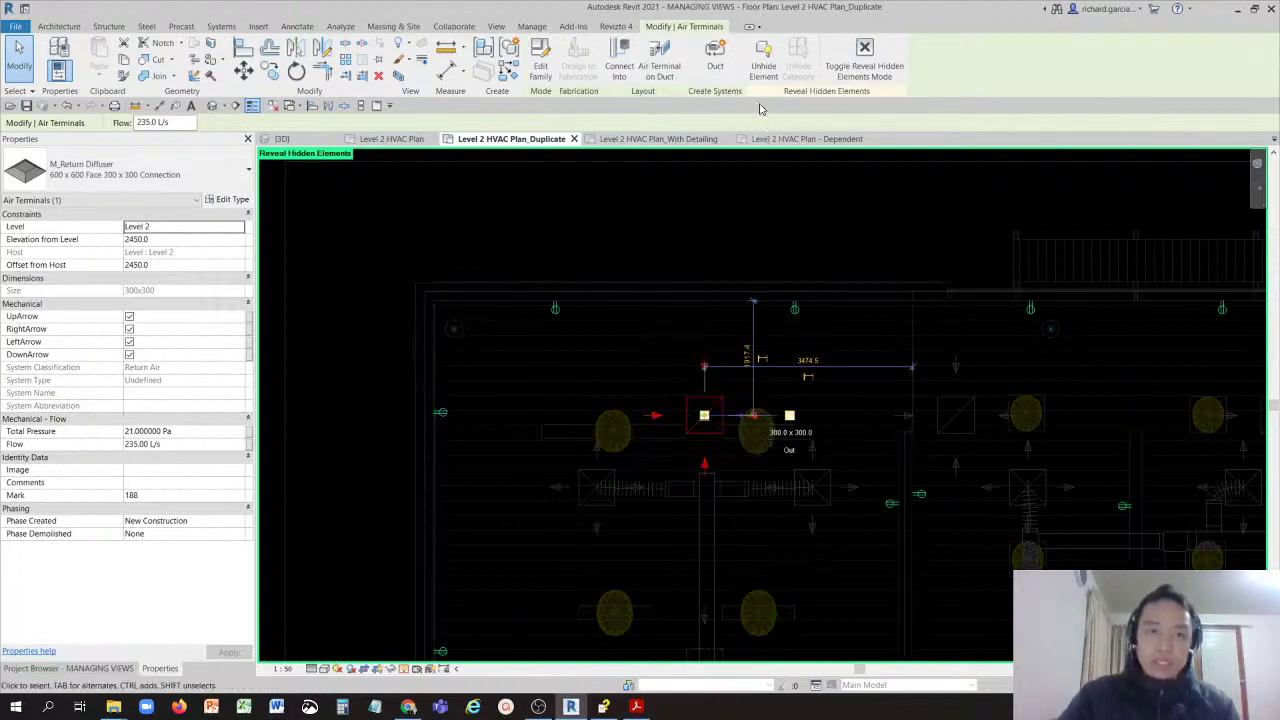
pyautogui.click(763, 68)
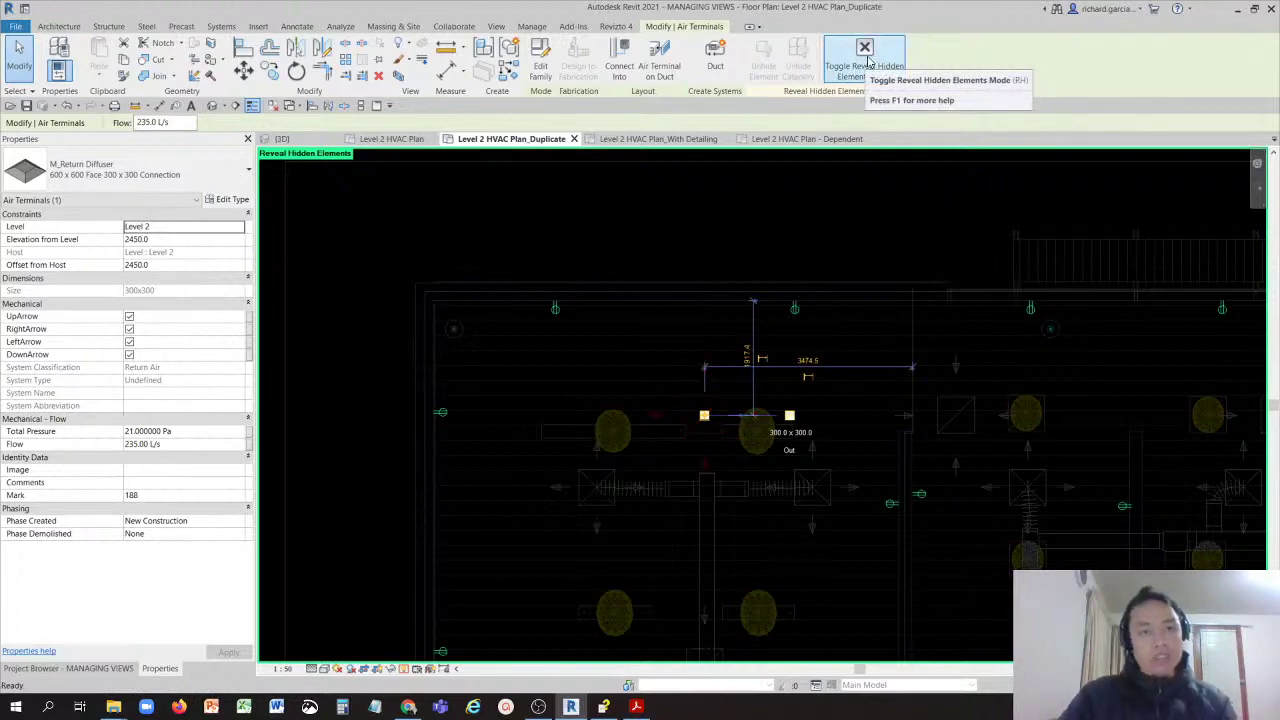
# Step: Exit Reveal Hidden Elements mode and zoom in on the restored centre return diffuser
pyautogui.click(866, 60)
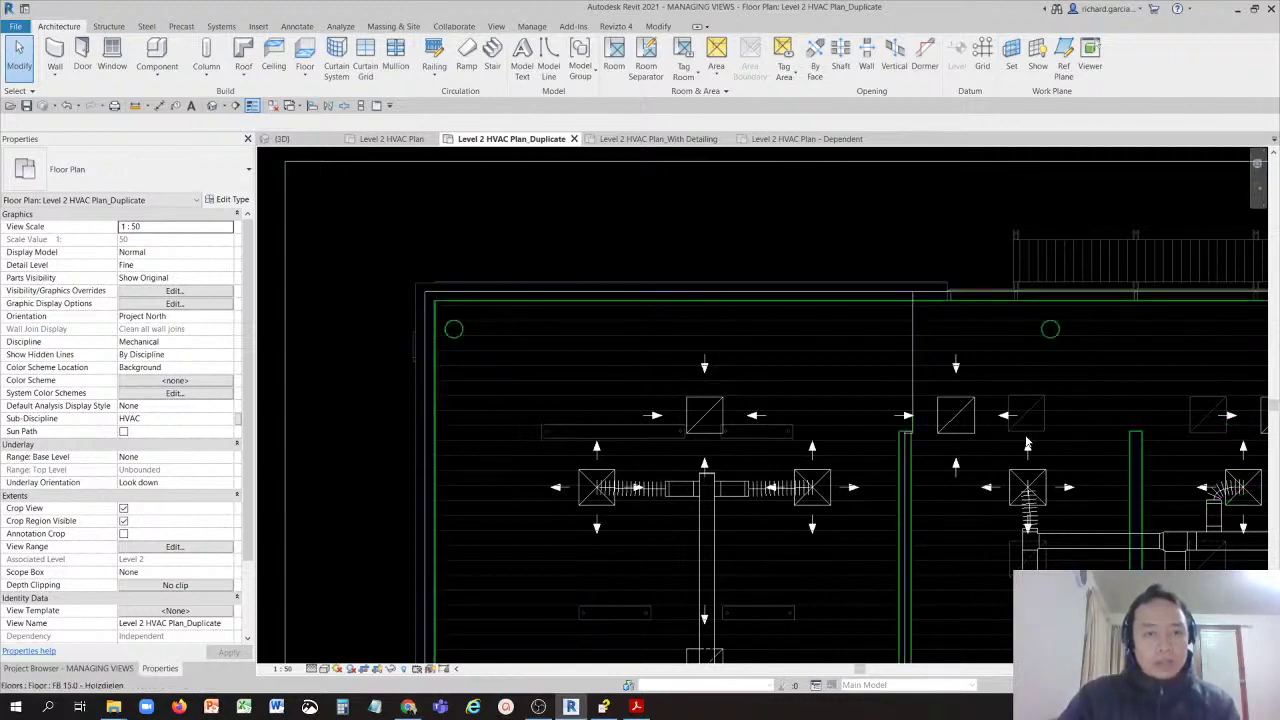
pyautogui.scroll(2, 727, 446)
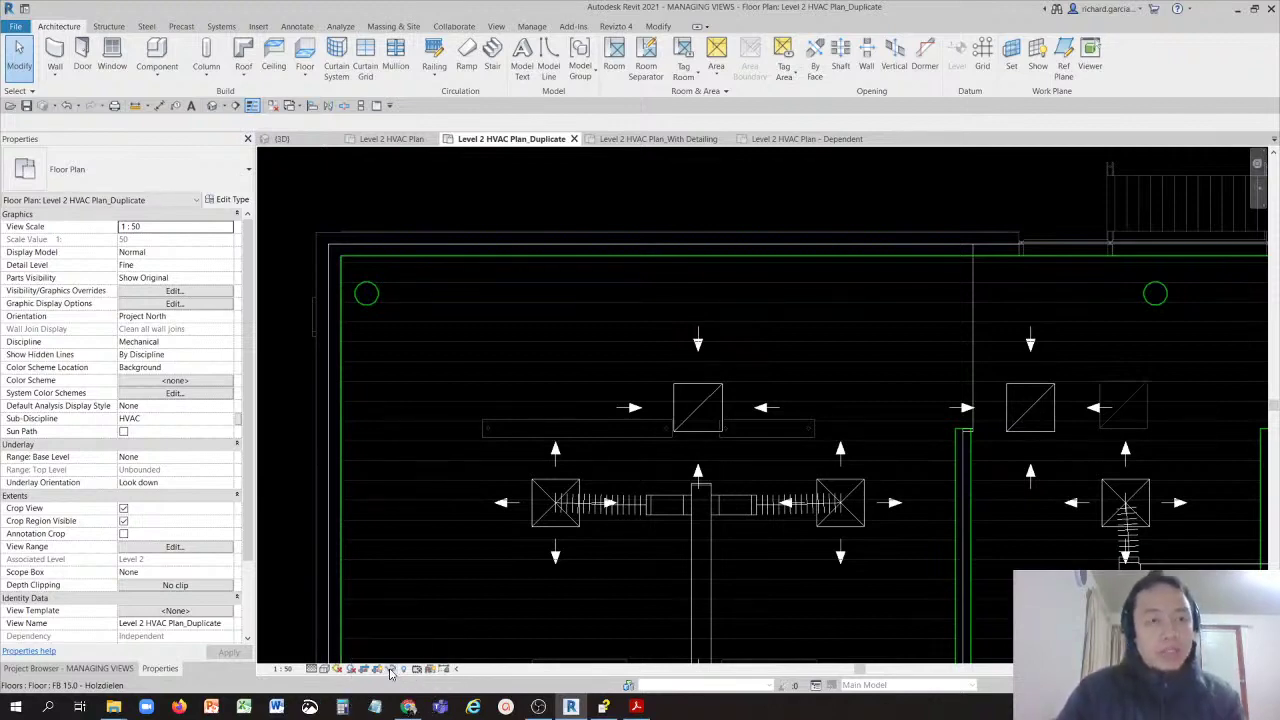
pyautogui.click(390, 673)
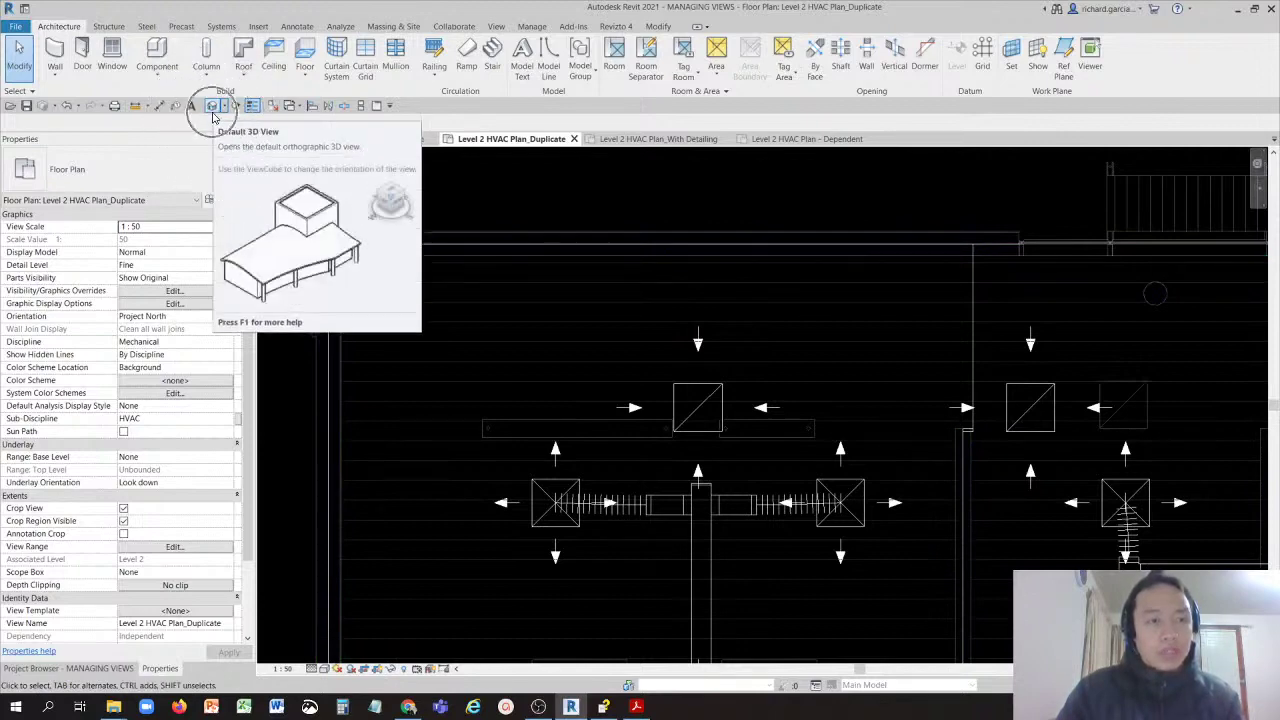
# Step: Open the default {3D} view of the building model
pyautogui.click(100, 668)
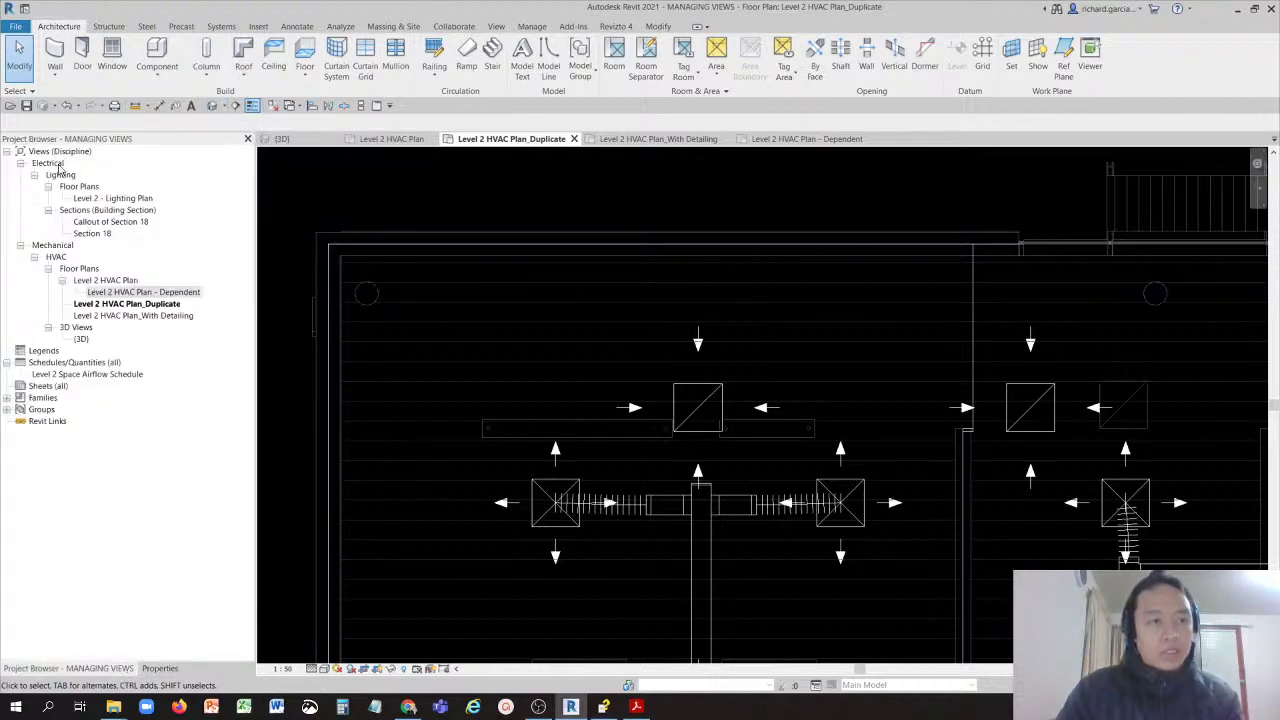
pyautogui.click(84, 342)
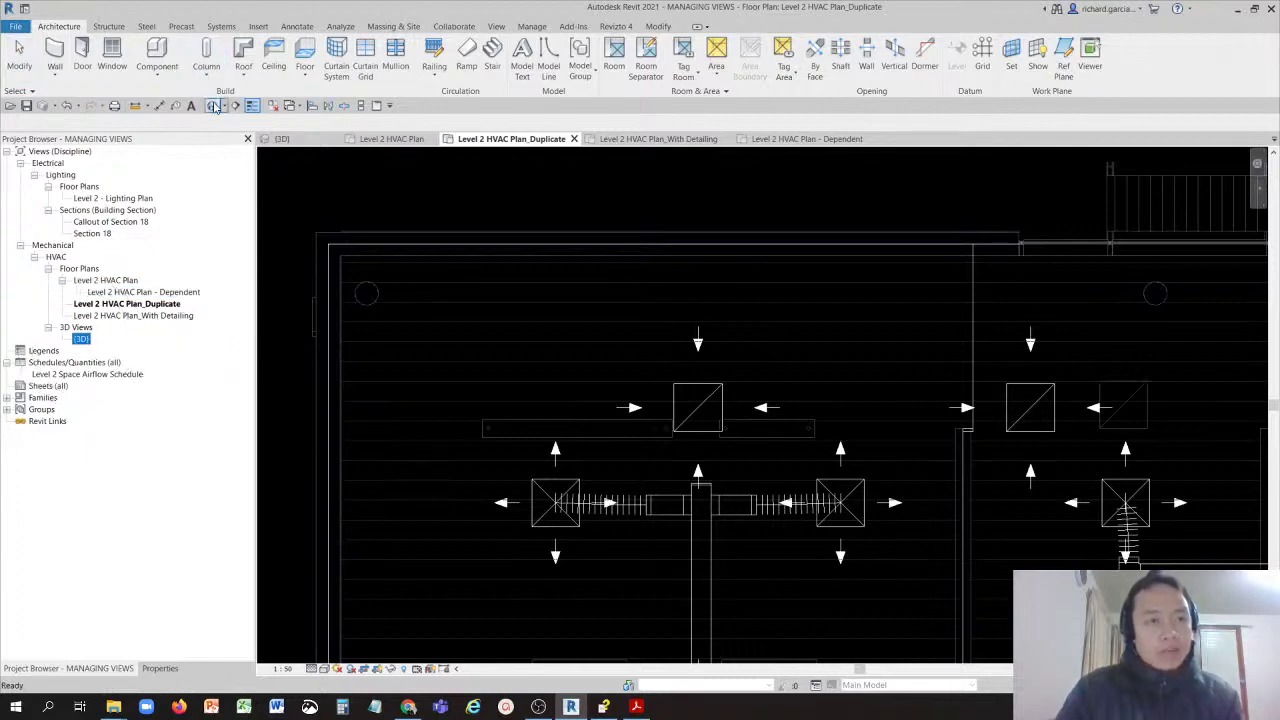
pyautogui.click(212, 106)
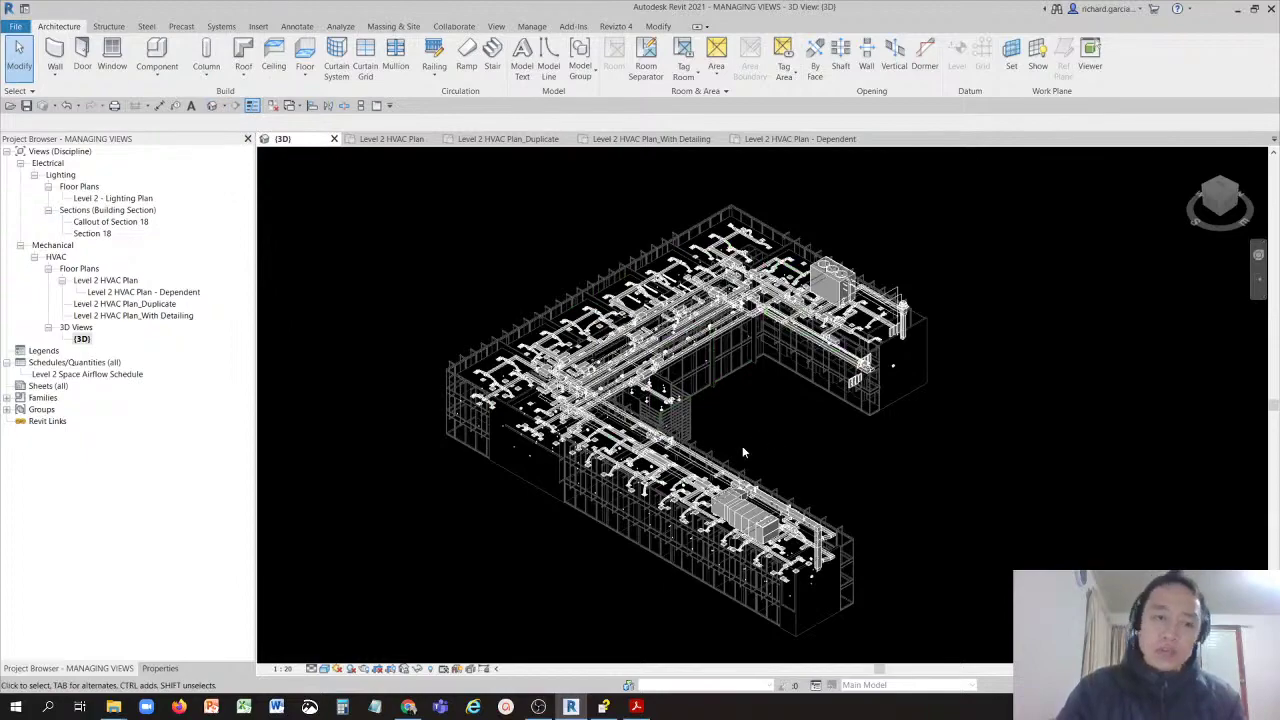
# Step: Zoom and pan the 3D view until two wall-mounted duplex receptacles fill the screen
pyautogui.scroll(4, 690, 455)
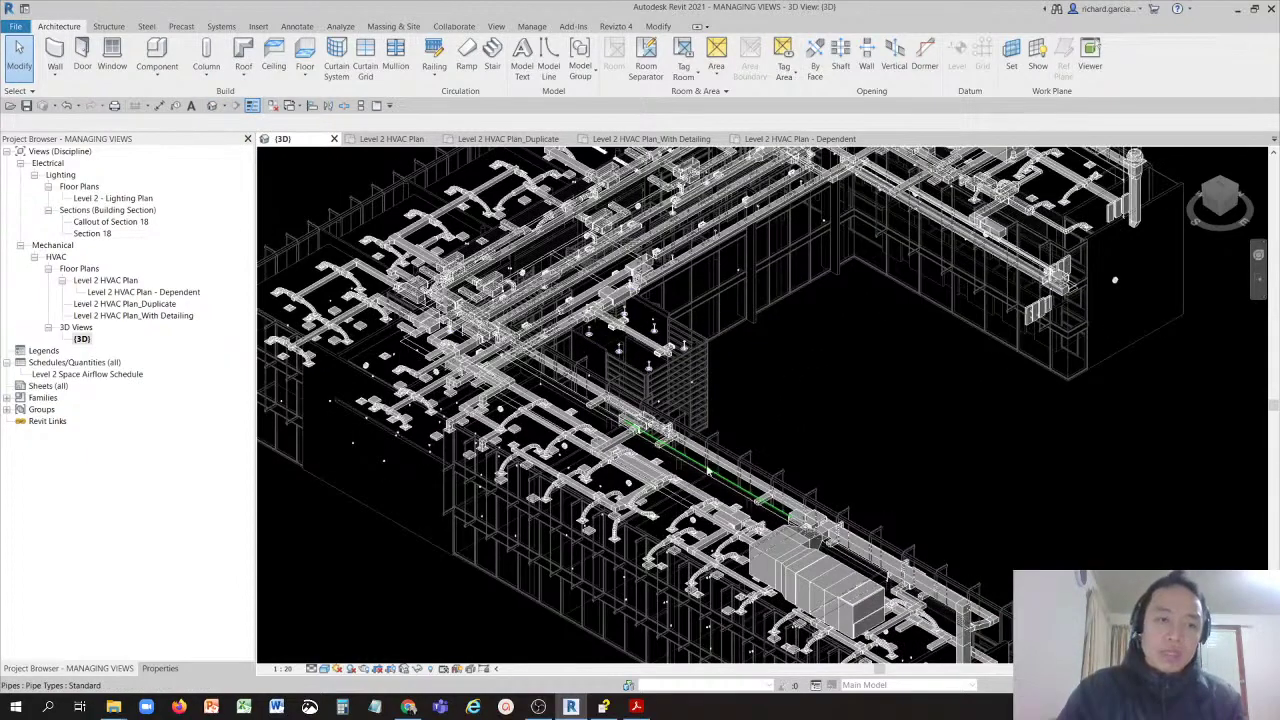
pyautogui.scroll(3, 605, 522)
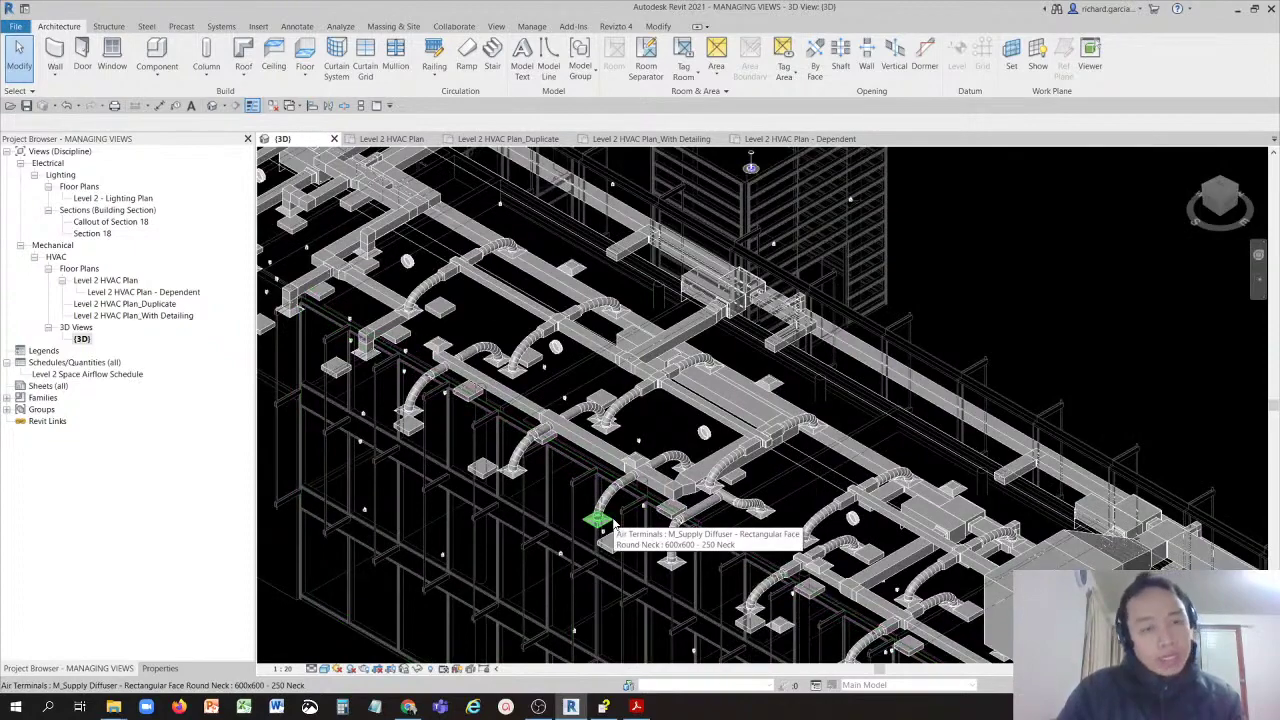
pyautogui.scroll(2, 613, 522)
pyautogui.scroll(2, 608, 500)
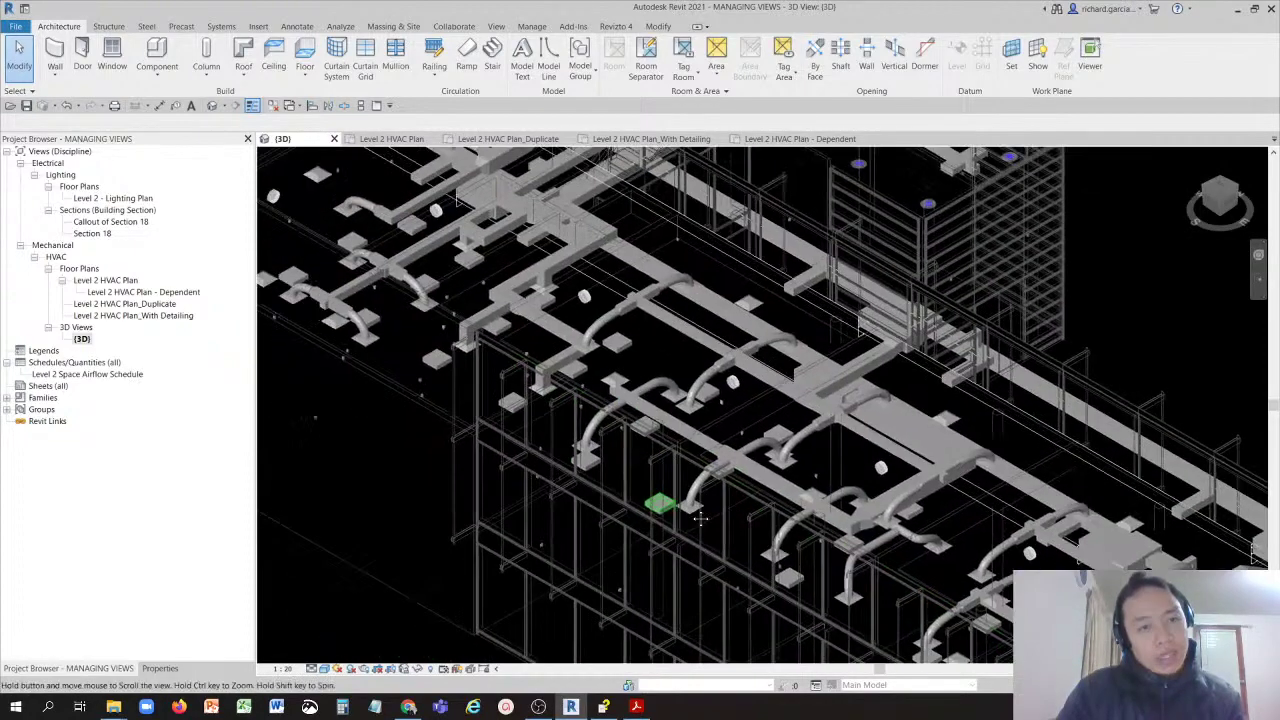
pyautogui.scroll(4, 457, 394)
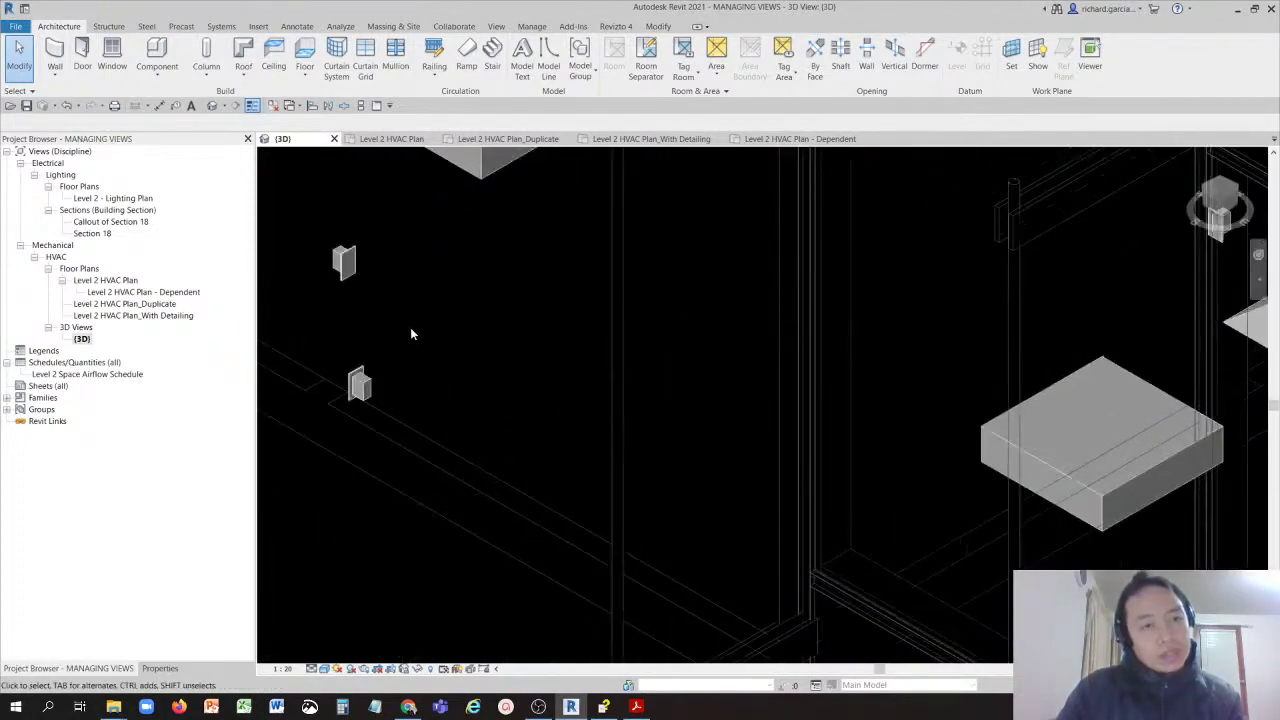
pyautogui.moveTo(414, 334); pyautogui.dragTo(746, 366, button='middle')
pyautogui.scroll(2, 746, 366)
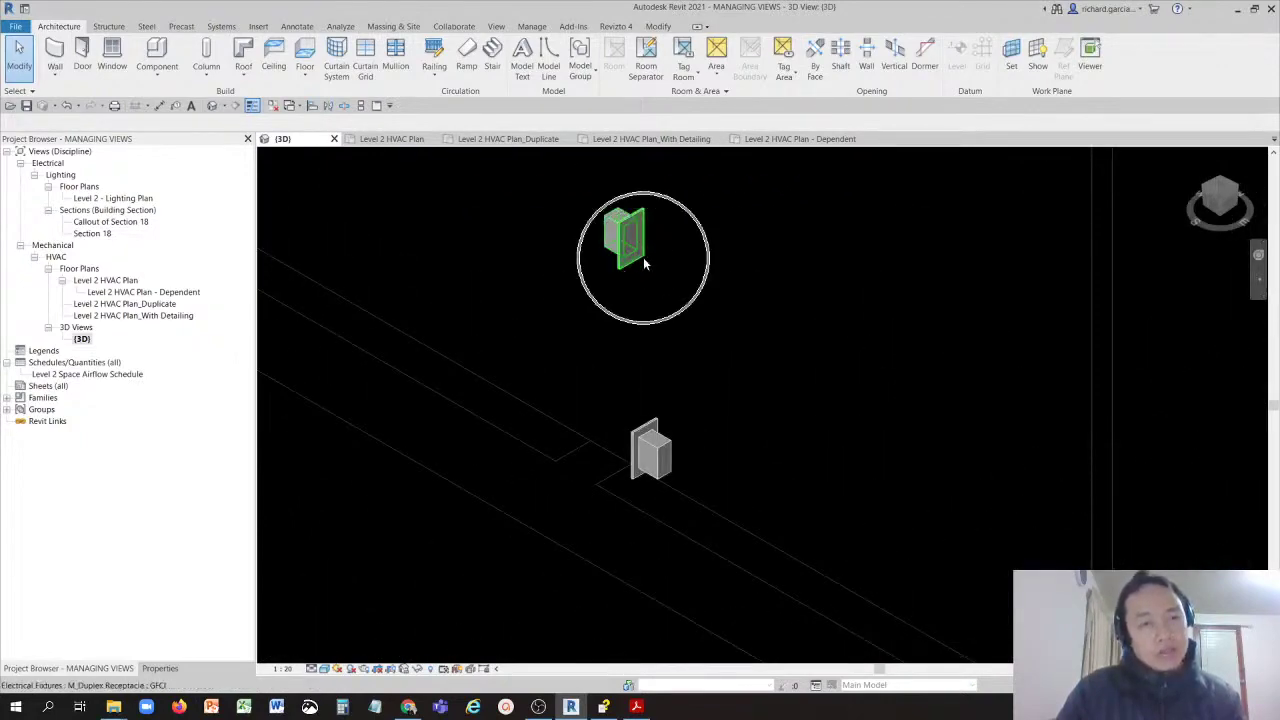
pyautogui.scroll(-4, 644, 263)
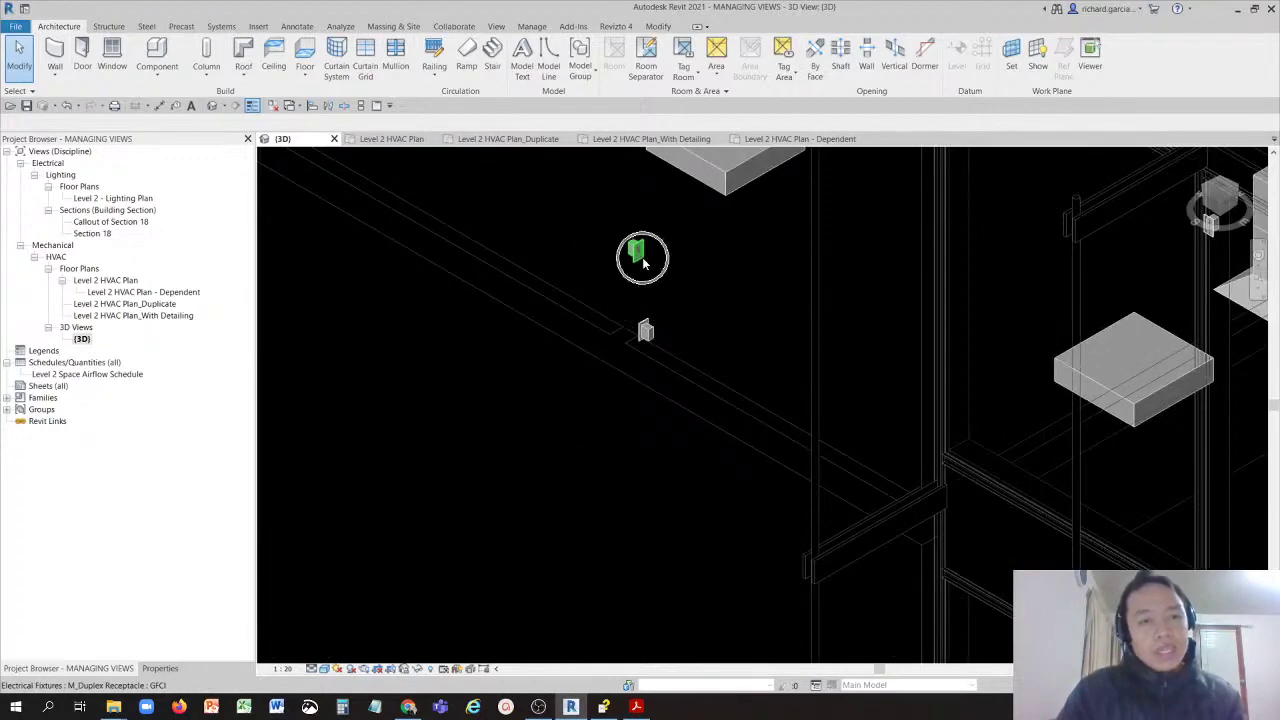
pyautogui.scroll(-3, 643, 262)
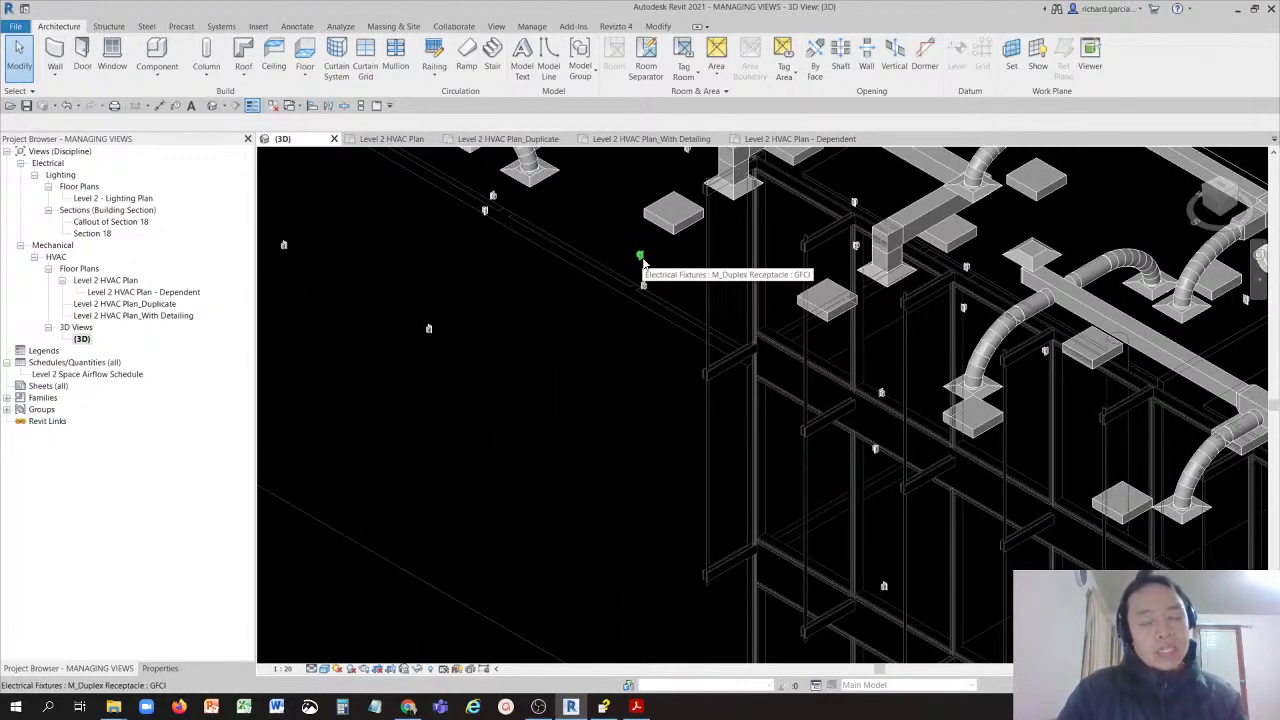
pyautogui.scroll(-3, 643, 262)
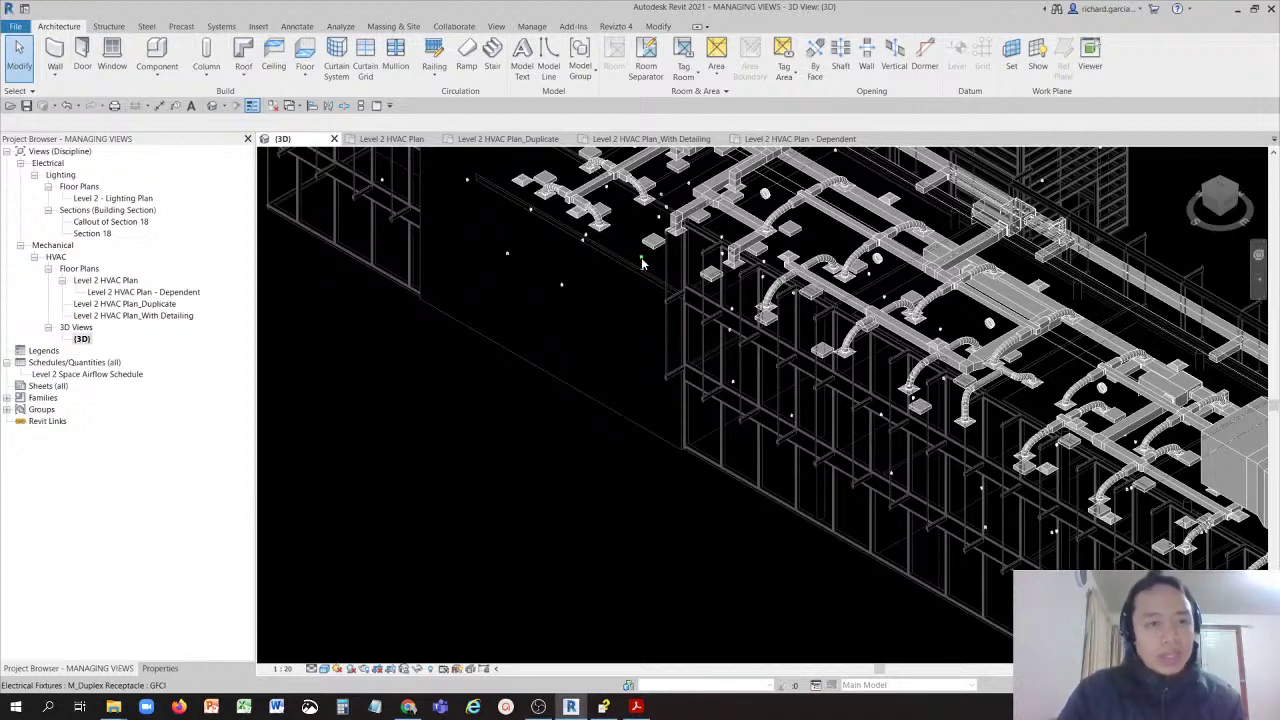
pyautogui.scroll(5, 642, 263)
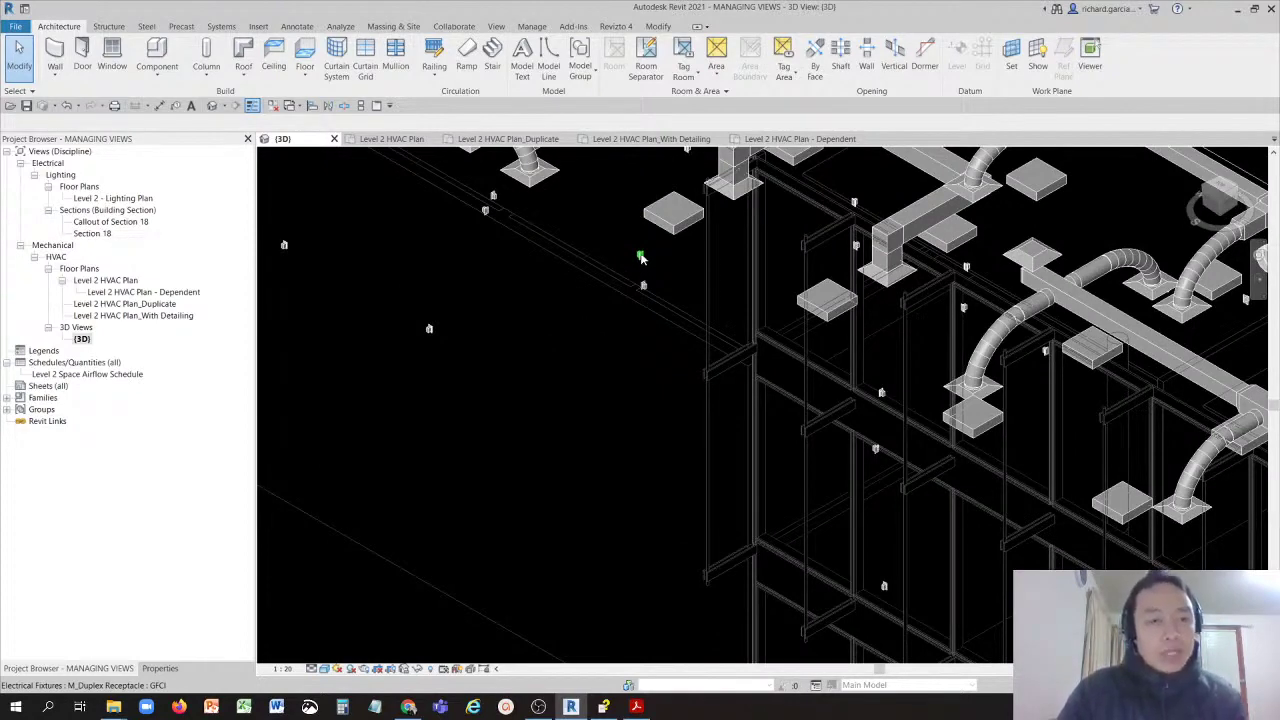
pyautogui.scroll(5, 641, 258)
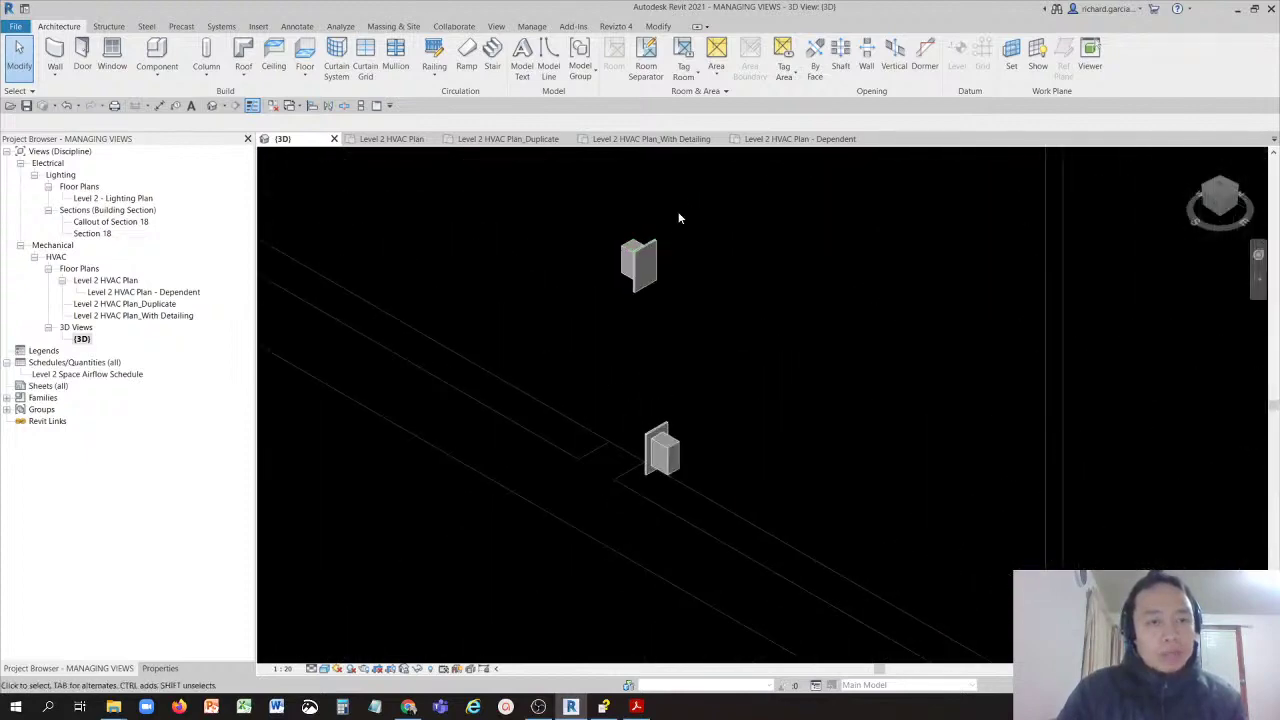
# Step: Select the upper duplex receptacle and open the Temporary Hide/Isolate menu, then dismiss it
pyautogui.click(645, 258)
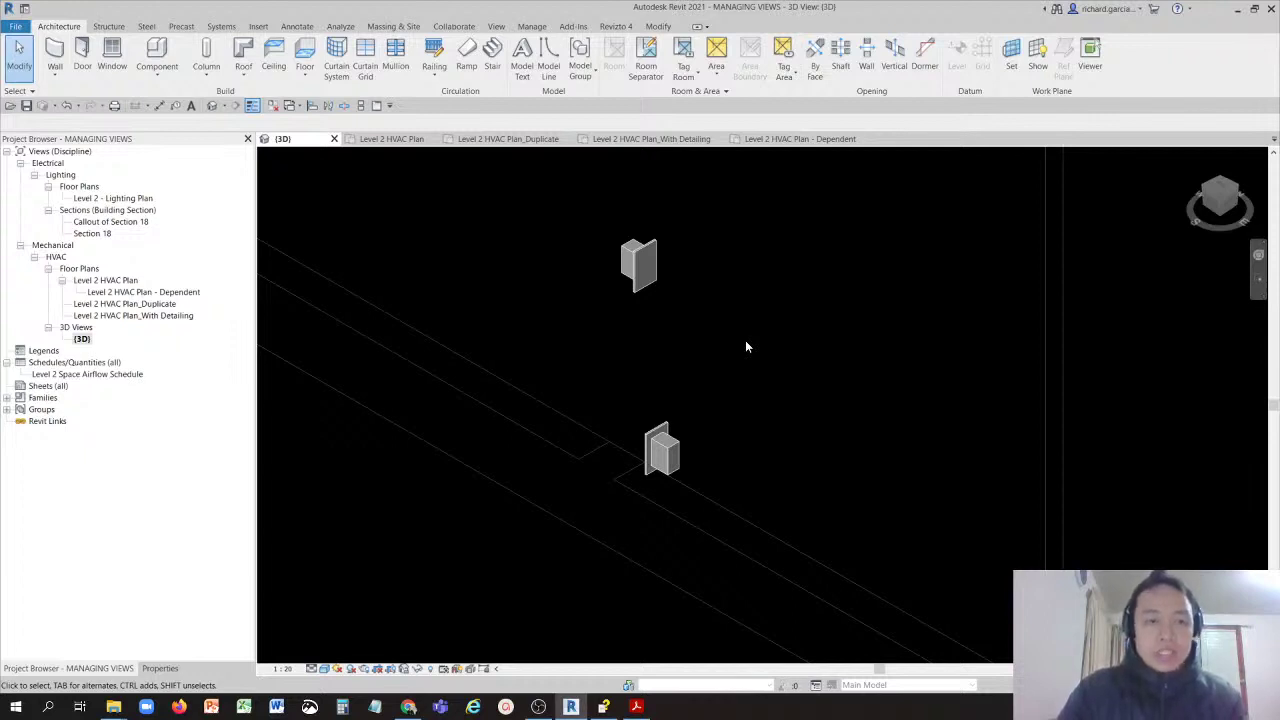
pyautogui.click(418, 674)
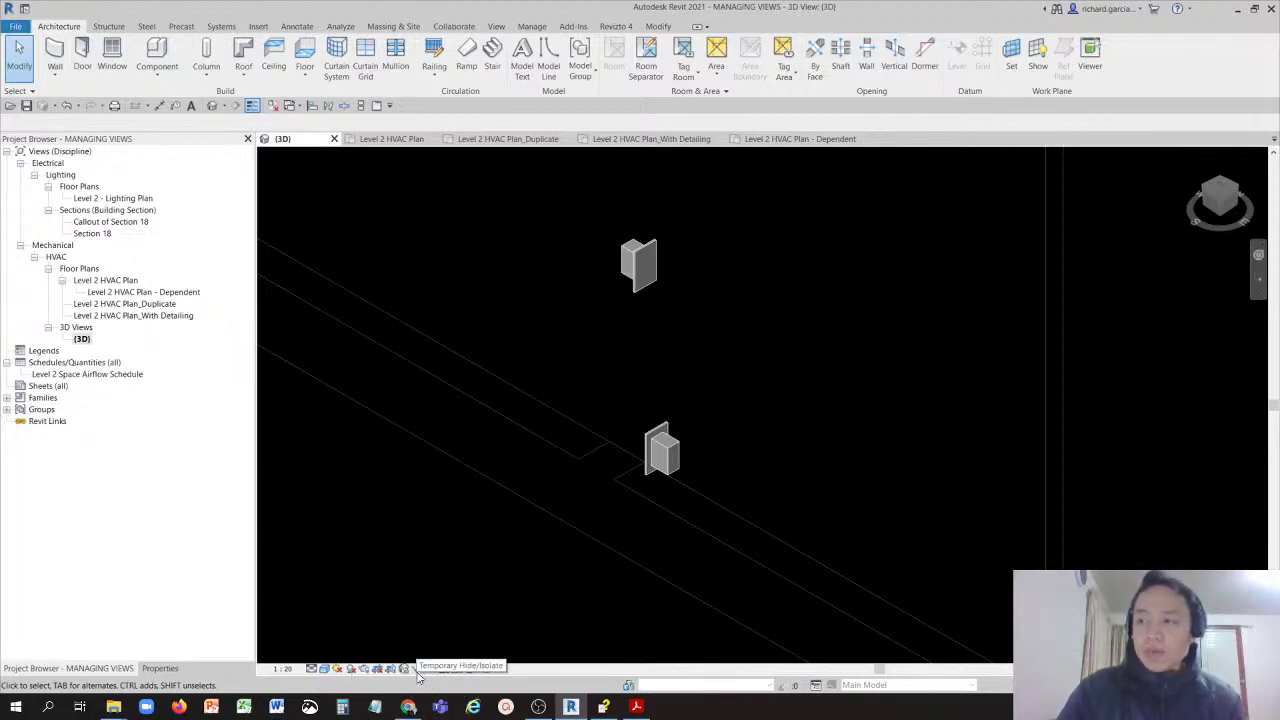
pyautogui.click(418, 674)
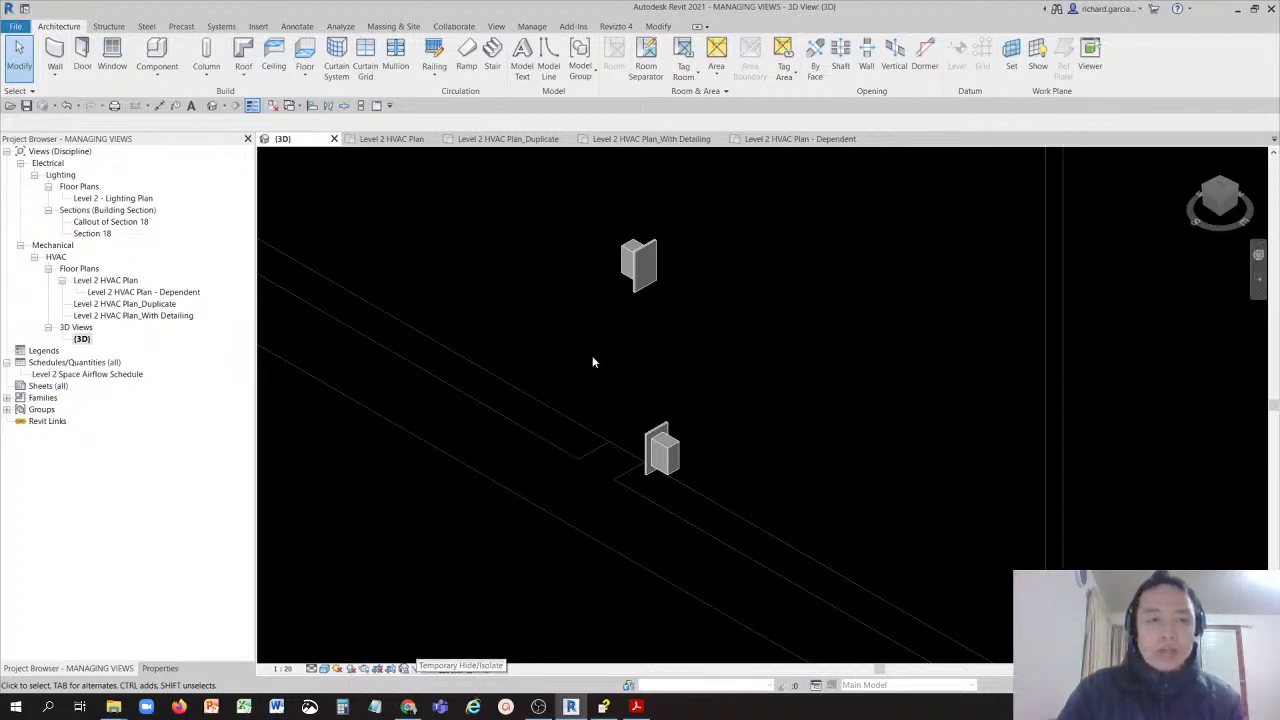
pyautogui.click(637, 289)
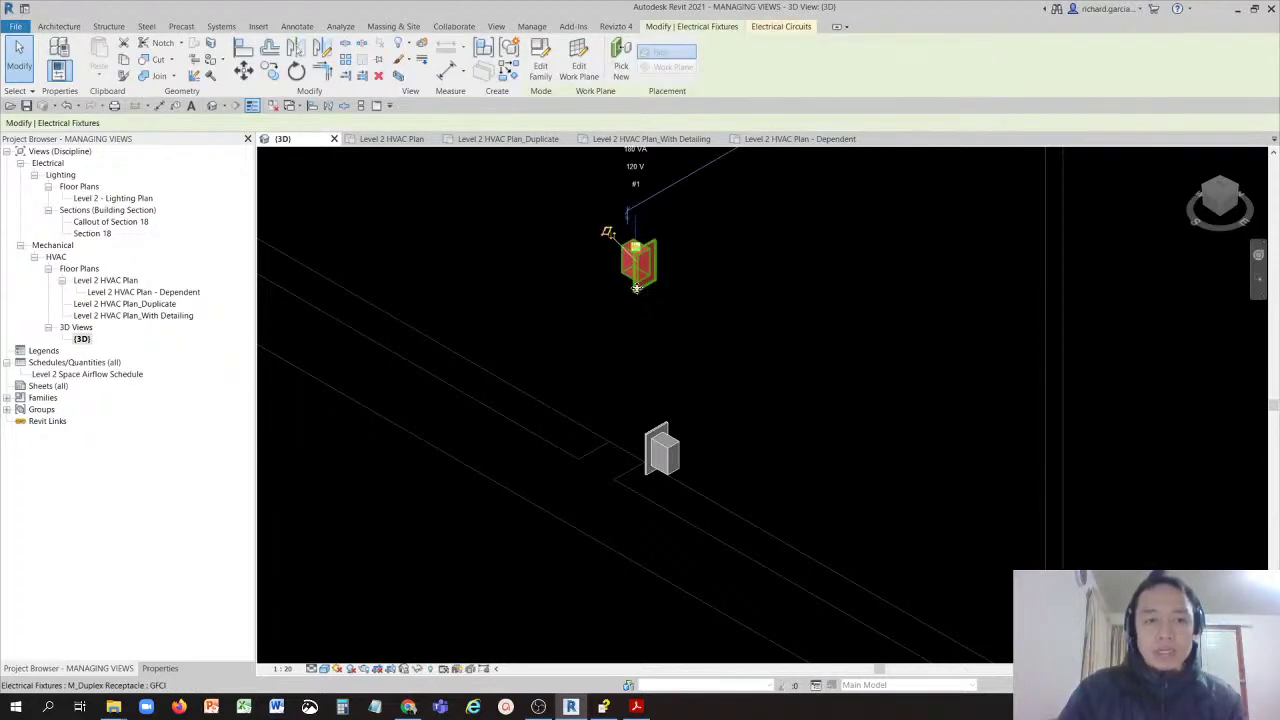
pyautogui.click(637, 289)
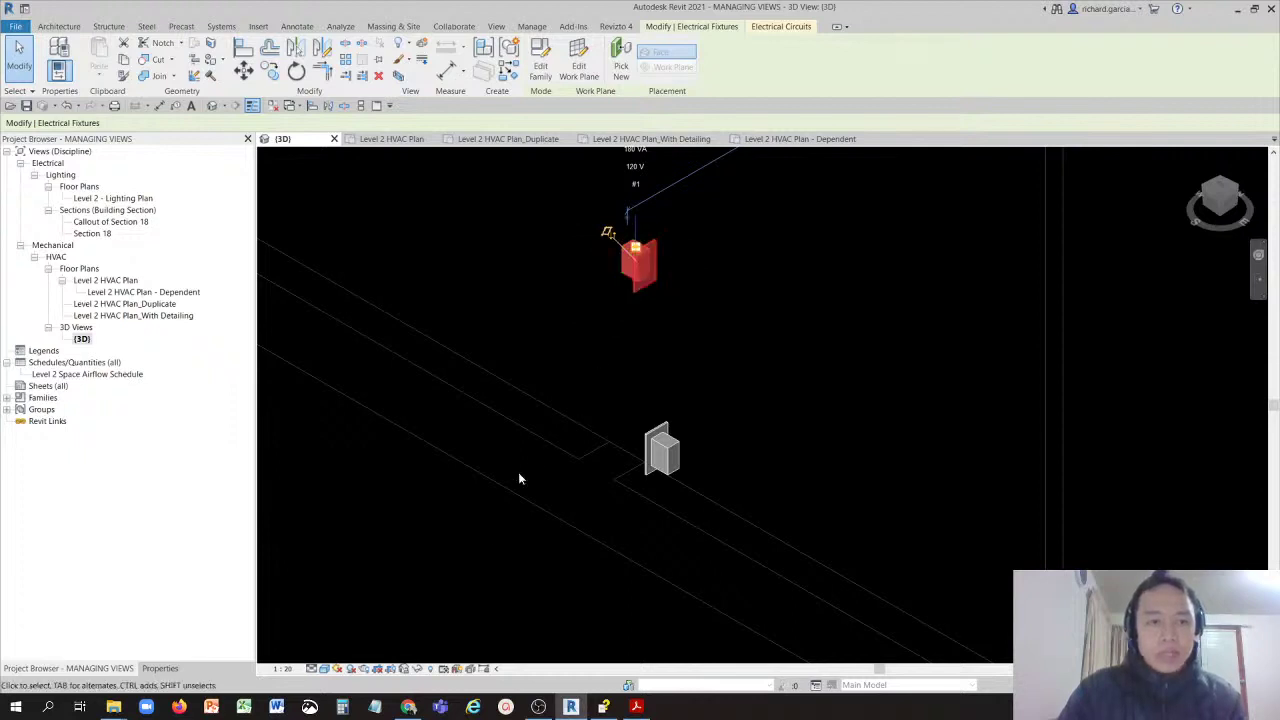
pyautogui.click(420, 669)
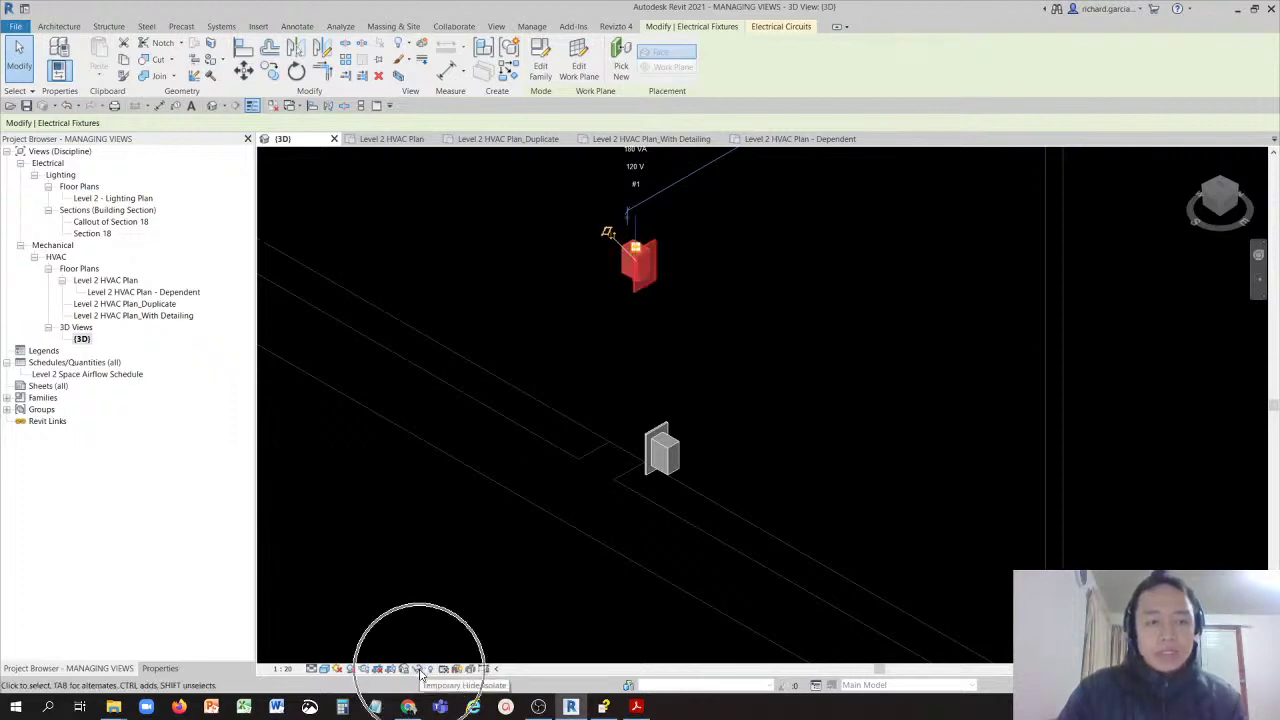
pyautogui.click(420, 672)
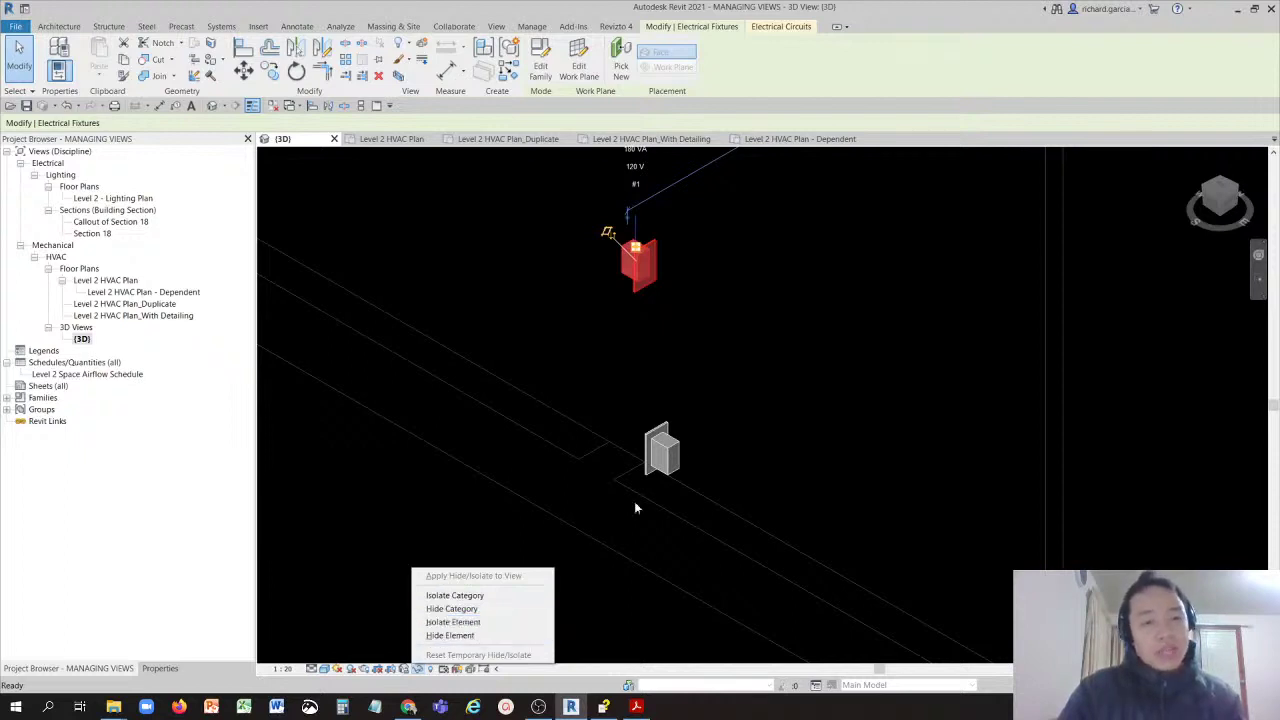
pyautogui.click(709, 283)
# Step: Window-select both receptacles, then reselect only the upper one and reopen Temporary Hide/Isolate
pyautogui.click(710, 284)
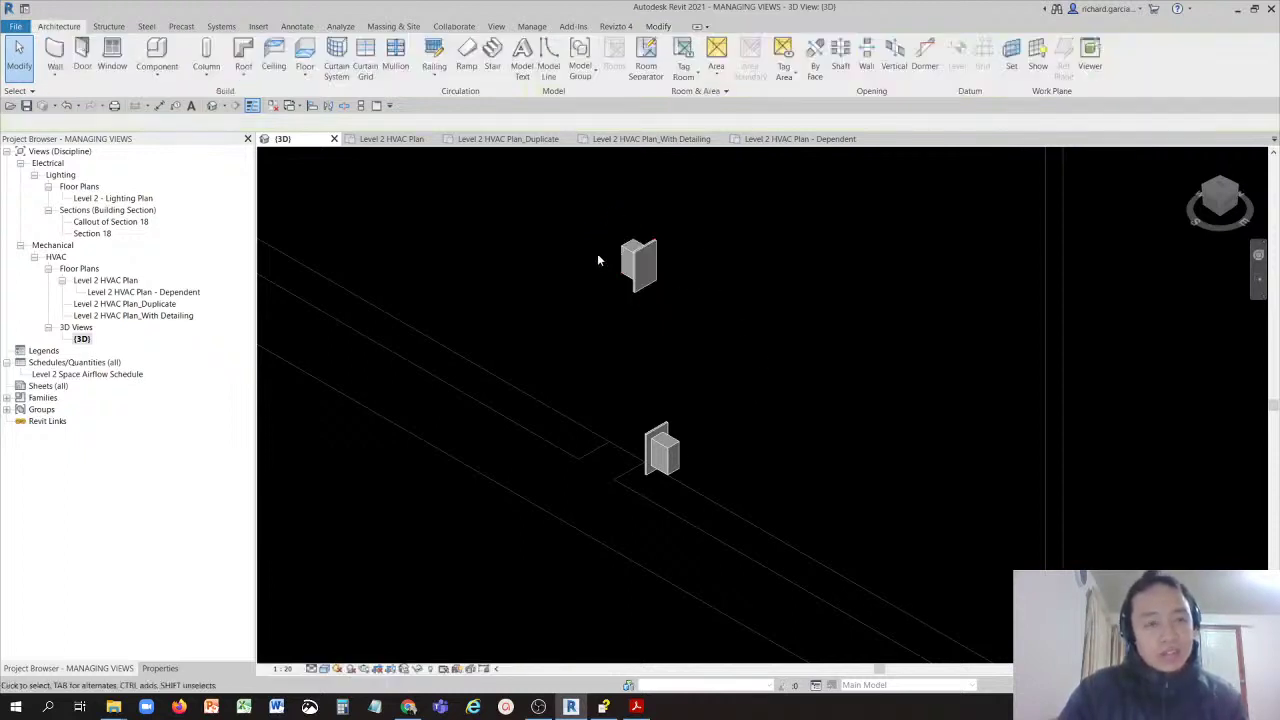
pyautogui.moveTo(566, 213); pyautogui.dragTo(782, 537)
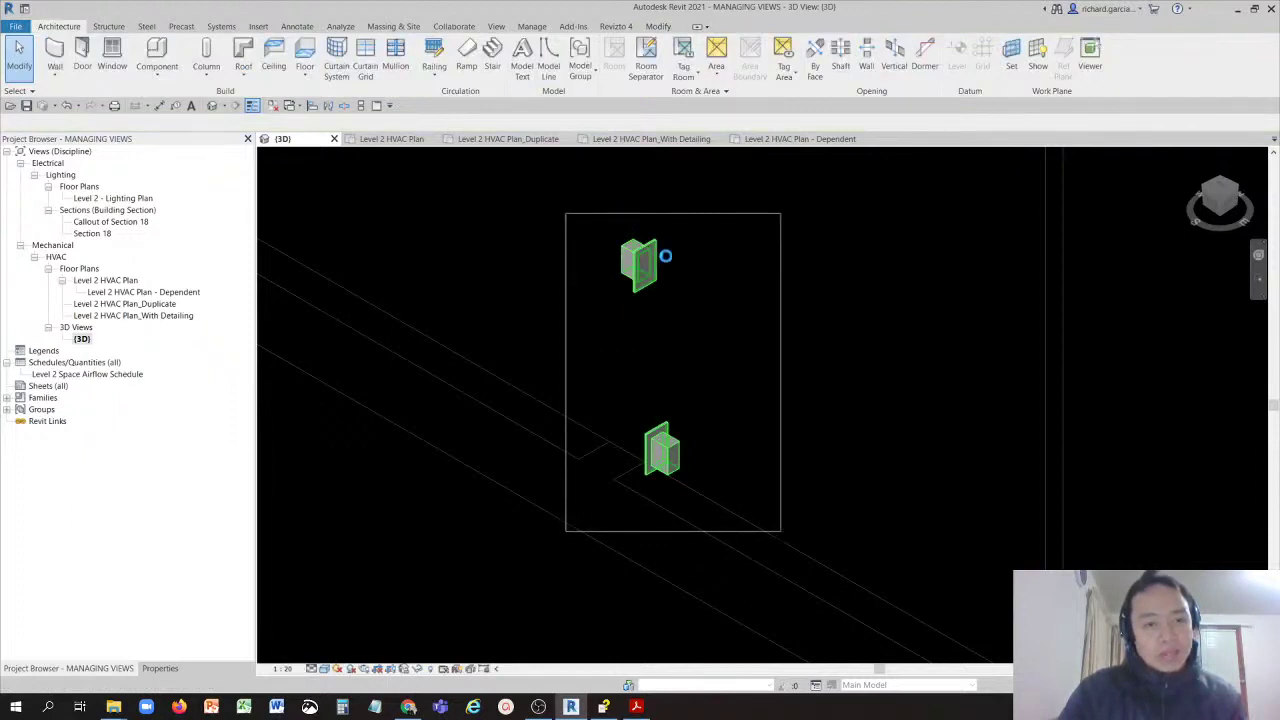
pyautogui.click(652, 365)
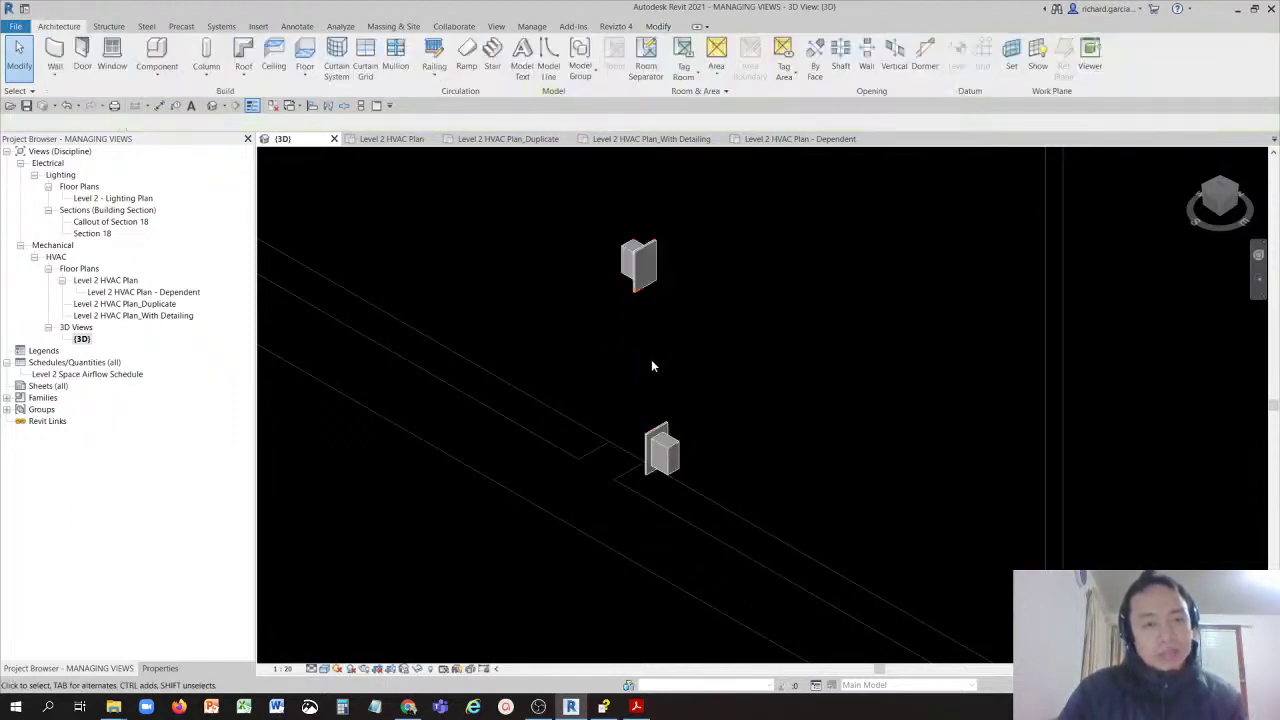
pyautogui.click(638, 265)
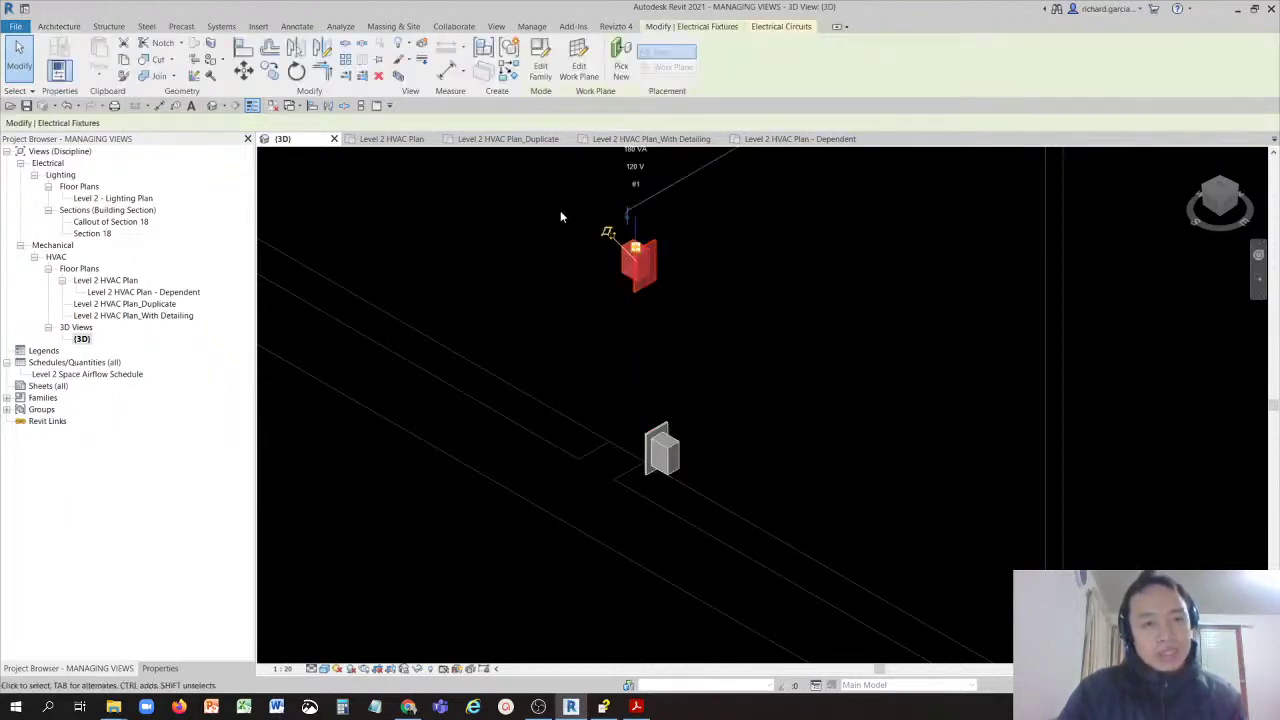
pyautogui.click(648, 280)
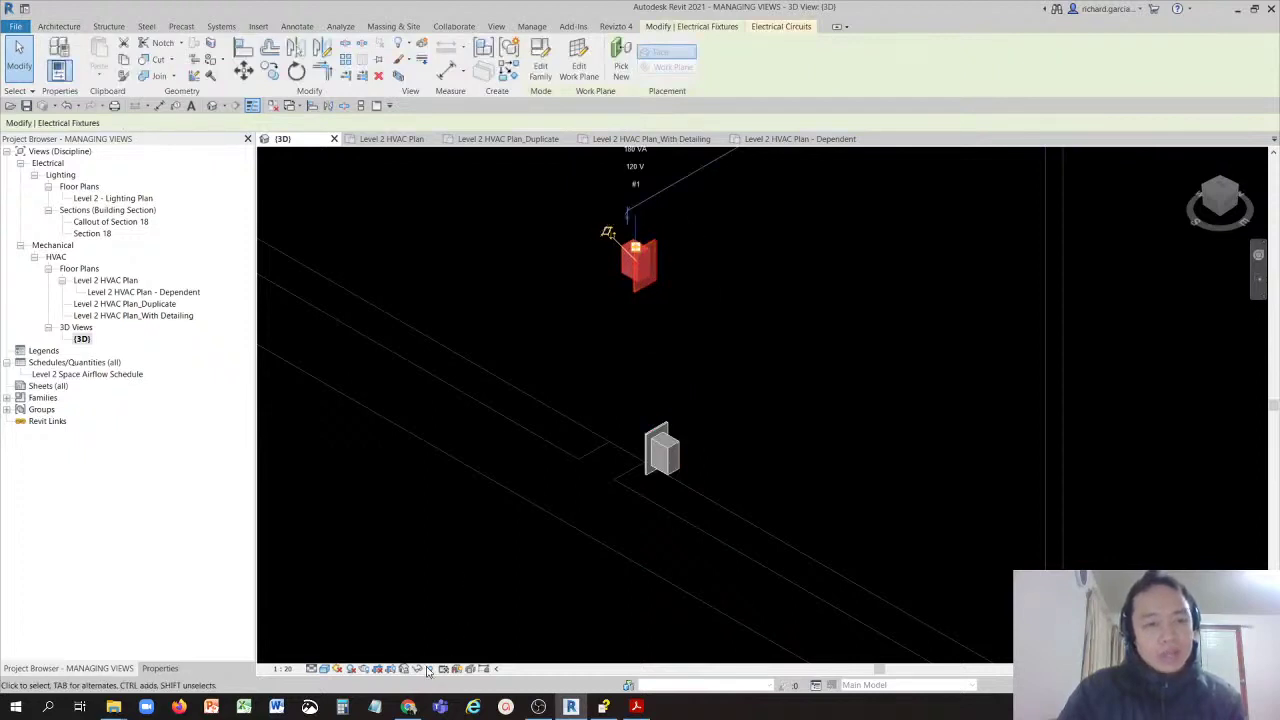
pyautogui.click(419, 669)
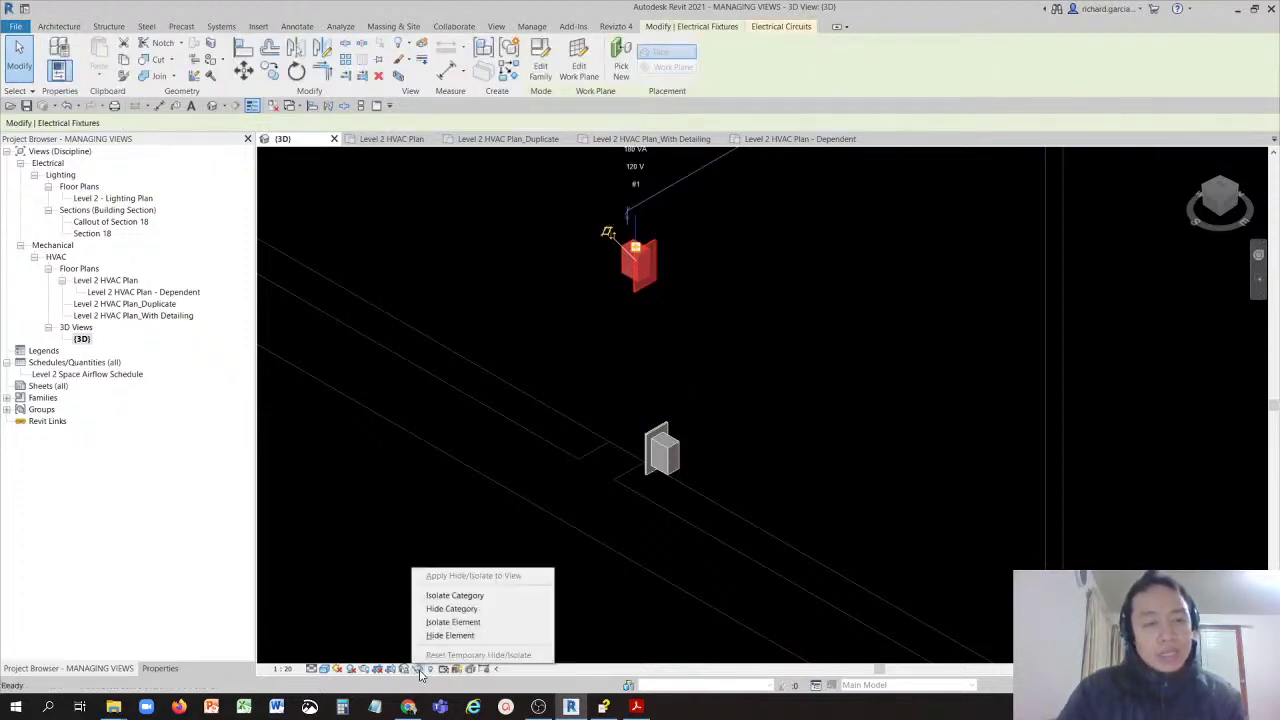
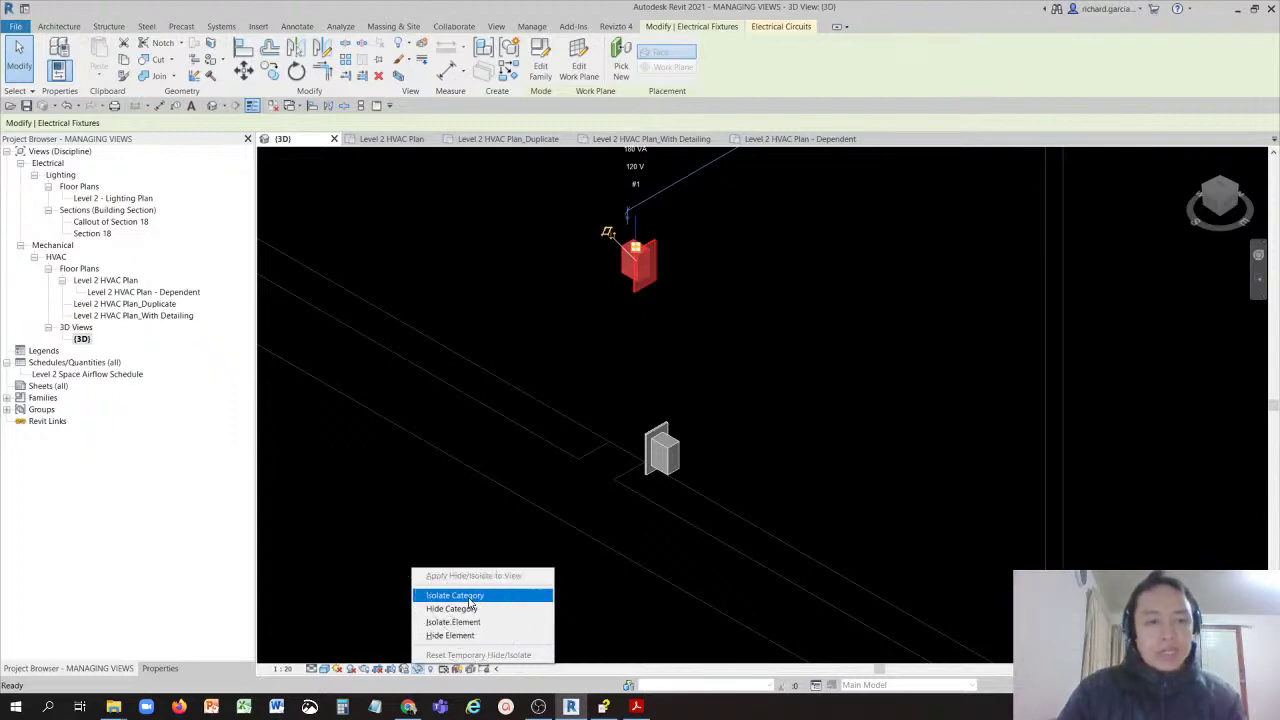
# Step: Isolate the Electrical Fixtures category in the 3D view and clear the selection
pyautogui.click(469, 597)
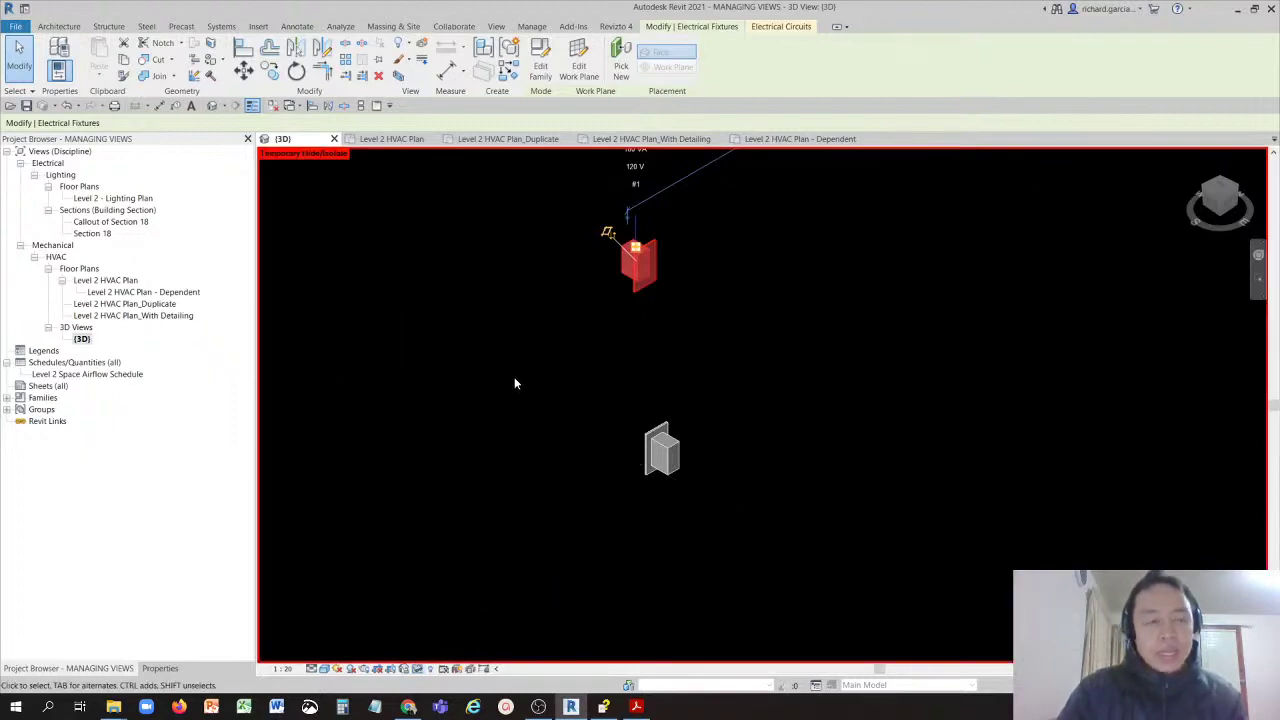
pyautogui.scroll(-5, 514, 377)
pyautogui.scroll(-5, 514, 378)
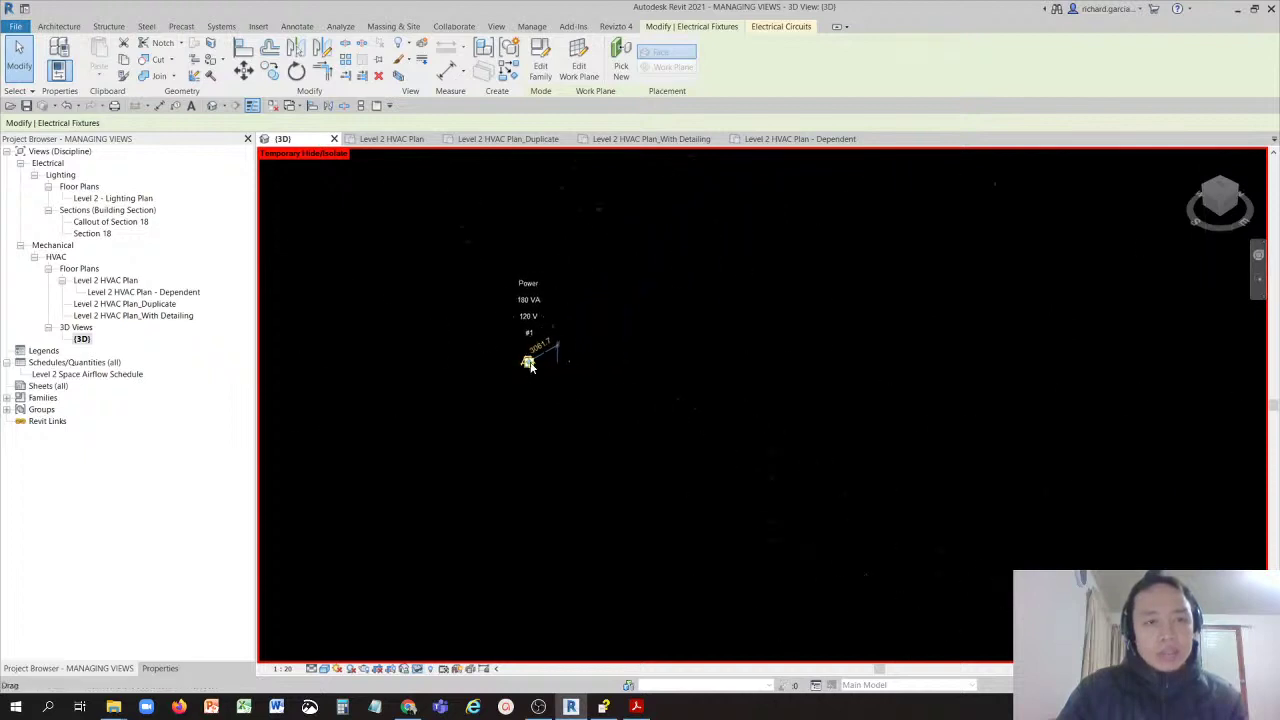
pyautogui.scroll(-5, 644, 389)
pyautogui.press('Escape')
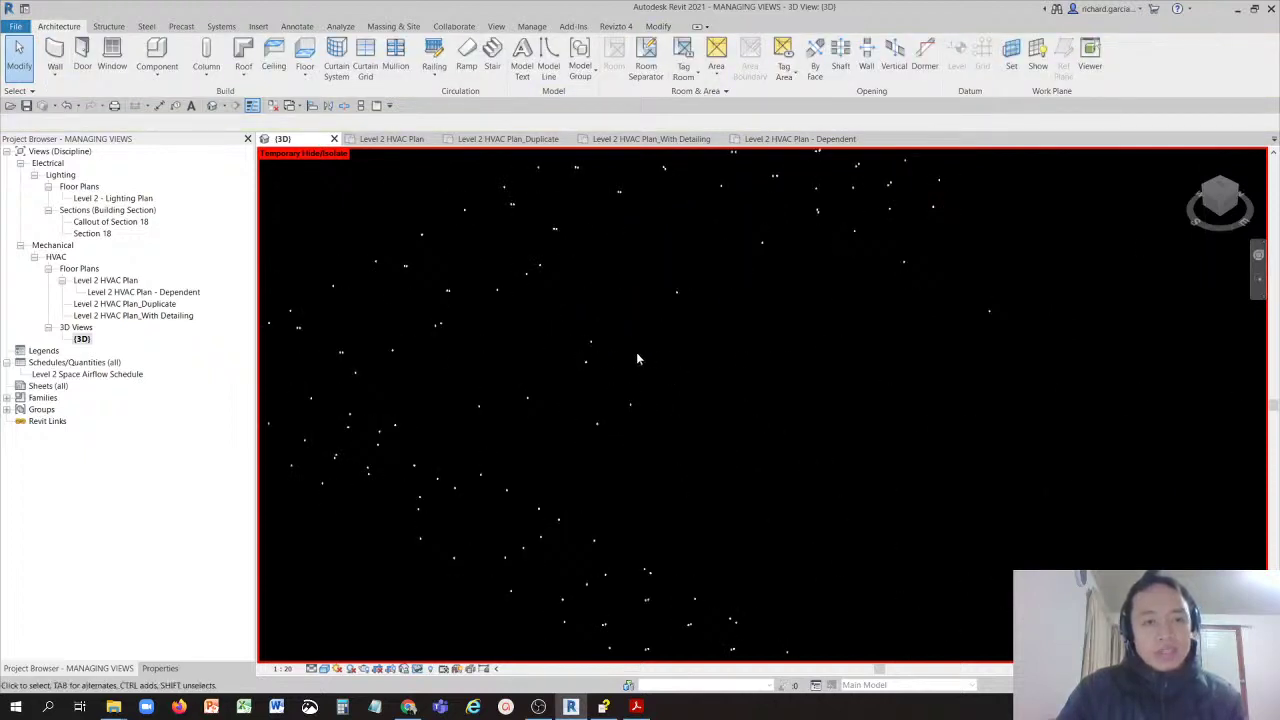
# Step: Crossing-select the visible fixtures, confirm the count of 150 in Properties, then deselect
pyautogui.scroll(3, 626, 506)
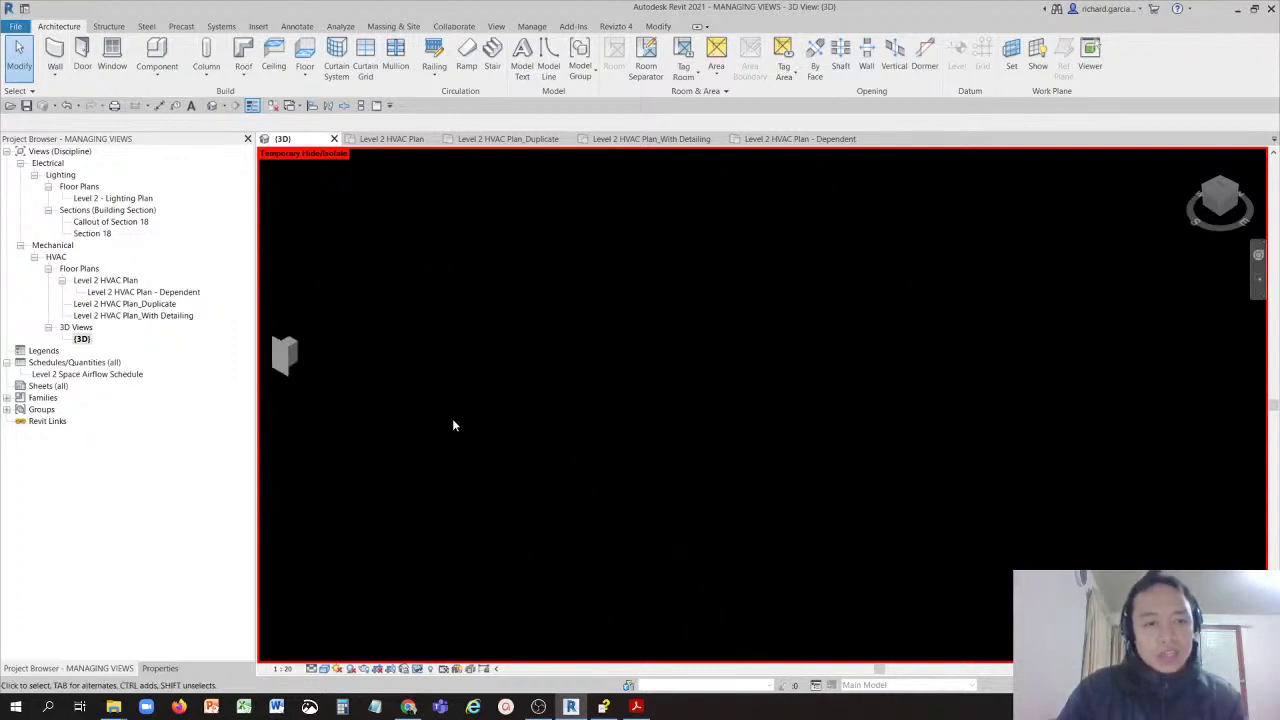
pyautogui.scroll(-4, 452, 418)
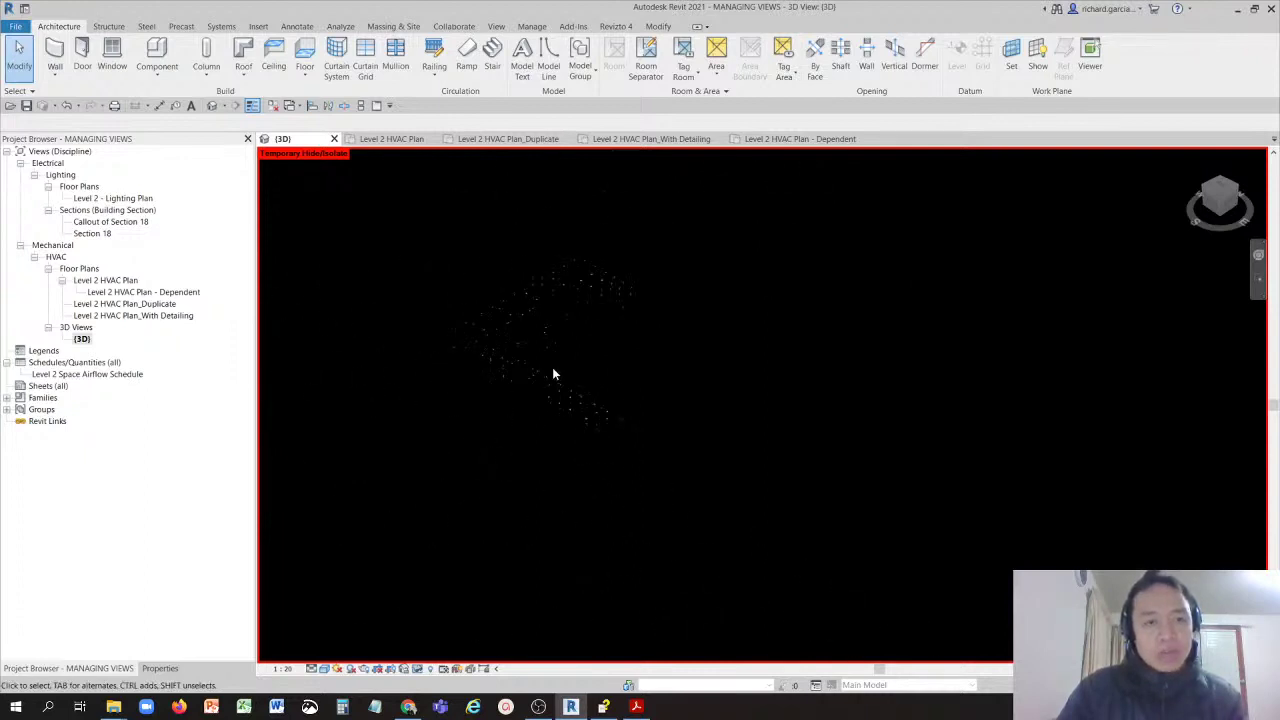
pyautogui.scroll(2, 552, 370)
pyautogui.moveTo(1005, 187); pyautogui.dragTo(324, 595)
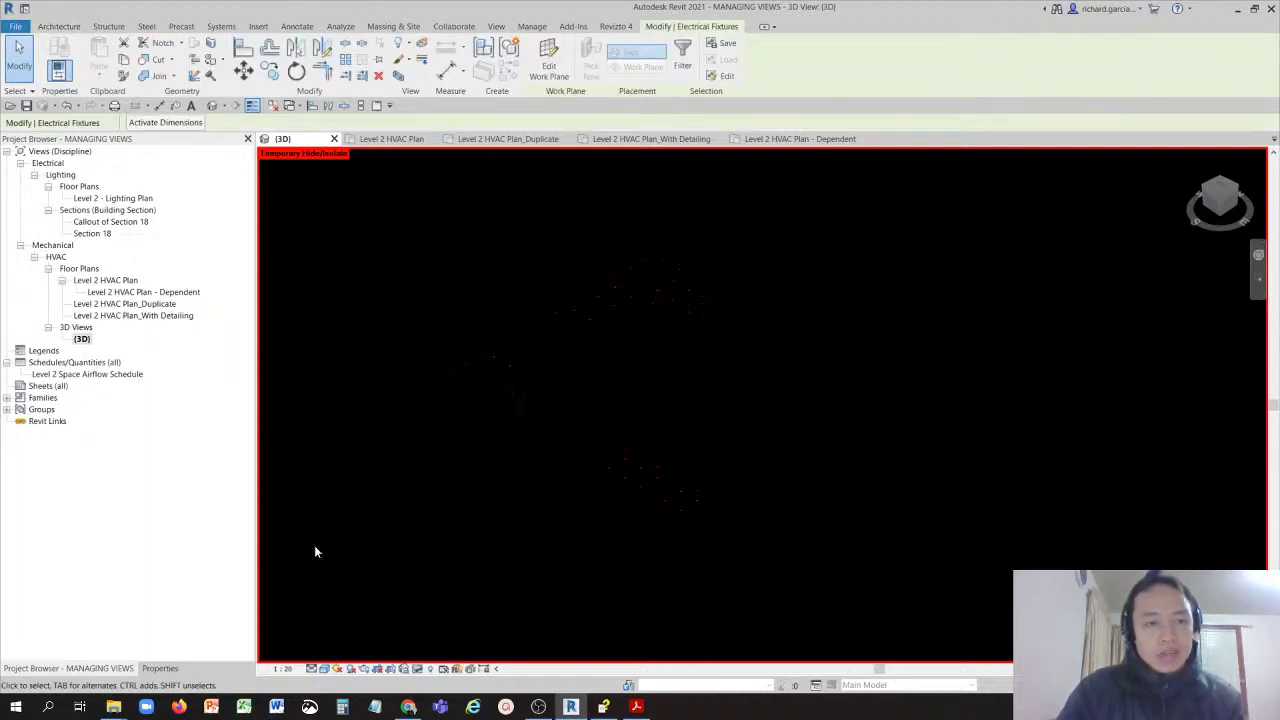
pyautogui.click(160, 668)
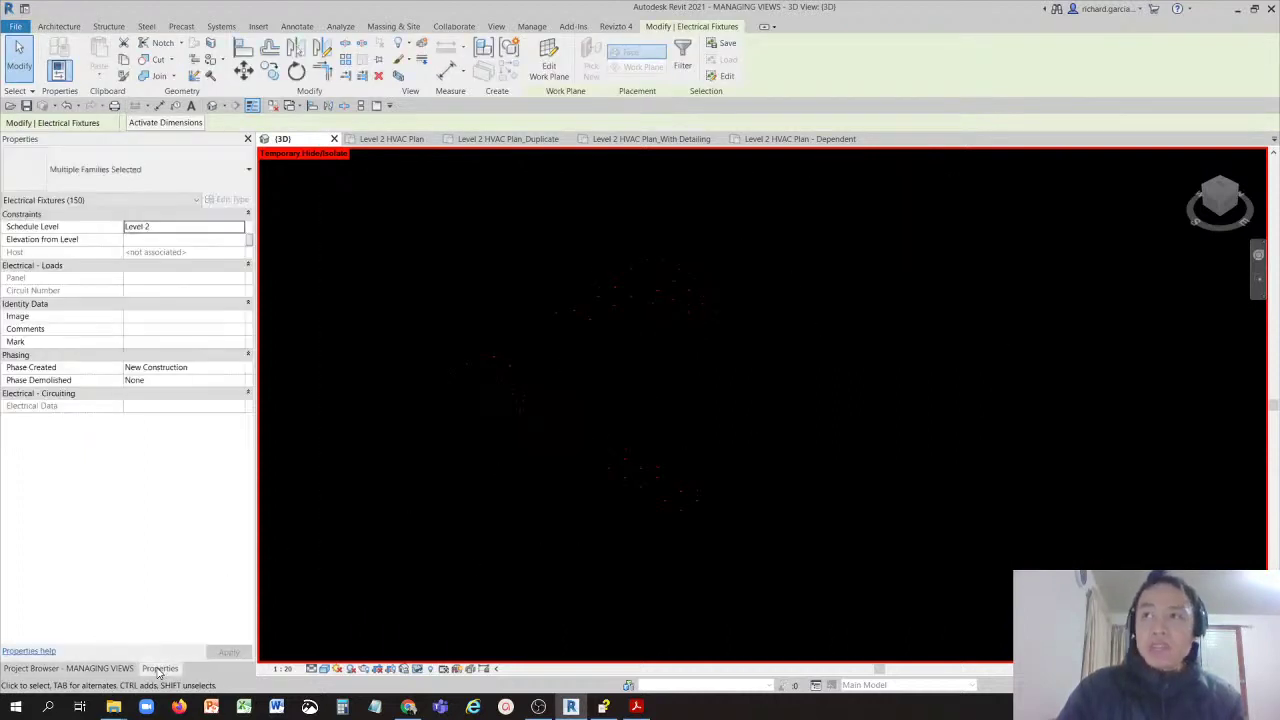
pyautogui.click(74, 210)
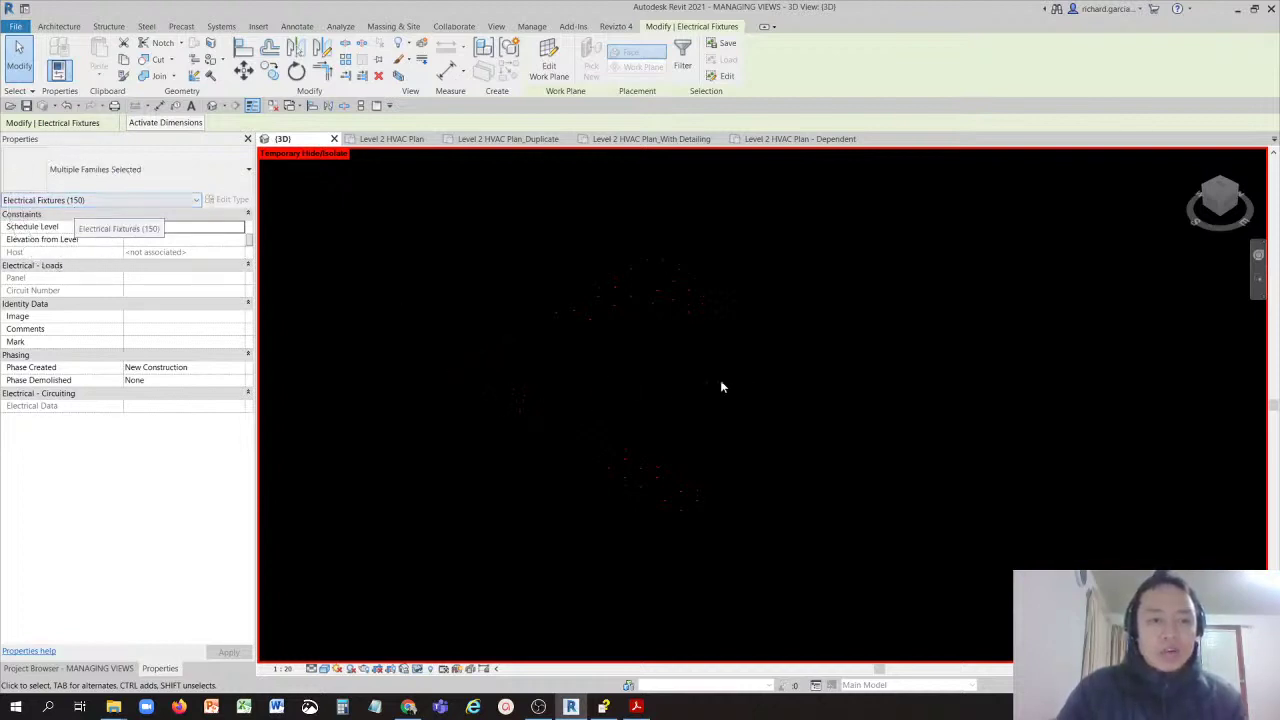
pyautogui.click(745, 385)
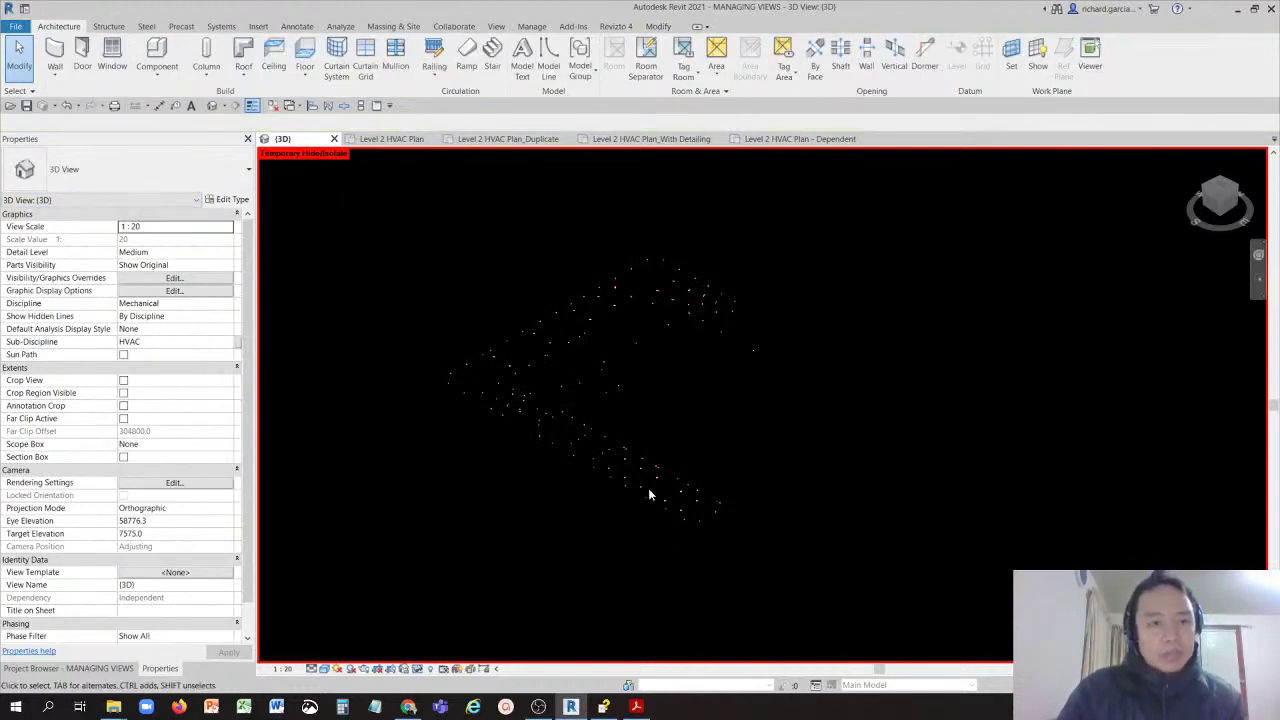
pyautogui.click(419, 673)
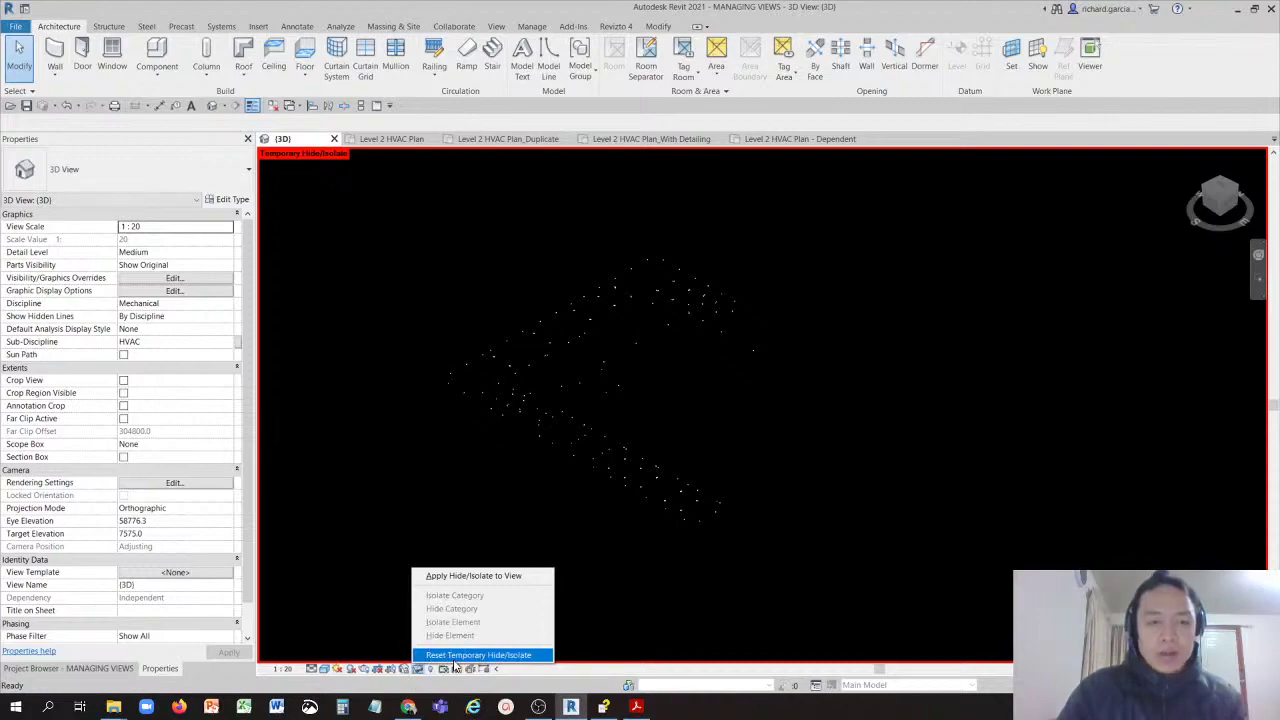
# Step: Reset Temporary Hide/Isolate to bring back the full model
pyautogui.click(454, 658)
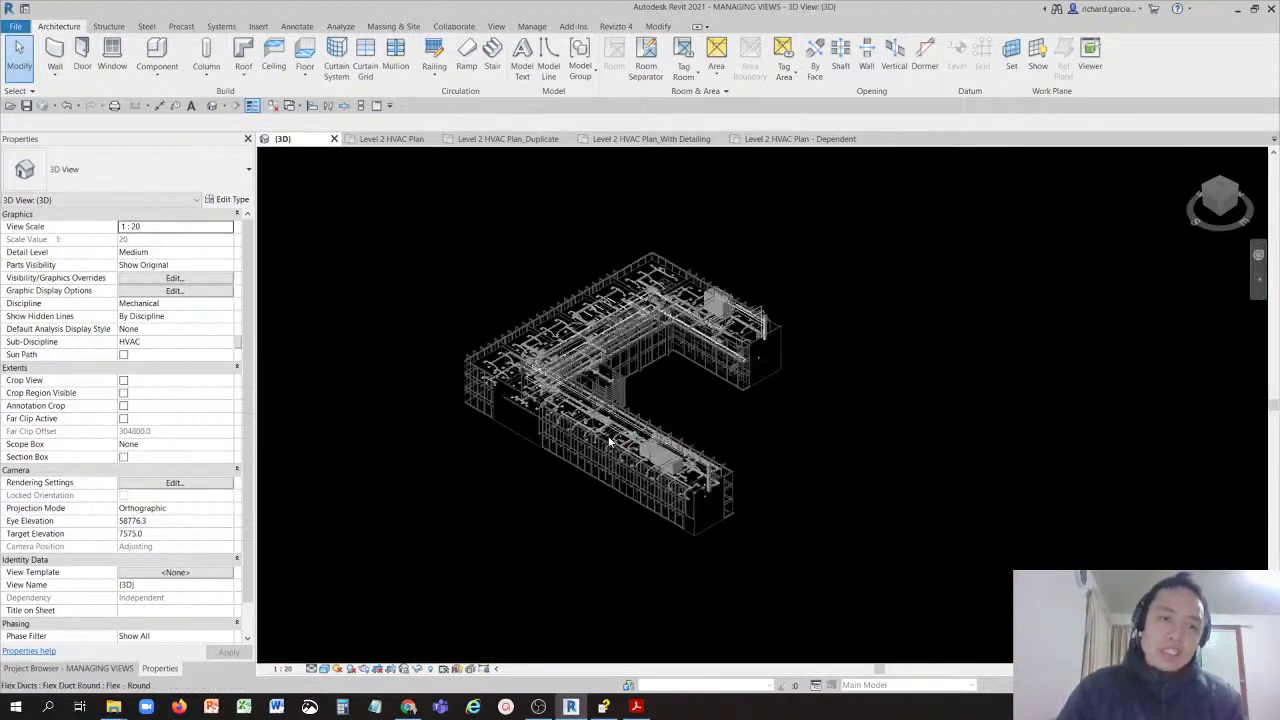
pyautogui.scroll(5, 627, 440)
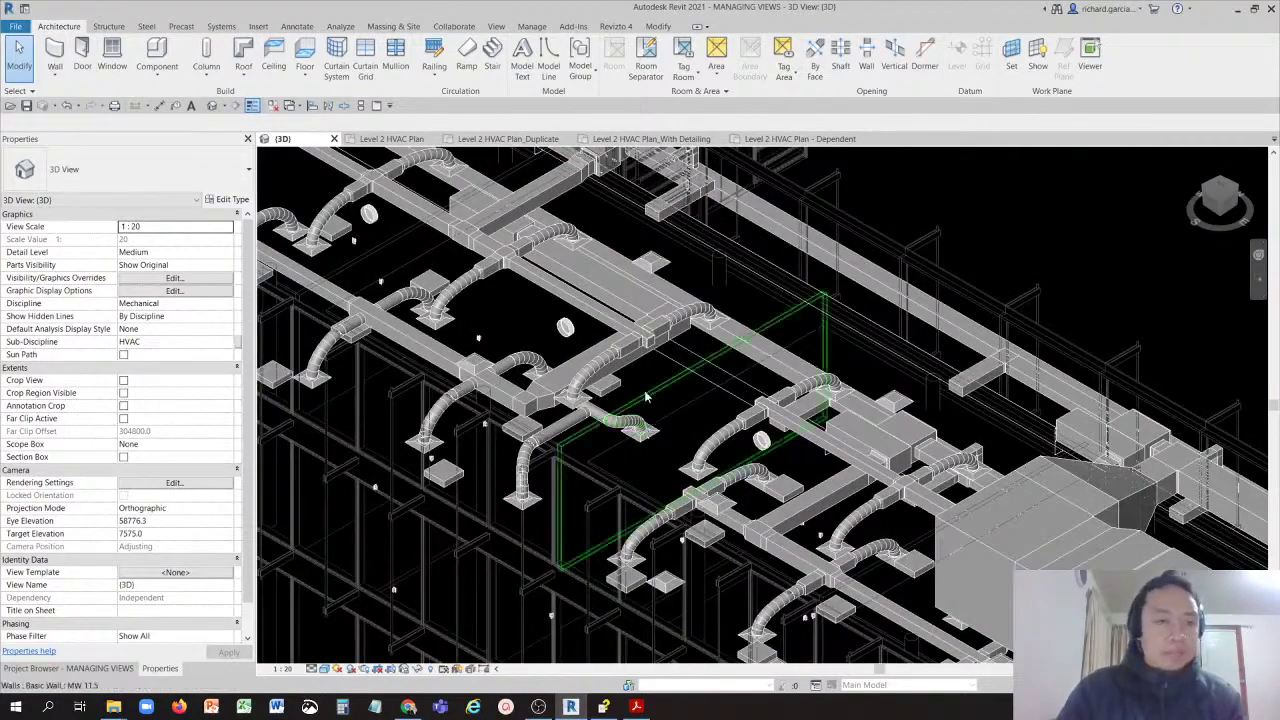
pyautogui.moveTo(640, 472); pyautogui.dragTo(735, 340, button='middle')
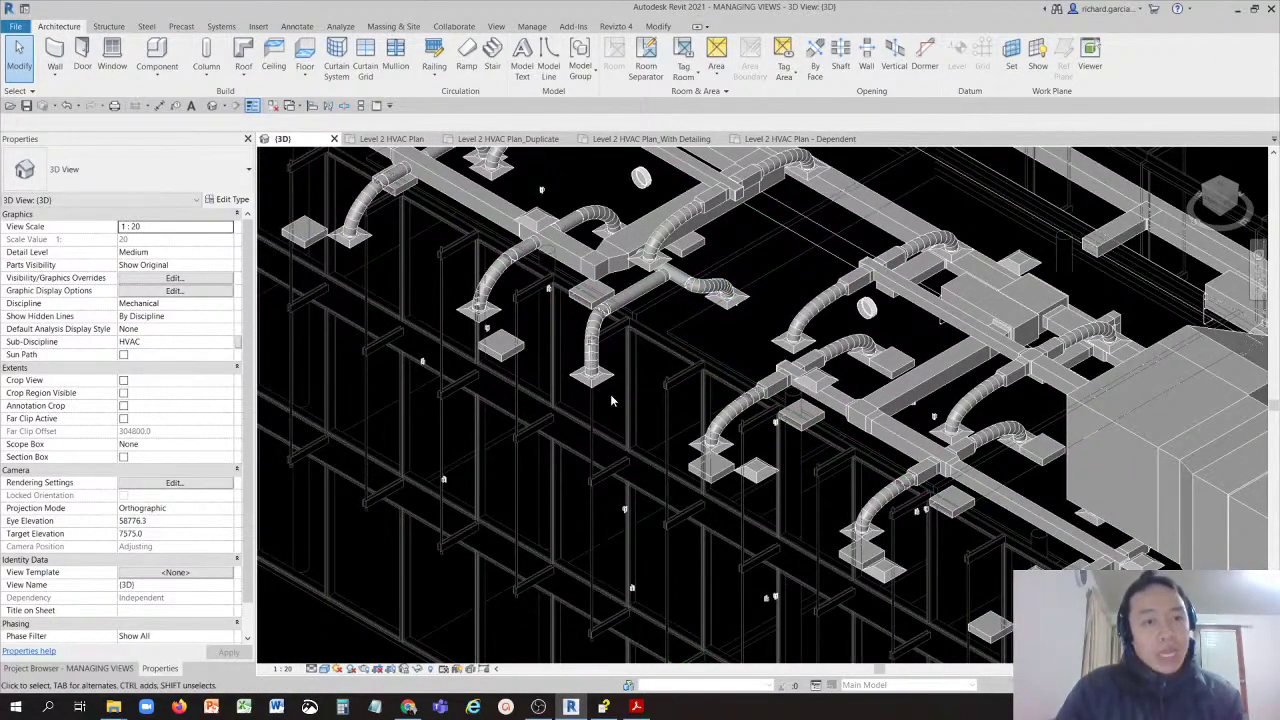
pyautogui.scroll(3, 612, 400)
pyautogui.scroll(3, 636, 295)
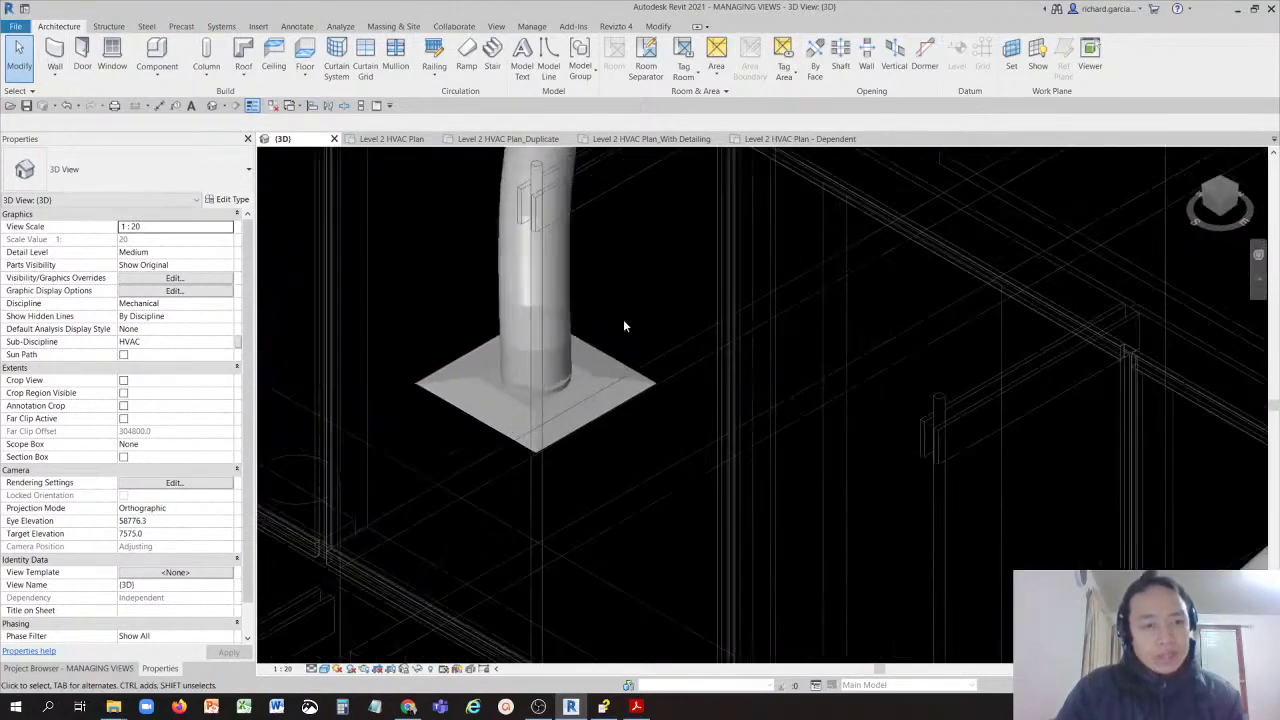
# Step: Select a supply diffuser and isolate the Air Terminals category in the view
pyautogui.click(616, 366)
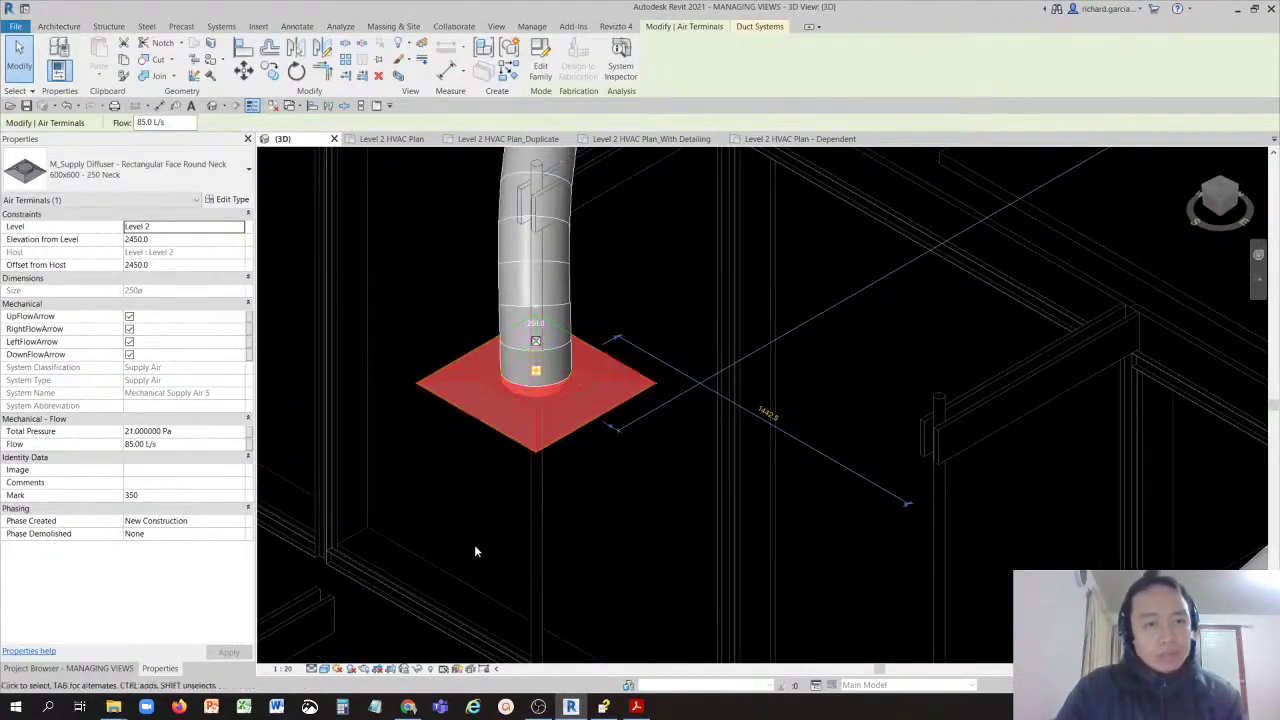
pyautogui.click(418, 669)
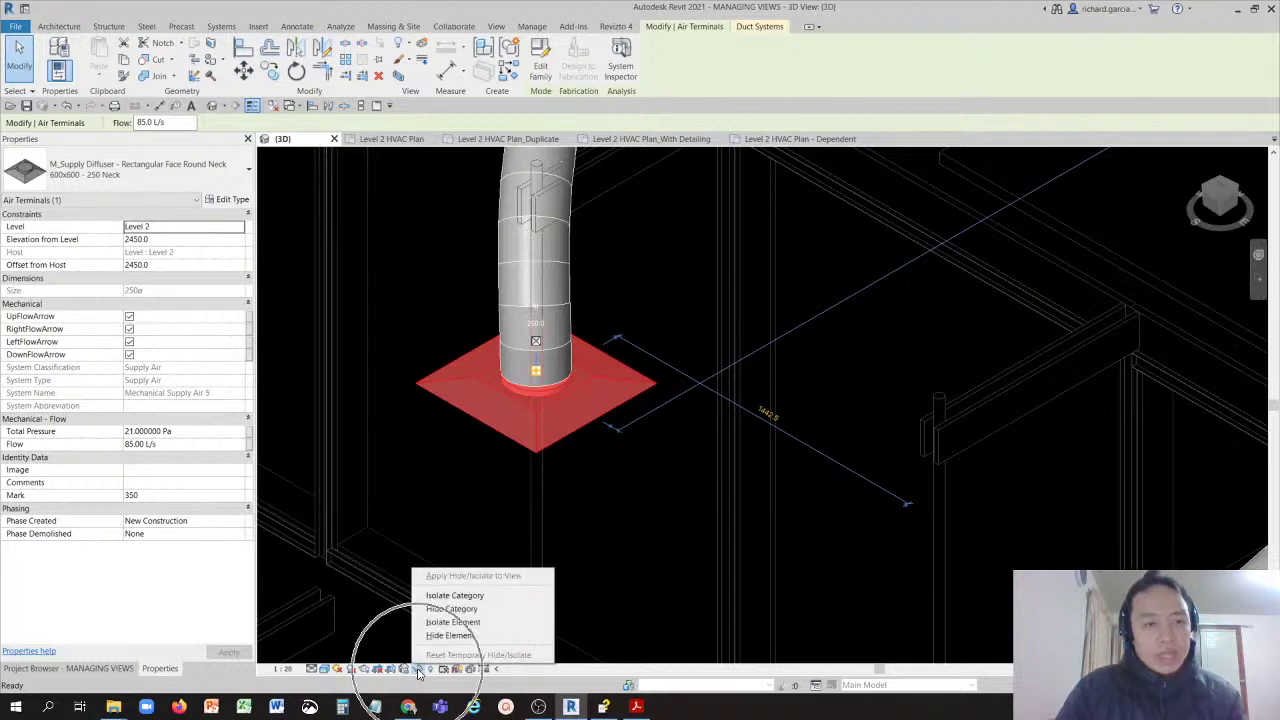
pyautogui.click(466, 596)
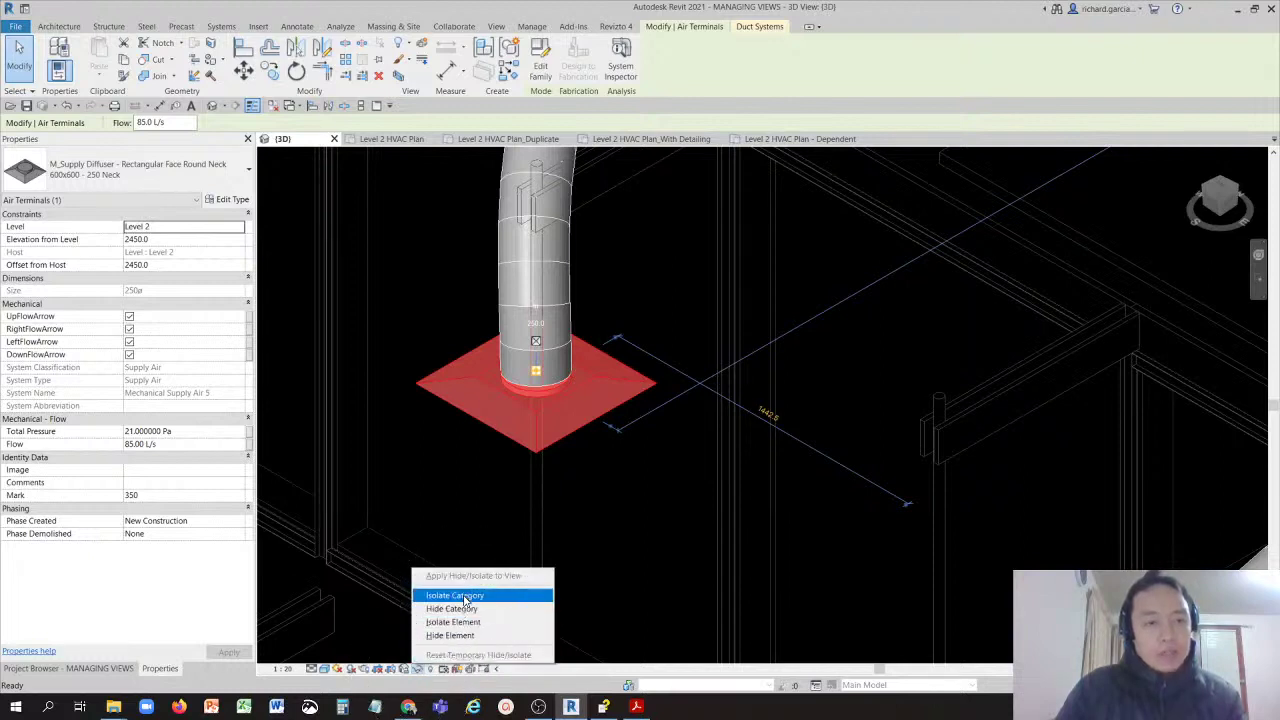
pyautogui.scroll(-6, 851, 377)
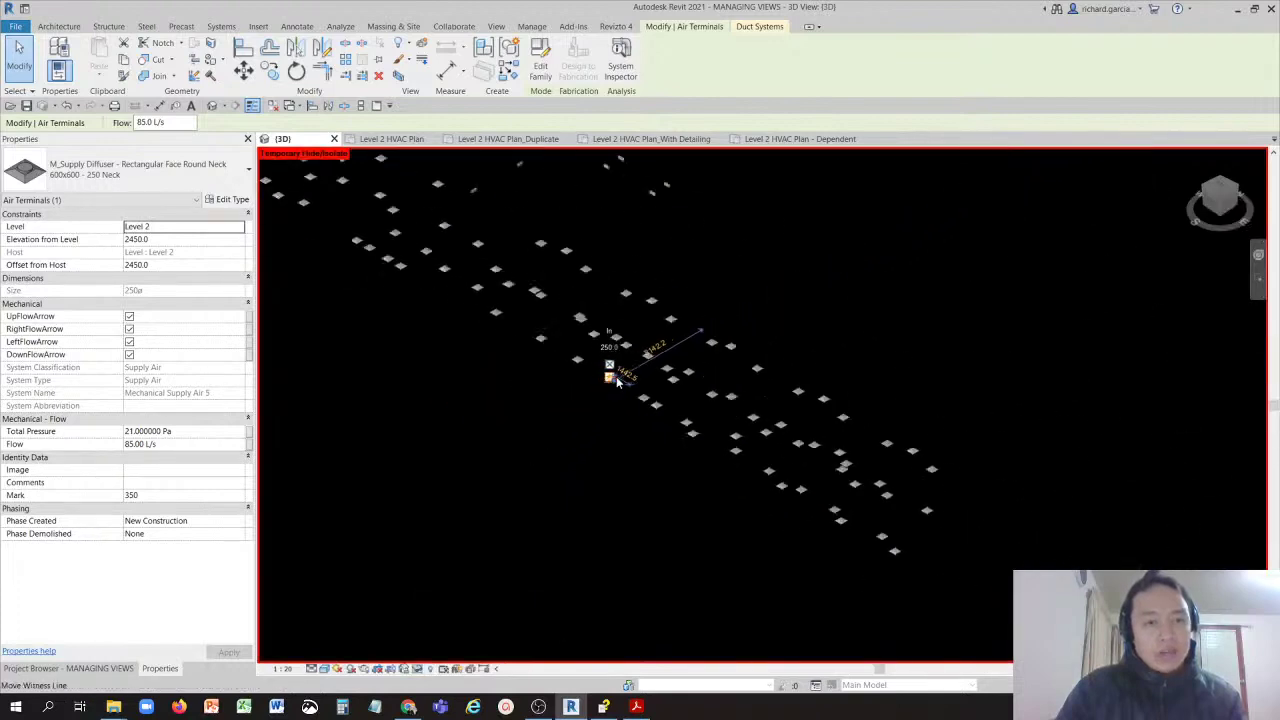
pyautogui.click(850, 376)
pyautogui.scroll(5, 685, 411)
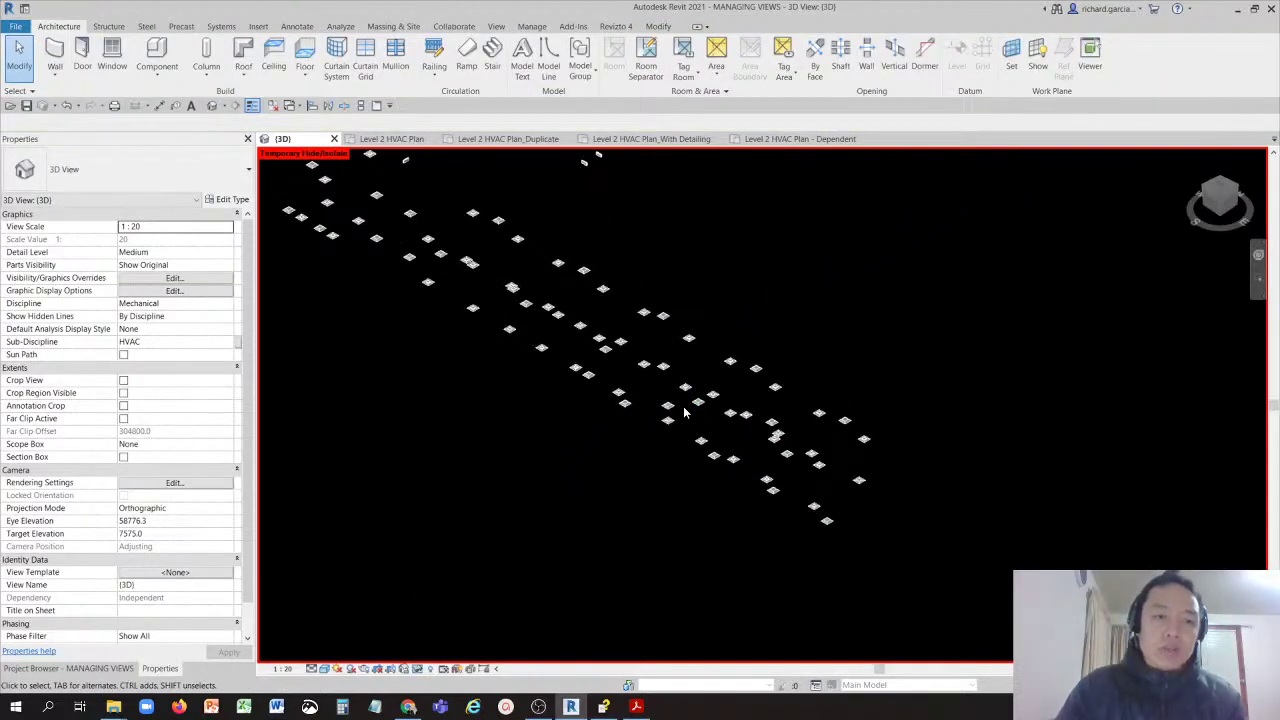
pyautogui.scroll(-3, 685, 410)
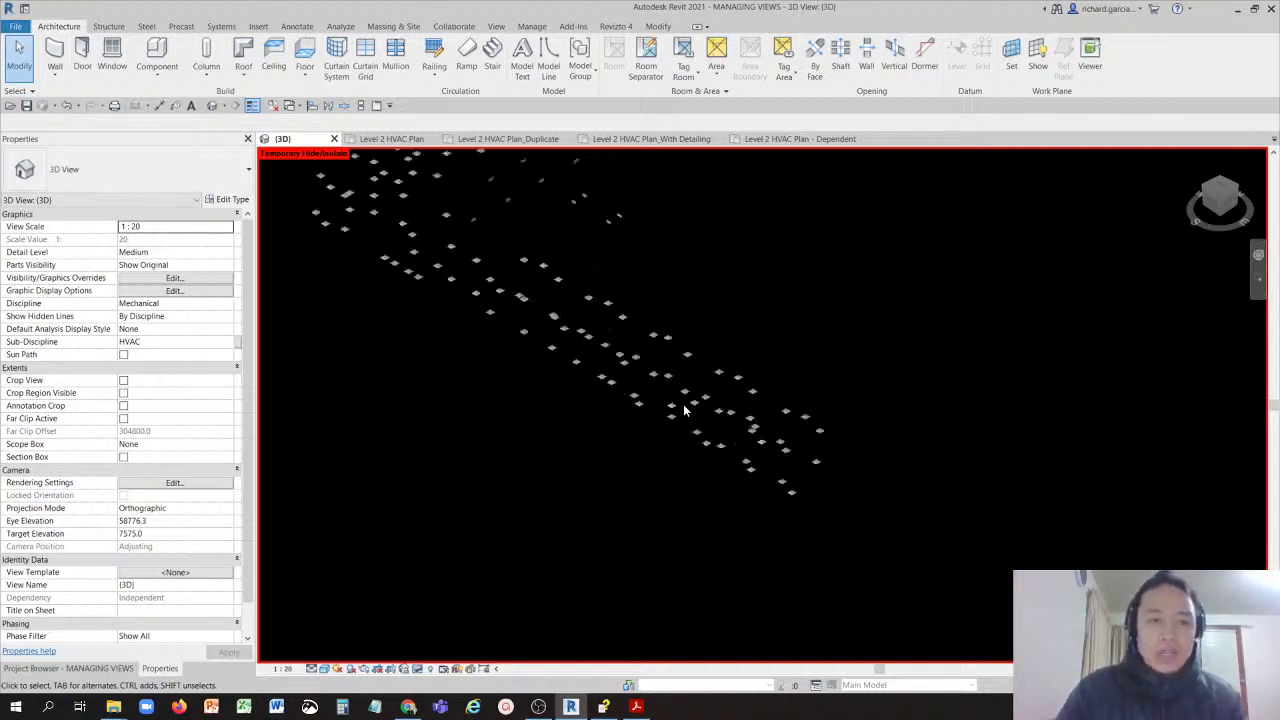
pyautogui.keyDown('shift'); pyautogui.moveTo(685, 405); pyautogui.dragTo(744, 413, button='middle'); pyautogui.keyUp('shift')
# Step: Crossing-select the air terminals, confirm 202 in Properties, then reset the isolation
pyautogui.moveTo(985, 242); pyautogui.dragTo(431, 598)
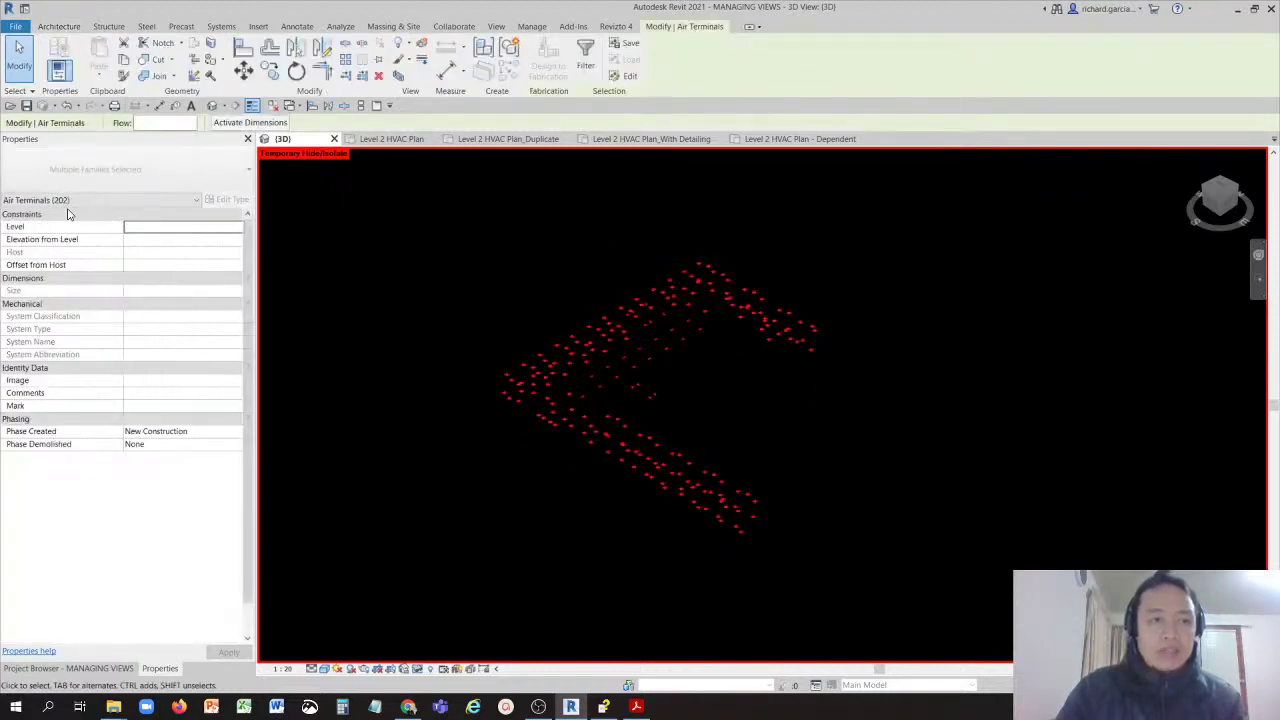
pyautogui.click(68, 214)
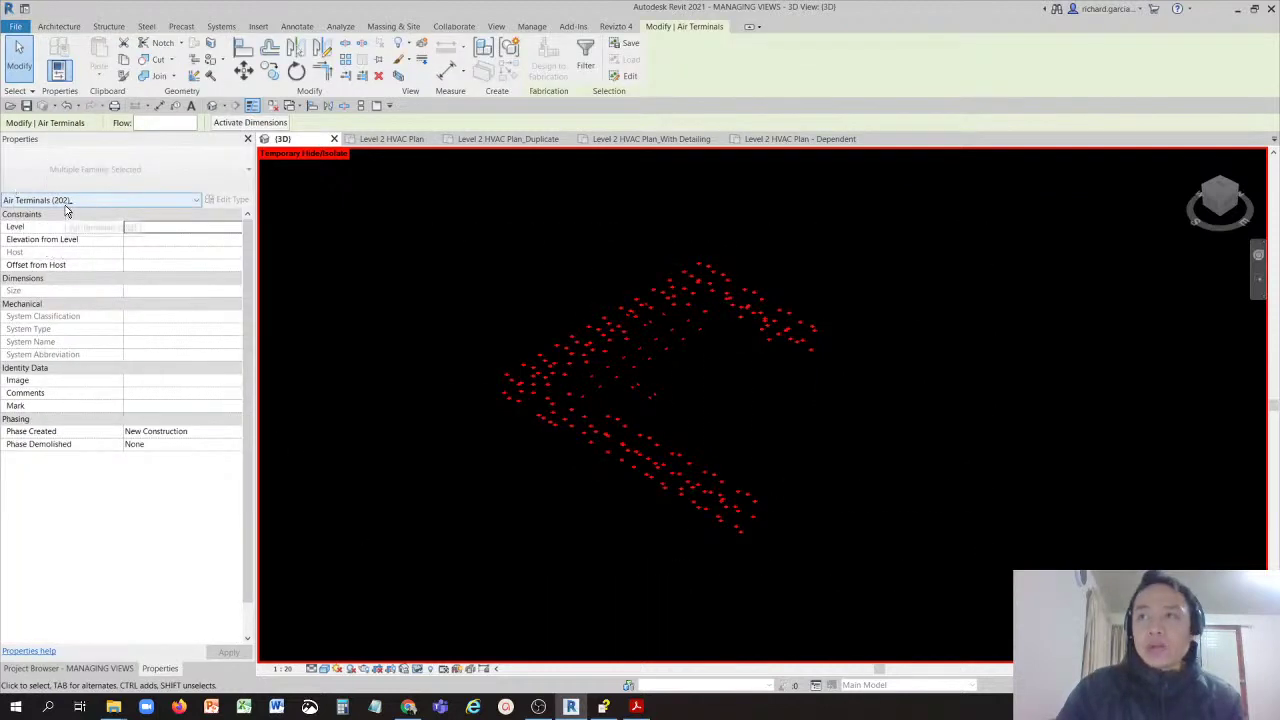
pyautogui.click(66, 210)
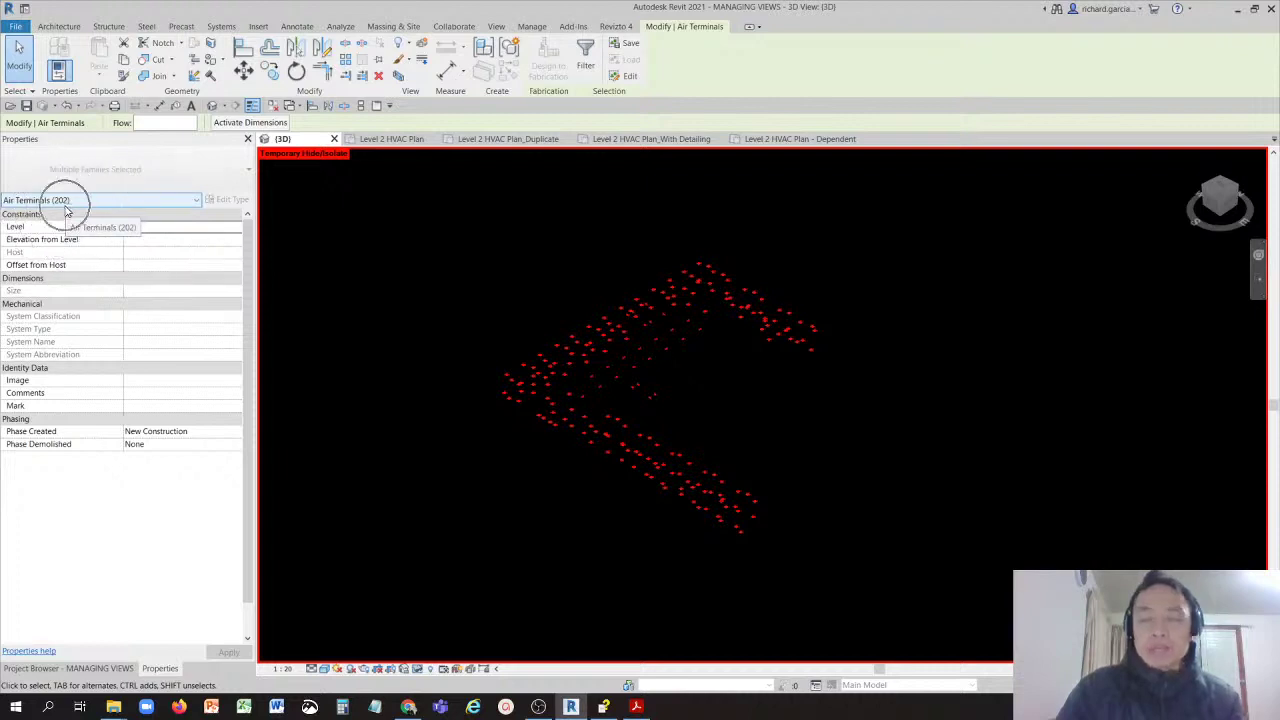
pyautogui.click(67, 211)
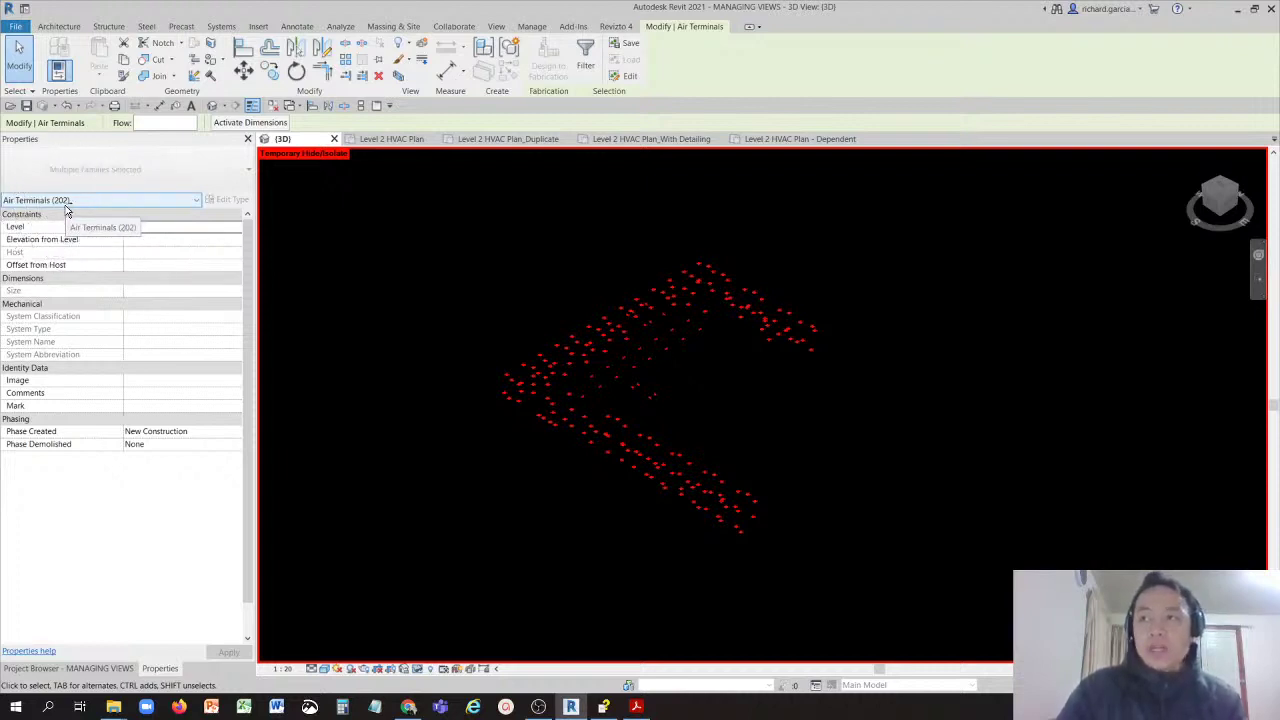
pyautogui.click(67, 211)
pyautogui.click(514, 270)
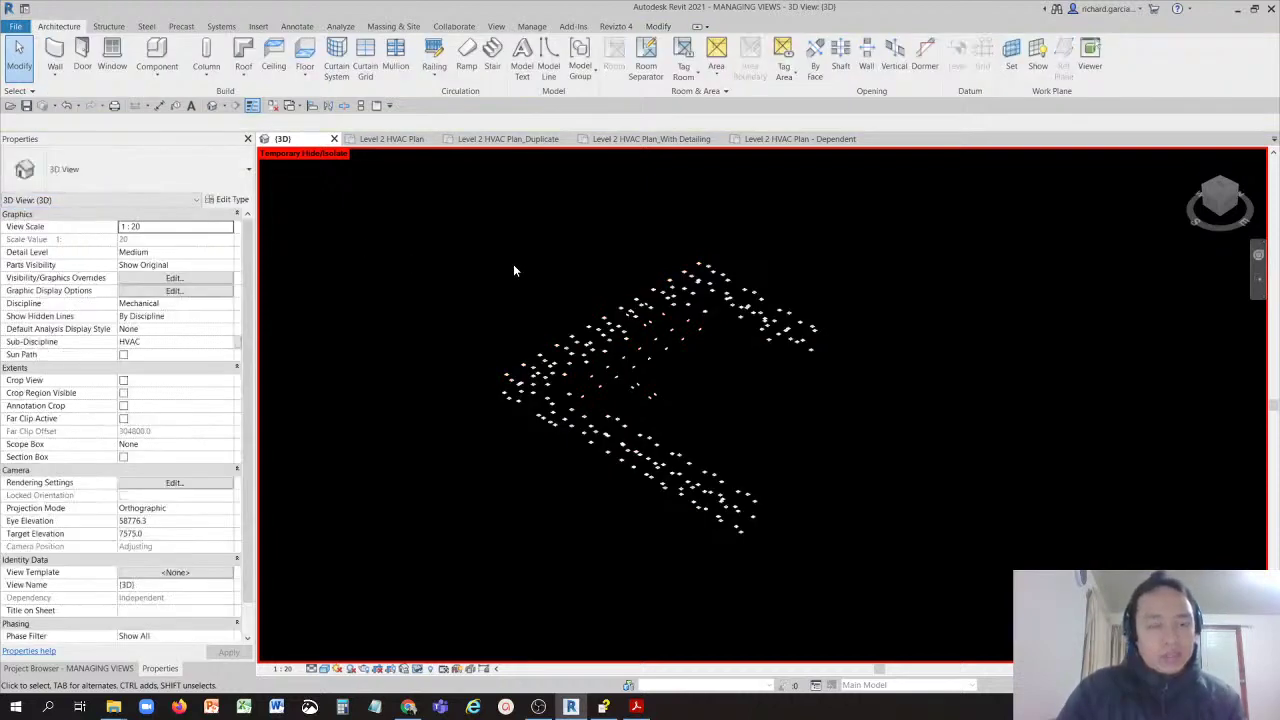
pyautogui.click(430, 668)
pyautogui.click(449, 655)
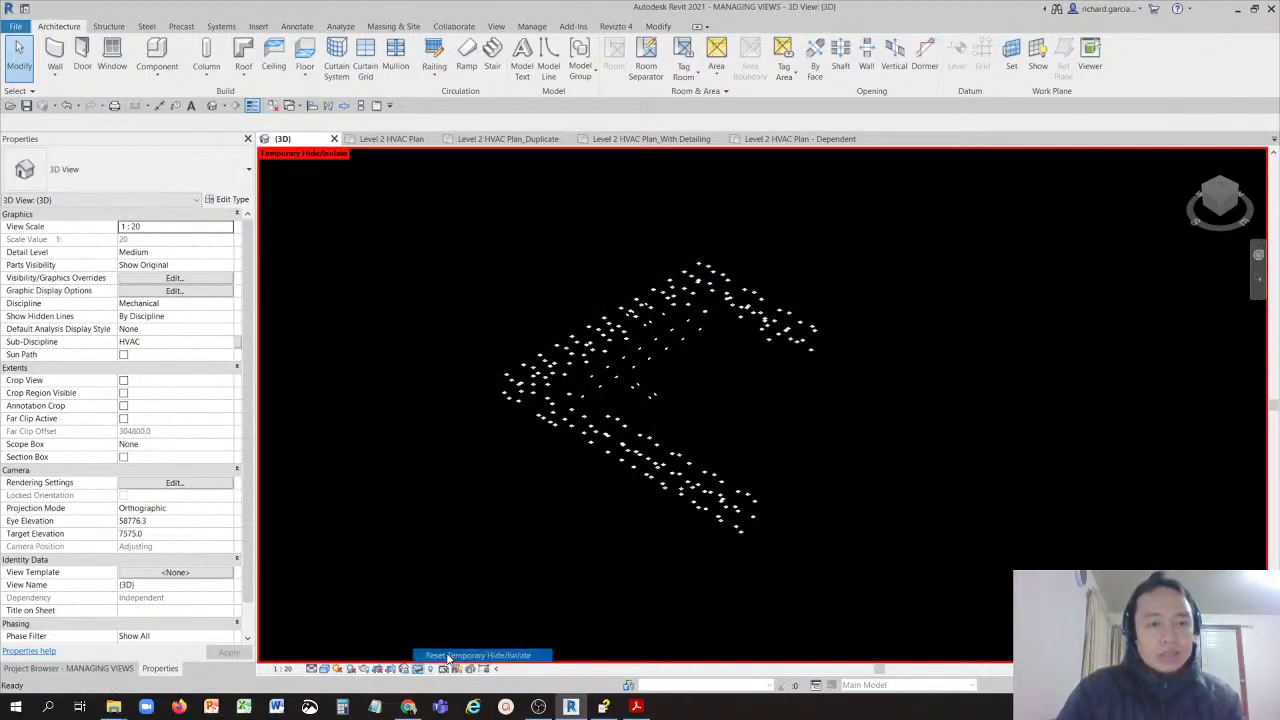
# Step: Select a rectangular duct and temporarily hide the Ducts category in the 3D view
pyautogui.scroll(8, 677, 486)
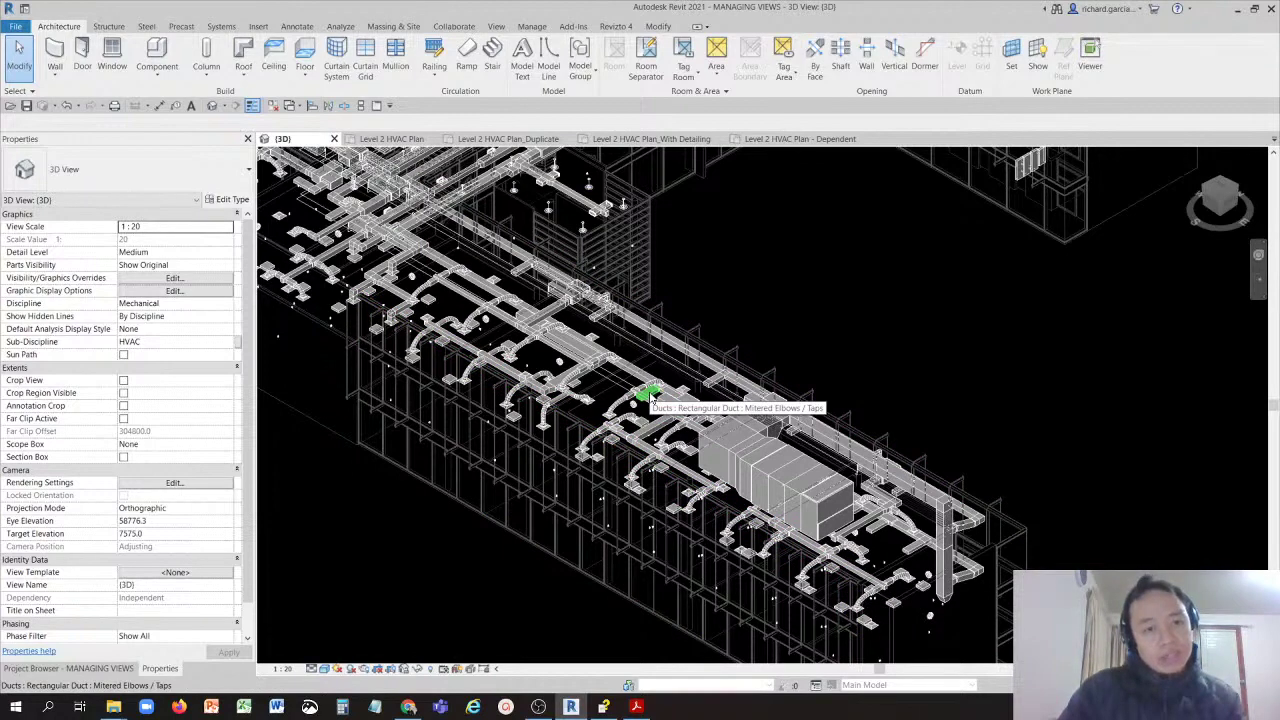
pyautogui.scroll(4, 650, 398)
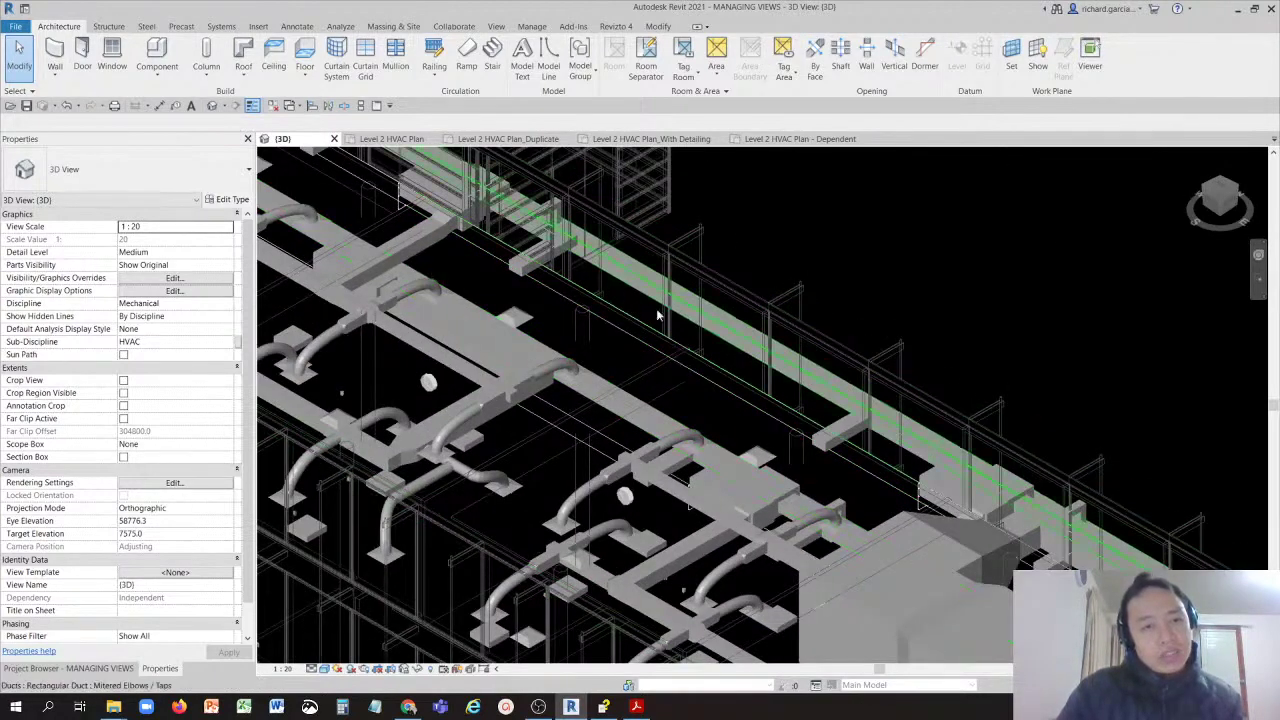
pyautogui.scroll(4, 756, 328)
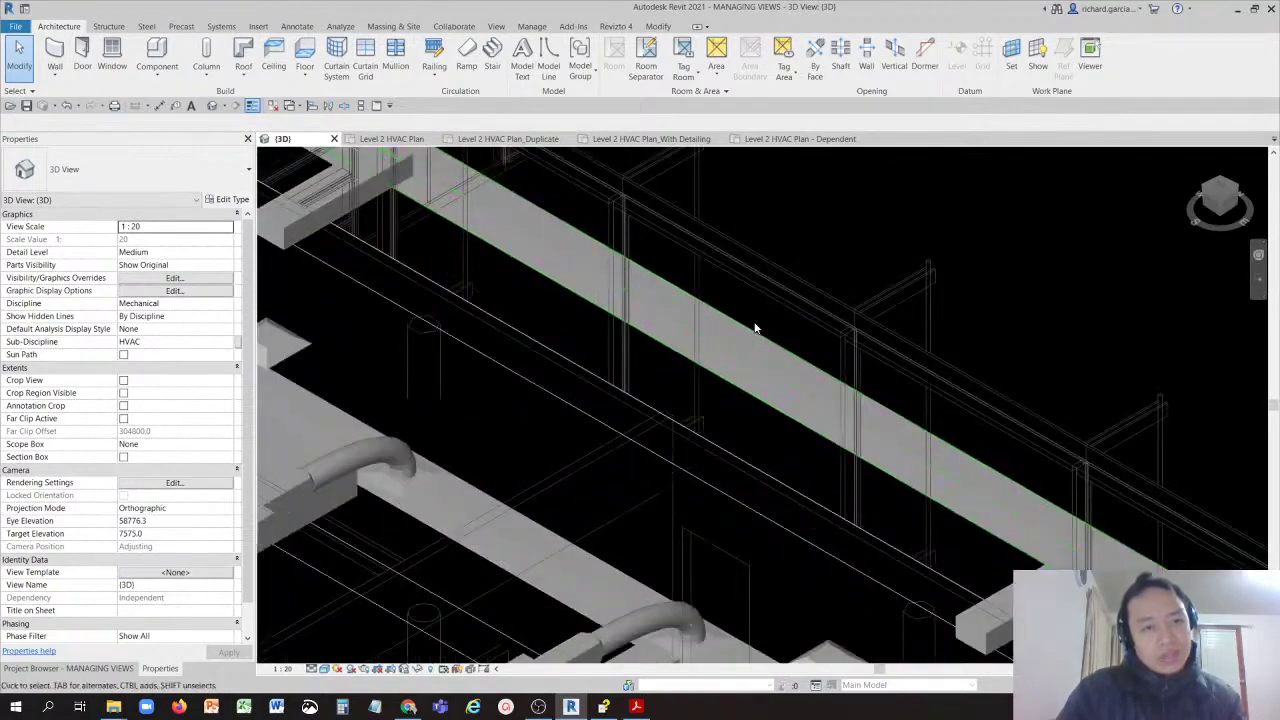
pyautogui.scroll(-2, 756, 328)
pyautogui.scroll(4, 756, 328)
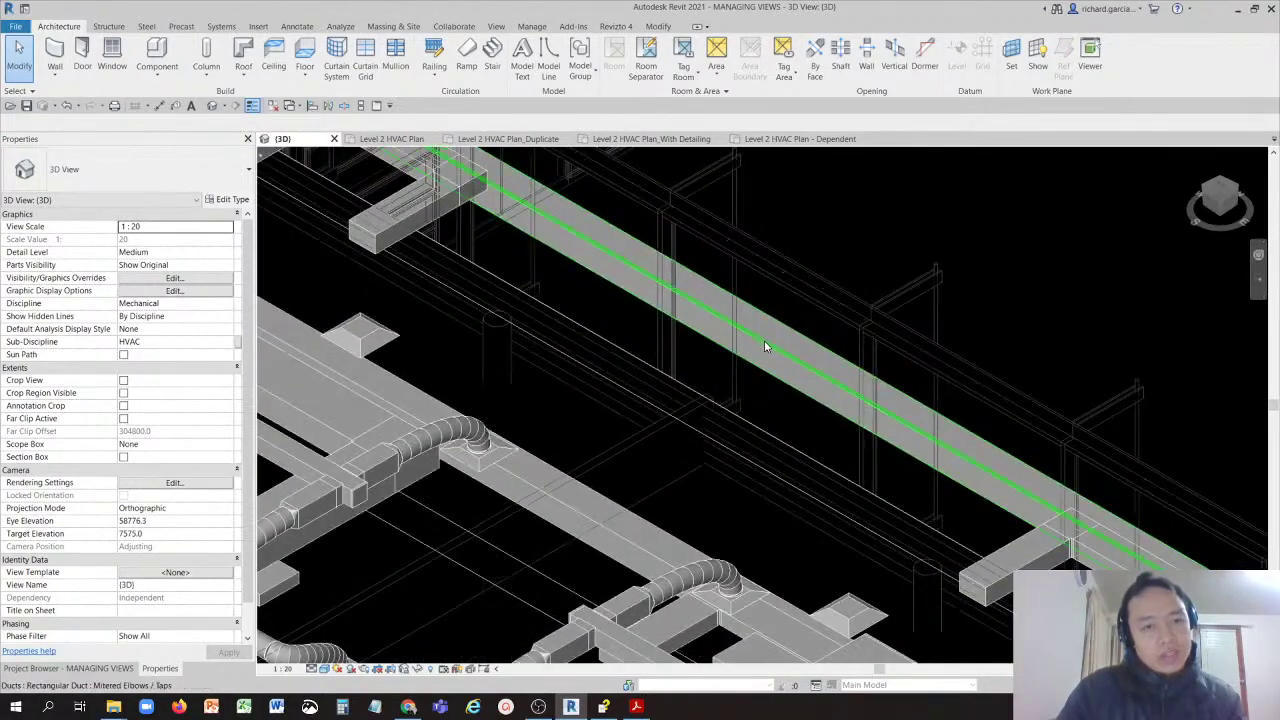
pyautogui.click(764, 340)
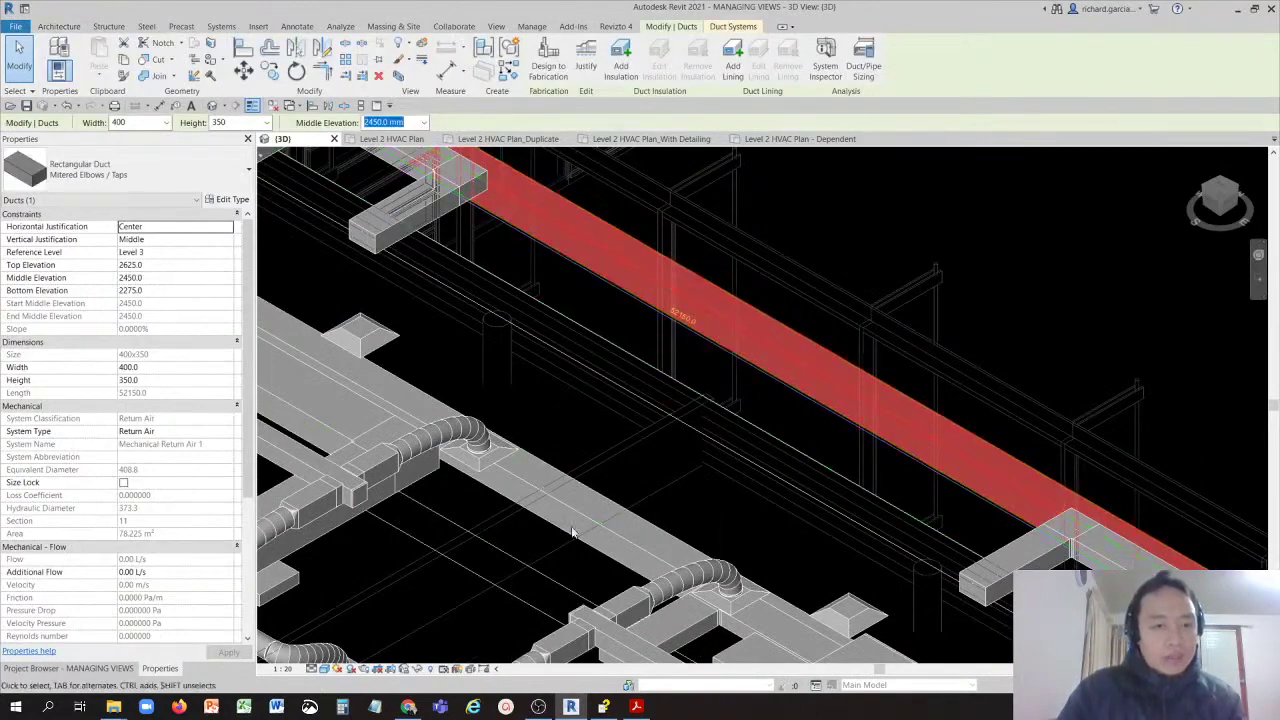
pyautogui.click(418, 671)
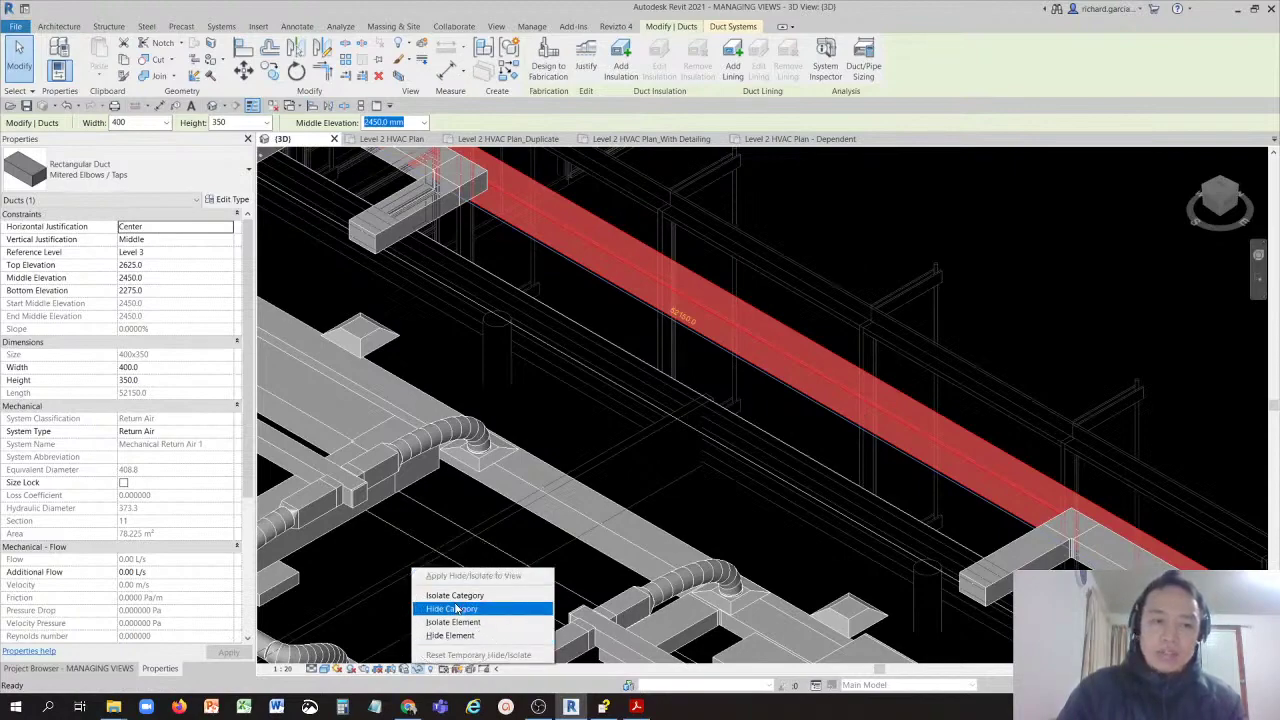
pyautogui.click(455, 608)
pyautogui.scroll(-5, 632, 370)
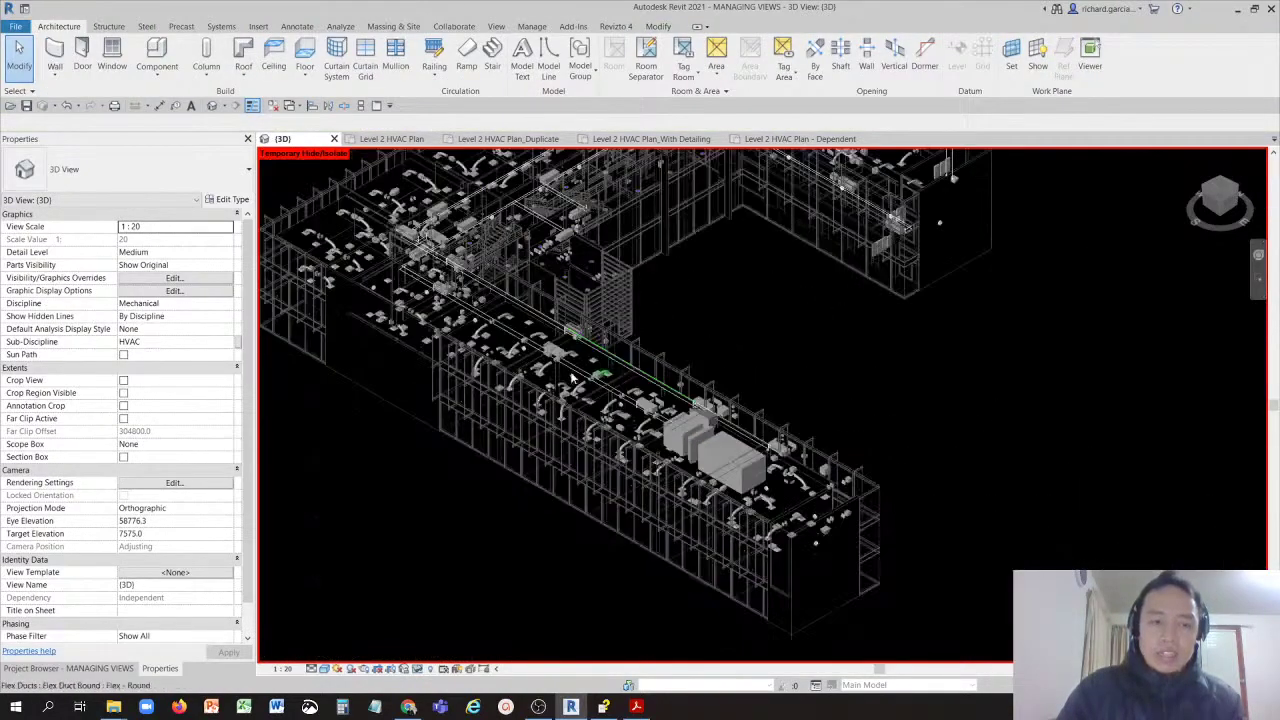
pyautogui.scroll(8, 564, 418)
pyautogui.scroll(5, 565, 418)
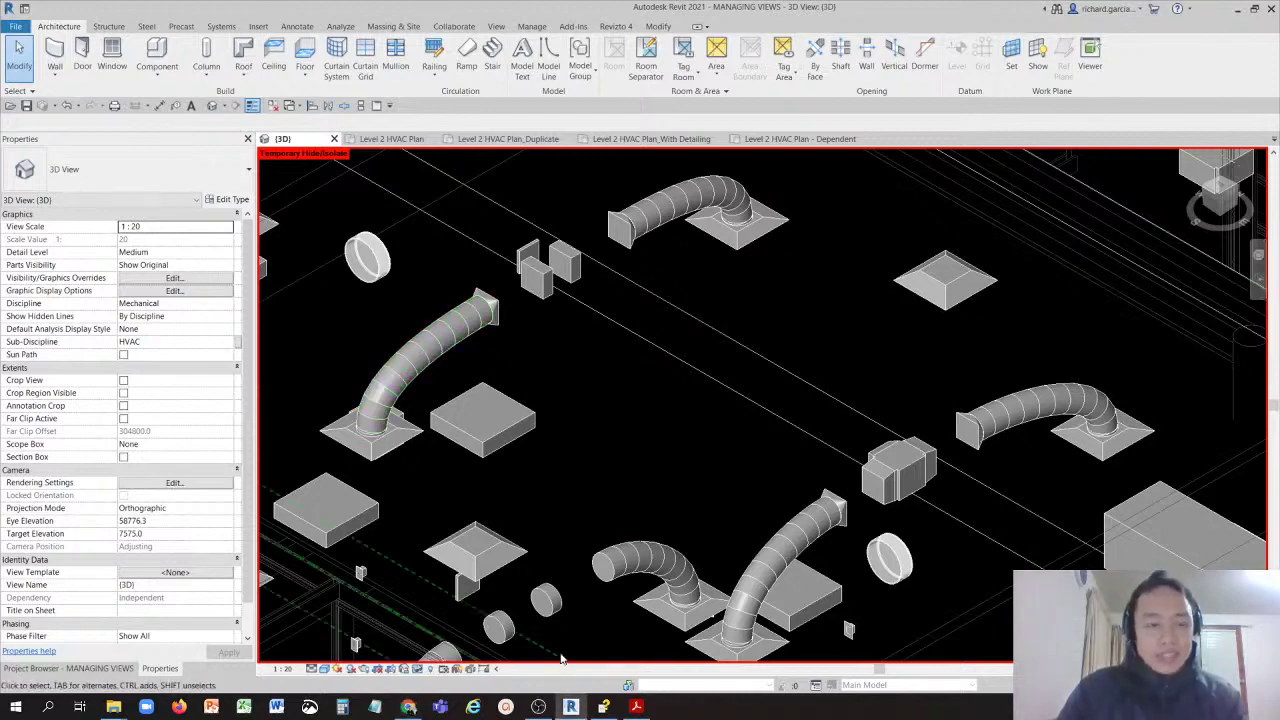
pyautogui.click(416, 669)
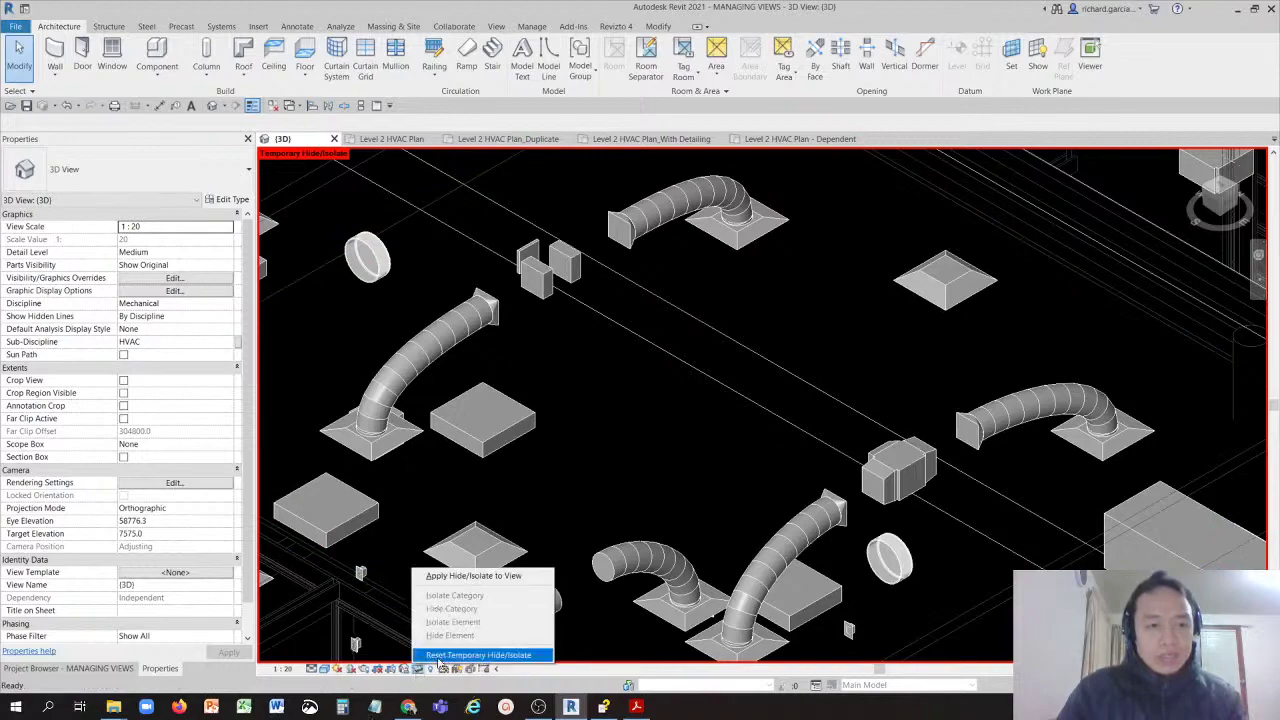
# Step: Reset the temporary hide and look over the Level 2 HVAC Plan
pyautogui.click(478, 655)
pyautogui.scroll(-8, 618, 430)
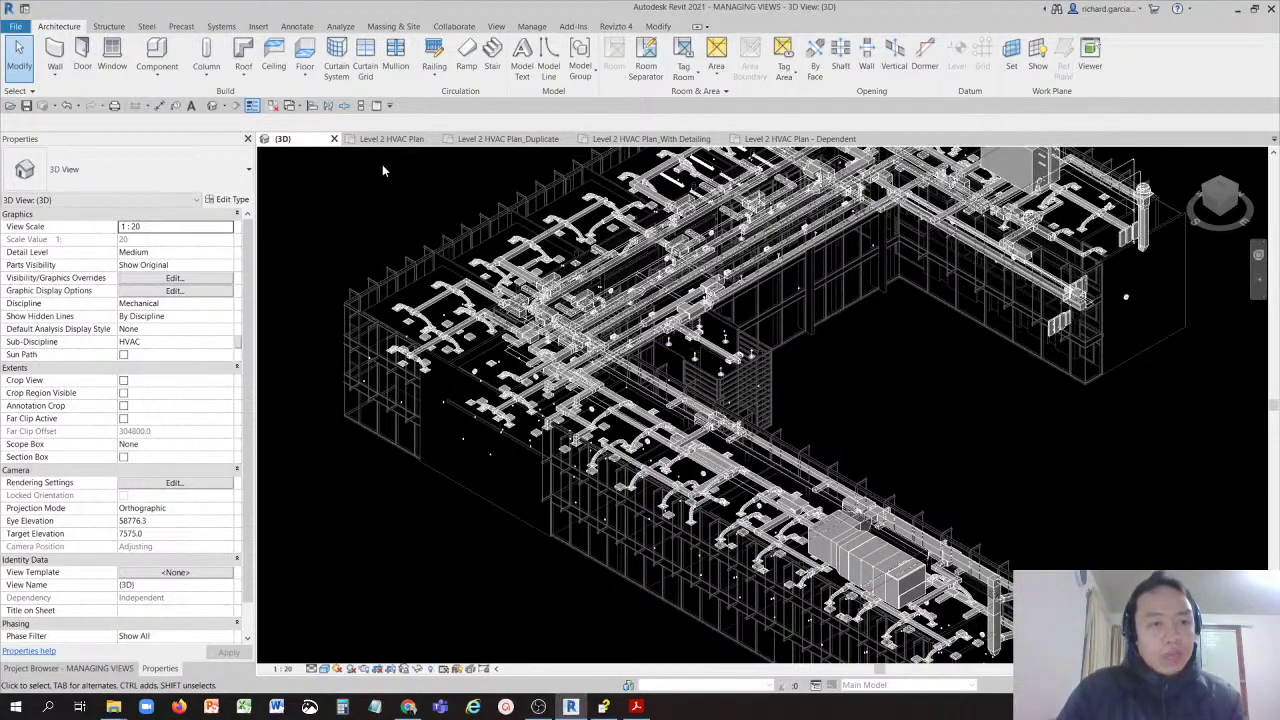
pyautogui.click(399, 140)
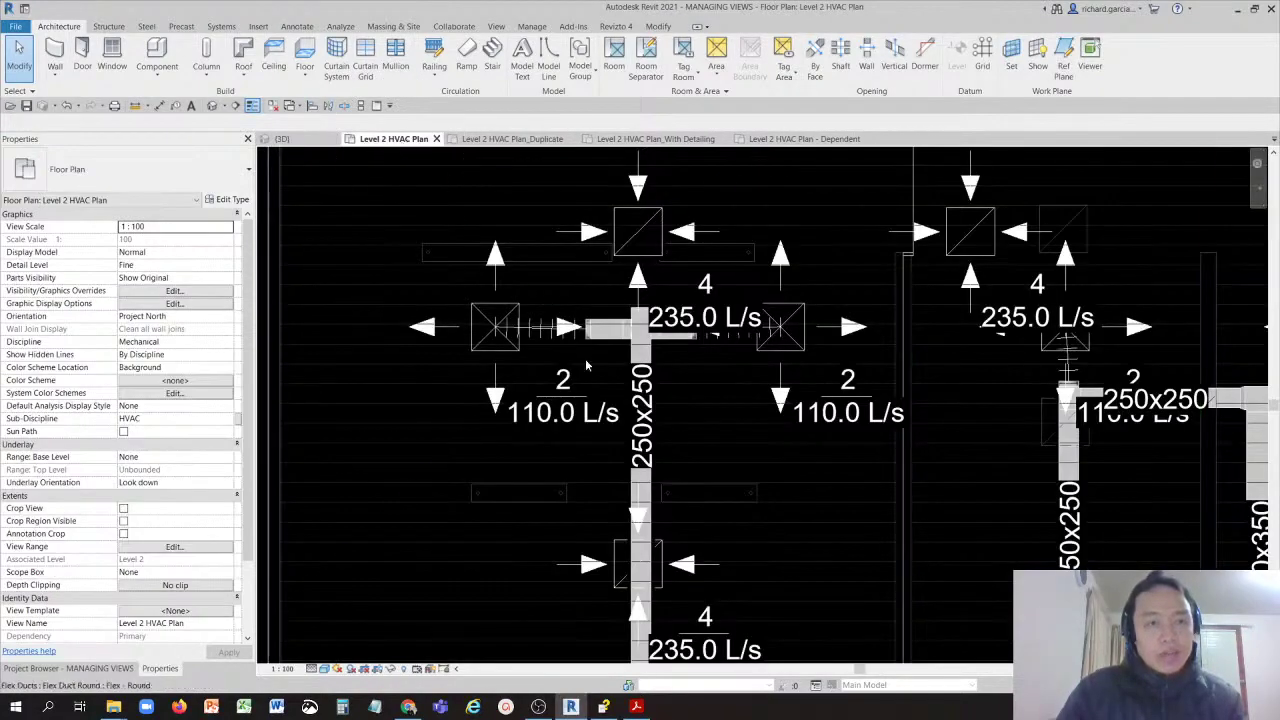
pyautogui.scroll(-6, 587, 366)
pyautogui.moveTo(814, 437); pyautogui.dragTo(747, 339, button='middle')
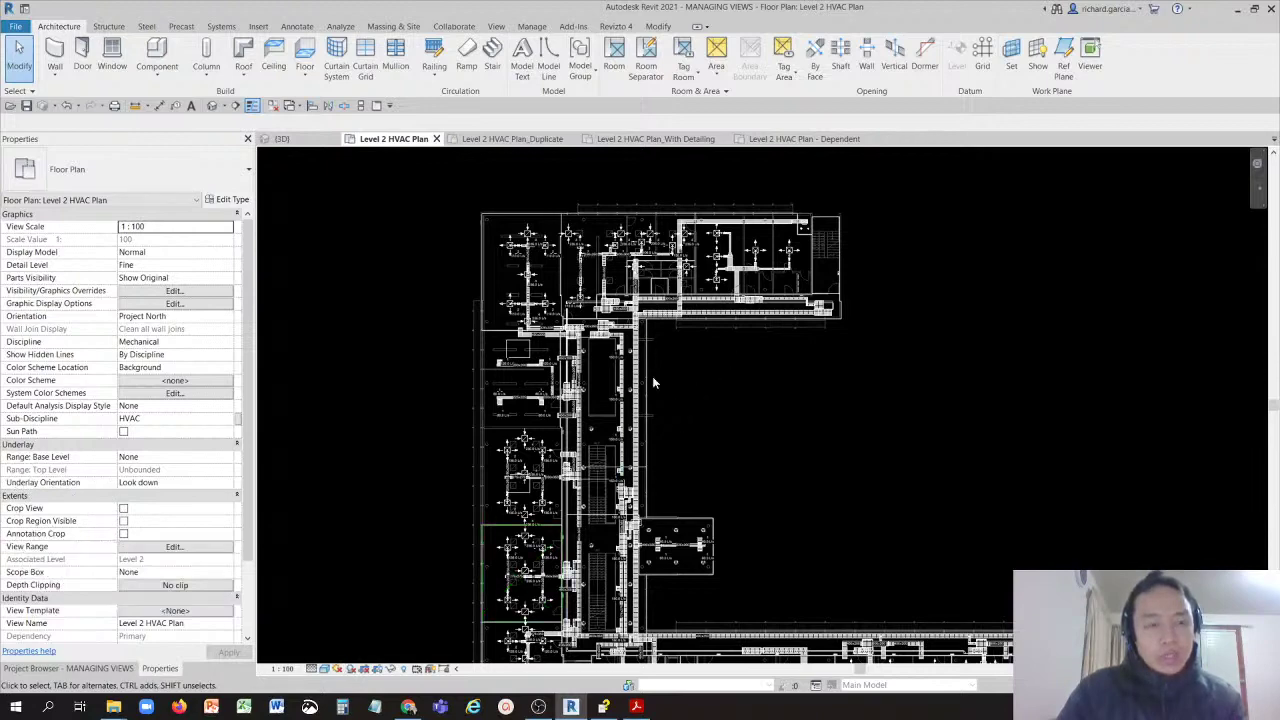
pyautogui.scroll(-1, 625, 374)
pyautogui.scroll(-1, 625, 378)
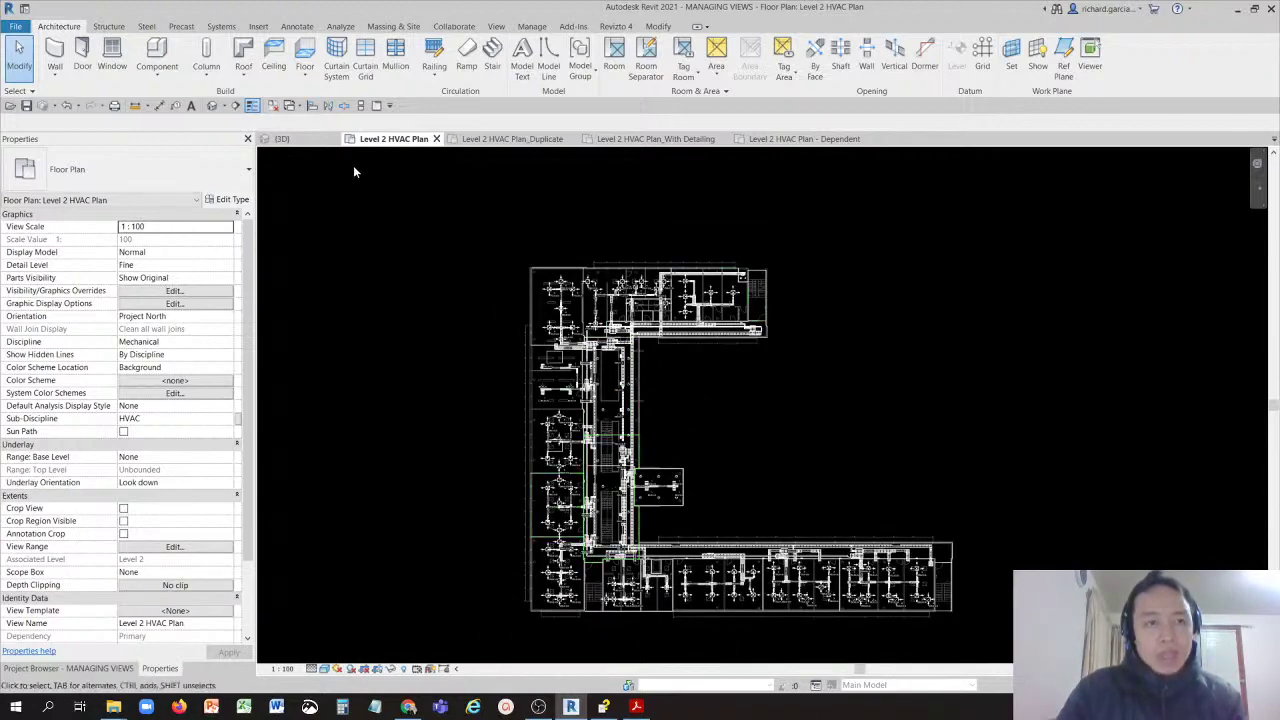
# Step: Return to the default 3D view and orbit the full model to a new angle
pyautogui.click(212, 106)
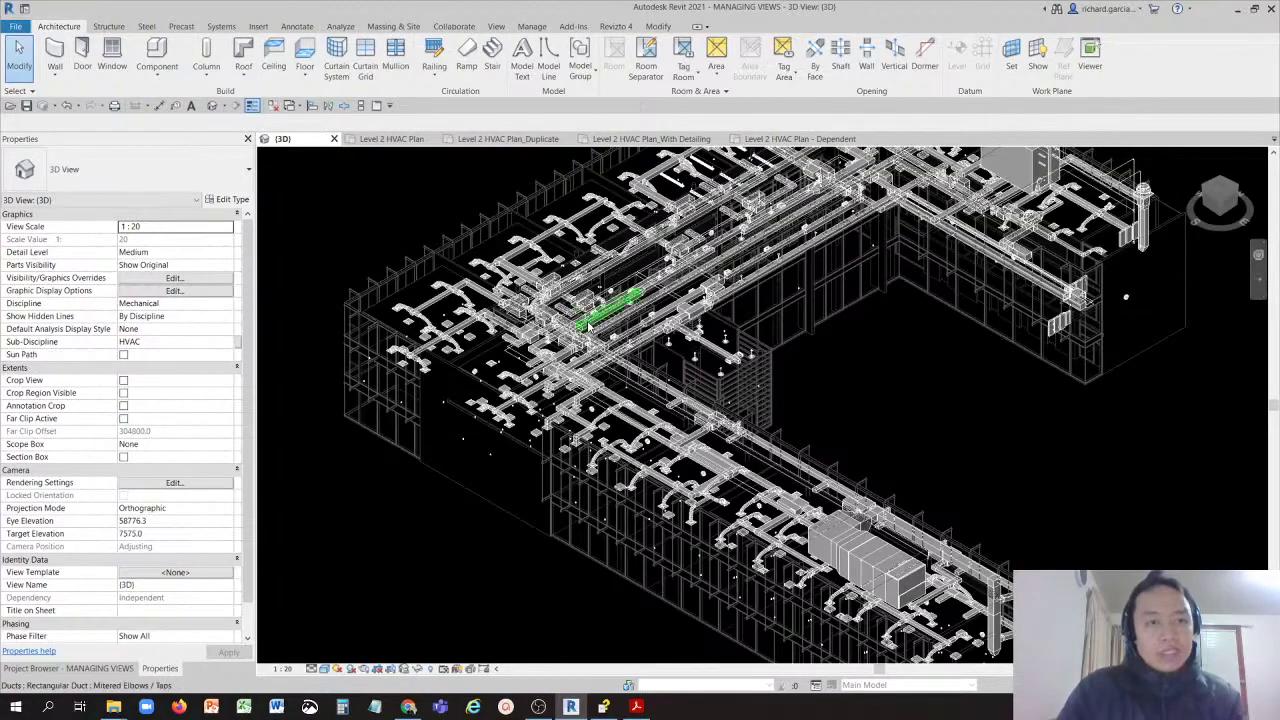
pyautogui.scroll(-5, 589, 325)
pyautogui.keyDown('shift'); pyautogui.moveTo(589, 325); pyautogui.dragTo(657, 348, button='middle'); pyautogui.keyUp('shift')
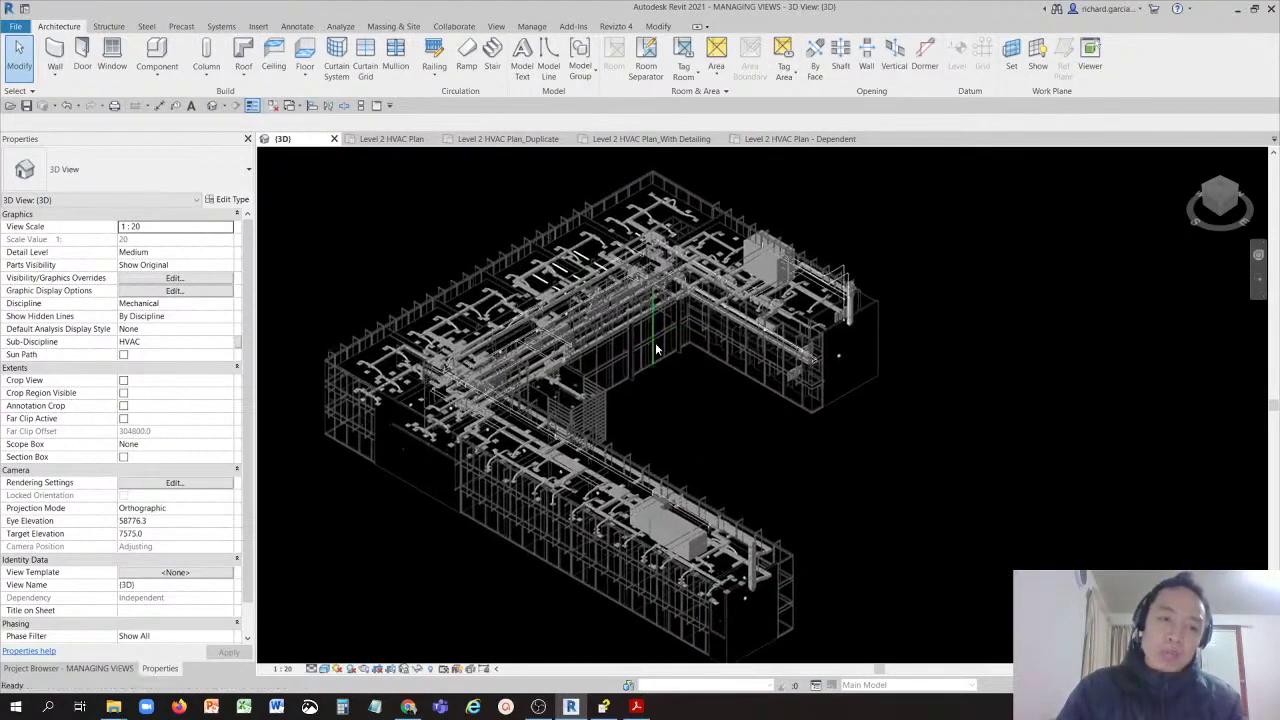
pyautogui.scroll(-2, 657, 348)
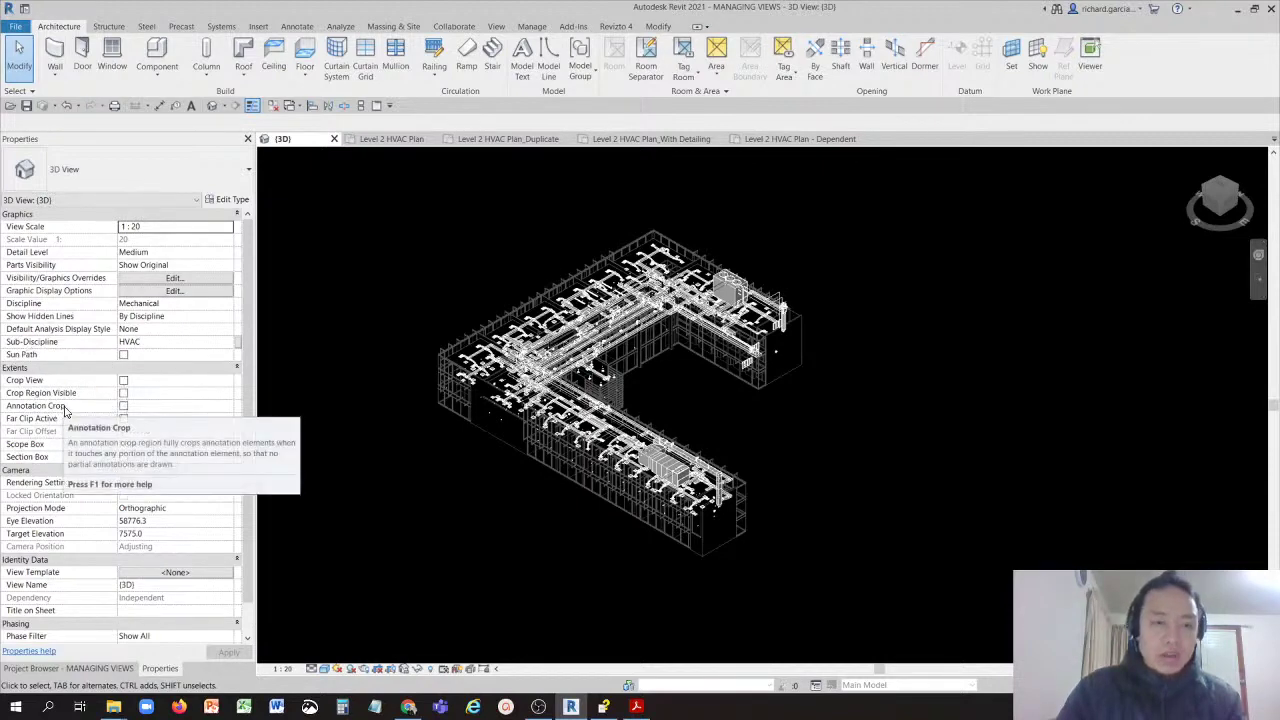
pyautogui.scroll(2, 697, 356)
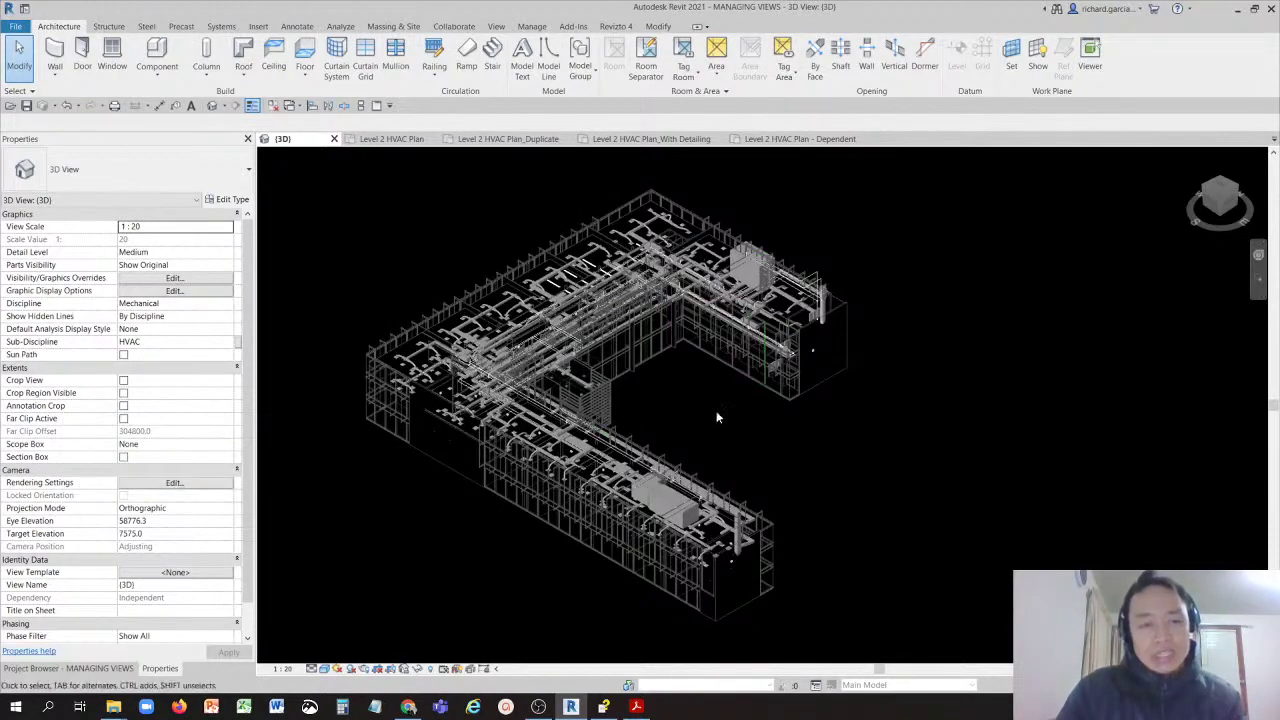
pyautogui.moveTo(753, 446); pyautogui.dragTo(786, 444, button='middle')
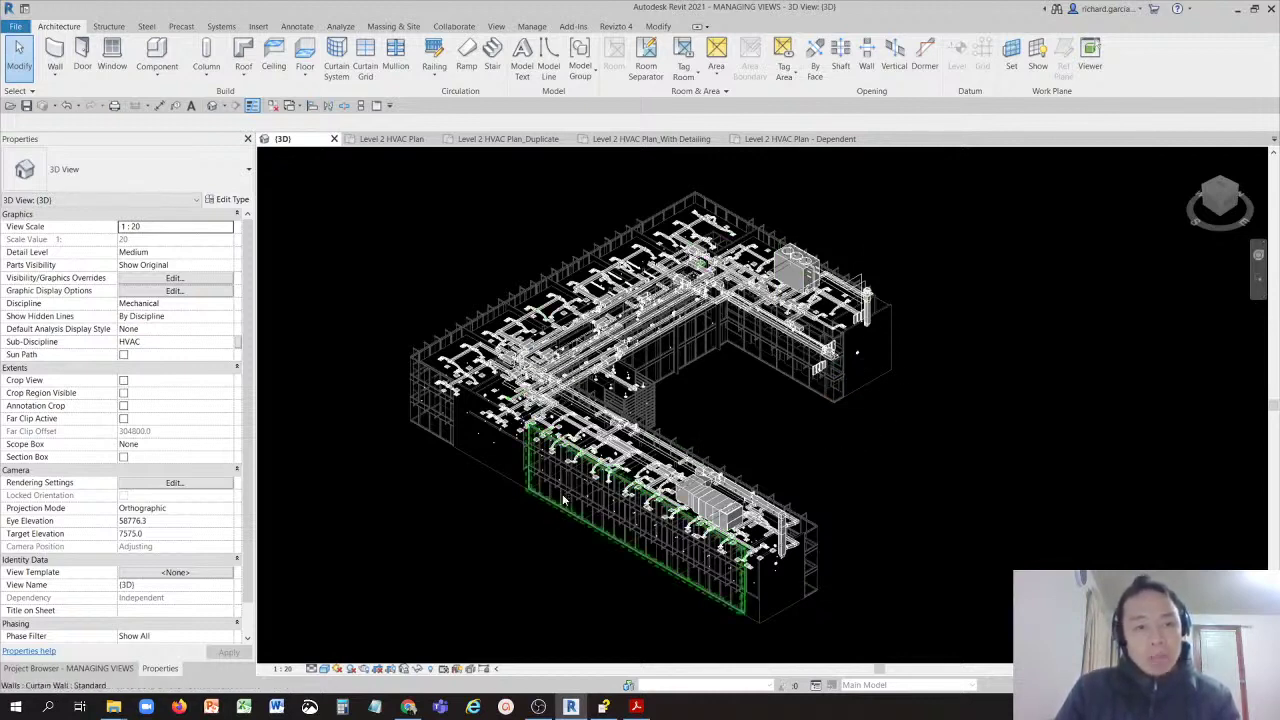
pyautogui.scroll(2, 630, 545)
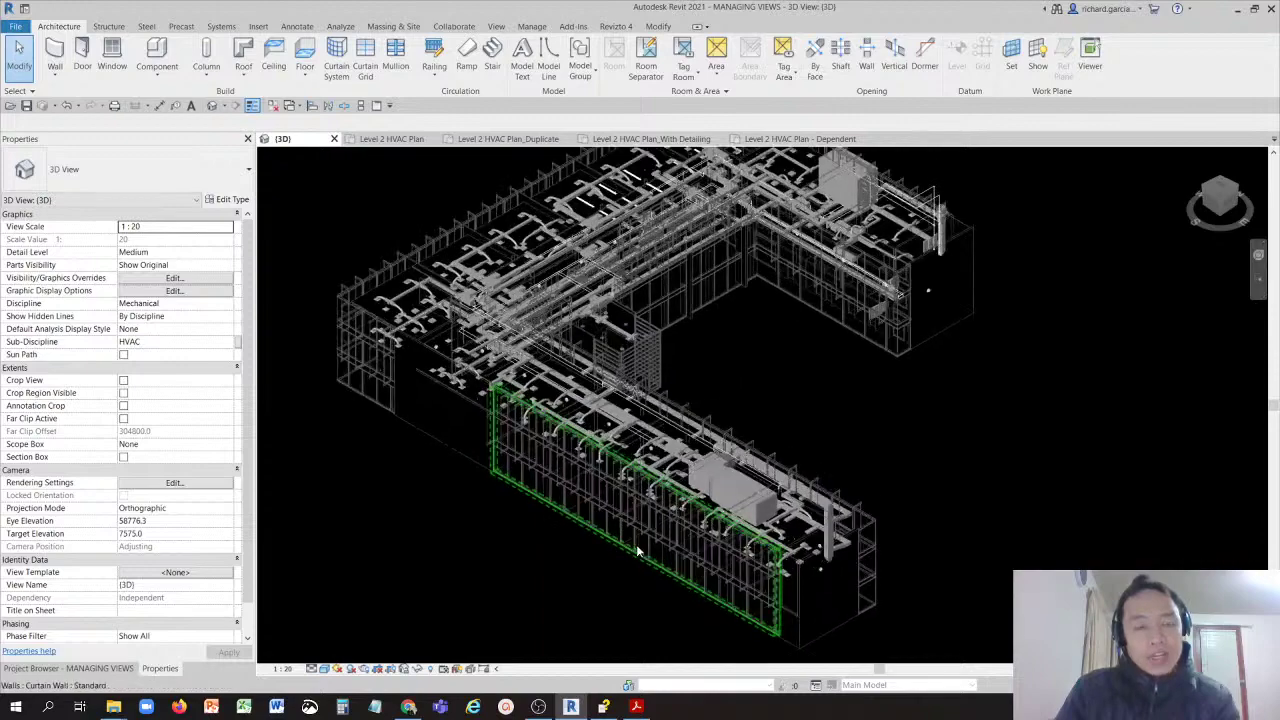
pyautogui.scroll(2, 636, 544)
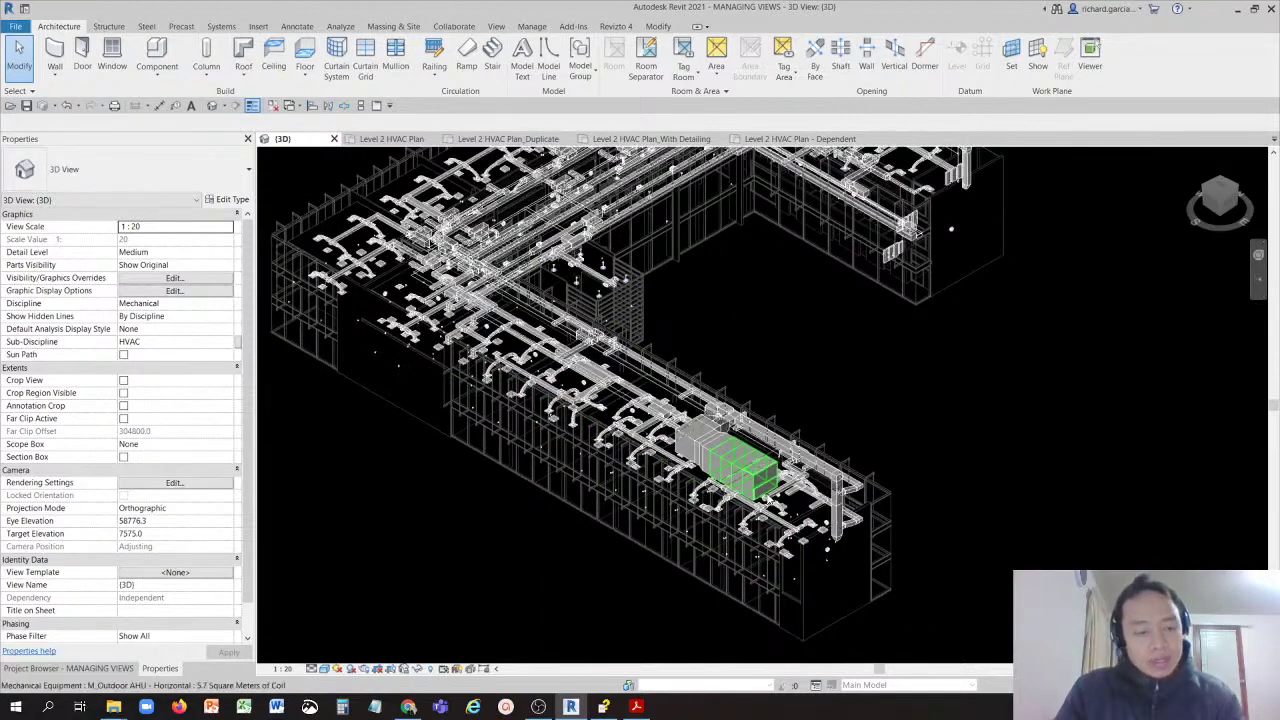
pyautogui.keyDown('shift'); pyautogui.moveTo(740, 470); pyautogui.dragTo(757, 258, button='middle'); pyautogui.keyUp('shift')
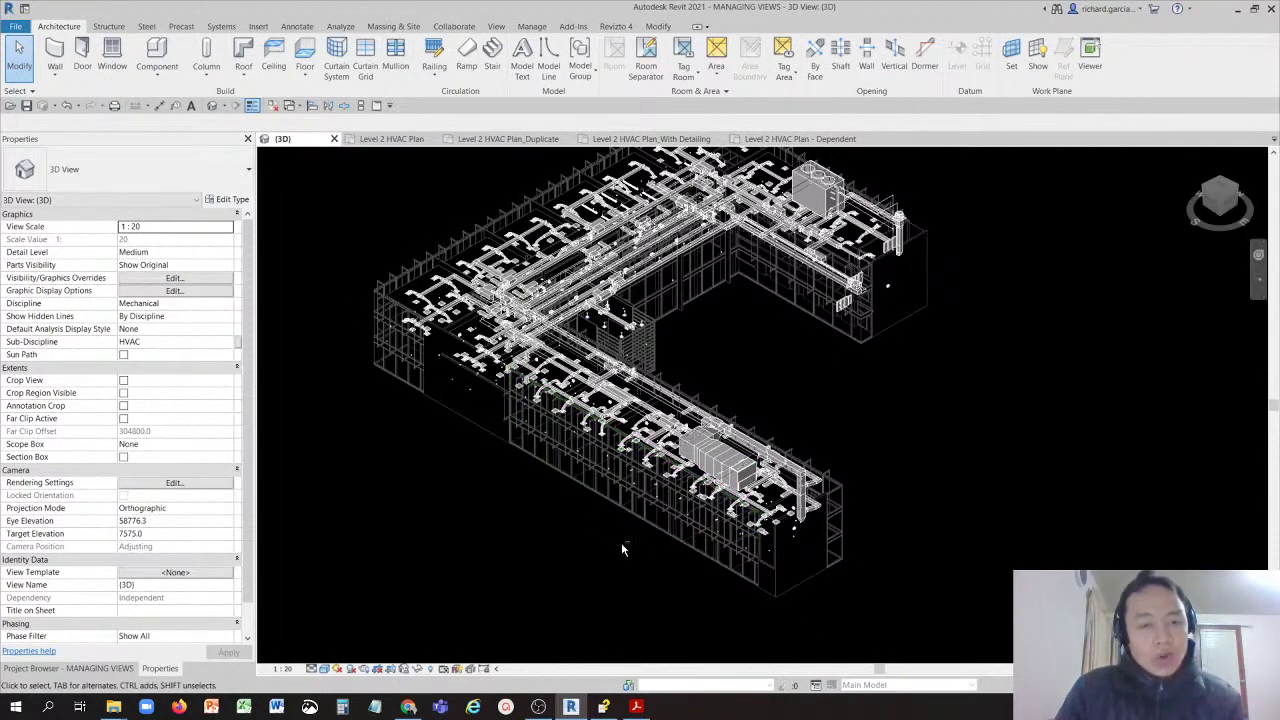
pyautogui.moveTo(603, 545)
pyautogui.keyDown('shift'); pyautogui.mouseDown(button='middle')
pyautogui.moveTo(646, 574)
pyautogui.moveTo(704, 577)
pyautogui.moveTo(786, 534)
pyautogui.moveTo(734, 466)
pyautogui.moveTo(737, 529)
pyautogui.moveTo(511, 491)
pyautogui.moveTo(571, 540)
pyautogui.moveTo(604, 523)
pyautogui.mouseUp(button='middle'); pyautogui.keyUp('shift')
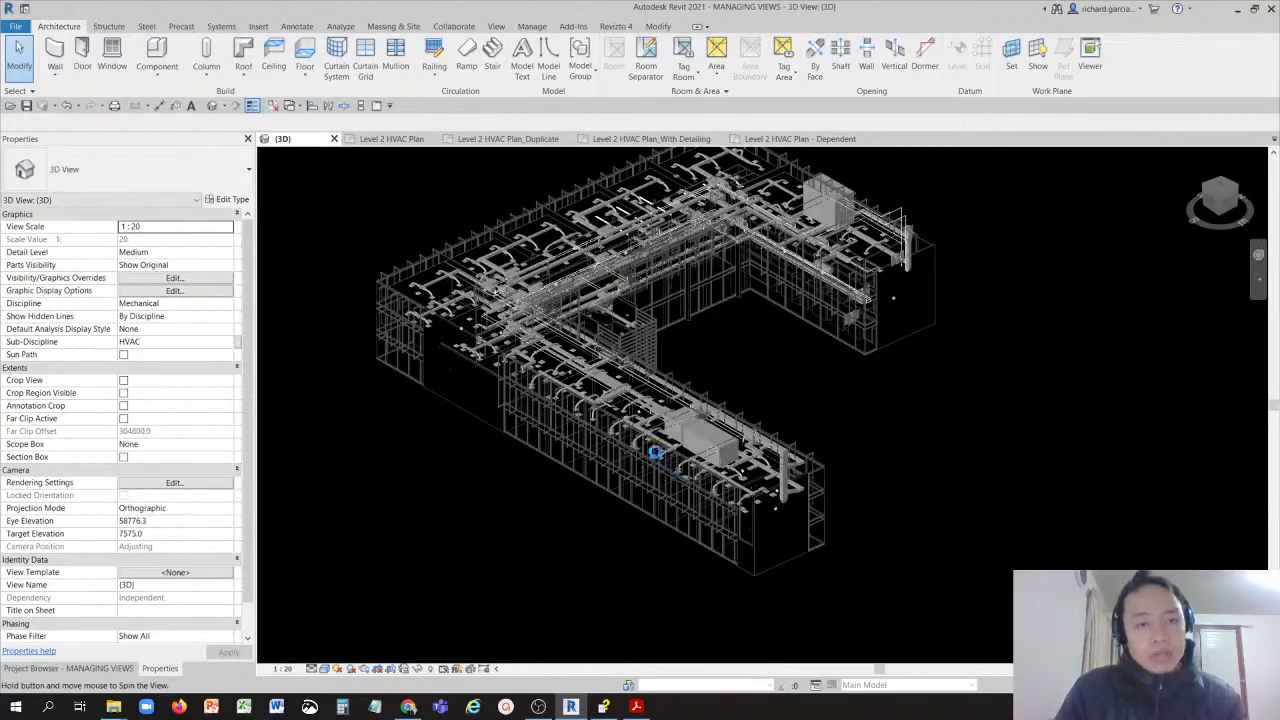
pyautogui.scroll(5, 655, 452)
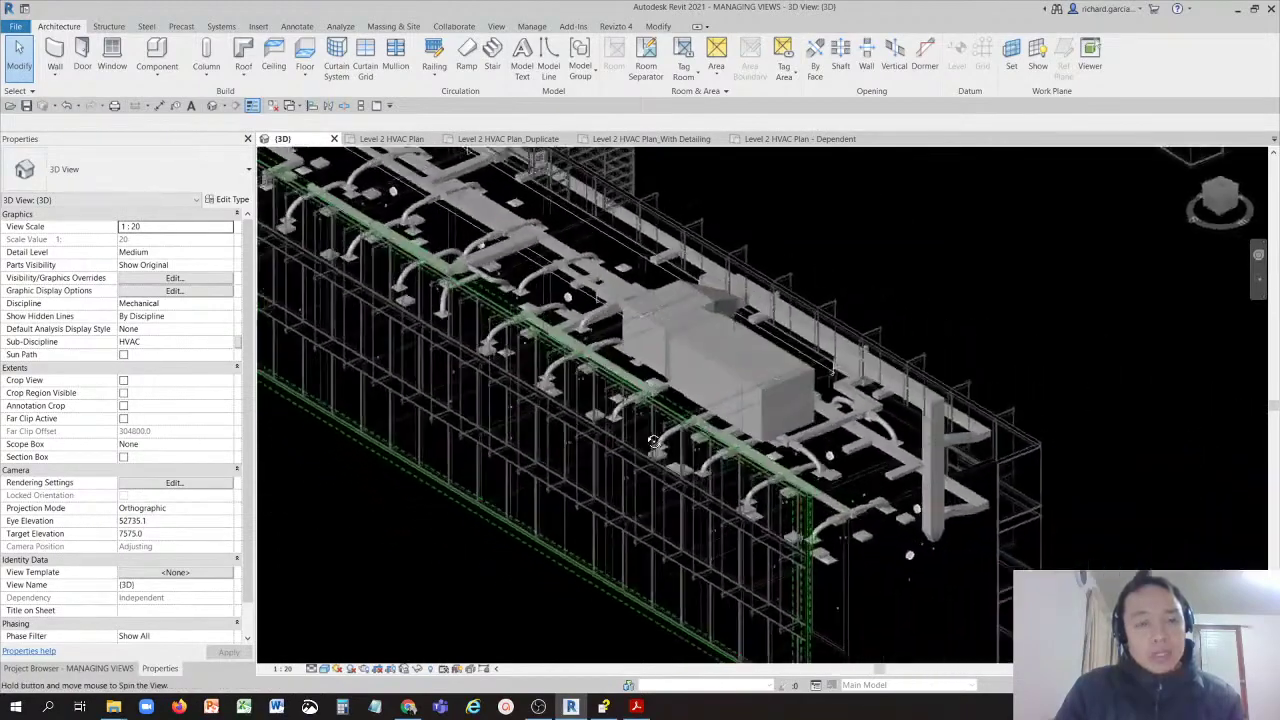
pyautogui.keyDown('shift'); pyautogui.moveTo(653, 442); pyautogui.dragTo(698, 290, button='middle'); pyautogui.keyUp('shift')
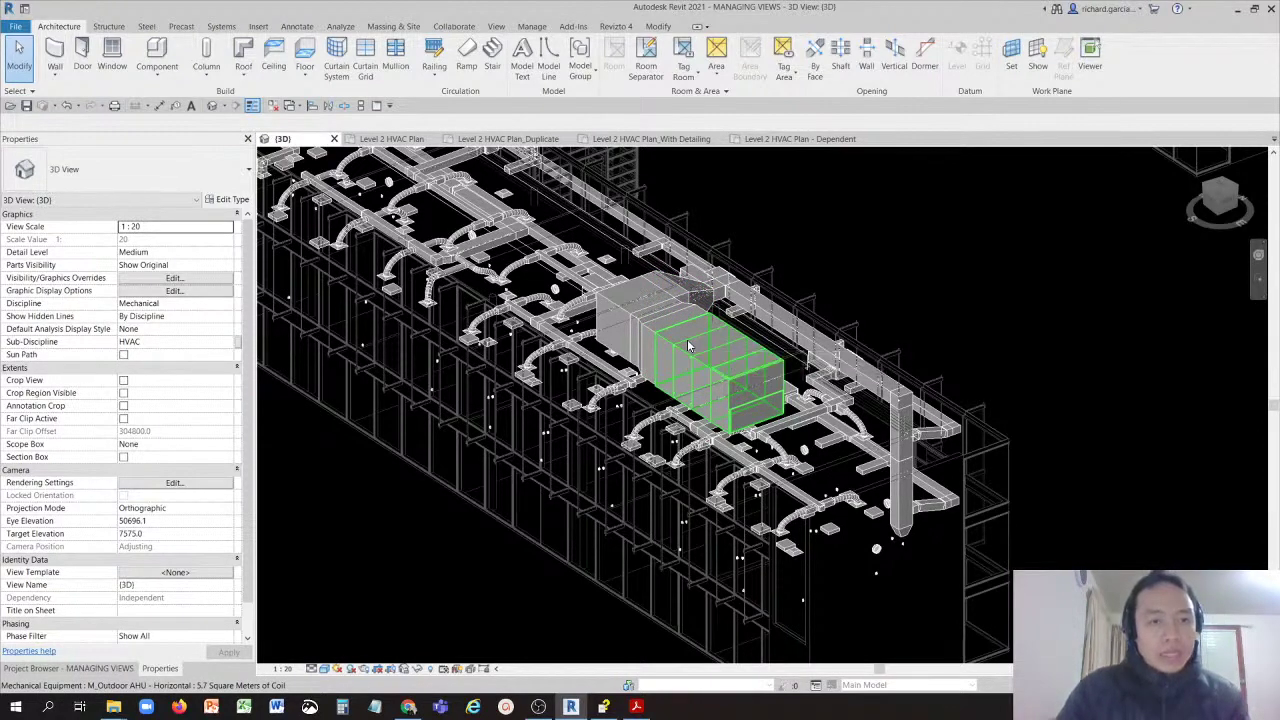
pyautogui.click(688, 346)
pyautogui.keyDown('shift'); pyautogui.moveTo(690, 420); pyautogui.dragTo(774, 405, button='middle'); pyautogui.keyUp('shift')
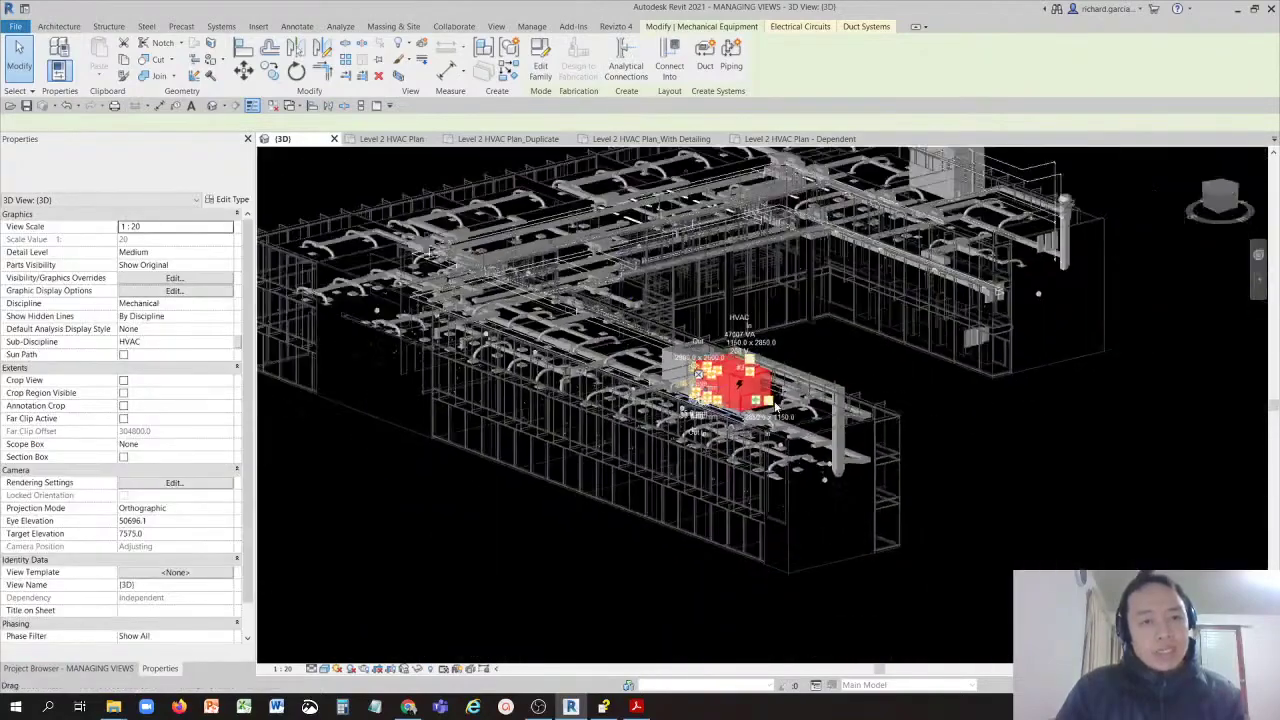
pyautogui.click(899, 373)
pyautogui.keyDown('shift'); pyautogui.moveTo(899, 373); pyautogui.dragTo(861, 462, button='middle'); pyautogui.keyUp('shift')
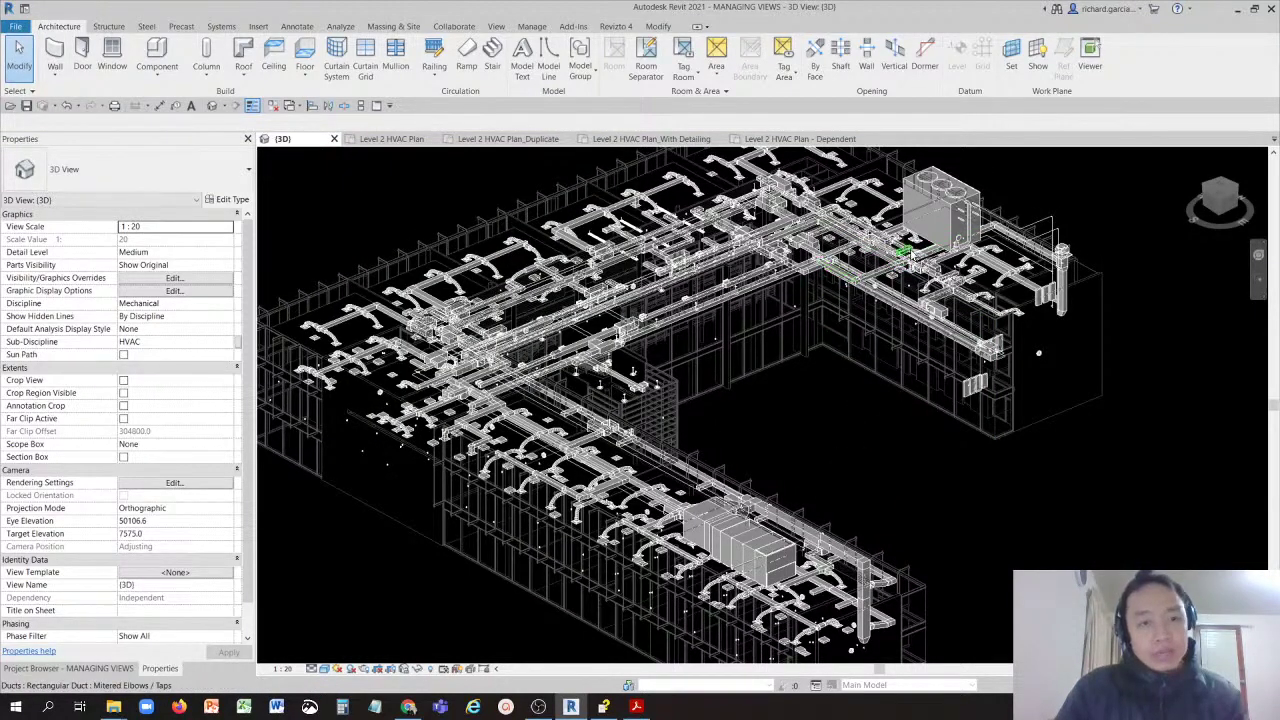
pyautogui.scroll(4, 911, 258)
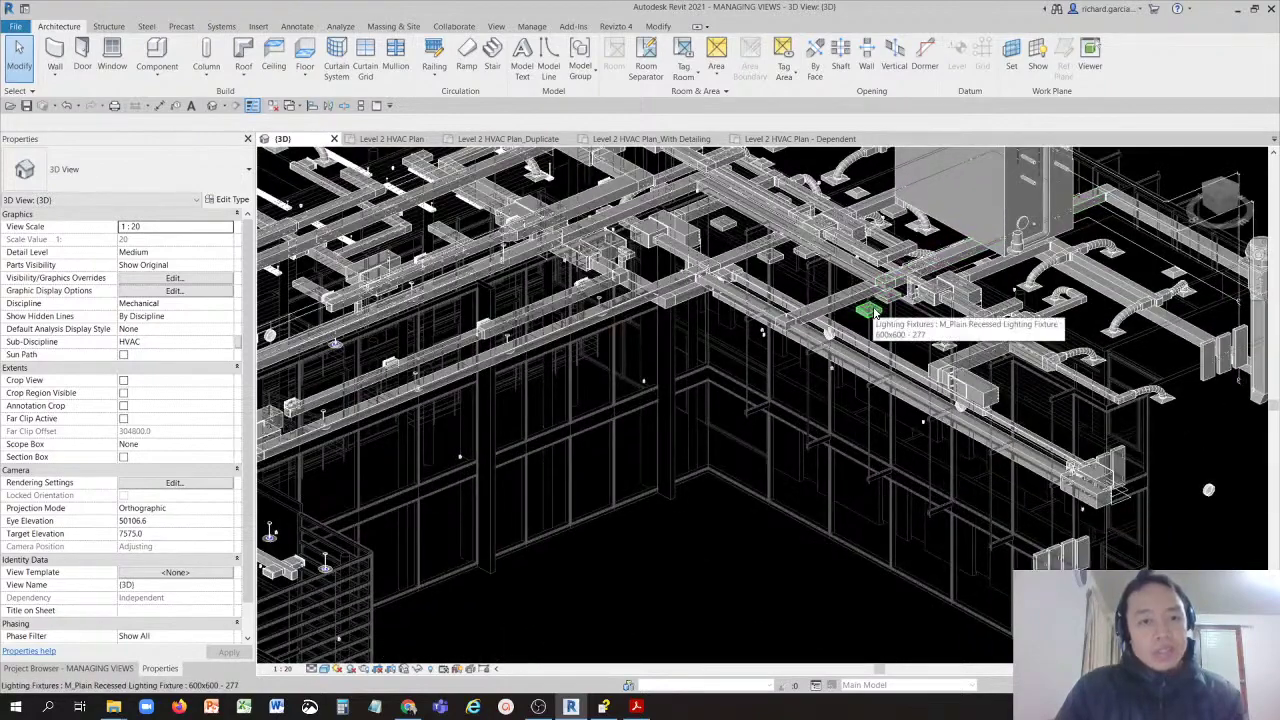
pyautogui.click(872, 312)
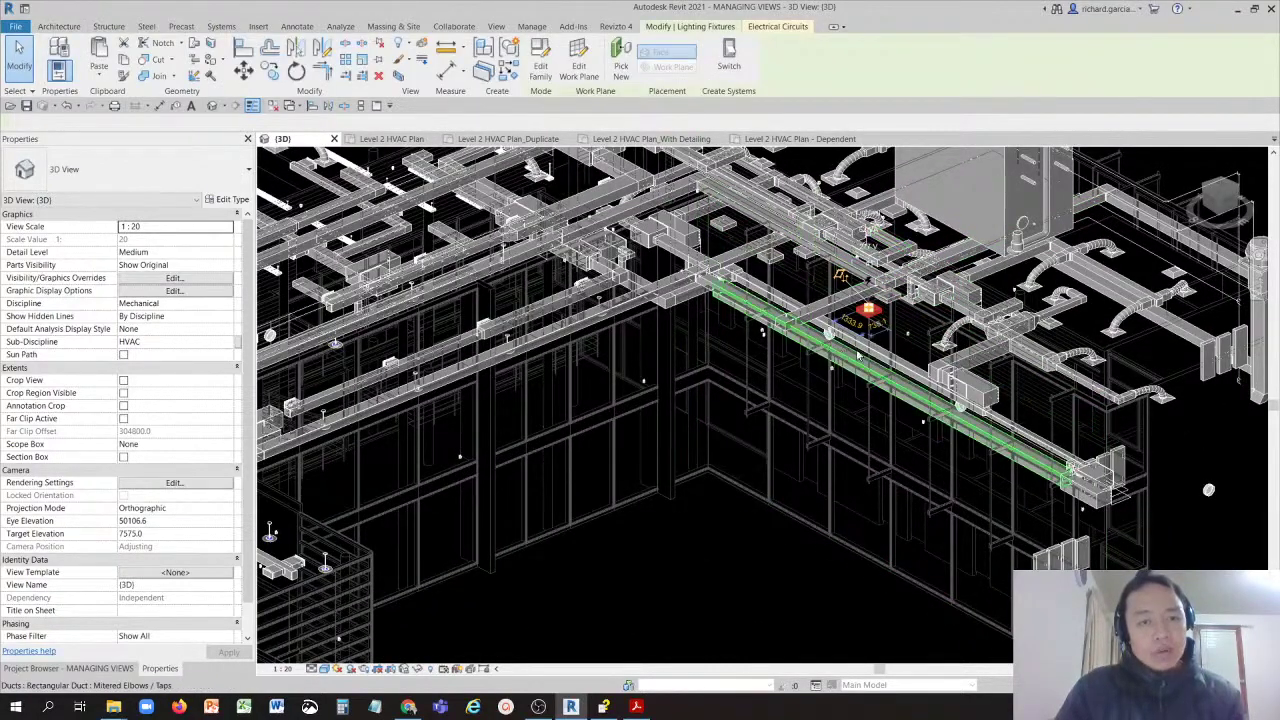
pyautogui.moveTo(878, 328)
pyautogui.keyDown('shift'); pyautogui.mouseDown(button='middle')
pyautogui.moveTo(849, 355)
pyautogui.moveTo(1014, 400)
pyautogui.moveTo(1040, 430)
pyautogui.moveTo(1040, 330)
pyautogui.moveTo(1000, 352)
pyautogui.moveTo(1005, 389)
pyautogui.moveTo(920, 437)
pyautogui.moveTo(660, 389)
pyautogui.moveTo(578, 345)
pyautogui.moveTo(706, 443)
pyautogui.moveTo(459, 250)
pyautogui.mouseUp(button='middle'); pyautogui.keyUp('shift')
pyautogui.moveTo(389, 244); pyautogui.dragTo(534, 224)
pyautogui.keyDown('shift'); pyautogui.moveTo(534, 224); pyautogui.dragTo(780, 420, button='middle'); pyautogui.keyUp('shift')
pyautogui.scroll(5, 730, 457)
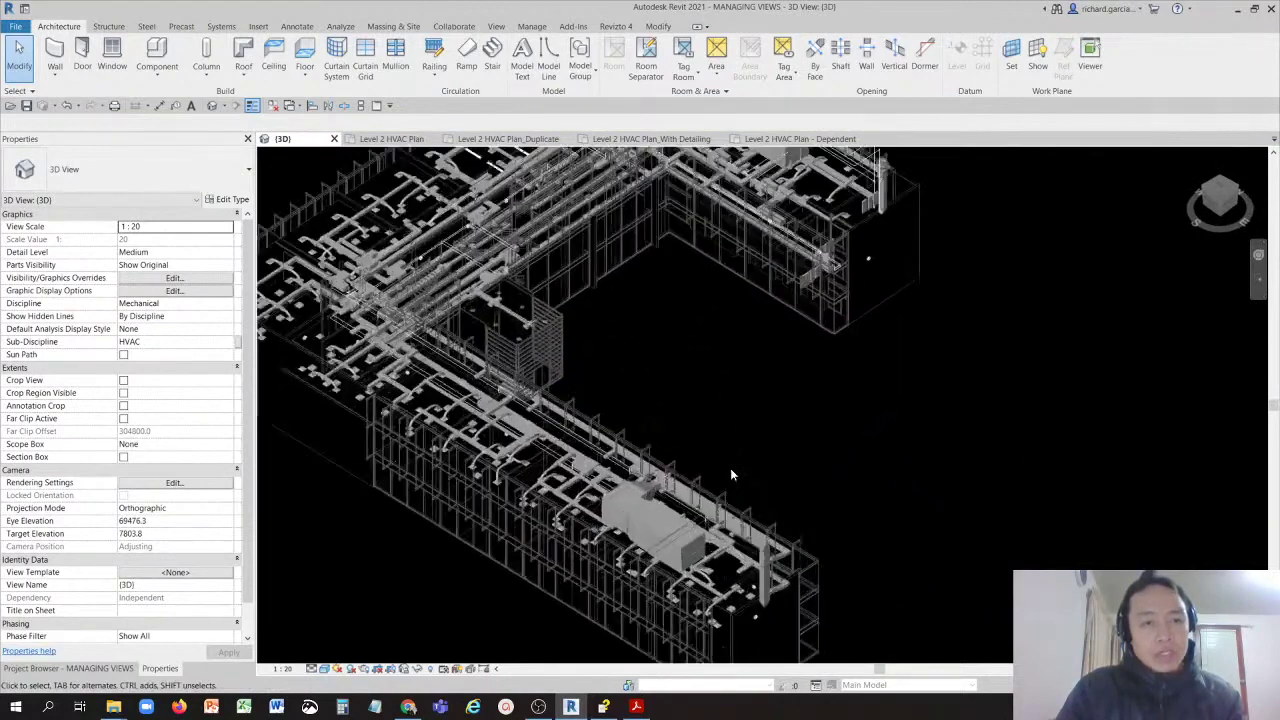
pyautogui.moveTo(730, 468); pyautogui.dragTo(779, 361, button='middle')
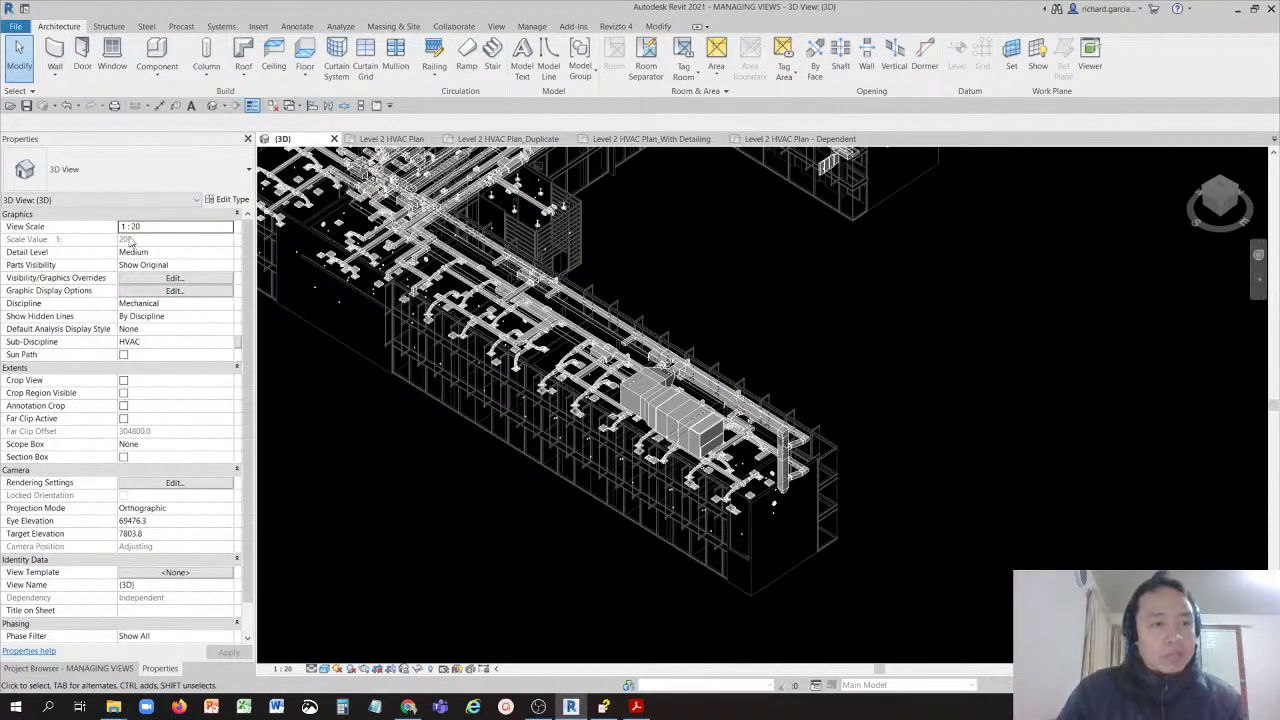
# Step: Enable Section Box under Extents in the 3D view's Properties and frame the whole building
pyautogui.click(125, 460)
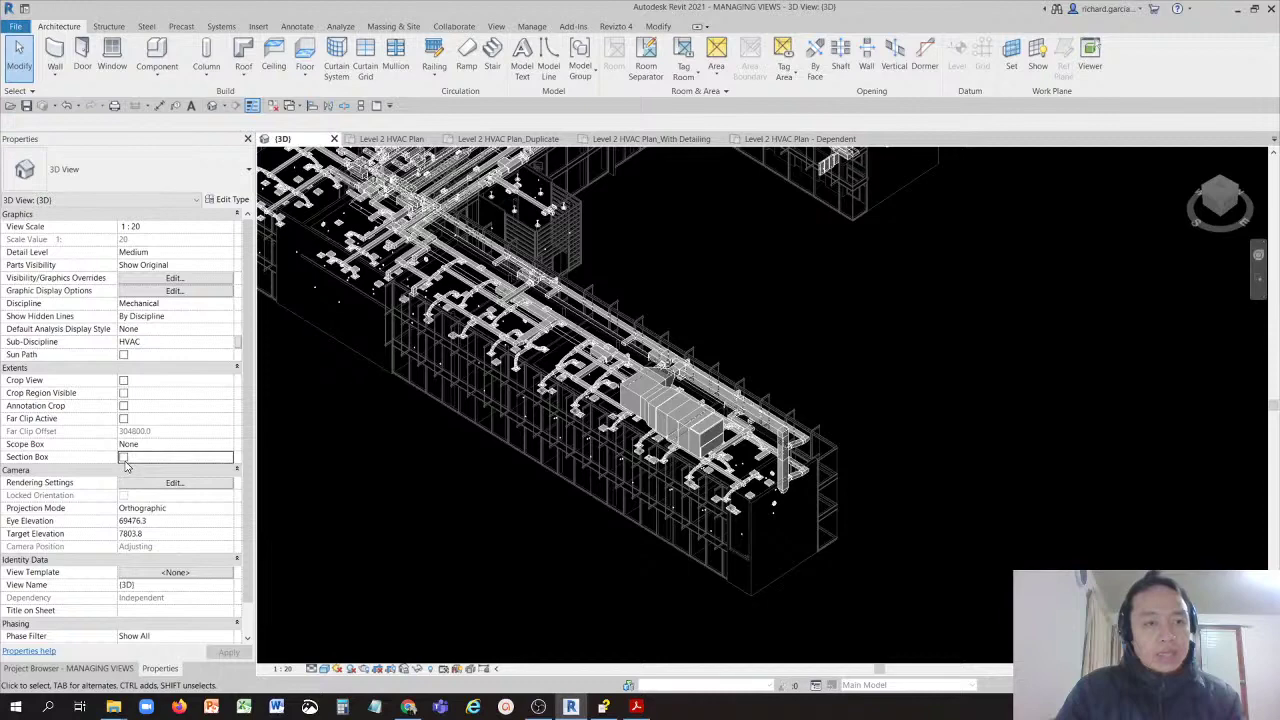
pyautogui.click(123, 458)
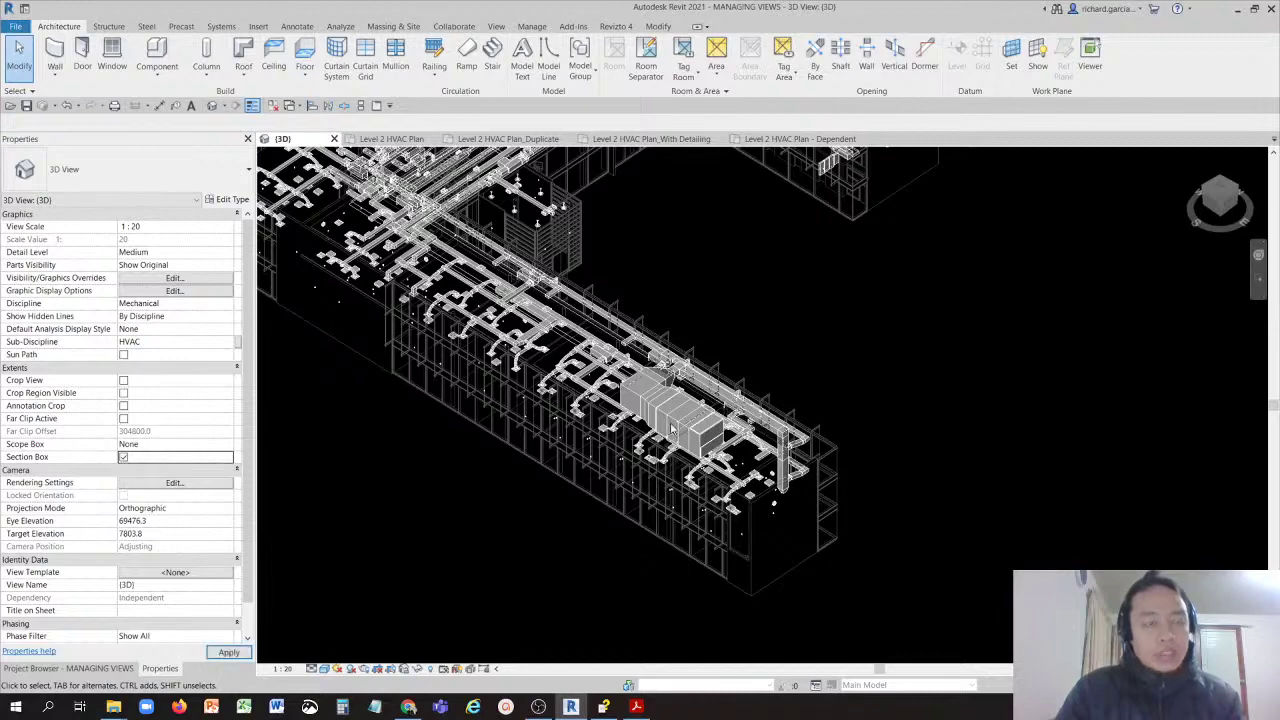
pyautogui.scroll(-5, 920, 330)
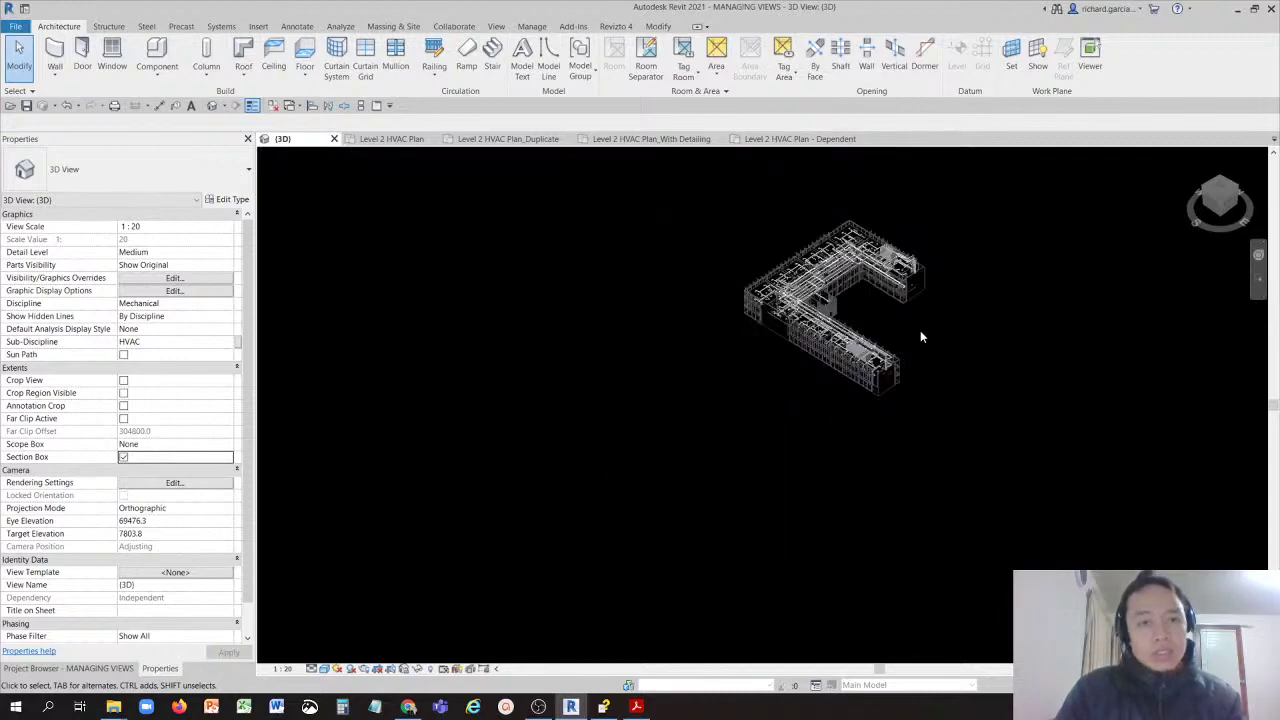
pyautogui.scroll(8, 917, 335)
pyautogui.moveTo(912, 335); pyautogui.dragTo(893, 477, button='middle')
pyautogui.scroll(-3, 882, 400)
pyautogui.scroll(-1, 882, 400)
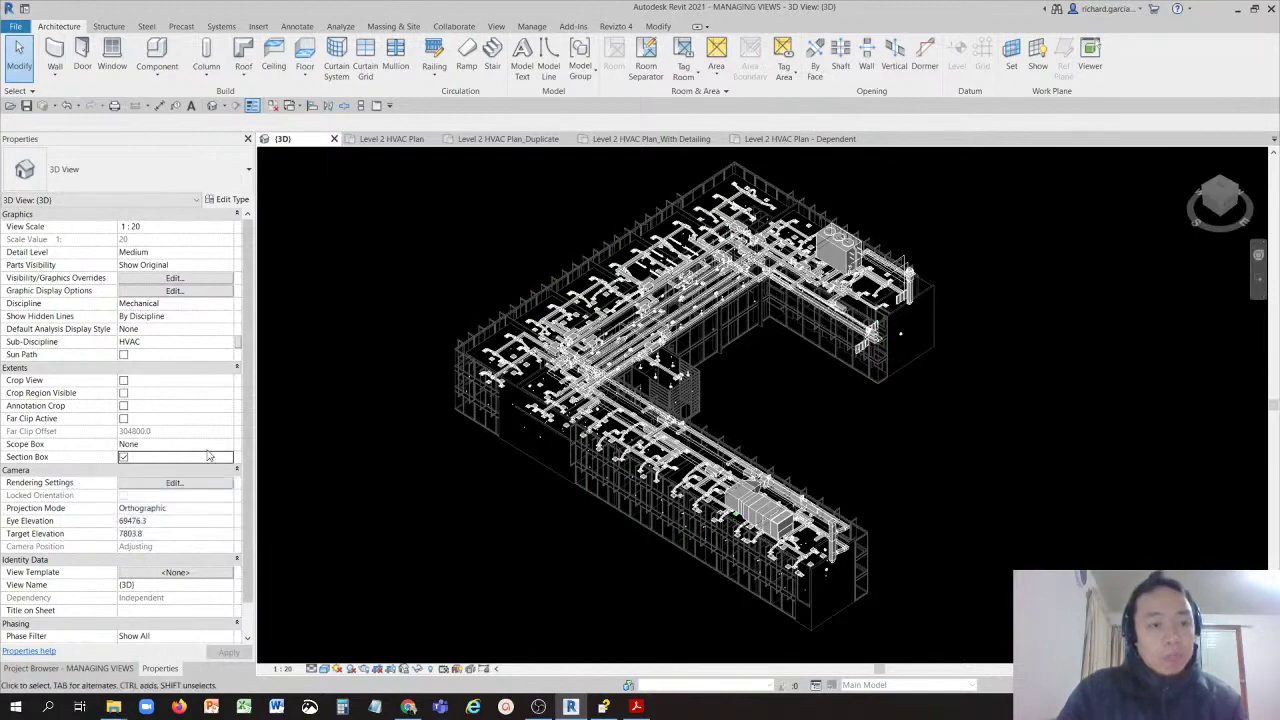
pyautogui.click(123, 459)
pyautogui.click(123, 459)
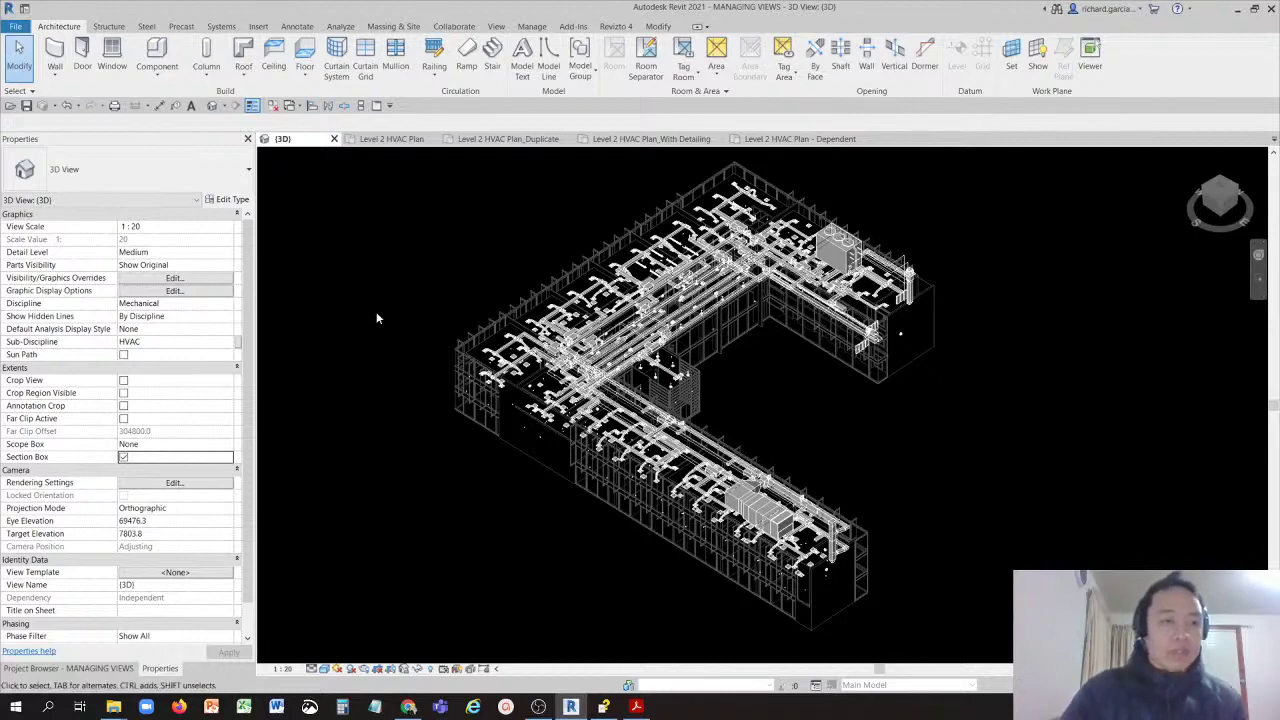
# Step: Check Section Boxes under Annotation Categories in Visibility/Graphic Overrides and confirm
pyautogui.click(186, 280)
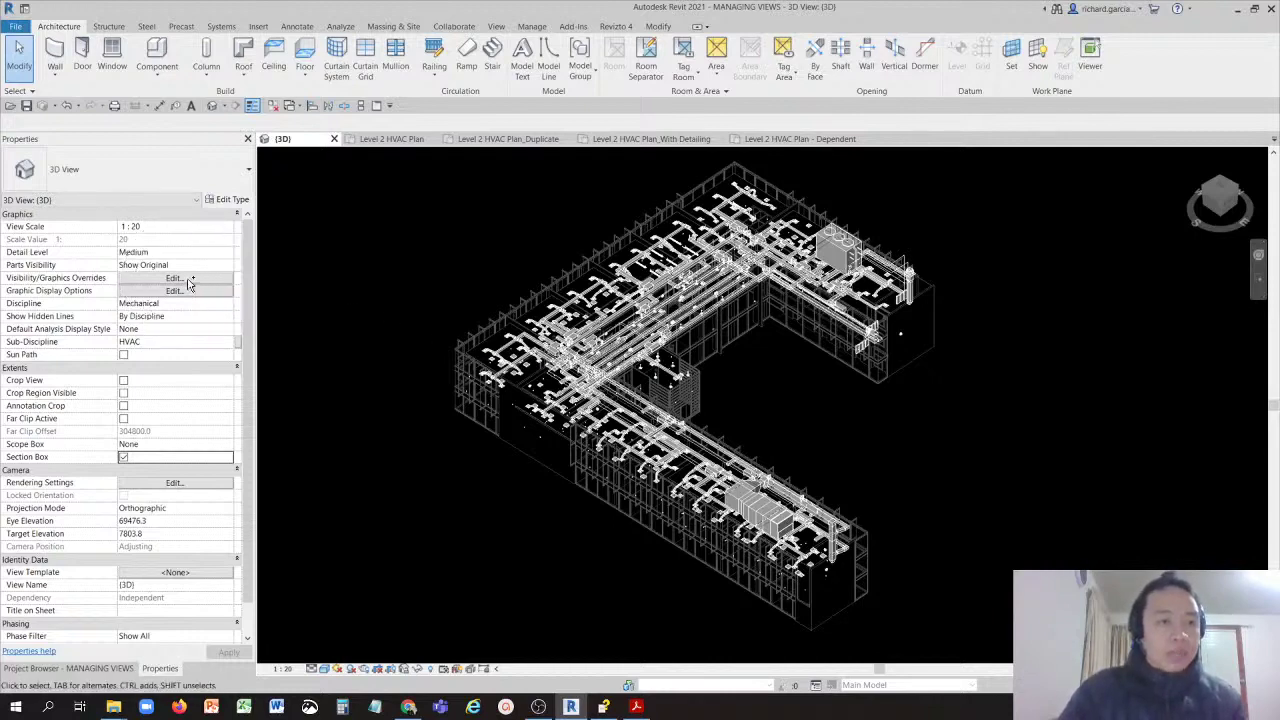
pyautogui.click(188, 280)
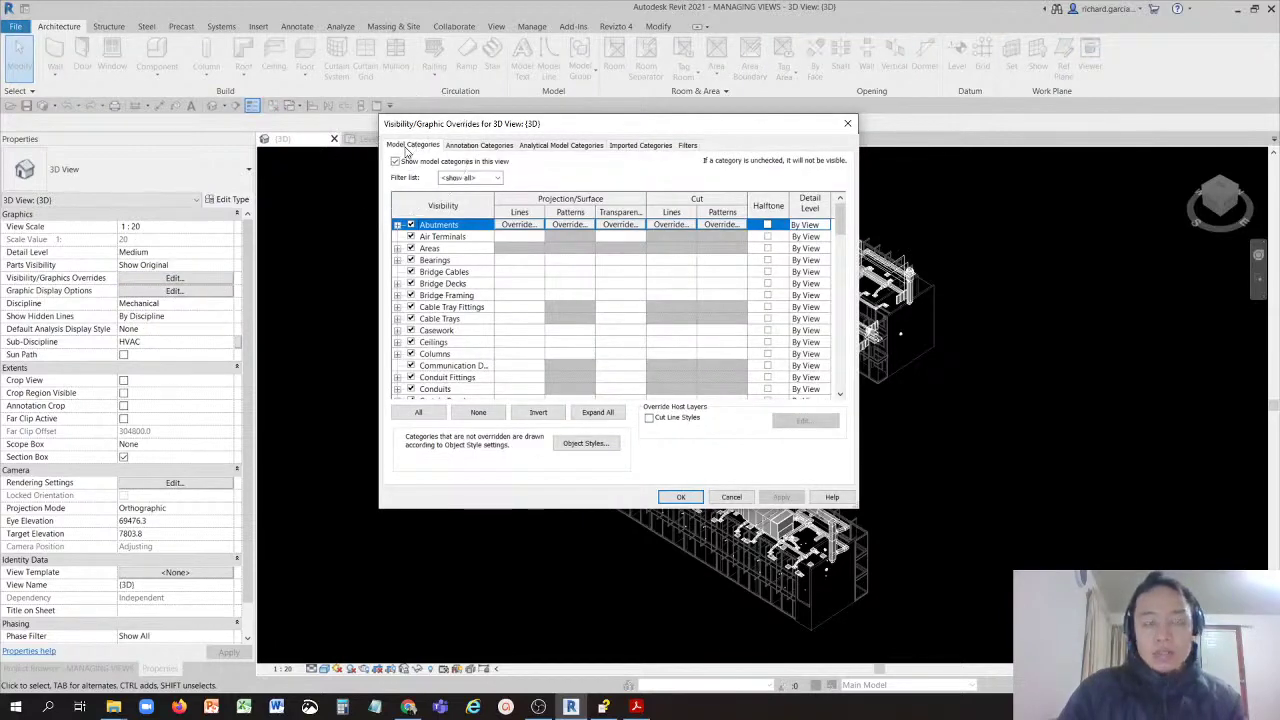
pyautogui.click(461, 149)
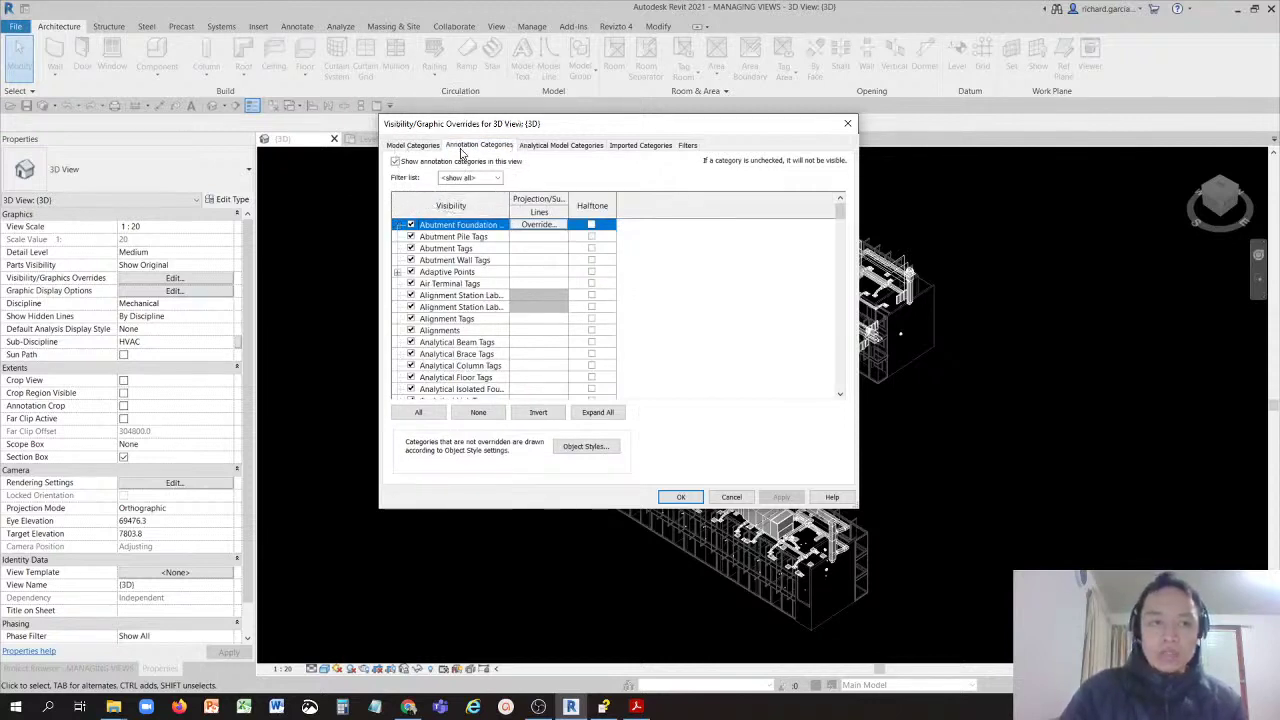
pyautogui.click(440, 330)
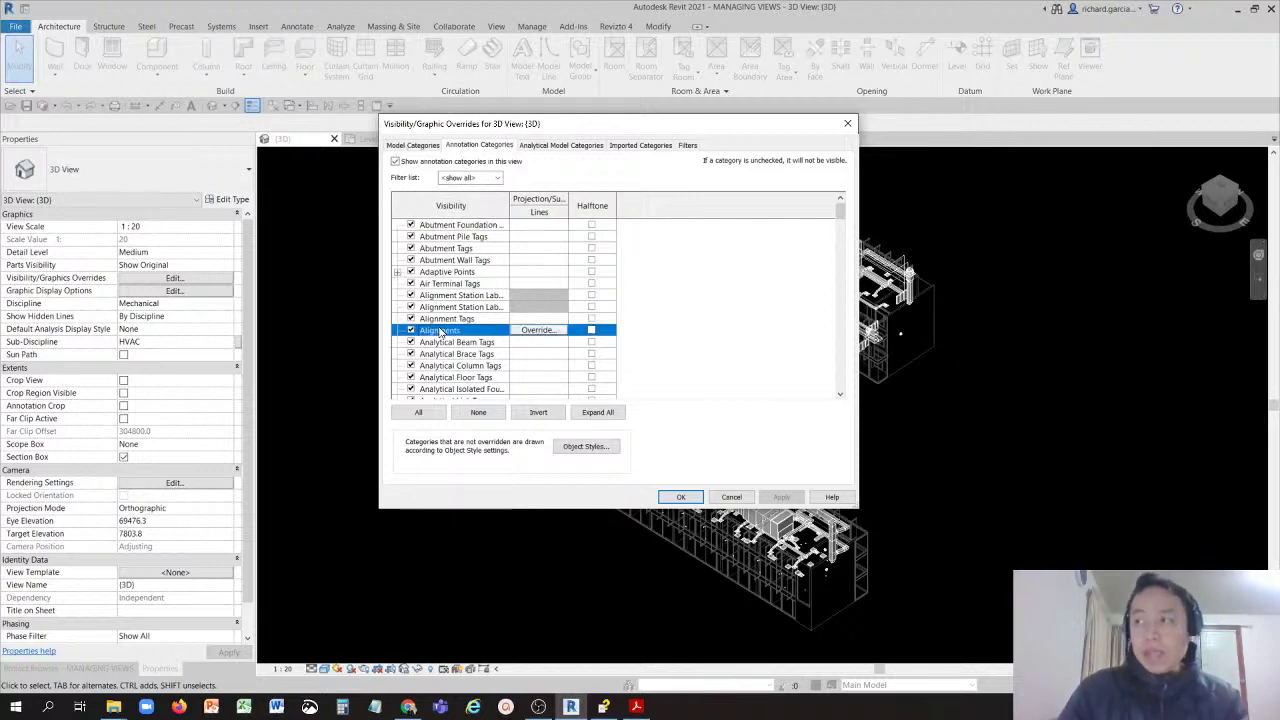
pyautogui.press('s')
pyautogui.scroll(-1, 440, 333)
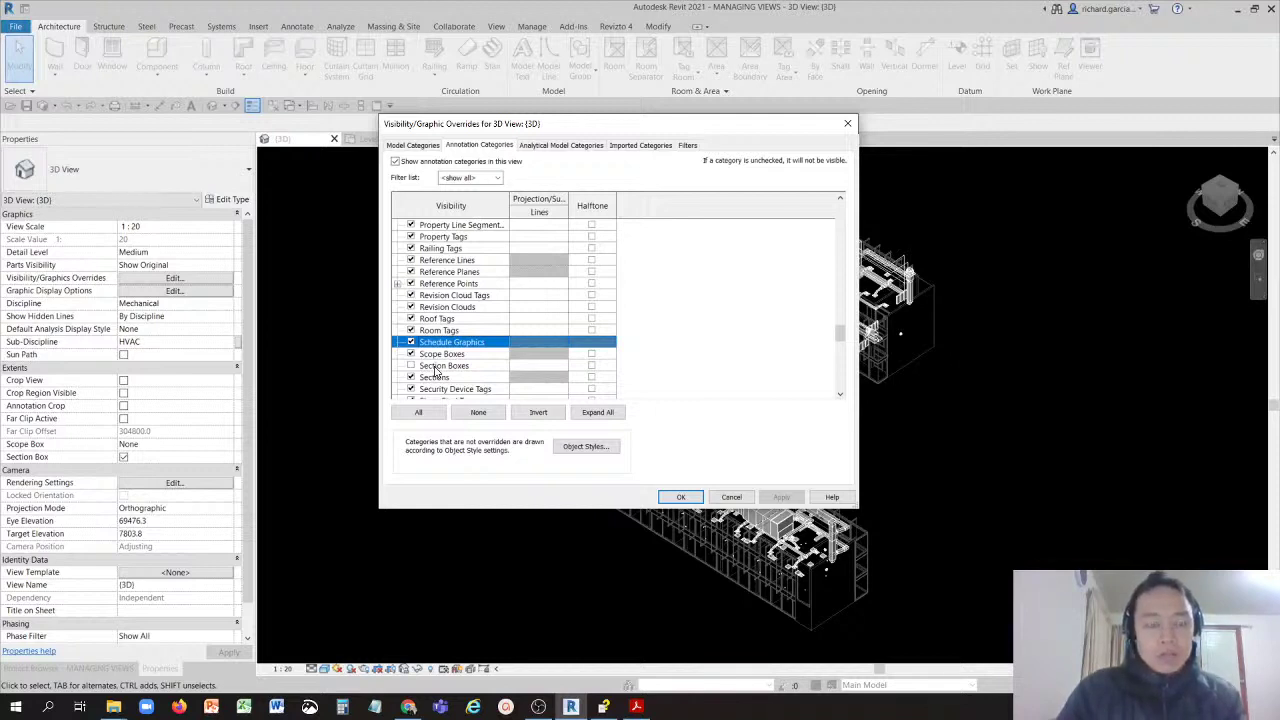
pyautogui.click(410, 366)
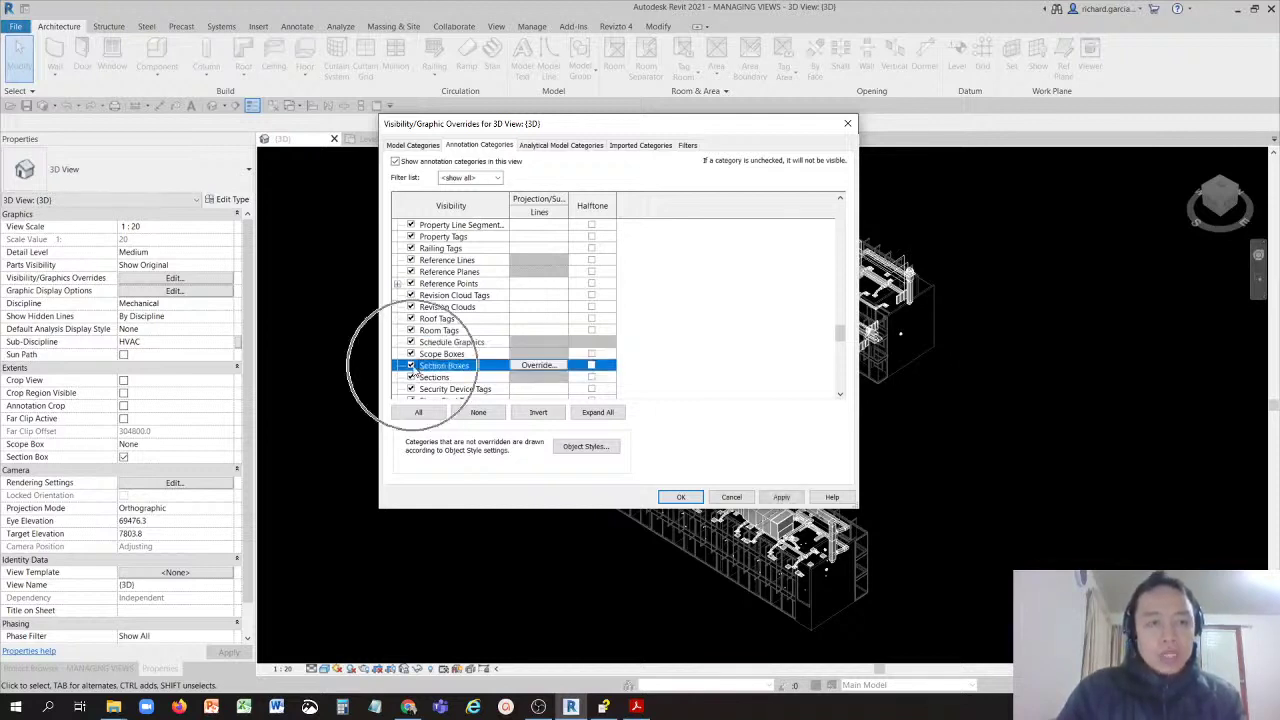
pyautogui.click(678, 496)
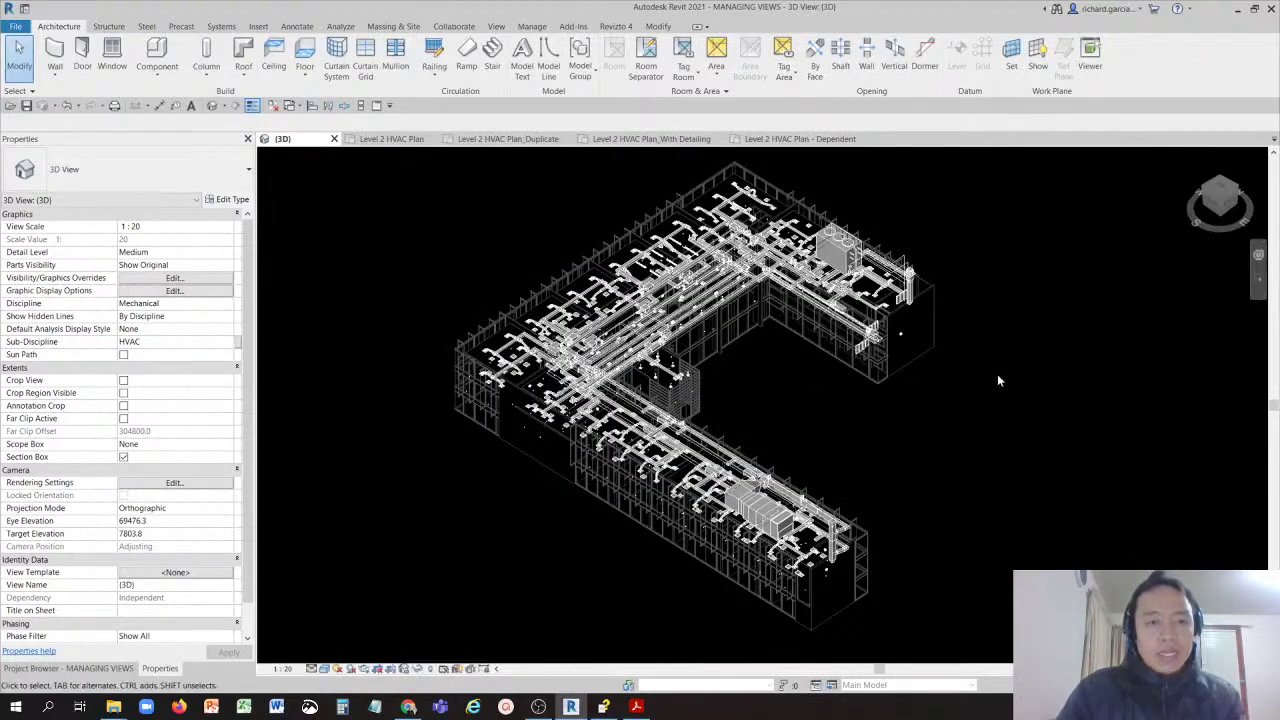
# Step: Toggle the Section Box property off and back on, orbiting to a higher angle
pyautogui.keyDown('shift'); pyautogui.moveTo(1112, 490); pyautogui.dragTo(1058, 372, button='middle'); pyautogui.keyUp('shift')
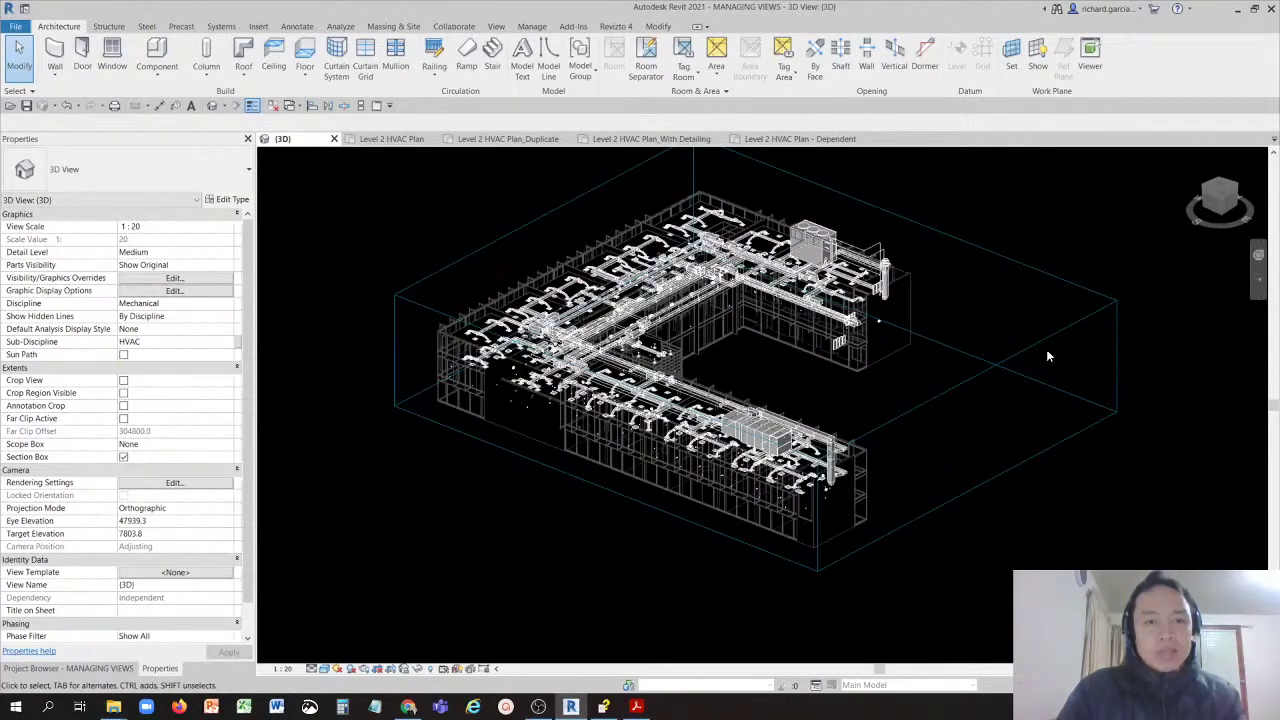
pyautogui.click(124, 457)
pyautogui.click(124, 457)
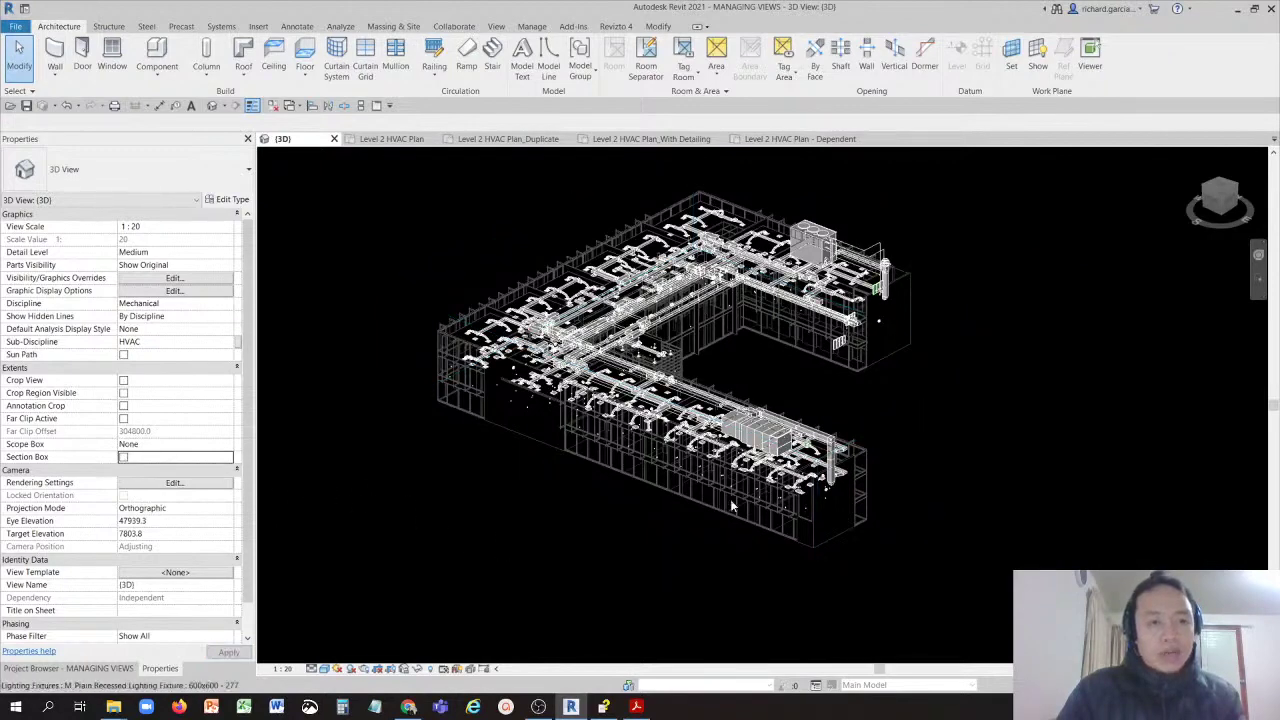
pyautogui.click(123, 458)
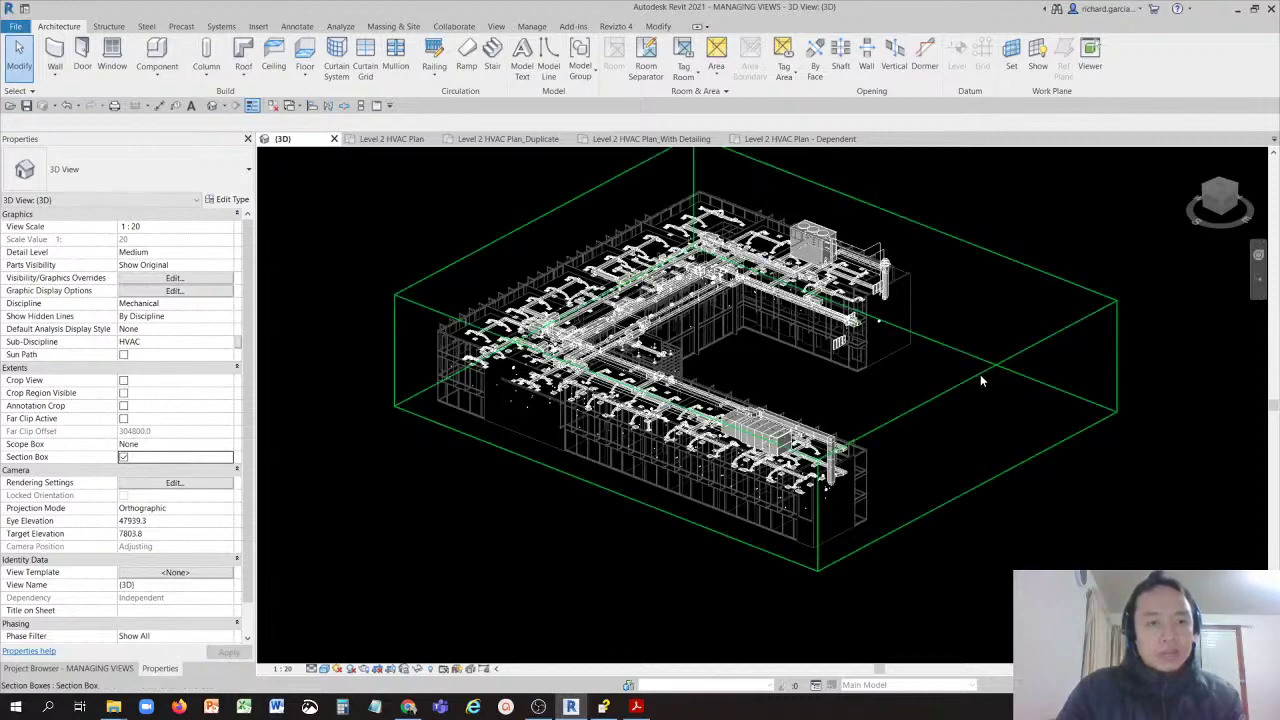
pyautogui.keyDown('shift'); pyautogui.moveTo(981, 378); pyautogui.dragTo(921, 416, button='middle'); pyautogui.keyUp('shift')
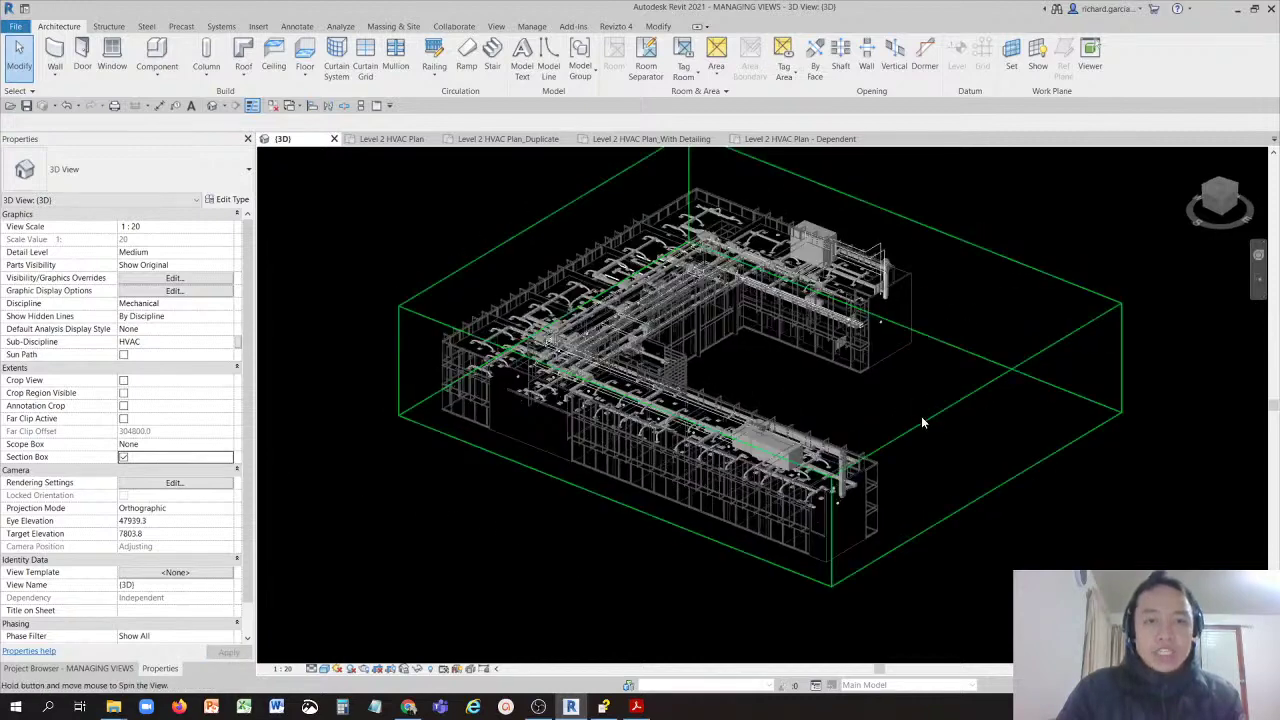
# Step: Select the section box outline and hide it in the view as an element
pyautogui.click(1022, 367)
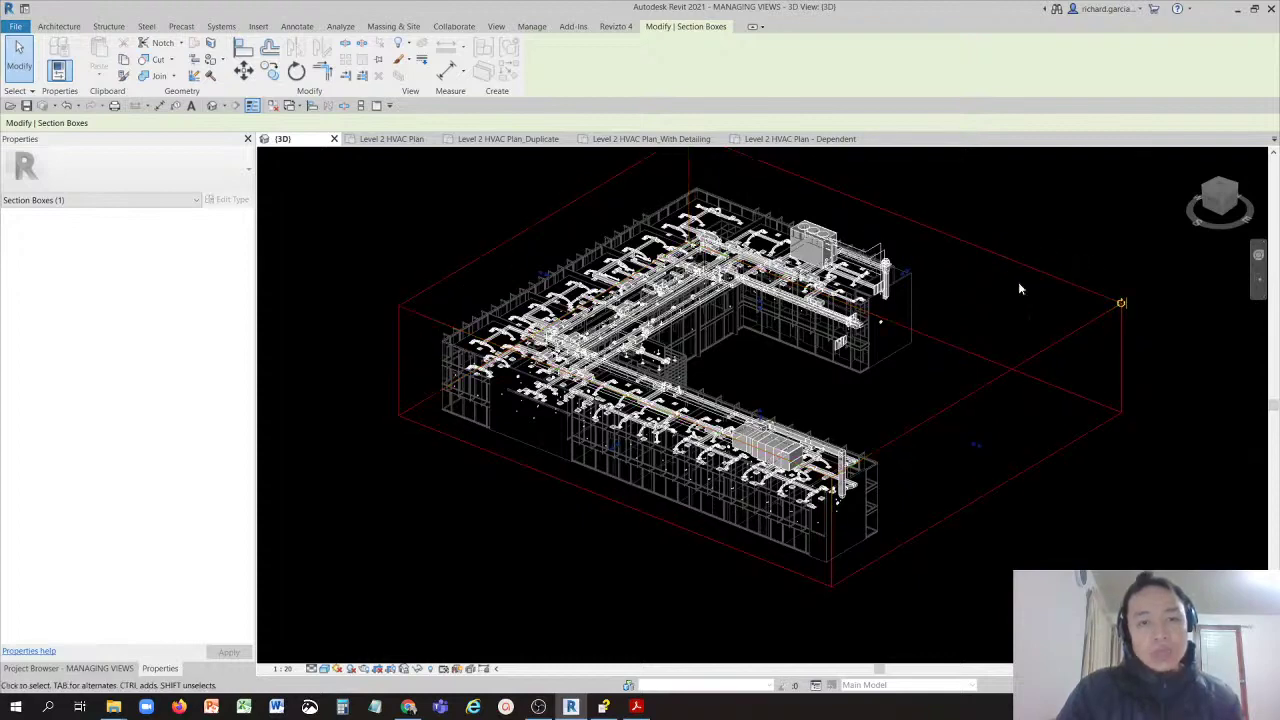
pyautogui.press('Escape')
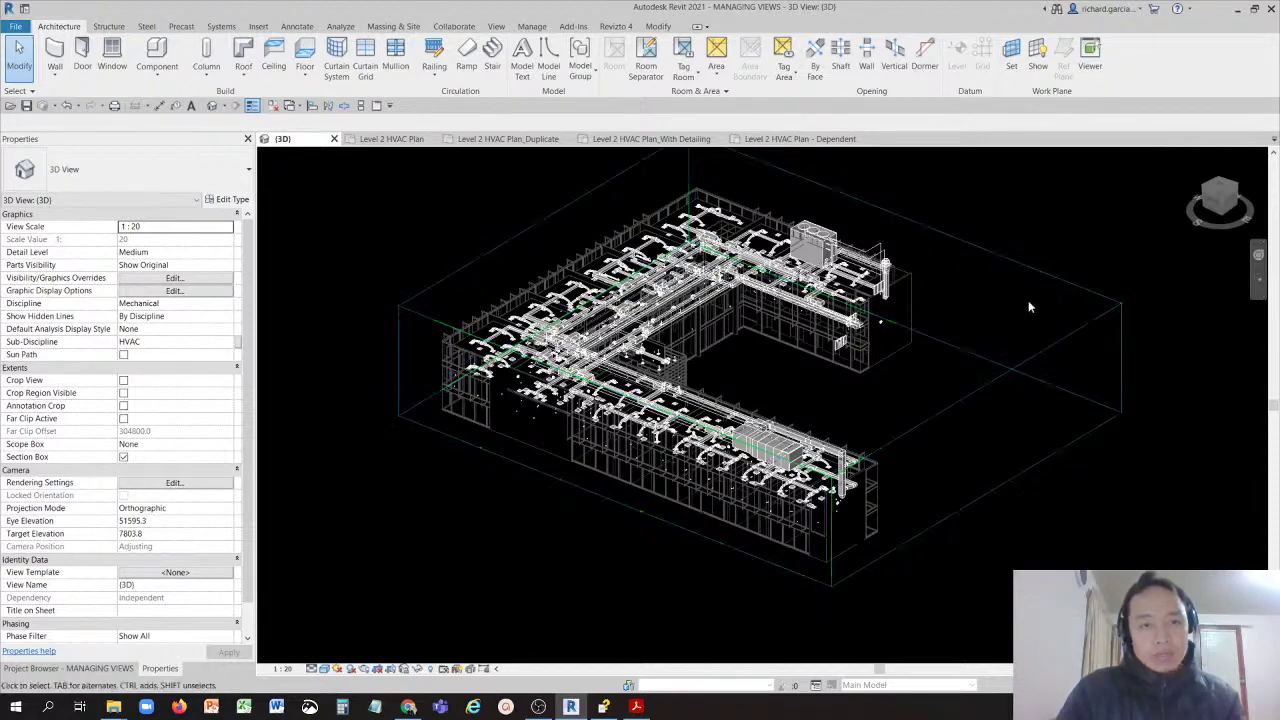
pyautogui.click(980, 394)
pyautogui.rightClick(980, 394)
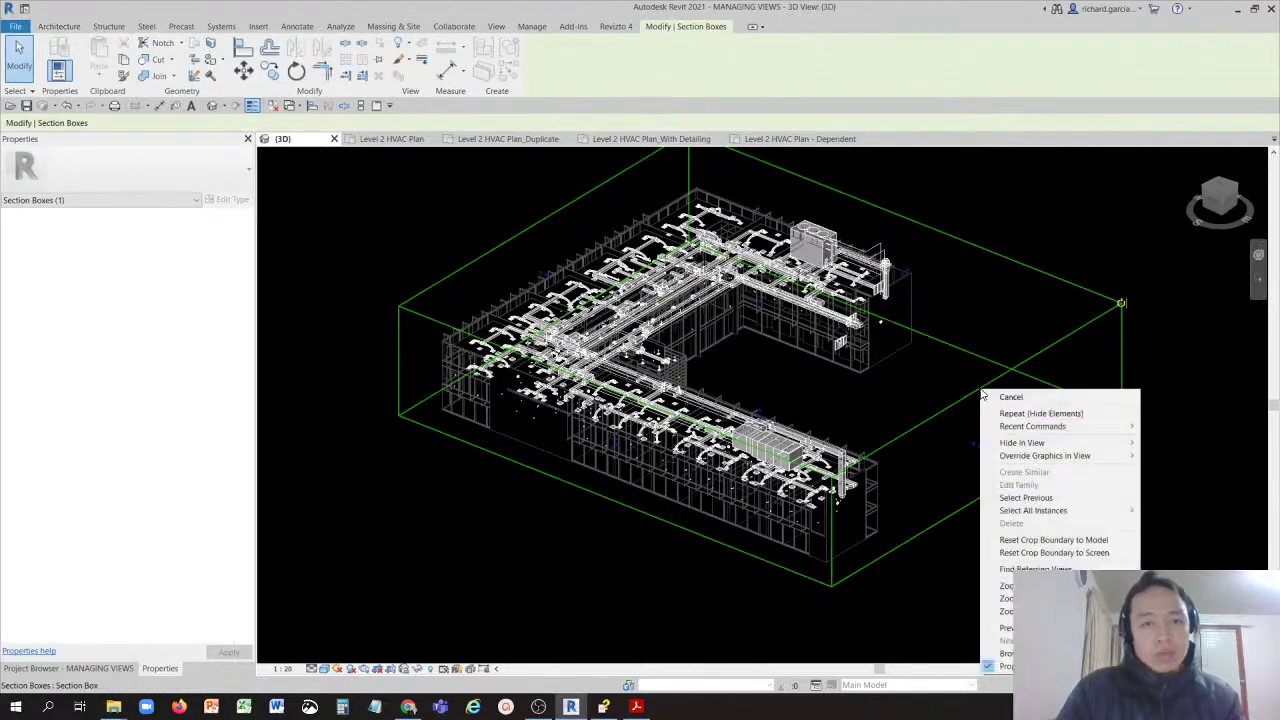
pyautogui.moveTo(1062, 446)
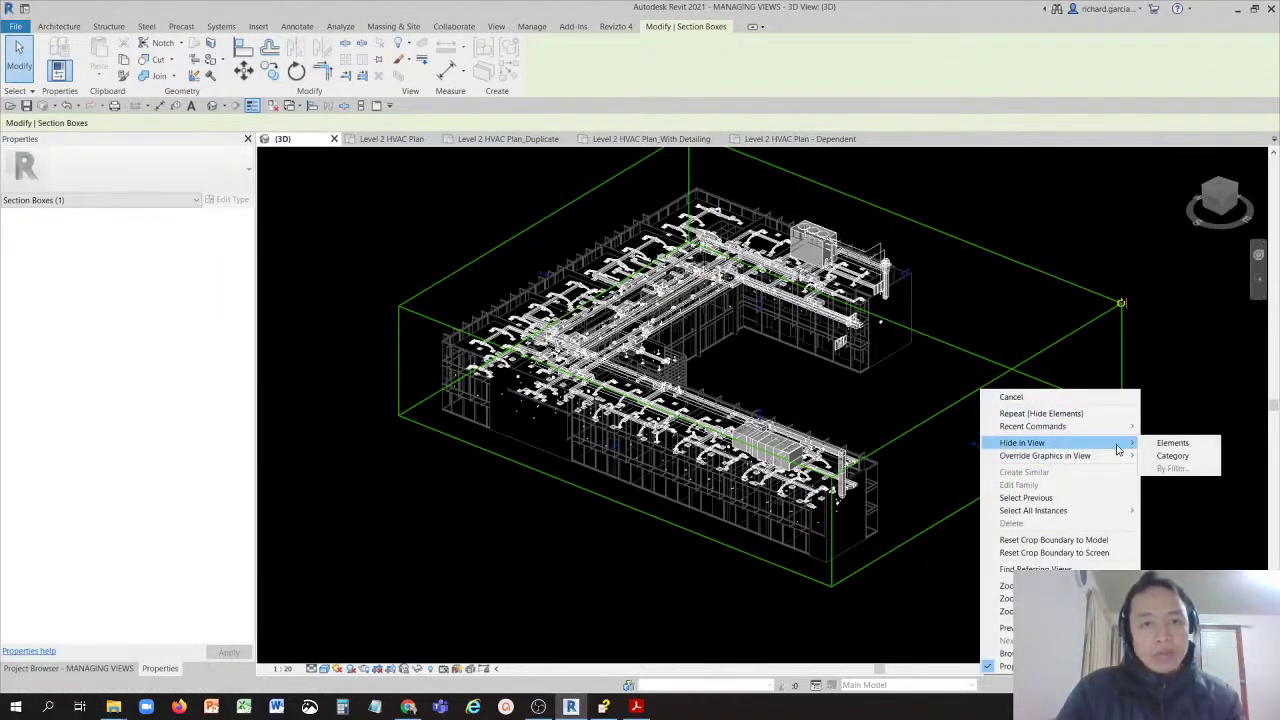
pyautogui.click(1172, 442)
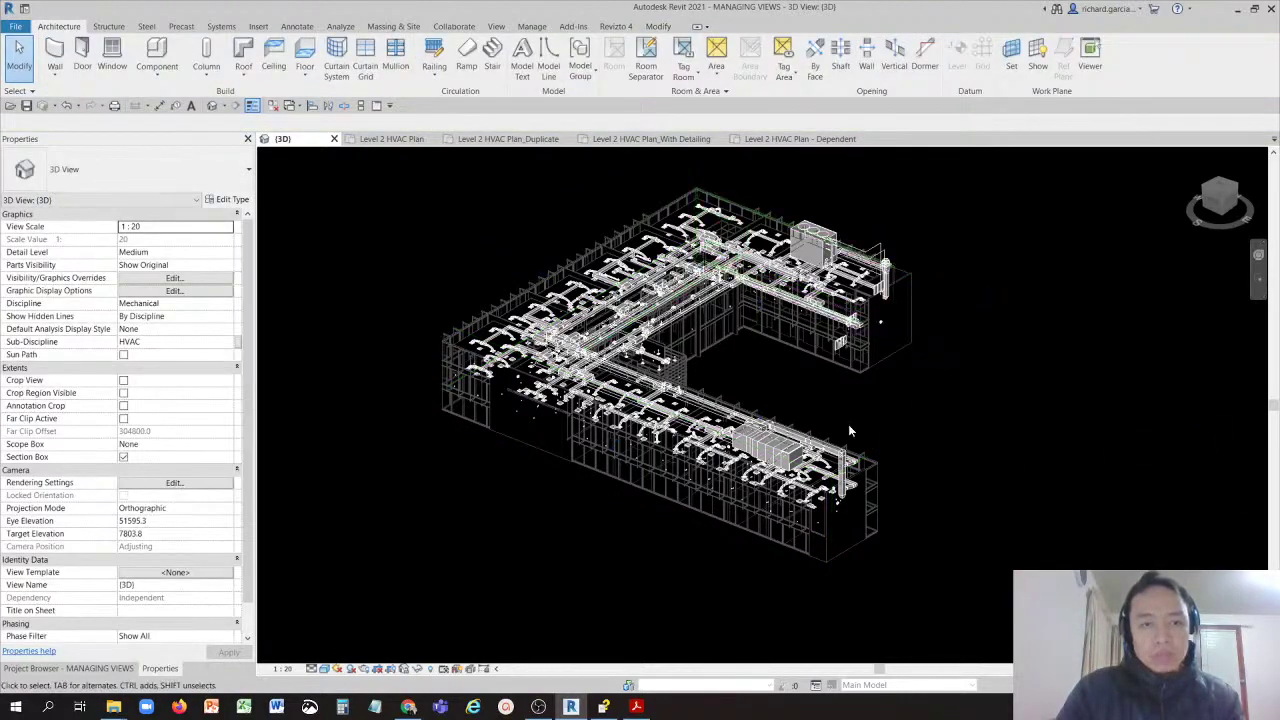
pyautogui.click(1040, 398)
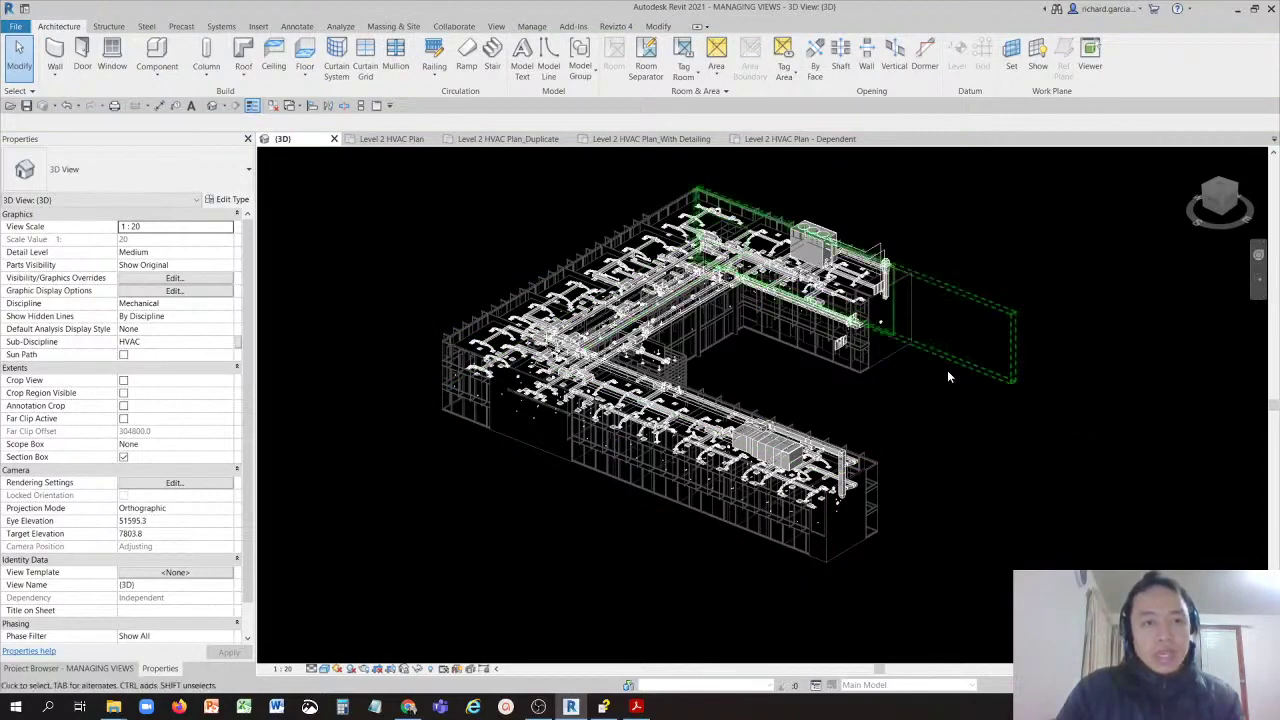
pyautogui.click(199, 281)
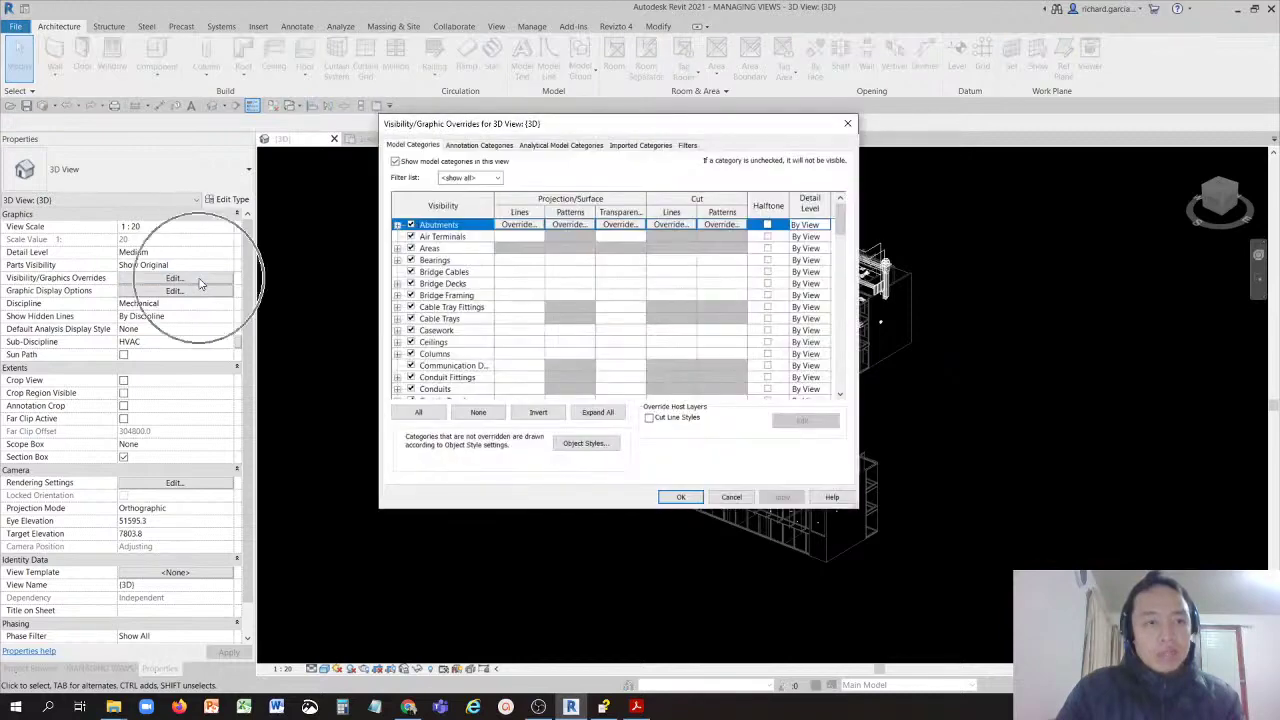
pyautogui.click(466, 146)
pyautogui.click(449, 284)
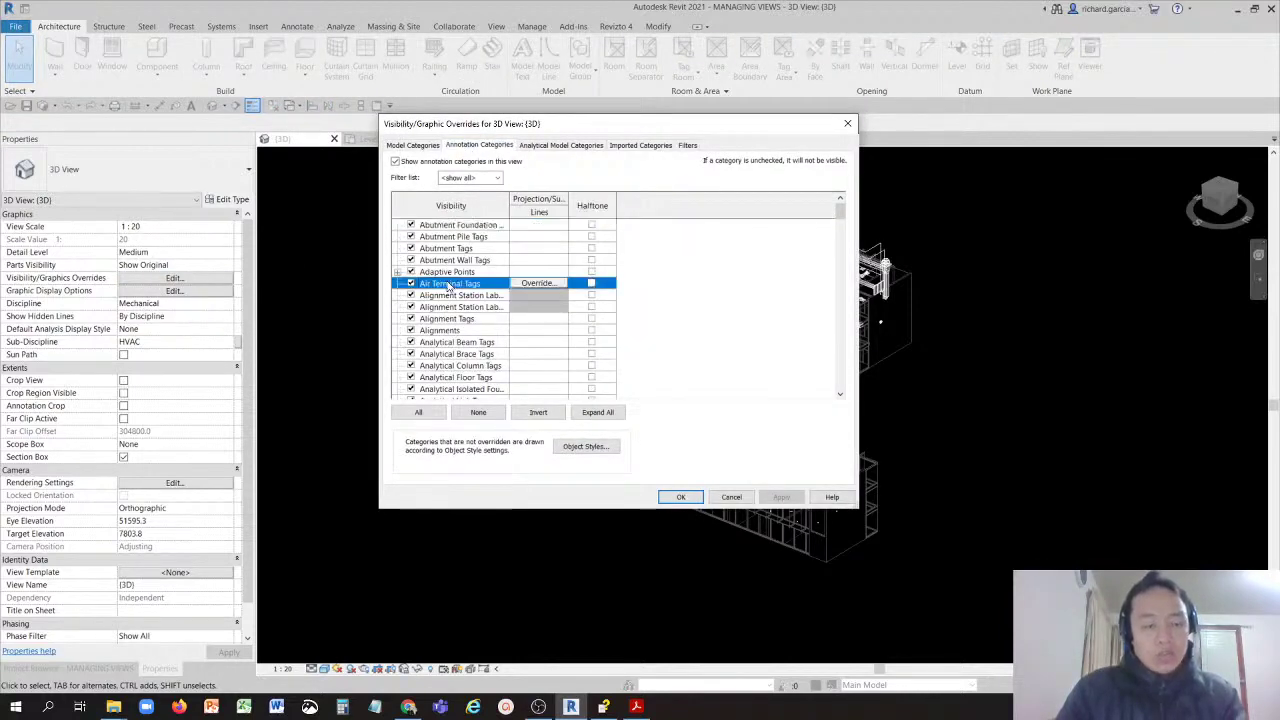
pyautogui.press('s')
pyautogui.scroll(-1, 449, 284)
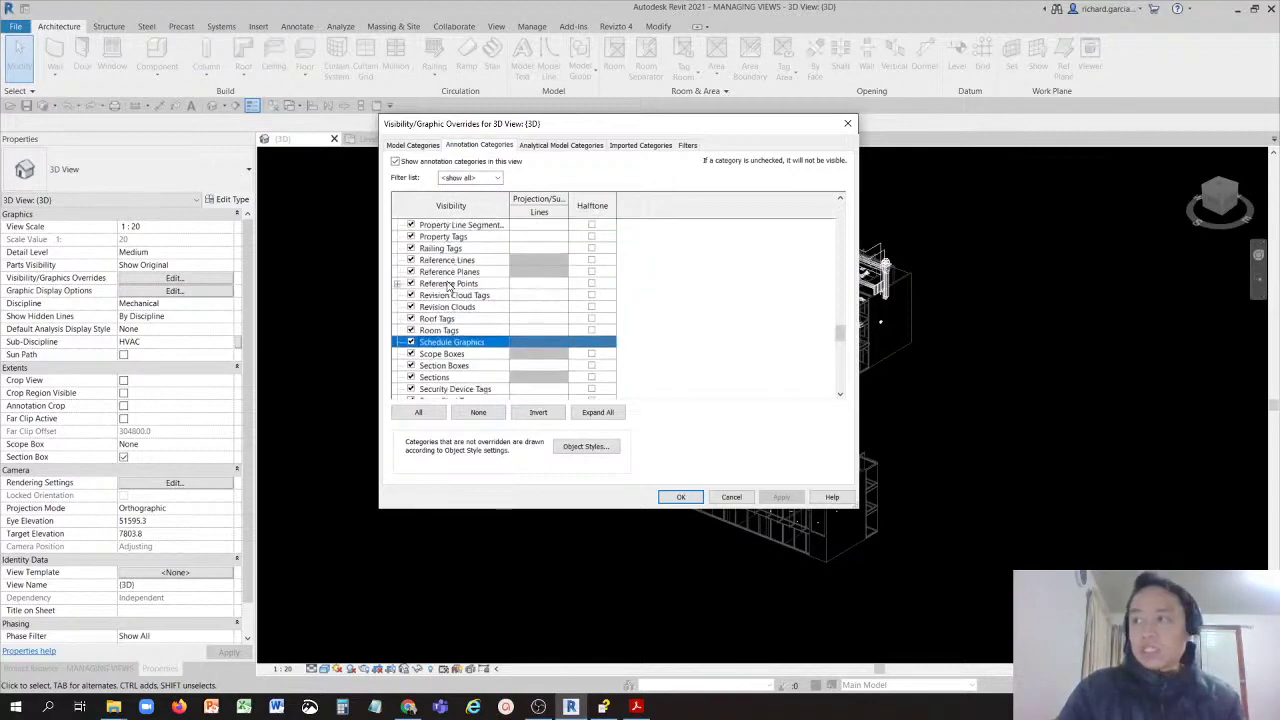
pyautogui.click(437, 366)
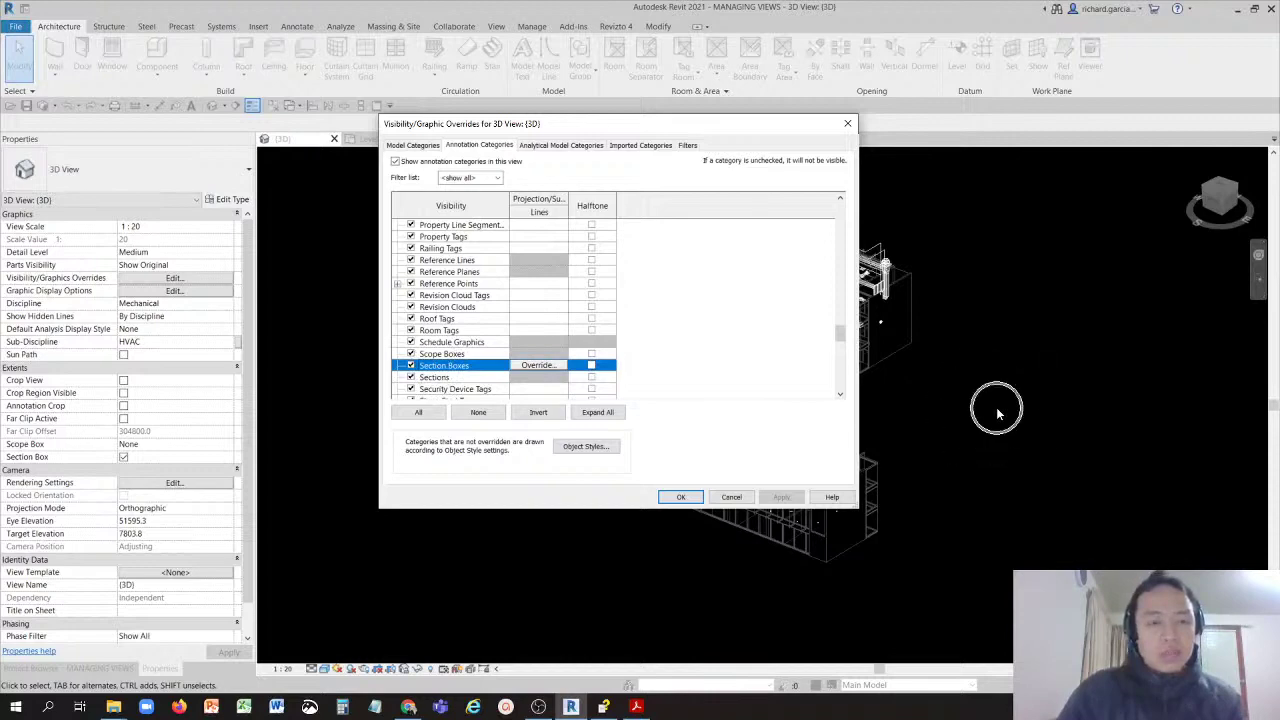
pyautogui.click(688, 499)
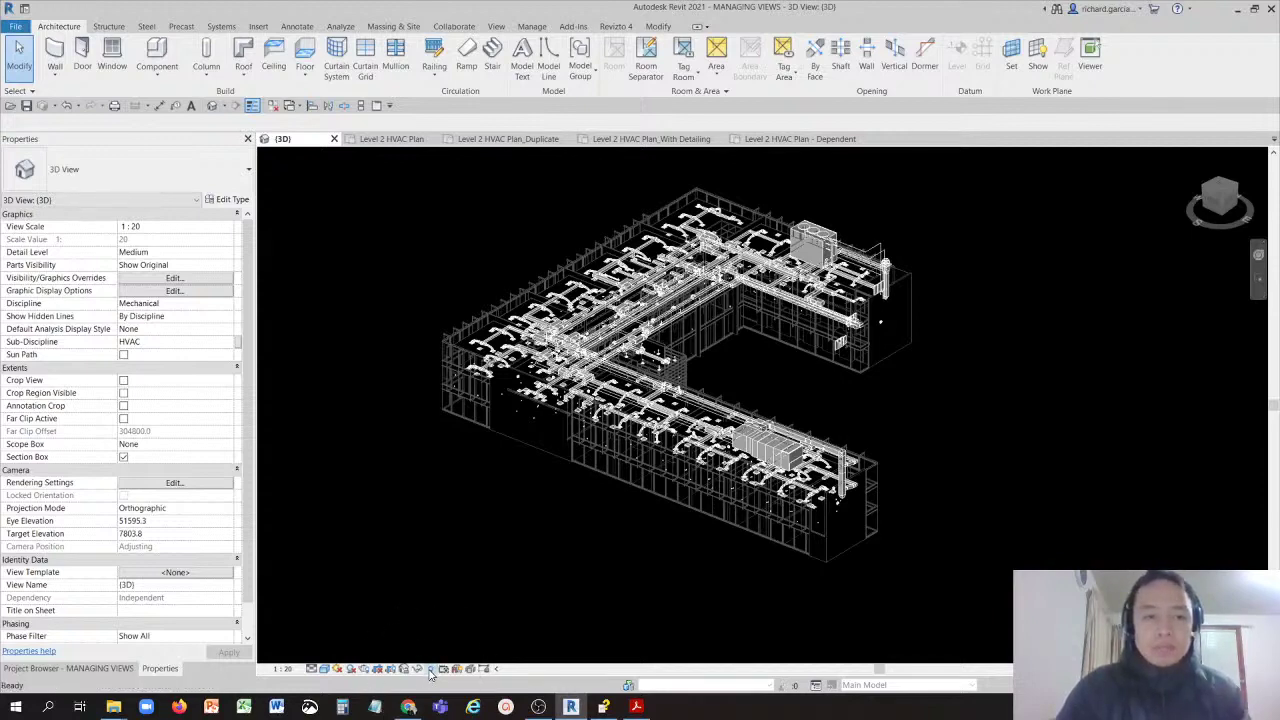
# Step: Reveal hidden elements, unhide the section box, and exit reveal mode
pyautogui.click(430, 670)
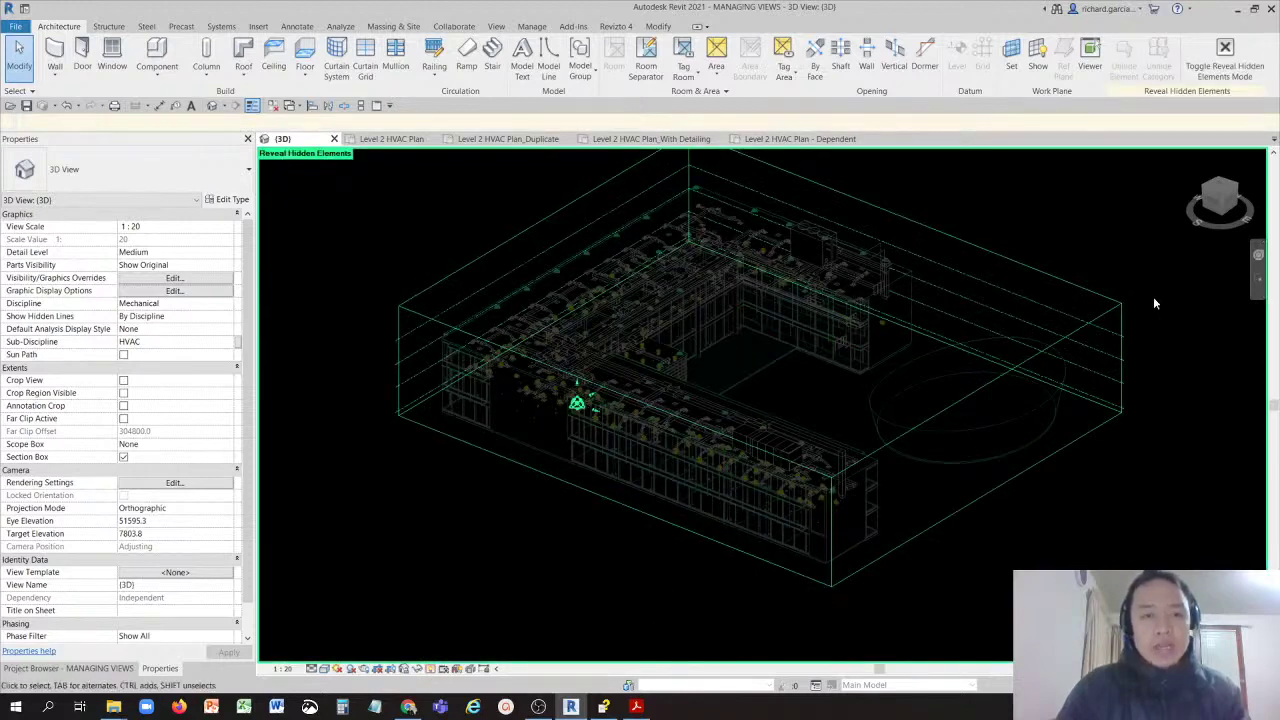
pyautogui.click(976, 394)
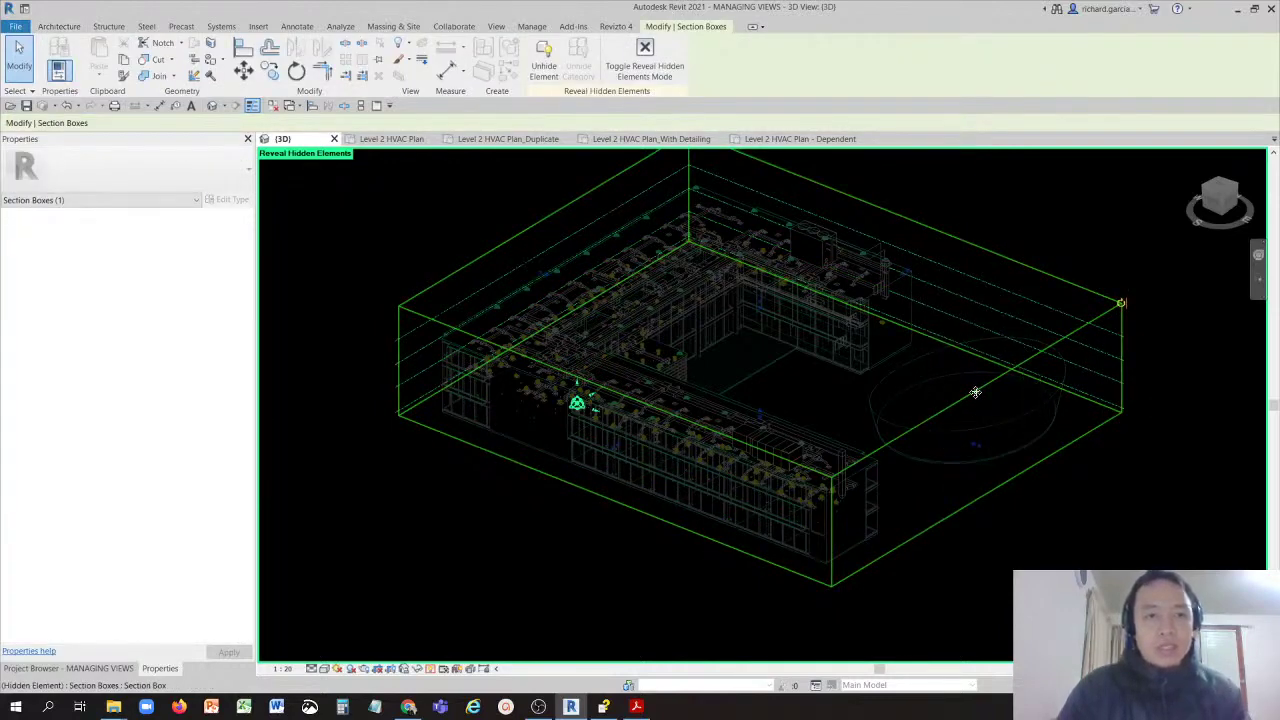
pyautogui.click(976, 393)
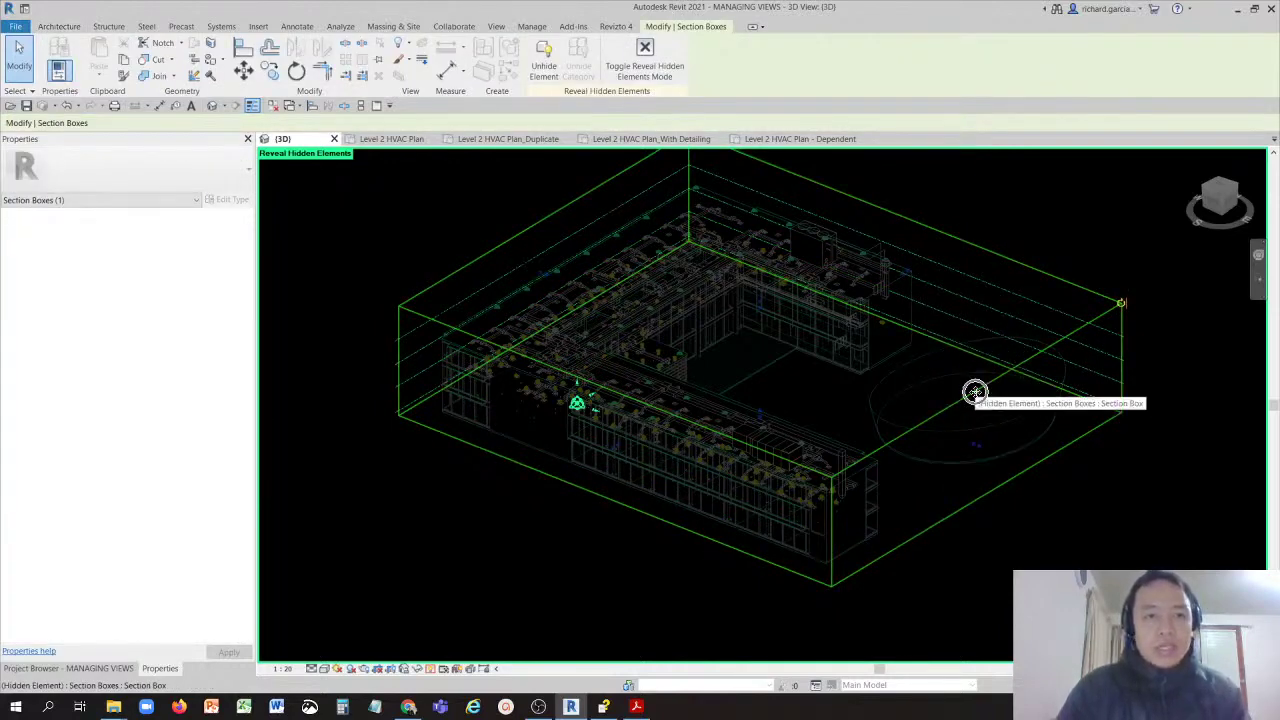
pyautogui.click(545, 55)
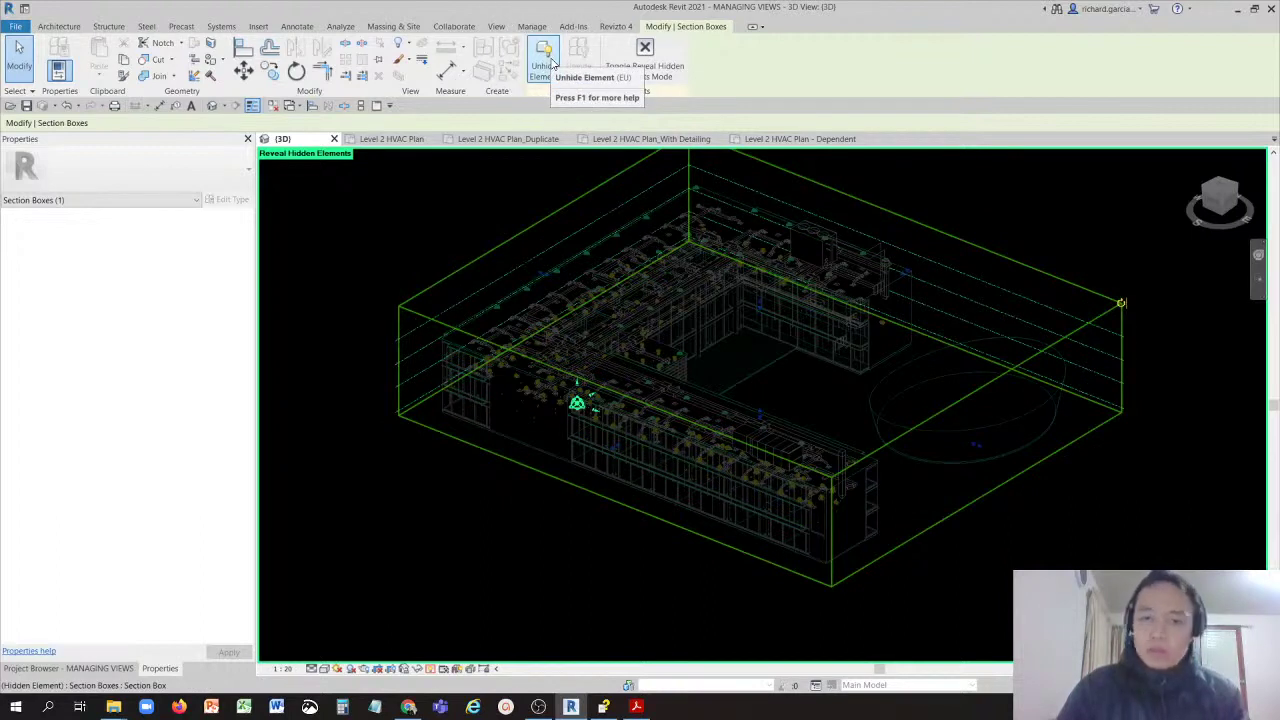
pyautogui.click(551, 63)
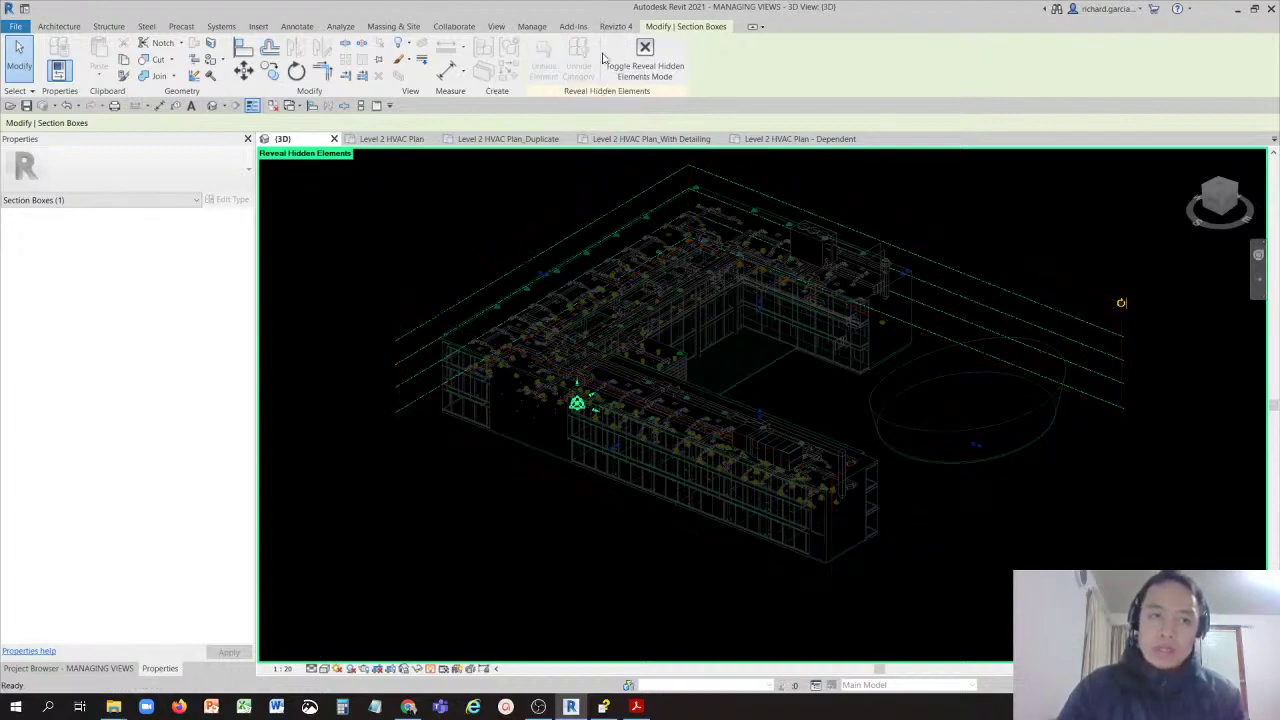
pyautogui.click(655, 67)
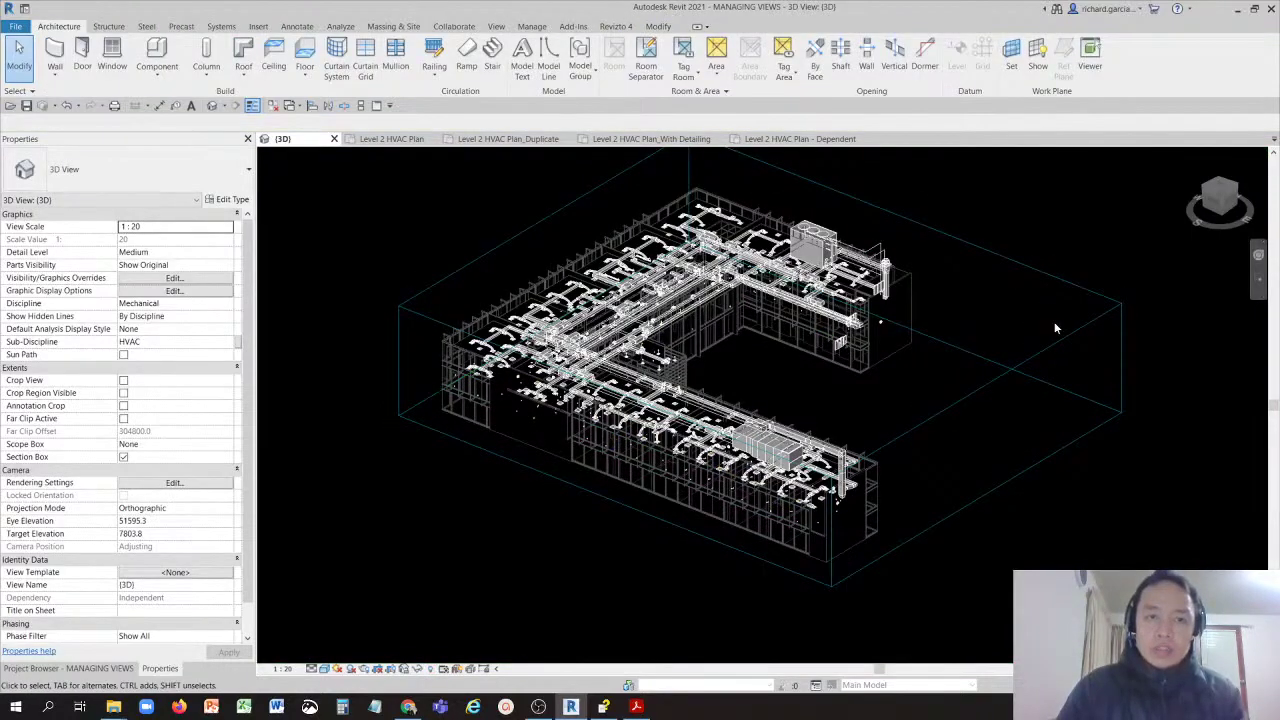
# Step: Select the section box and, from the Top view, drag its top, left and right sides inward
pyautogui.click(1060, 345)
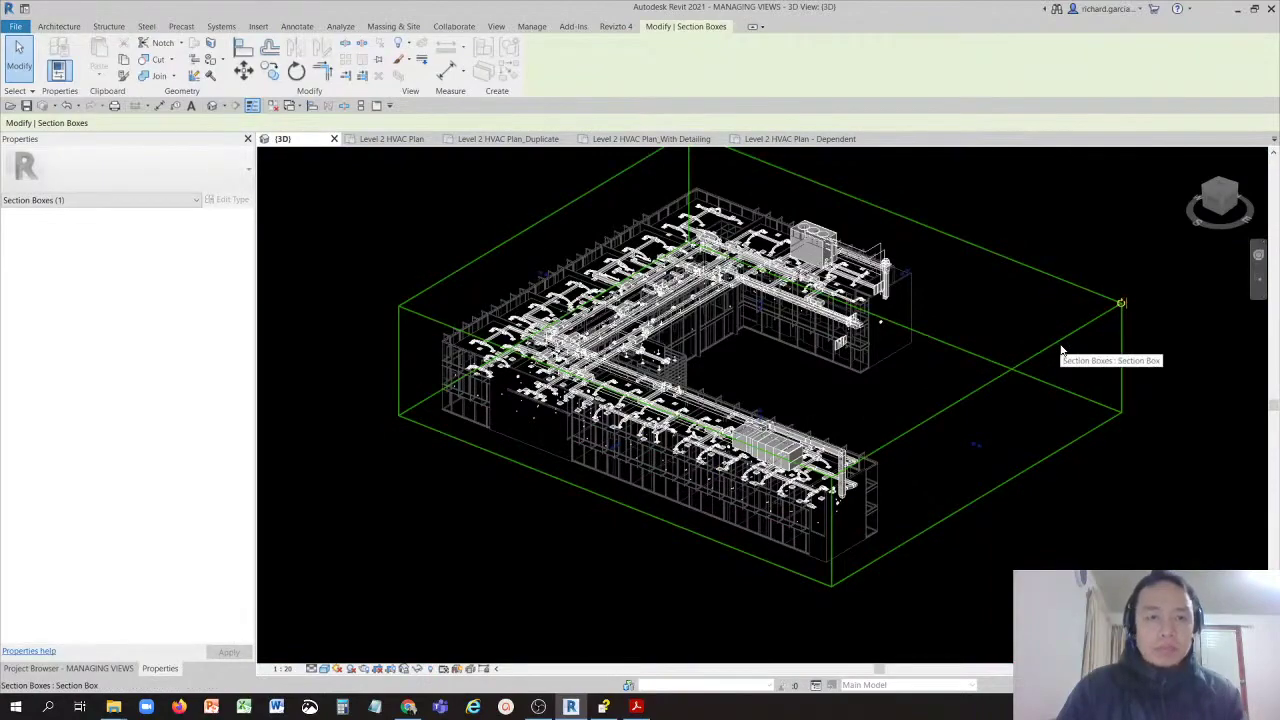
pyautogui.keyDown('shift'); pyautogui.moveTo(900, 363); pyautogui.dragTo(961, 497, button='middle'); pyautogui.keyUp('shift')
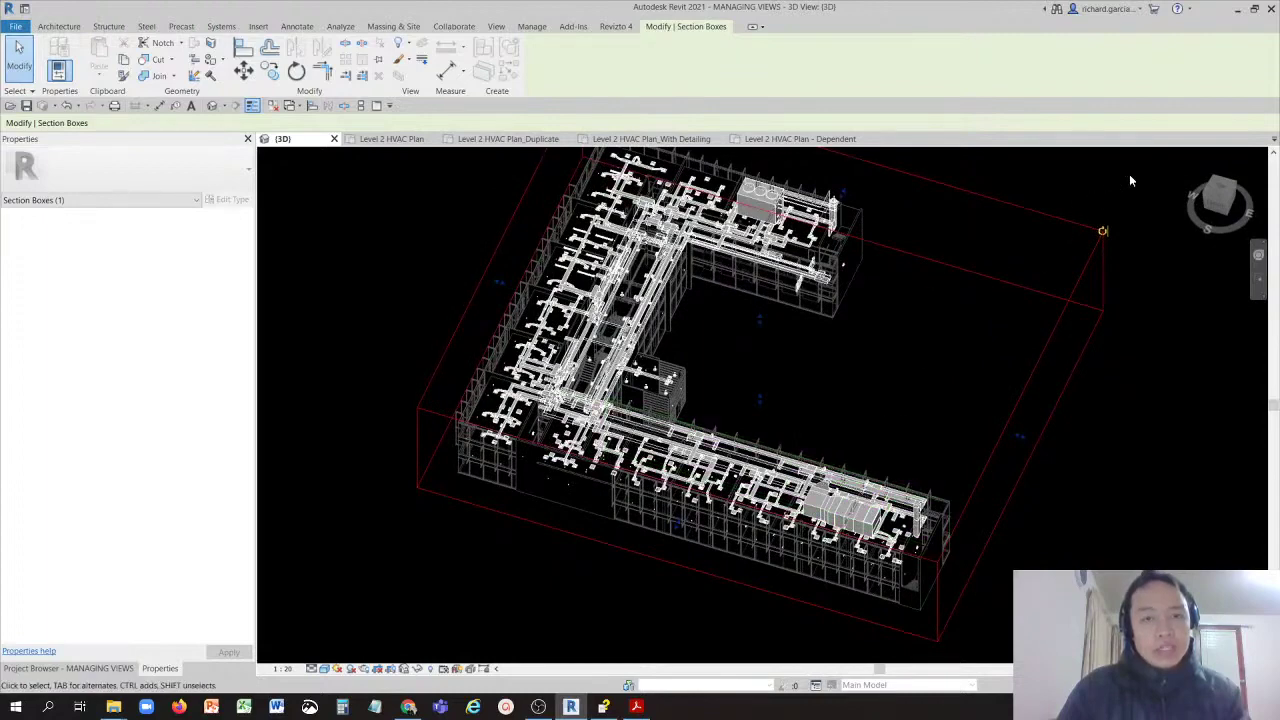
pyautogui.click(1221, 190)
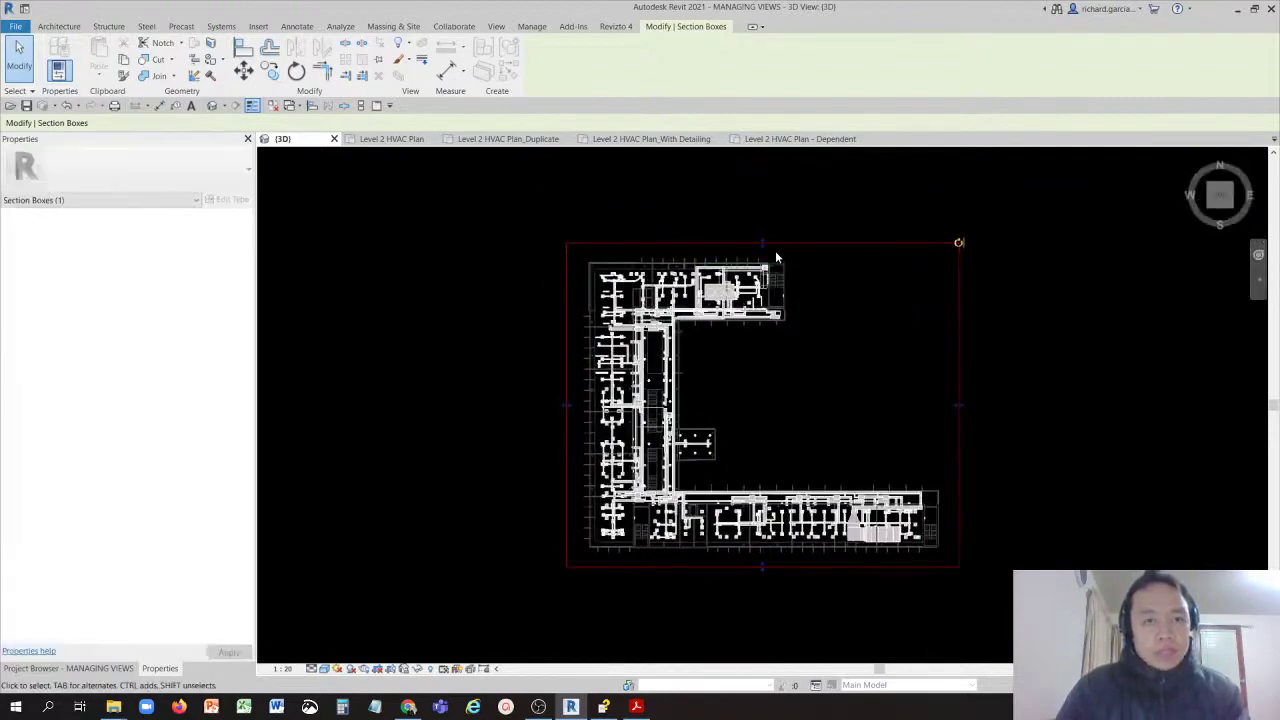
pyautogui.moveTo(766, 245); pyautogui.dragTo(805, 477)
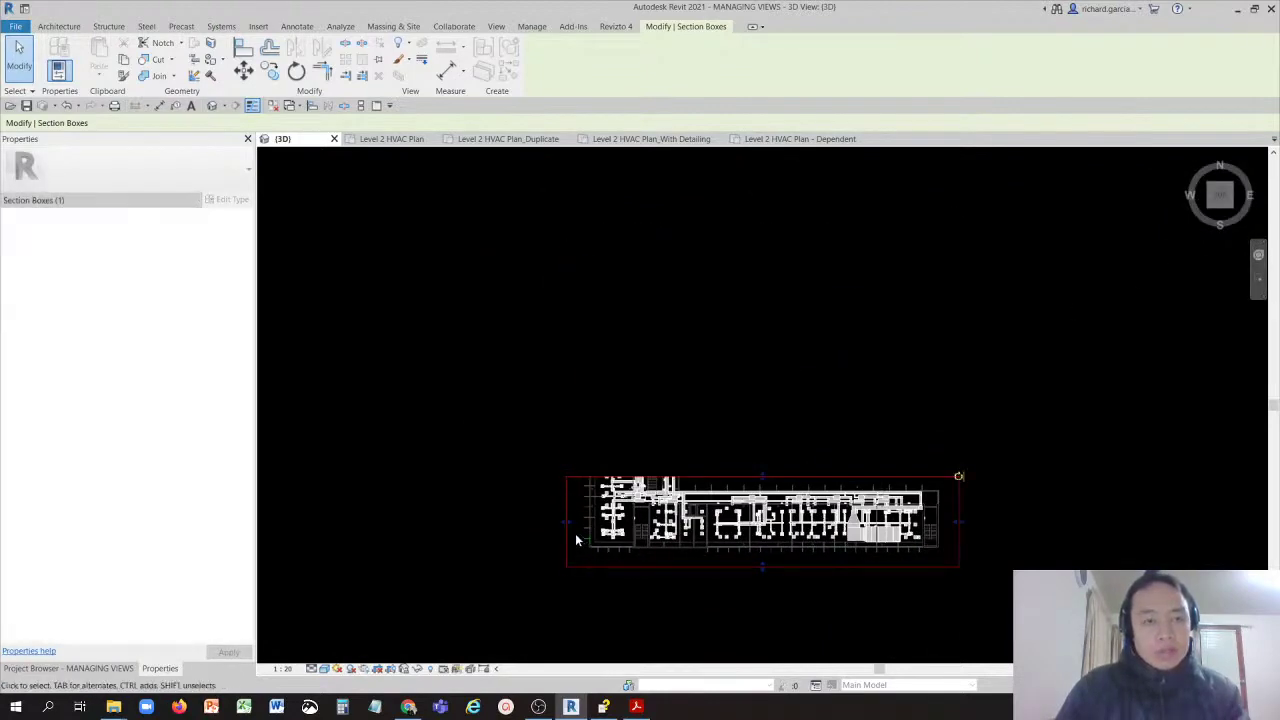
pyautogui.moveTo(765, 545); pyautogui.dragTo(835, 551)
pyautogui.moveTo(958, 525); pyautogui.dragTo(942, 525)
# Step: Raise the box bottom and lower its top to keep only the top floor
pyautogui.keyDown('shift'); pyautogui.moveTo(943, 403); pyautogui.dragTo(846, 300, button='middle'); pyautogui.keyUp('shift')
pyautogui.scroll(3, 805, 440)
pyautogui.scroll(5, 820, 432)
pyautogui.keyDown('shift'); pyautogui.moveTo(842, 430); pyautogui.dragTo(830, 380, button='middle'); pyautogui.keyUp('shift')
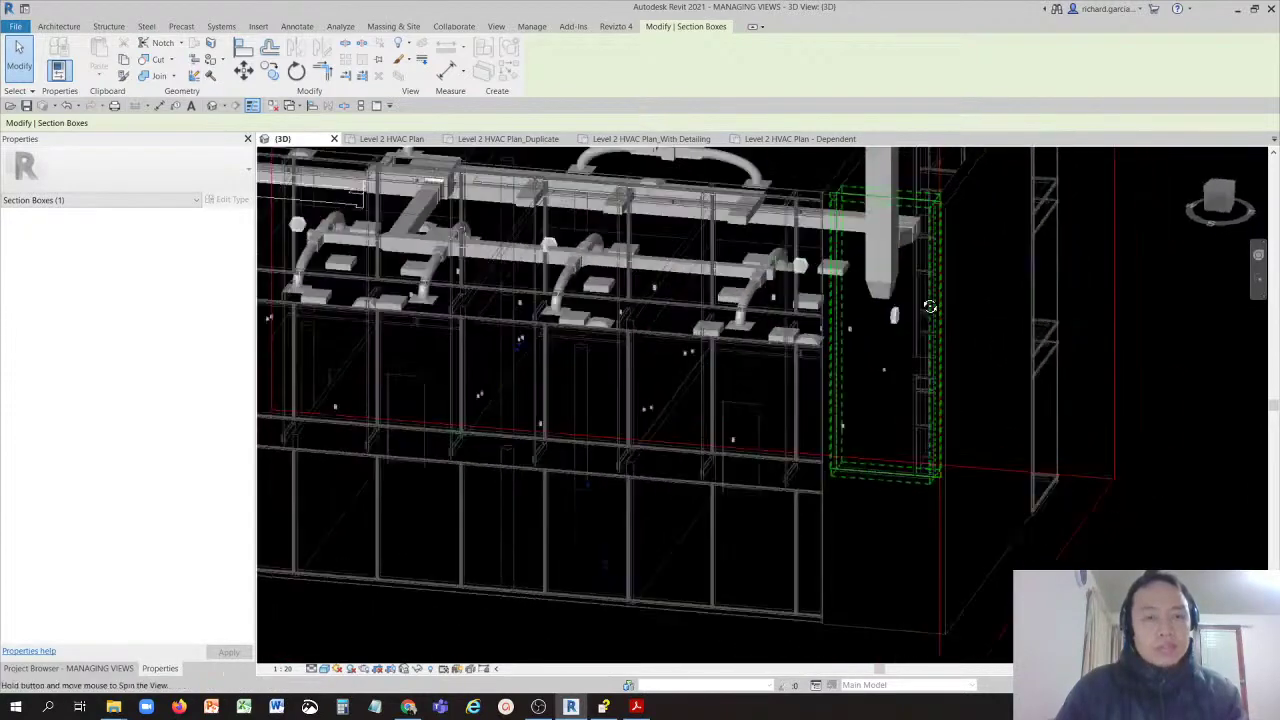
pyautogui.scroll(-5, 821, 344)
pyautogui.keyDown('shift'); pyautogui.moveTo(773, 450); pyautogui.dragTo(765, 442, button='middle'); pyautogui.keyUp('shift')
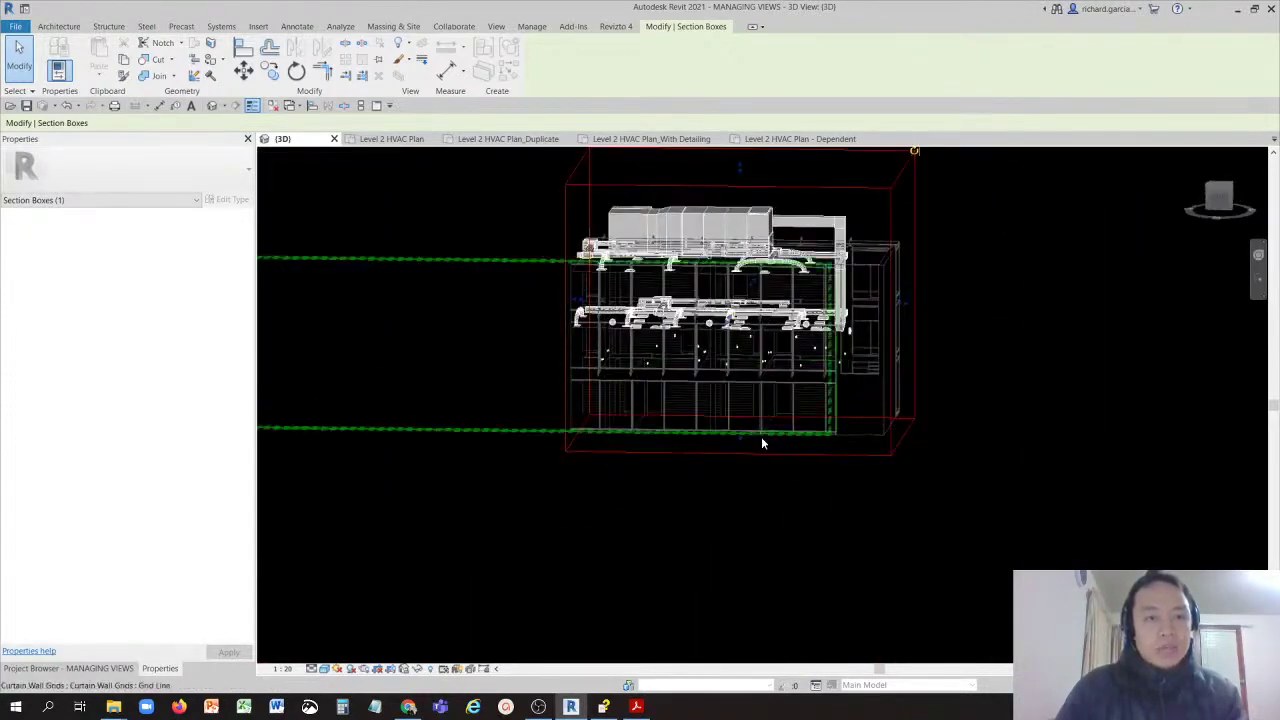
pyautogui.moveTo(750, 388); pyautogui.dragTo(752, 262)
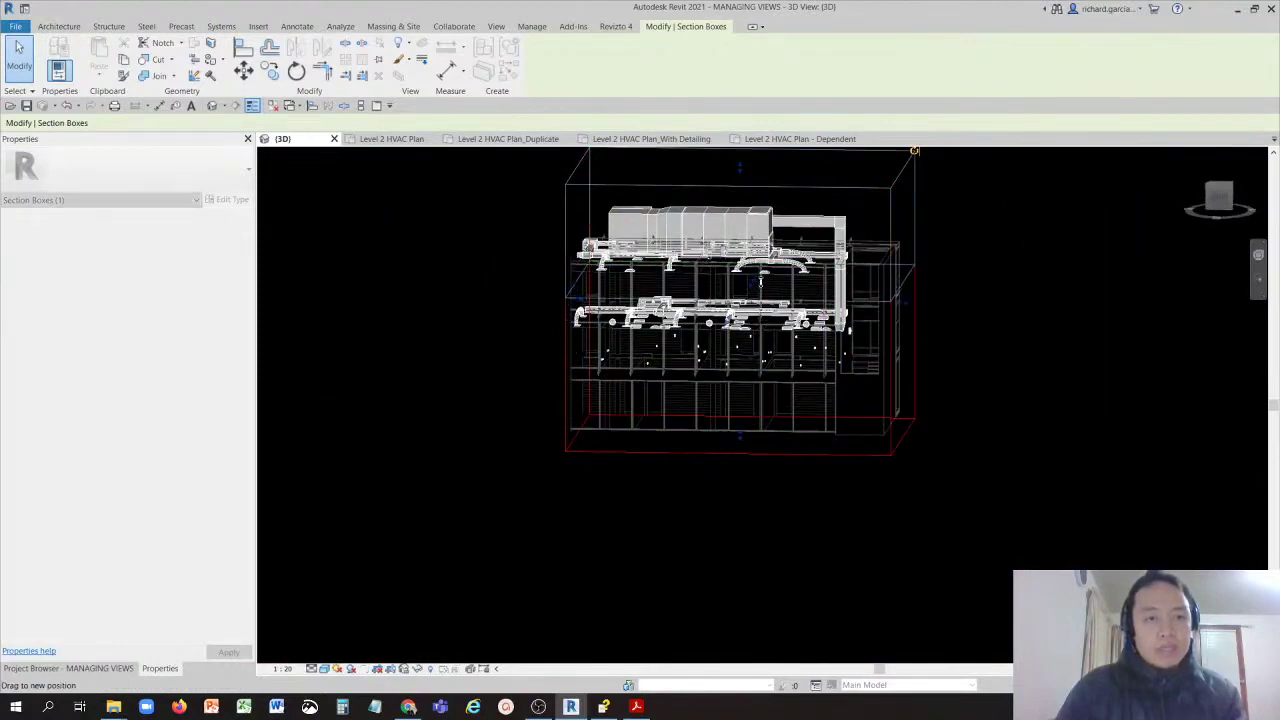
pyautogui.keyDown('shift'); pyautogui.moveTo(864, 333); pyautogui.dragTo(906, 277, button='middle'); pyautogui.keyUp('shift')
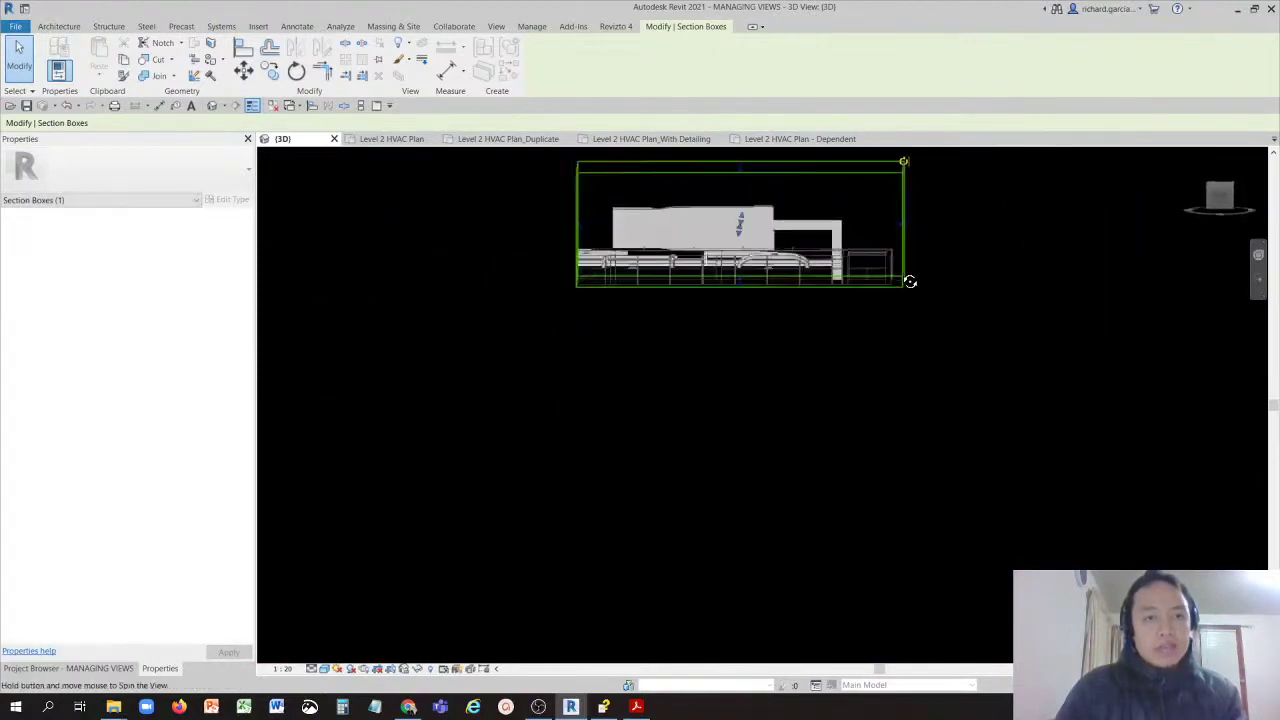
pyautogui.moveTo(745, 179); pyautogui.dragTo(745, 201)
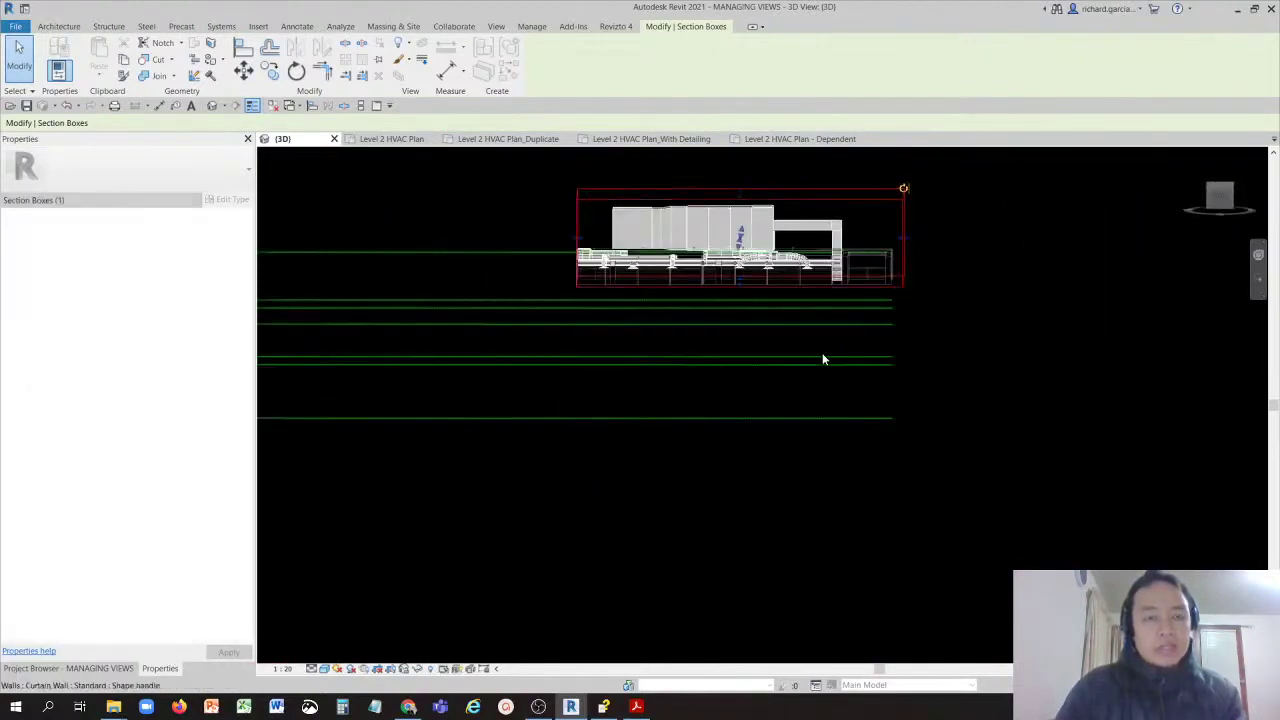
pyautogui.keyDown('shift'); pyautogui.moveTo(968, 312); pyautogui.dragTo(1074, 251, button='middle'); pyautogui.keyUp('shift')
pyautogui.scroll(3, 1100, 230)
pyautogui.click(1192, 168)
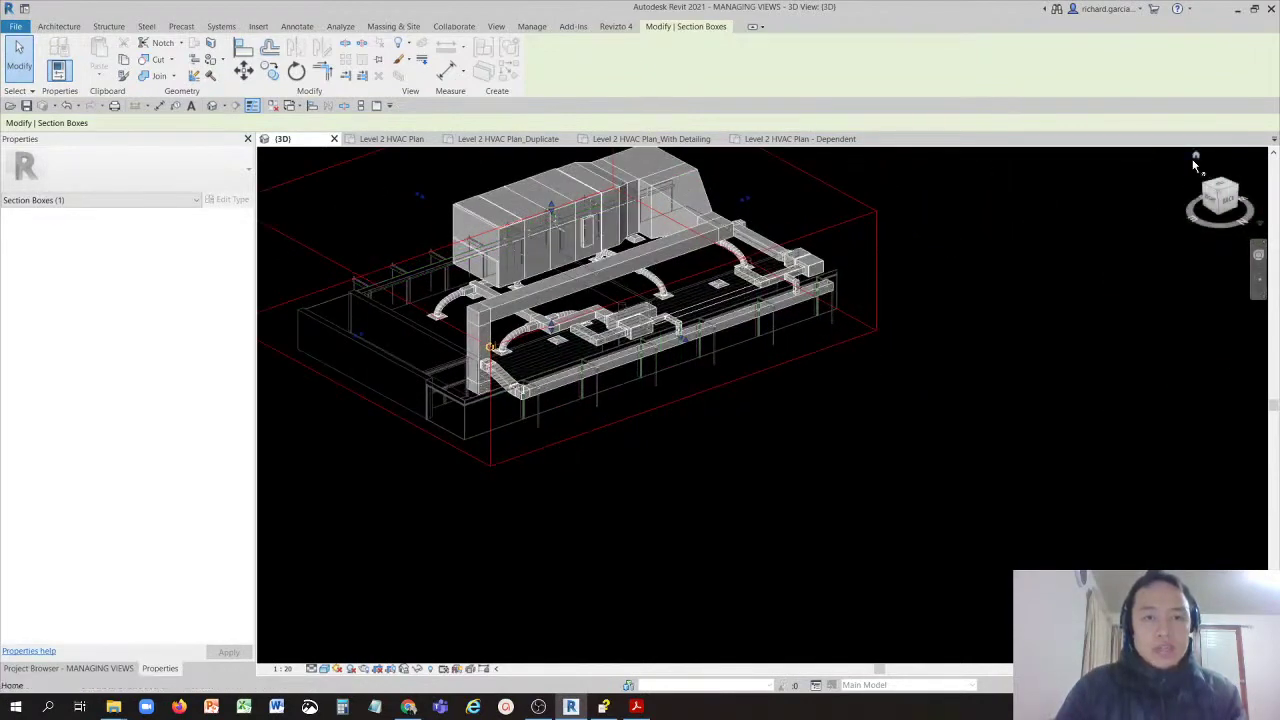
pyautogui.scroll(5, 988, 339)
pyautogui.scroll(-5, 807, 432)
pyautogui.scroll(4, 807, 432)
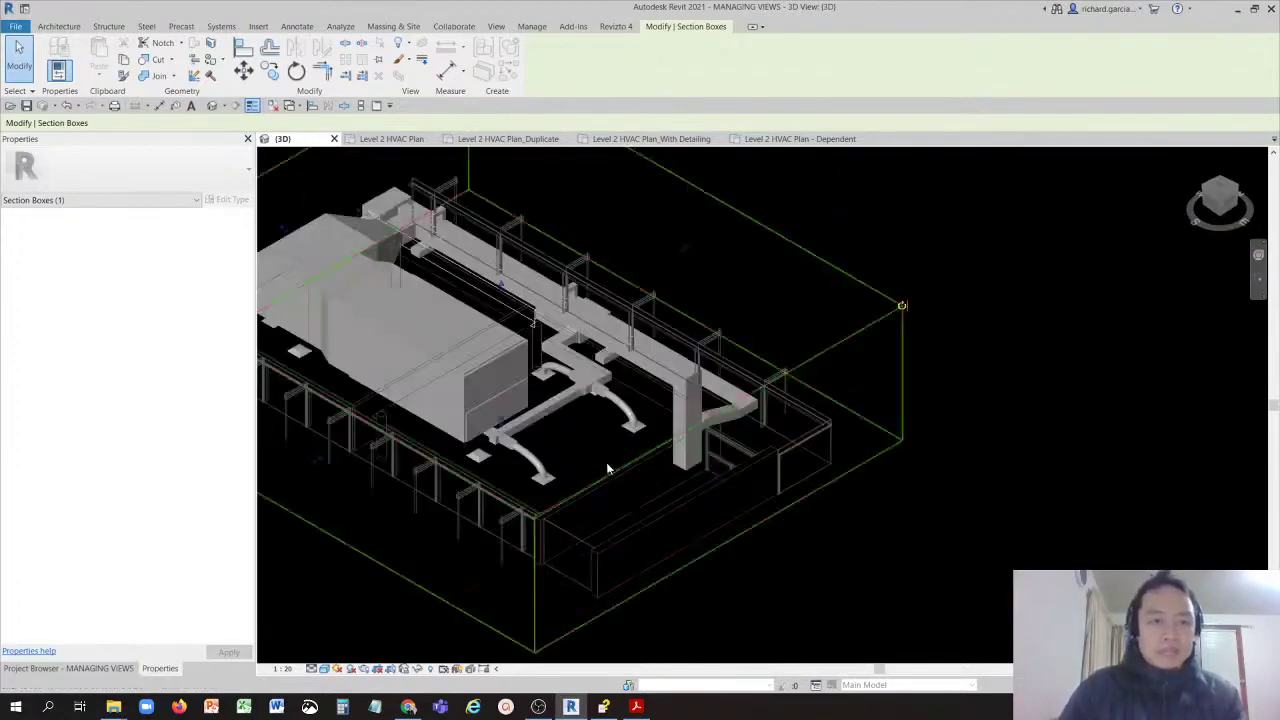
pyautogui.moveTo(626, 441); pyautogui.dragTo(812, 432, button='middle')
pyautogui.scroll(2, 812, 432)
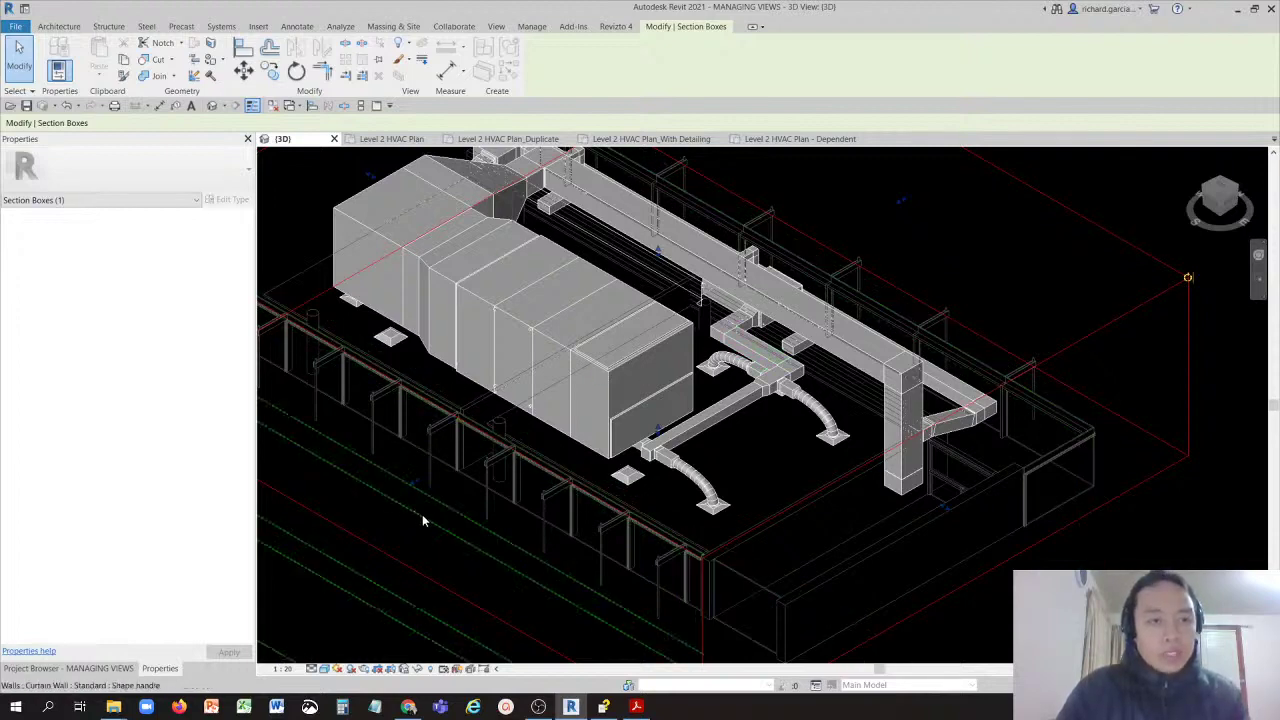
pyautogui.scroll(-3, 767, 490)
pyautogui.click(995, 250)
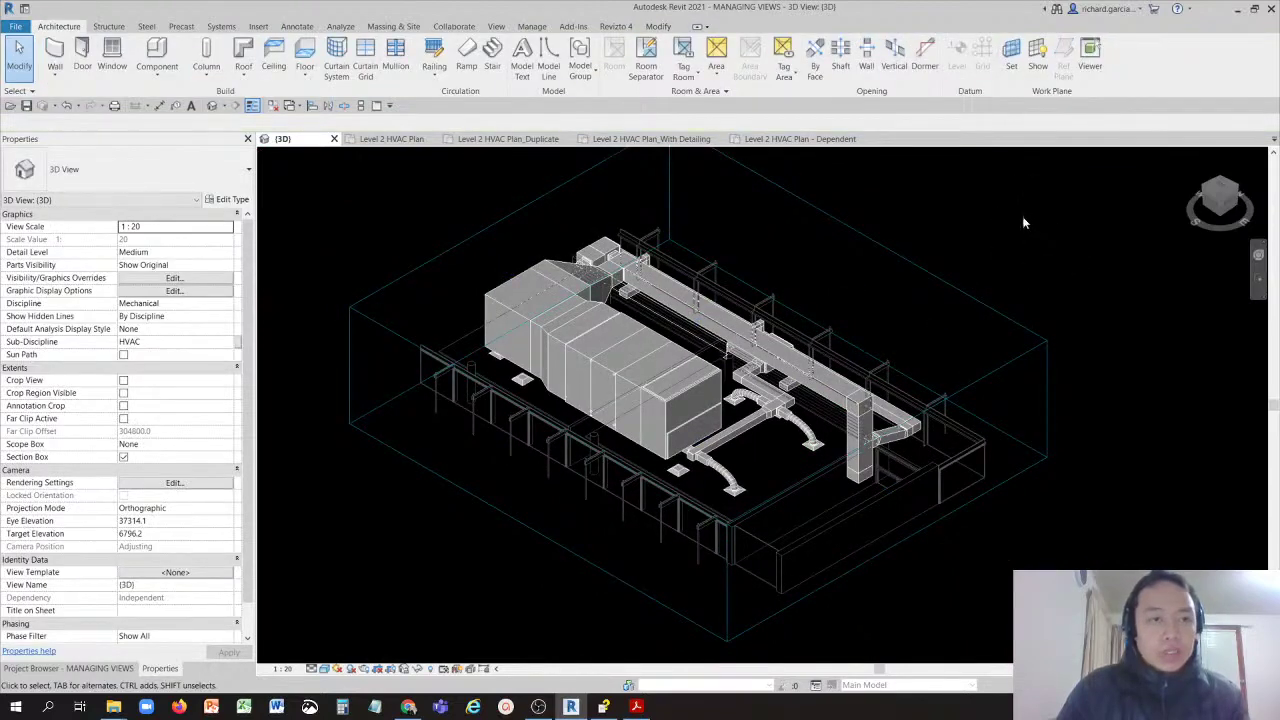
pyautogui.click(98, 278)
pyautogui.click(172, 282)
pyautogui.click(928, 269)
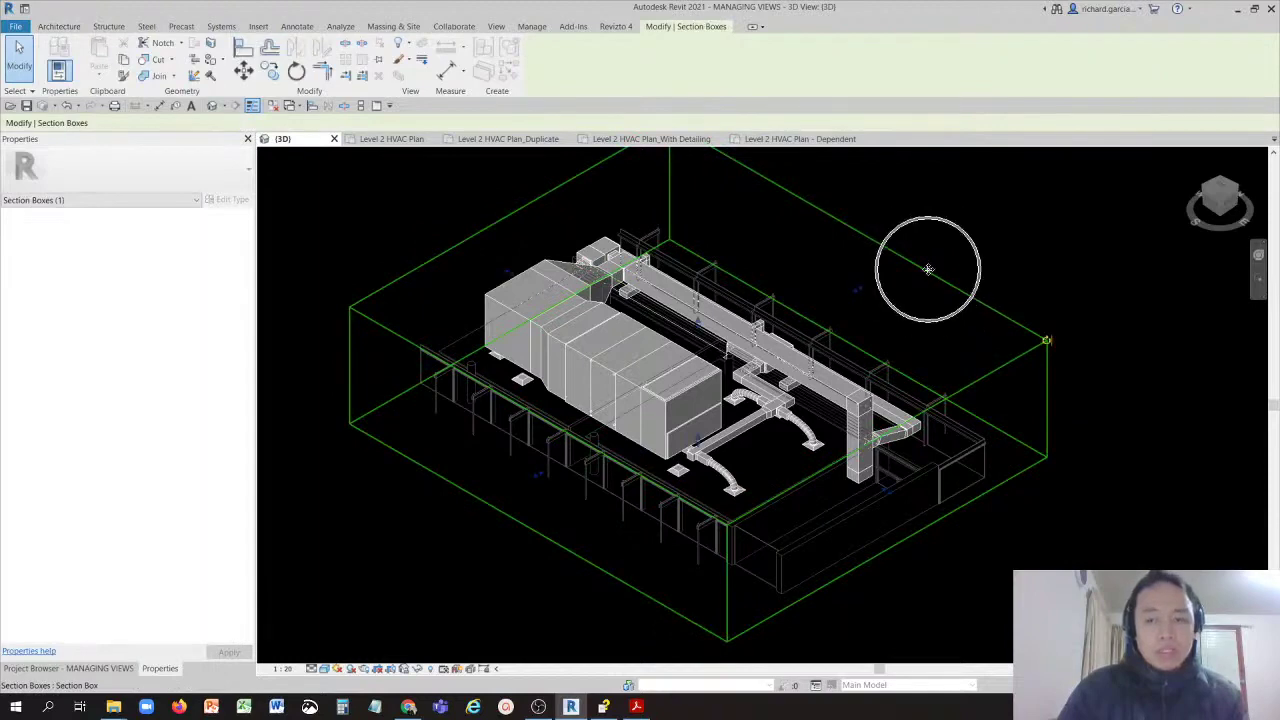
pyautogui.rightClick(928, 269)
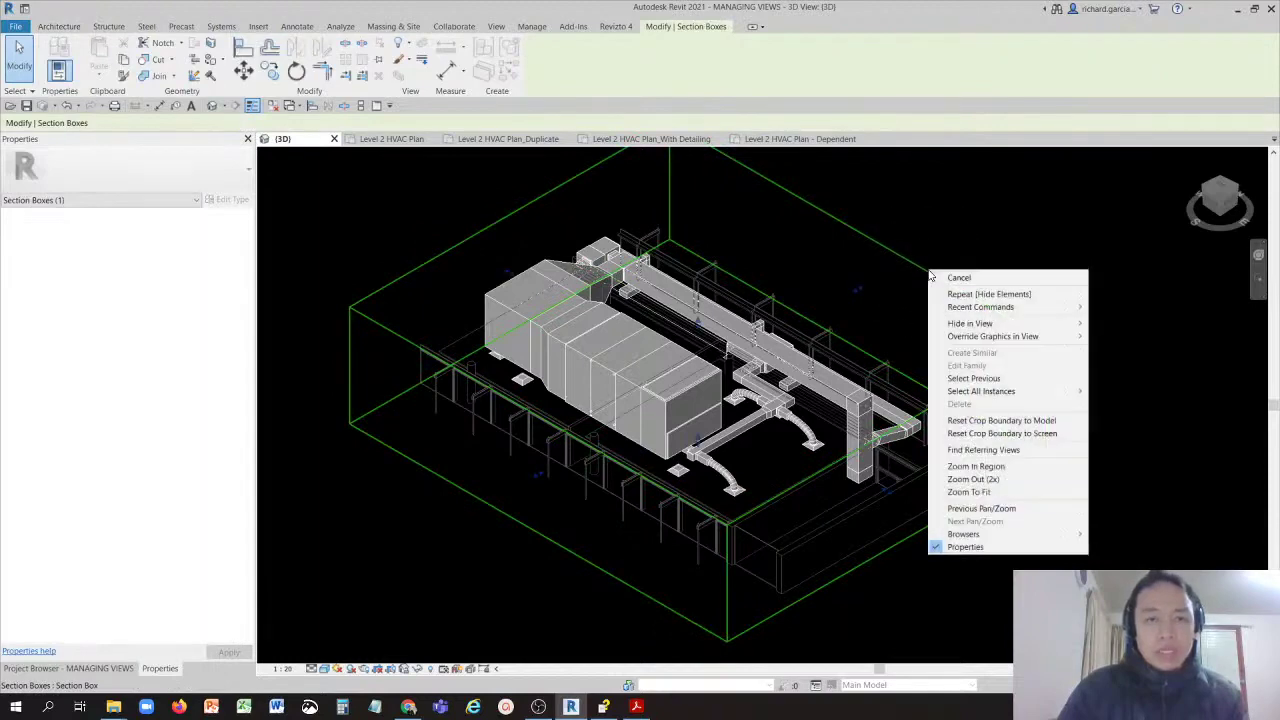
pyautogui.click(972, 324)
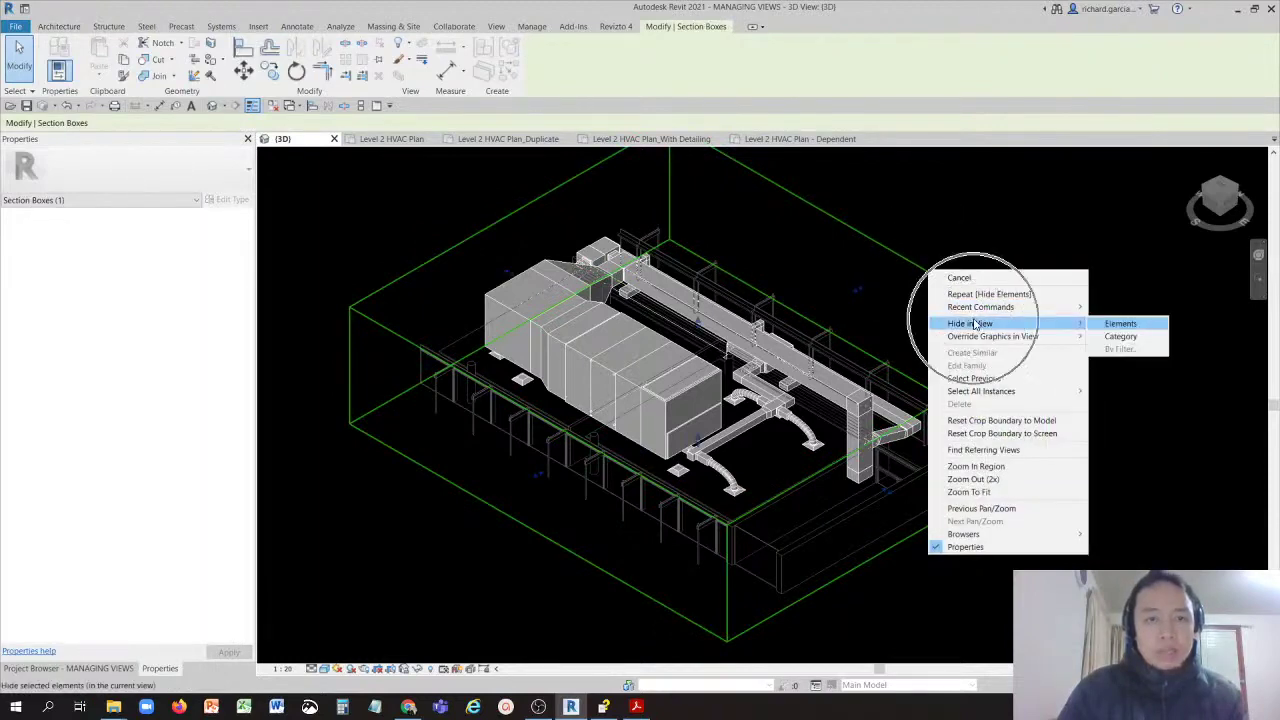
pyautogui.click(1064, 232)
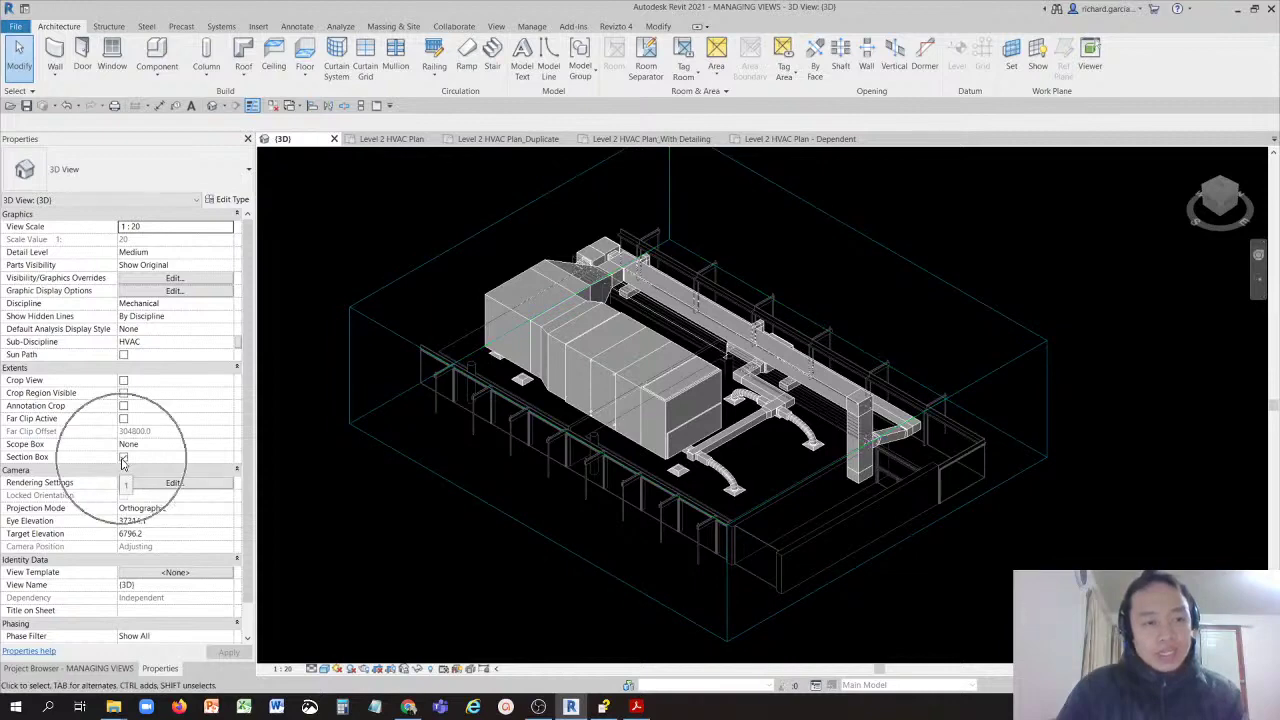
pyautogui.scroll(-2, 600, 332)
pyautogui.scroll(-2, 600, 330)
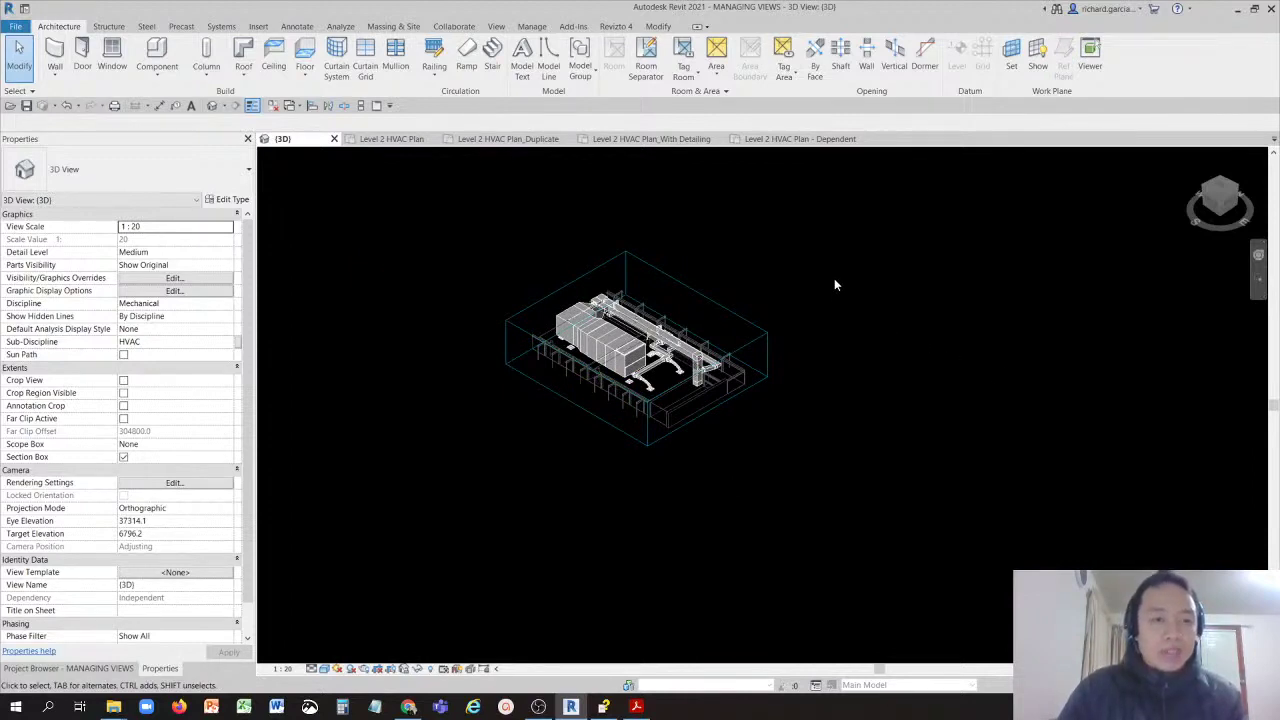
pyautogui.click(123, 457)
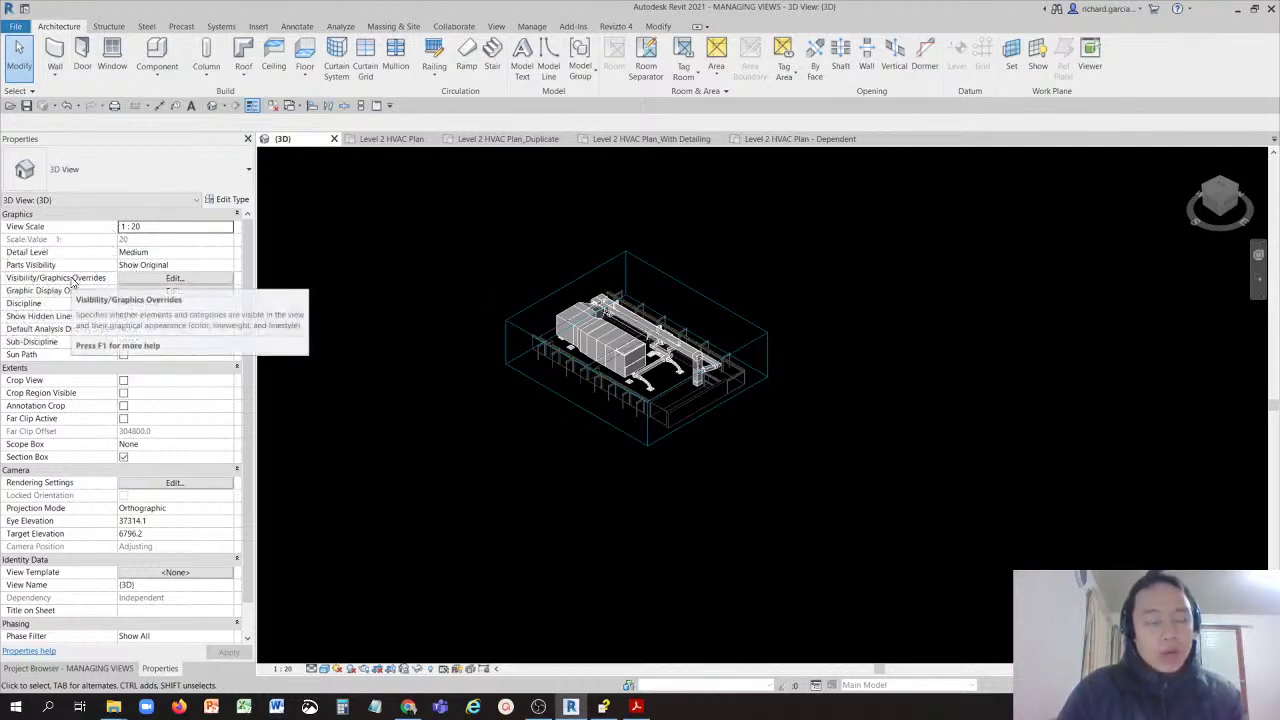
pyautogui.click(669, 271)
pyautogui.rightClick(669, 271)
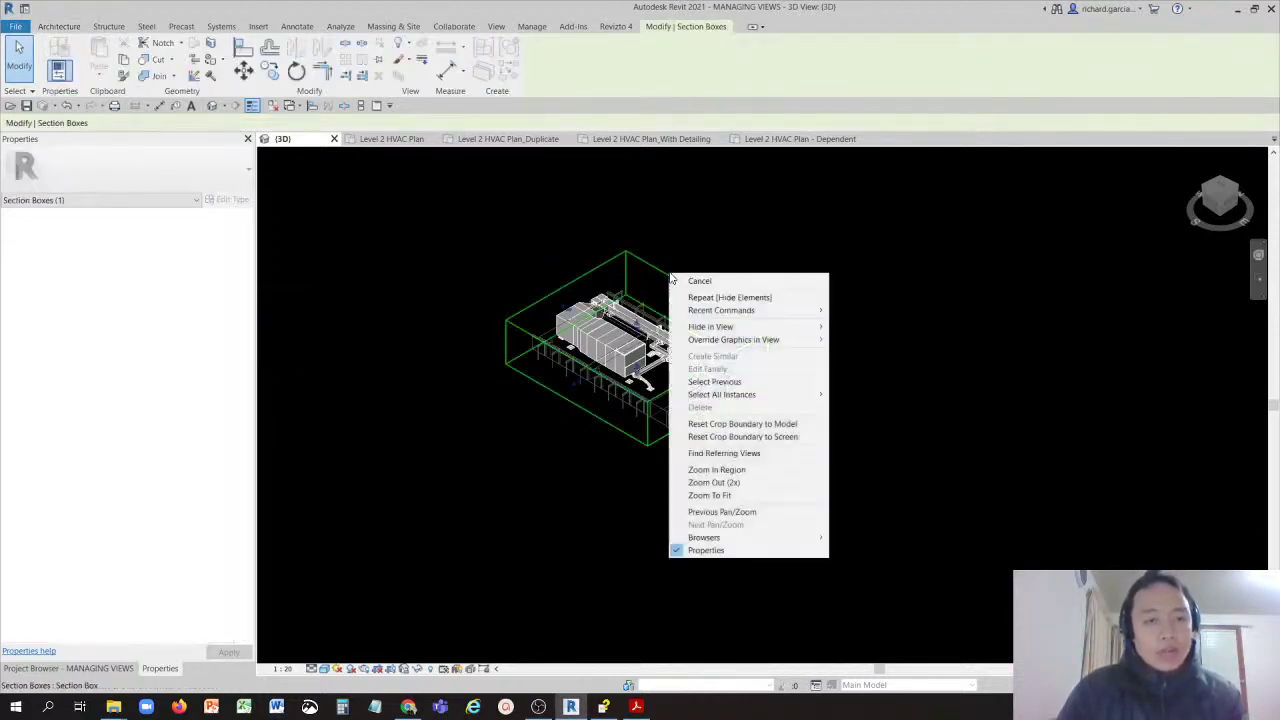
pyautogui.moveTo(731, 327)
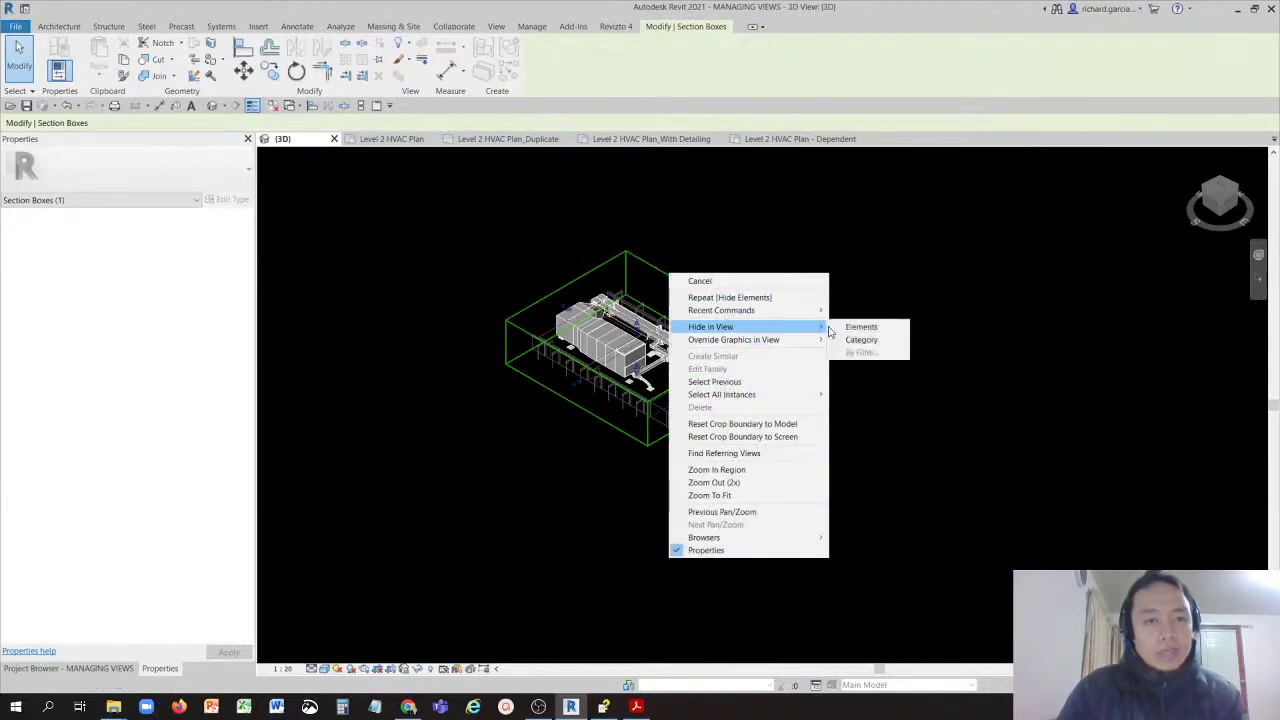
pyautogui.click(968, 276)
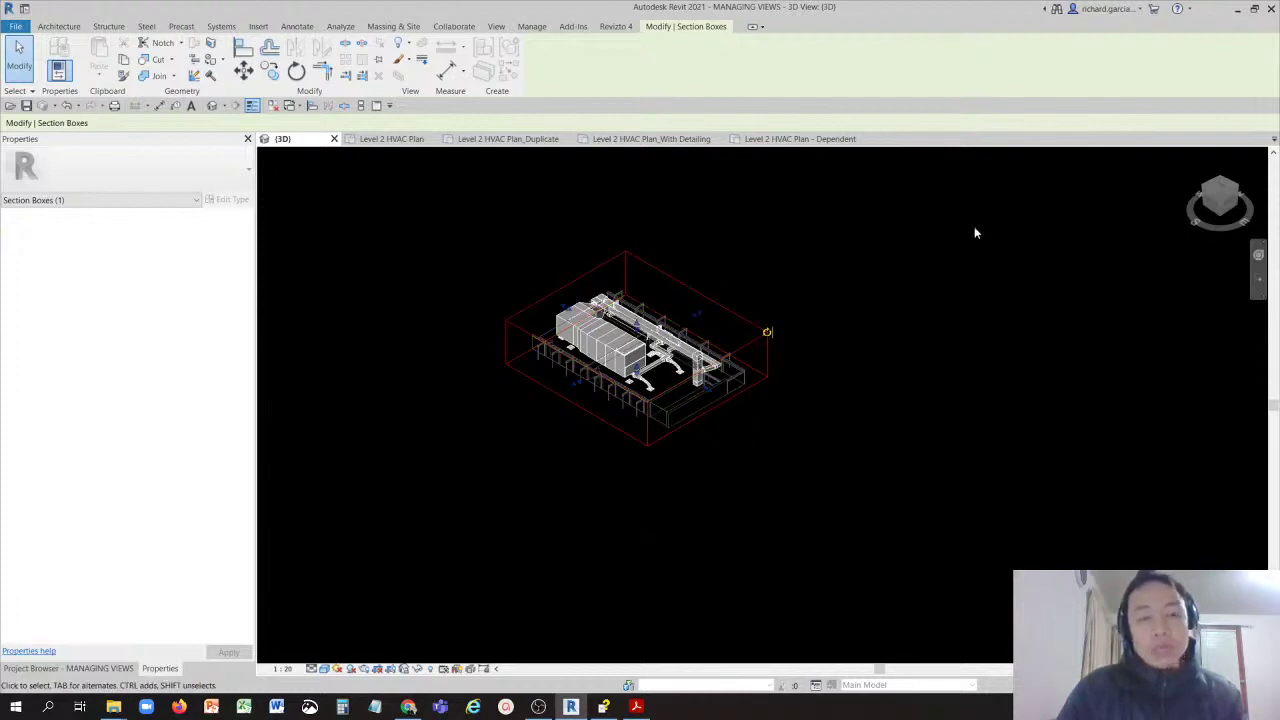
pyautogui.press('Escape')
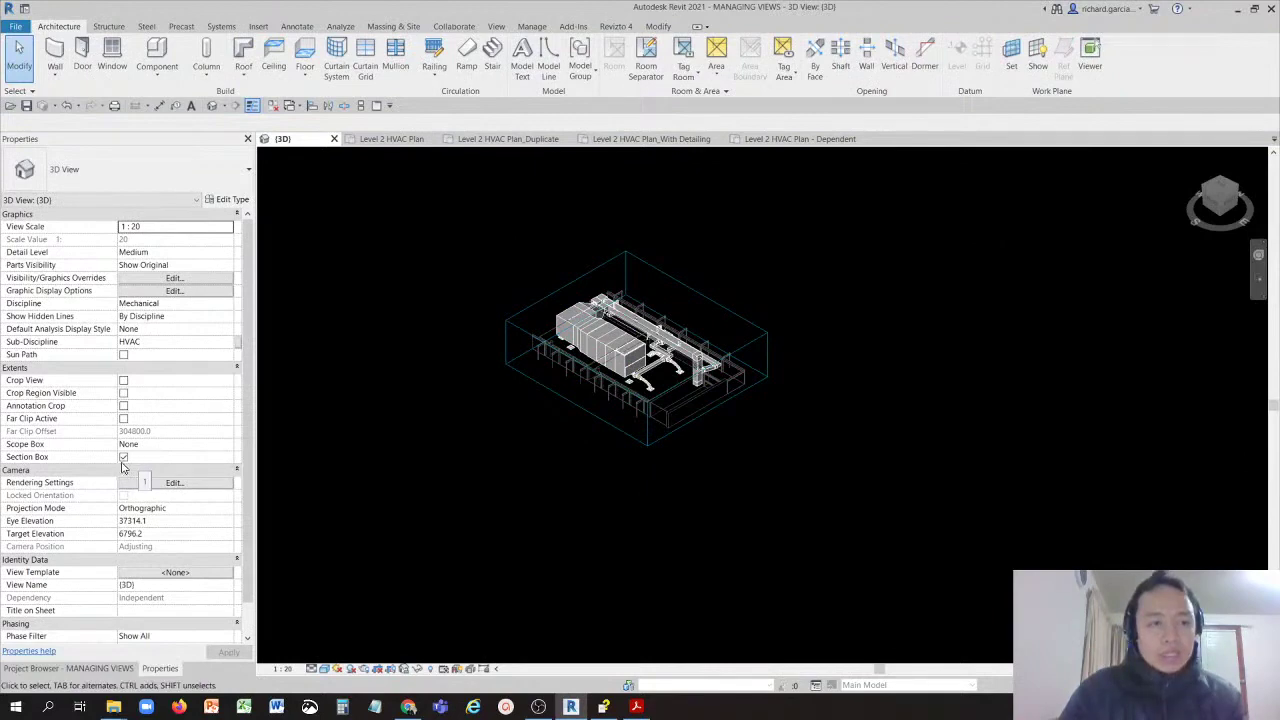
pyautogui.click(123, 457)
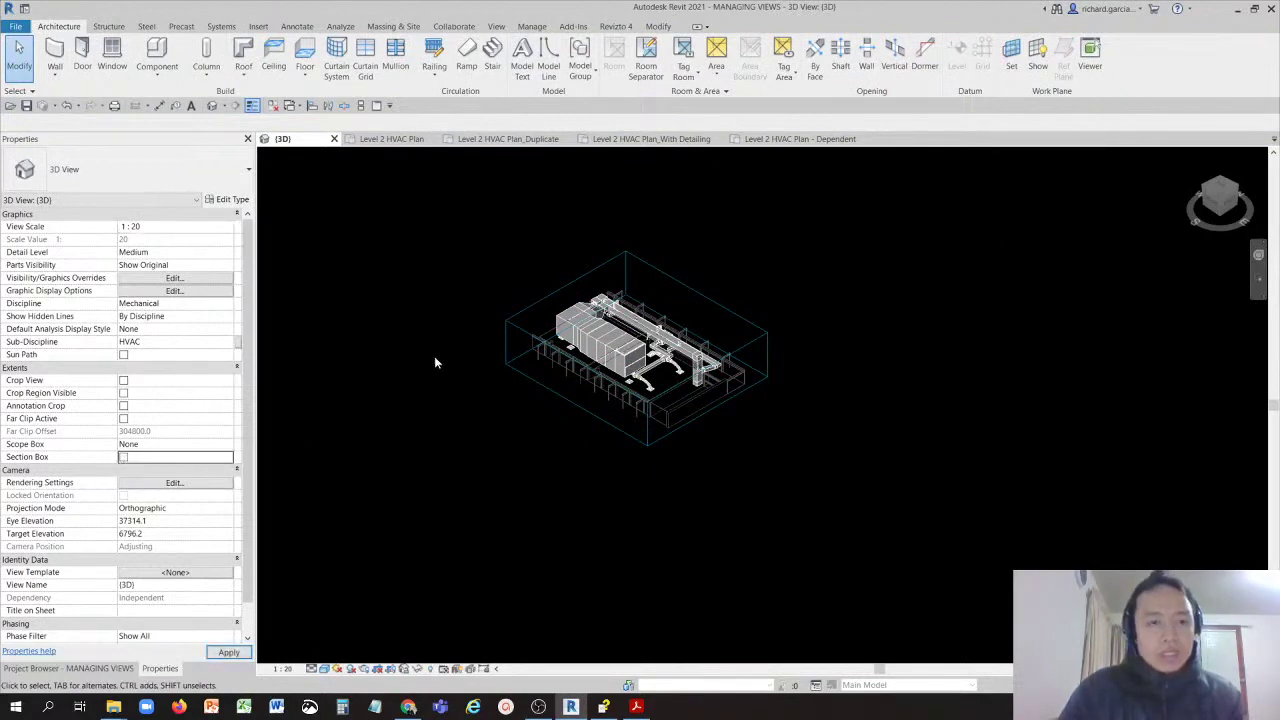
pyautogui.scroll(-3, 826, 305)
pyautogui.scroll(4, 854, 357)
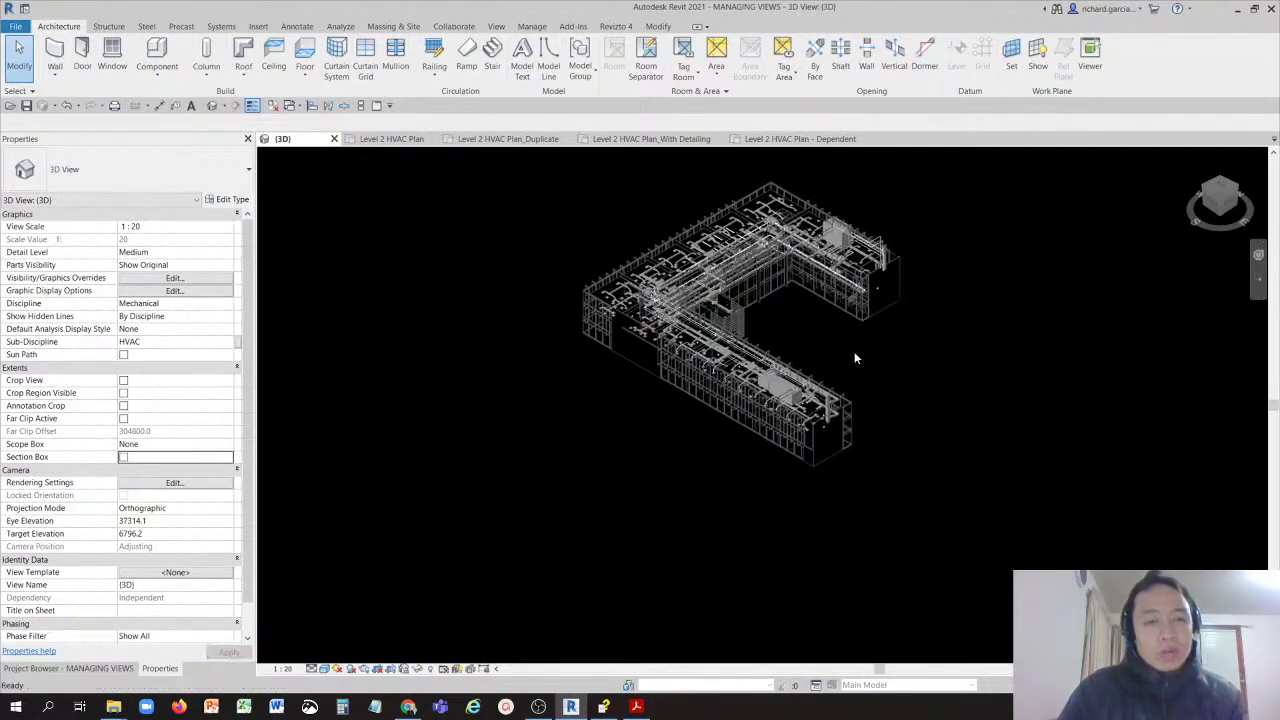
pyautogui.moveTo(808, 337); pyautogui.dragTo(858, 480, button='middle')
pyautogui.scroll(5, 820, 418)
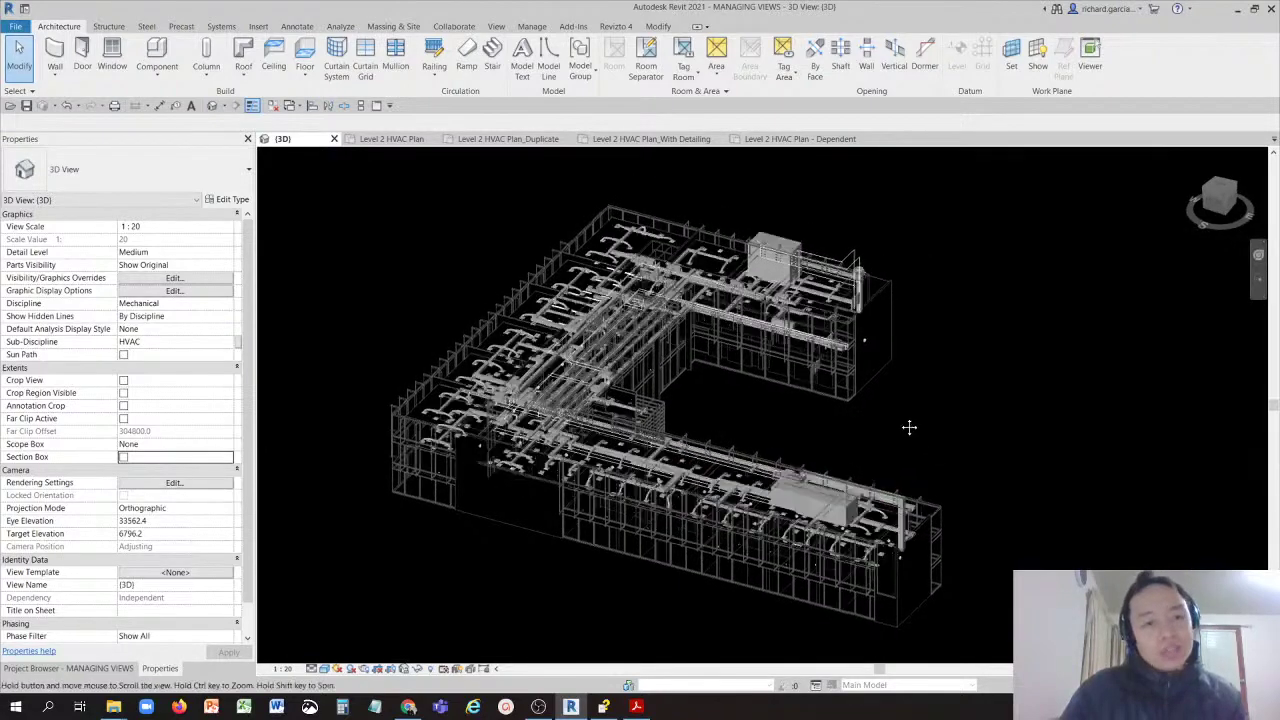
pyautogui.scroll(-2, 810, 412)
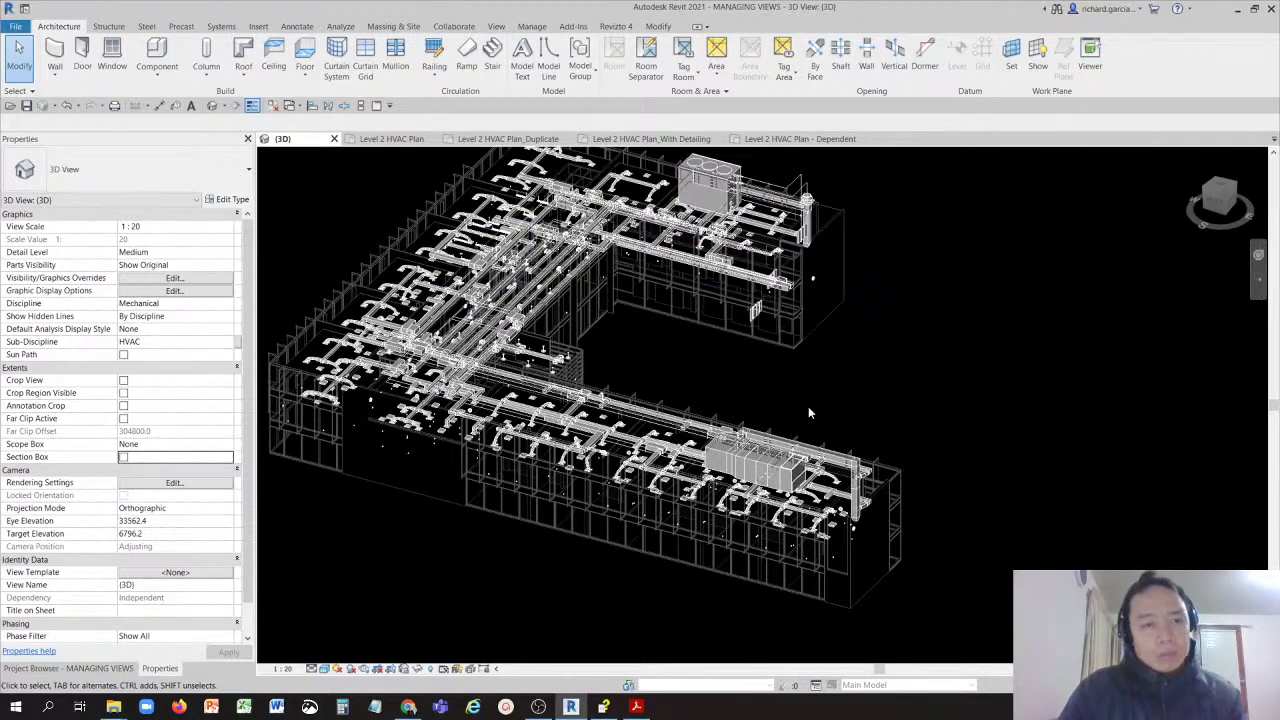
pyautogui.scroll(3, 808, 410)
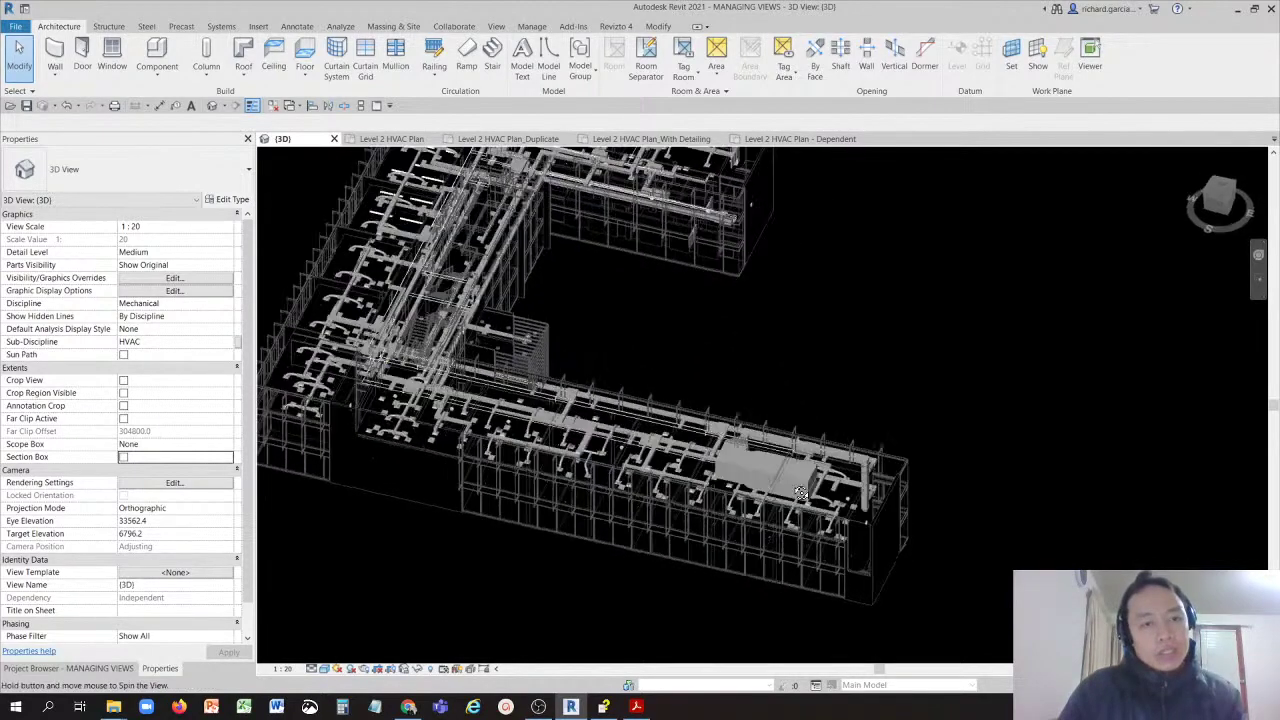
pyautogui.keyDown('shift'); pyautogui.moveTo(800, 388); pyautogui.dragTo(875, 416, button='middle'); pyautogui.keyUp('shift')
pyautogui.keyDown('shift'); pyautogui.moveTo(820, 476); pyautogui.dragTo(949, 425, button='middle'); pyautogui.keyUp('shift')
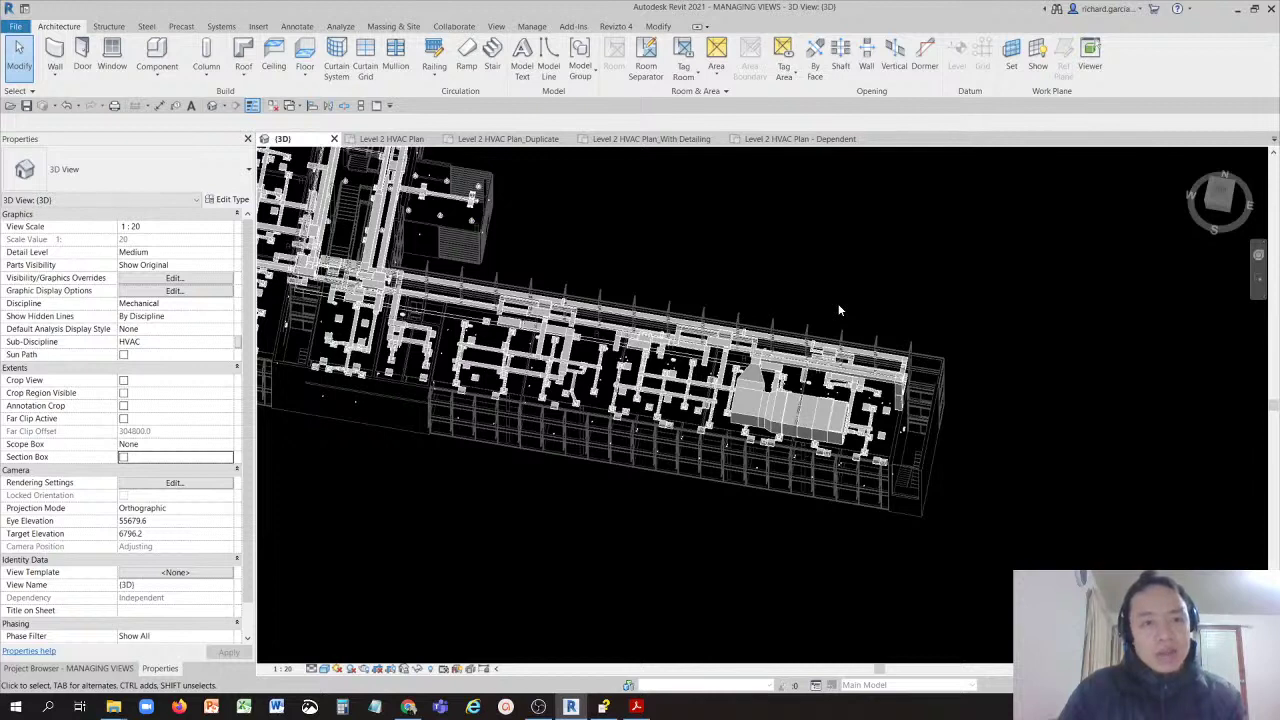
# Step: Window-select the air handler and ducts, fit a section box to them with BX, and orbit
pyautogui.moveTo(728, 277); pyautogui.dragTo(963, 514)
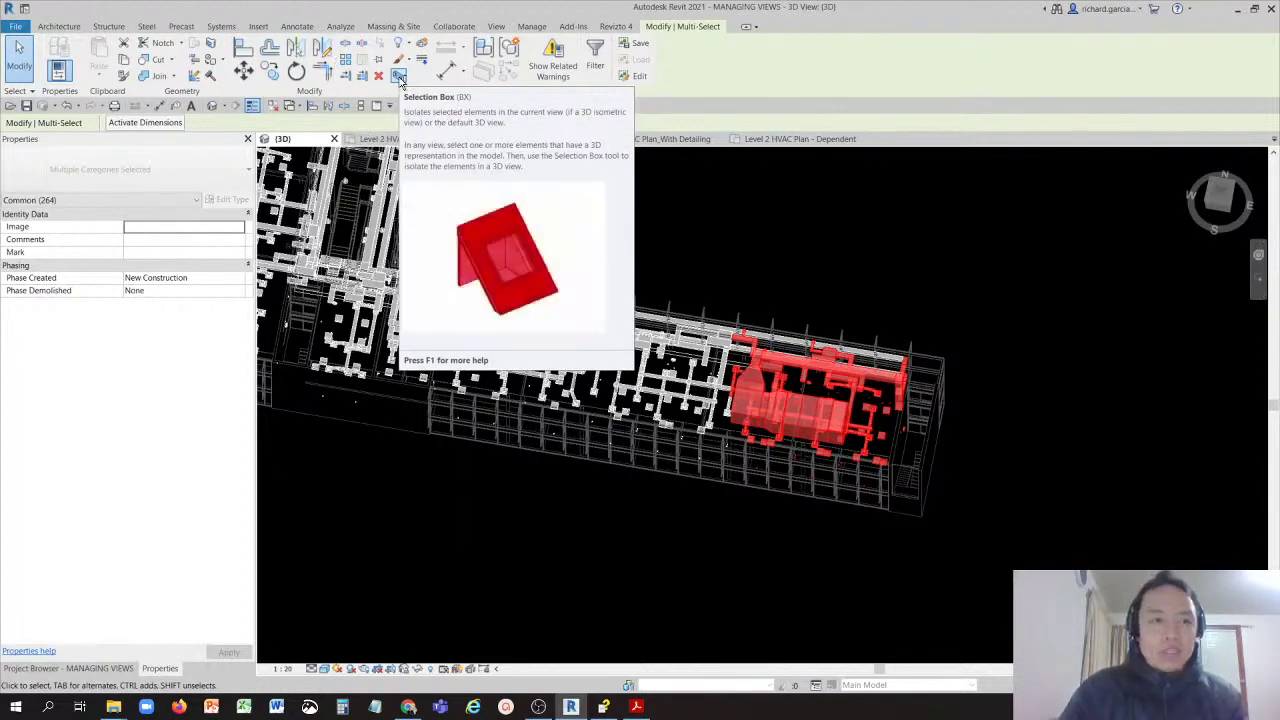
pyautogui.click(399, 77)
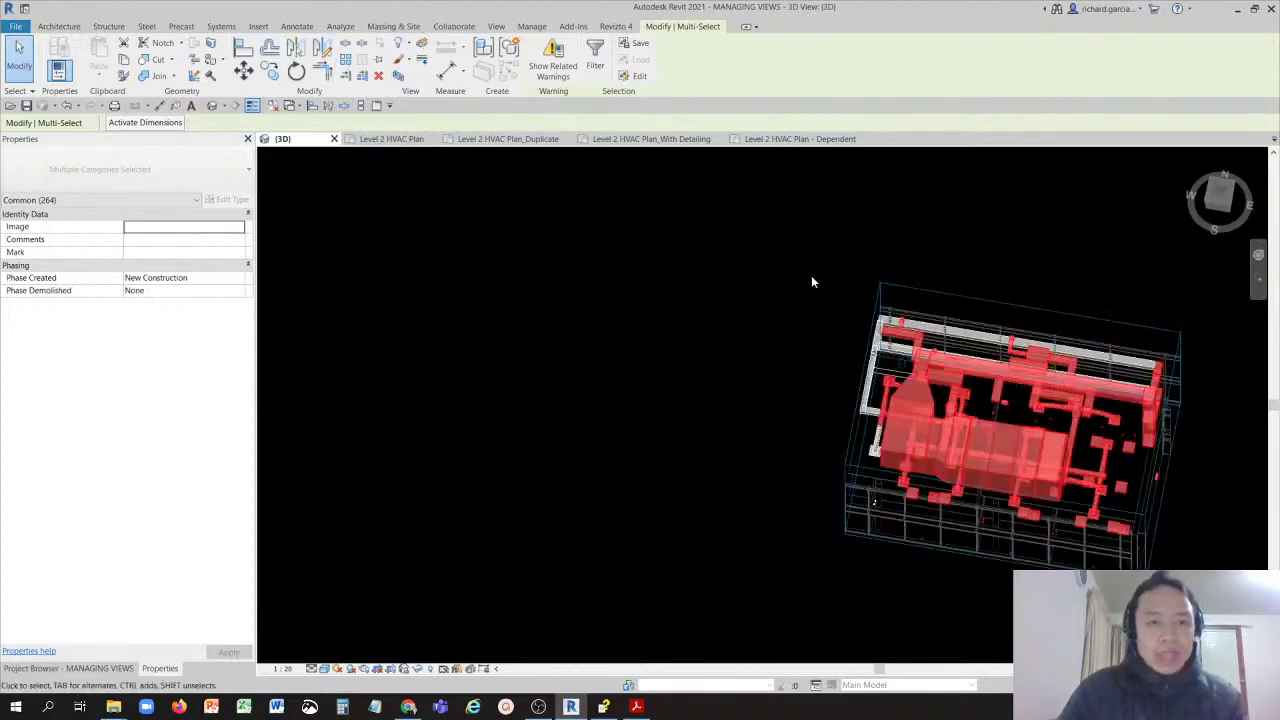
pyautogui.keyDown('shift'); pyautogui.moveTo(920, 421); pyautogui.dragTo(1023, 263, button='middle'); pyautogui.keyUp('shift')
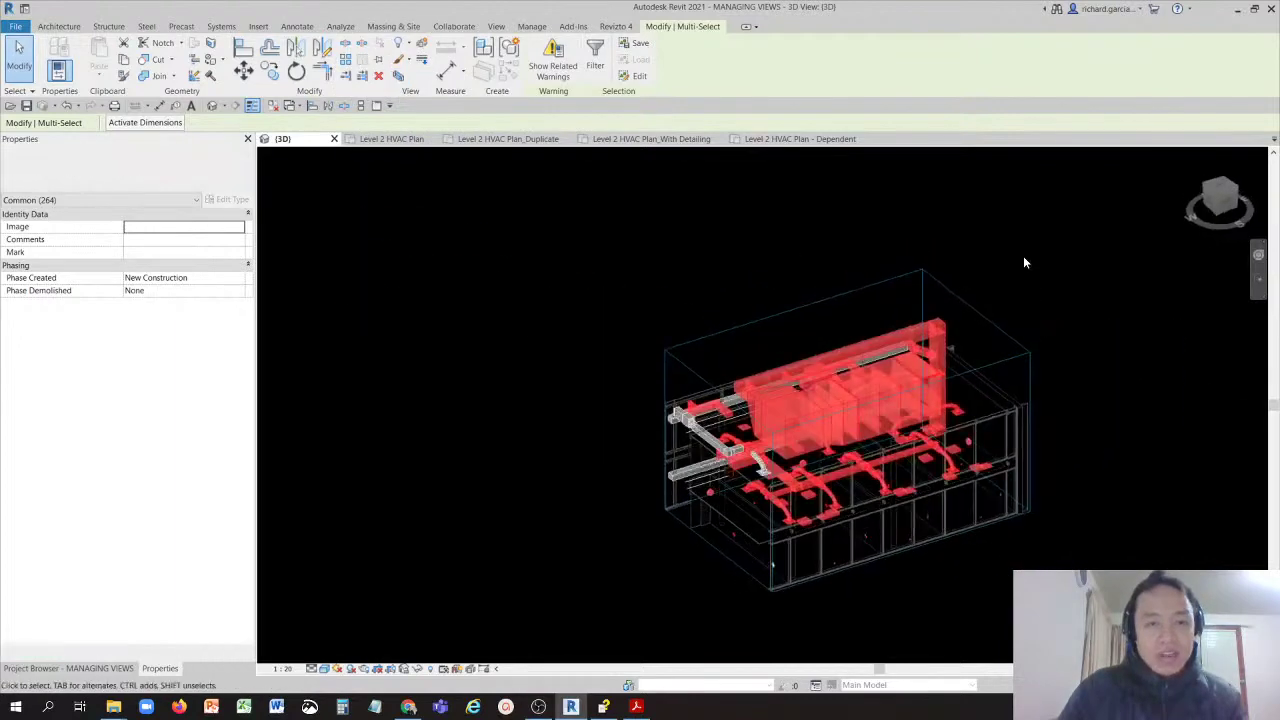
pyautogui.click(1041, 256)
pyautogui.keyDown('shift'); pyautogui.moveTo(1080, 371); pyautogui.dragTo(997, 381, button='middle'); pyautogui.keyUp('shift')
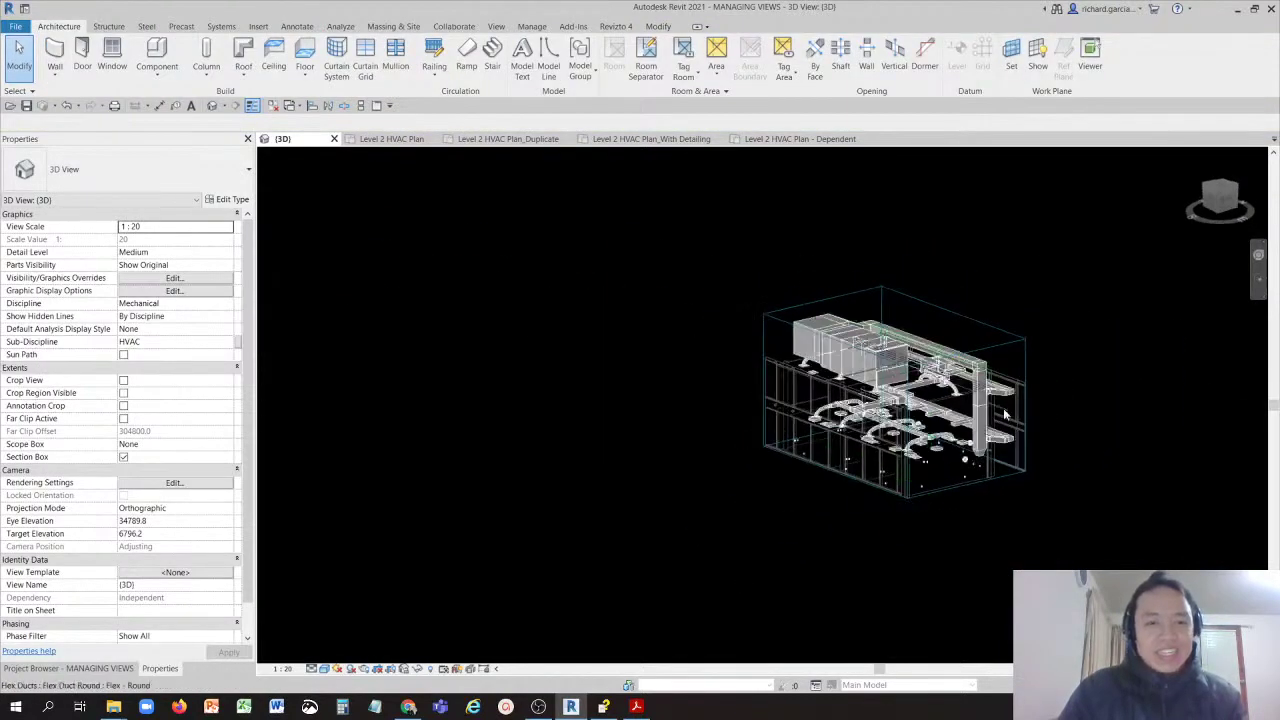
pyautogui.scroll(5, 997, 381)
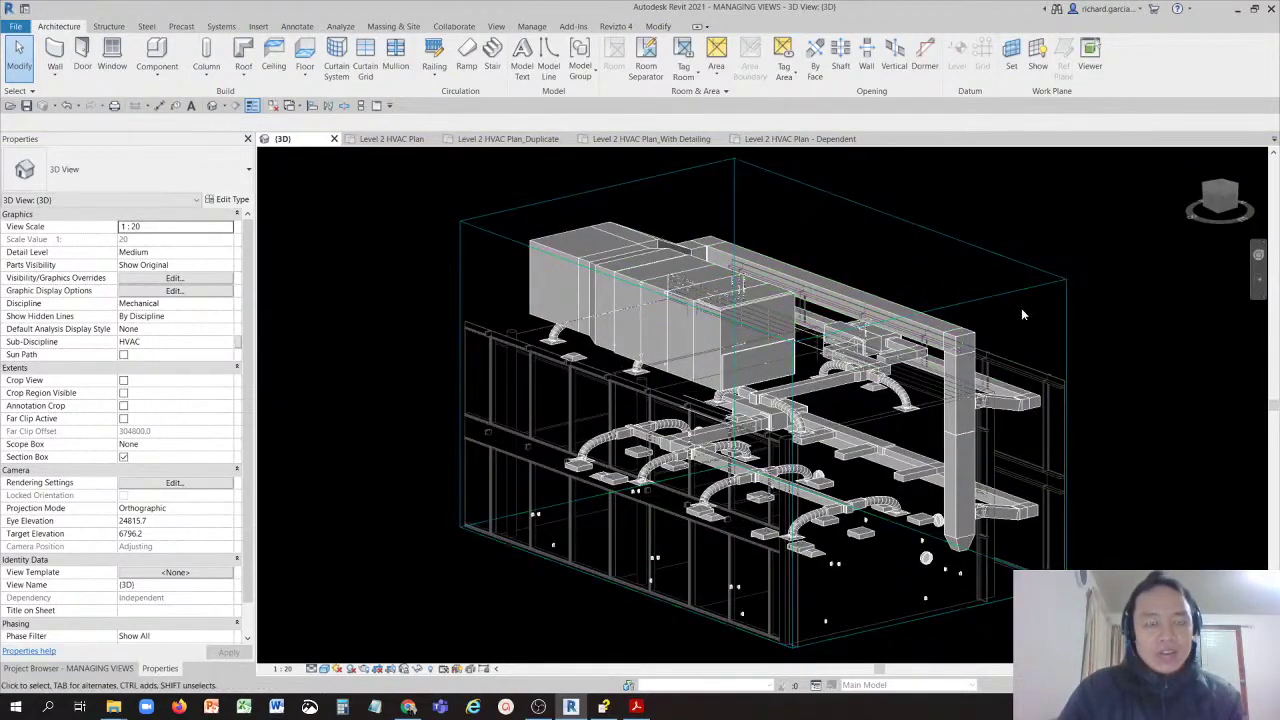
pyautogui.scroll(-3, 1014, 318)
pyautogui.keyDown('shift'); pyautogui.moveTo(1006, 327); pyautogui.dragTo(897, 408, button='middle'); pyautogui.keyUp('shift')
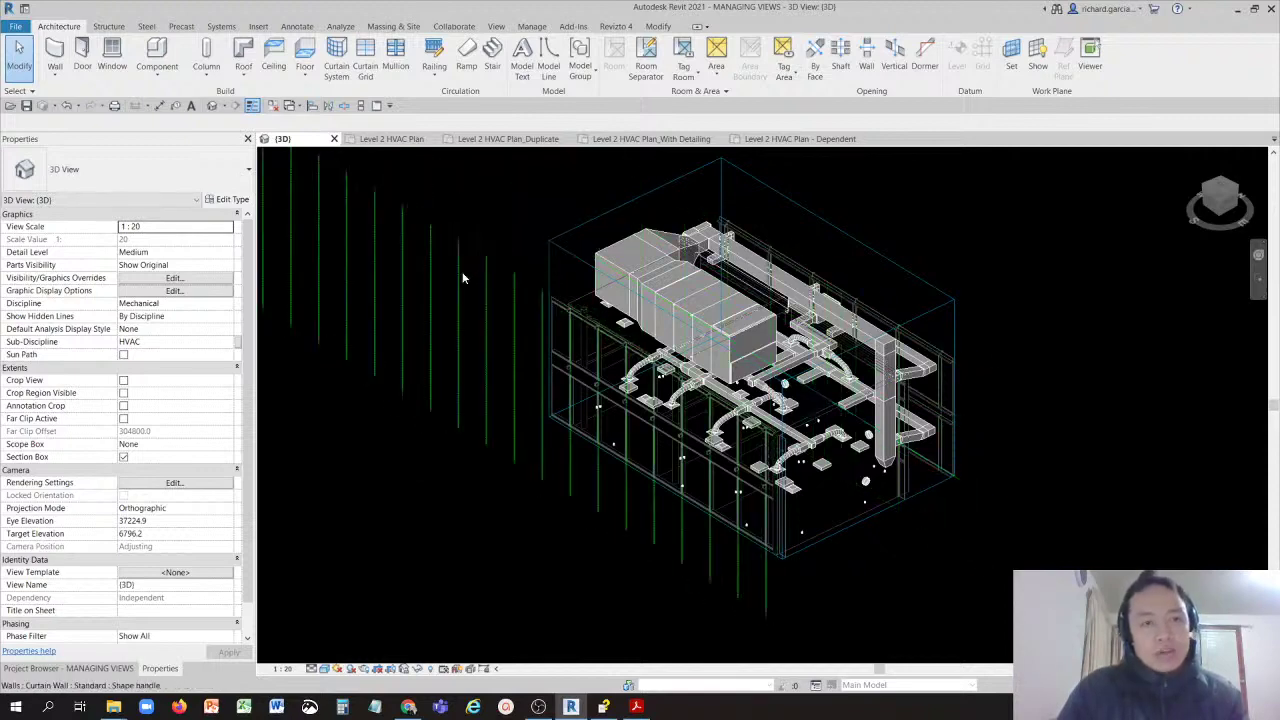
# Step: On the Level 2 HVAC Plan, window-select the left room's ducts and air terminals
pyautogui.click(394, 139)
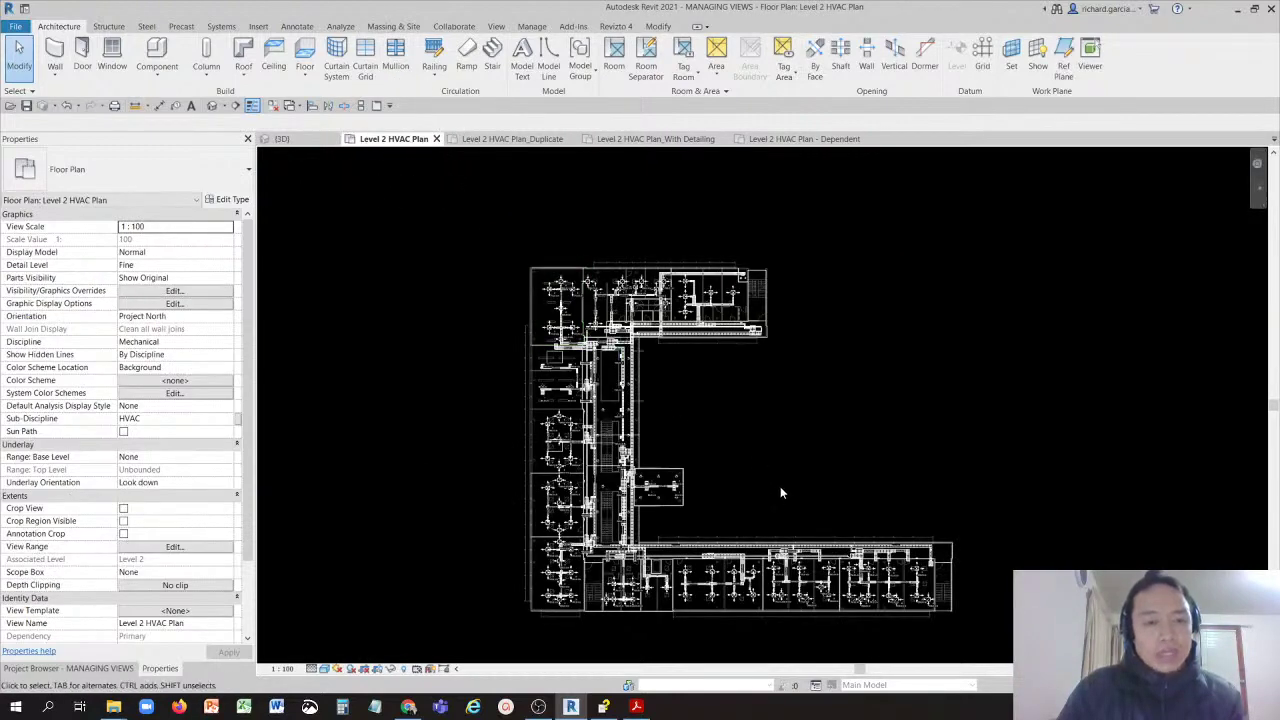
pyautogui.scroll(5, 564, 506)
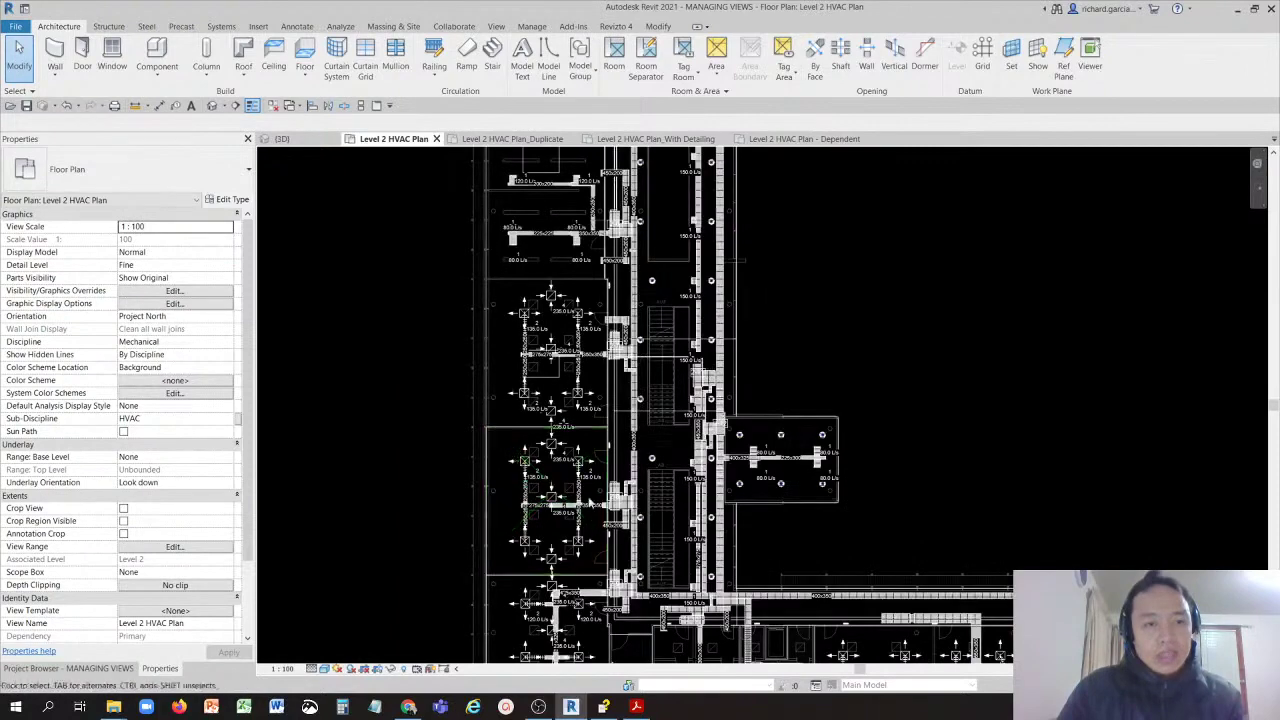
pyautogui.scroll(-3, 590, 506)
pyautogui.scroll(3, 530, 515)
pyautogui.moveTo(491, 561); pyautogui.dragTo(636, 338)
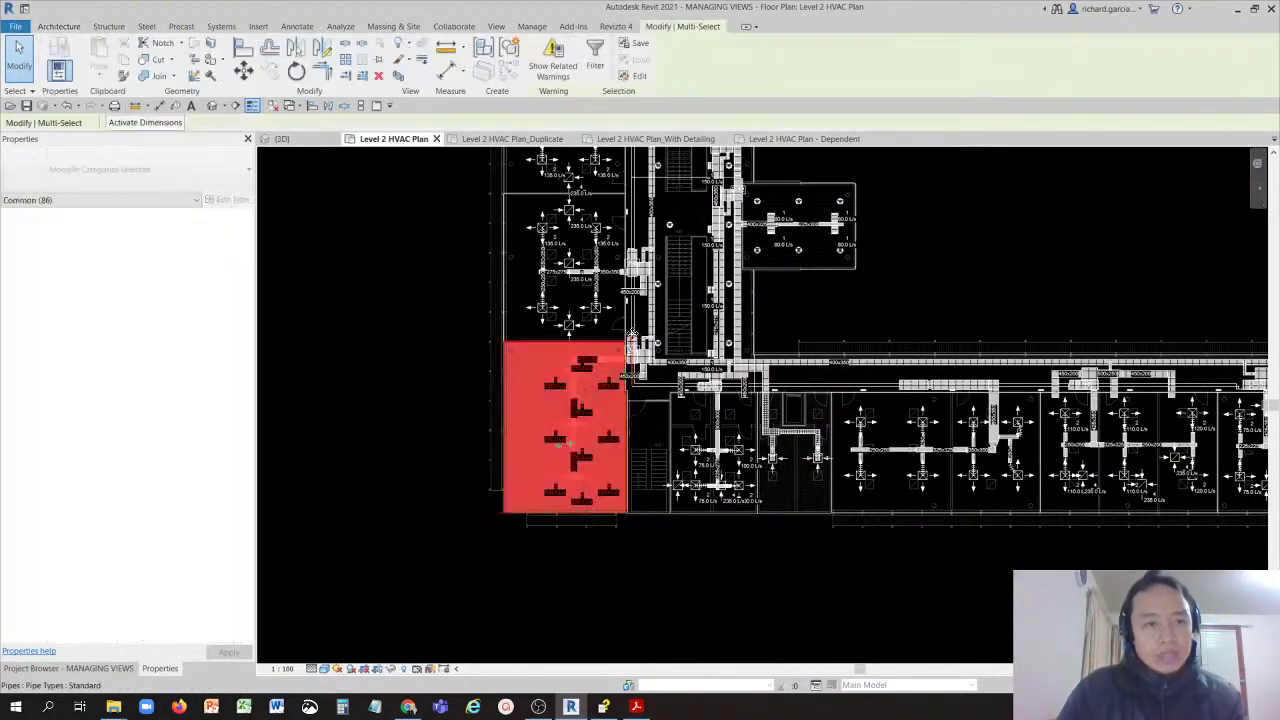
# Step: Crop the 3D view to the selected room elements with a selection box, then zoom in
pyautogui.click(397, 78)
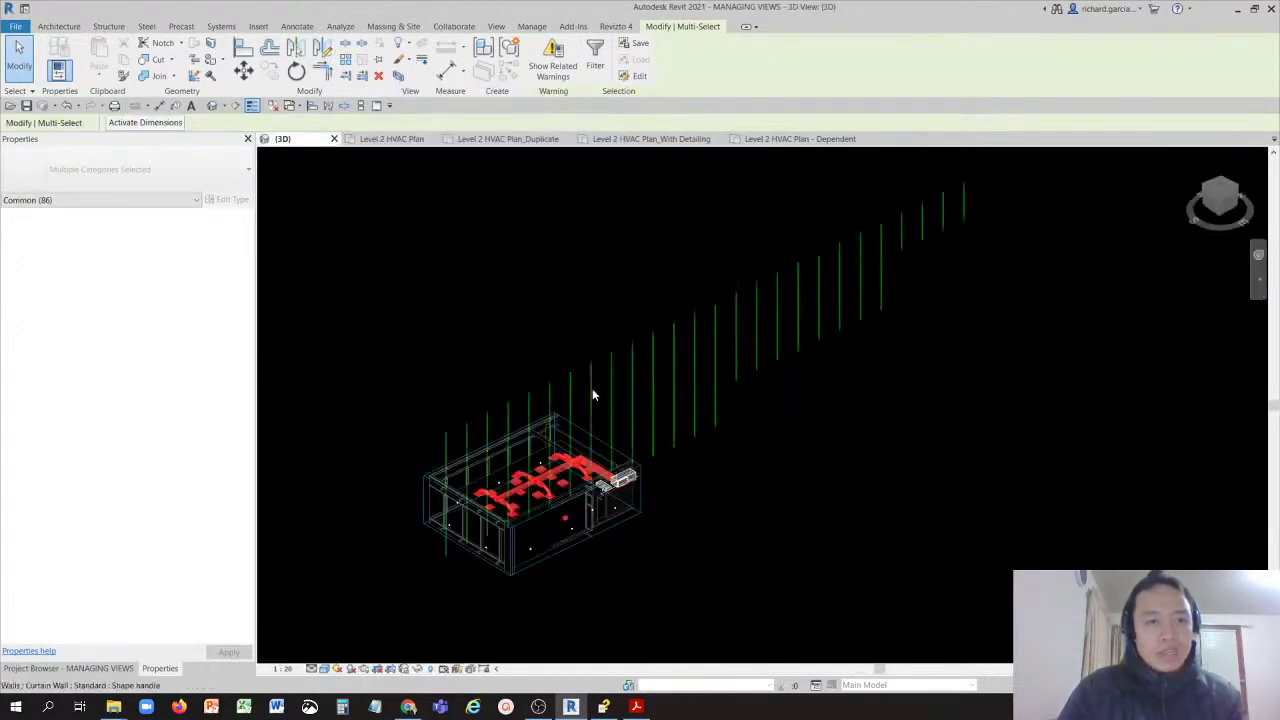
pyautogui.click(877, 563)
pyautogui.scroll(5, 560, 520)
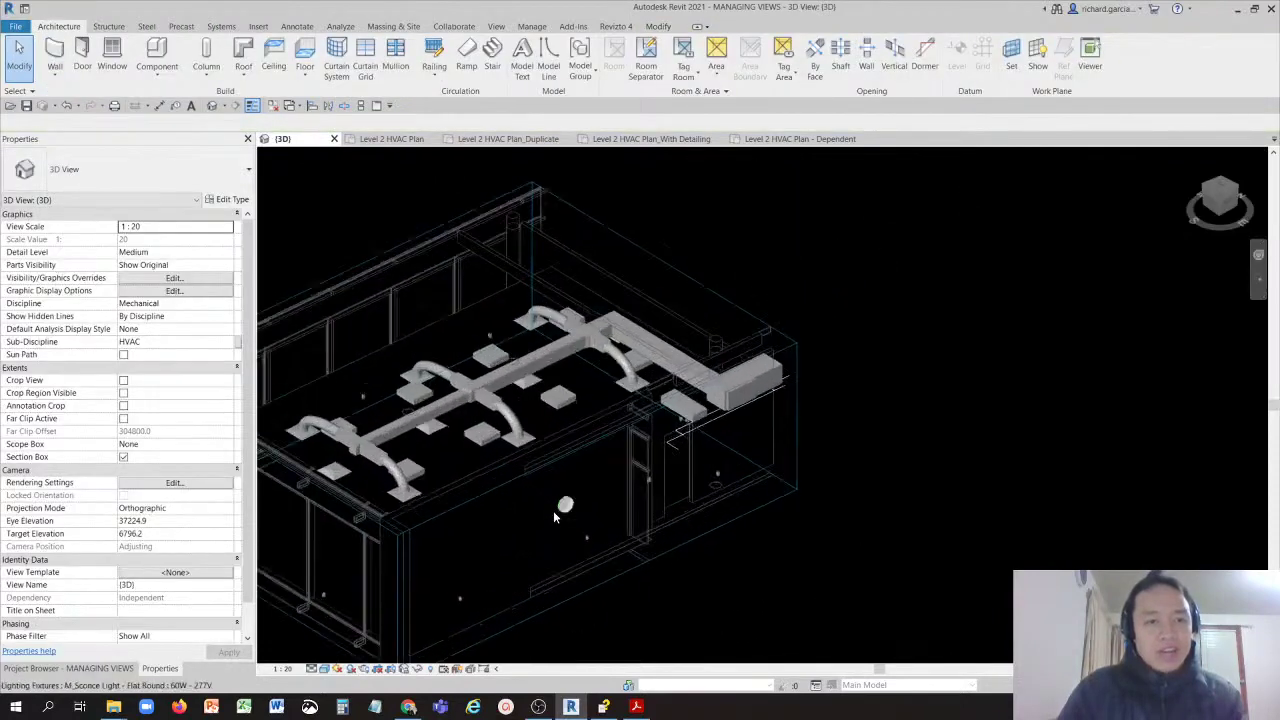
pyautogui.scroll(6, 555, 515)
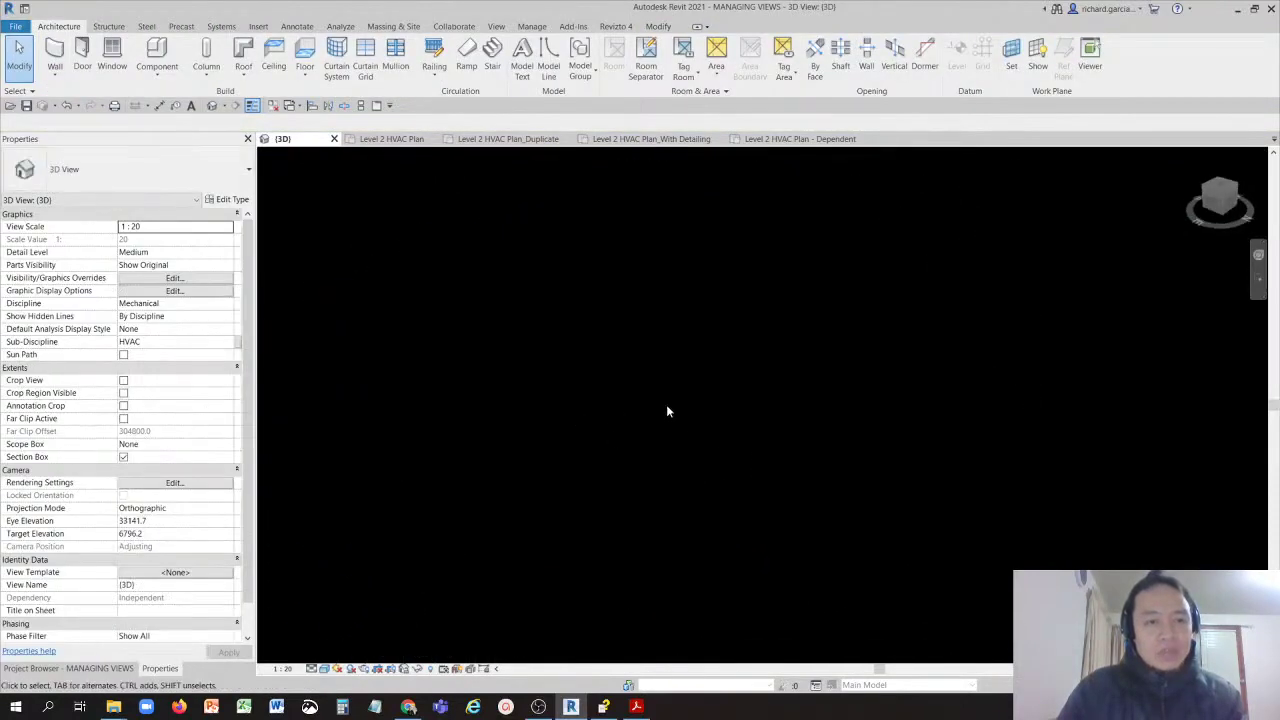
pyautogui.scroll(-5, 668, 410)
pyautogui.scroll(5, 513, 305)
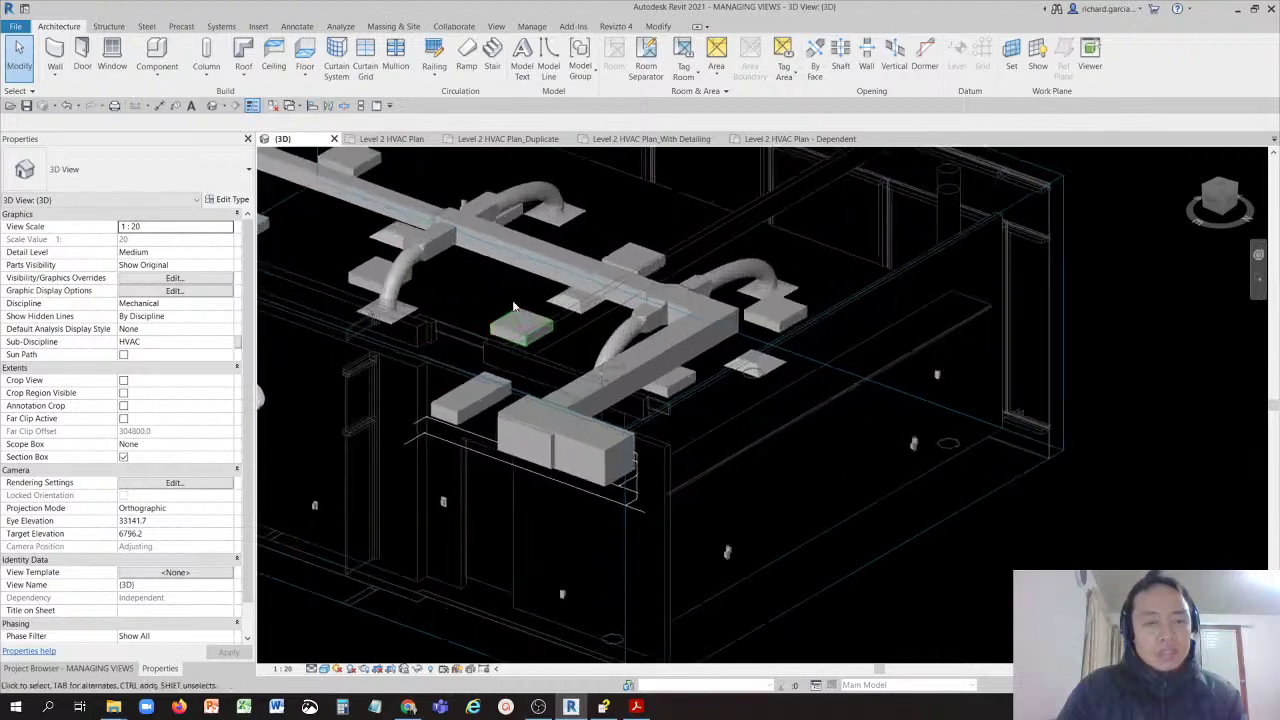
# Step: Select the section box and orbit around the sectioned room to inspect it
pyautogui.scroll(-8, 513, 305)
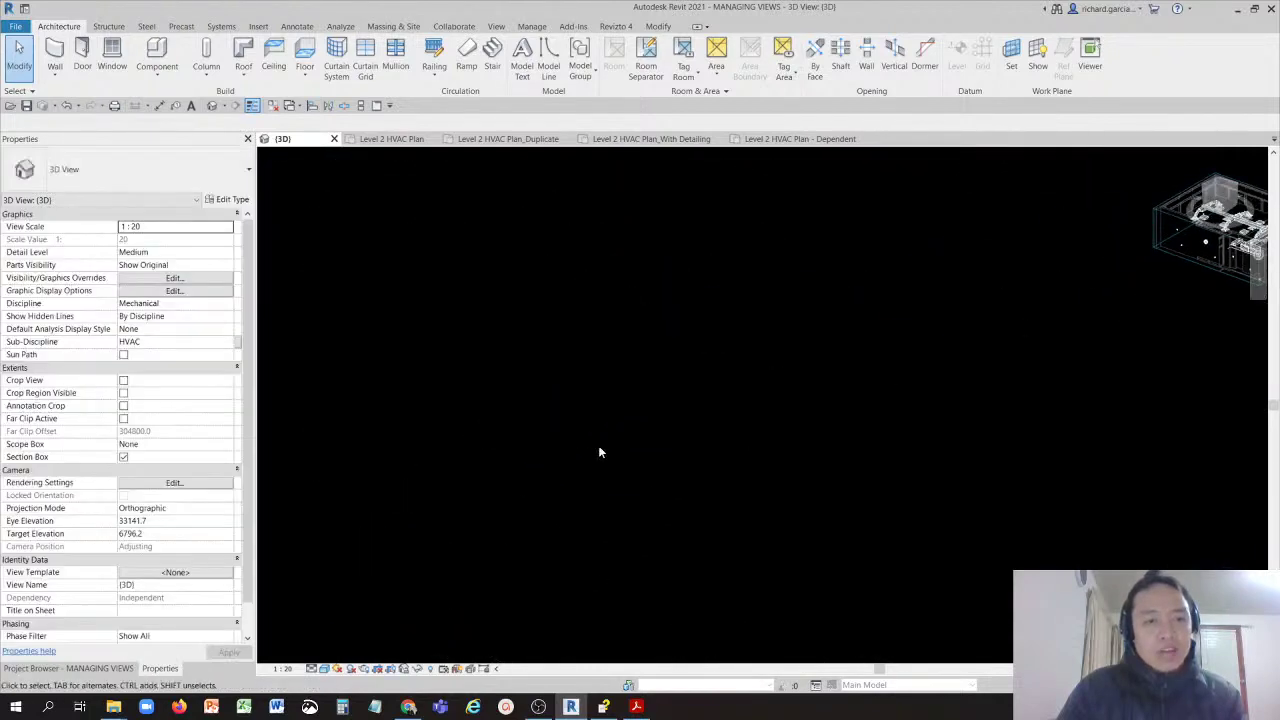
pyautogui.scroll(-2, 797, 410)
pyautogui.click(680, 363)
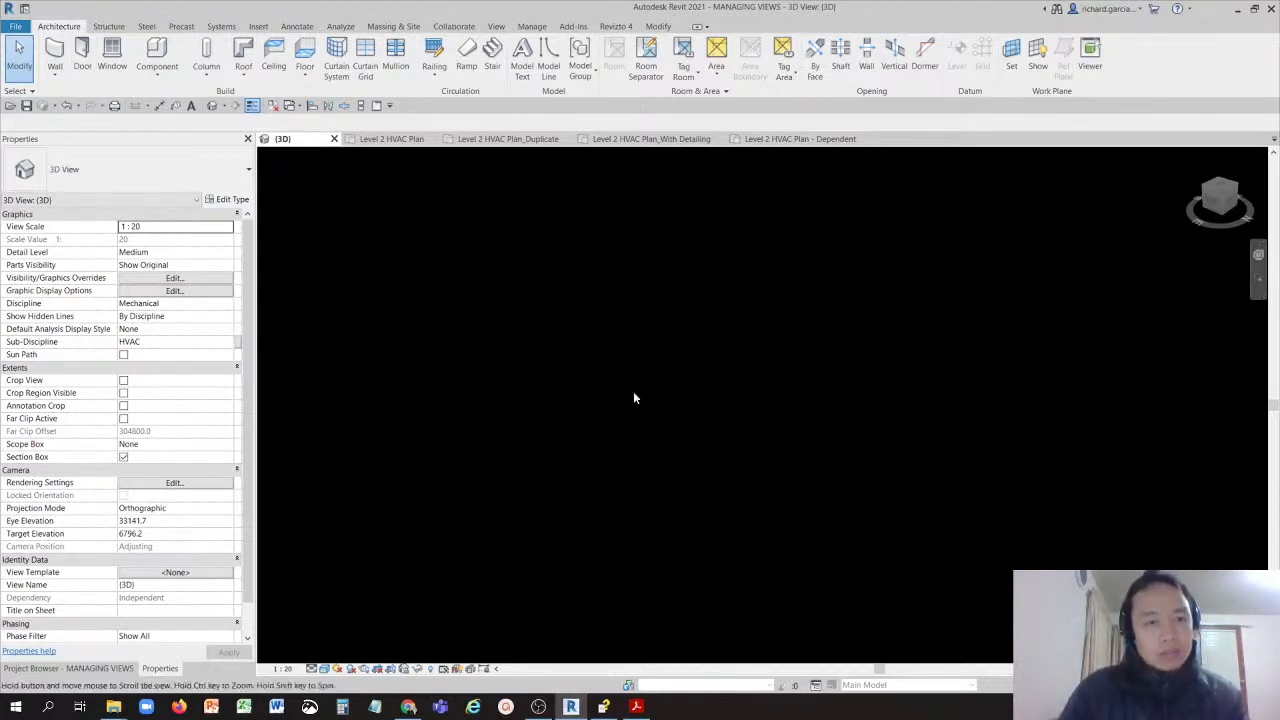
pyautogui.scroll(-3, 633, 391)
pyautogui.scroll(5, 556, 291)
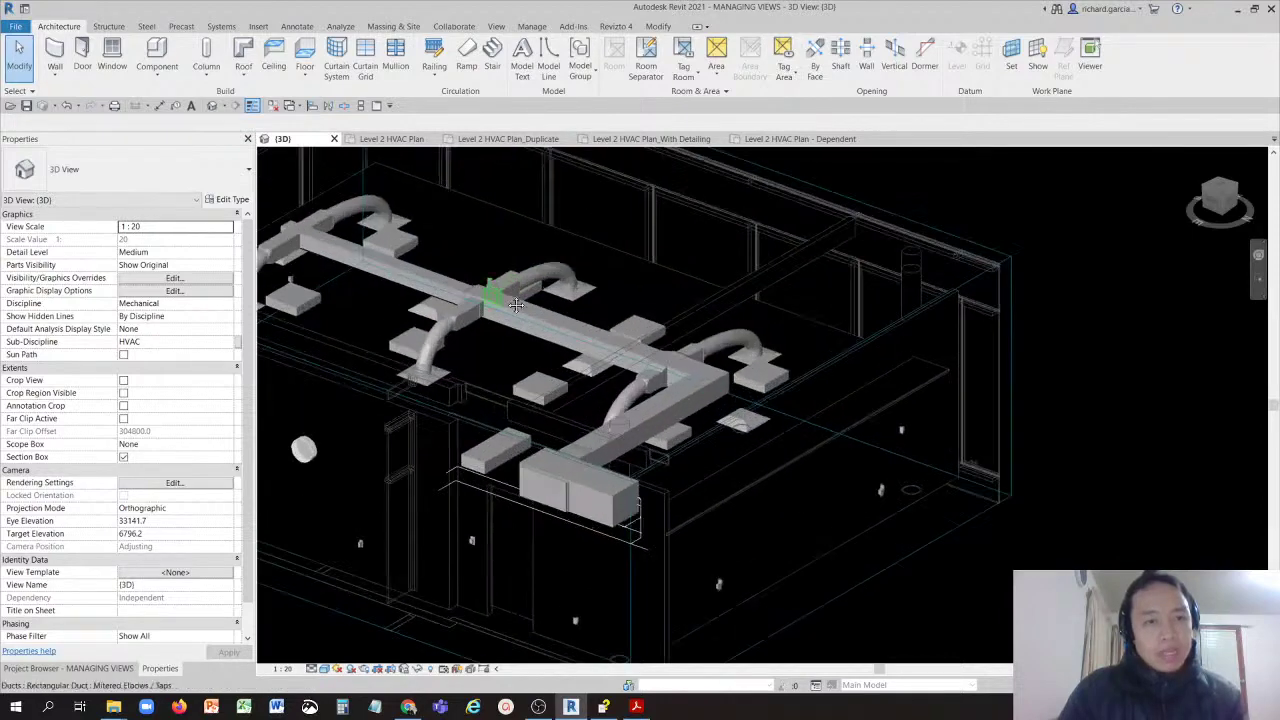
pyautogui.scroll(-2, 790, 365)
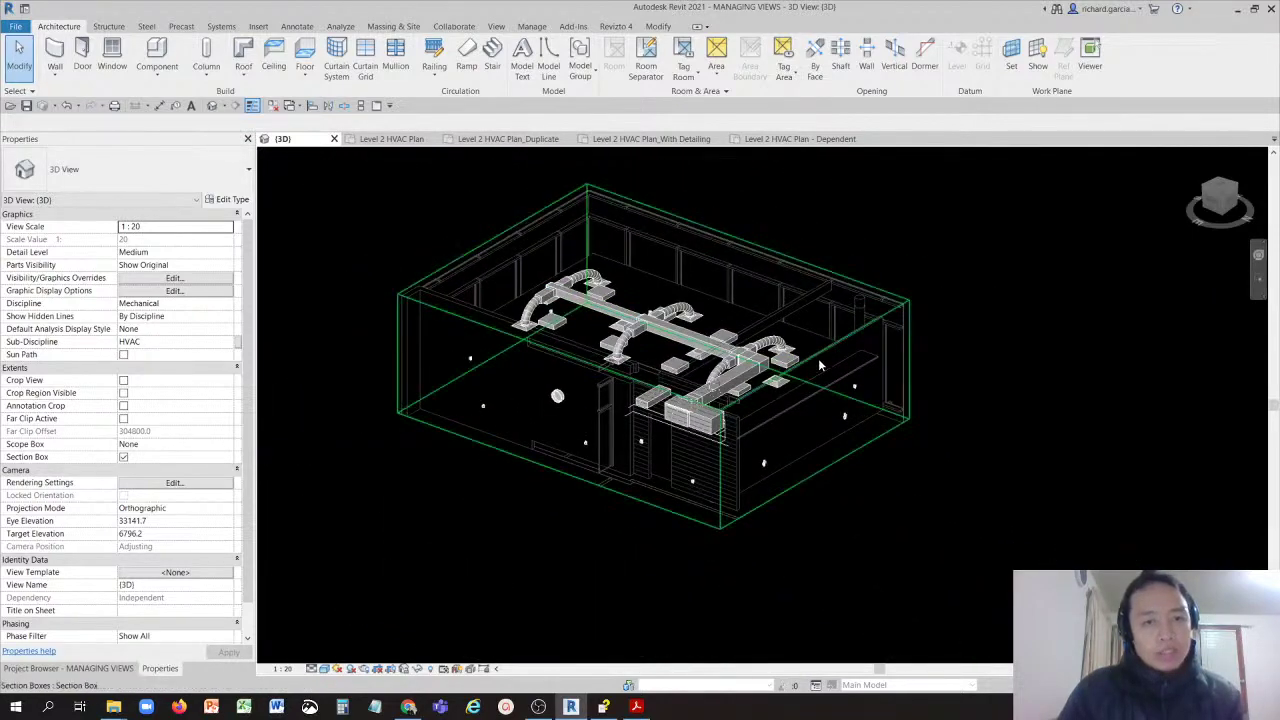
pyautogui.click(820, 366)
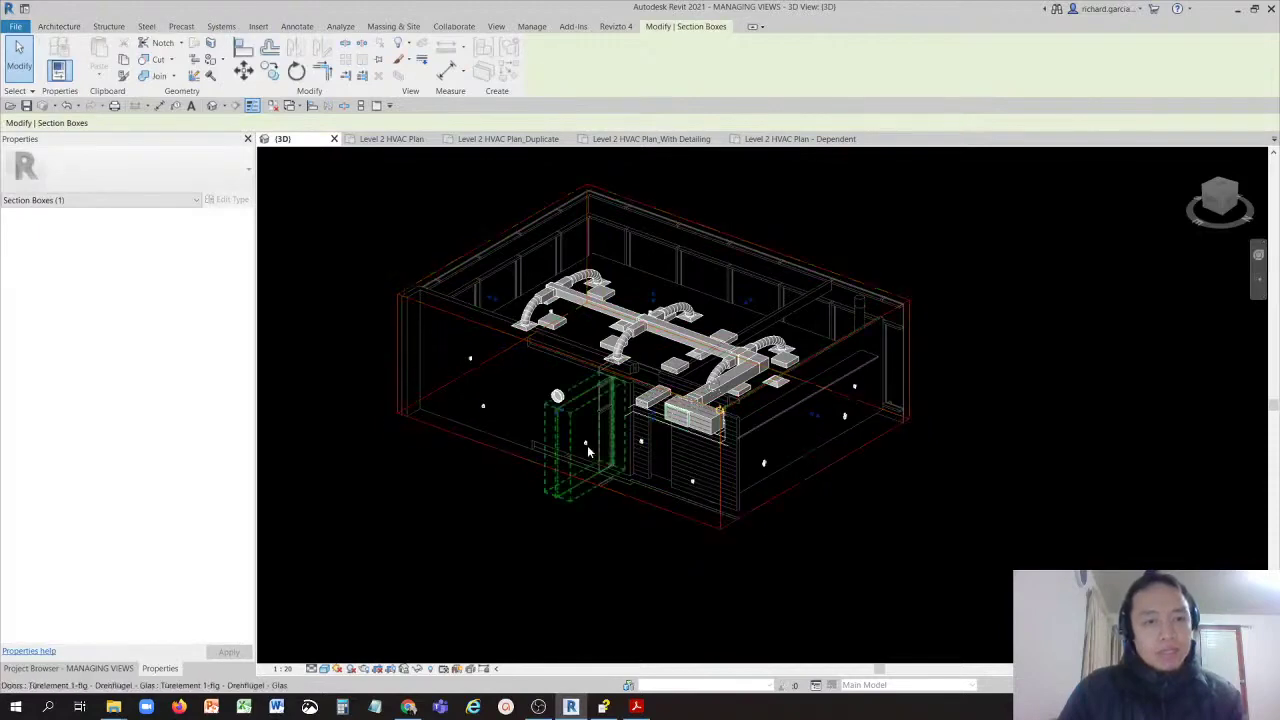
pyautogui.keyDown('shift'); pyautogui.moveTo(557, 397); pyautogui.dragTo(960, 440, button='middle'); pyautogui.keyUp('shift')
pyautogui.click(1050, 390)
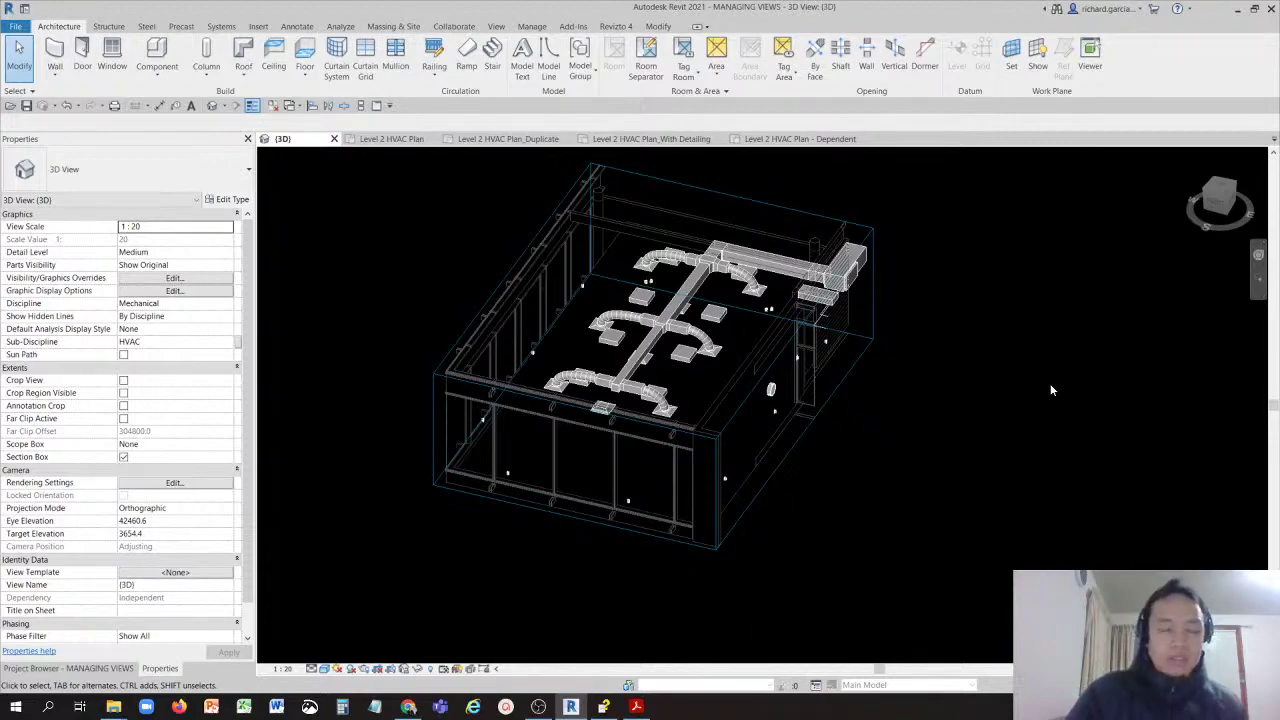
# Step: Orbit to a lower frontal angle, recentre the room, and show the Project Browser's views
pyautogui.scroll(3, 830, 380)
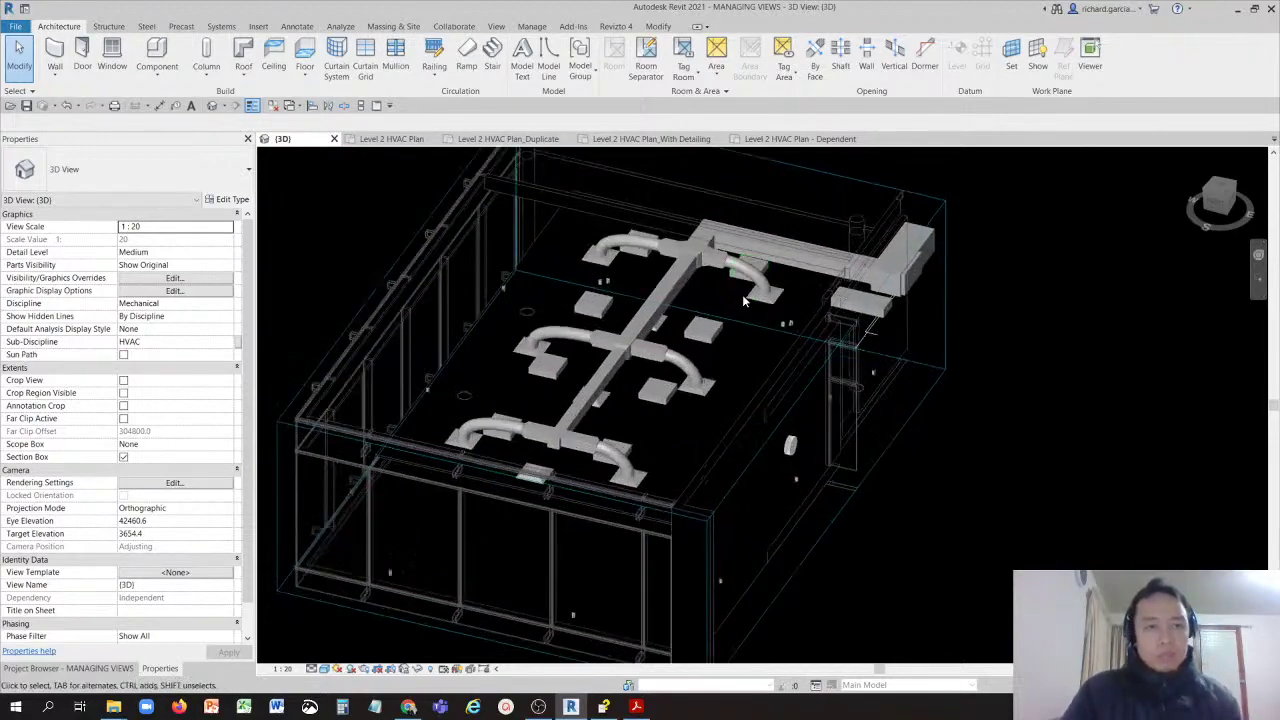
pyautogui.keyDown('shift'); pyautogui.moveTo(850, 397); pyautogui.dragTo(830, 270, button='middle'); pyautogui.keyUp('shift')
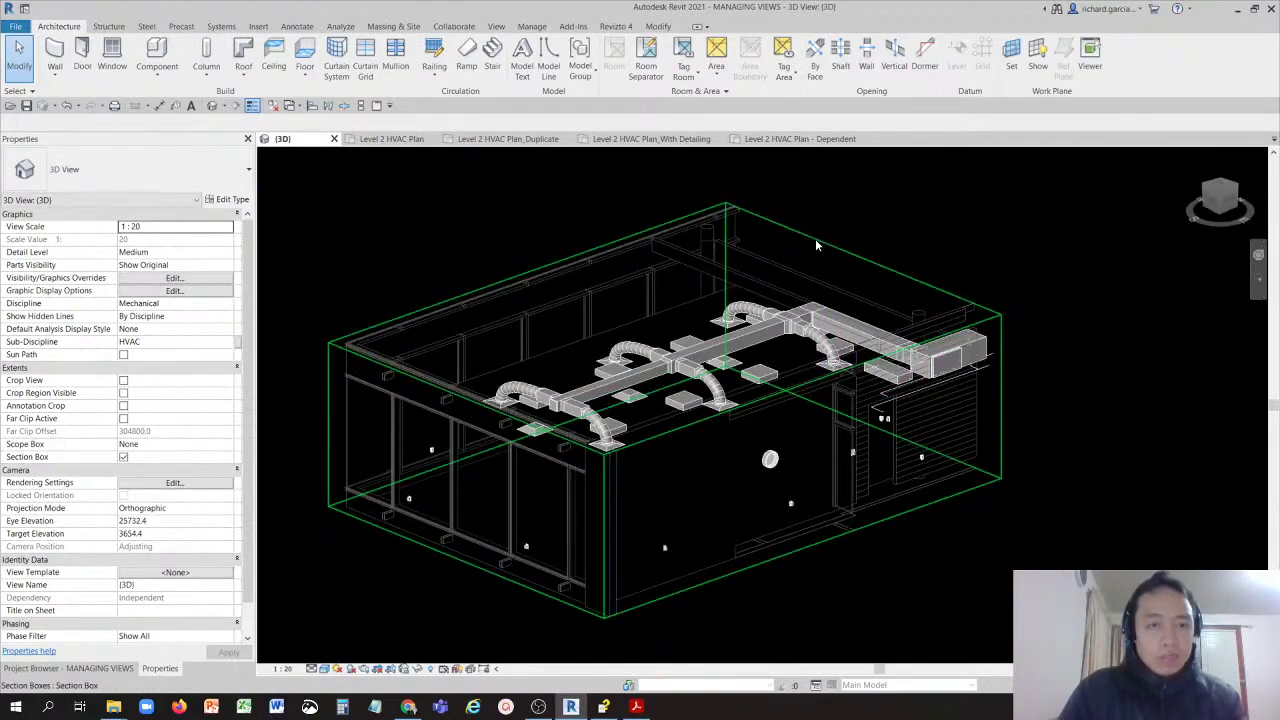
pyautogui.click(815, 238)
pyautogui.keyDown('shift'); pyautogui.moveTo(1000, 400); pyautogui.dragTo(1046, 256, button='middle'); pyautogui.keyUp('shift')
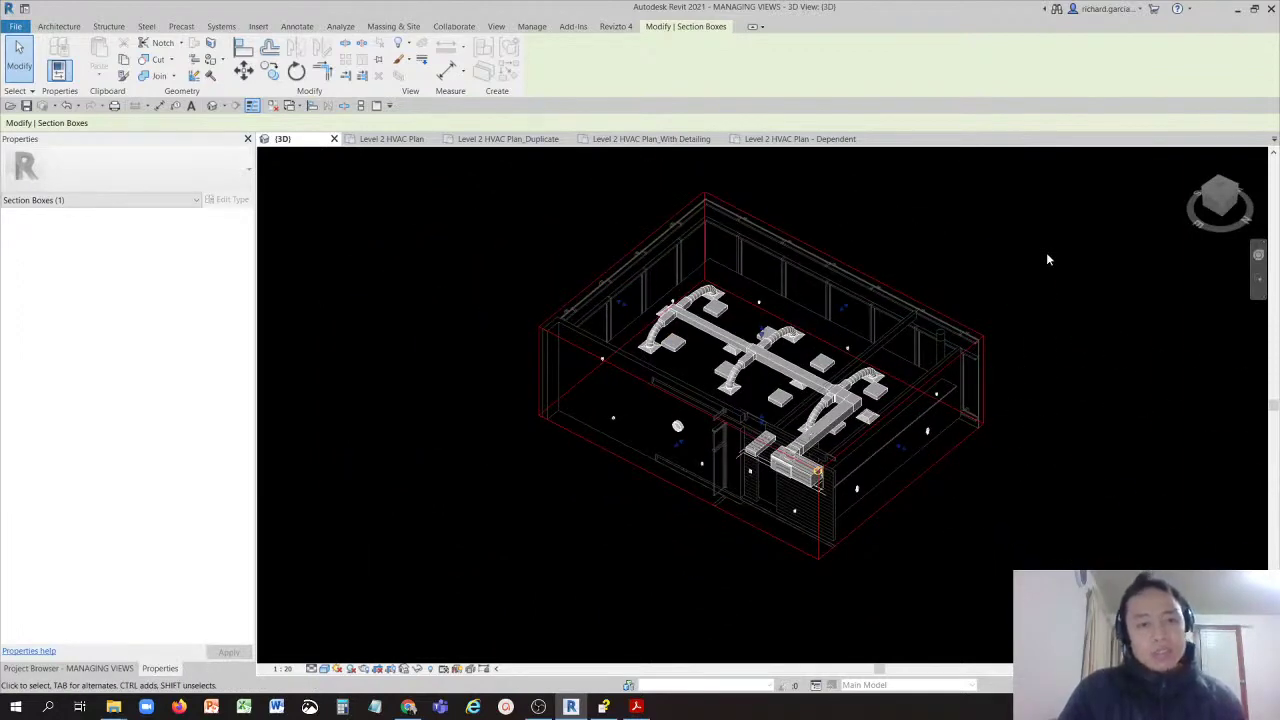
pyautogui.click(1045, 242)
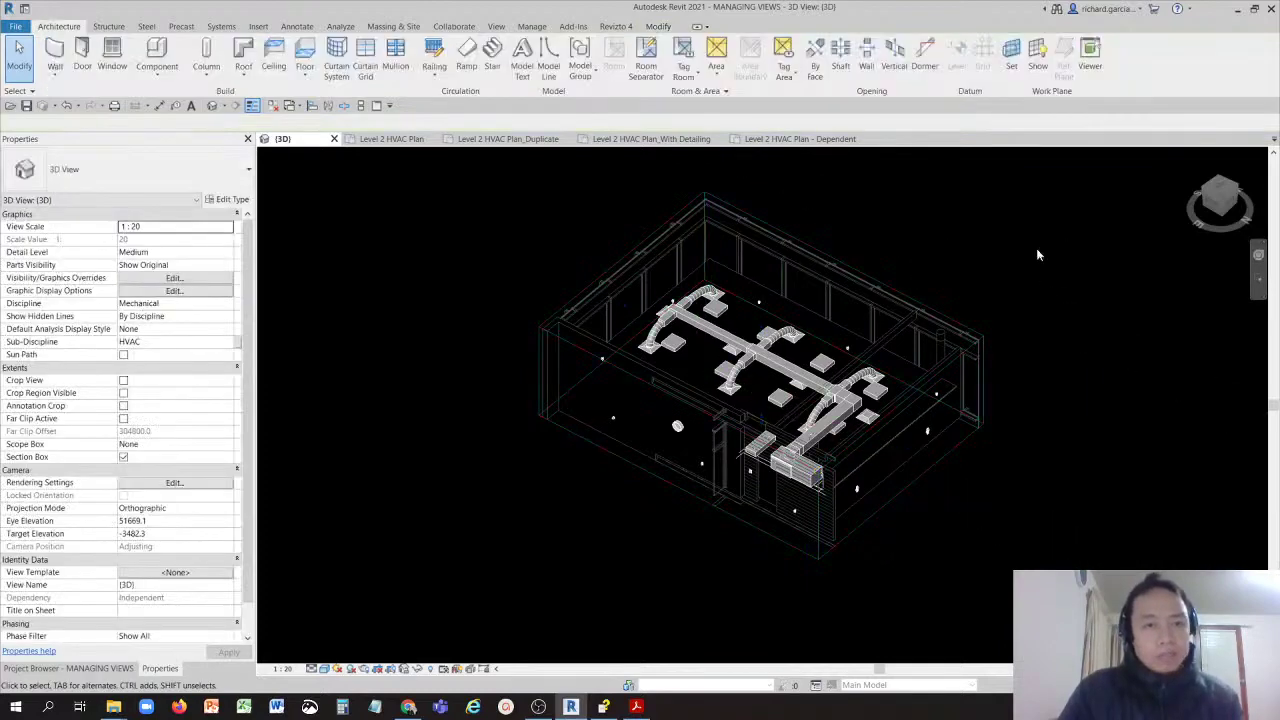
pyautogui.keyDown('shift'); pyautogui.moveTo(889, 430); pyautogui.dragTo(943, 394, button='middle'); pyautogui.keyUp('shift')
pyautogui.scroll(3, 920, 415)
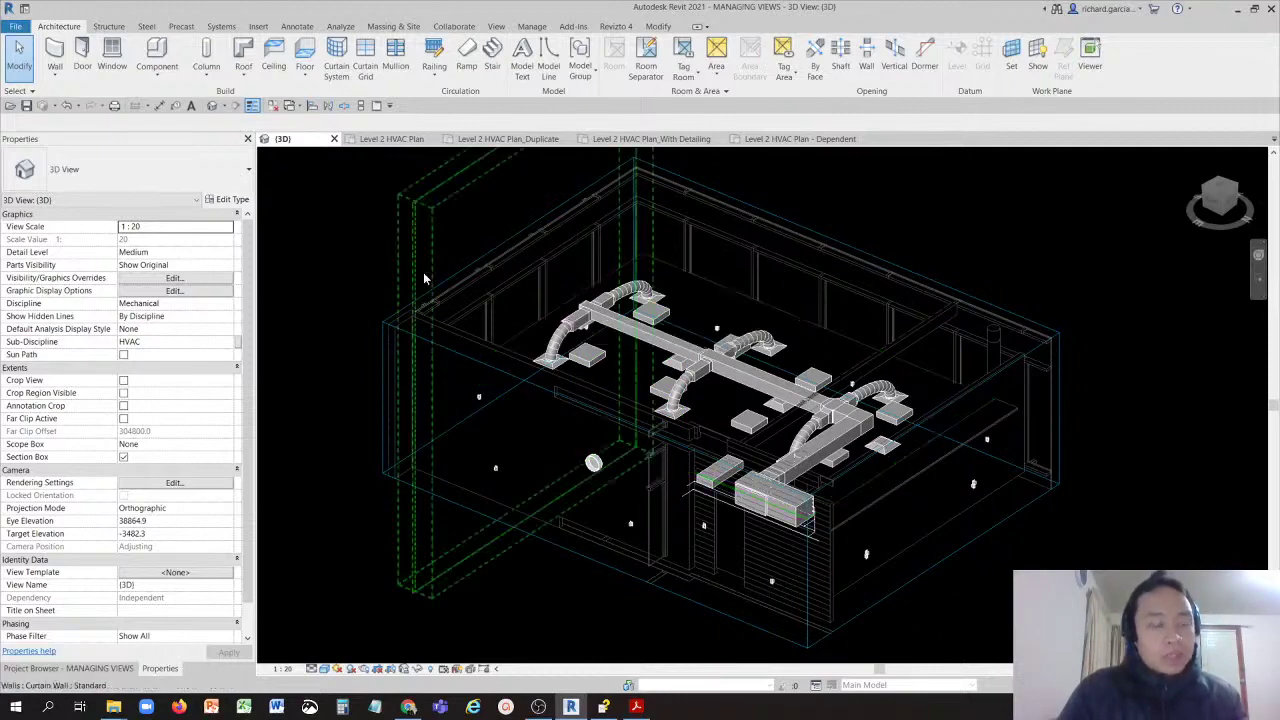
pyautogui.click(115, 670)
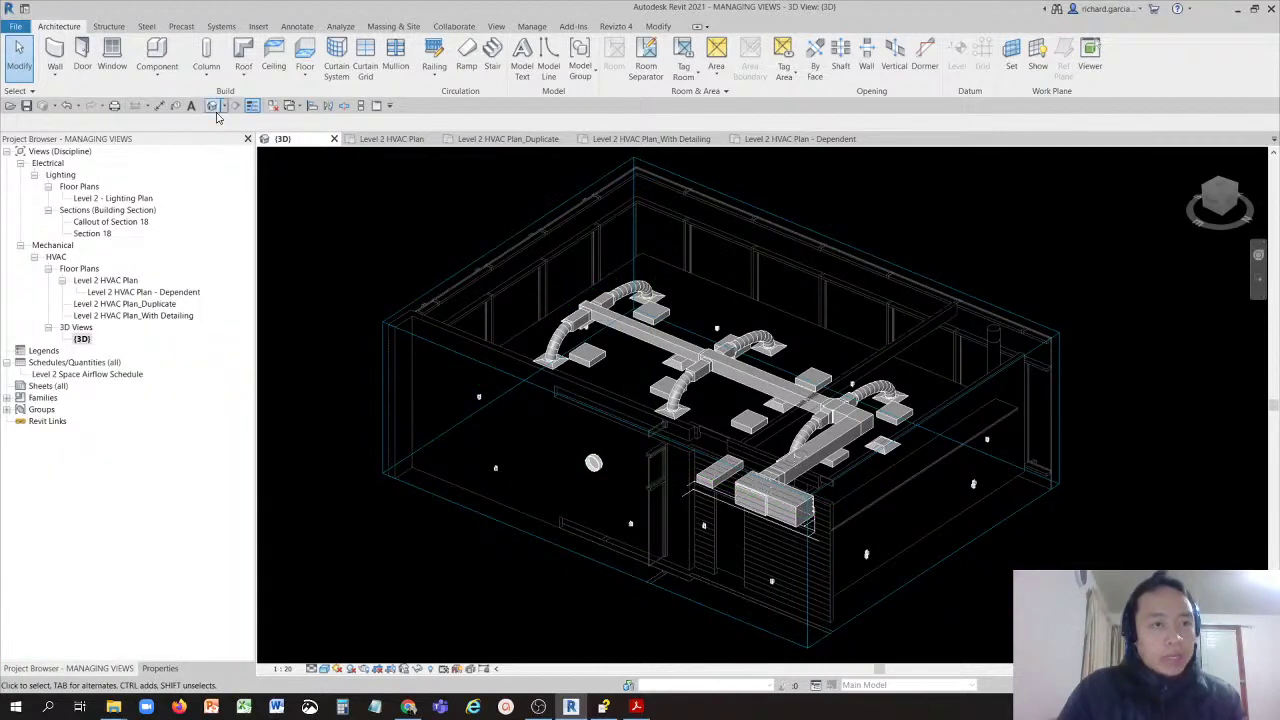
# Step: Duplicate the (3D) view and rename the copy 3D_LEVEL 1
pyautogui.click(78, 341)
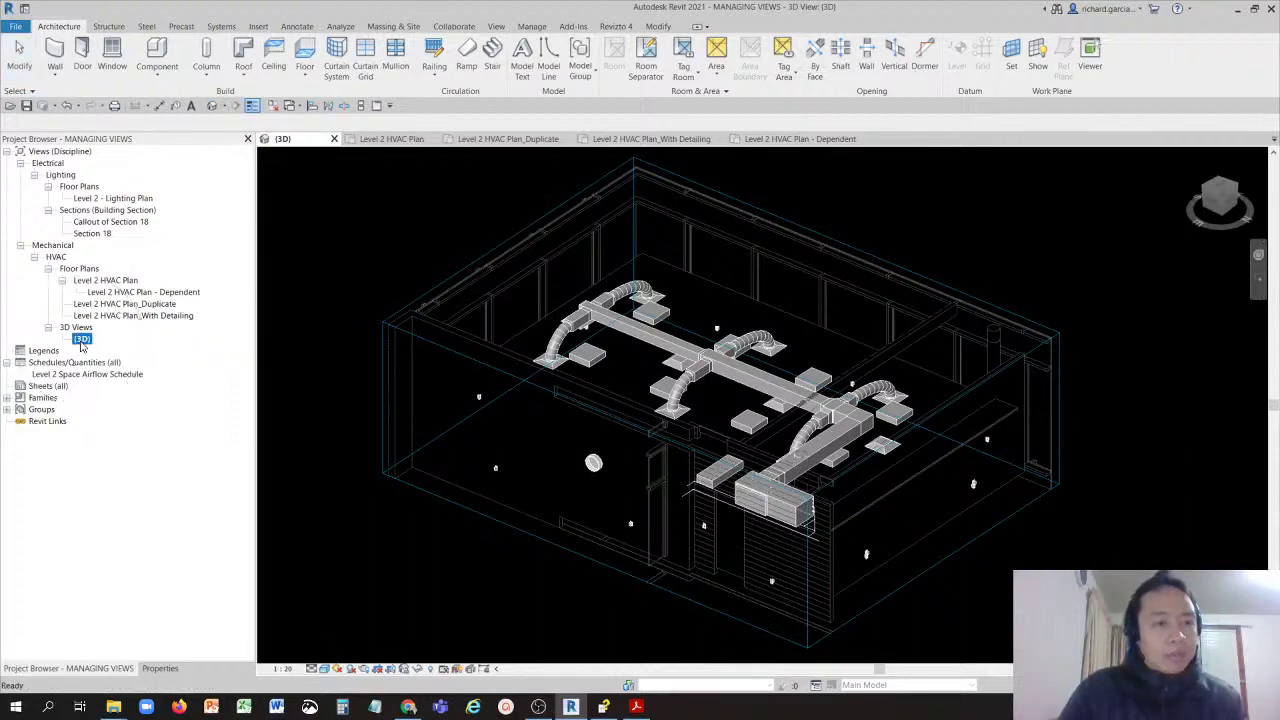
pyautogui.rightClick(82, 343)
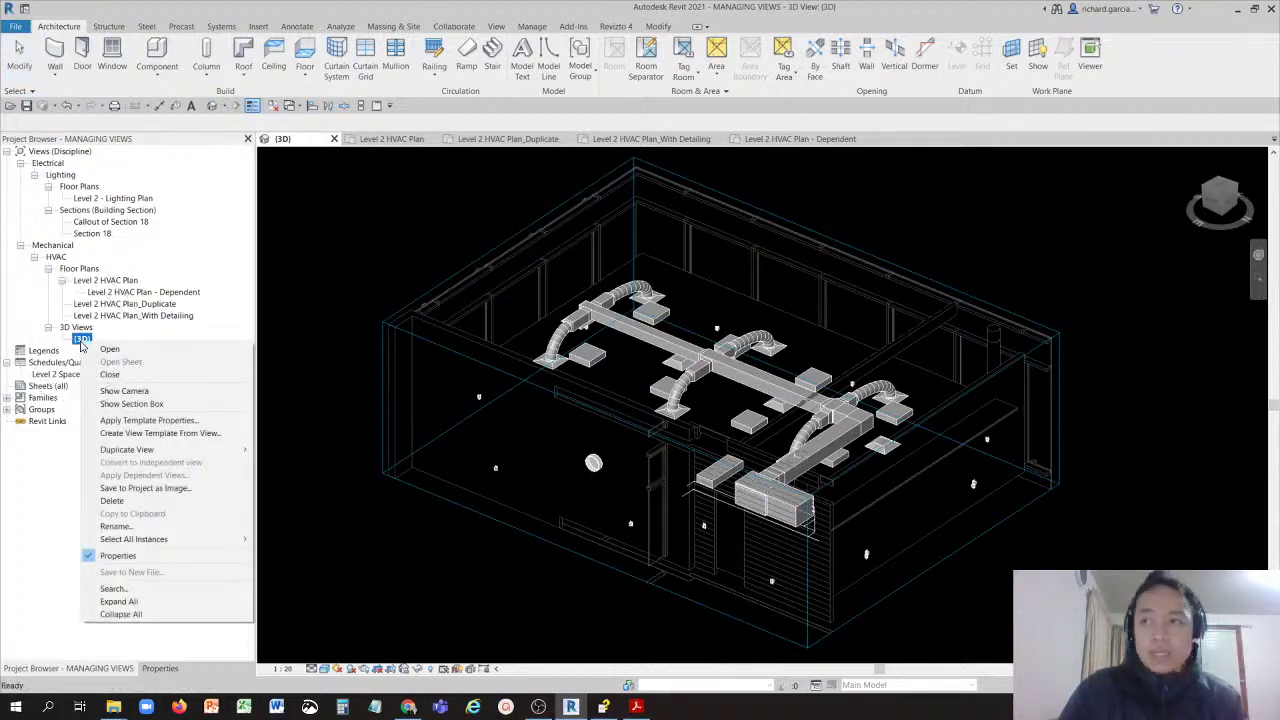
pyautogui.moveTo(157, 450)
pyautogui.click(310, 451)
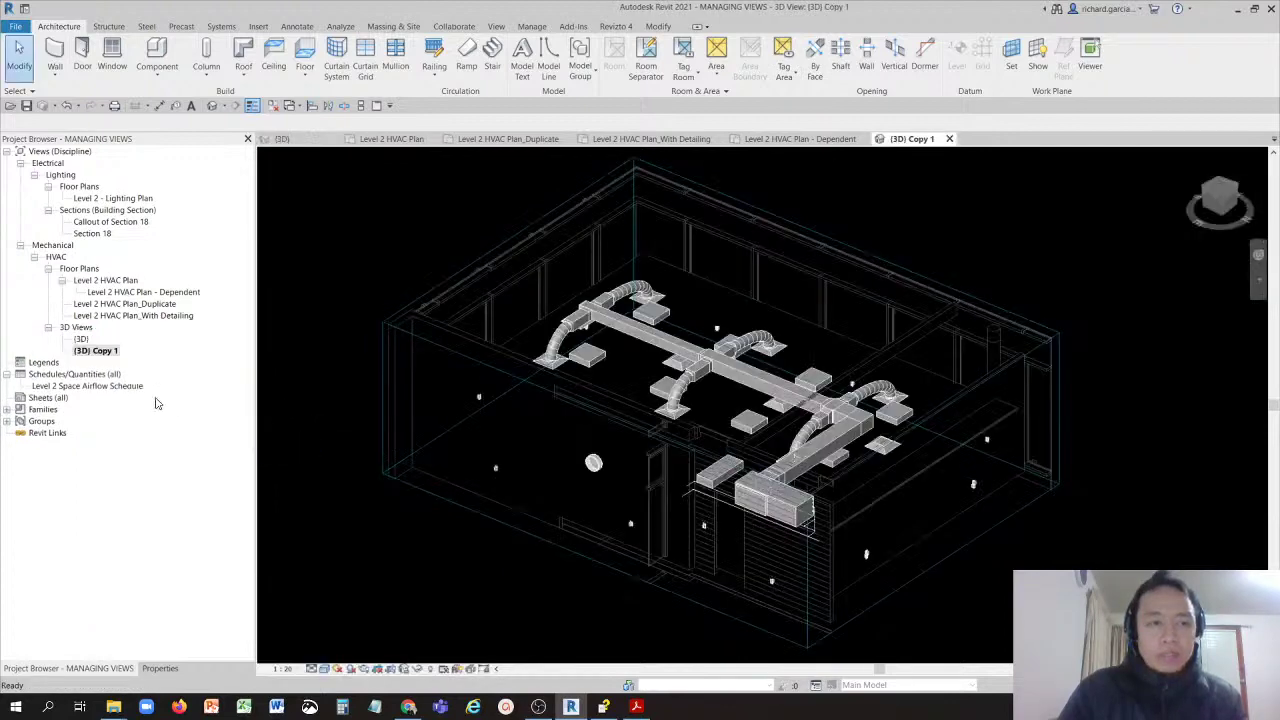
pyautogui.click(103, 356)
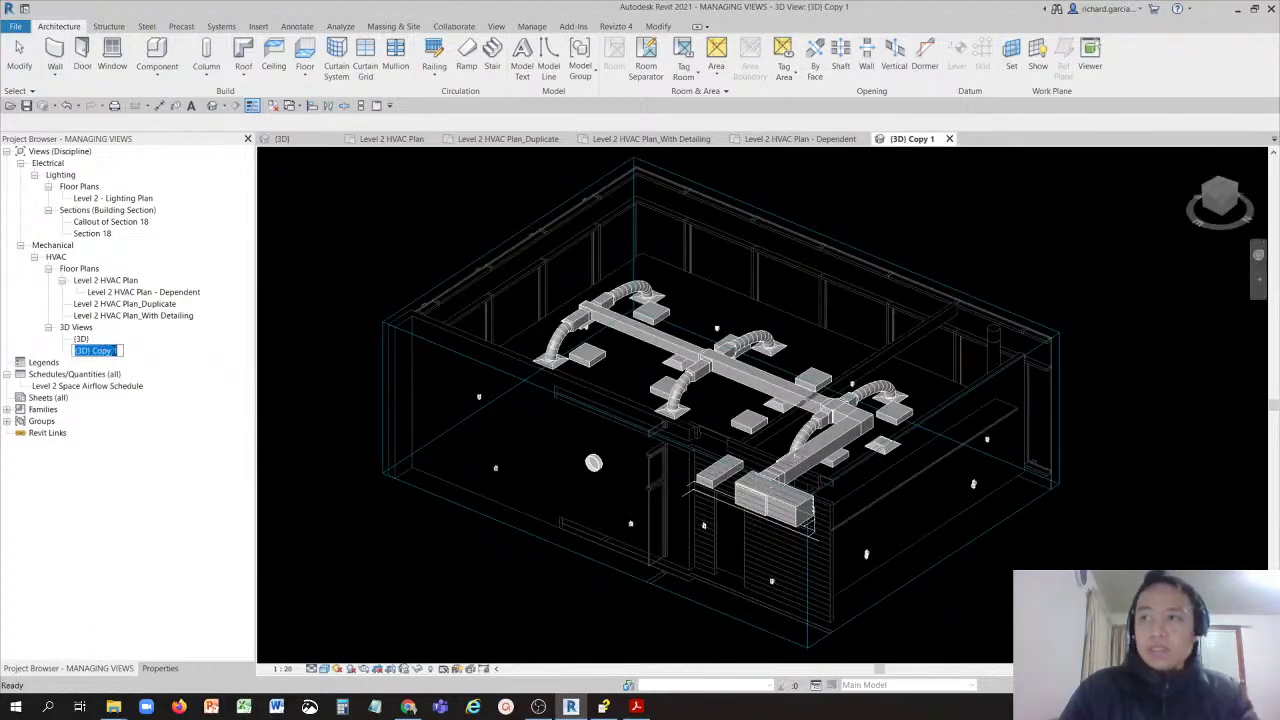
pyautogui.click(121, 350)
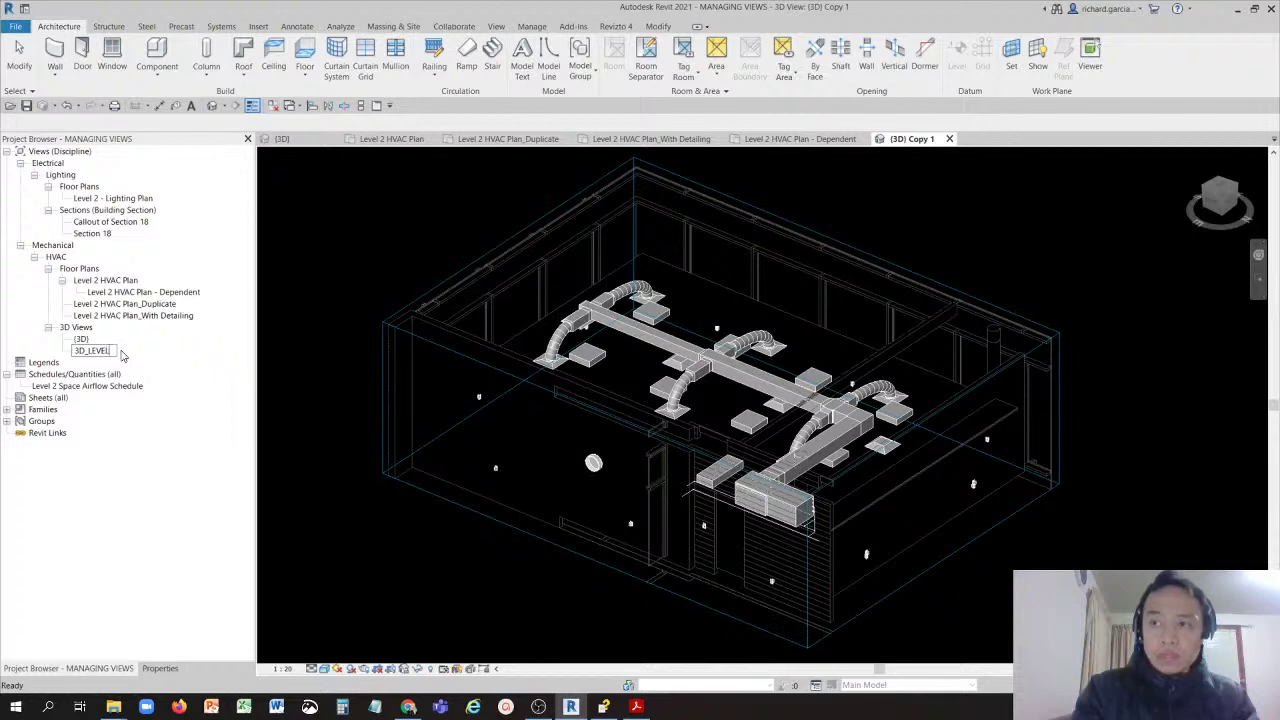
pyautogui.press('Return')
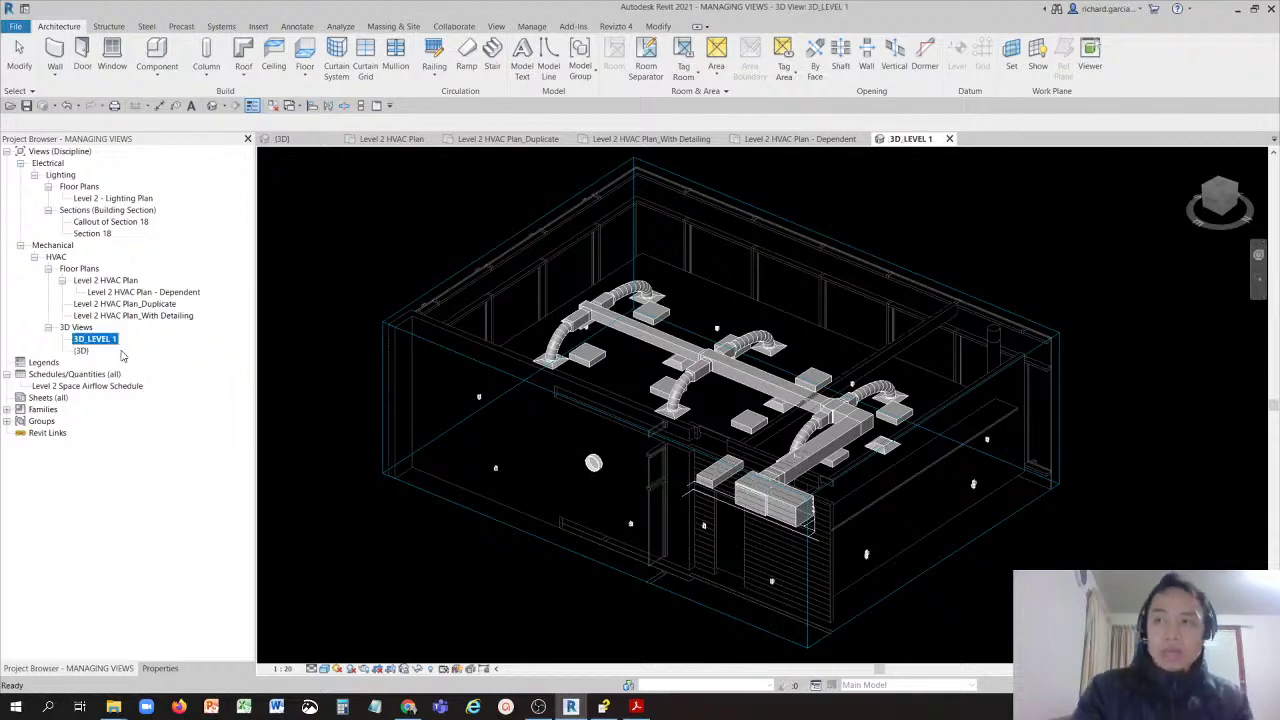
# Step: Bring up the ViewCube's Orient to View floor plan choices for 3D_LEVEL 1
pyautogui.click(912, 220)
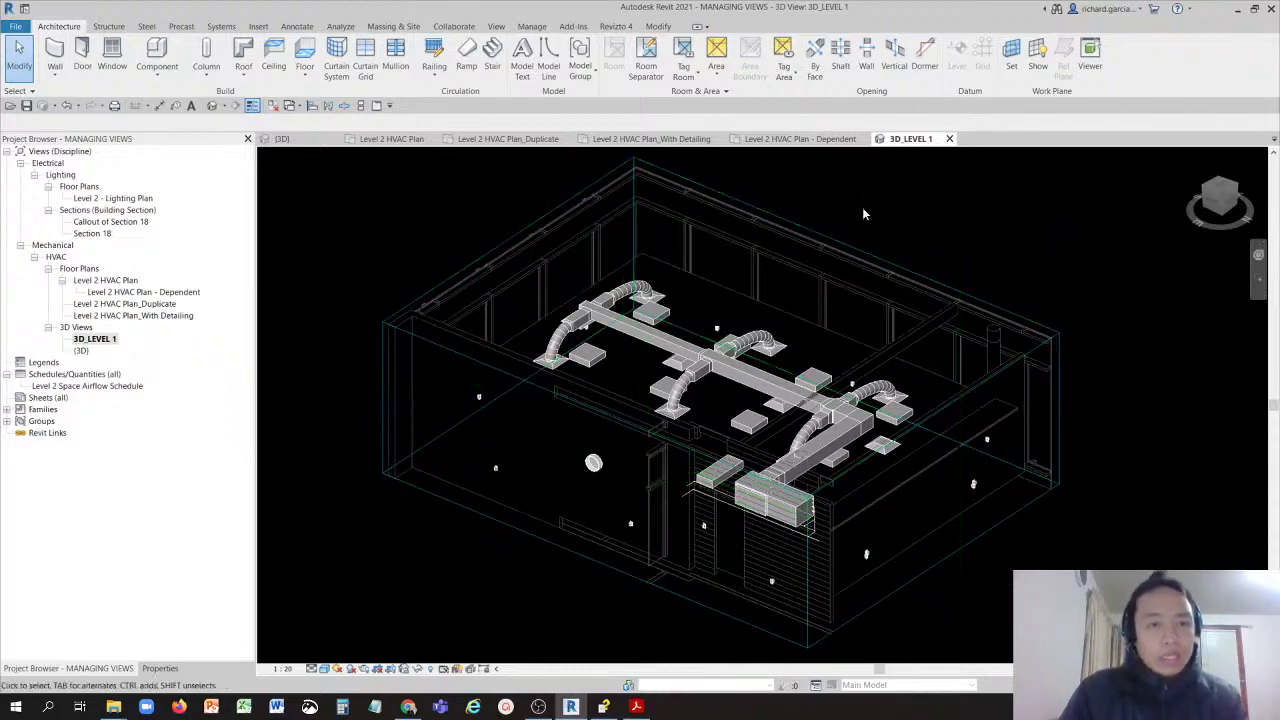
pyautogui.rightClick(1216, 202)
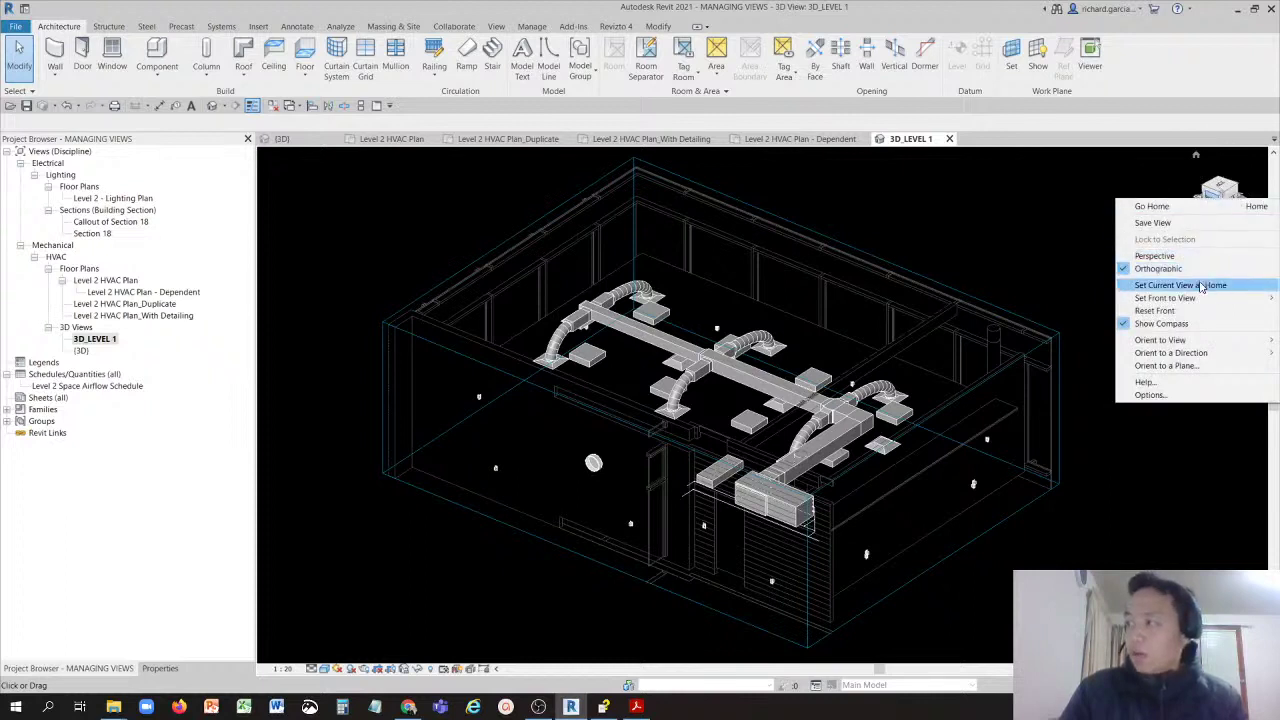
pyautogui.moveTo(1180, 341)
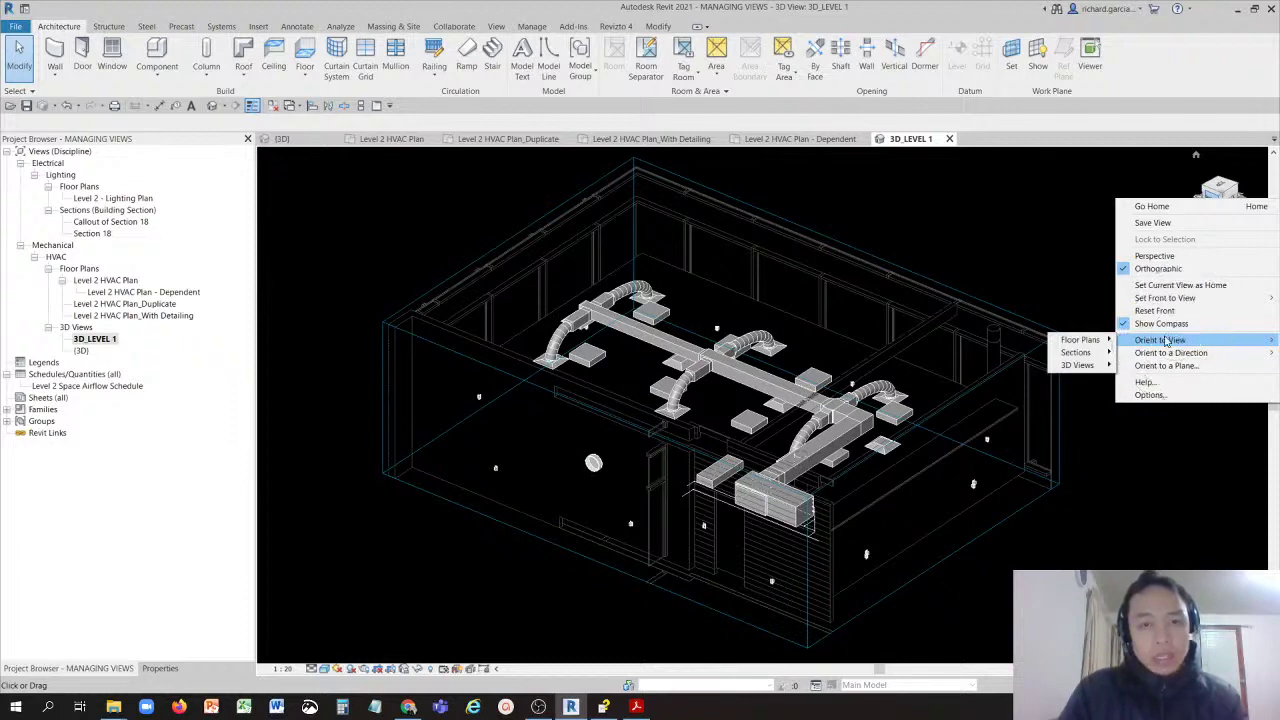
pyautogui.moveTo(1090, 341)
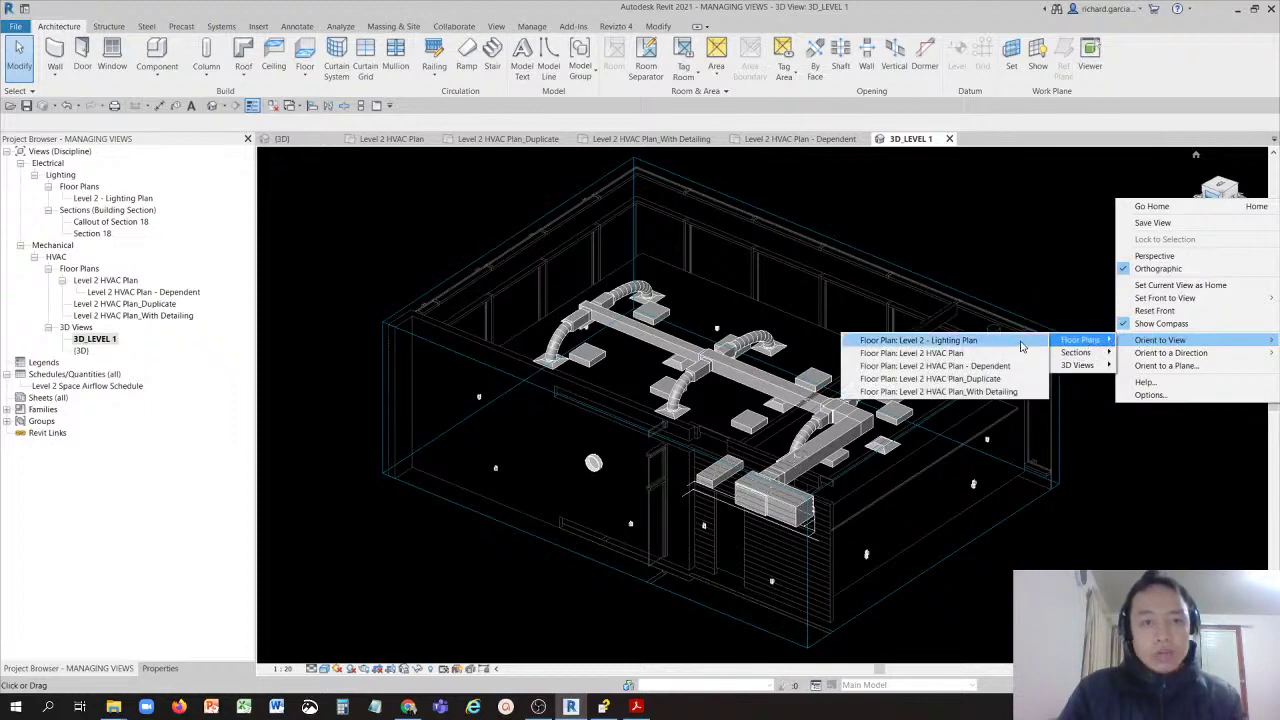
# Step: Orient the view to Level 2 HVAC Plan - Dependent and rename 3D_LEVEL 1 to 3D_LEVEL 2
pyautogui.click(897, 366)
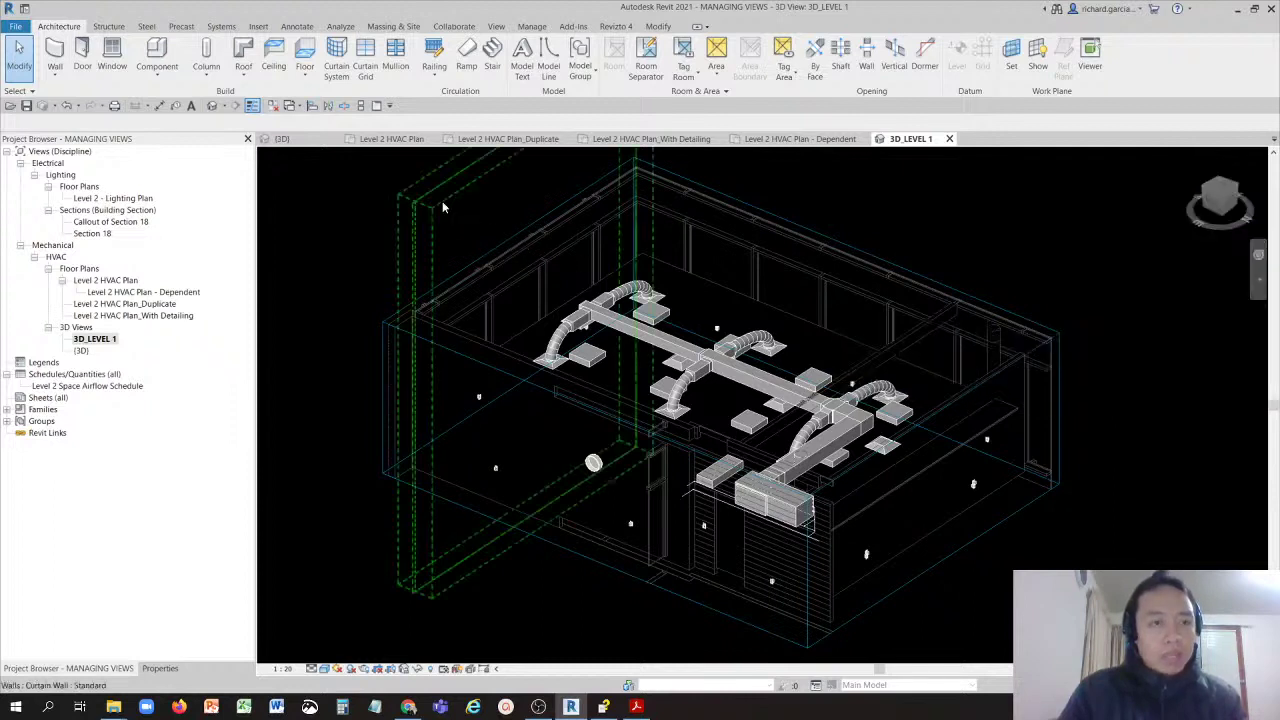
pyautogui.click(95, 339)
pyautogui.rightClick(99, 342)
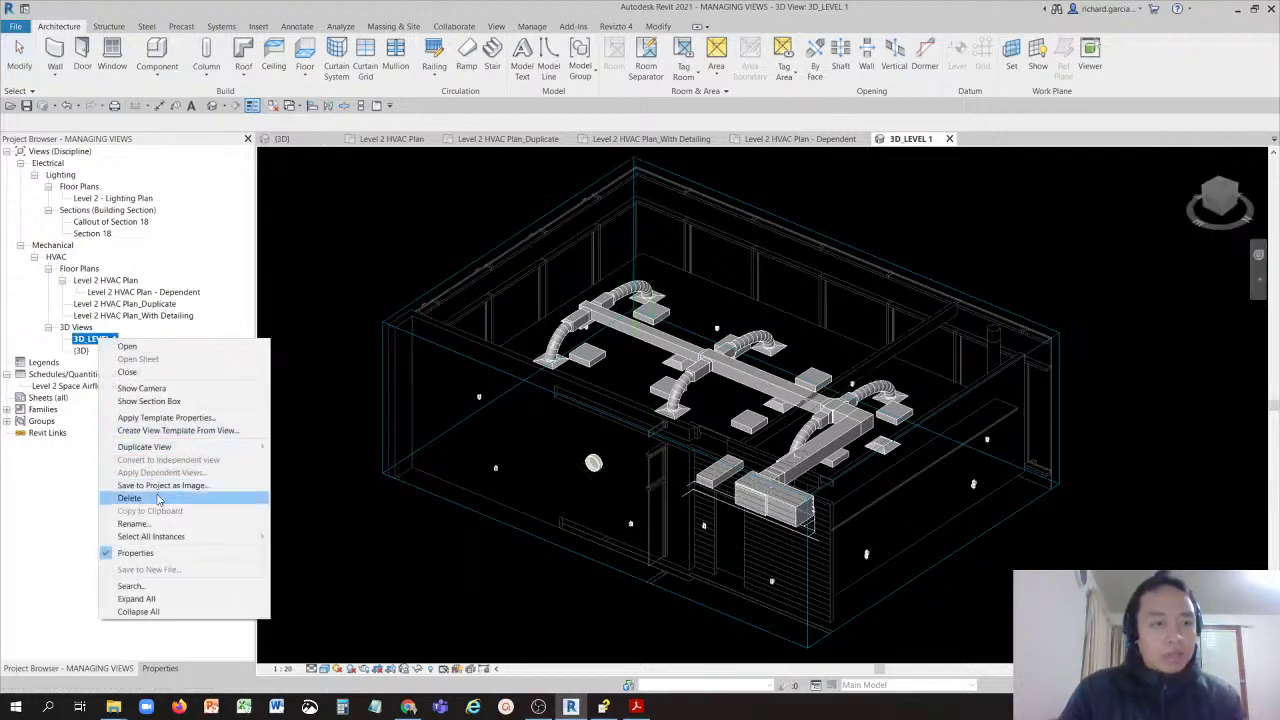
pyautogui.click(166, 527)
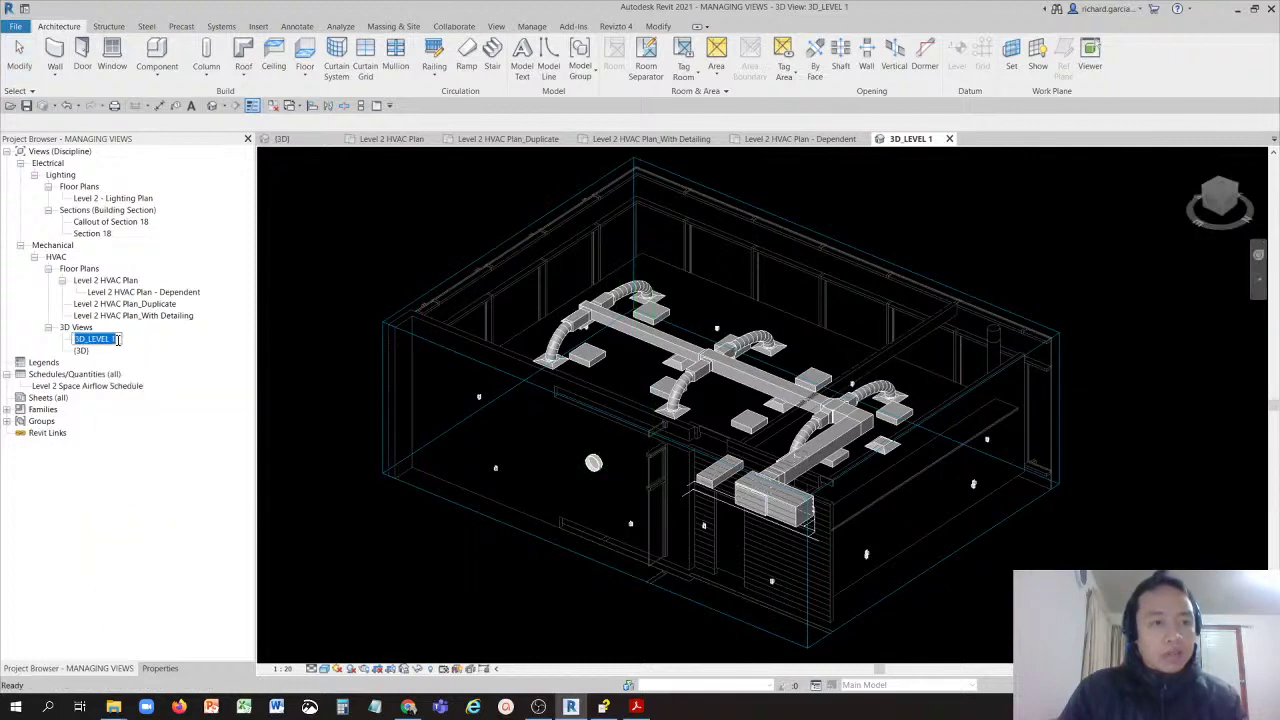
pyautogui.click(117, 340)
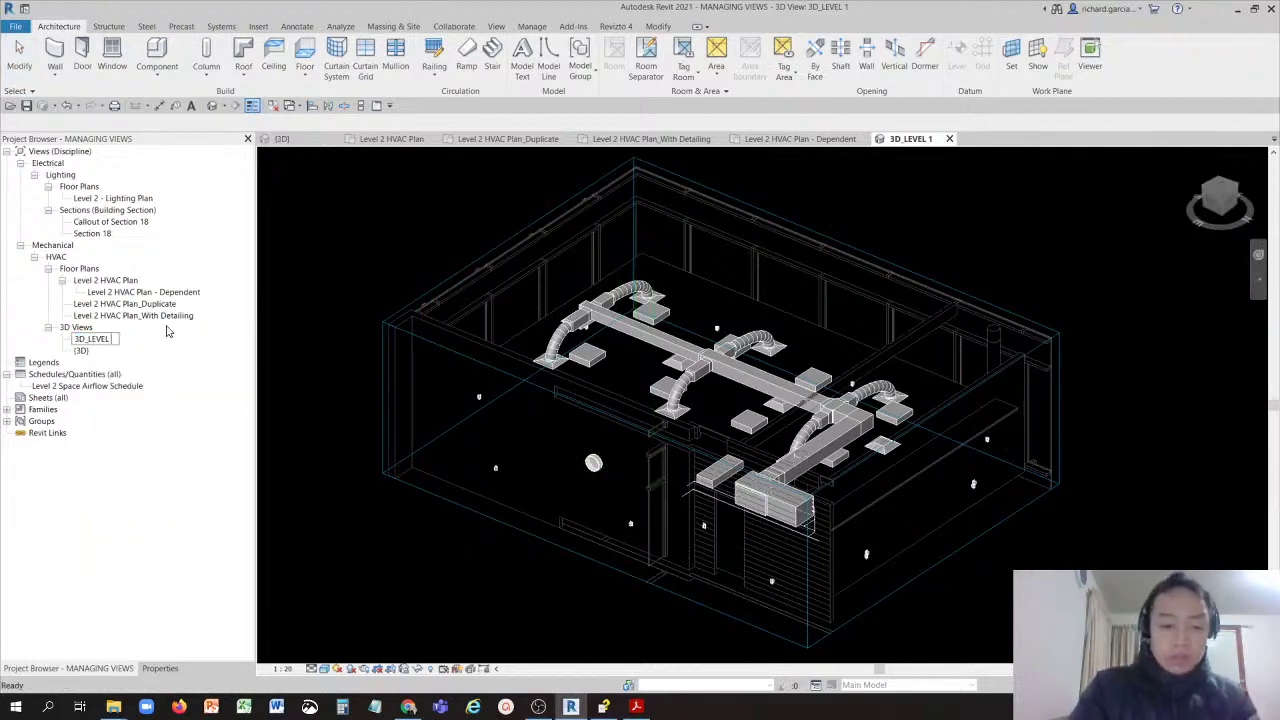
pyautogui.write('2')
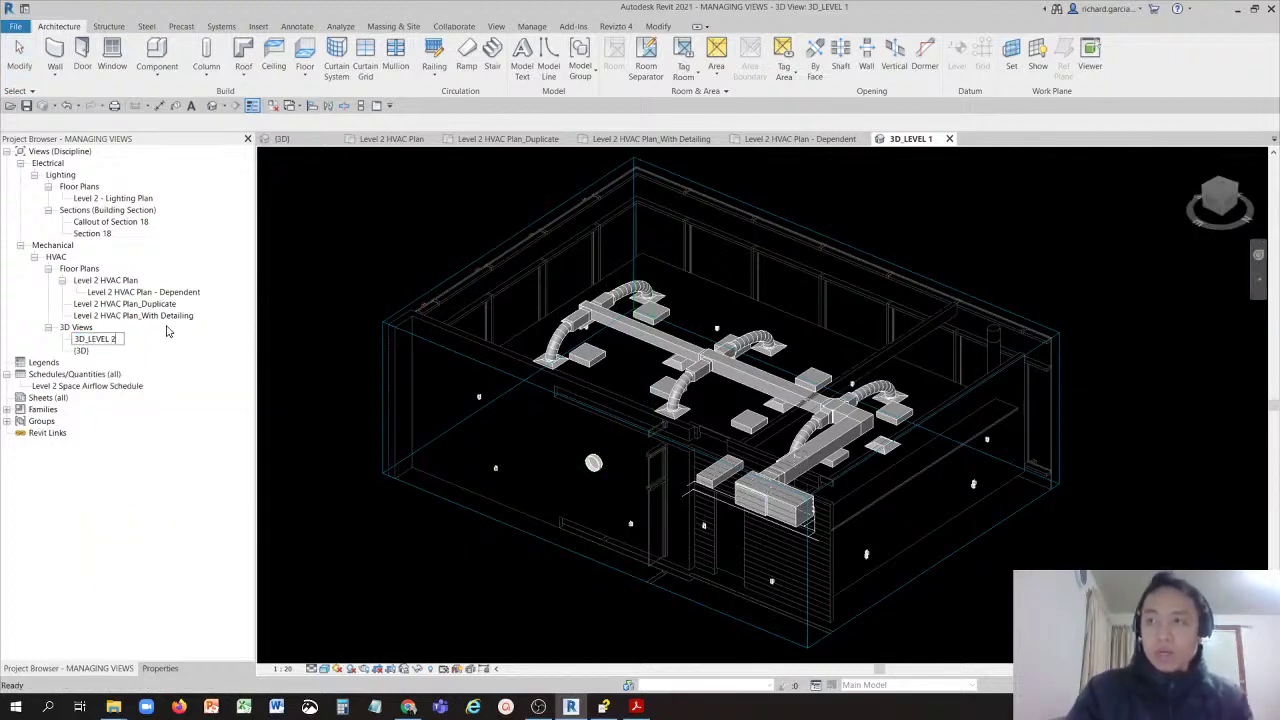
pyautogui.press('Return')
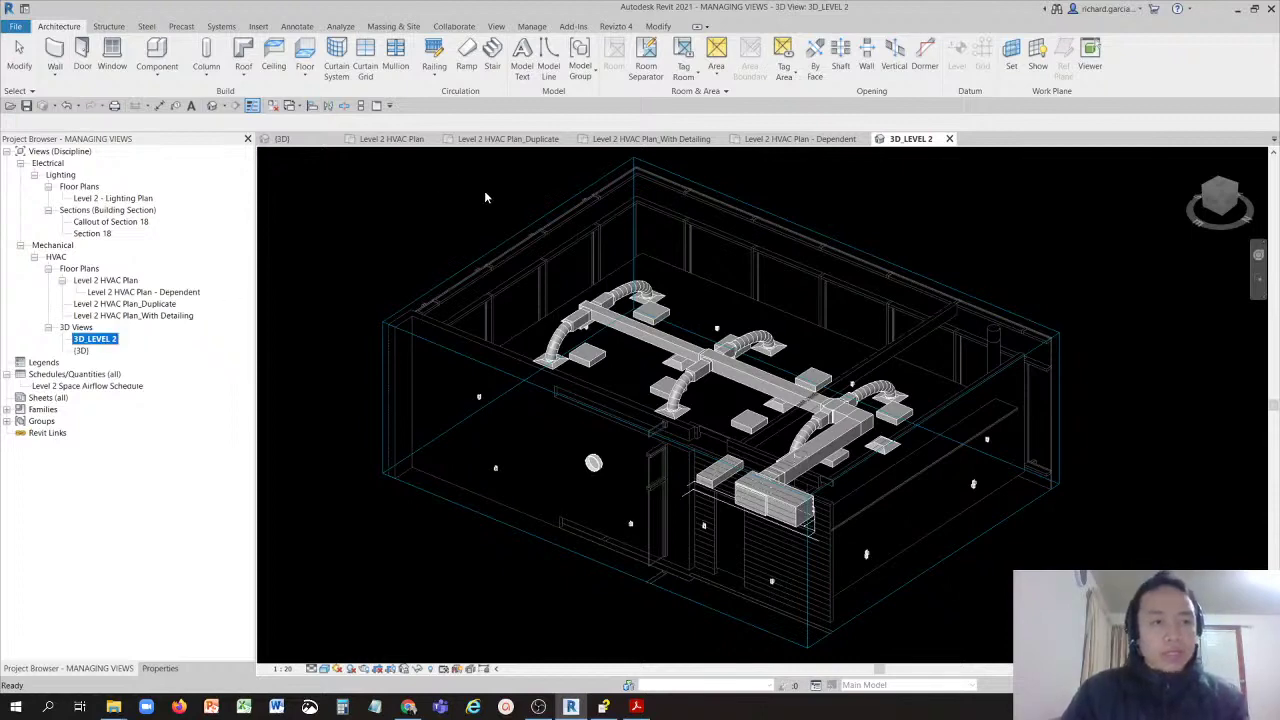
pyautogui.click(441, 207)
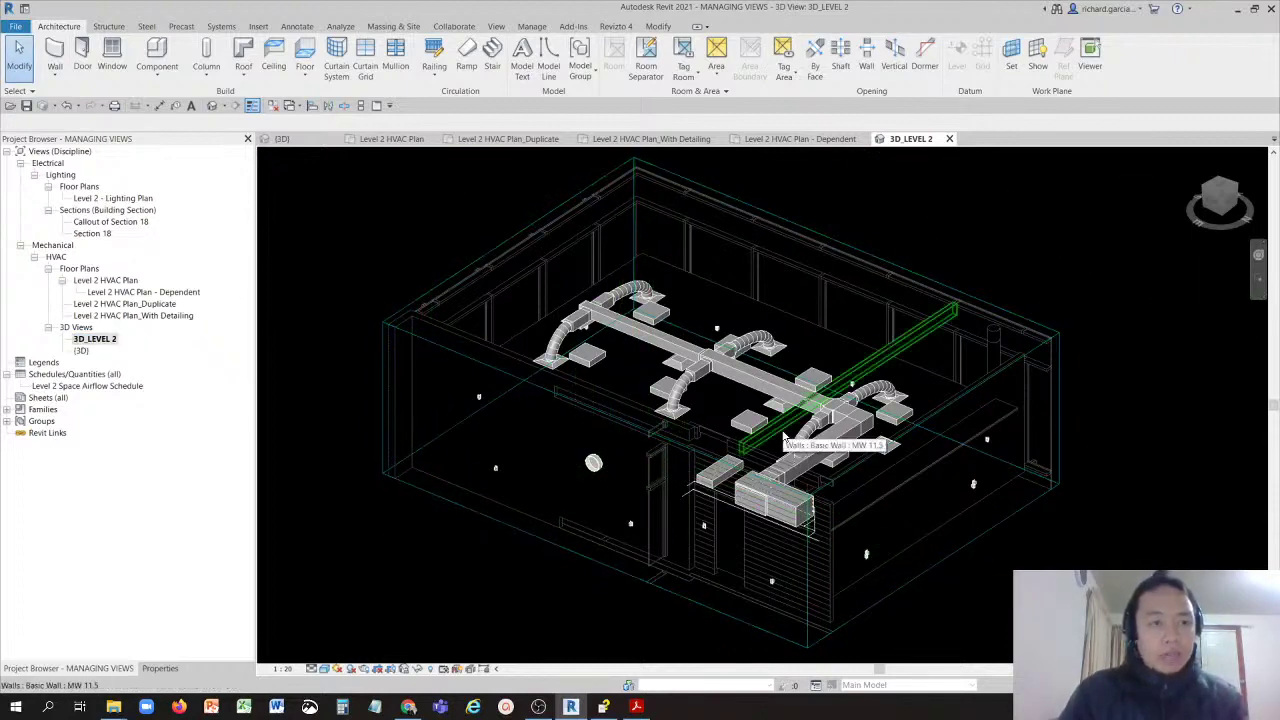
# Step: Orient 3D_LEVEL 2 to the Level 2 HVAC Plan floor plan via the ViewCube
pyautogui.rightClick(1217, 200)
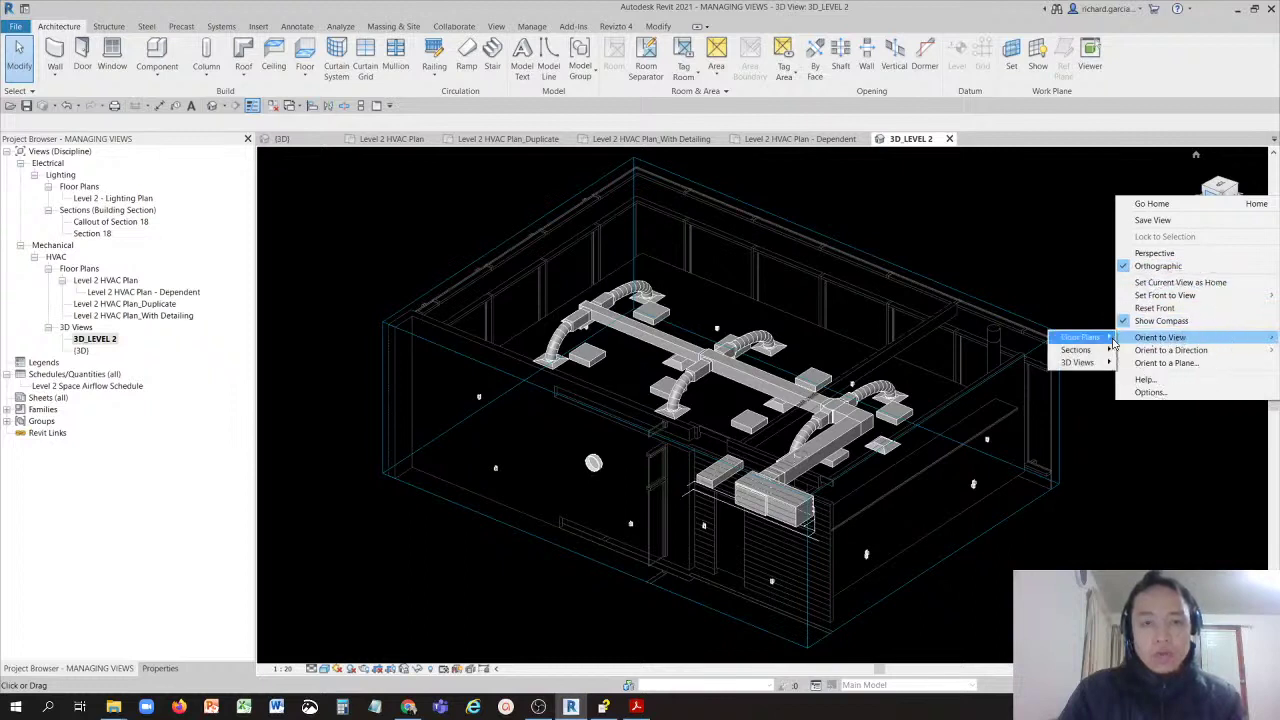
pyautogui.click(1105, 340)
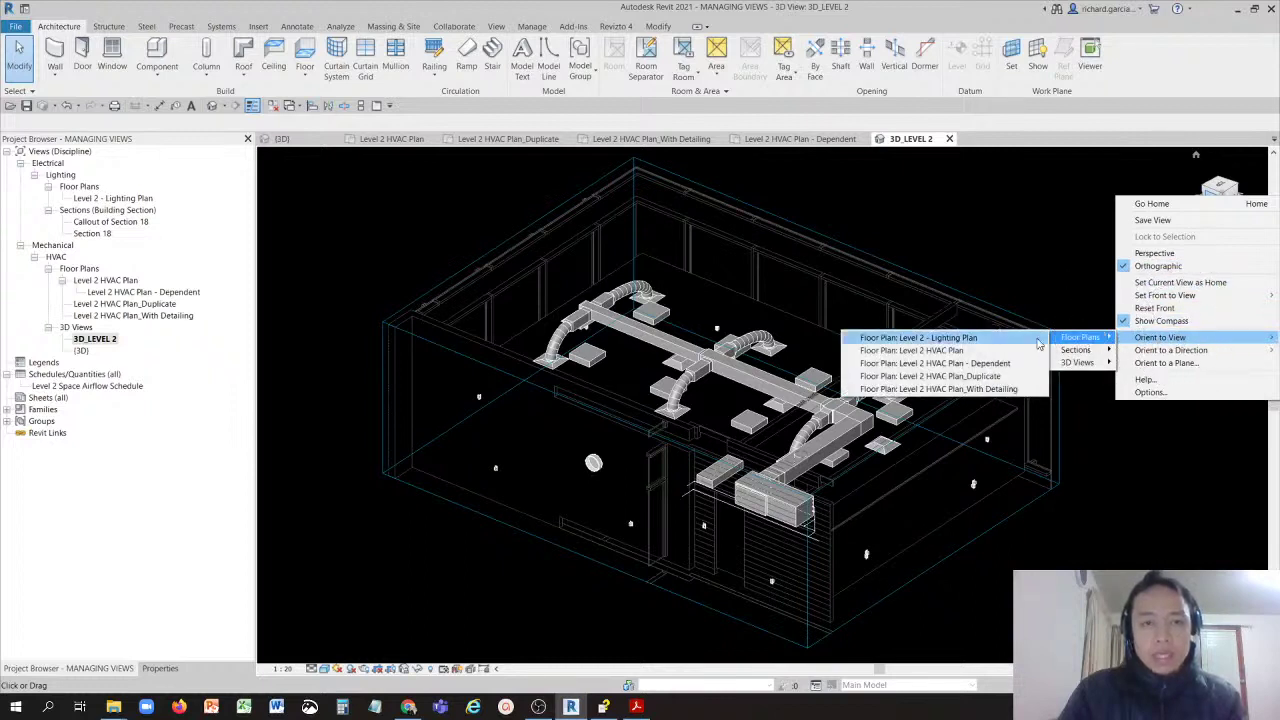
pyautogui.click(906, 351)
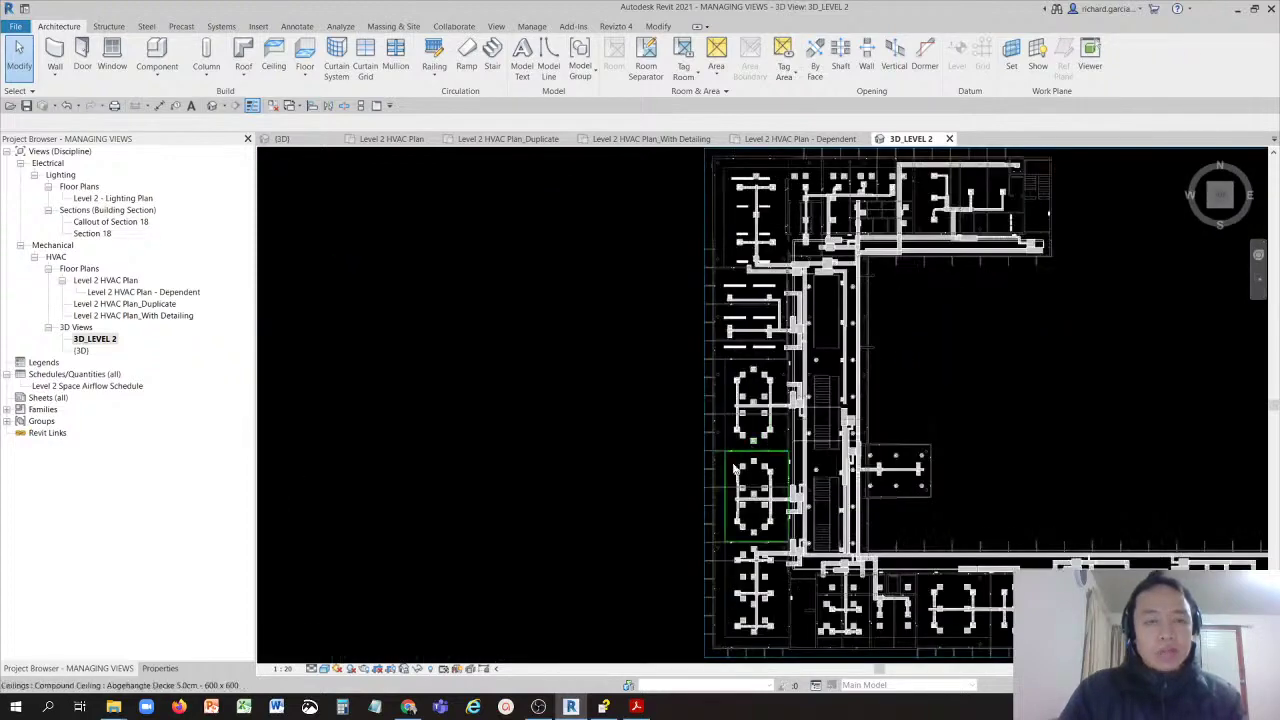
# Step: Orbit and zoom from top view into an isometric overview of Level 2's ductwork
pyautogui.scroll(-3, 742, 397)
pyautogui.keyDown('shift'); pyautogui.moveTo(742, 397); pyautogui.dragTo(946, 466, button='middle'); pyautogui.keyUp('shift')
pyautogui.scroll(5, 940, 383)
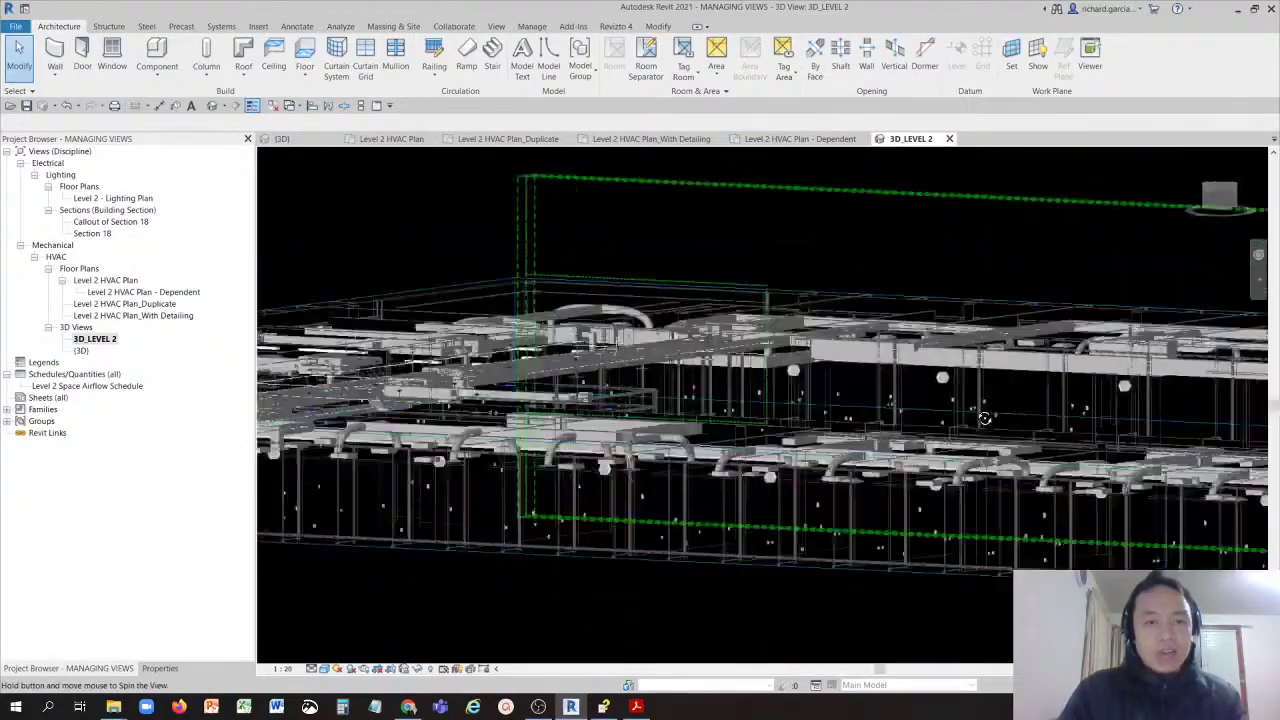
pyautogui.scroll(3, 946, 466)
pyautogui.moveTo(774, 401)
pyautogui.keyDown('shift'); pyautogui.mouseDown(button='middle')
pyautogui.moveTo(823, 451)
pyautogui.moveTo(709, 437)
pyautogui.moveTo(723, 377)
pyautogui.moveTo(632, 383)
pyautogui.moveTo(778, 426)
pyautogui.mouseUp(button='middle'); pyautogui.keyUp('shift')
pyautogui.scroll(-10, 632, 383)
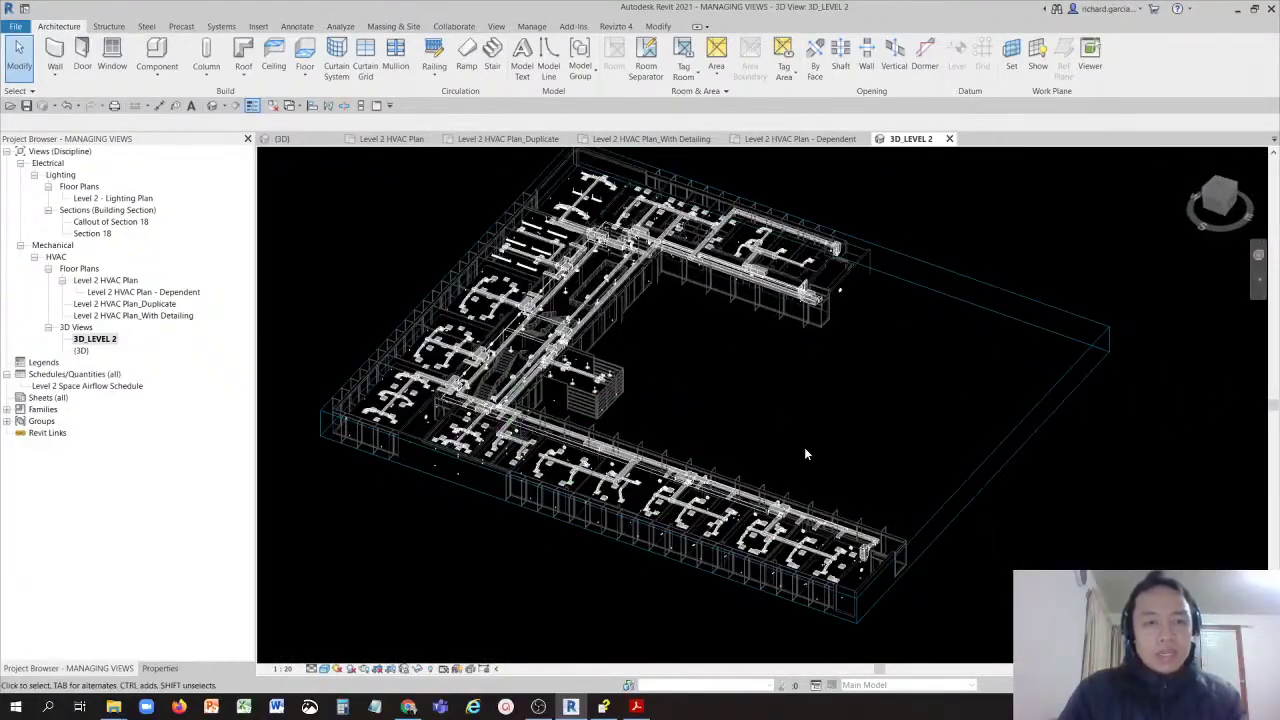
pyautogui.scroll(4, 690, 410)
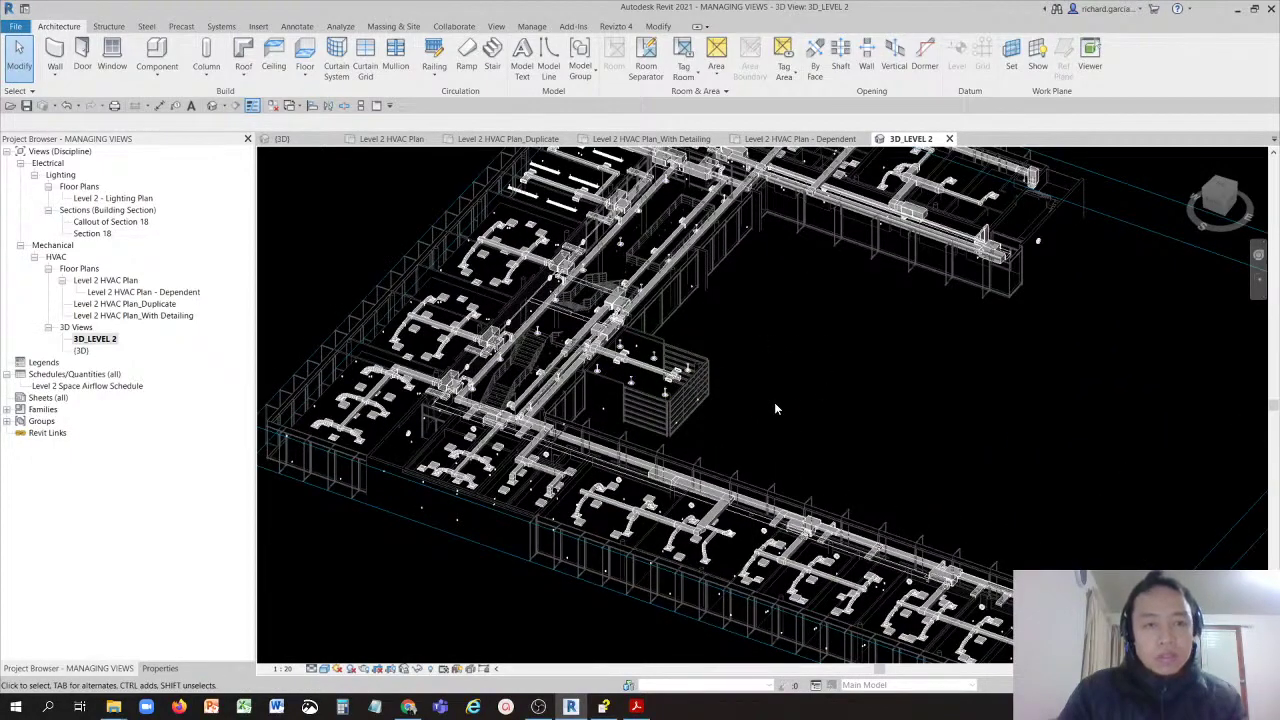
pyautogui.scroll(4, 774, 402)
pyautogui.scroll(-5, 750, 378)
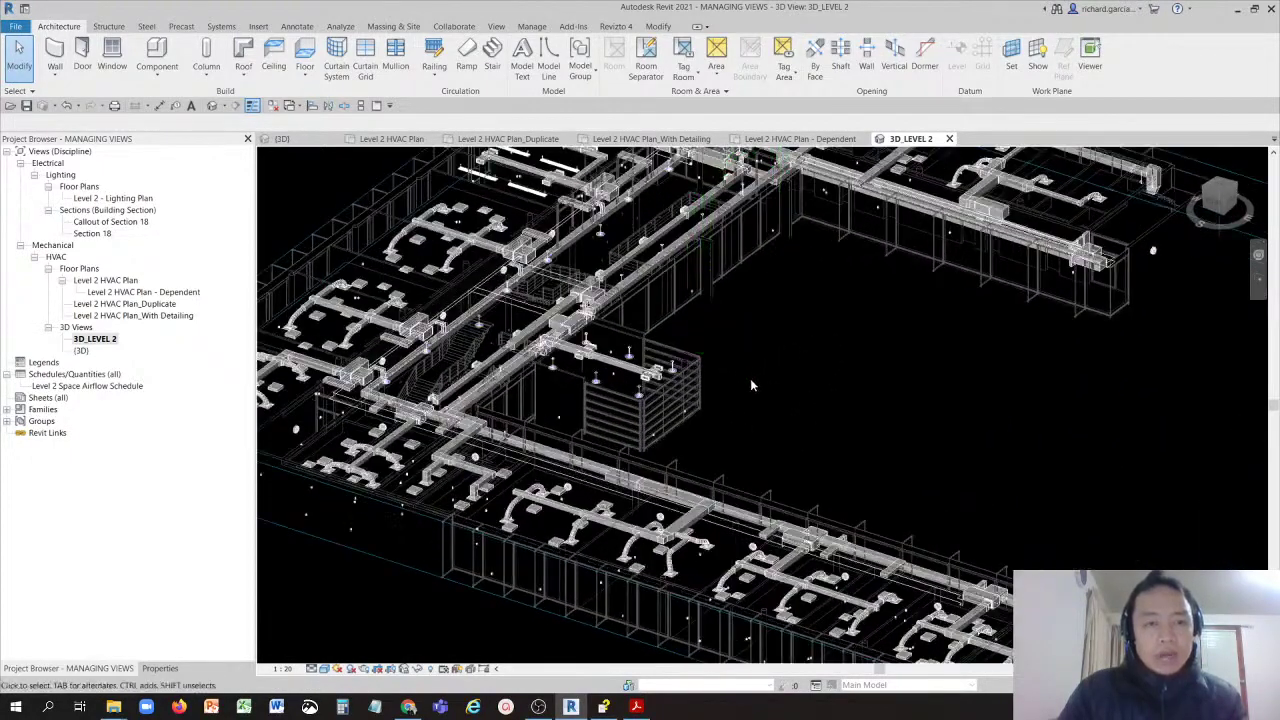
pyautogui.scroll(6, 851, 429)
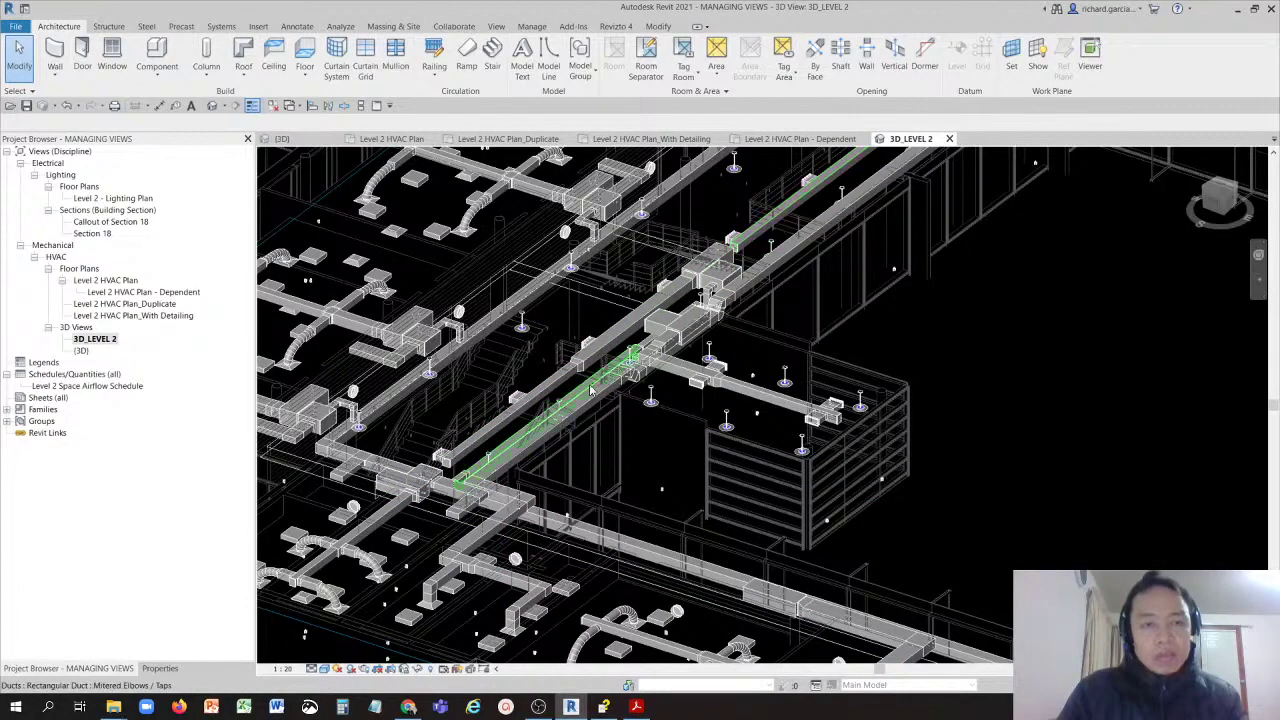
pyautogui.scroll(-5, 590, 390)
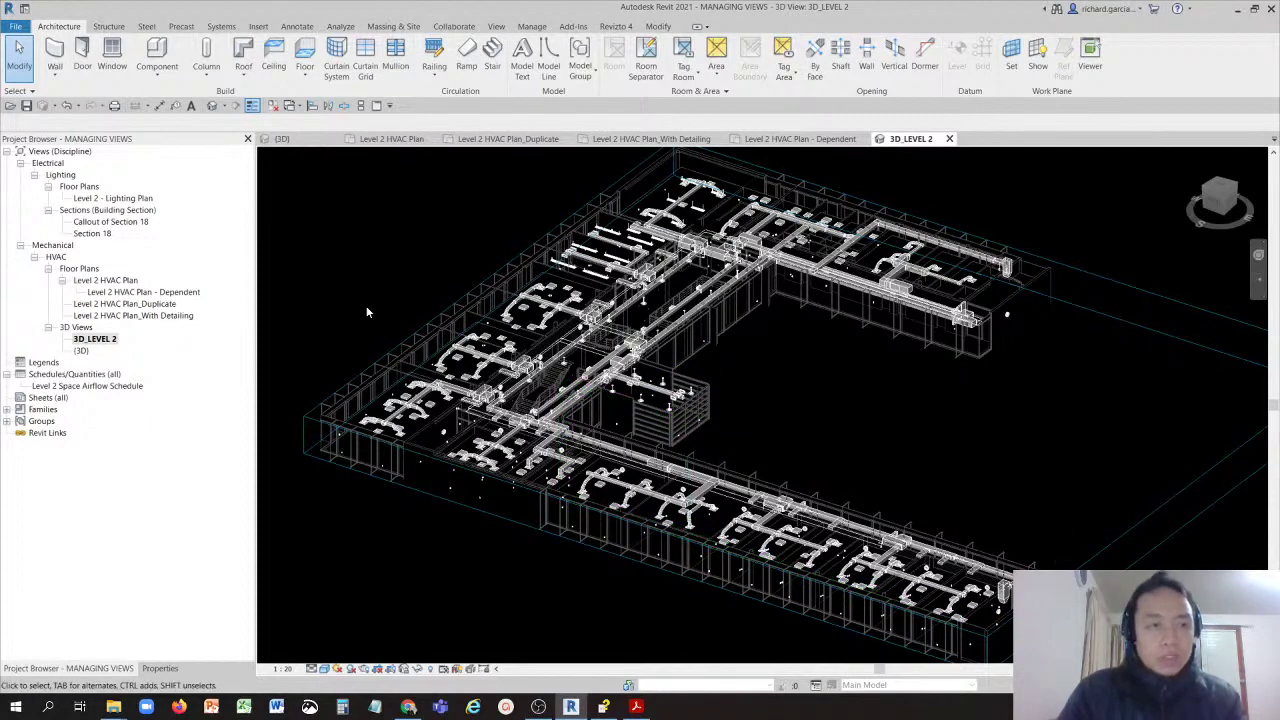
pyautogui.click(159, 669)
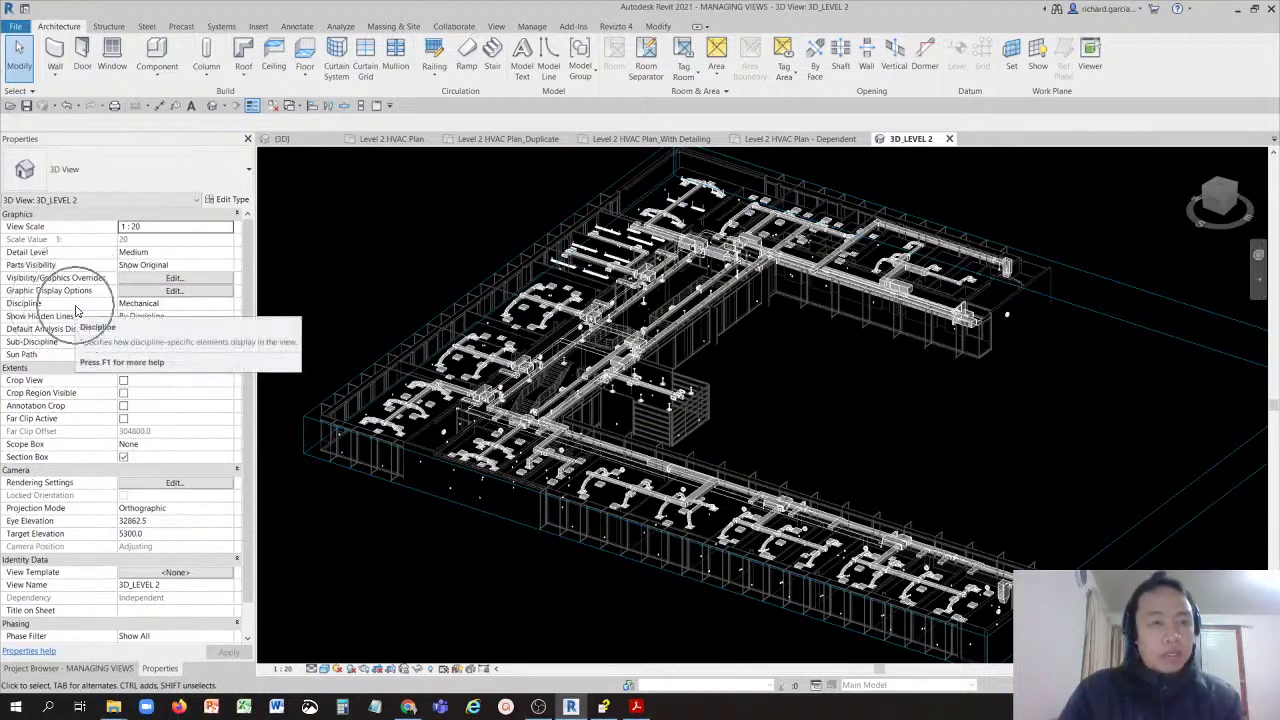
pyautogui.click(227, 306)
pyautogui.click(227, 306)
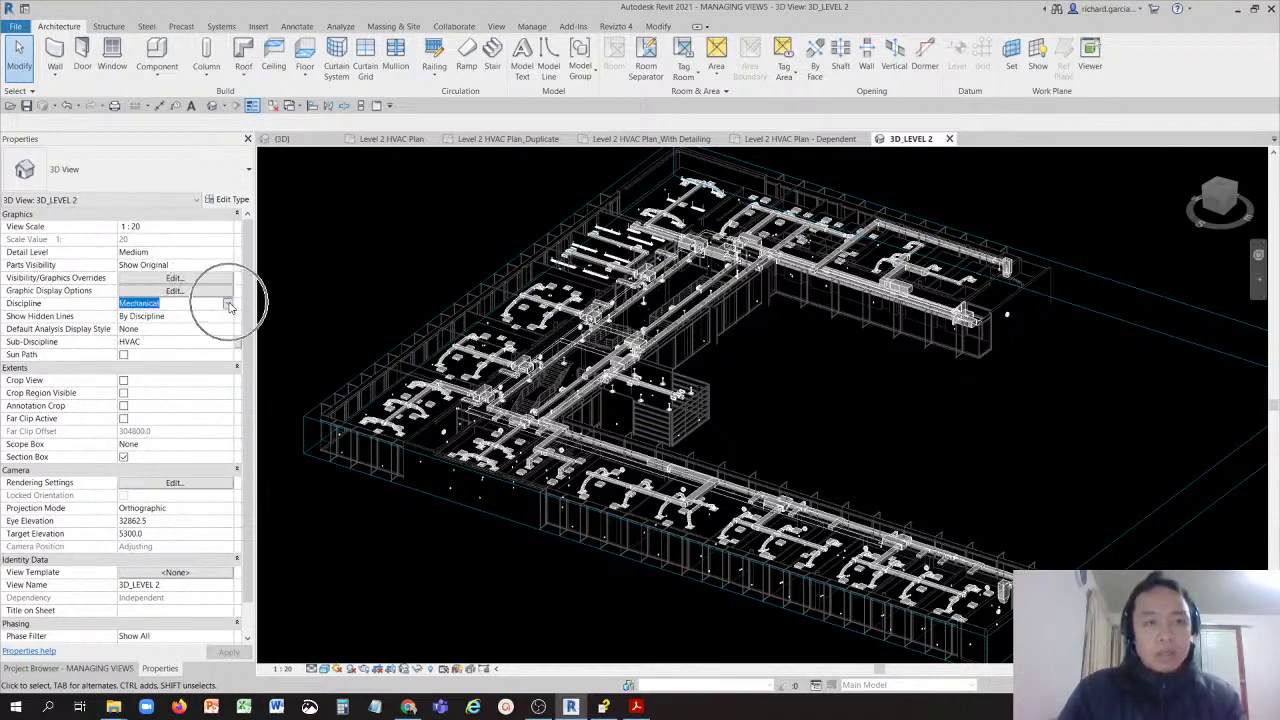
pyautogui.click(228, 304)
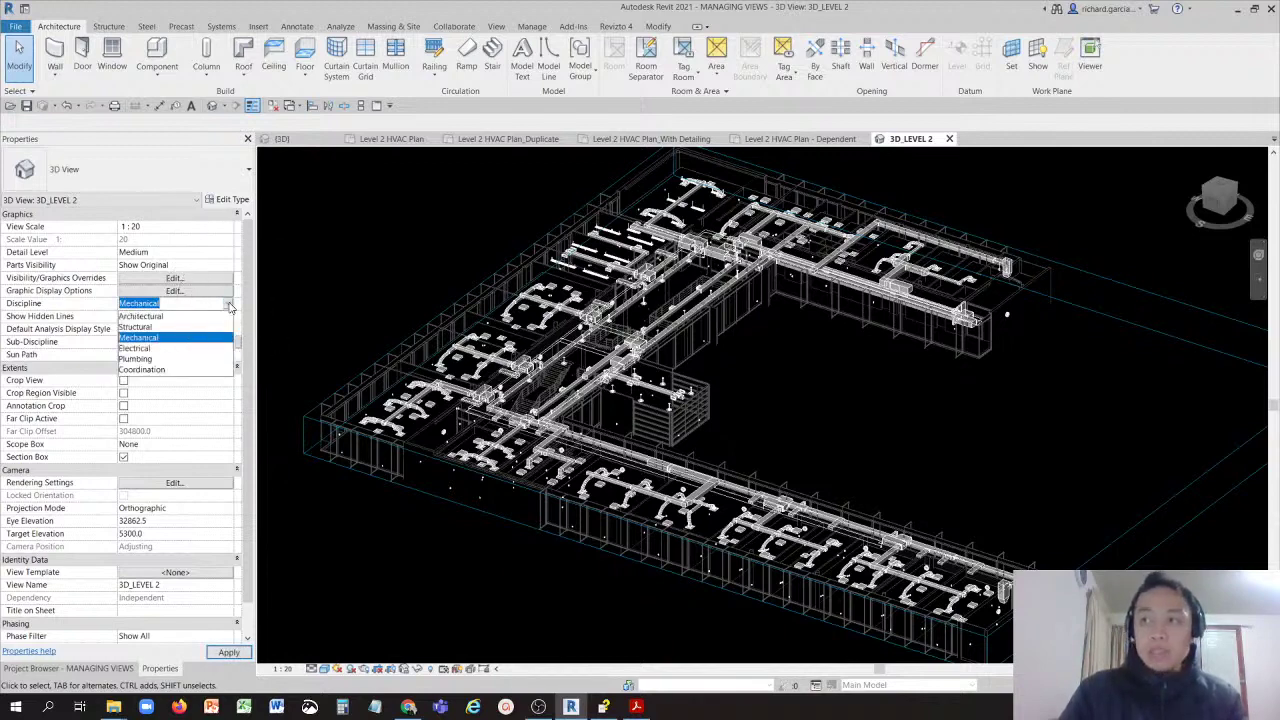
pyautogui.click(146, 371)
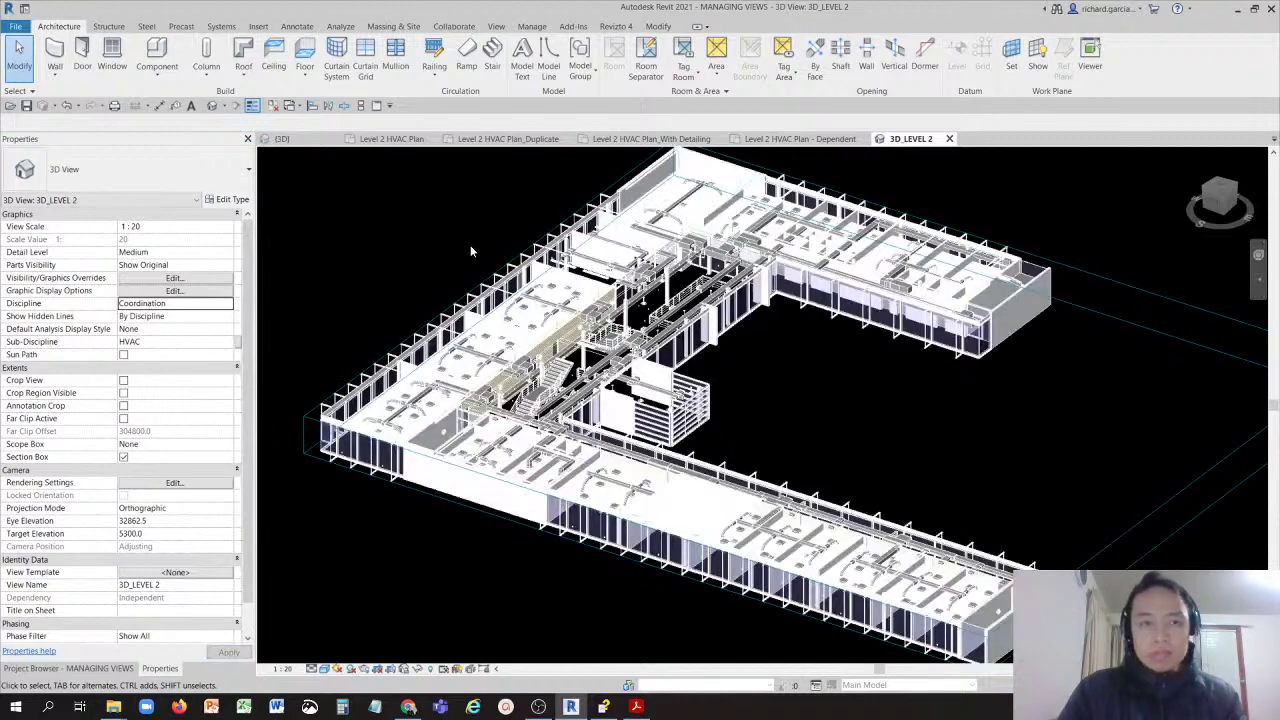
pyautogui.keyDown('shift'); pyautogui.moveTo(805, 403); pyautogui.dragTo(1025, 339, button='middle'); pyautogui.keyUp('shift')
pyautogui.scroll(6, 486, 377)
pyautogui.scroll(-5, 576, 428)
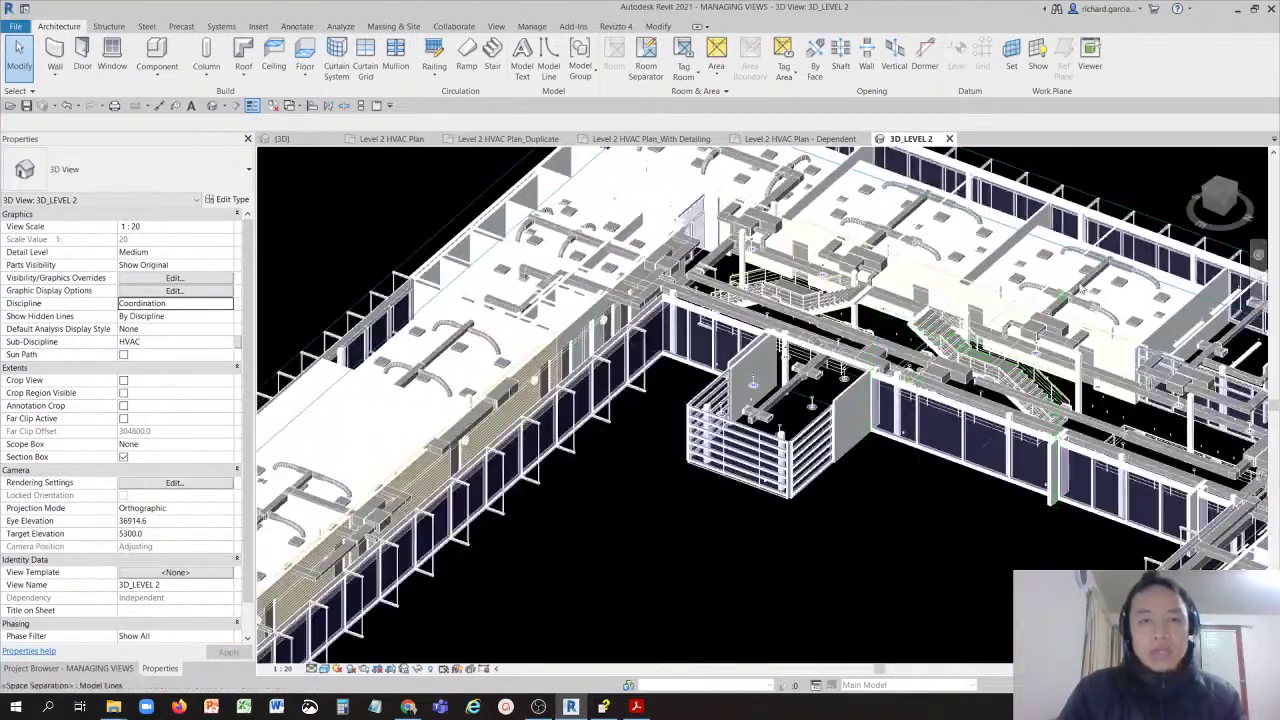
pyautogui.scroll(6, 1025, 339)
pyautogui.scroll(-6, 1025, 339)
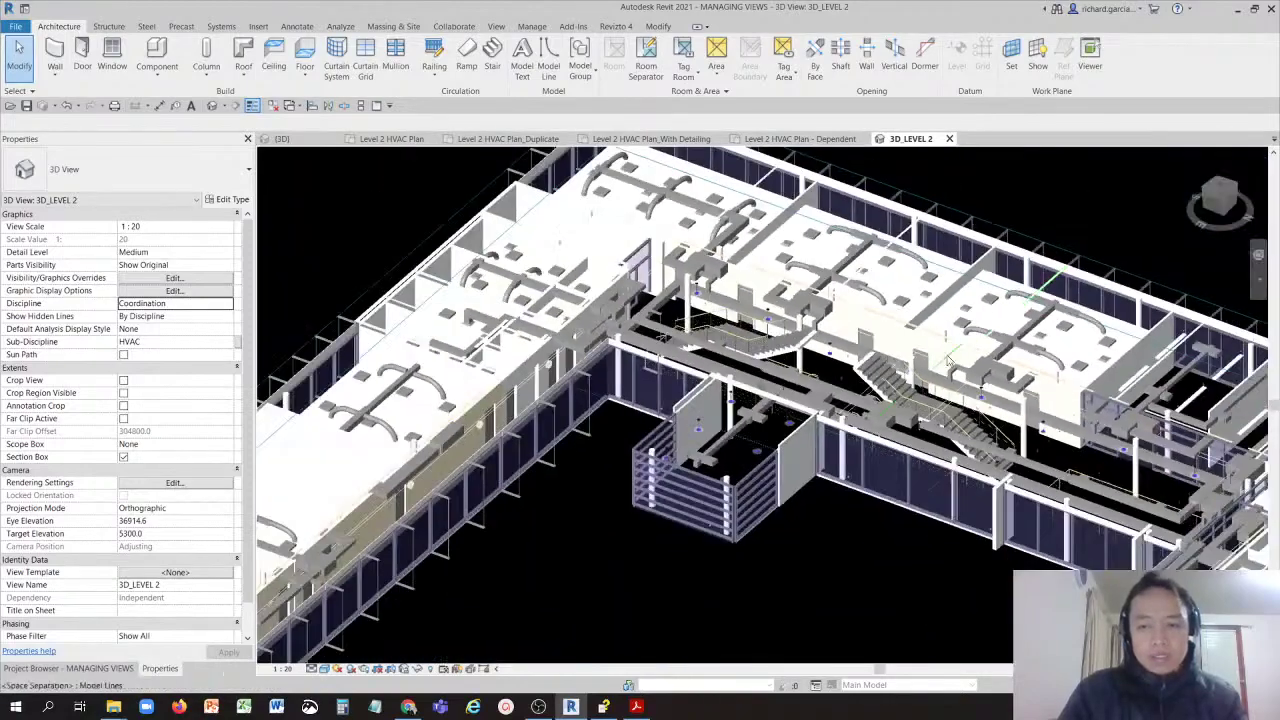
# Step: Reset 3D_LEVEL 2 to its Home orientation and tilt it to review the whole Level 2 floor
pyautogui.keyDown('shift'); pyautogui.moveTo(1001, 346); pyautogui.dragTo(943, 516, button='middle'); pyautogui.keyUp('shift')
pyautogui.scroll(-8, 1015, 402)
pyautogui.click(958, 549)
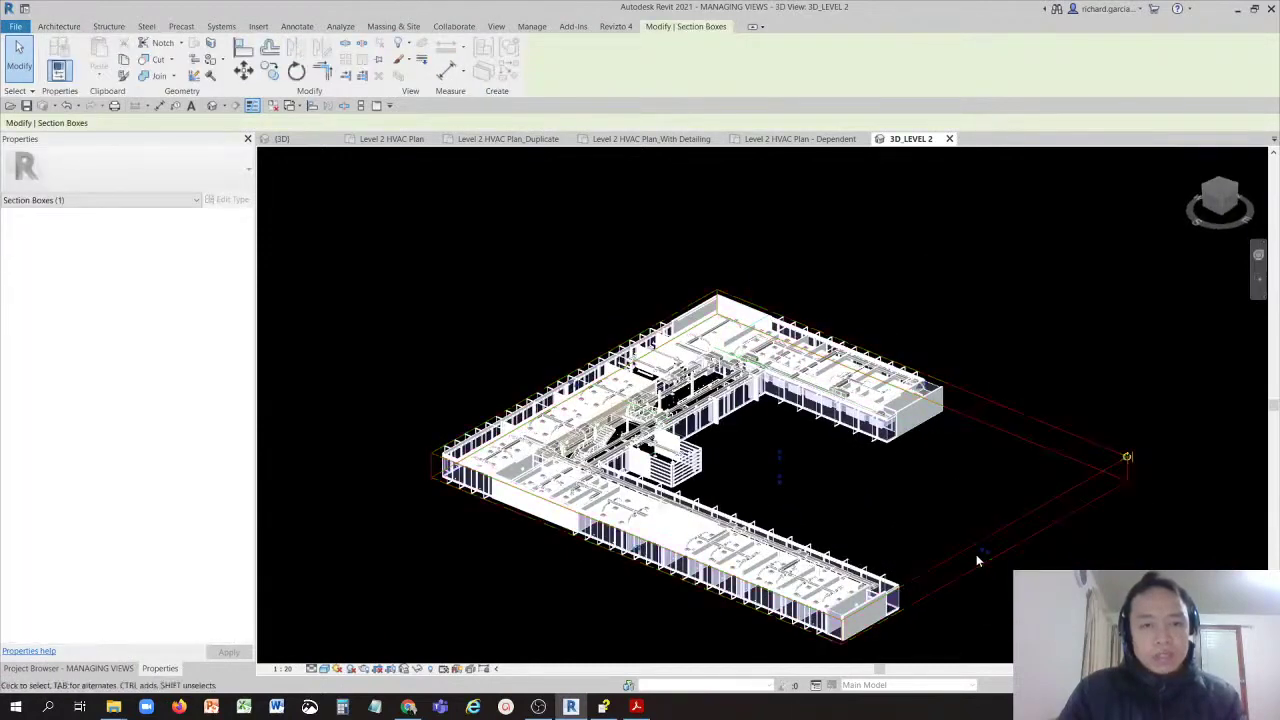
pyautogui.click(991, 396)
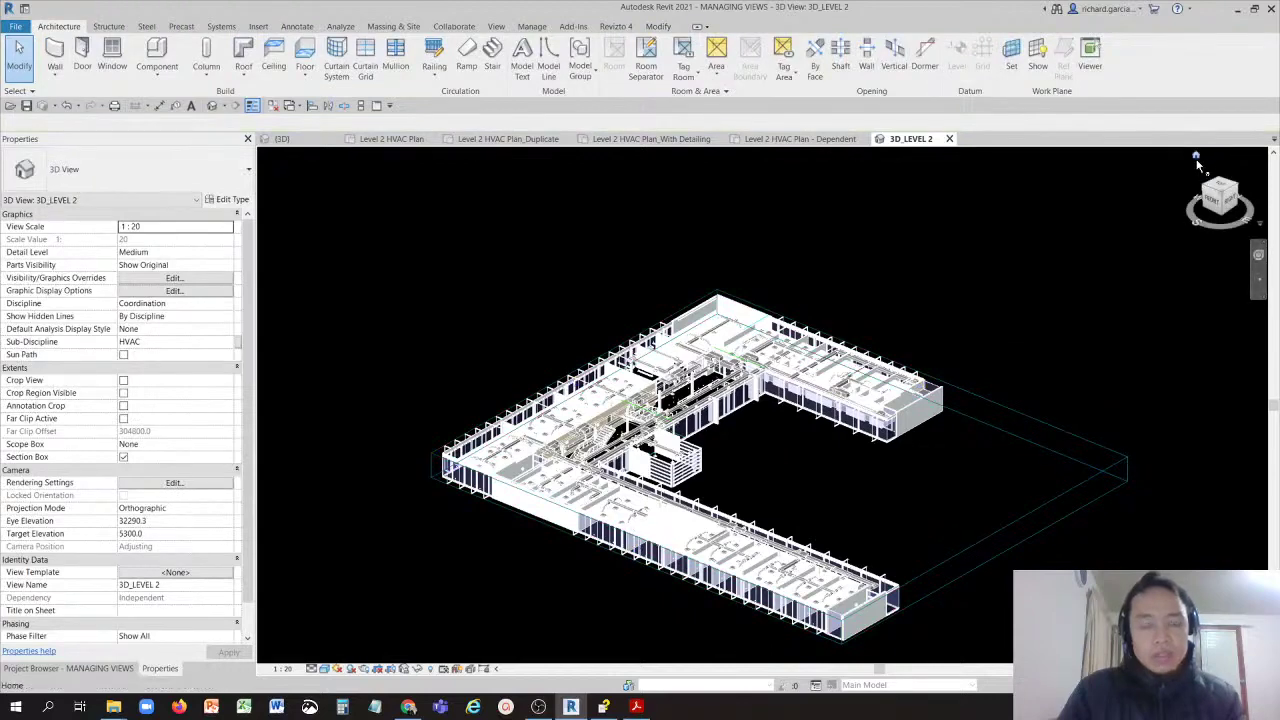
pyautogui.click(1196, 159)
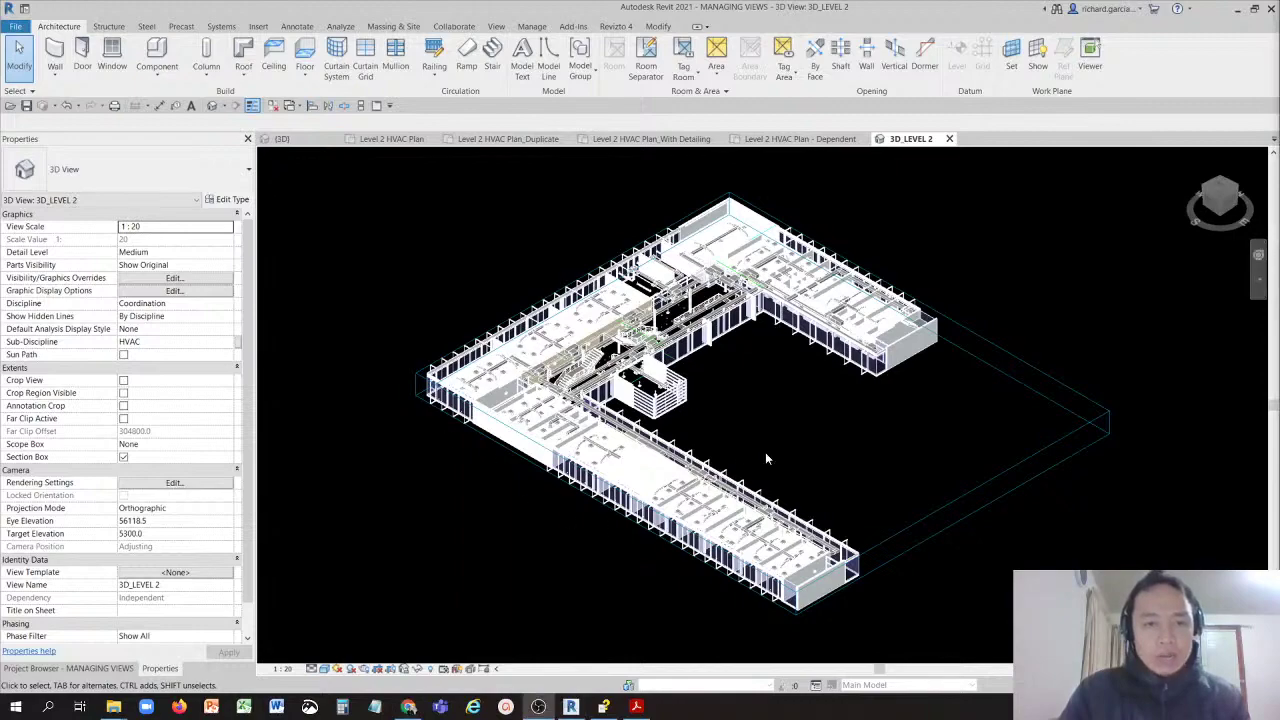
pyautogui.scroll(3, 793, 447)
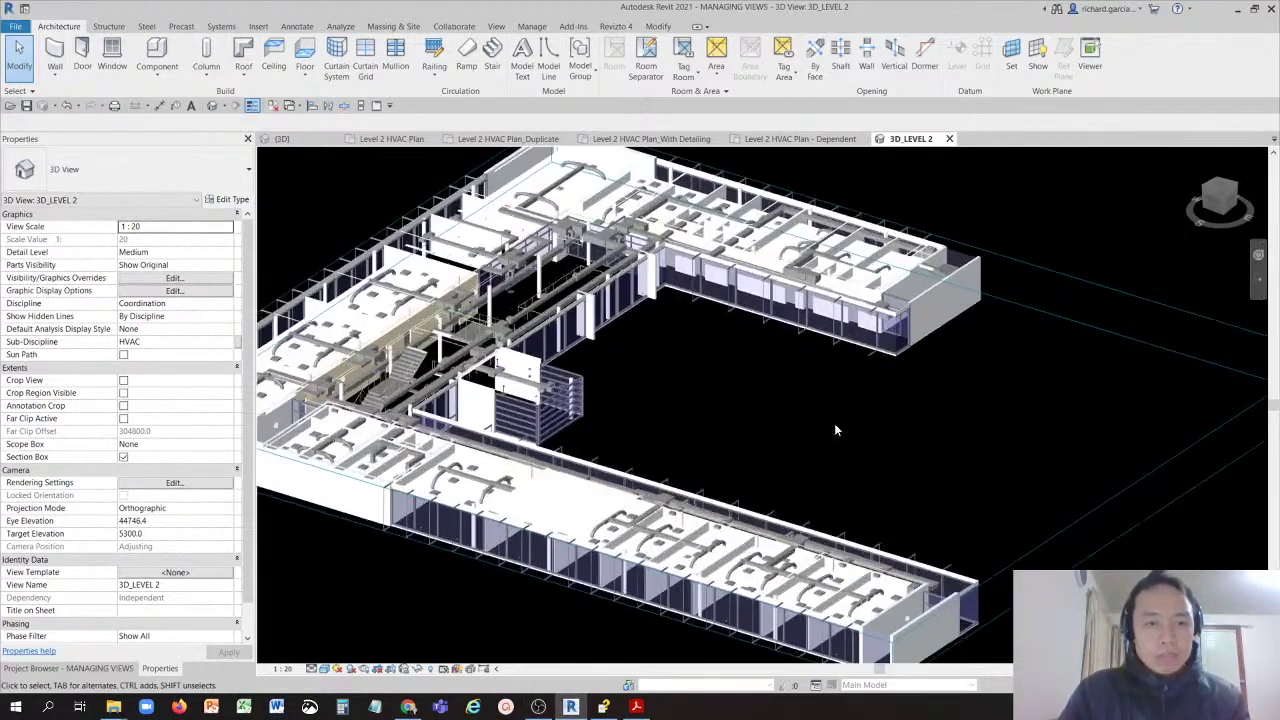
pyautogui.scroll(-5, 836, 430)
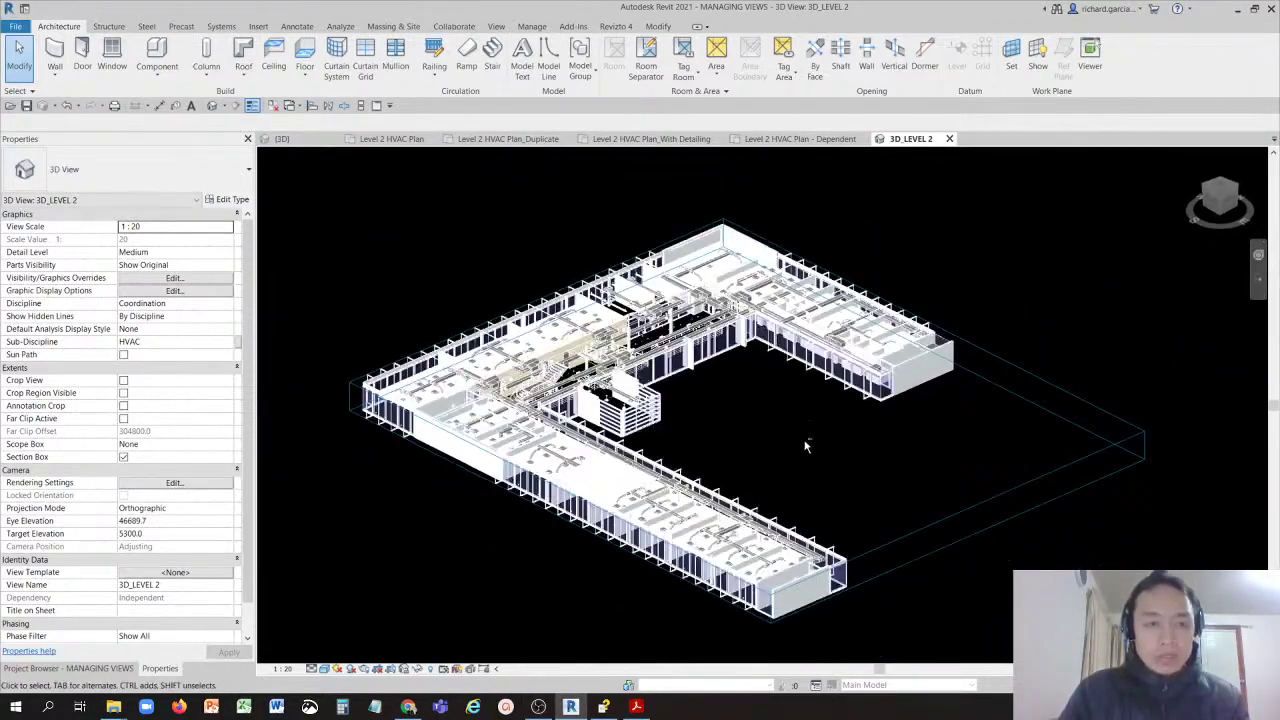
pyautogui.moveTo(806, 447)
pyautogui.keyDown('shift'); pyautogui.mouseDown(button='middle')
pyautogui.moveTo(819, 465)
pyautogui.moveTo(828, 448)
pyautogui.moveTo(832, 469)
pyautogui.moveTo(820, 467)
pyautogui.moveTo(822, 442)
pyautogui.mouseUp(button='middle'); pyautogui.keyUp('shift')
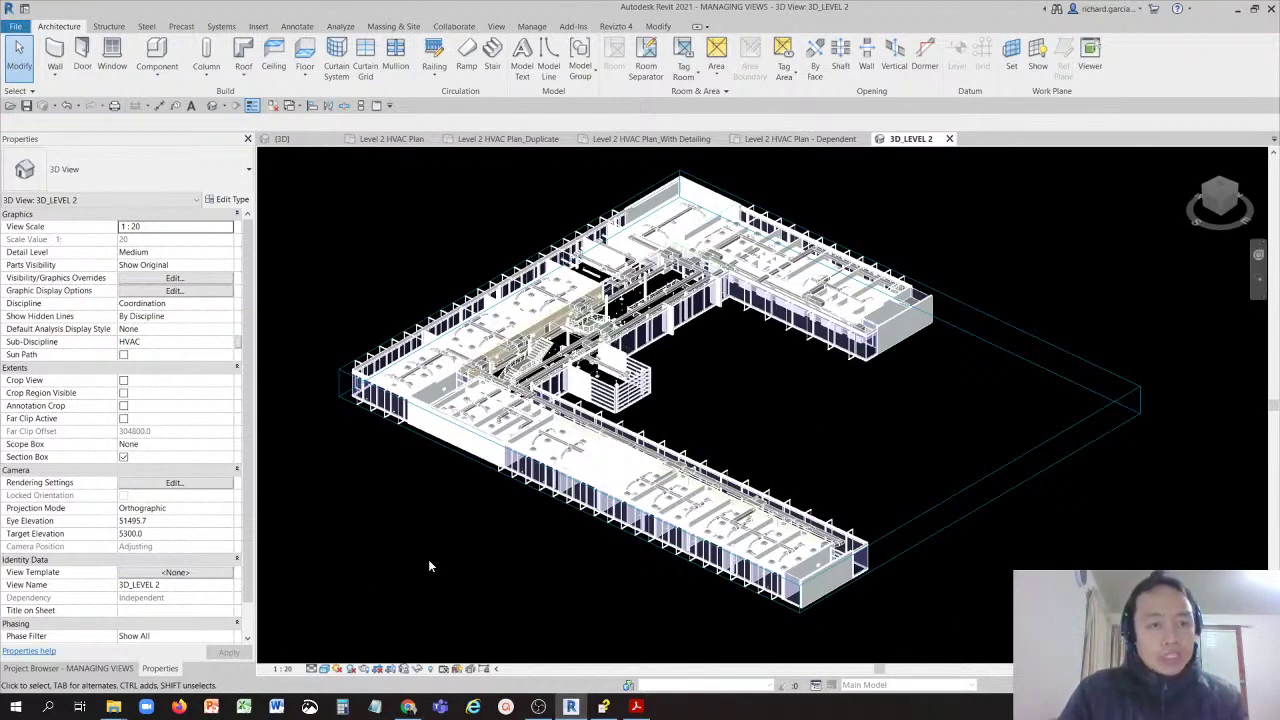
# Step: Set the view's detail level to Coarse and orbit around the rooms, corridor and stair
pyautogui.click(312, 669)
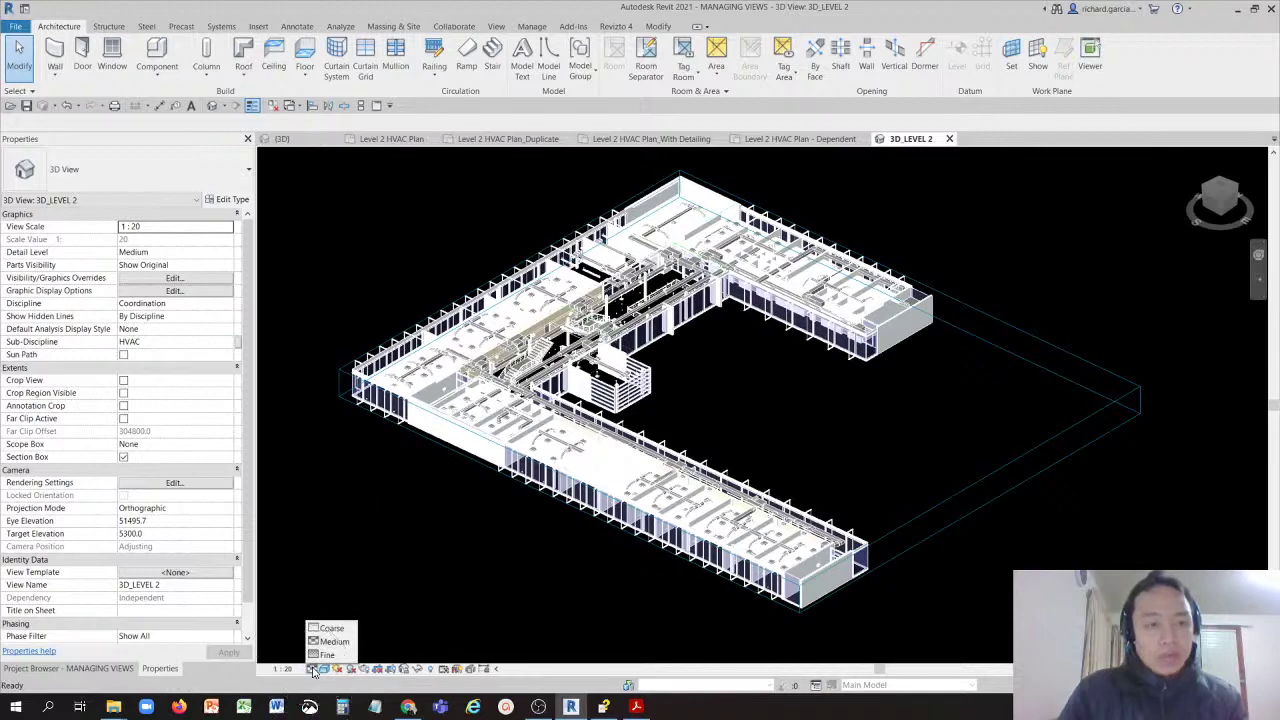
pyautogui.click(332, 629)
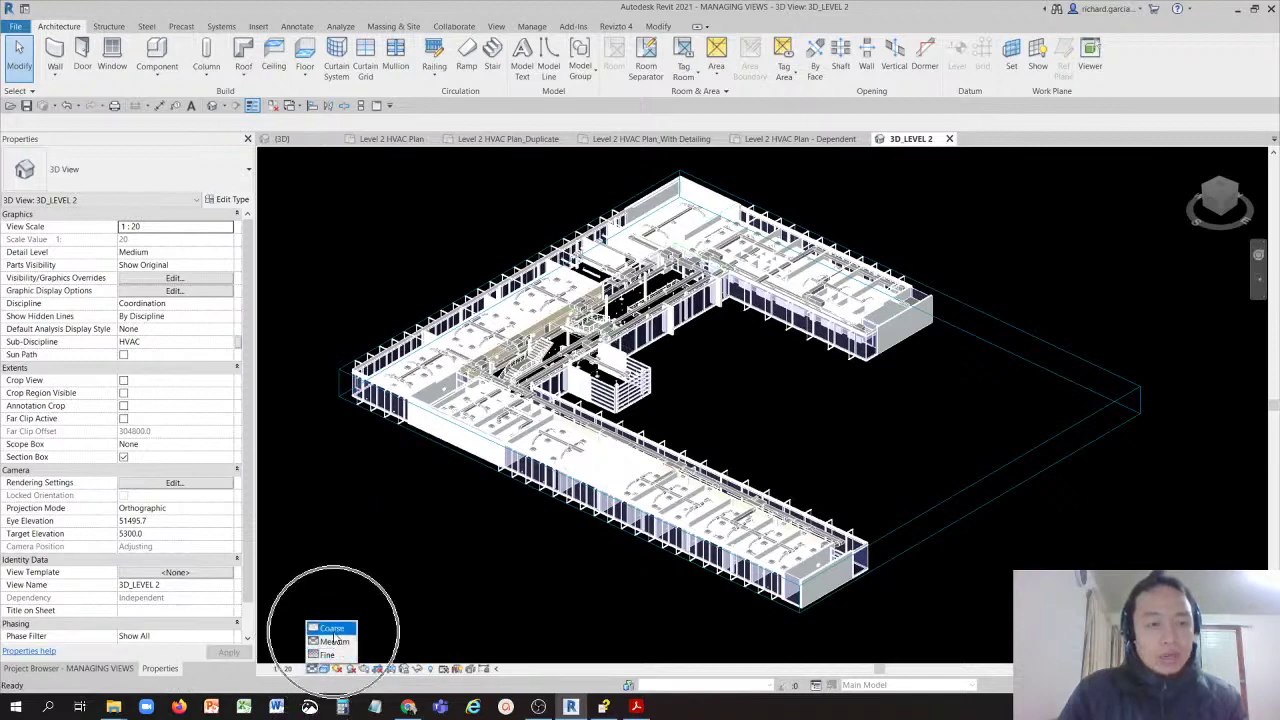
pyautogui.scroll(10, 500, 567)
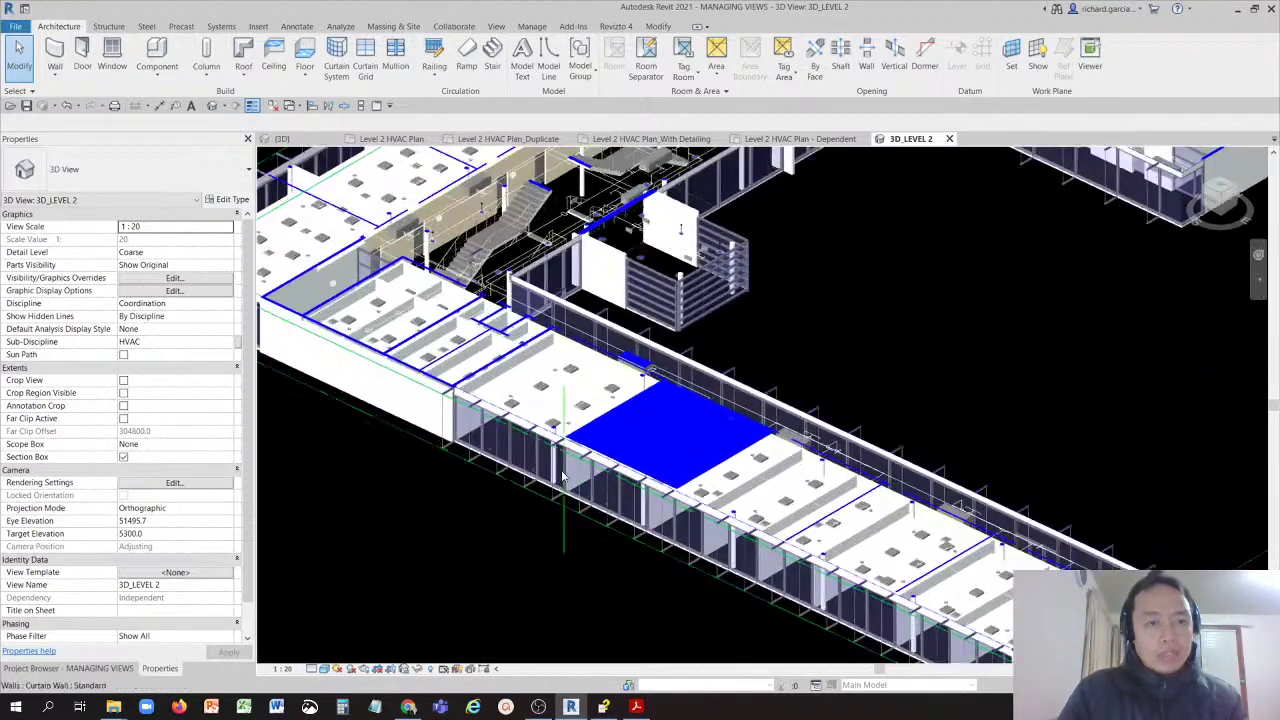
pyautogui.keyDown('shift'); pyautogui.moveTo(640, 420); pyautogui.dragTo(757, 421, button='middle'); pyautogui.keyUp('shift')
pyautogui.scroll(-8, 654, 323)
pyautogui.scroll(10, 562, 533)
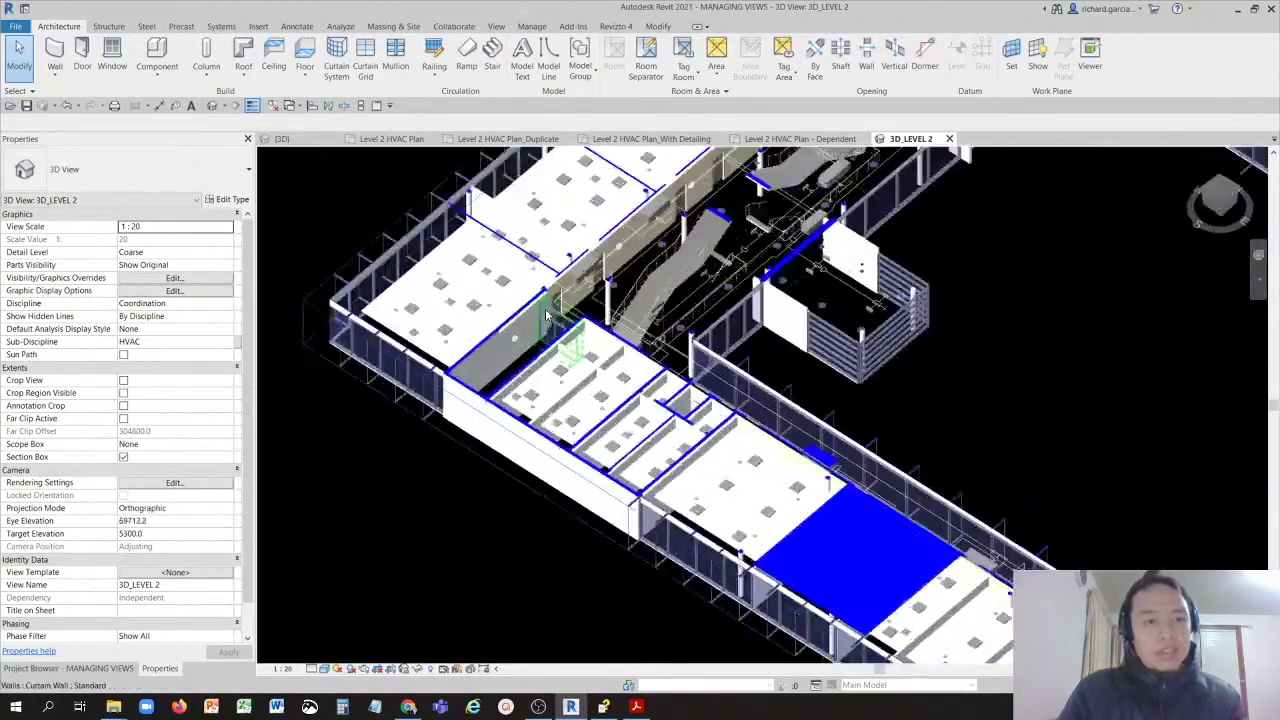
pyautogui.scroll(-6, 562, 533)
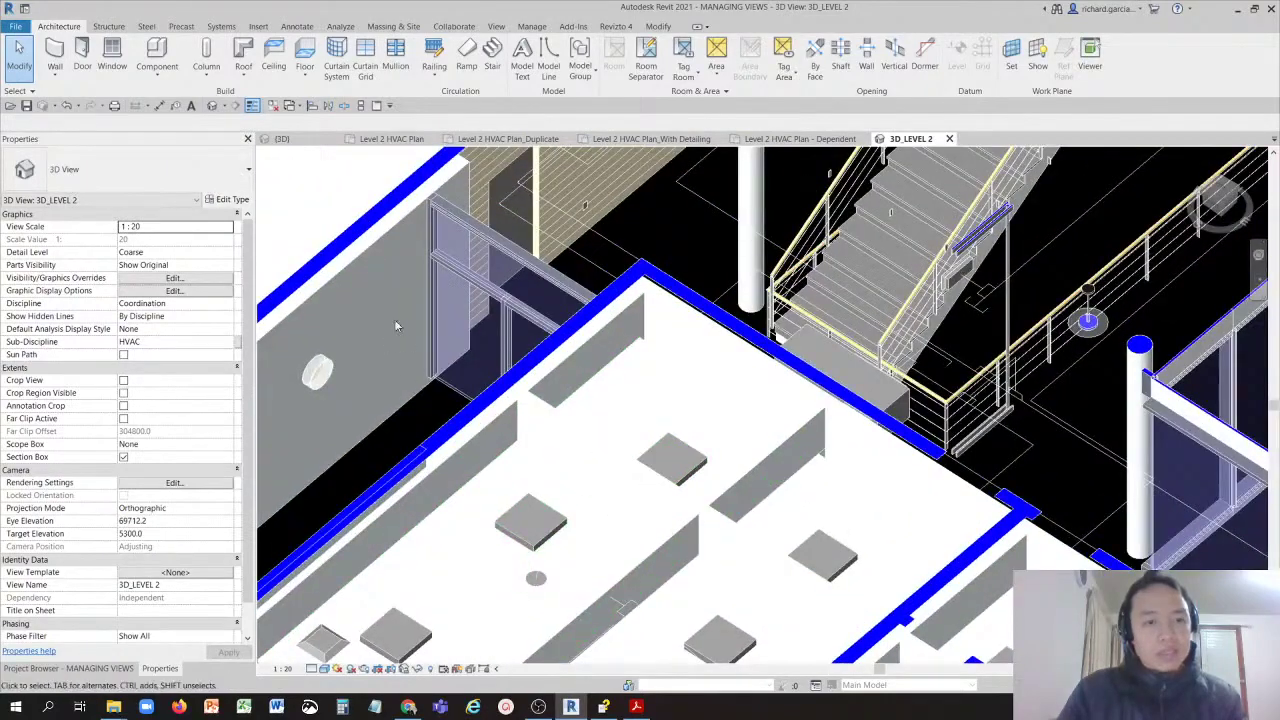
pyautogui.keyDown('shift'); pyautogui.moveTo(620, 400); pyautogui.dragTo(692, 207, button='middle'); pyautogui.keyUp('shift')
pyautogui.scroll(5, 629, 323)
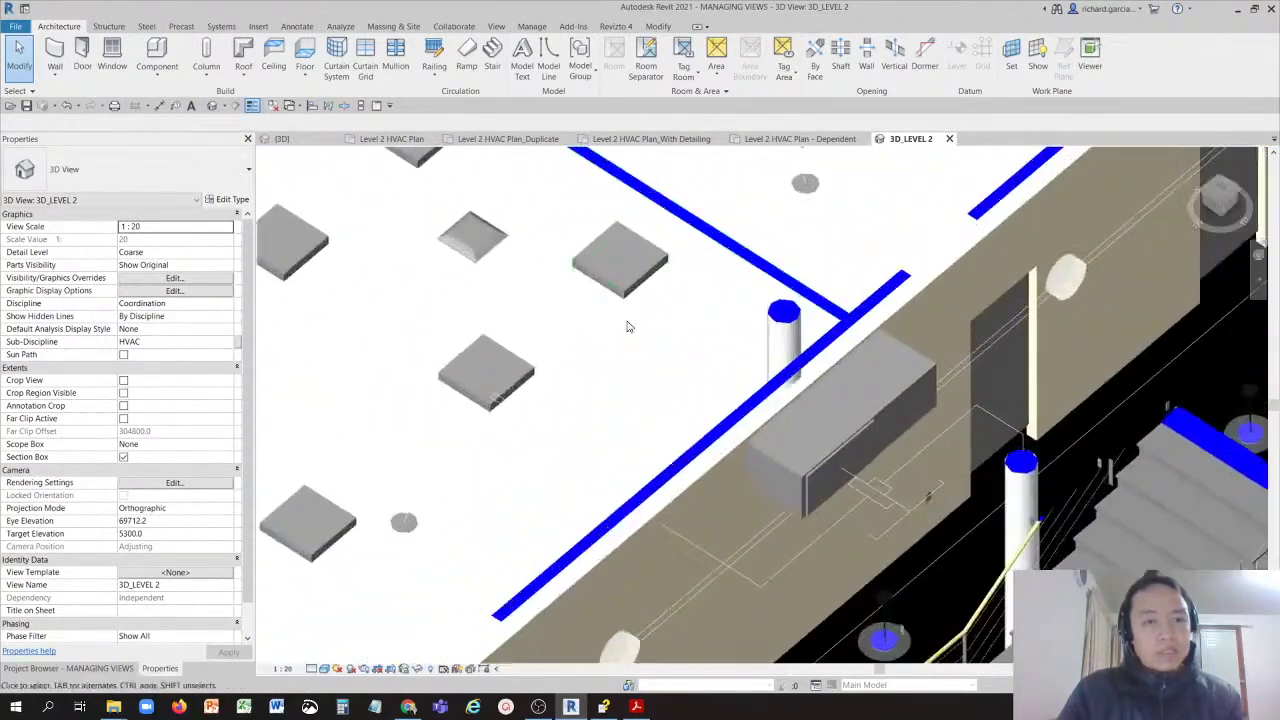
pyautogui.scroll(-5, 483, 369)
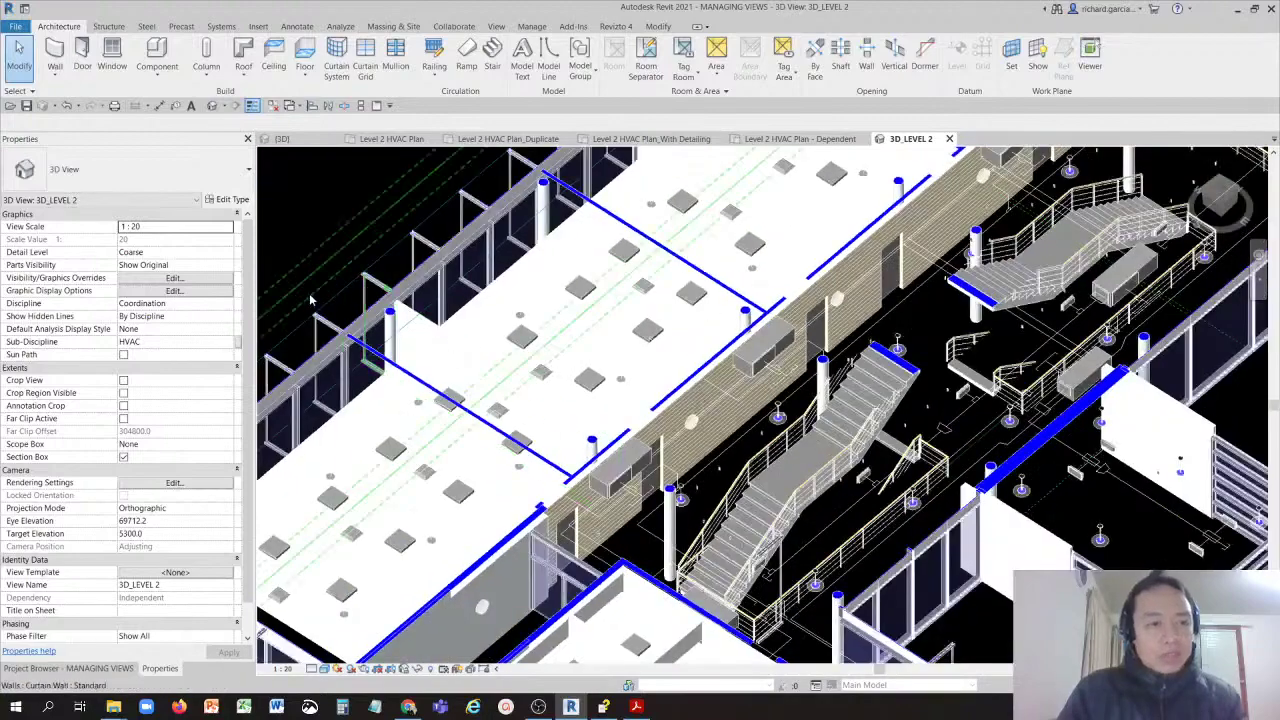
pyautogui.click(229, 303)
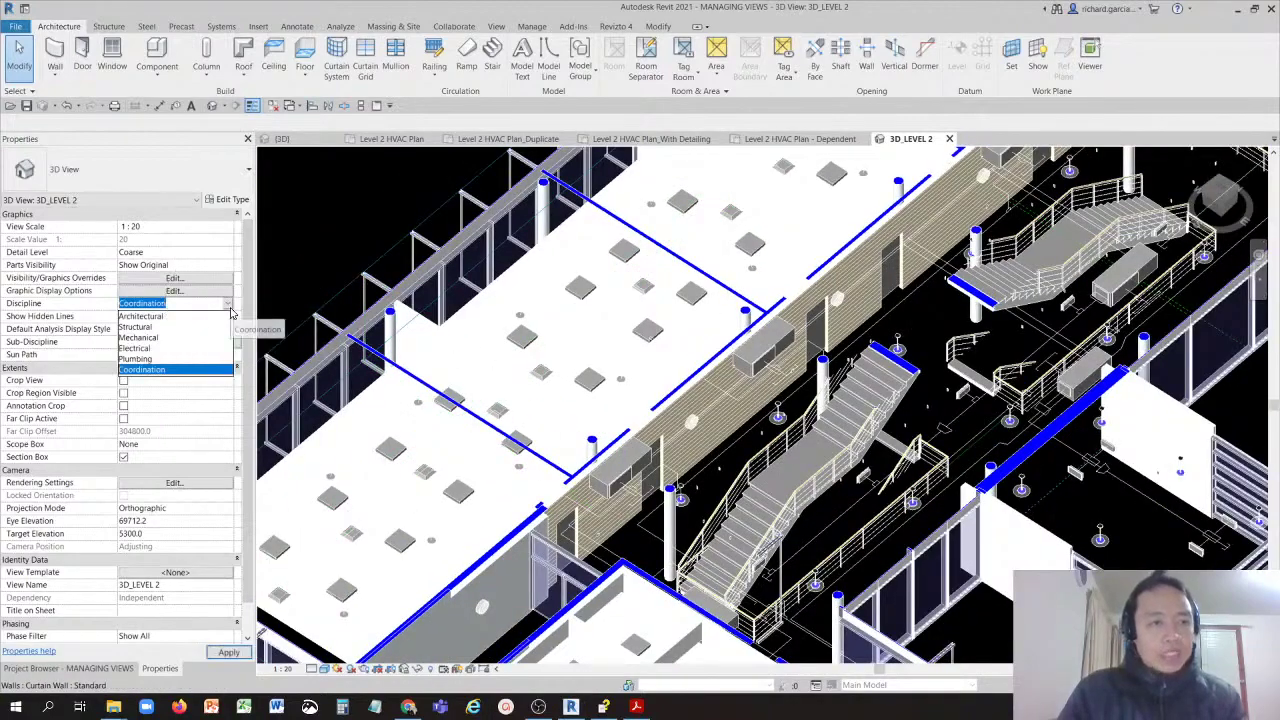
# Step: Set the view discipline to Mechanical and pan across the ducts and fixtures
pyautogui.click(138, 337)
pyautogui.scroll(-1, 487, 402)
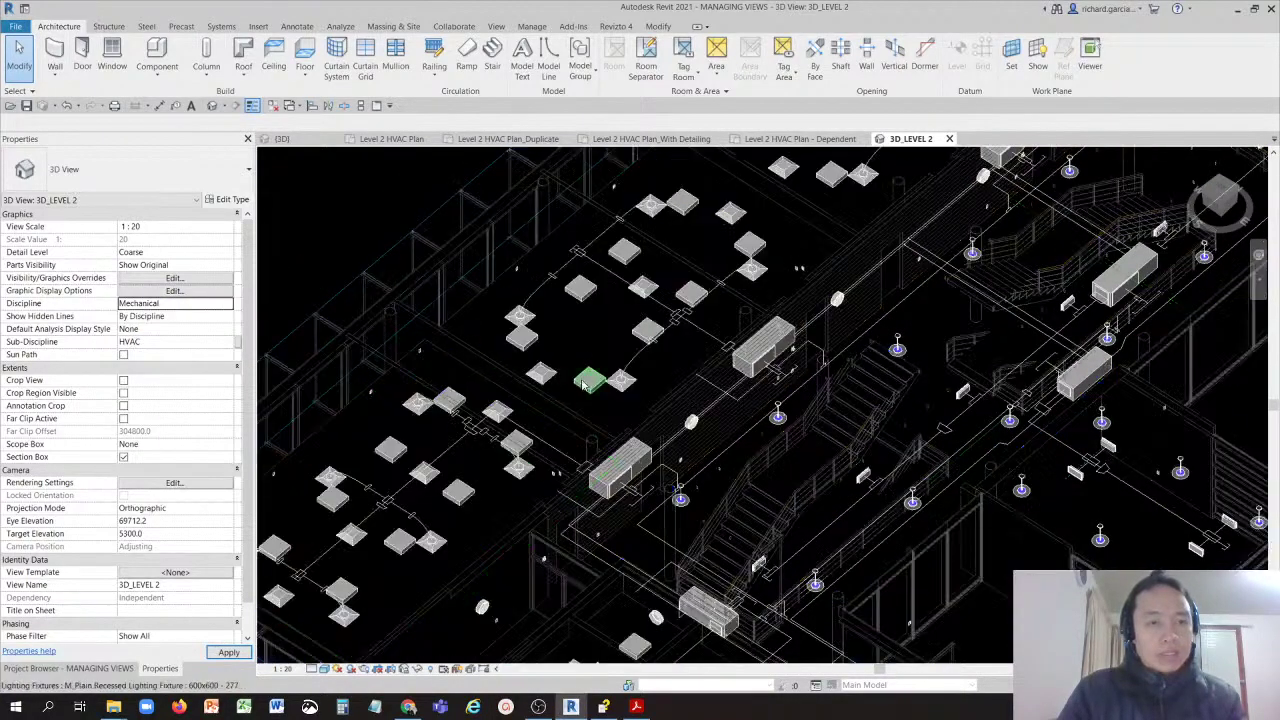
pyautogui.scroll(2, 690, 517)
pyautogui.moveTo(690, 517); pyautogui.dragTo(430, 250, button='middle')
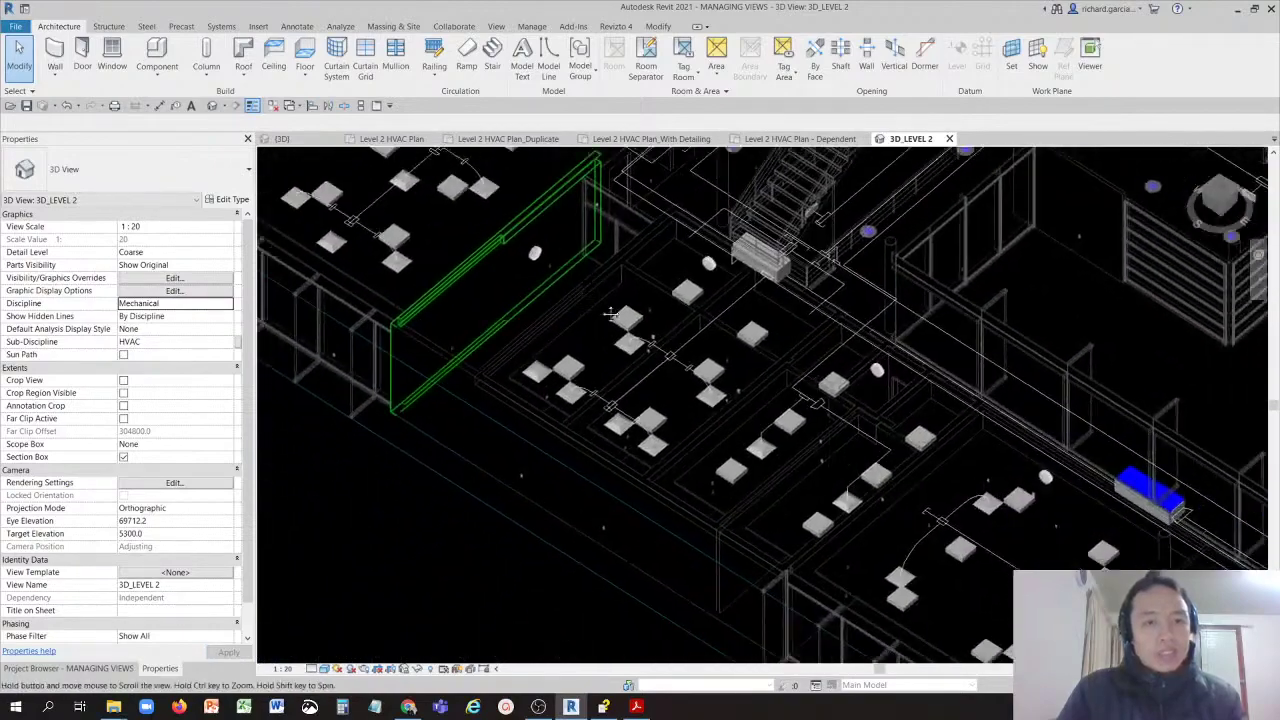
pyautogui.scroll(4, 840, 352)
pyautogui.scroll(-1, 815, 352)
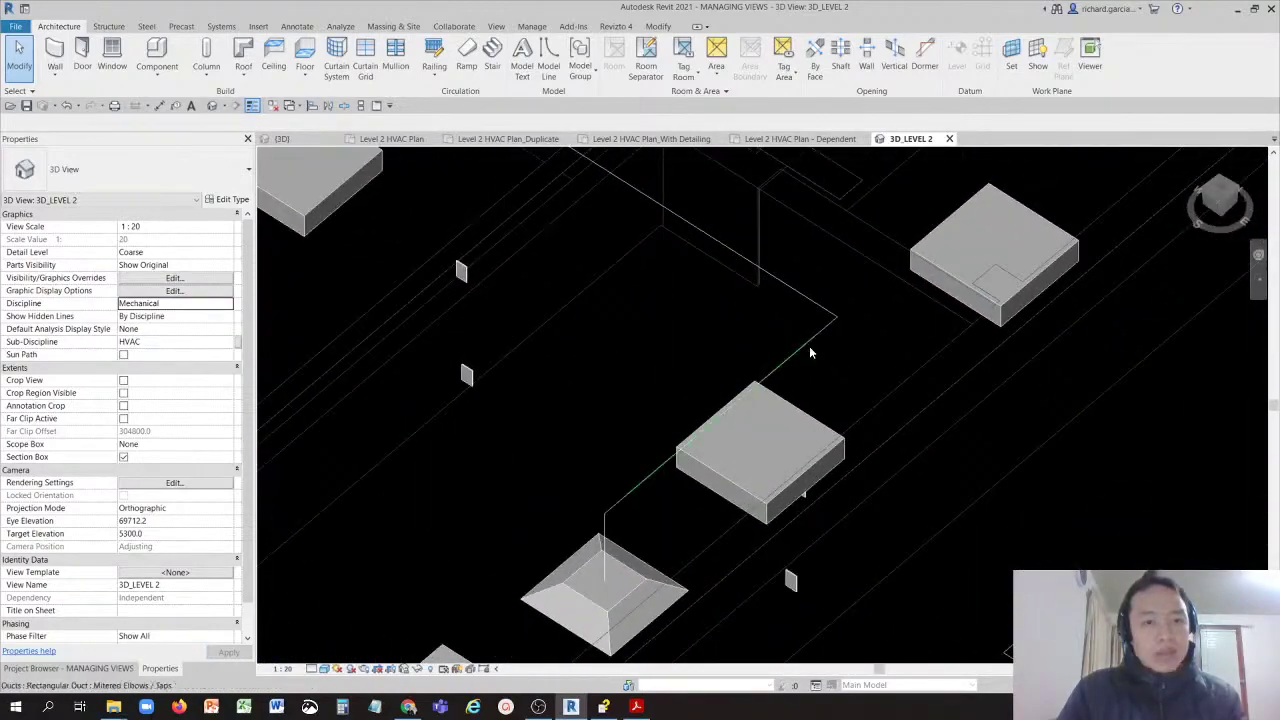
# Step: Inspect a rectangular exhaust air duct and the 650x350 supply air duct, then deselect
pyautogui.click(809, 346)
pyautogui.keyDown('shift'); pyautogui.moveTo(809, 346); pyautogui.dragTo(842, 301, button='middle'); pyautogui.keyUp('shift')
pyautogui.scroll(-6, 842, 301)
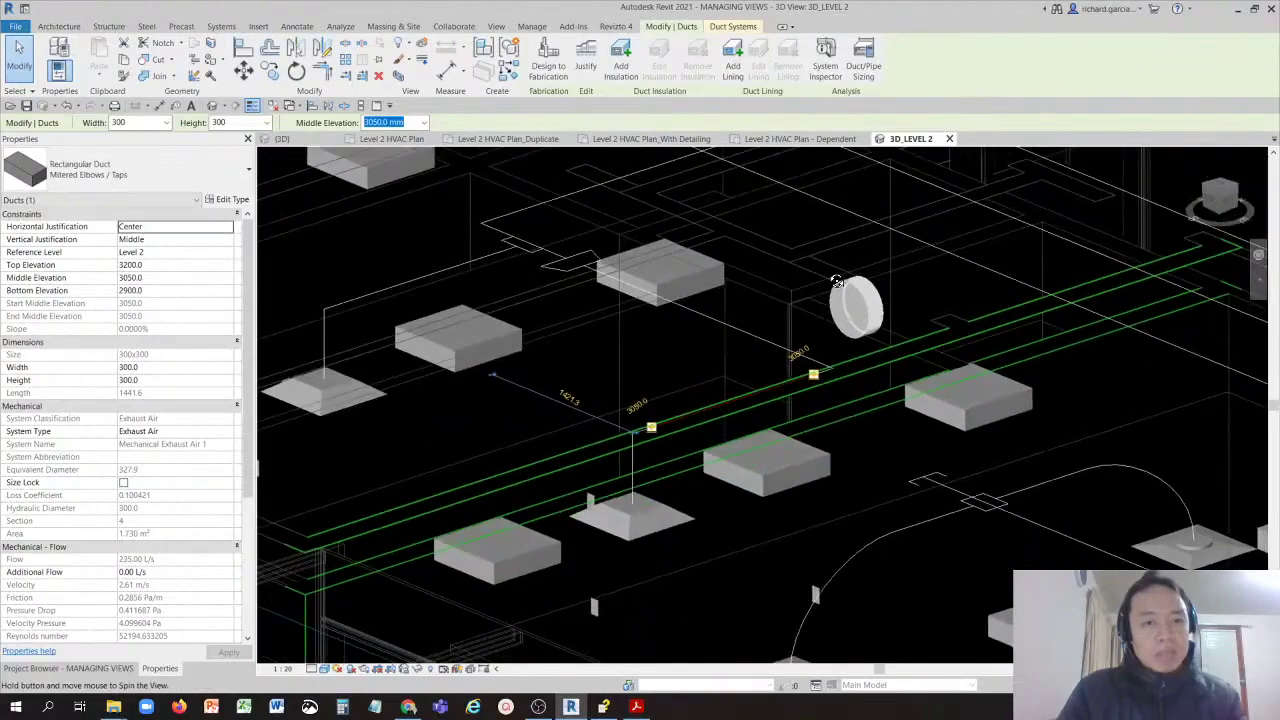
pyautogui.scroll(6, 900, 350)
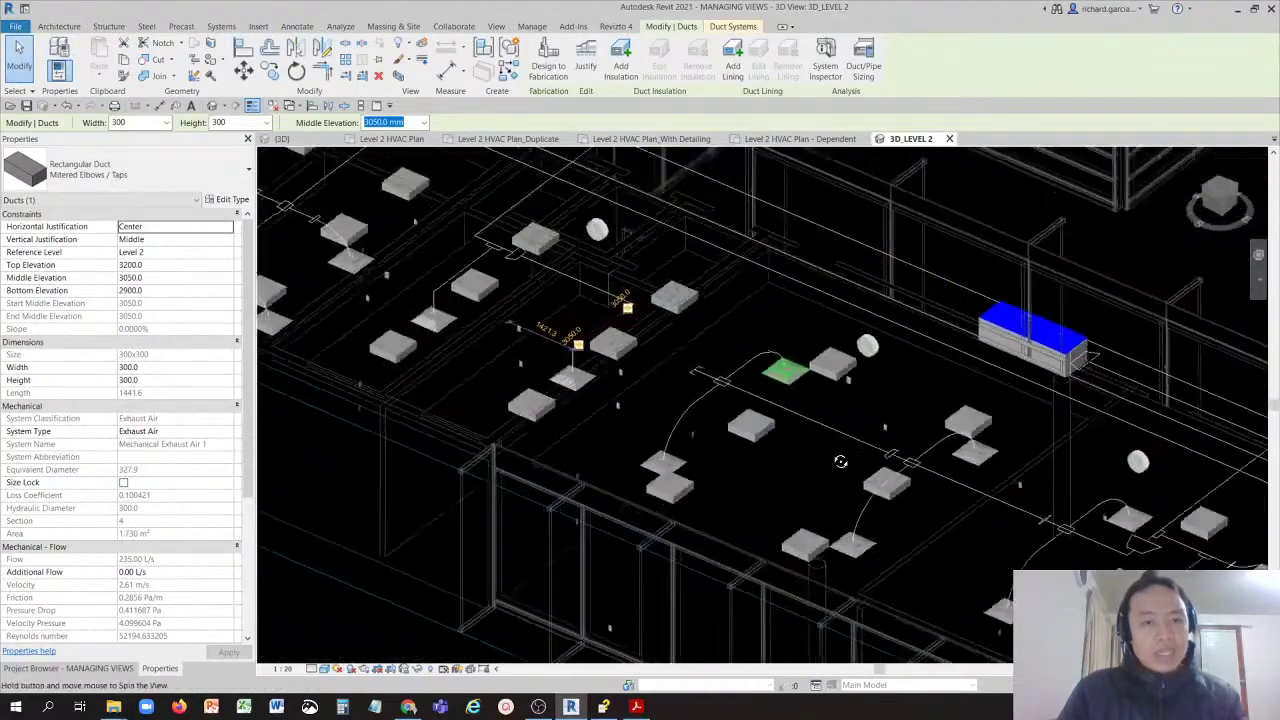
pyautogui.scroll(3, 925, 342)
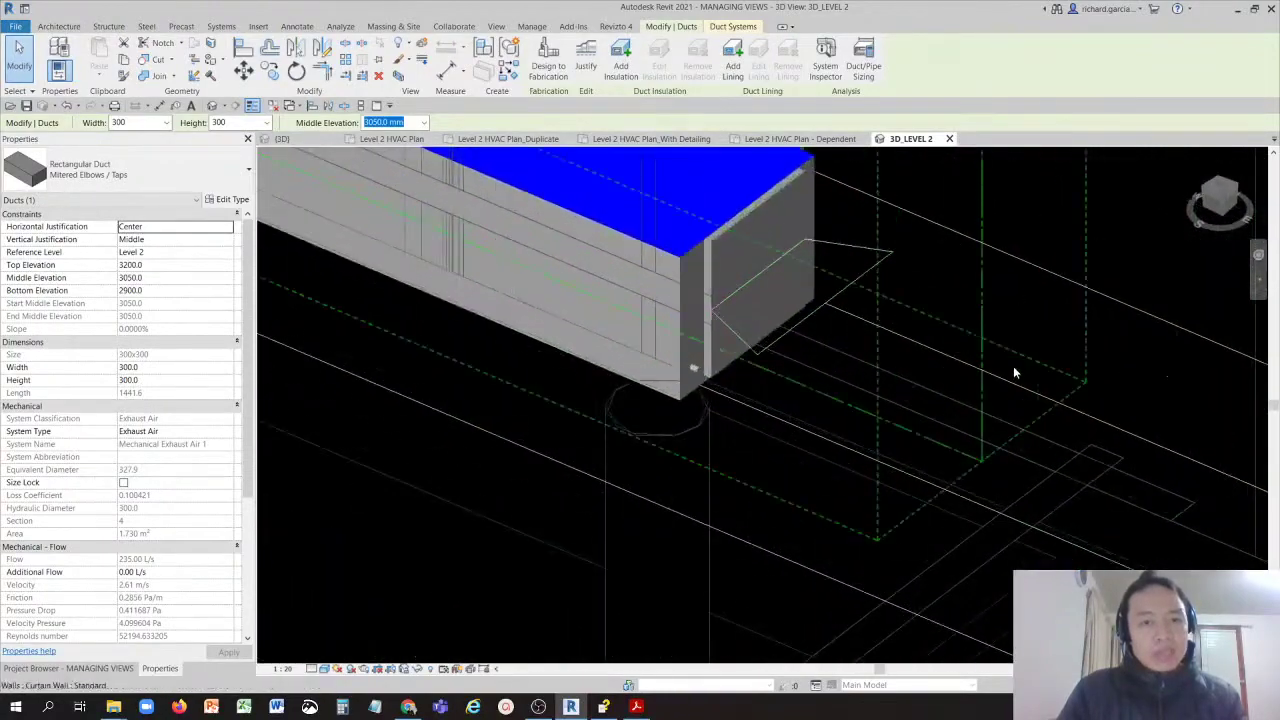
pyautogui.click(1022, 391)
pyautogui.scroll(-1, 858, 378)
pyautogui.scroll(-2, 858, 374)
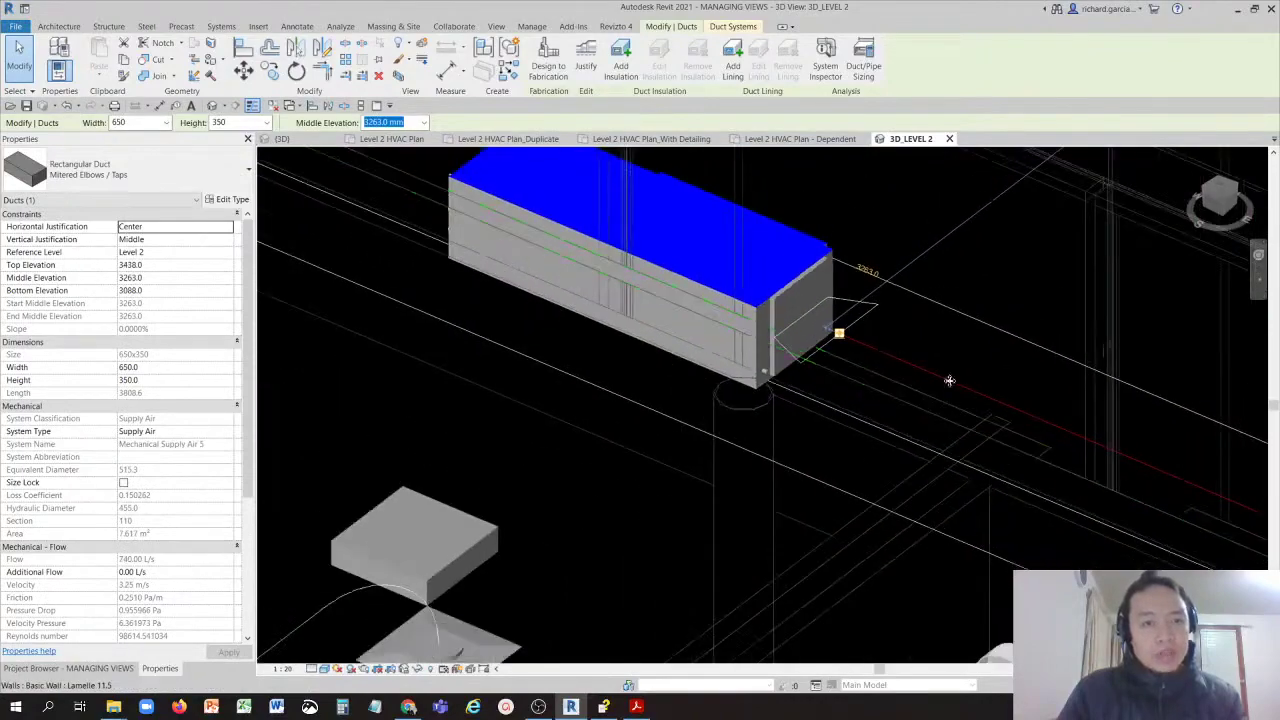
pyautogui.moveTo(949, 380); pyautogui.dragTo(791, 260, button='middle')
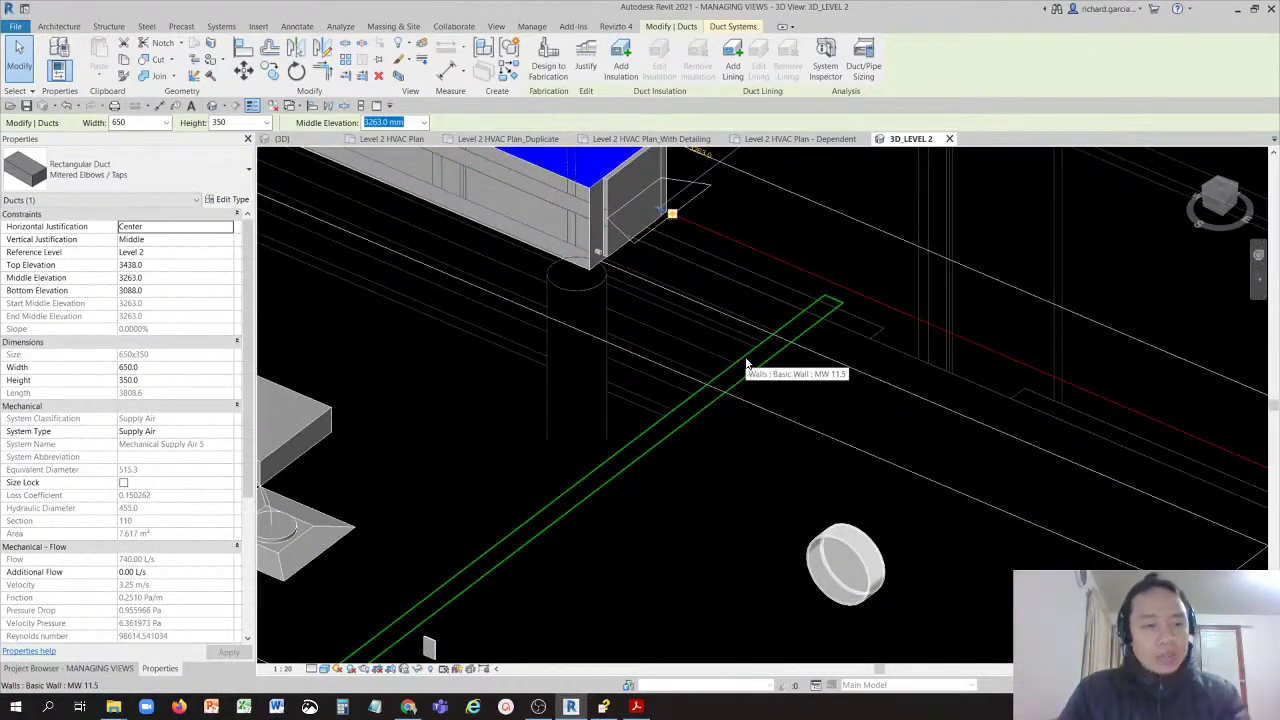
pyautogui.press('Escape')
# Step: Zoom out and pan the blue duct toward the upper right of the view
pyautogui.scroll(-2, 745, 362)
pyautogui.scroll(-2, 745, 362)
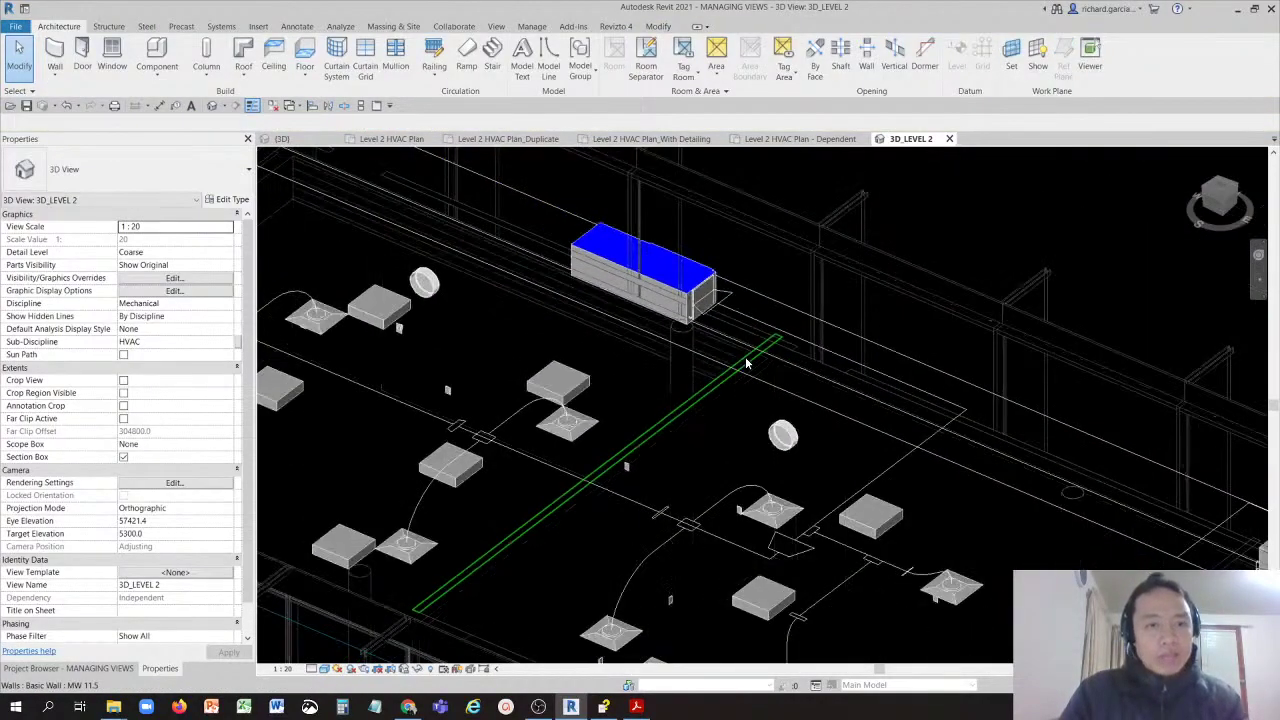
pyautogui.scroll(-2, 745, 362)
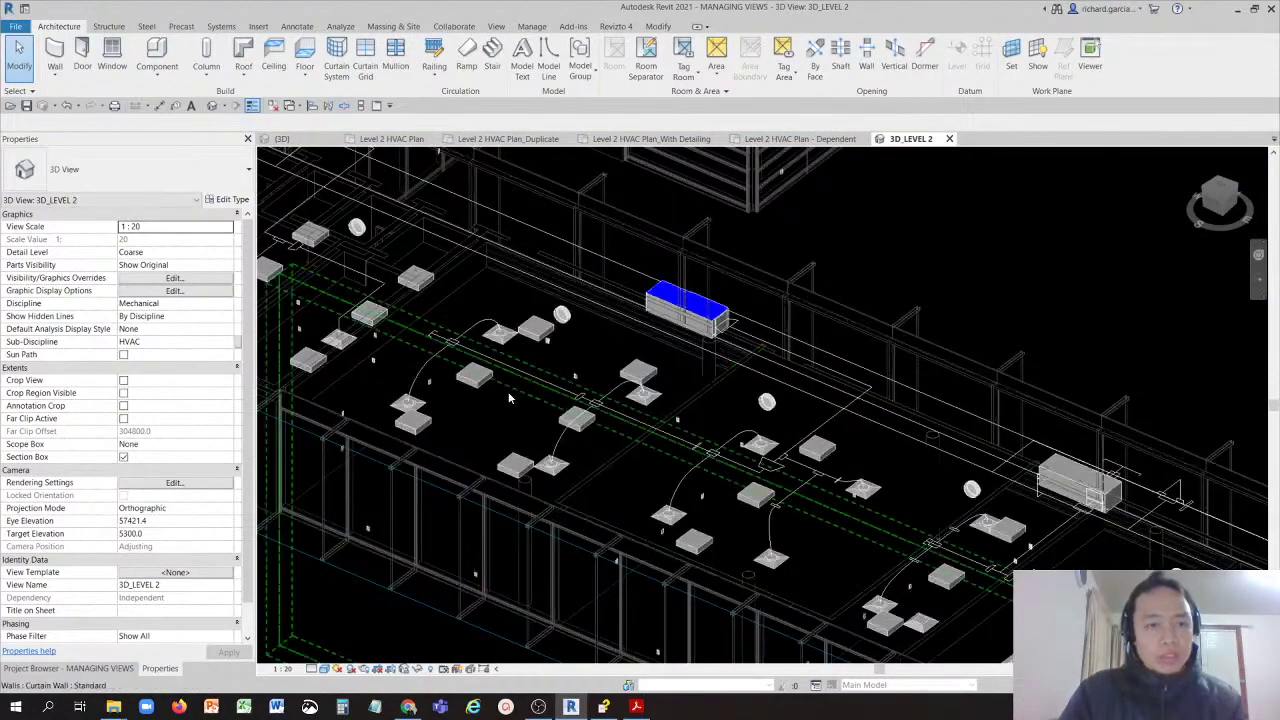
pyautogui.moveTo(508, 391); pyautogui.dragTo(786, 436, button='middle')
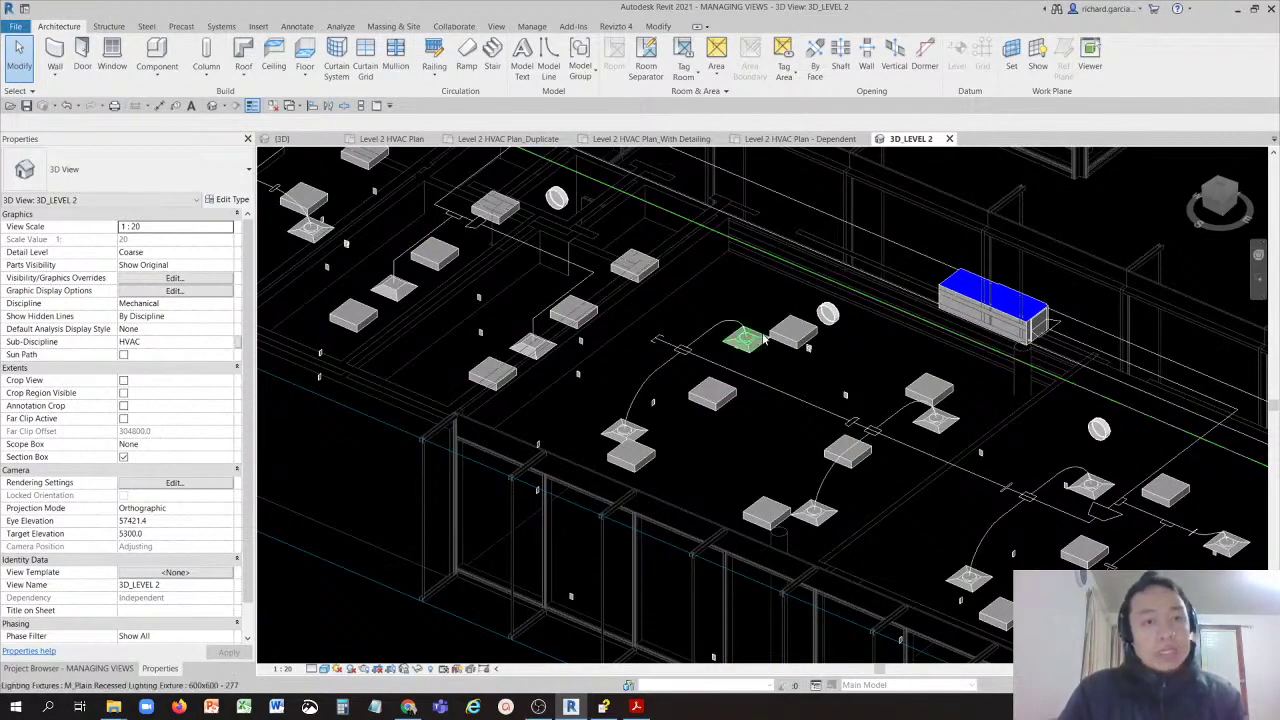
pyautogui.scroll(-2, 740, 350)
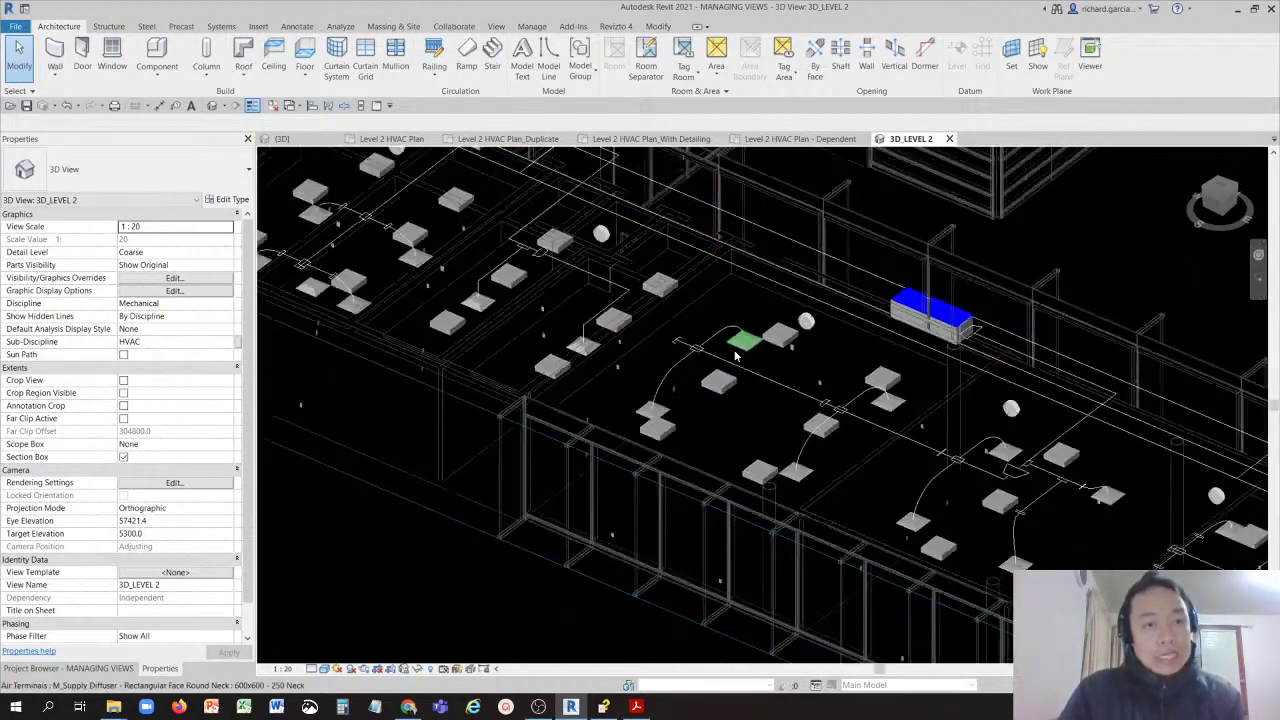
# Step: Switch the detail level to Medium and zoom in to inspect the ducts
pyautogui.click(311, 669)
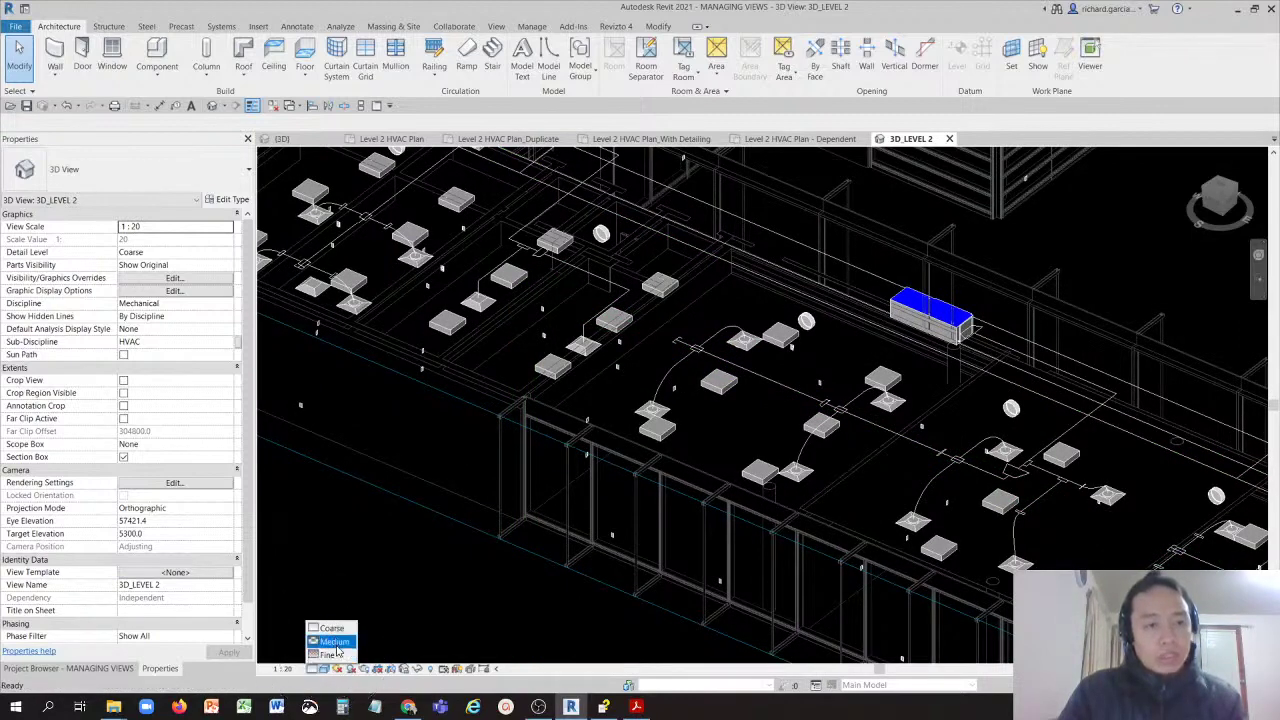
pyautogui.click(336, 642)
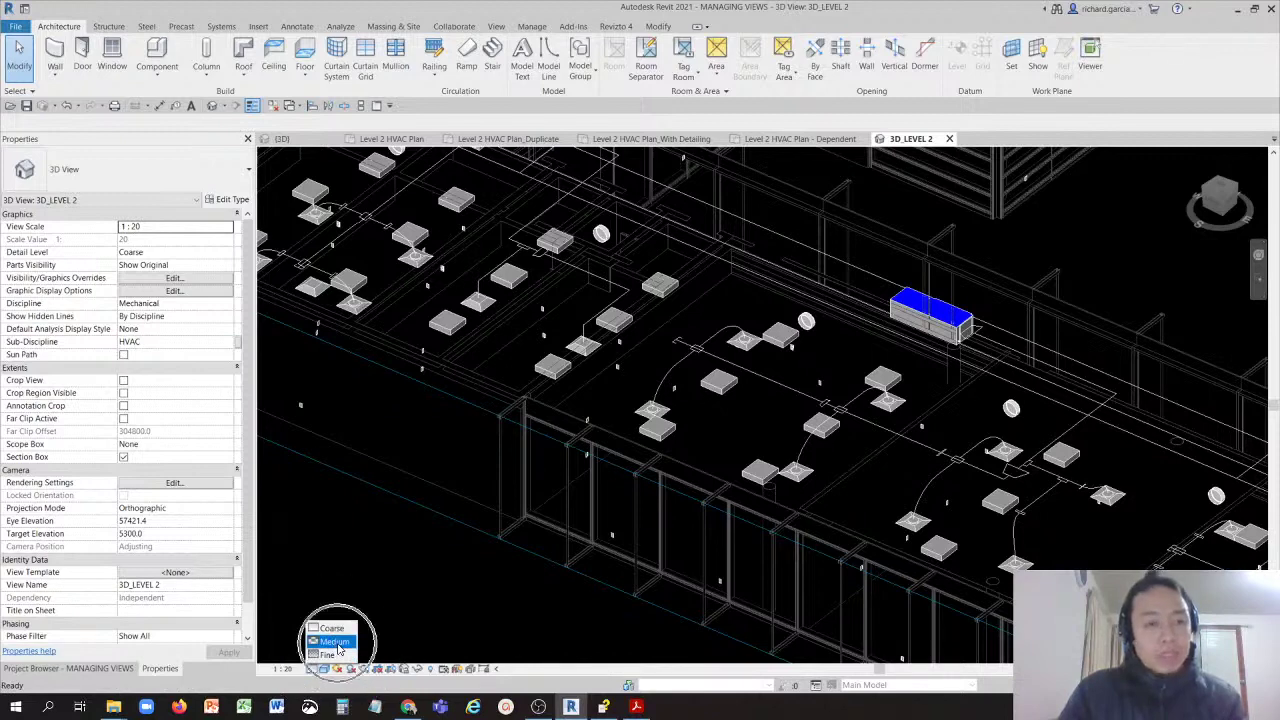
pyautogui.click(336, 642)
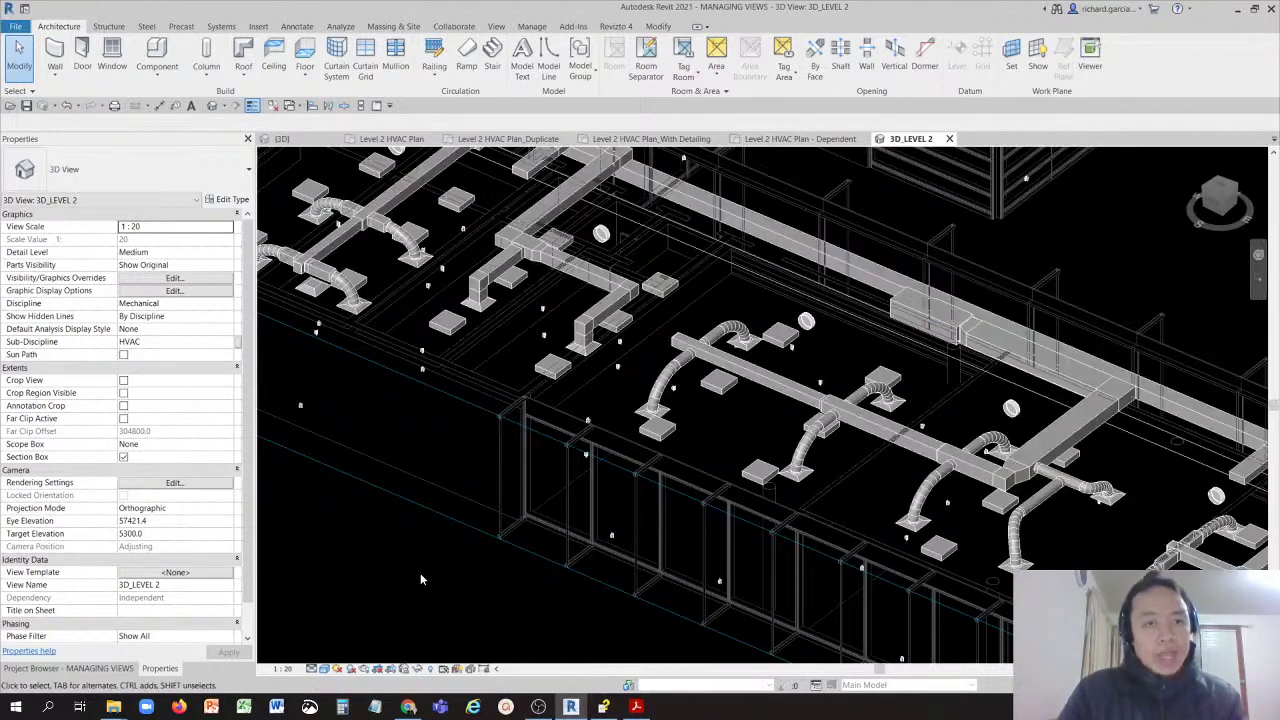
pyautogui.scroll(5, 670, 430)
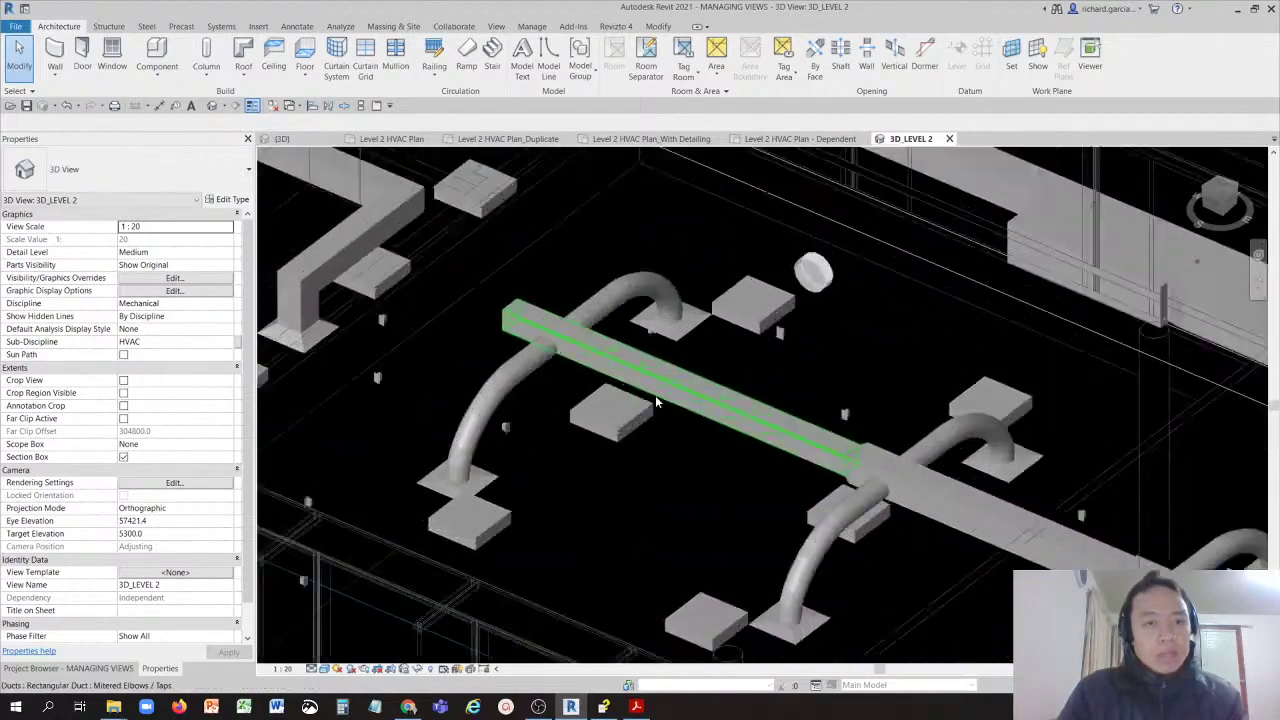
pyautogui.scroll(-2, 655, 400)
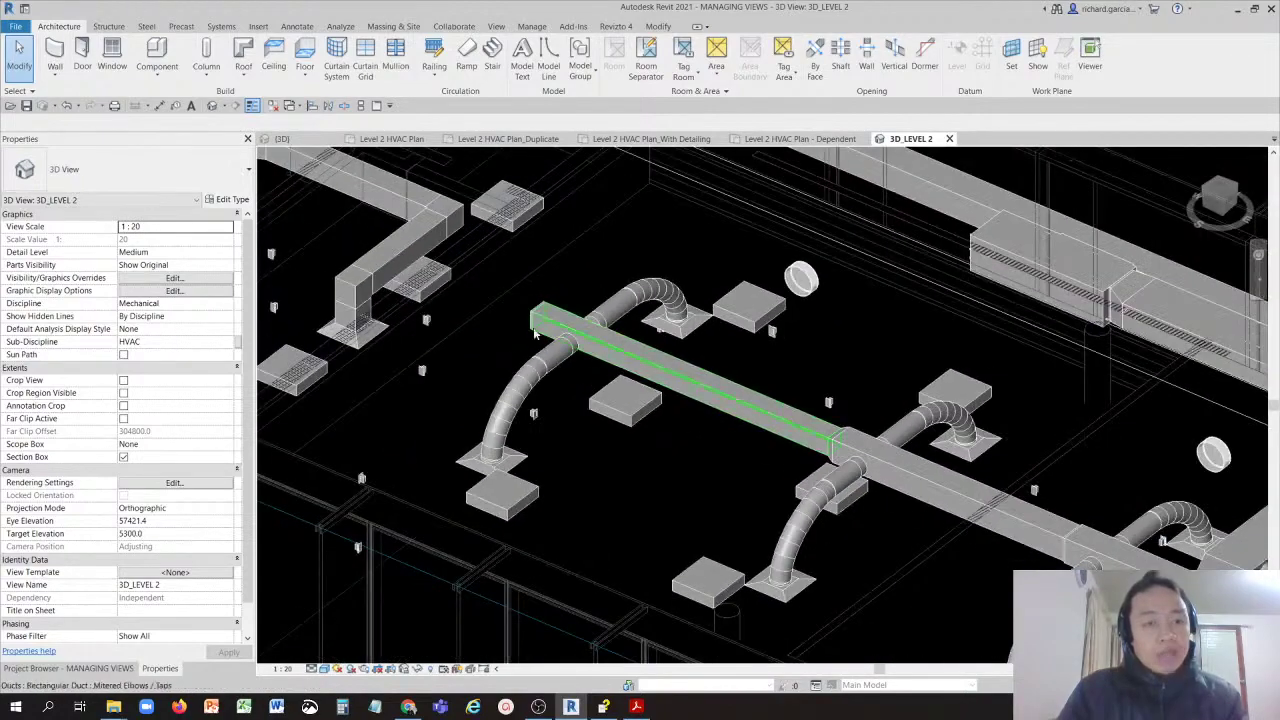
pyautogui.scroll(-3, 535, 335)
pyautogui.scroll(5, 592, 364)
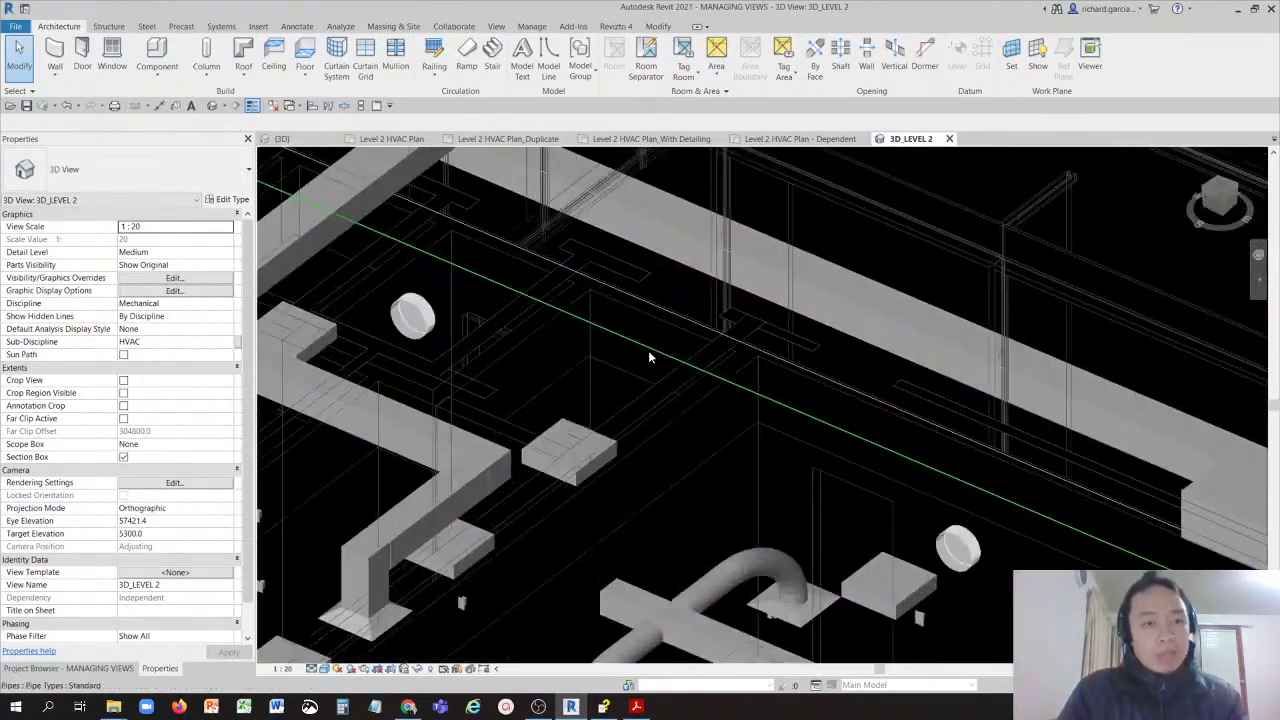
pyautogui.scroll(4, 649, 355)
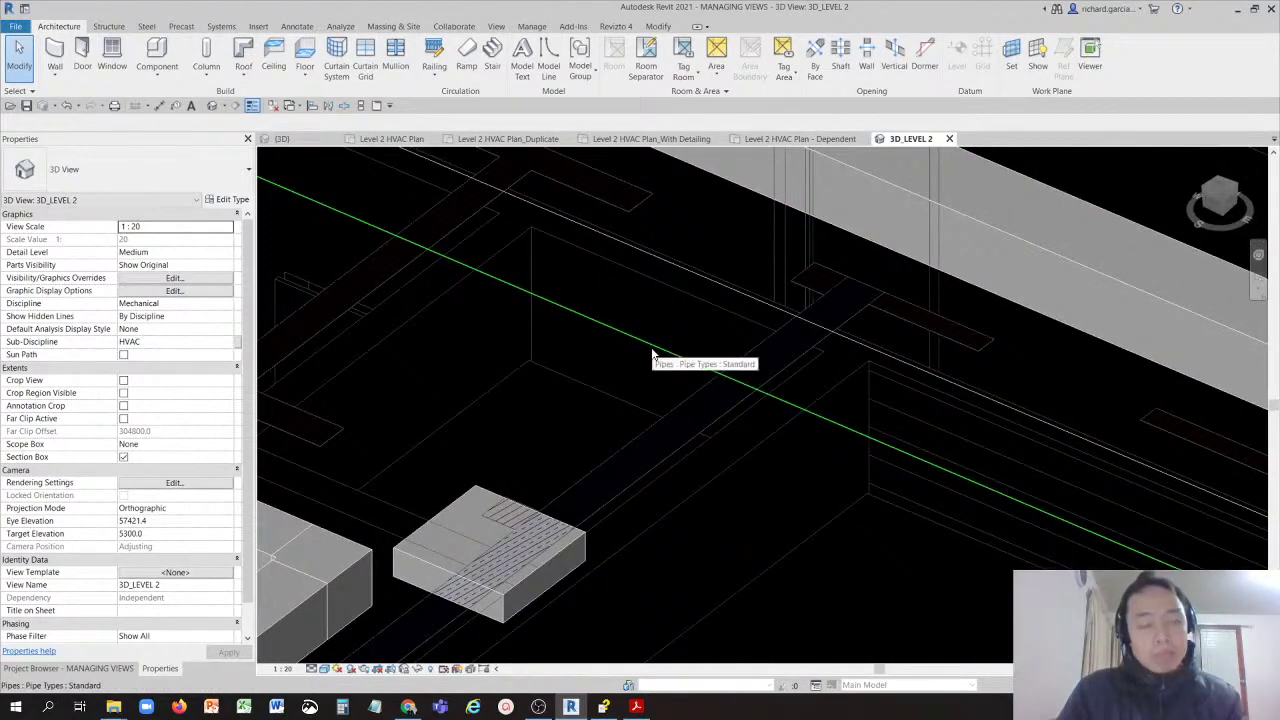
pyautogui.scroll(-3, 652, 355)
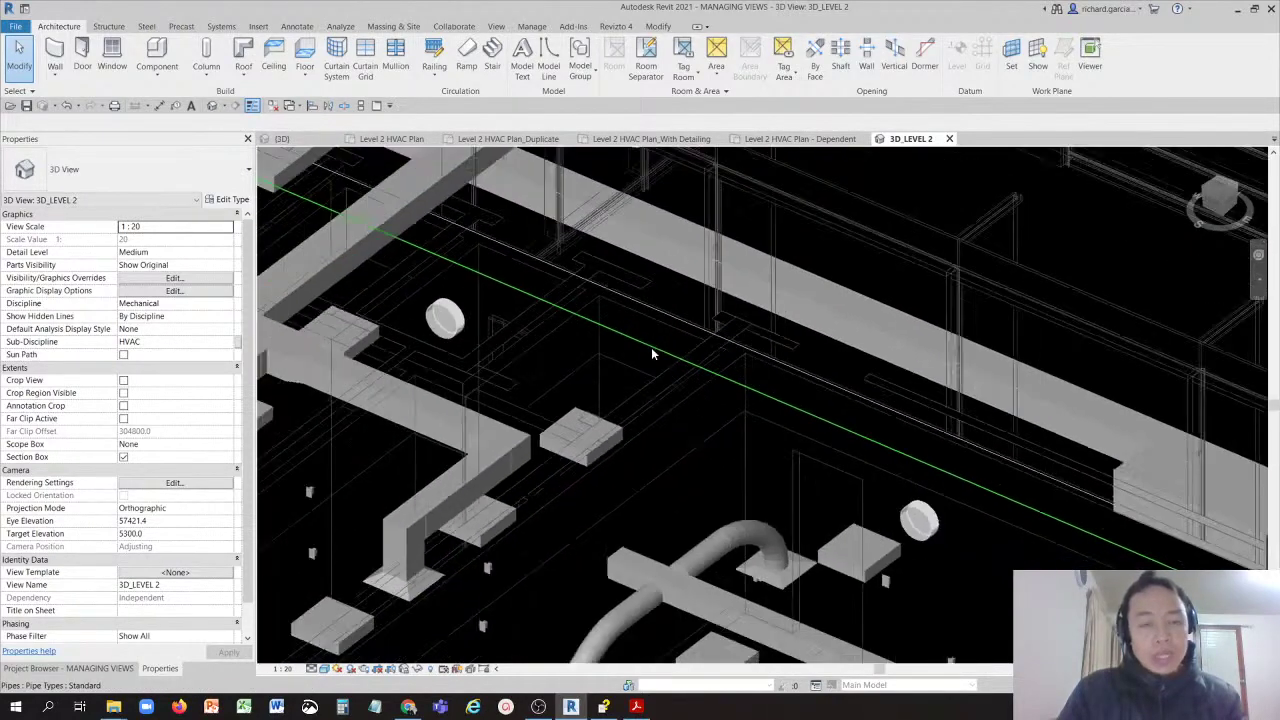
pyautogui.click(313, 669)
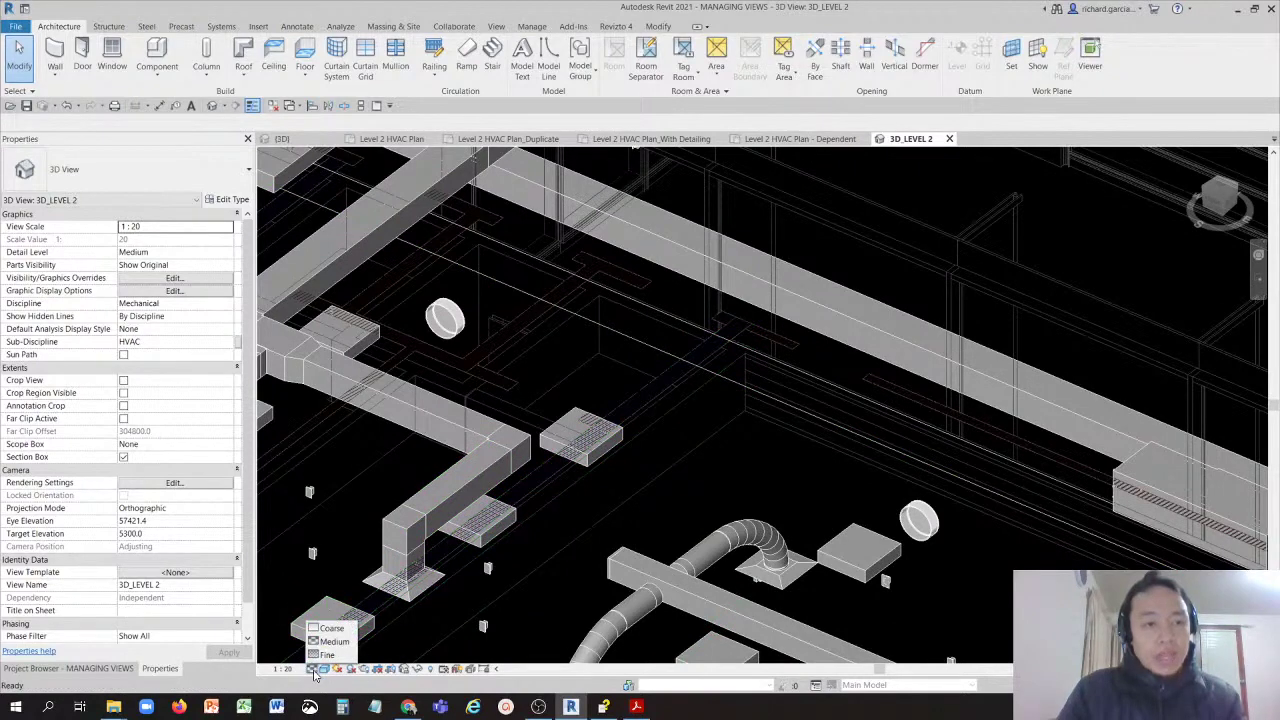
# Step: Switch 3D_LEVEL 2's detail level to Fine and clear the accidental duct selection
pyautogui.click(503, 456)
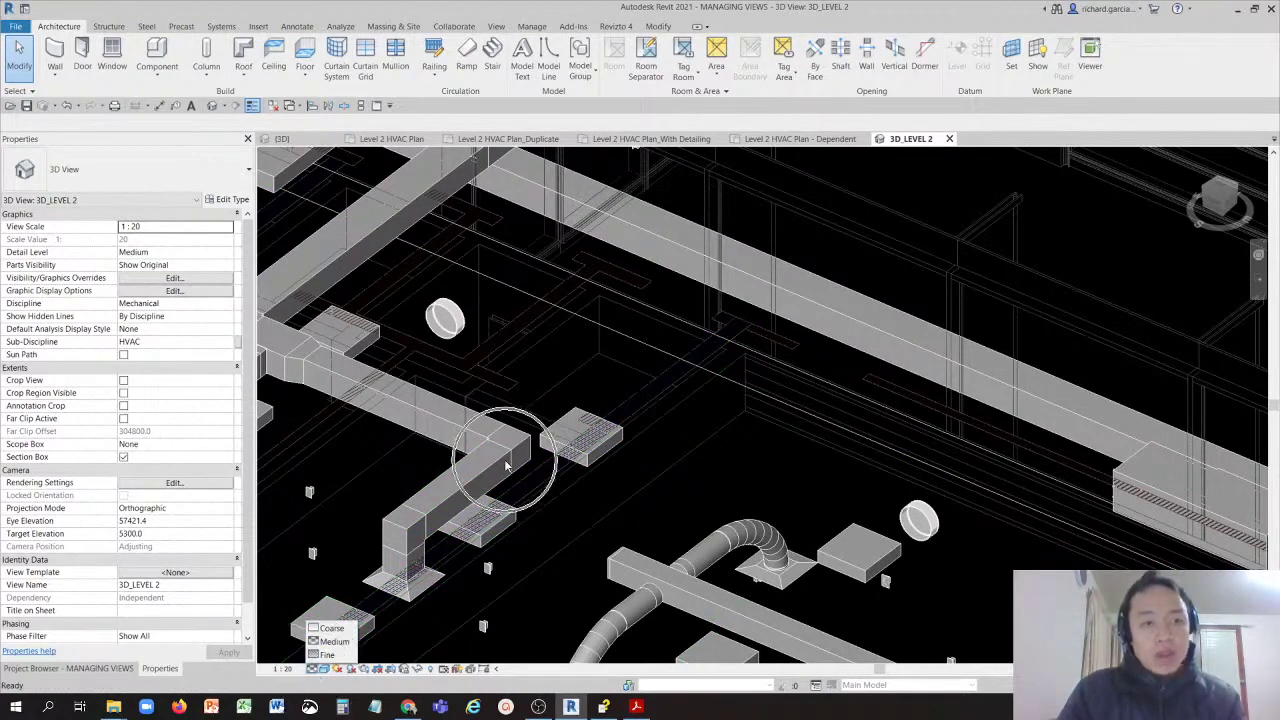
pyautogui.click(314, 669)
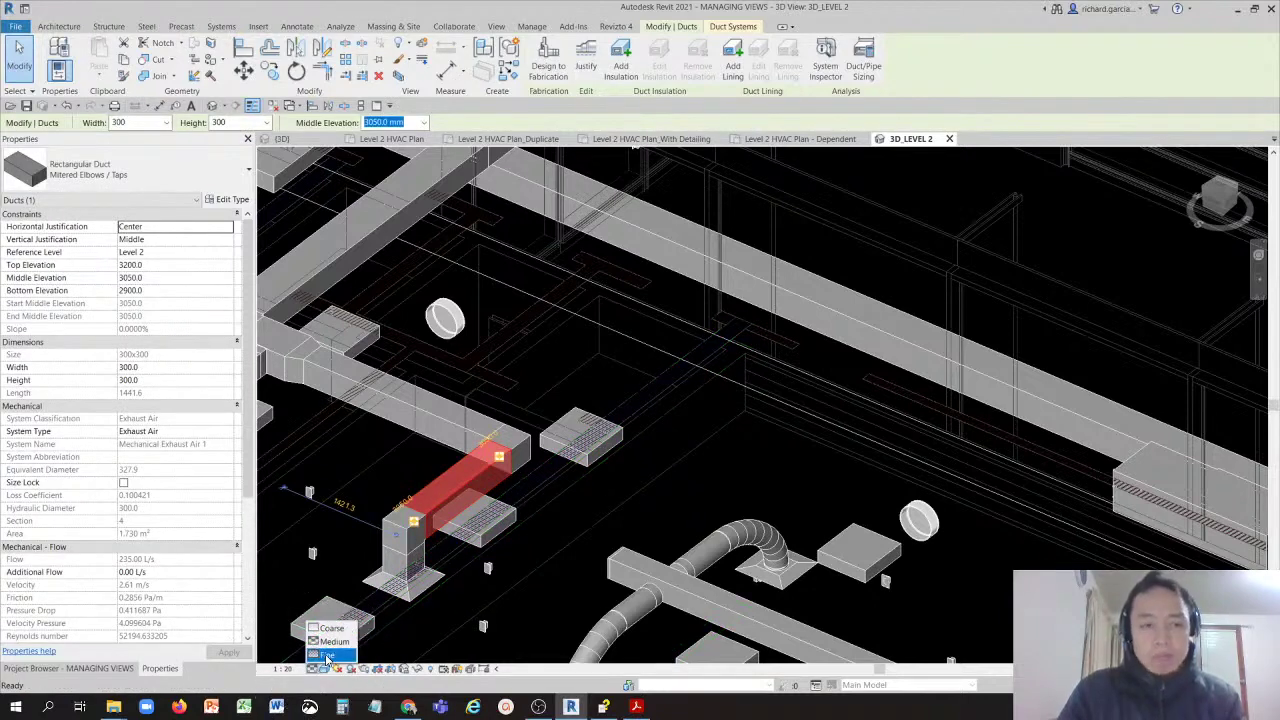
pyautogui.click(330, 655)
pyautogui.press('Escape')
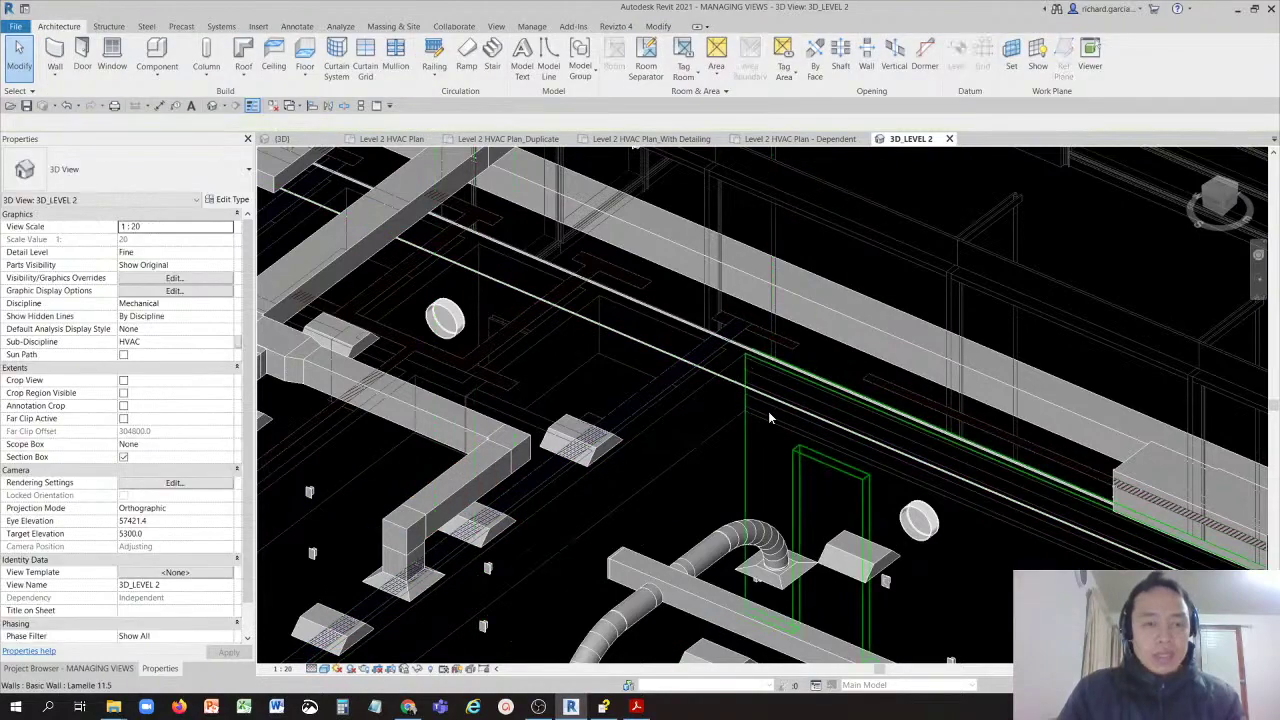
pyautogui.scroll(-5, 768, 411)
pyautogui.scroll(3, 700, 380)
pyautogui.scroll(8, 700, 380)
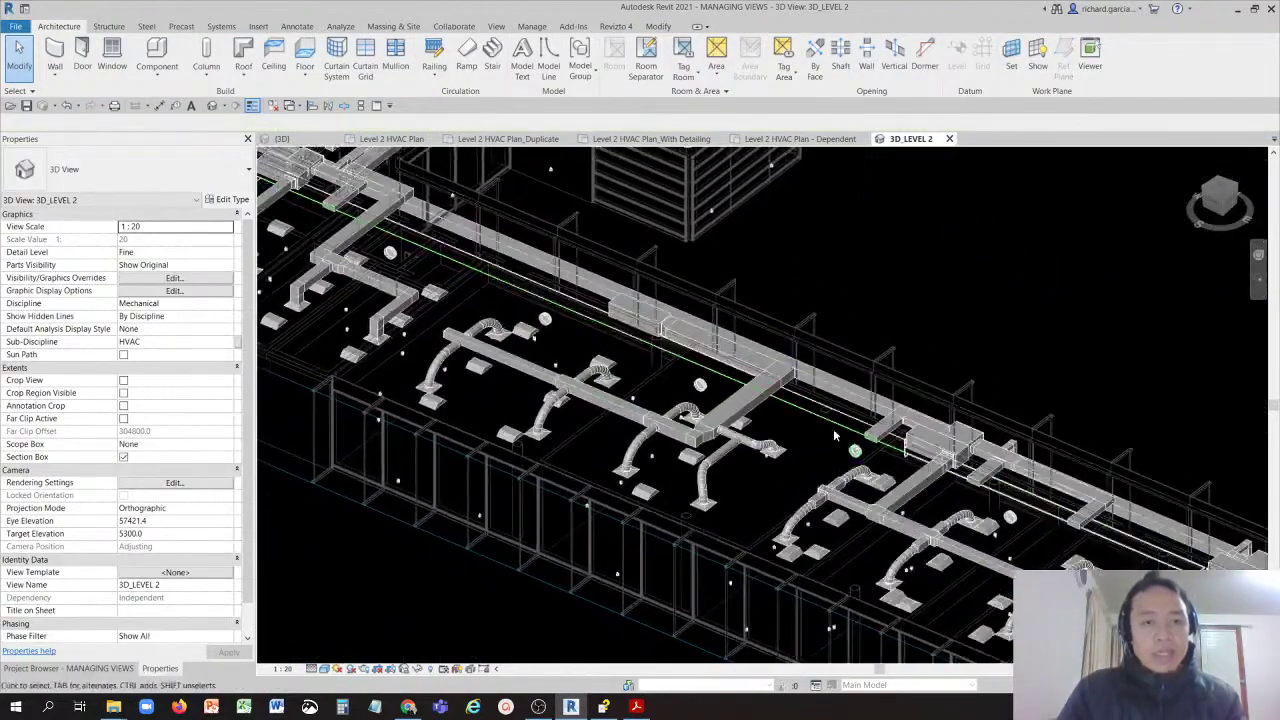
pyautogui.scroll(5, 548, 316)
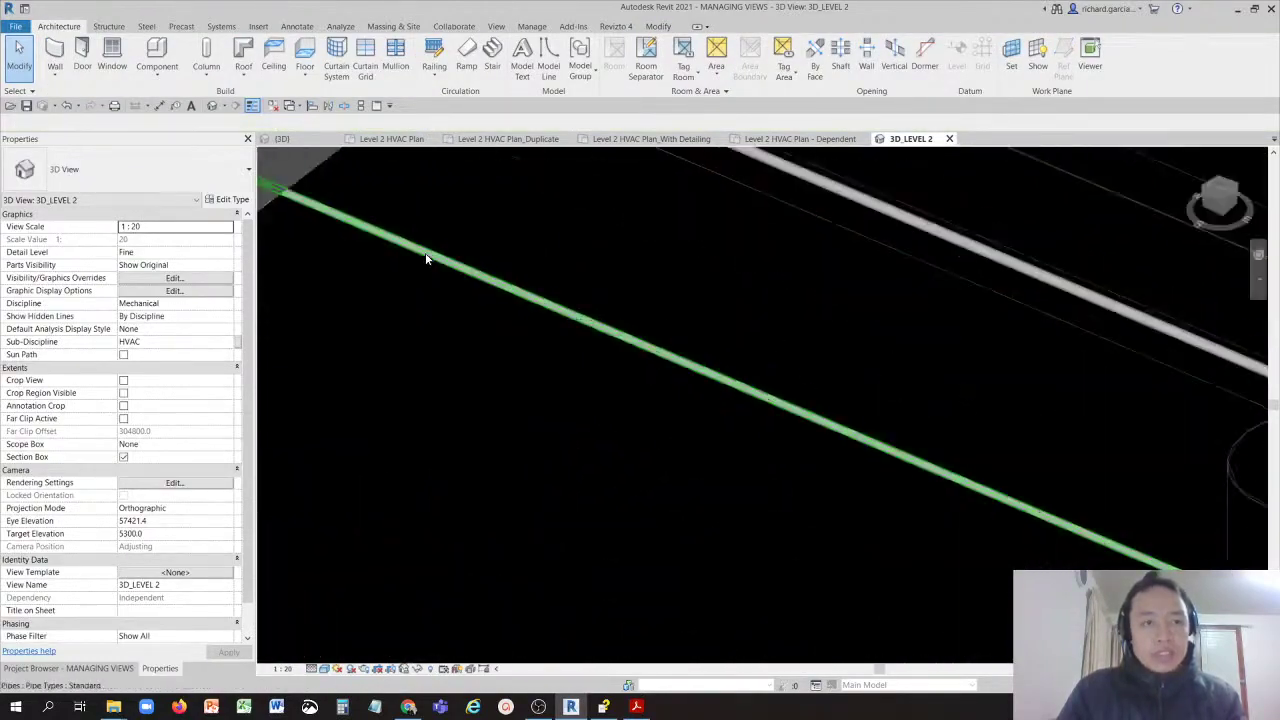
pyautogui.scroll(-6, 483, 265)
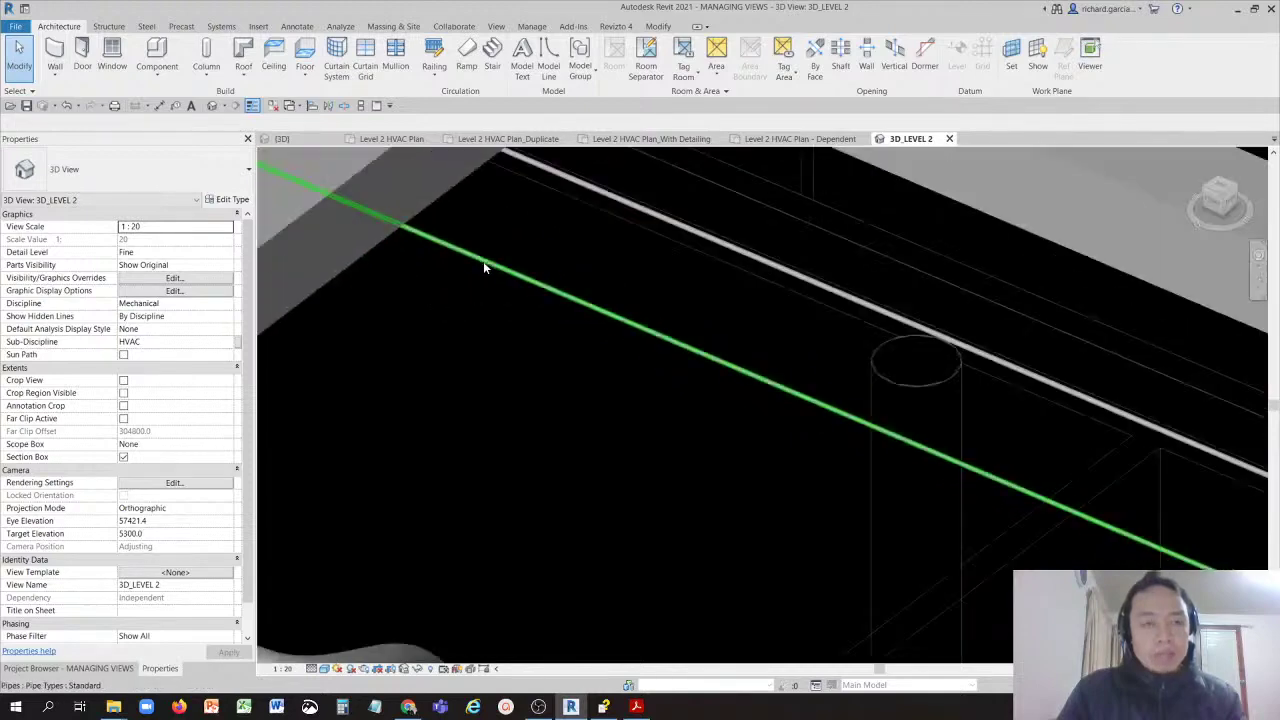
pyautogui.scroll(-4, 586, 370)
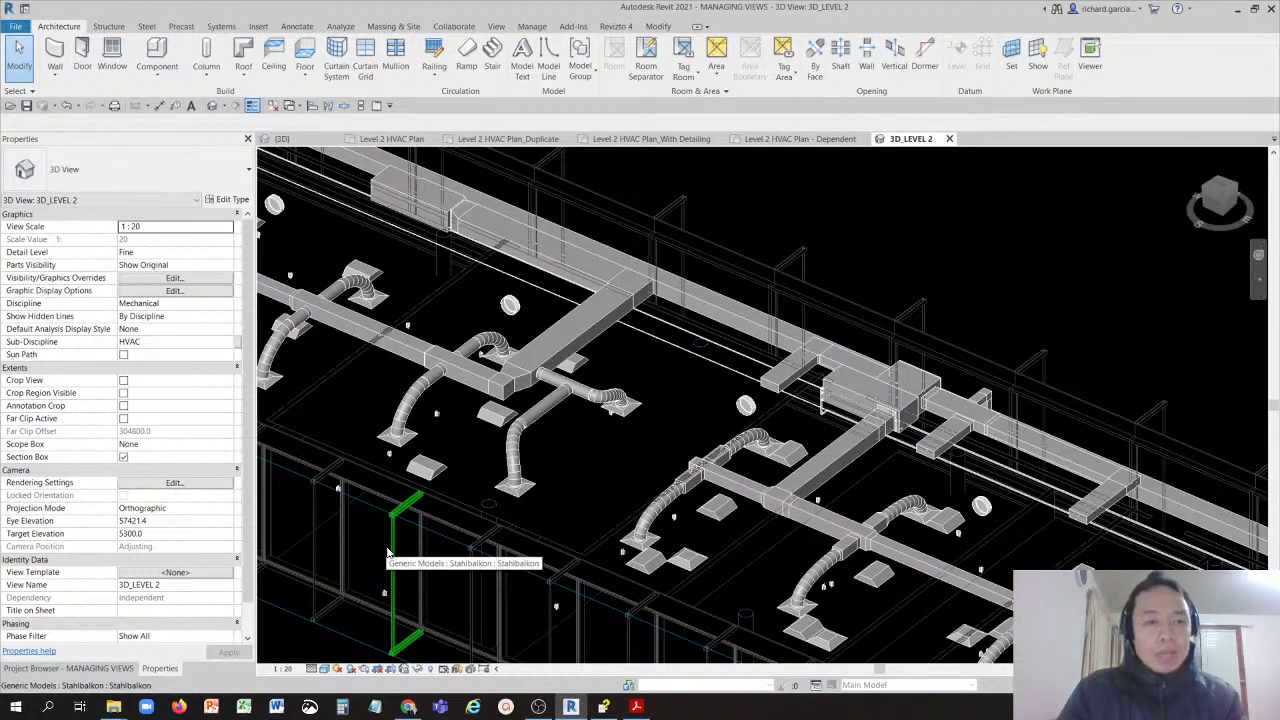
pyautogui.click(311, 668)
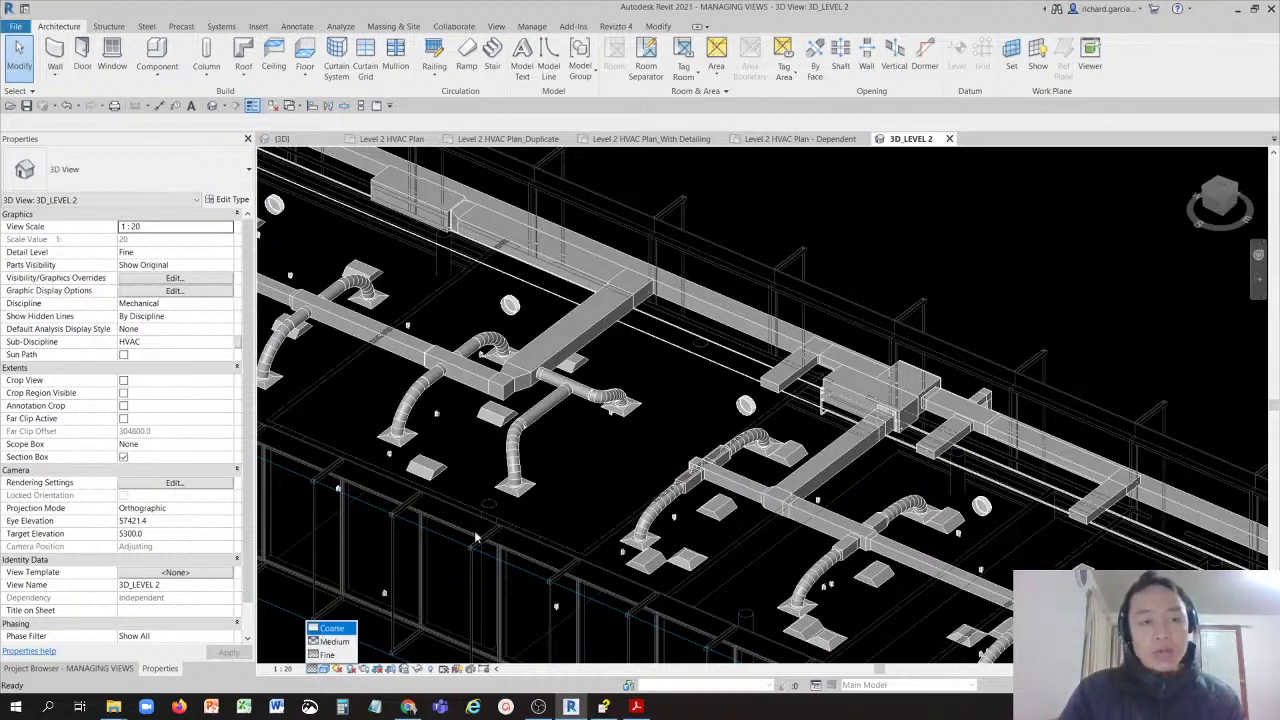
pyautogui.click(597, 464)
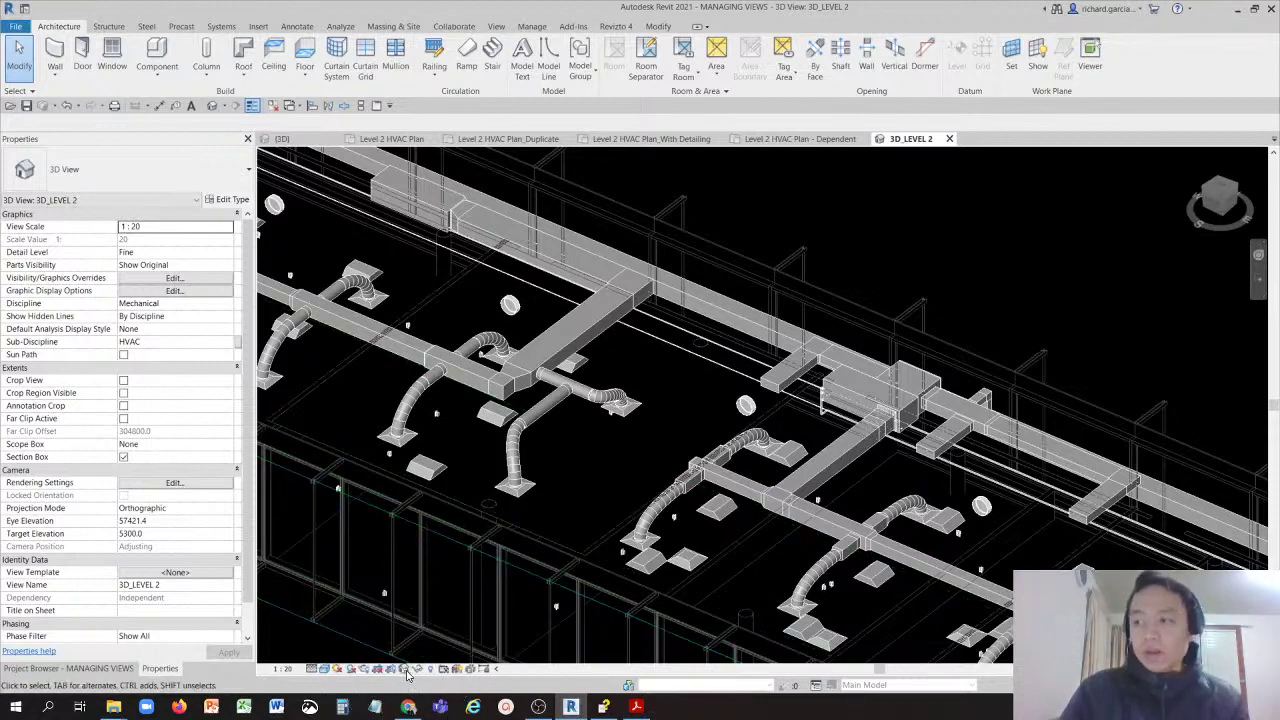
pyautogui.press('ctrl')
pyautogui.press('ctrl')
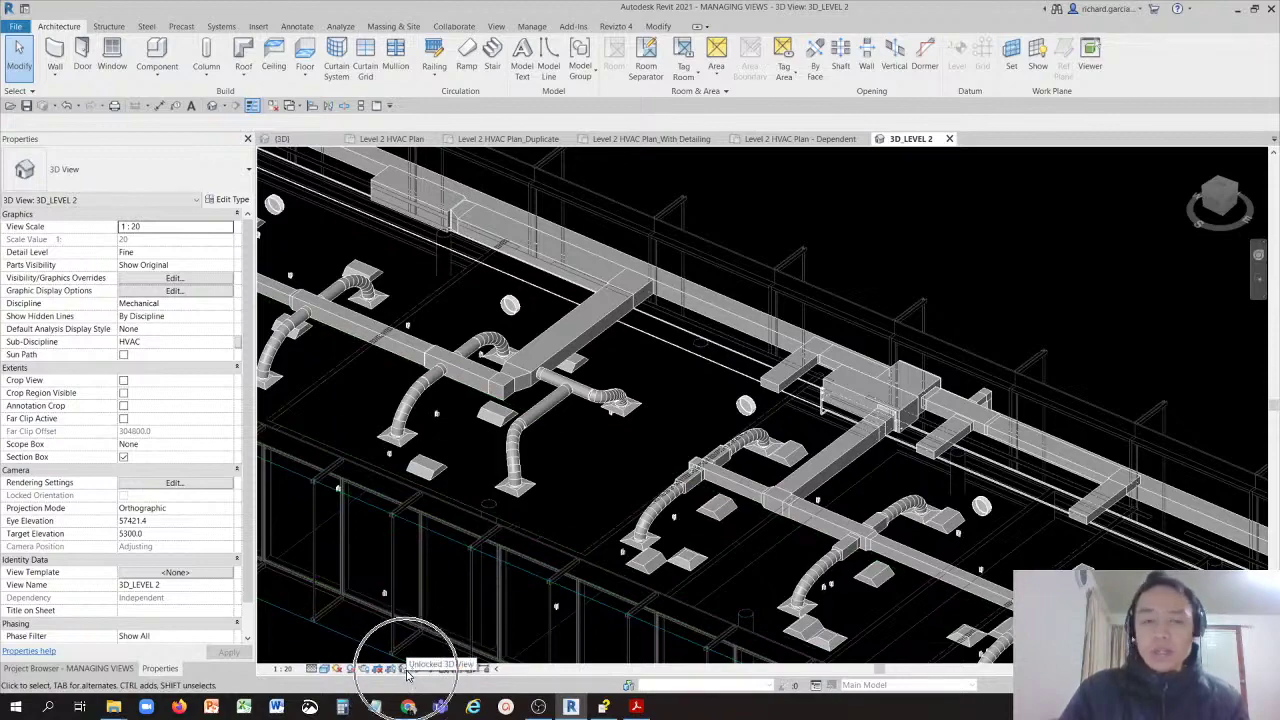
pyautogui.scroll(-5, 586, 440)
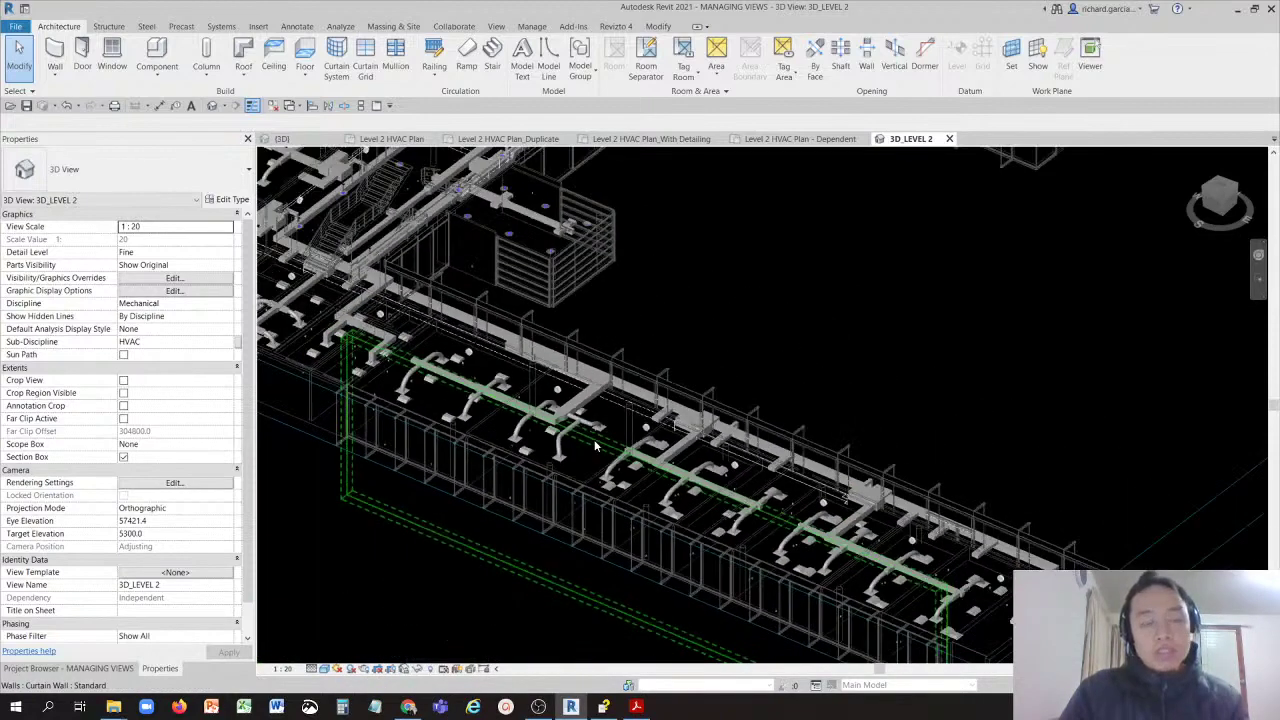
pyautogui.scroll(-3, 594, 444)
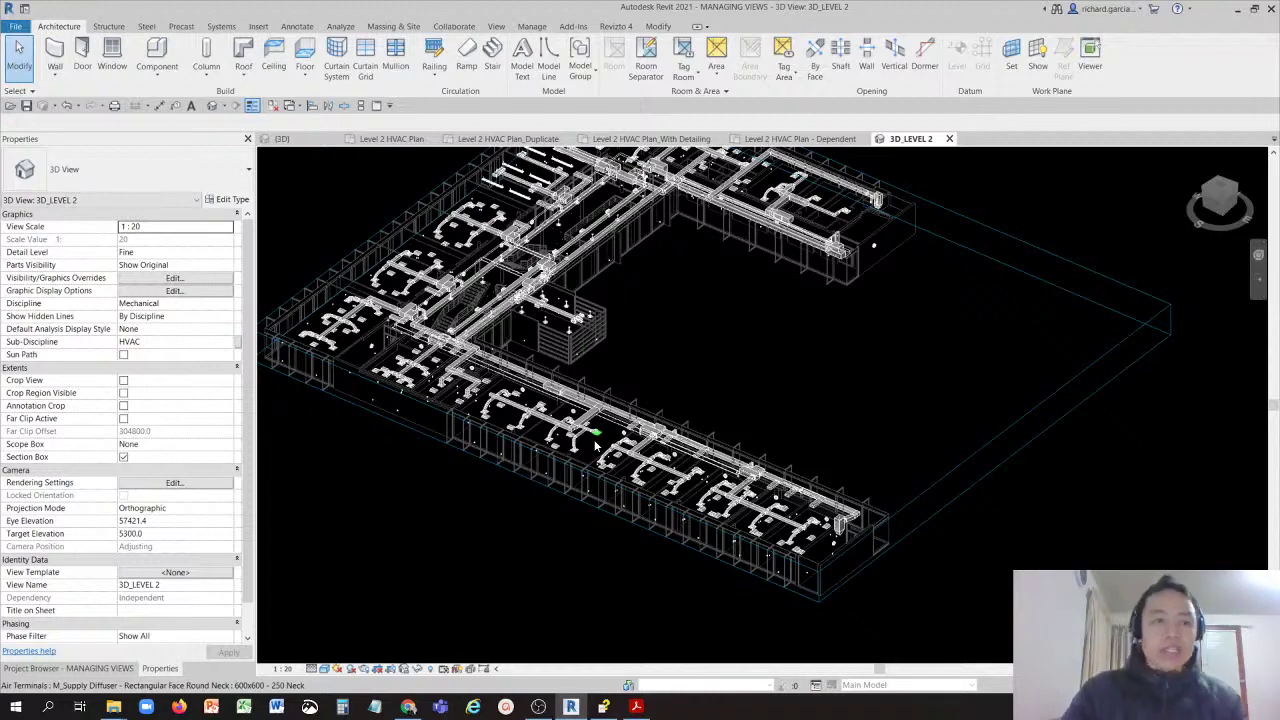
# Step: Pull the section box faces inward to crop the model down to its far end
pyautogui.keyDown('shift'); pyautogui.moveTo(890, 404); pyautogui.dragTo(974, 400, button='middle'); pyautogui.keyUp('shift')
pyautogui.click(980, 404)
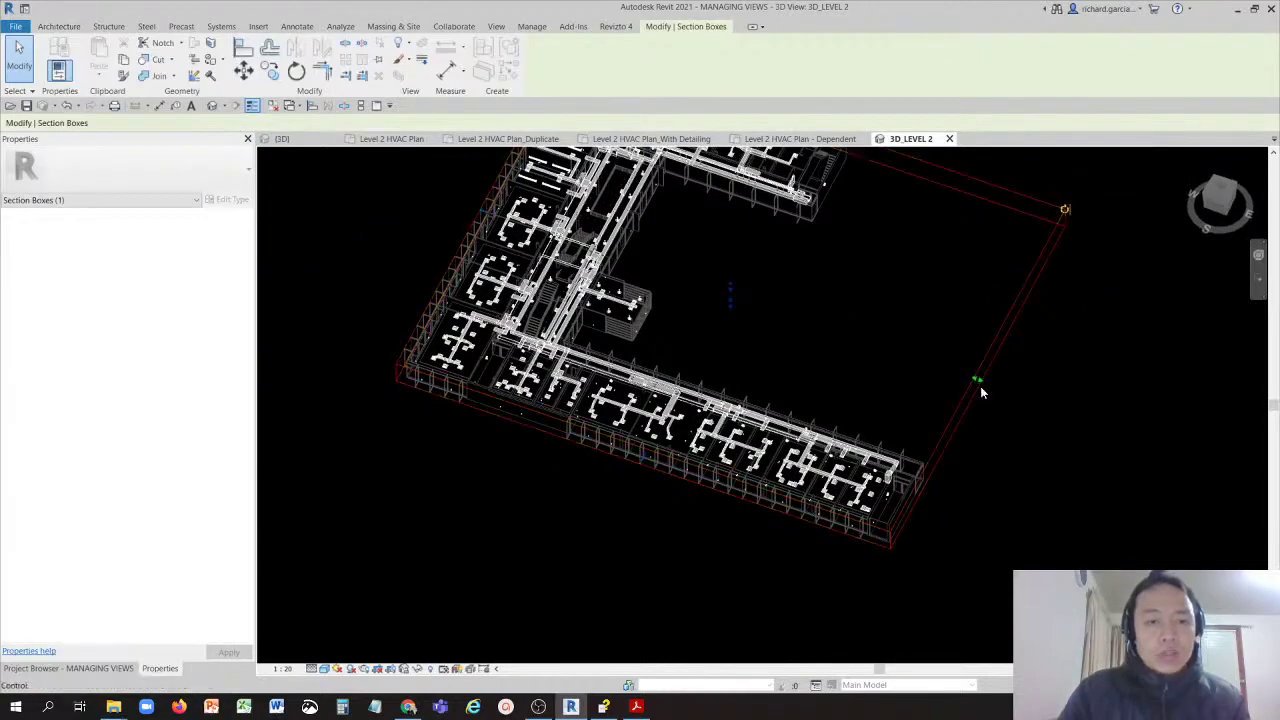
pyautogui.moveTo(980, 386); pyautogui.dragTo(690, 362)
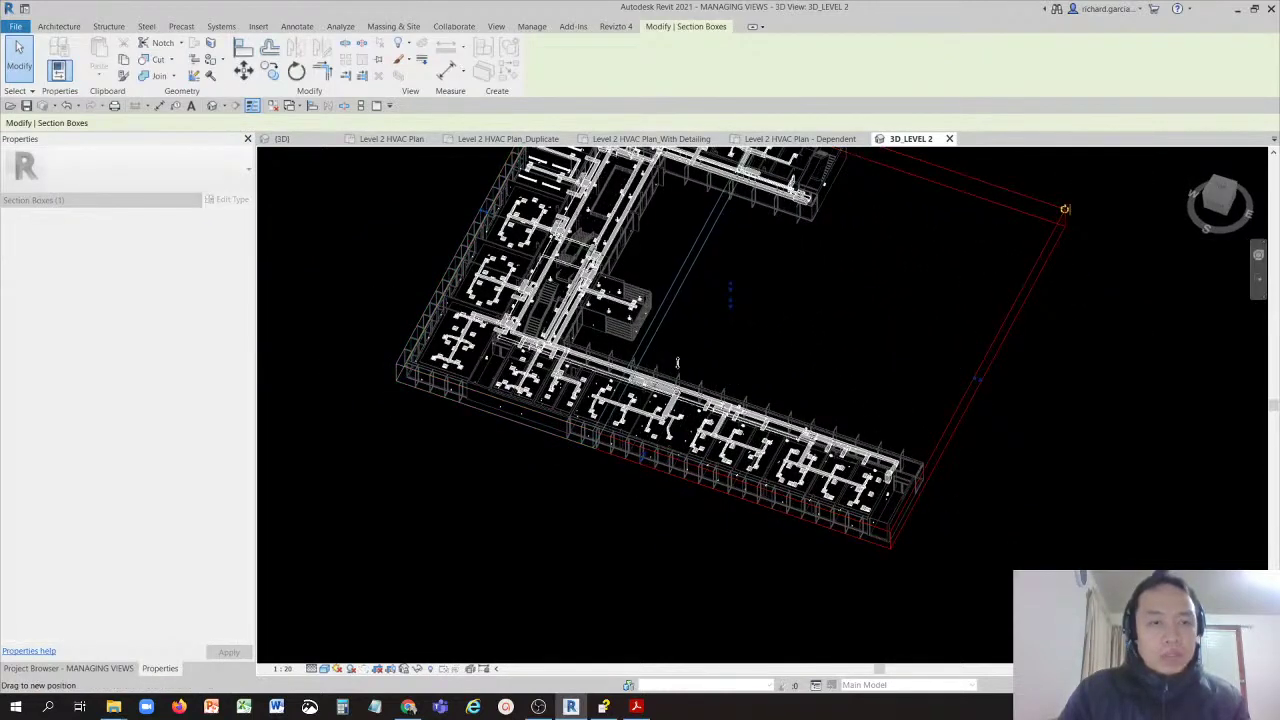
pyautogui.keyDown('shift'); pyautogui.moveTo(690, 362); pyautogui.dragTo(767, 386, button='middle'); pyautogui.keyUp('shift')
pyautogui.scroll(2, 765, 386)
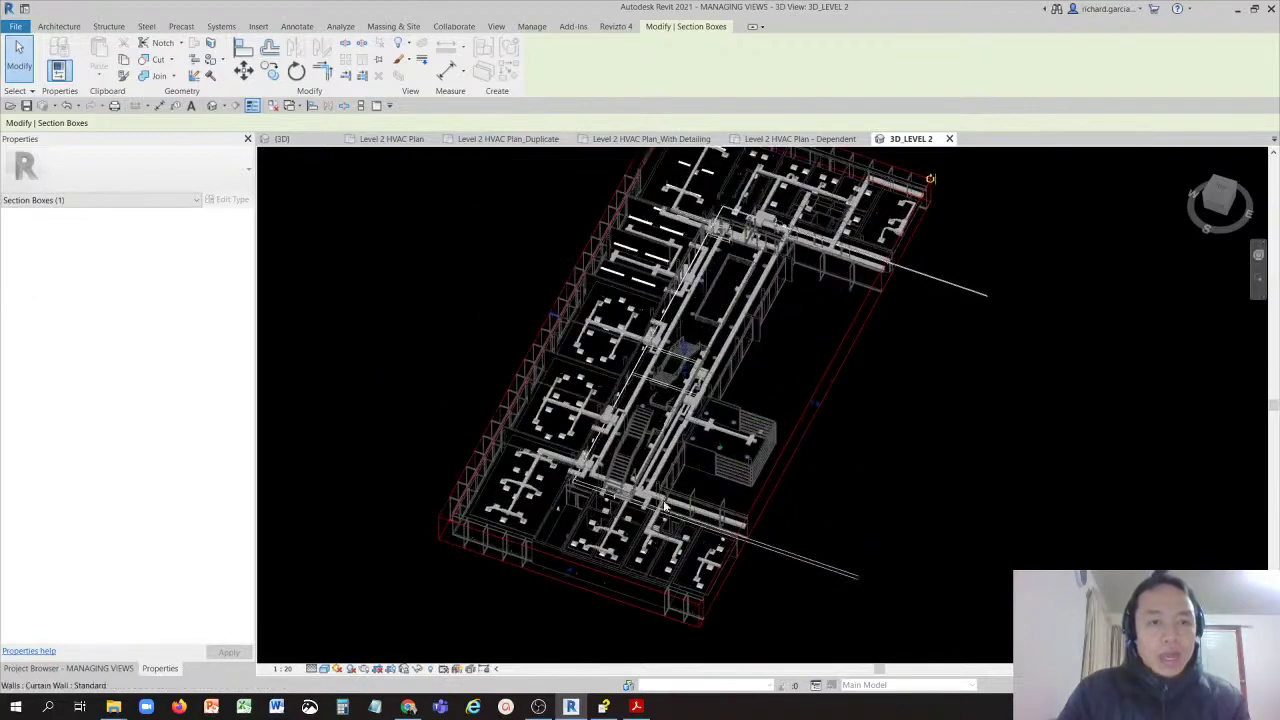
pyautogui.moveTo(569, 573); pyautogui.dragTo(962, 318)
# Step: Deselect the section box and orbit the cropped ductwork to an oblique viewing angle
pyautogui.keyDown('shift'); pyautogui.moveTo(962, 318); pyautogui.dragTo(920, 437, button='middle'); pyautogui.keyUp('shift')
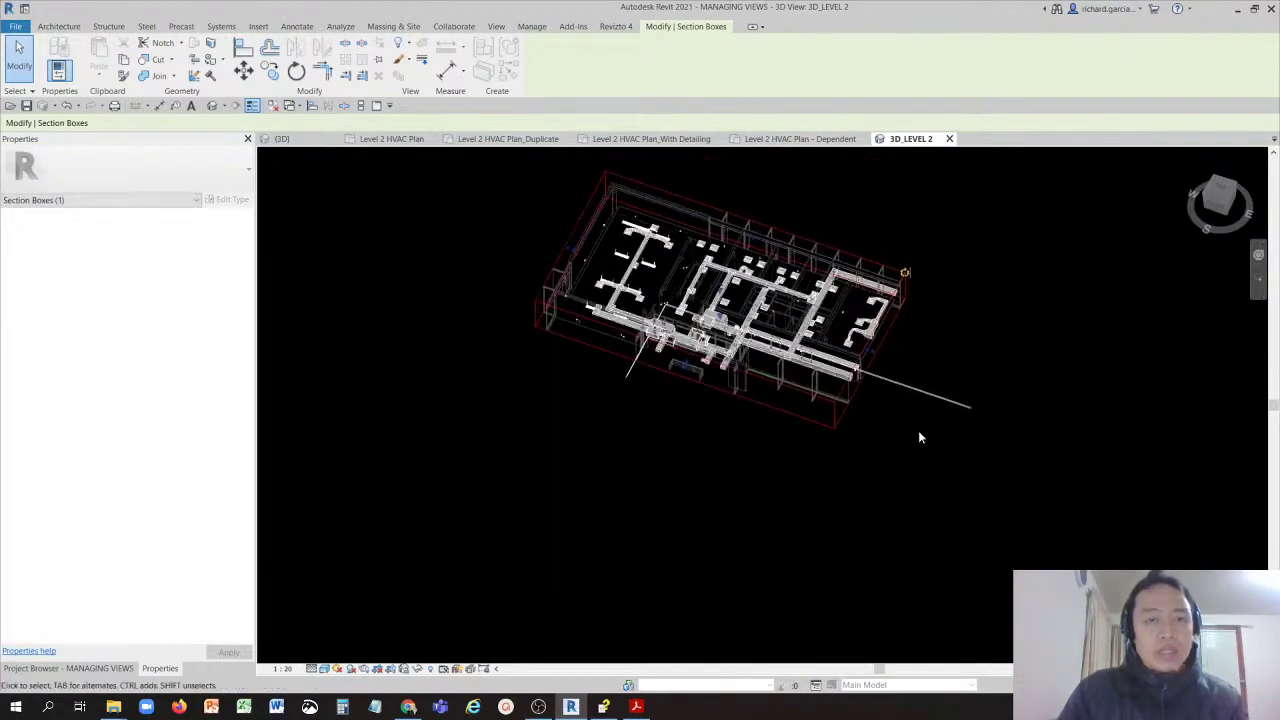
pyautogui.scroll(4, 1088, 370)
pyautogui.scroll(-4, 1088, 370)
pyautogui.keyDown('shift'); pyautogui.moveTo(1028, 437); pyautogui.dragTo(1080, 410, button='middle'); pyautogui.keyUp('shift')
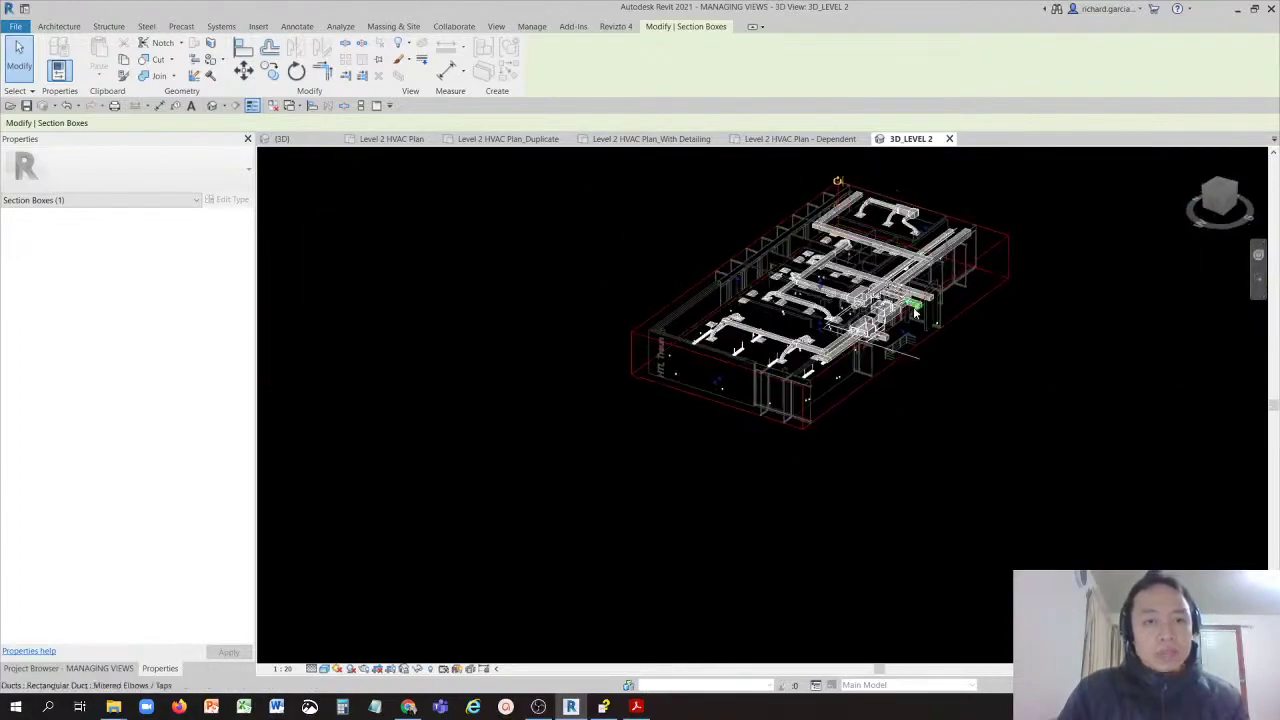
pyautogui.scroll(5, 989, 433)
pyautogui.scroll(-4, 989, 433)
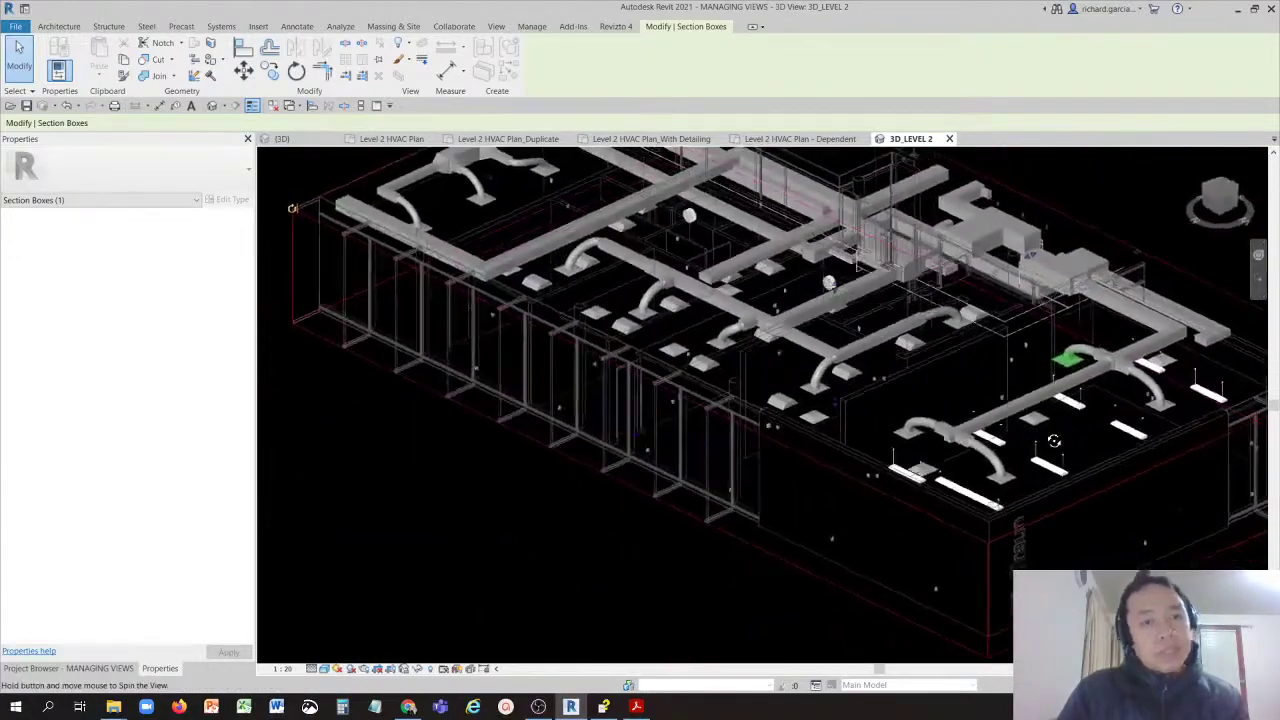
pyautogui.moveTo(898, 392); pyautogui.dragTo(869, 467, button='middle')
pyautogui.scroll(-2, 860, 440)
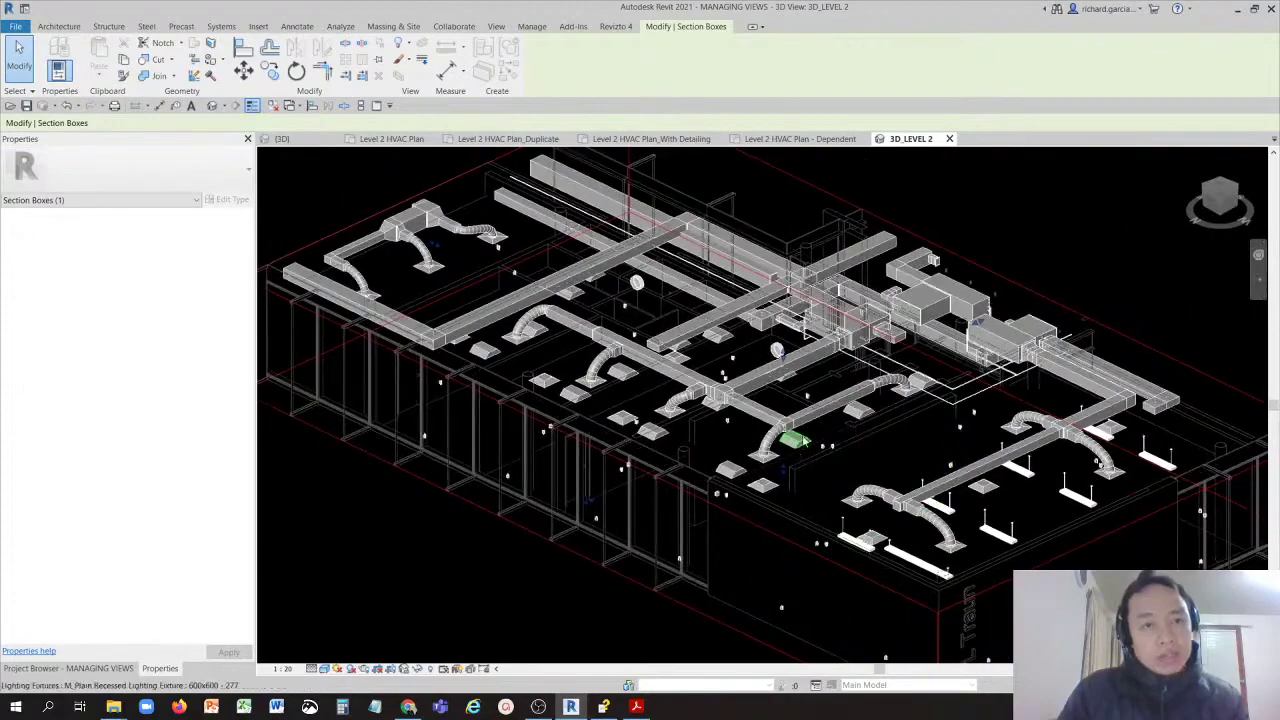
pyautogui.scroll(3, 1006, 205)
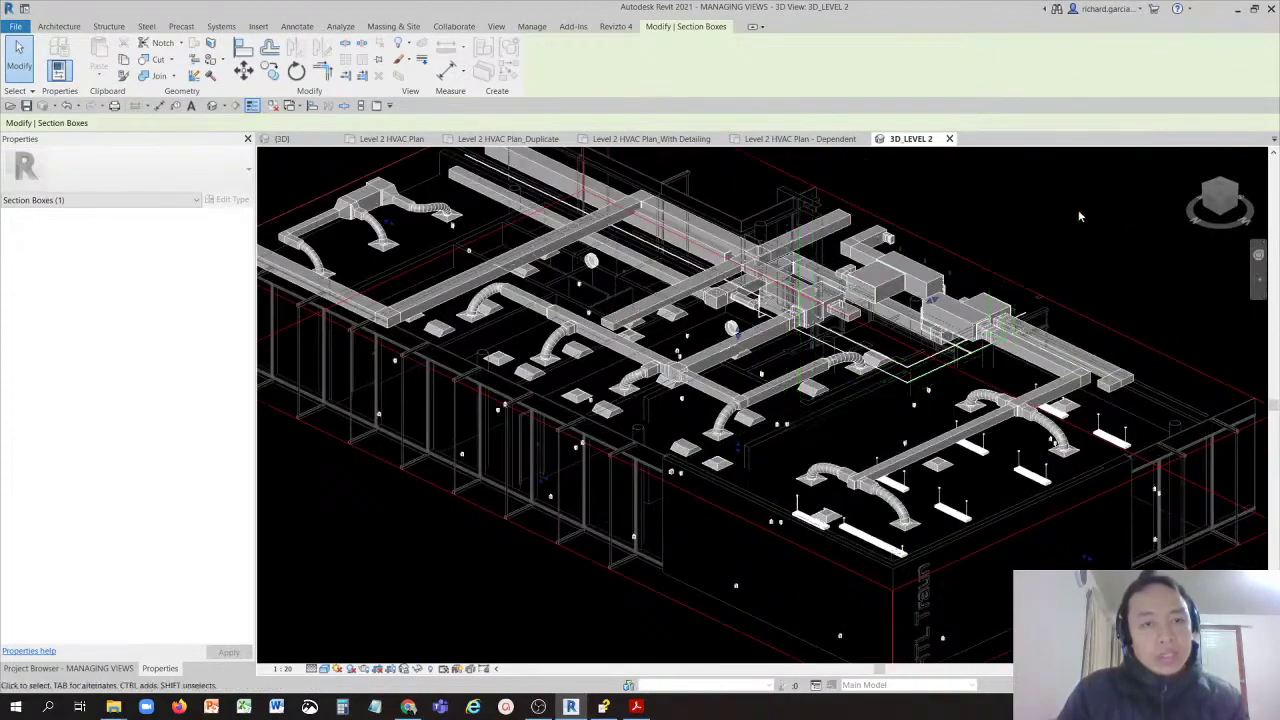
pyautogui.press('Escape')
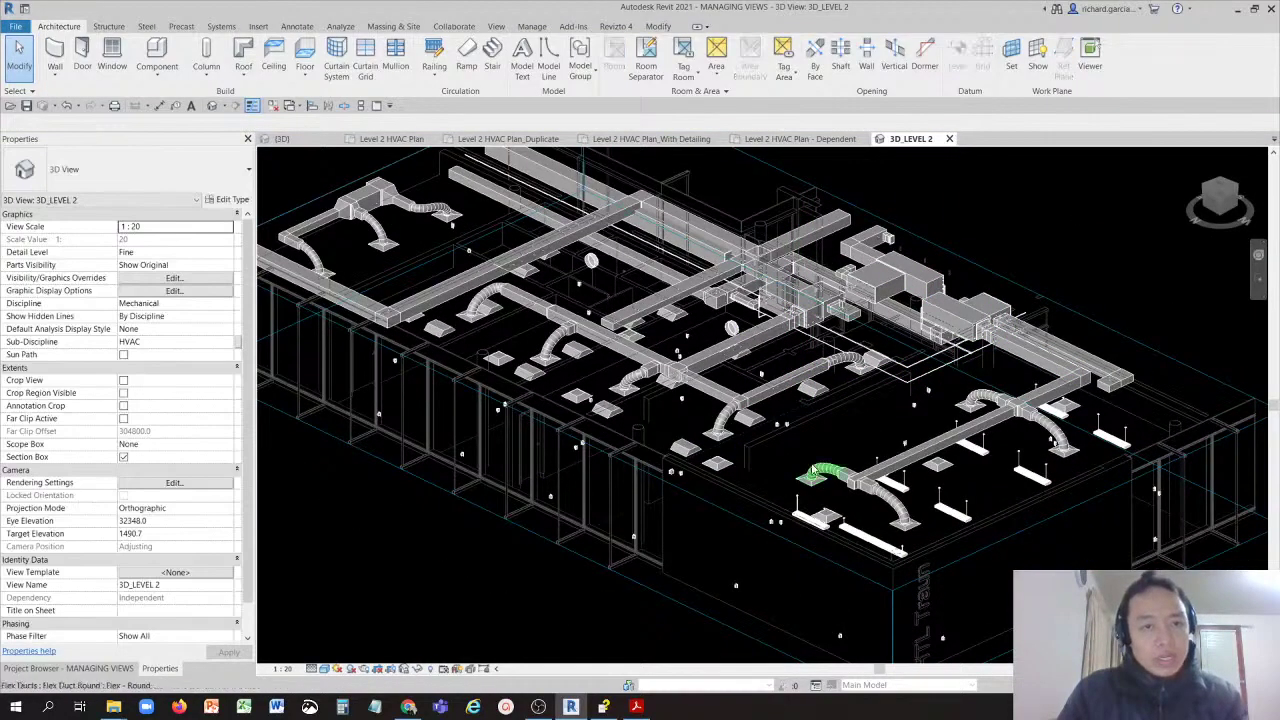
pyautogui.scroll(-1, 1020, 425)
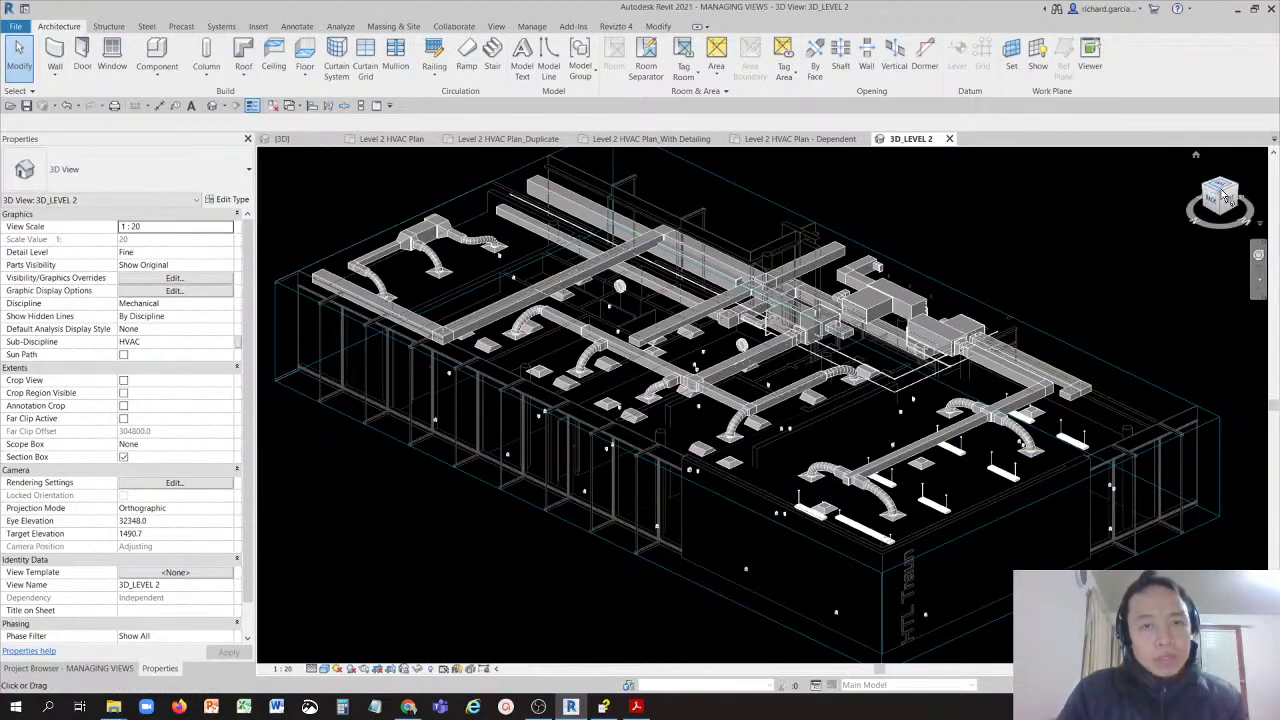
pyautogui.moveTo(1218, 196); pyautogui.dragTo(986, 481)
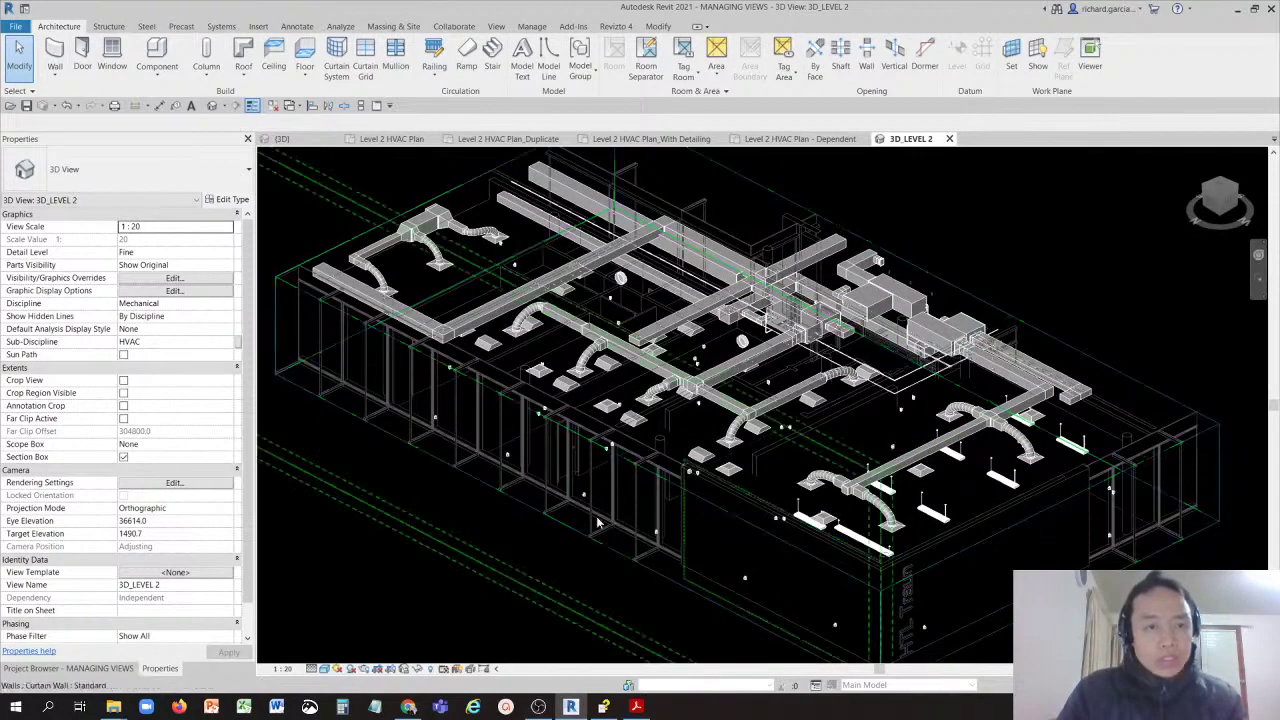
# Step: Apply Save Orientation and Lock View to 3D_LEVEL 2's current angle
pyautogui.click(406, 672)
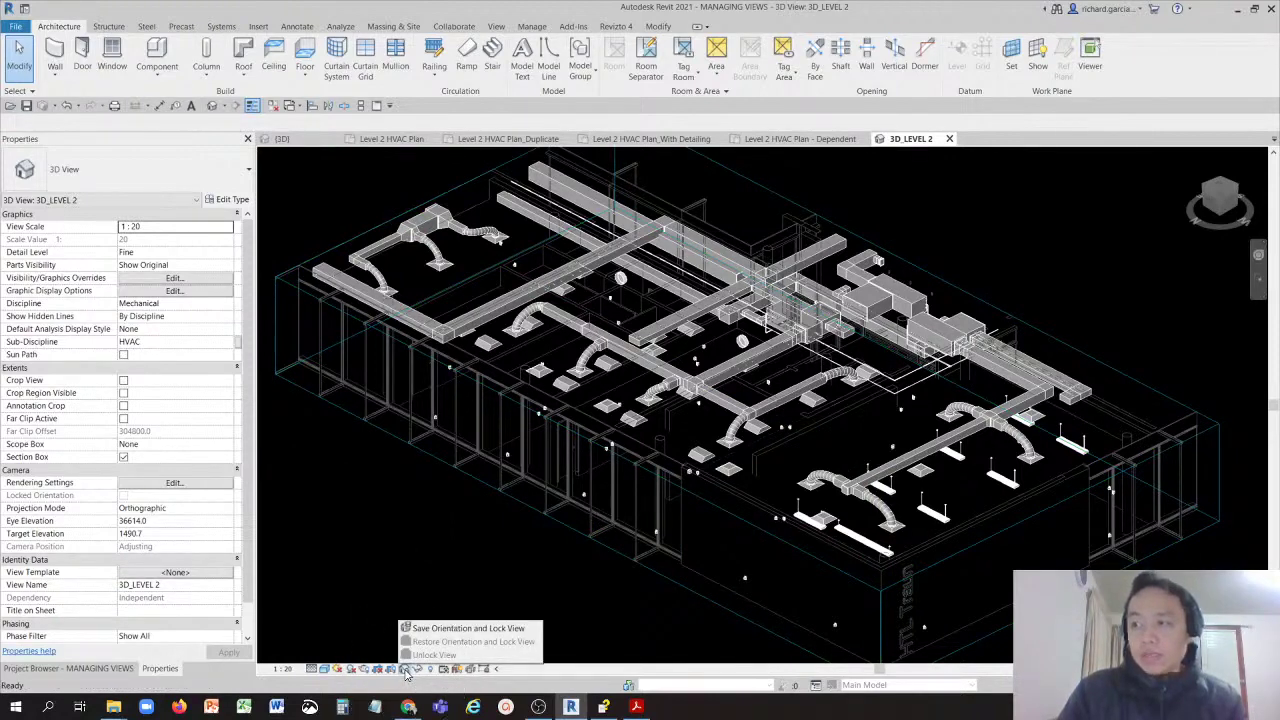
pyautogui.click(434, 630)
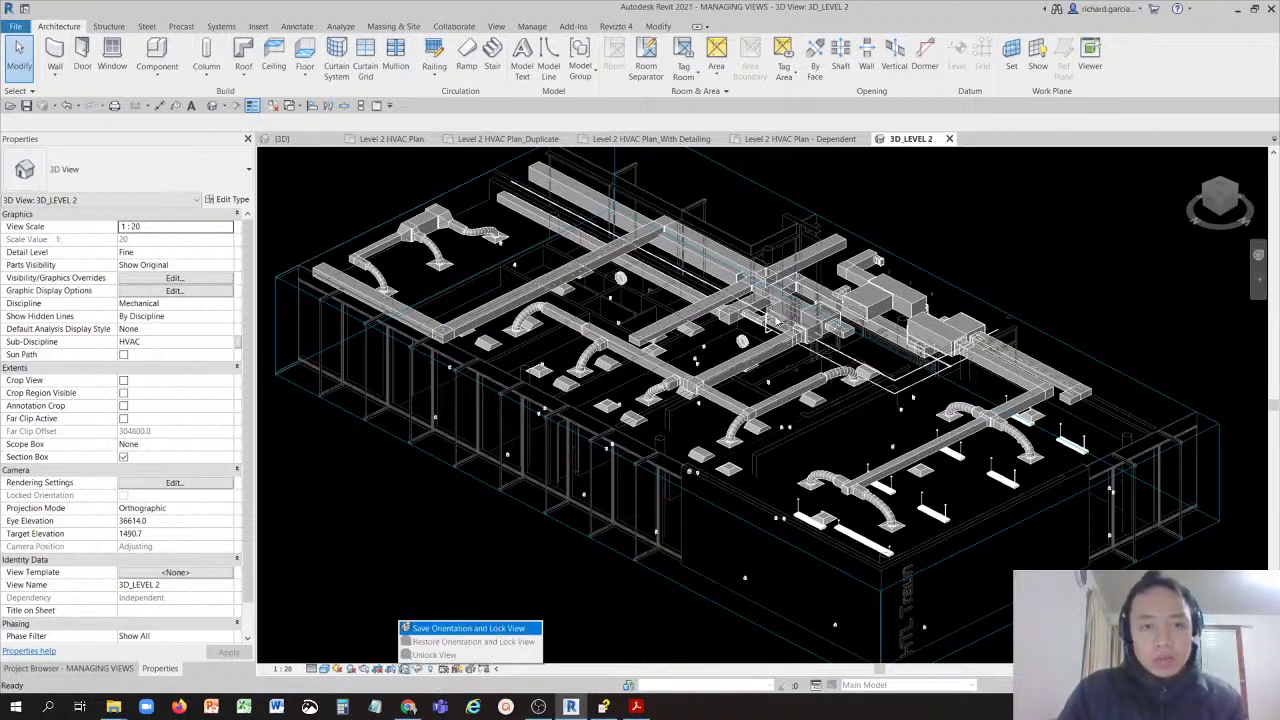
pyautogui.click(464, 630)
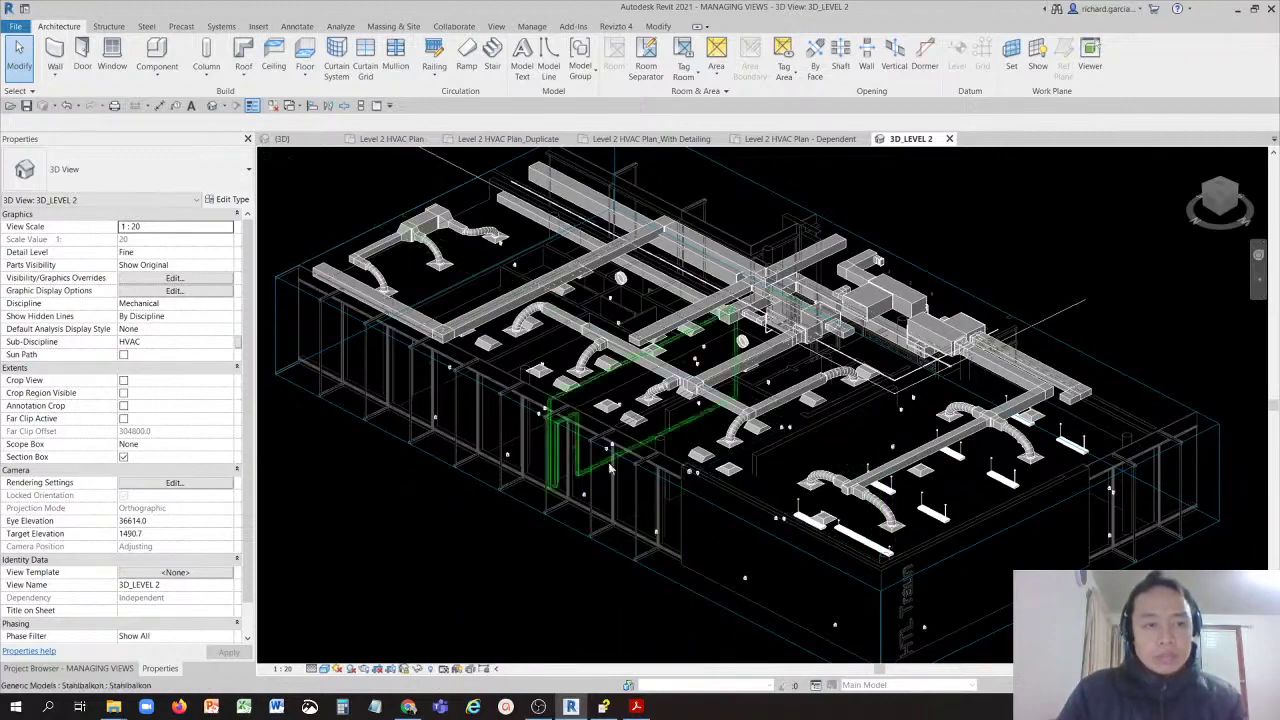
pyautogui.scroll(-3, 628, 450)
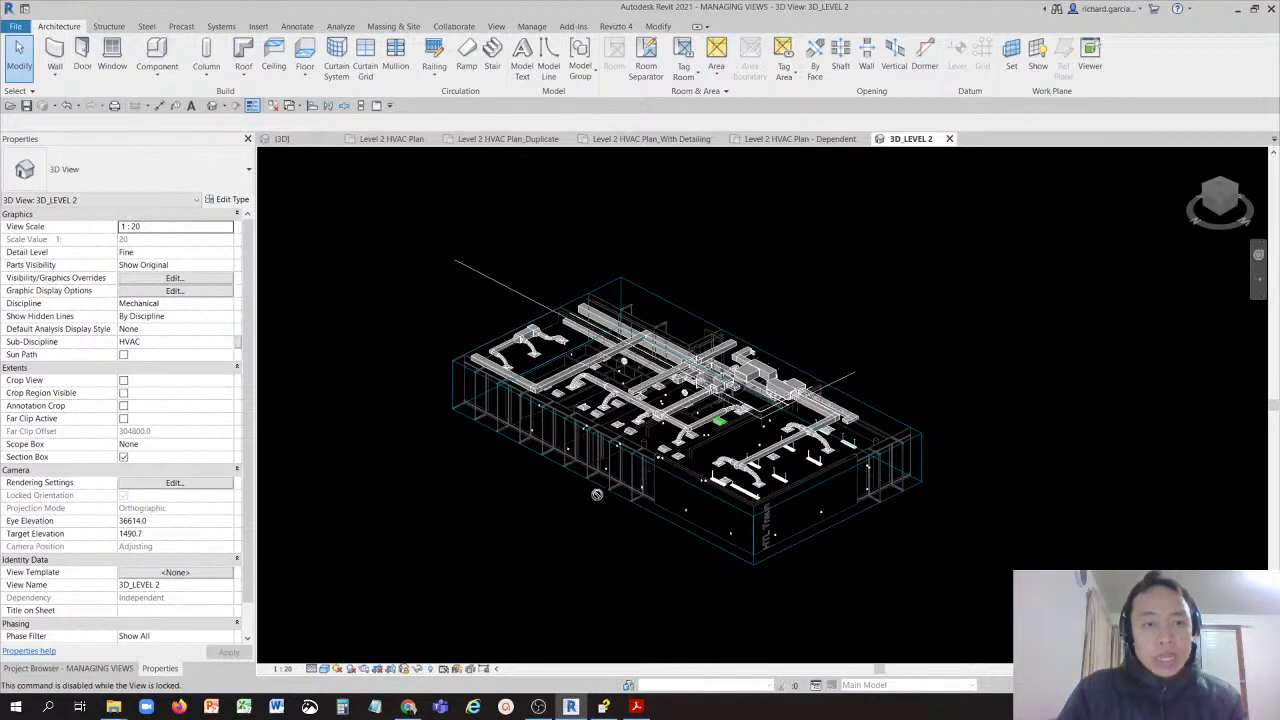
pyautogui.scroll(4, 688, 456)
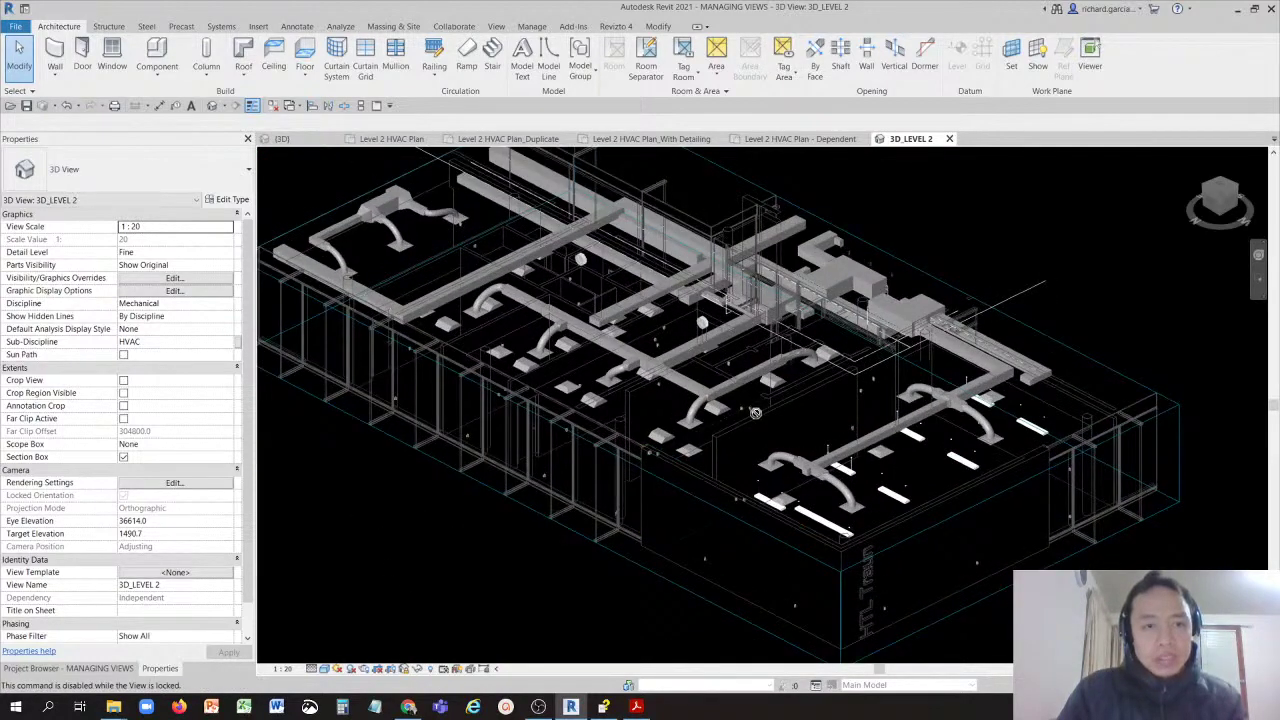
pyautogui.scroll(2, 770, 422)
pyautogui.scroll(-5, 770, 422)
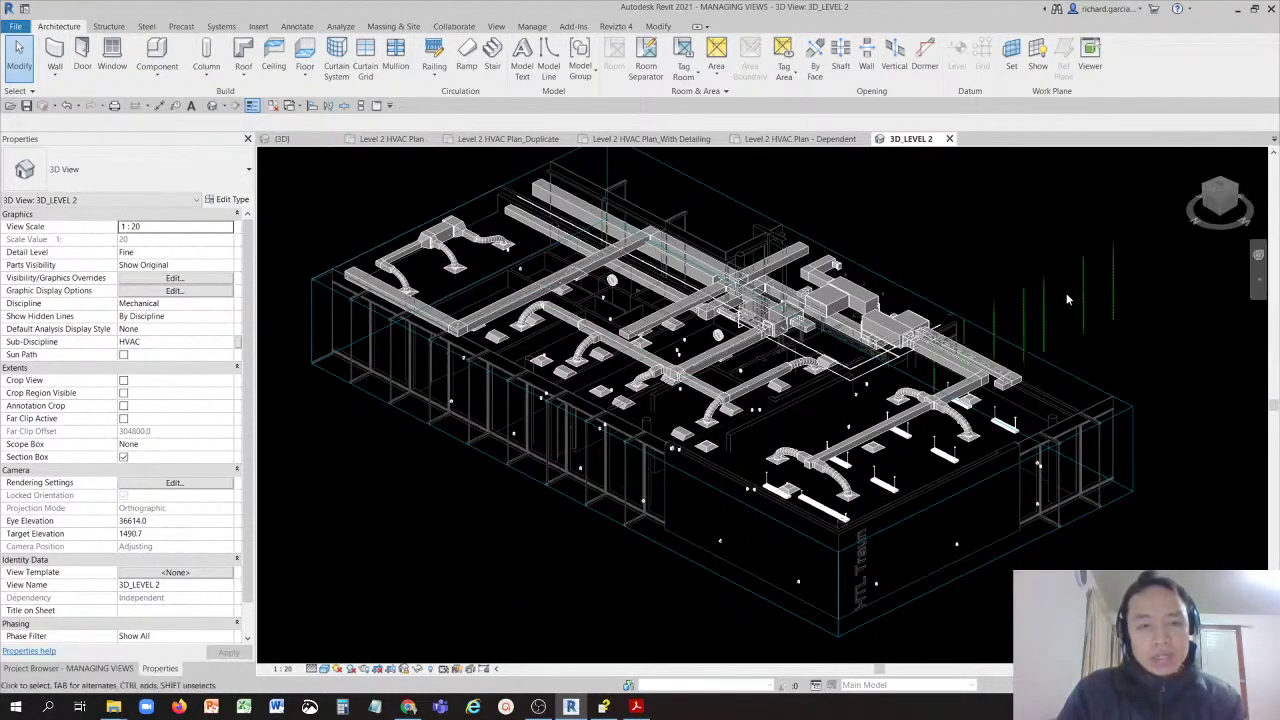
pyautogui.scroll(-3, 940, 362)
pyautogui.scroll(4, 940, 362)
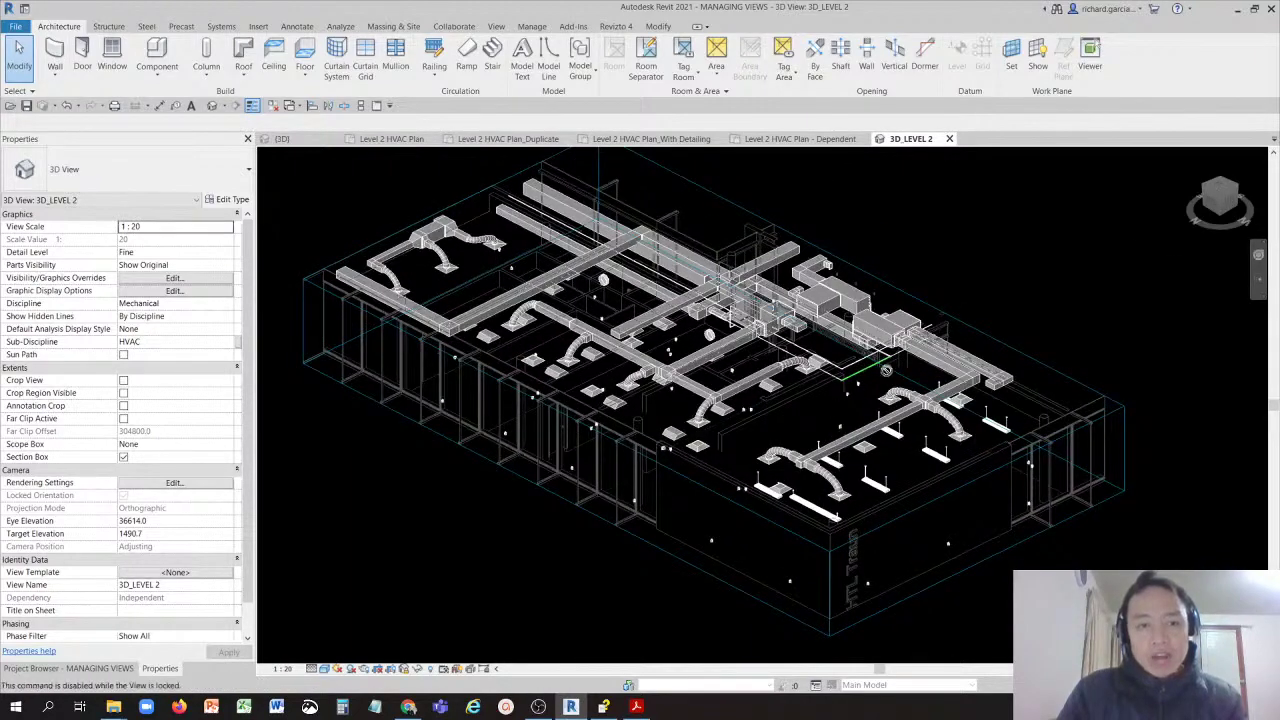
pyautogui.scroll(-2, 739, 454)
pyautogui.scroll(3, 846, 206)
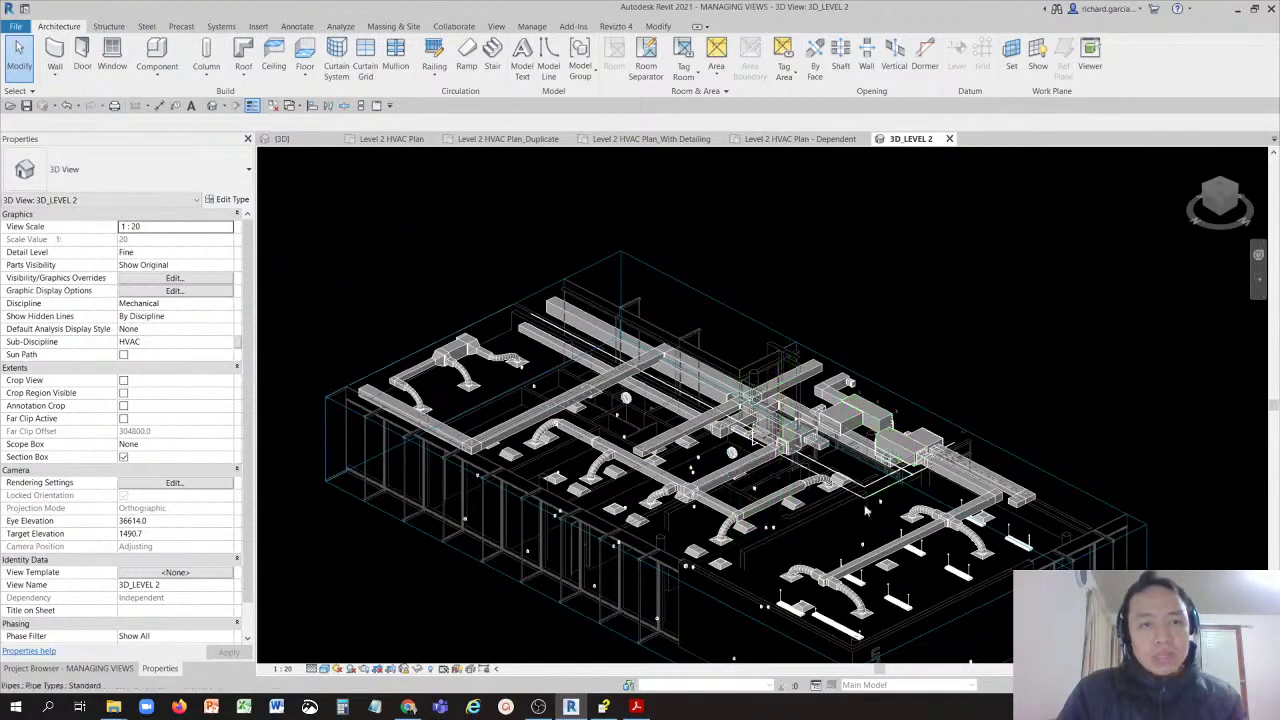
pyautogui.scroll(1, 618, 393)
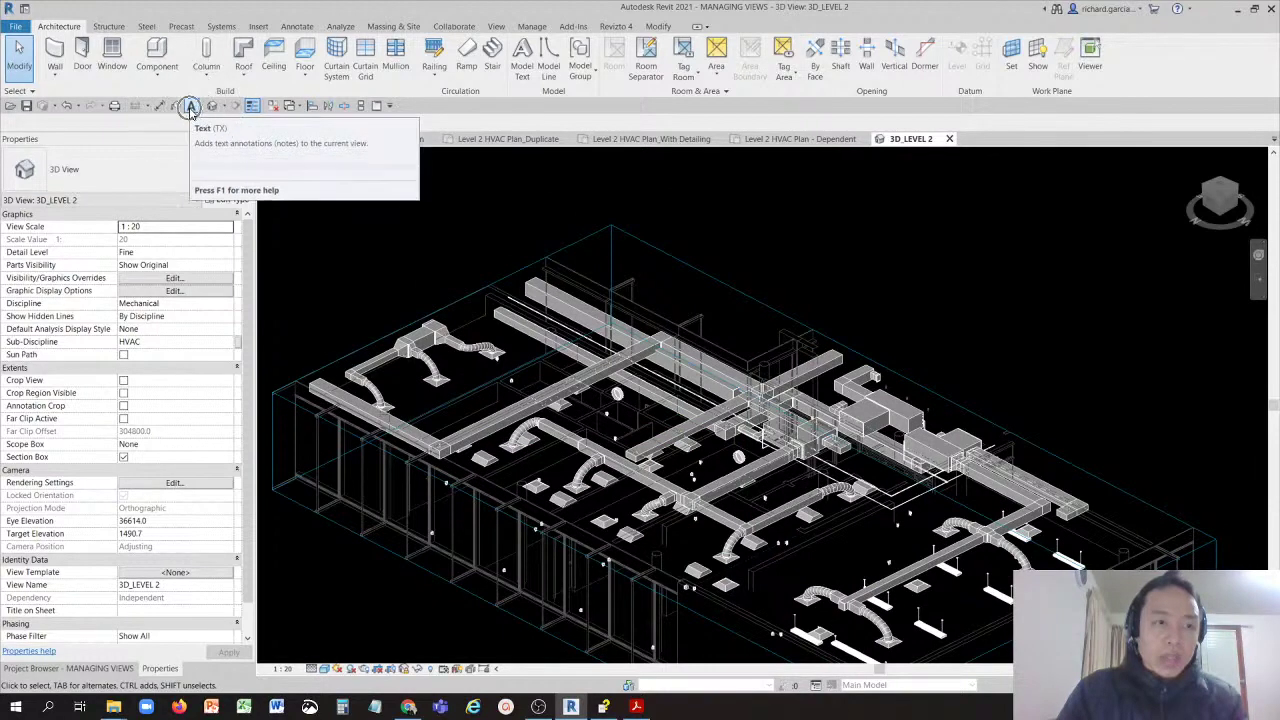
# Step: Place a text note reading CHANGE with a one-segment leader near the ductwork
pyautogui.click(191, 107)
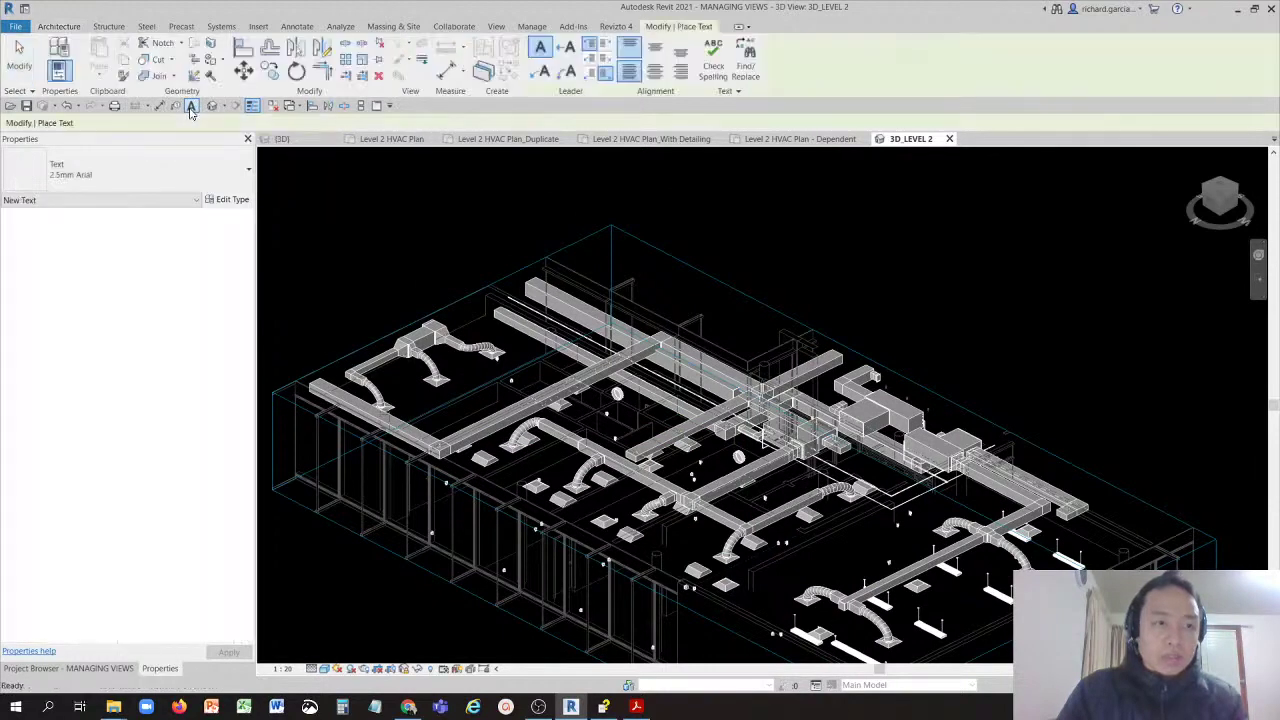
pyautogui.click(543, 72)
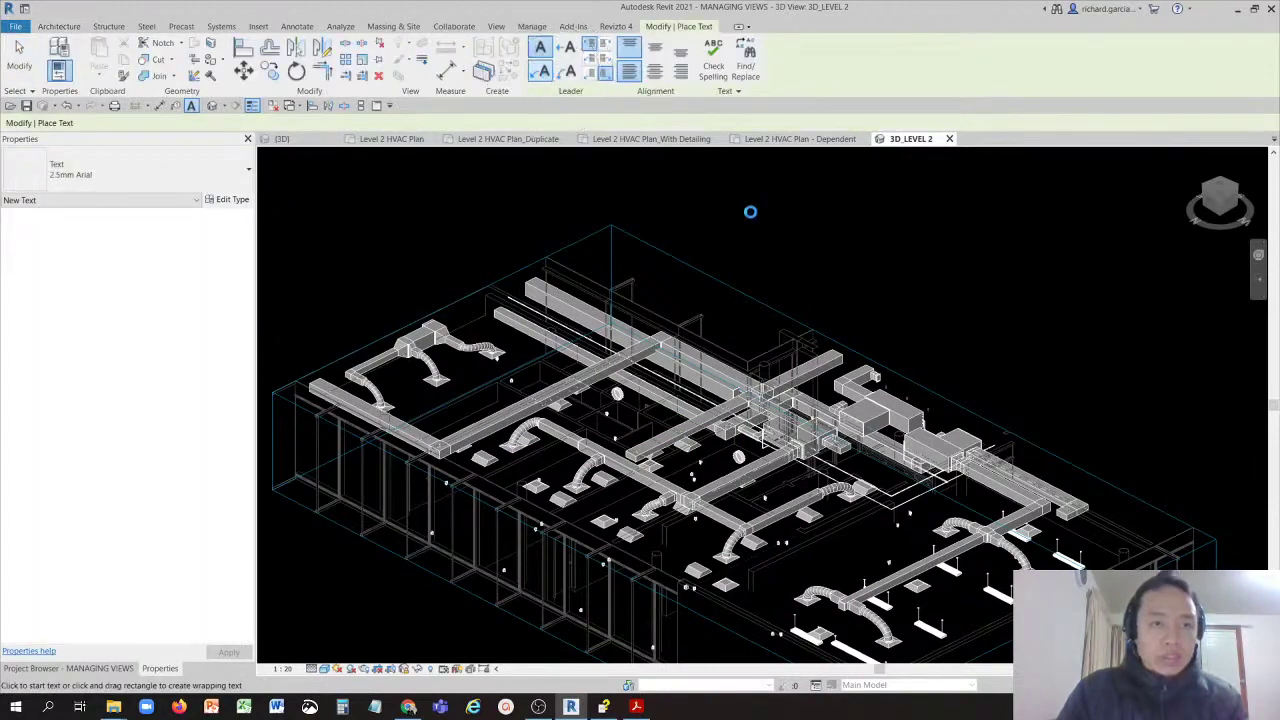
pyautogui.click(864, 328)
pyautogui.scroll(3, 875, 315)
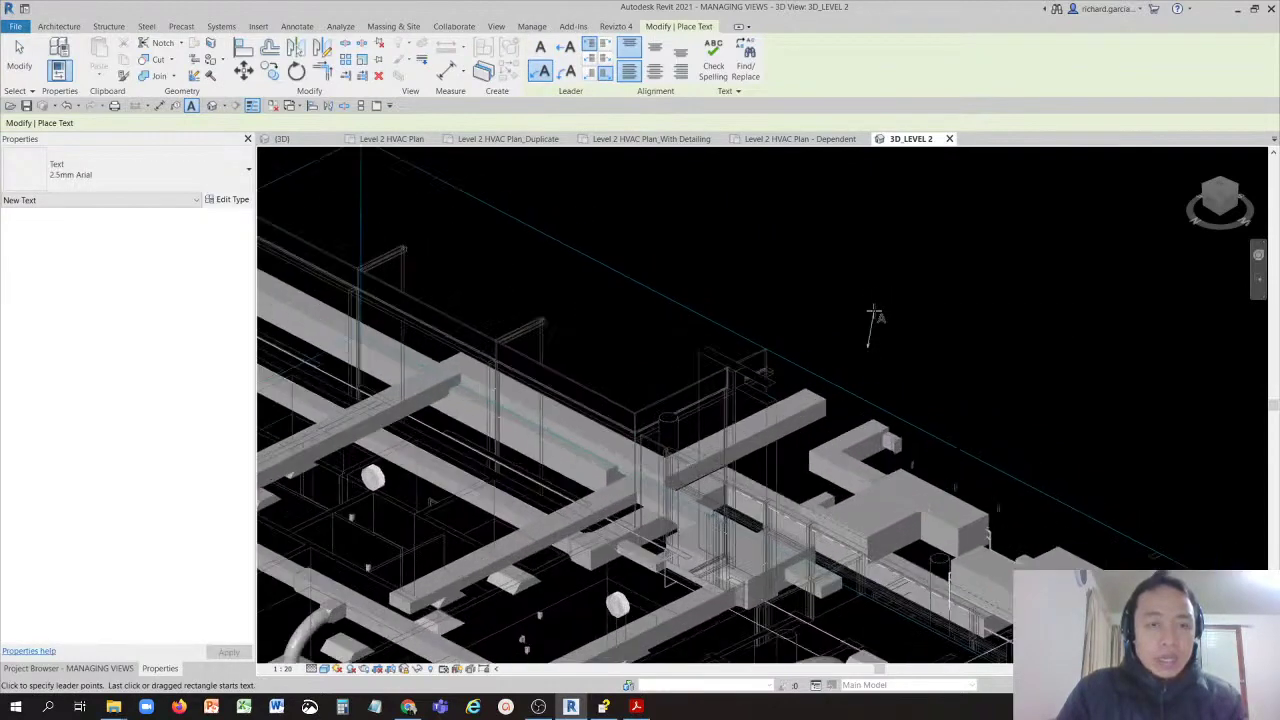
pyautogui.click(966, 284)
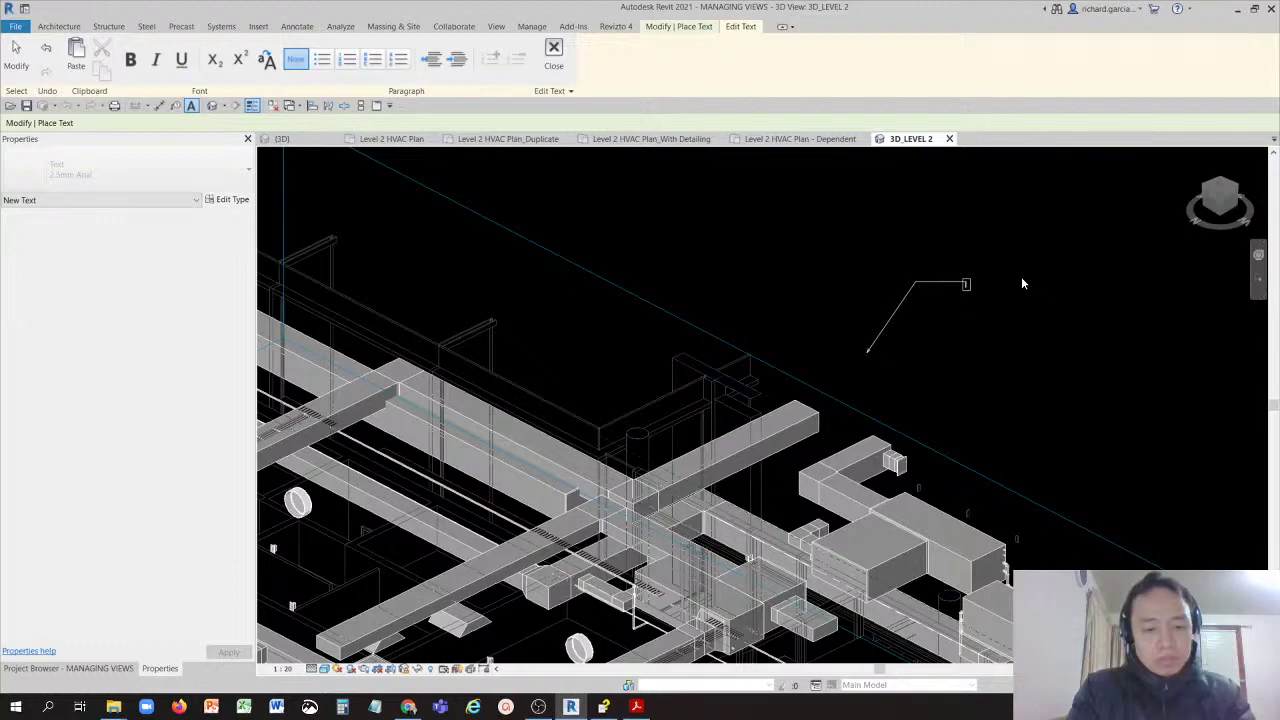
pyautogui.write('TEXT')
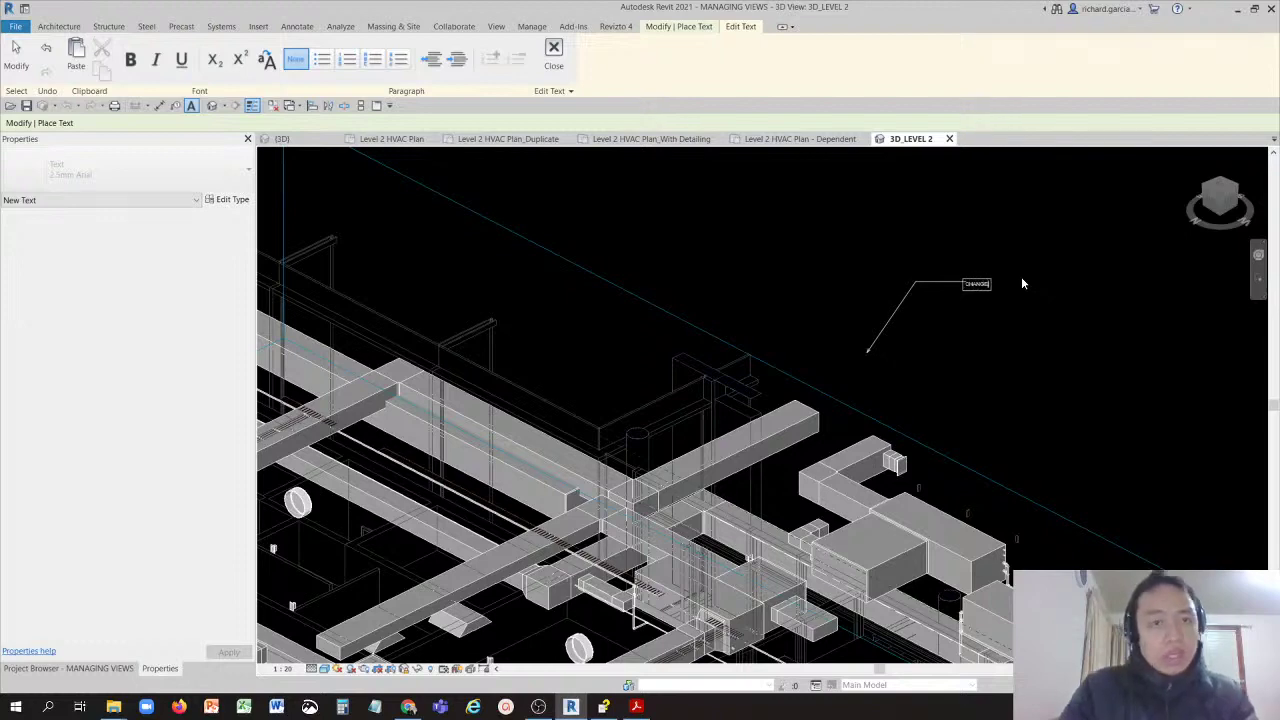
pyautogui.click(1079, 388)
pyautogui.scroll(2, 984, 317)
pyautogui.scroll(2, 984, 317)
pyautogui.press('Escape')
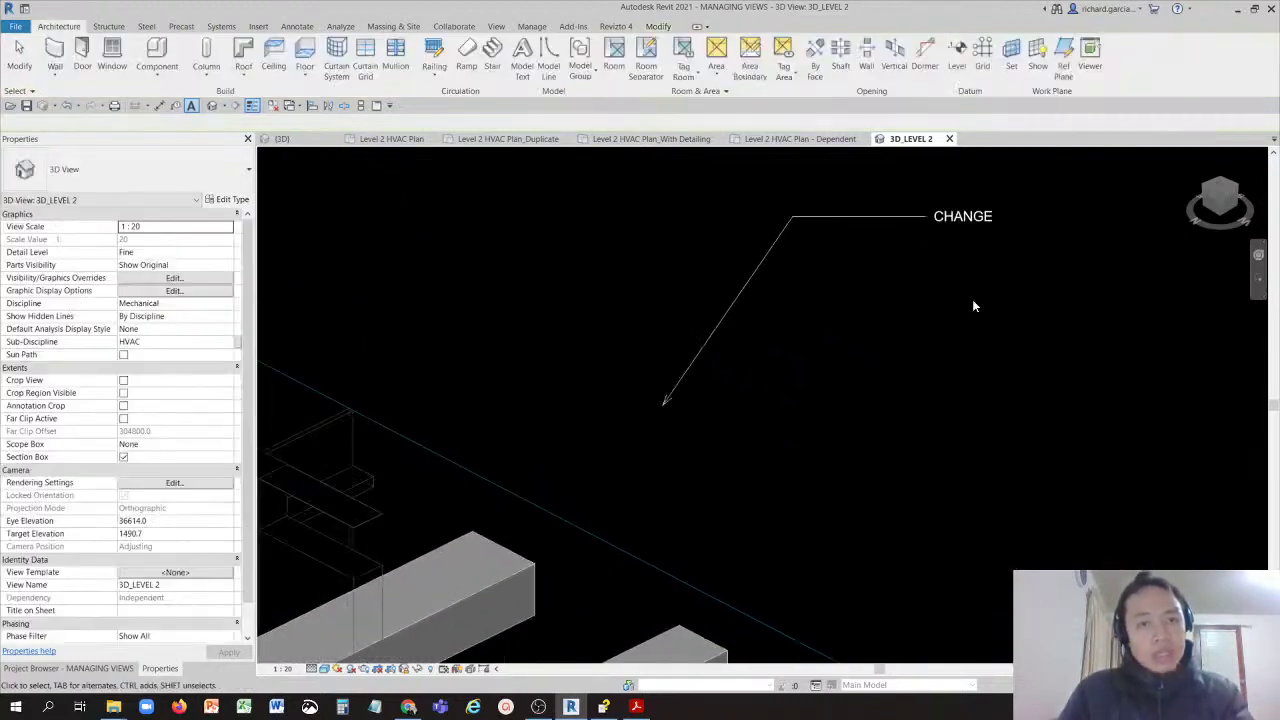
# Step: Drag the CHANGE note's leader arrow further down-left and review the text type list
pyautogui.click(688, 381)
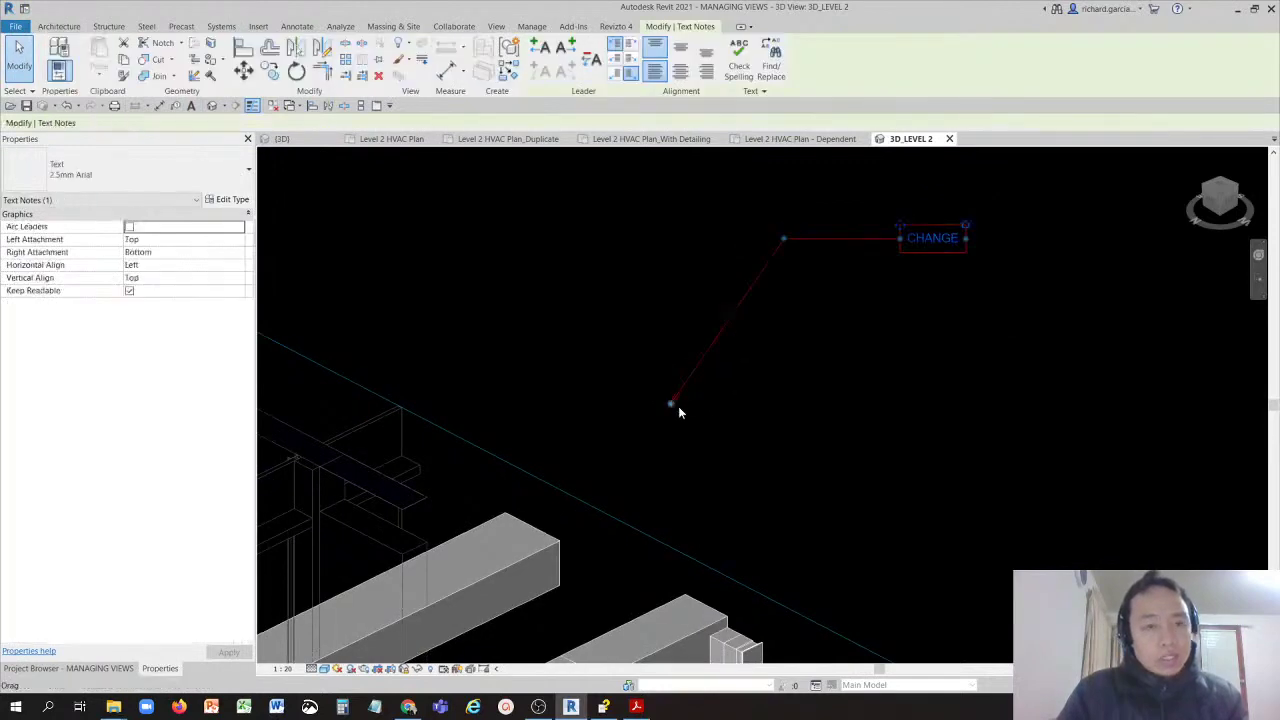
pyautogui.moveTo(673, 405); pyautogui.dragTo(548, 508)
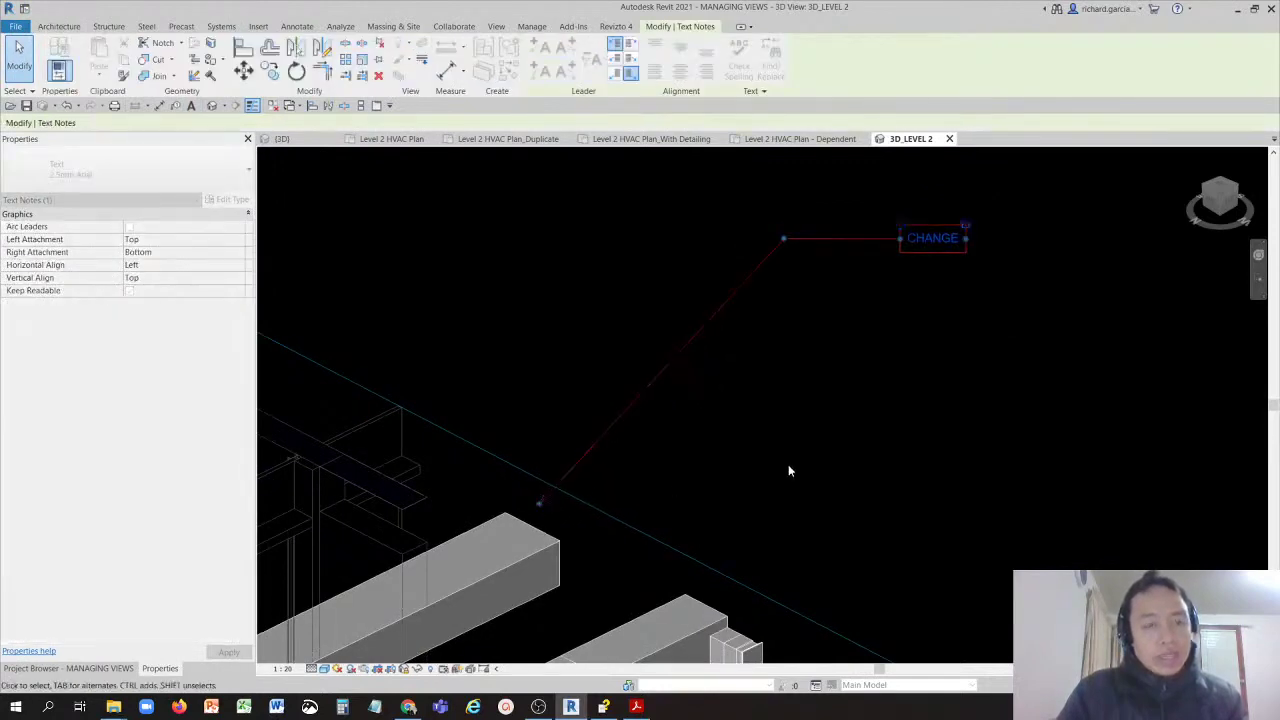
pyautogui.click(810, 436)
pyautogui.scroll(-1, 810, 436)
pyautogui.click(895, 290)
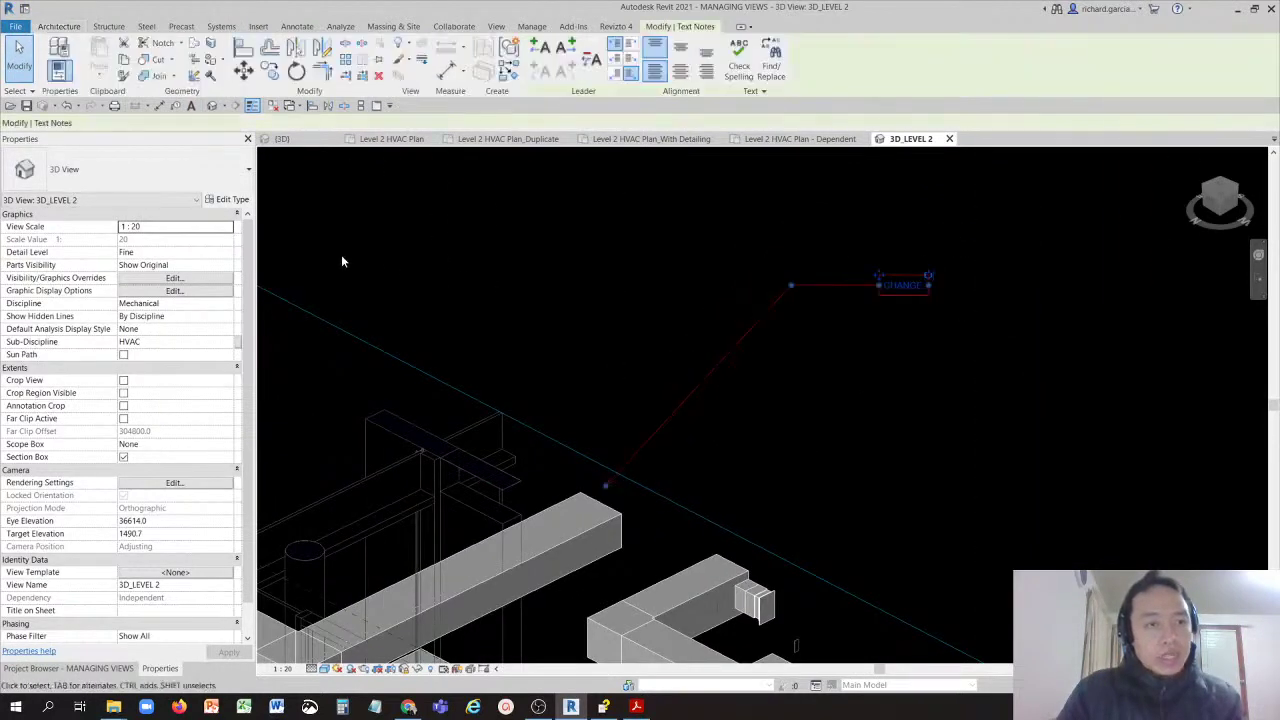
pyautogui.click(170, 182)
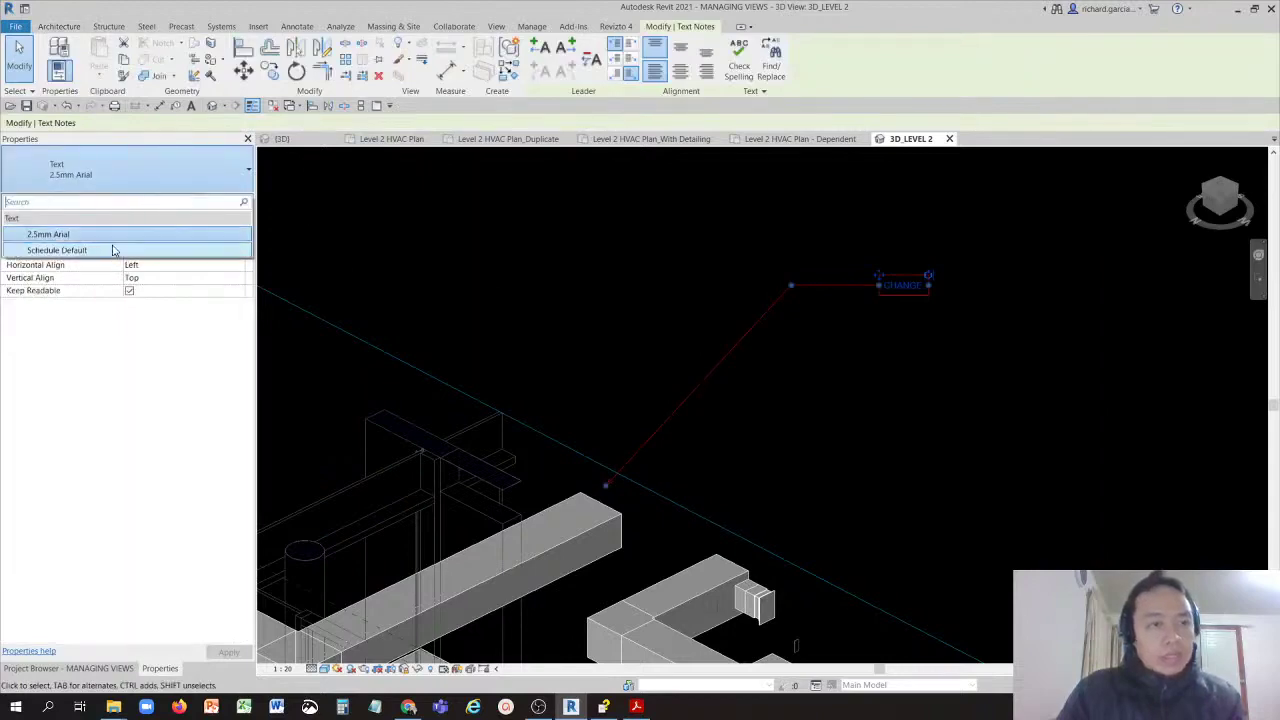
pyautogui.click(950, 412)
pyautogui.scroll(-10, 942, 401)
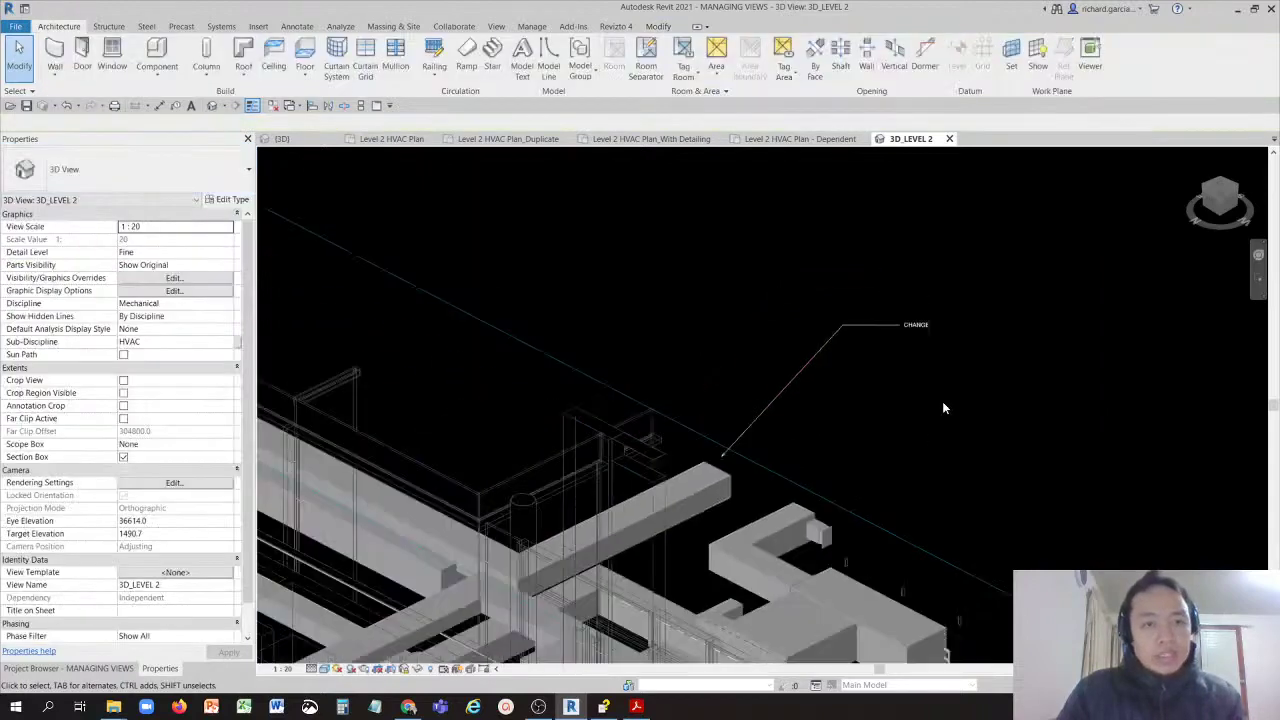
pyautogui.scroll(4, 1028, 354)
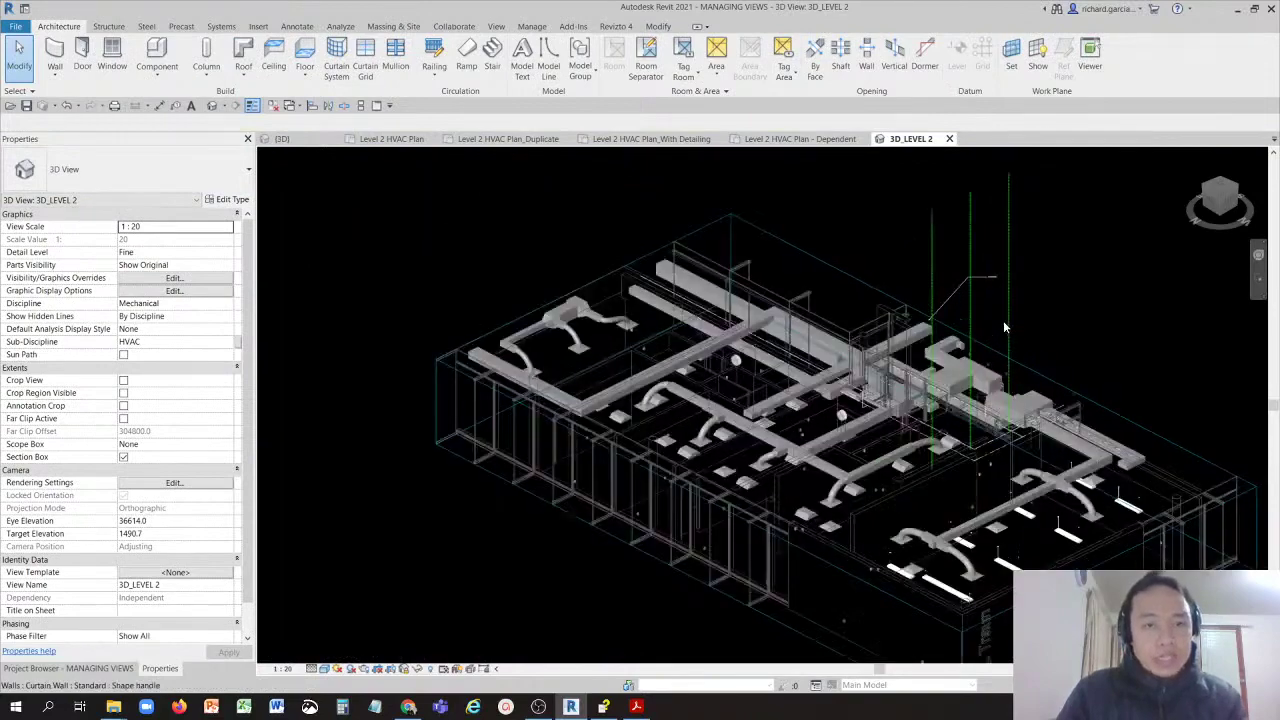
pyautogui.scroll(-3, 1046, 296)
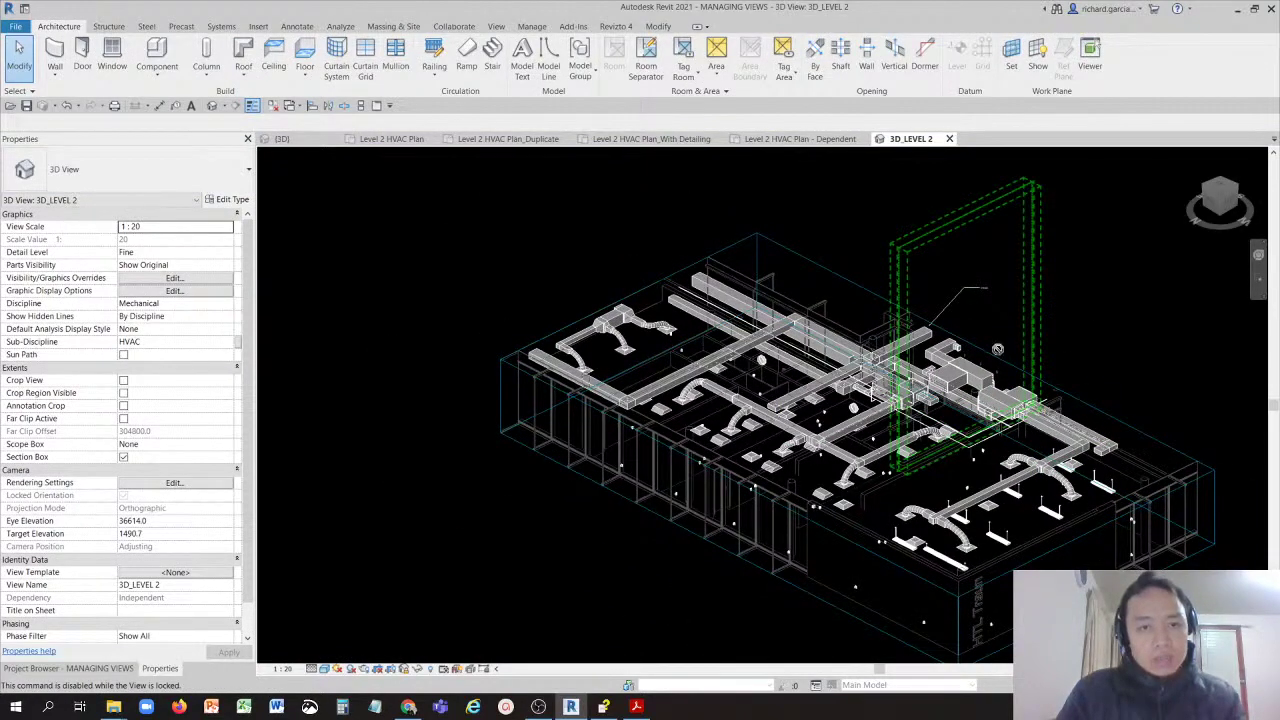
pyautogui.moveTo(1043, 366); pyautogui.dragTo(1062, 337, button='middle')
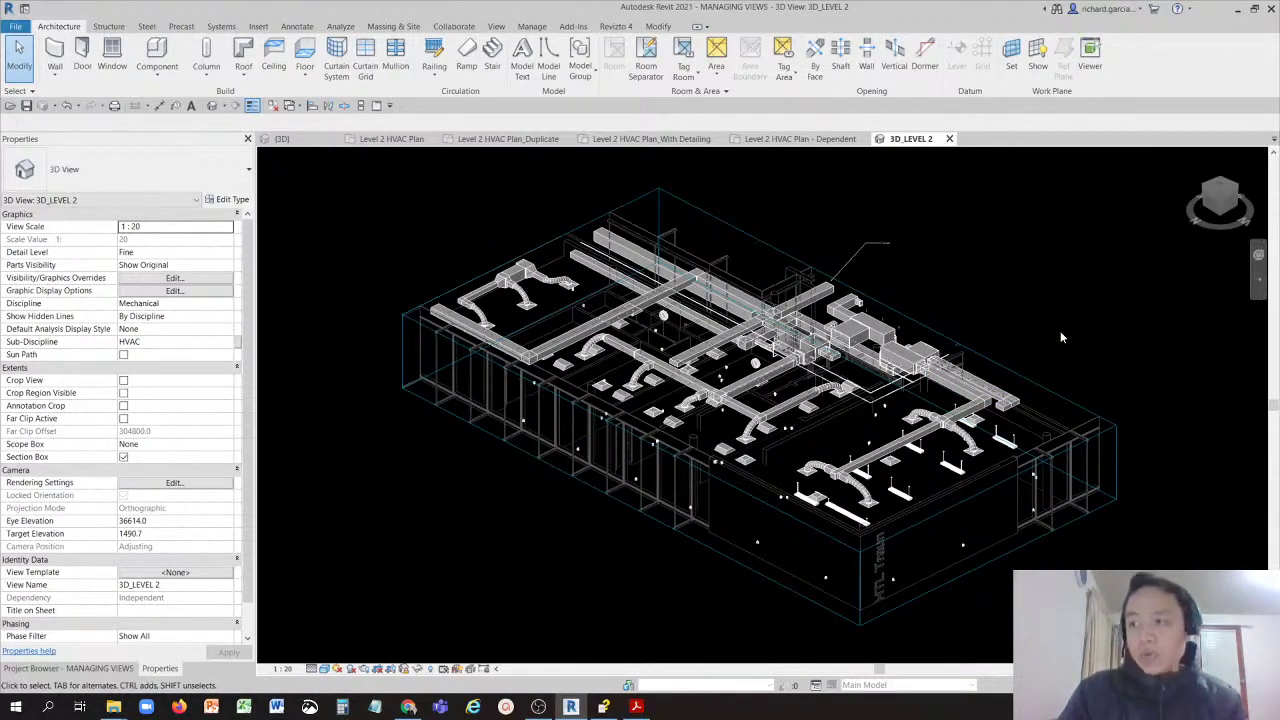
# Step: Show the Project Browser, unlock the saved orientation, and orbit the model to a new angle
pyautogui.click(95, 668)
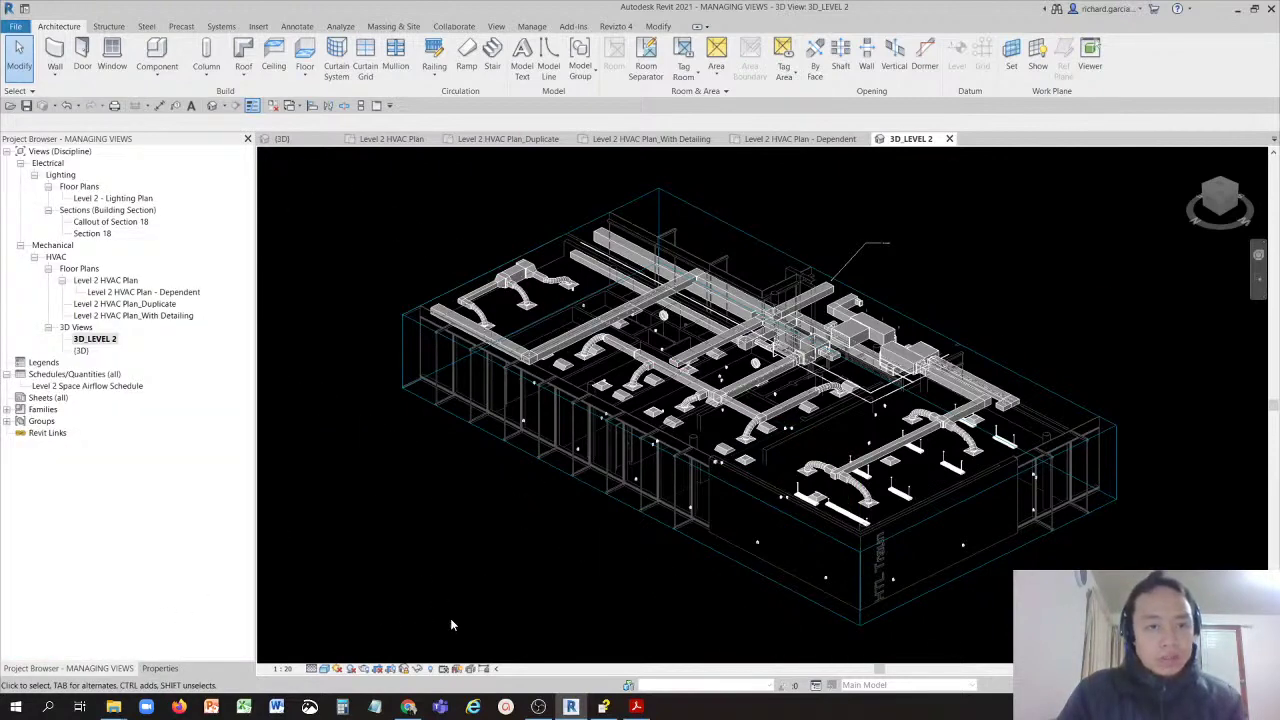
pyautogui.click(404, 669)
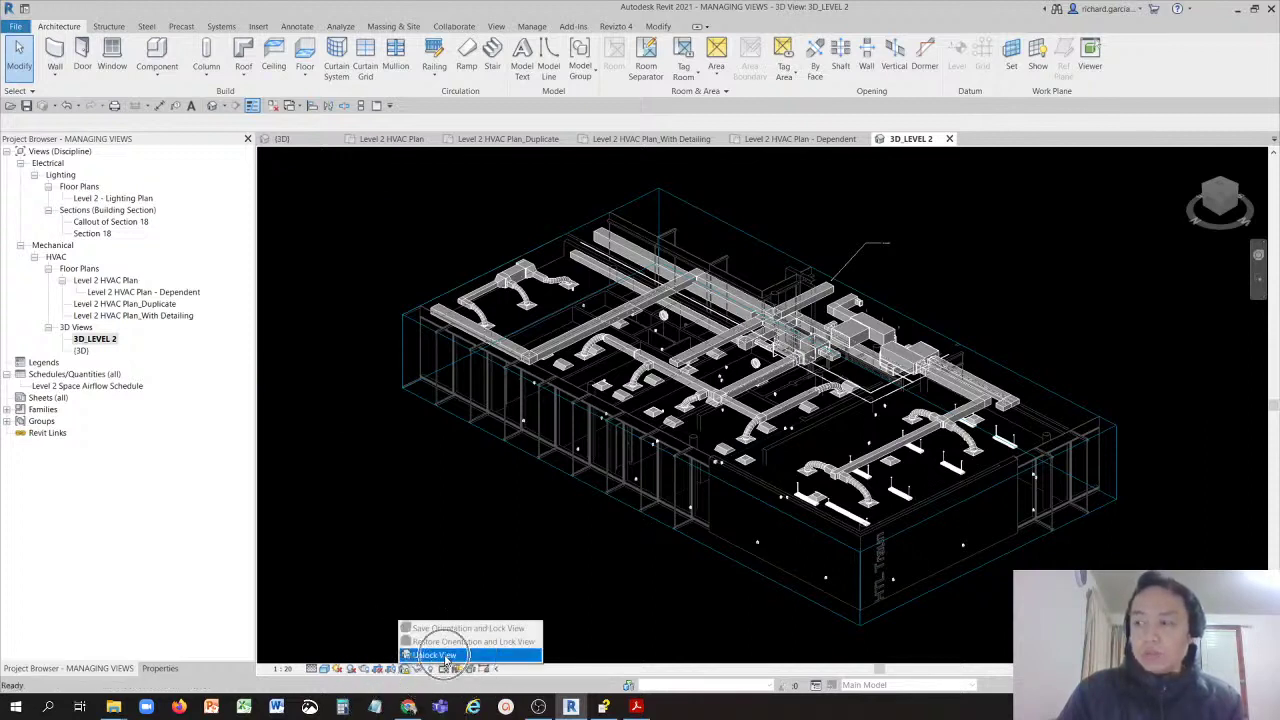
pyautogui.click(446, 656)
pyautogui.keyDown('shift'); pyautogui.moveTo(690, 340); pyautogui.dragTo(928, 347, button='middle'); pyautogui.keyUp('shift')
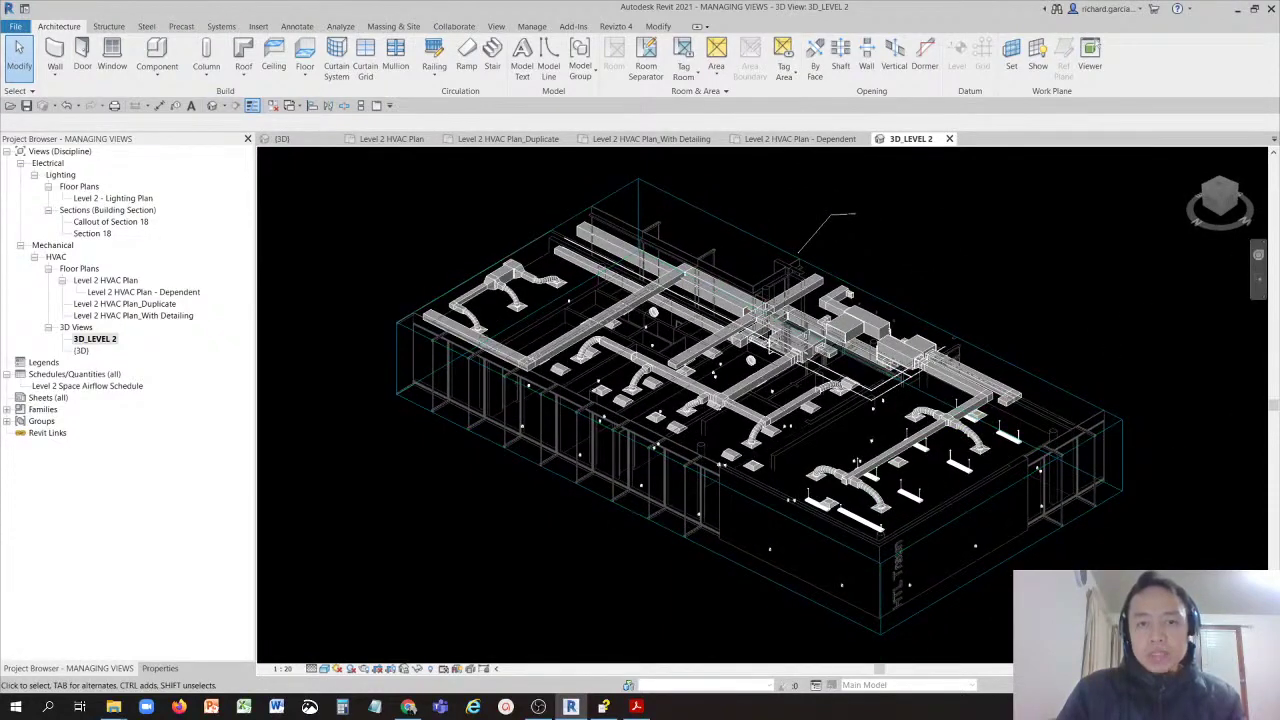